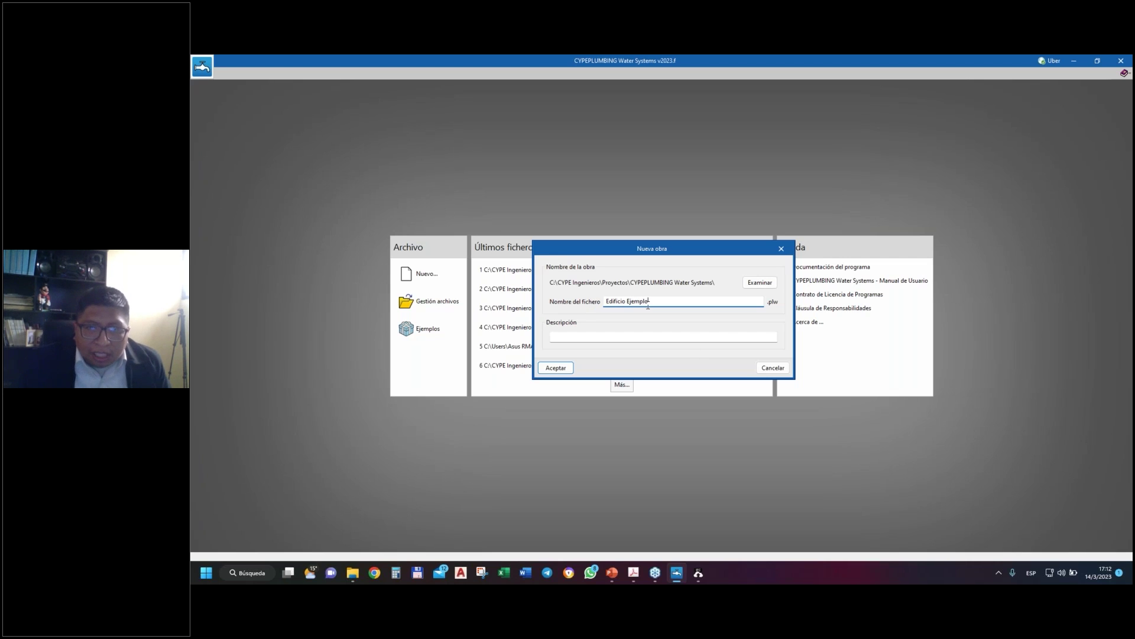
- Create the new job file and link it to the BIMserver.center project Edificio Ejemplo
{"action": "left_click", "coordinate": [569, 371]}
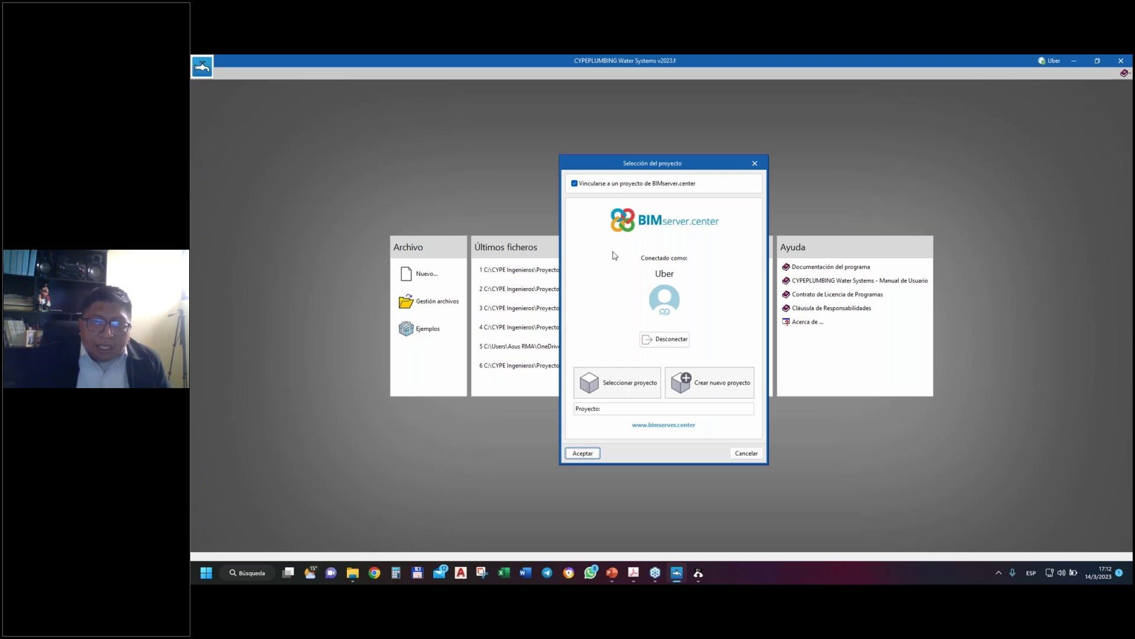
{"action": "left_click", "coordinate": [625, 384]}
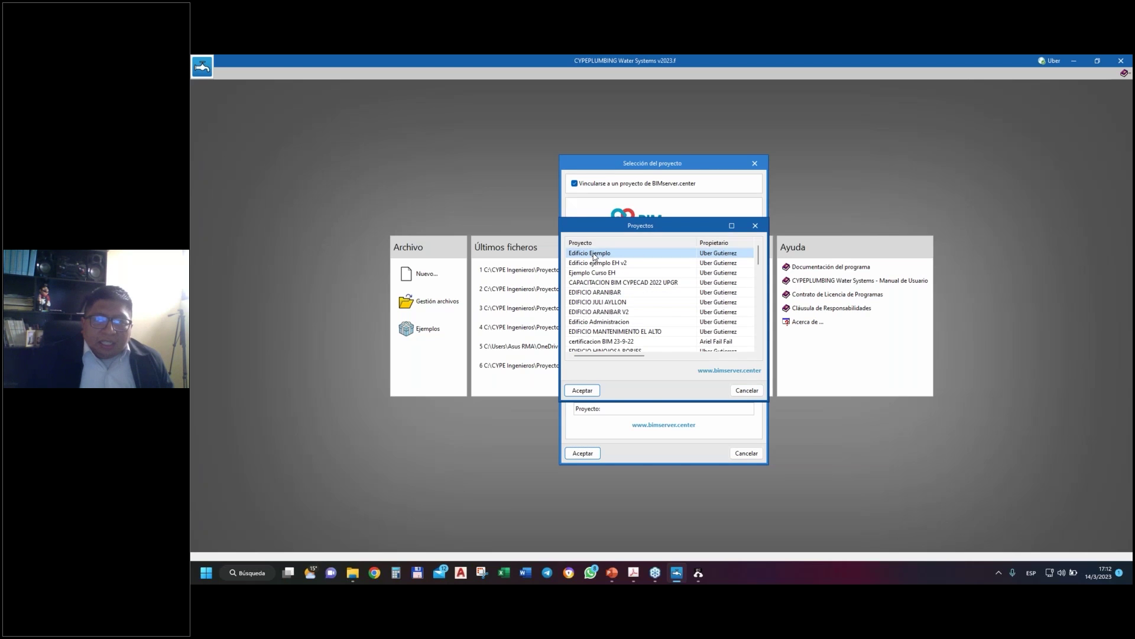
{"action": "left_click", "coordinate": [582, 390]}
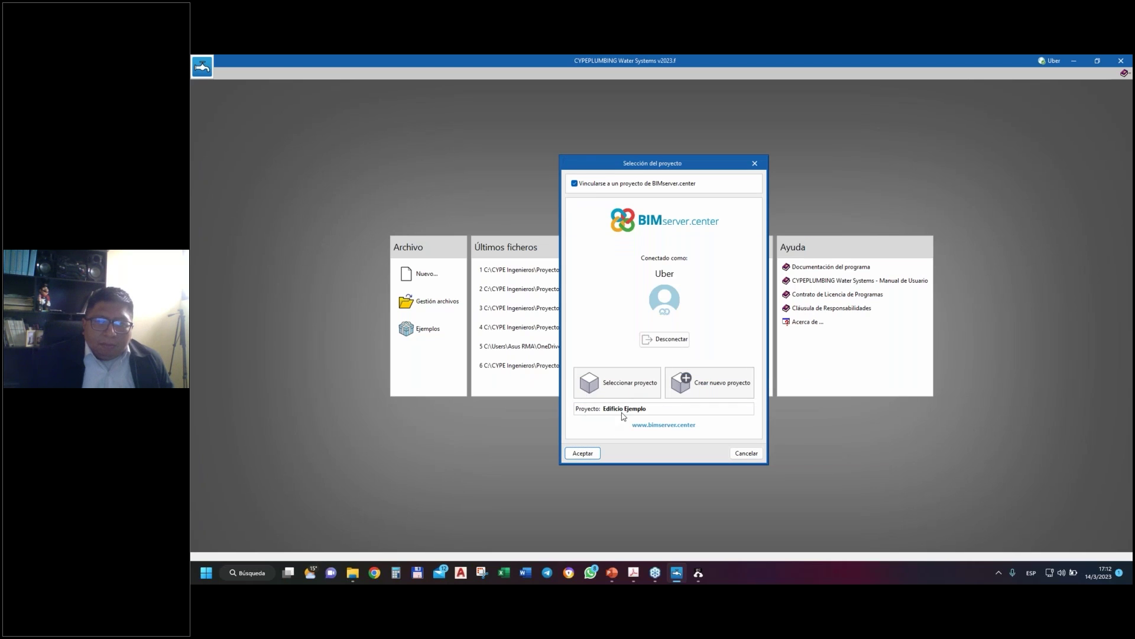
{"action": "left_click", "coordinate": [583, 454]}
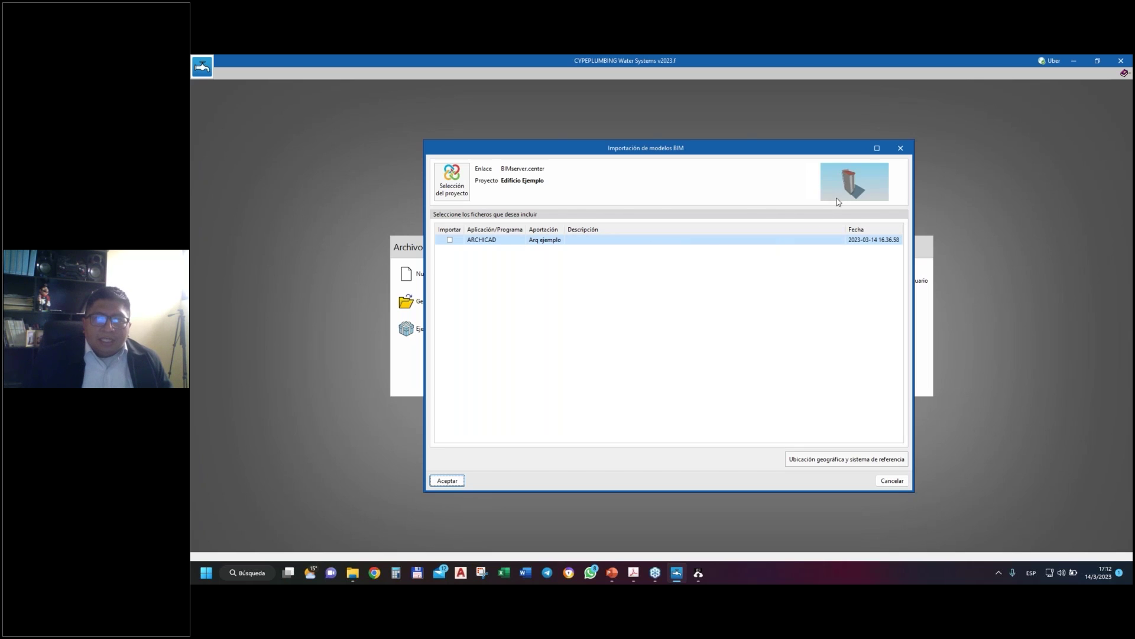
- Import the ARCHICAD model Arq ejemplo into the job and put the IFC Uploader window out of the way
{"action": "left_click", "coordinate": [450, 240]}
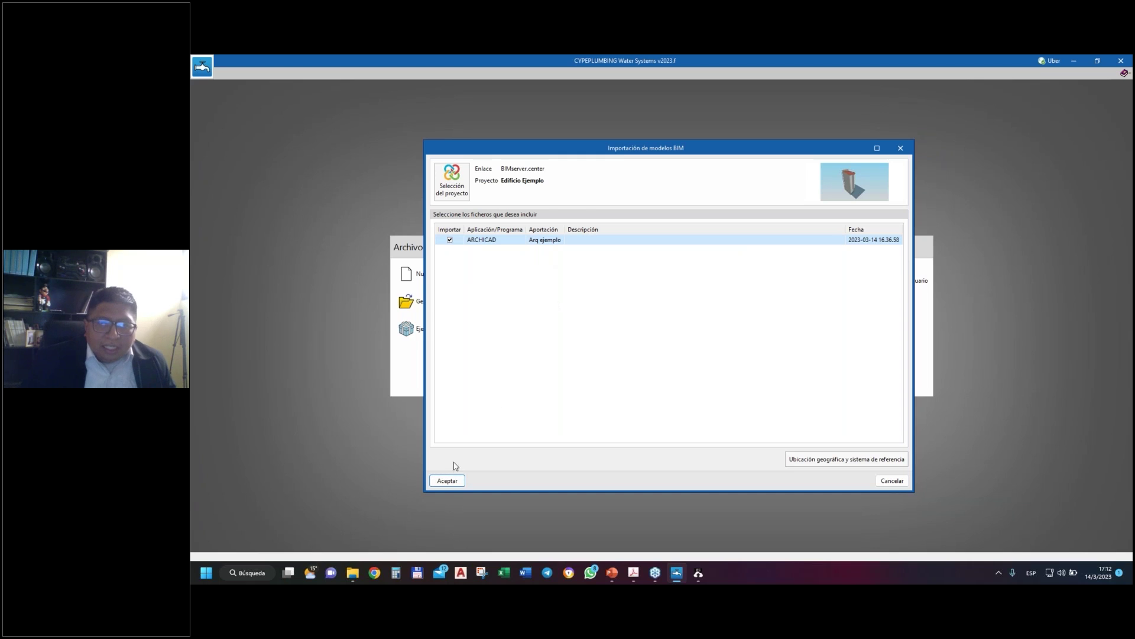
{"action": "left_click", "coordinate": [447, 480]}
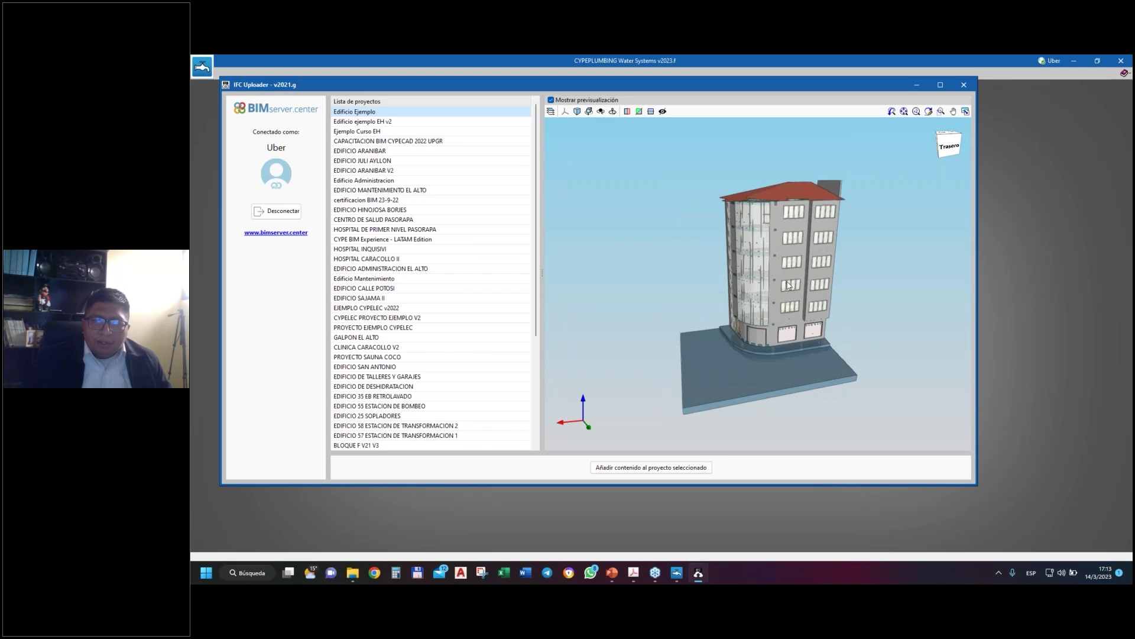
{"action": "left_click", "coordinate": [916, 85]}
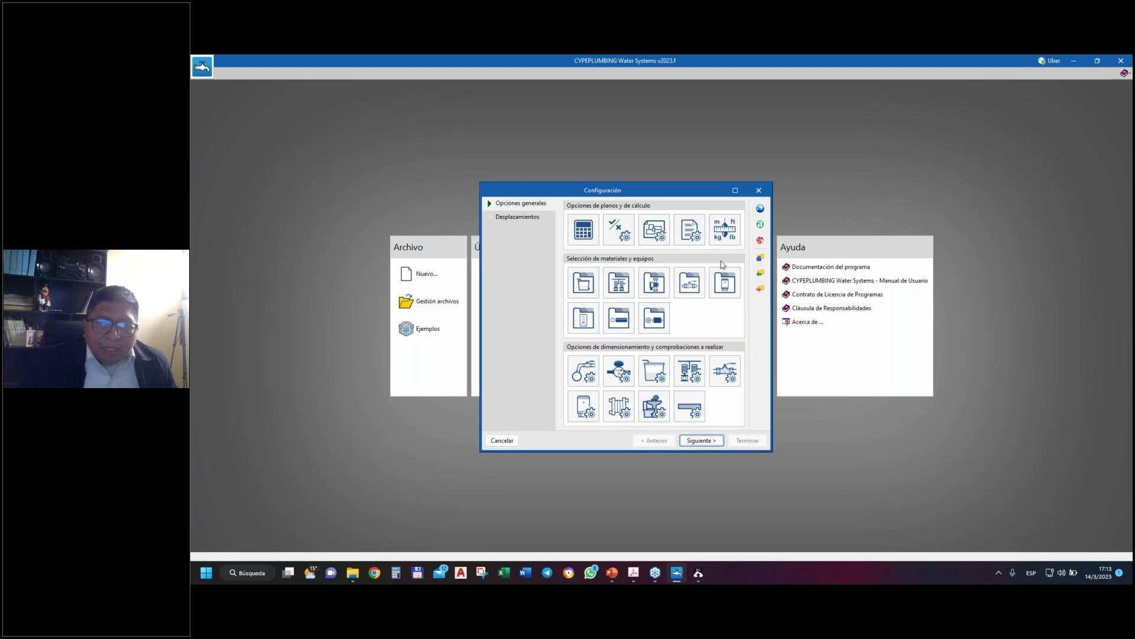
- Import the Conf 14-03-2023 configuration file without making its data the initial values for new jobs
{"action": "left_click", "coordinate": [761, 273]}
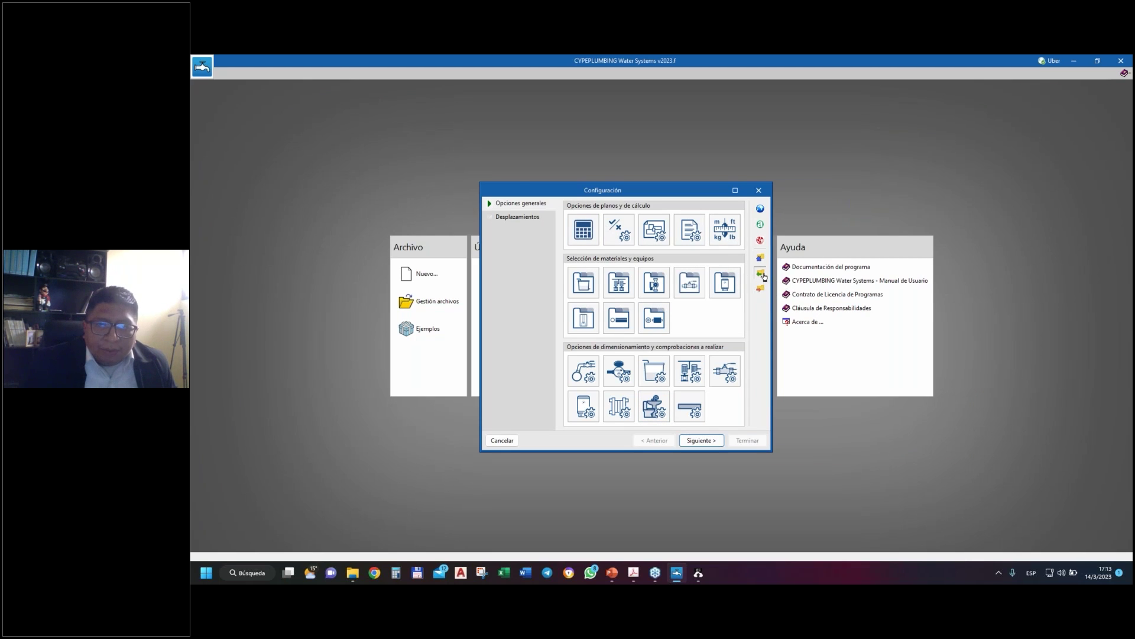
{"action": "left_click_drag", "start_coordinate": [636, 266], "coordinate": [877, 243]}
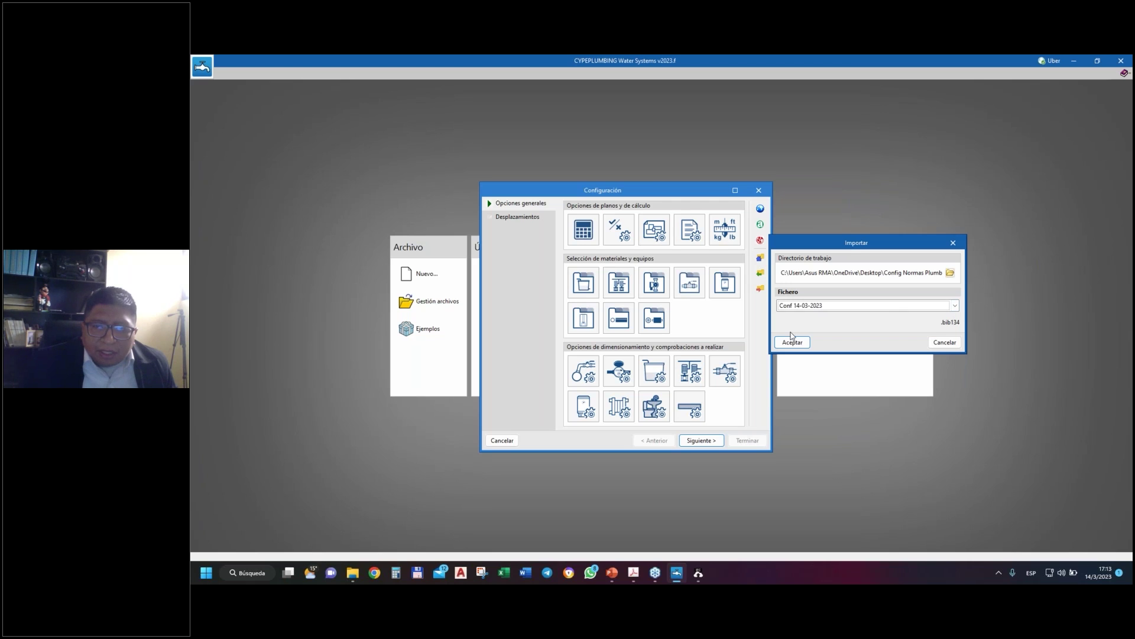
{"action": "left_click_drag", "start_coordinate": [859, 244], "coordinate": [865, 230]}
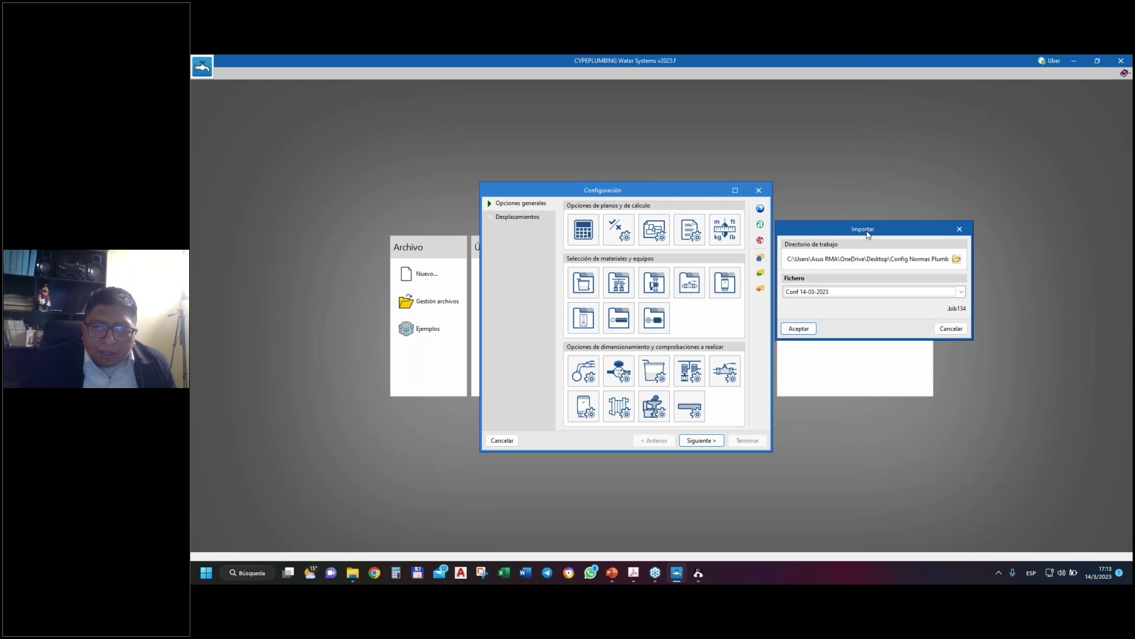
{"action": "left_click", "coordinate": [798, 330]}
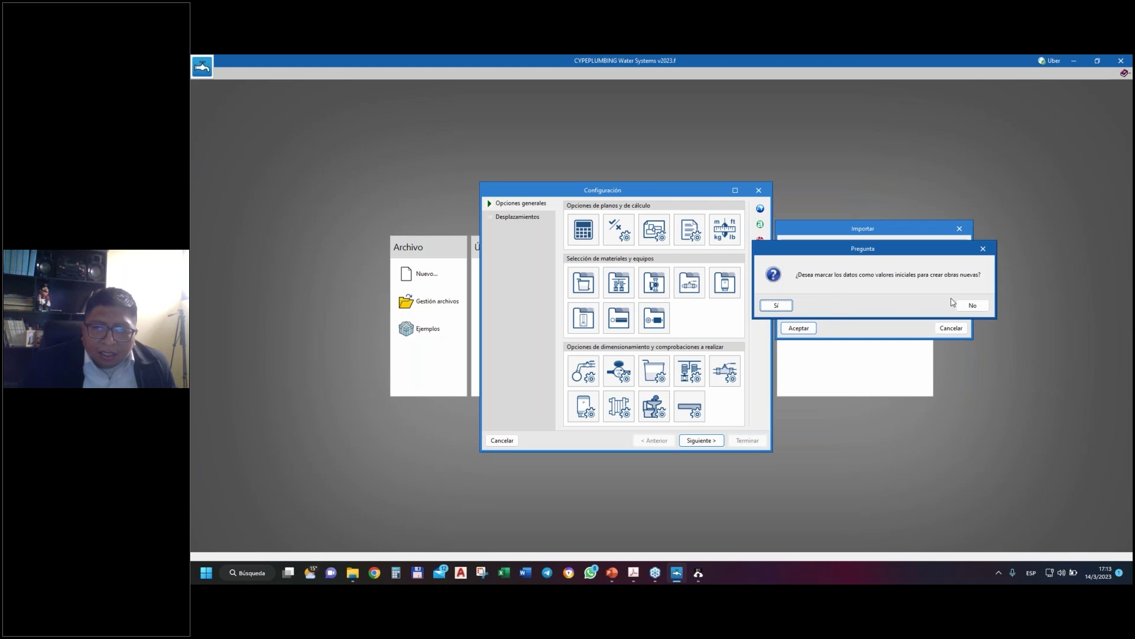
{"action": "left_click", "coordinate": [972, 306]}
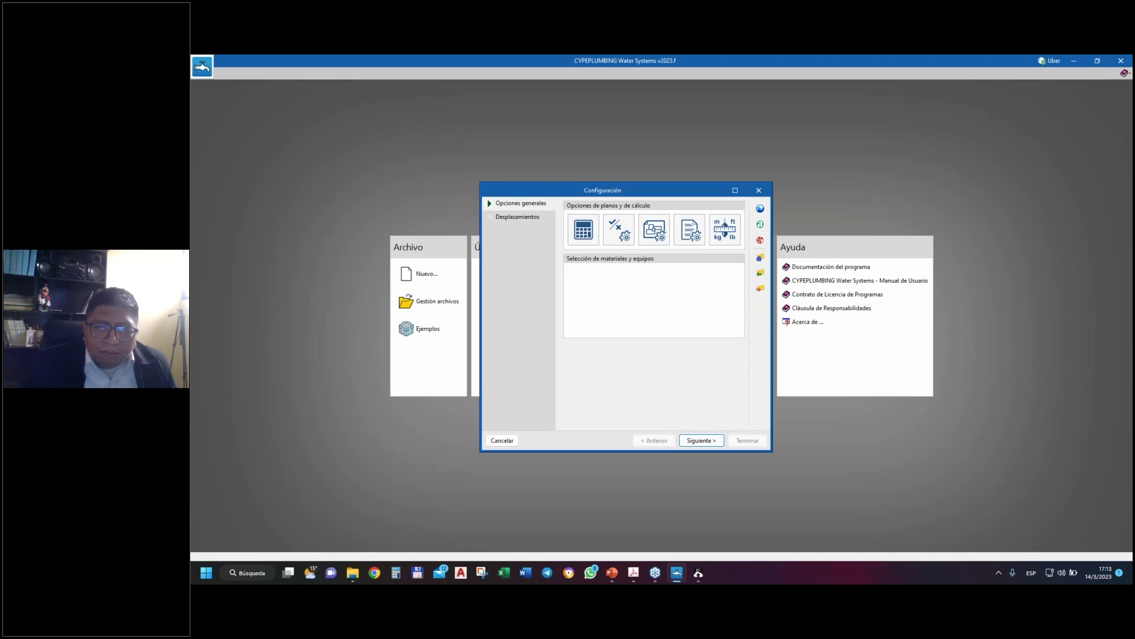
- Set the displacements to 0.05 m for Agua fría and Agua caliente and 1.5 m for Producción de A.C.S., and finish the configuration
{"action": "left_click", "coordinate": [707, 443]}
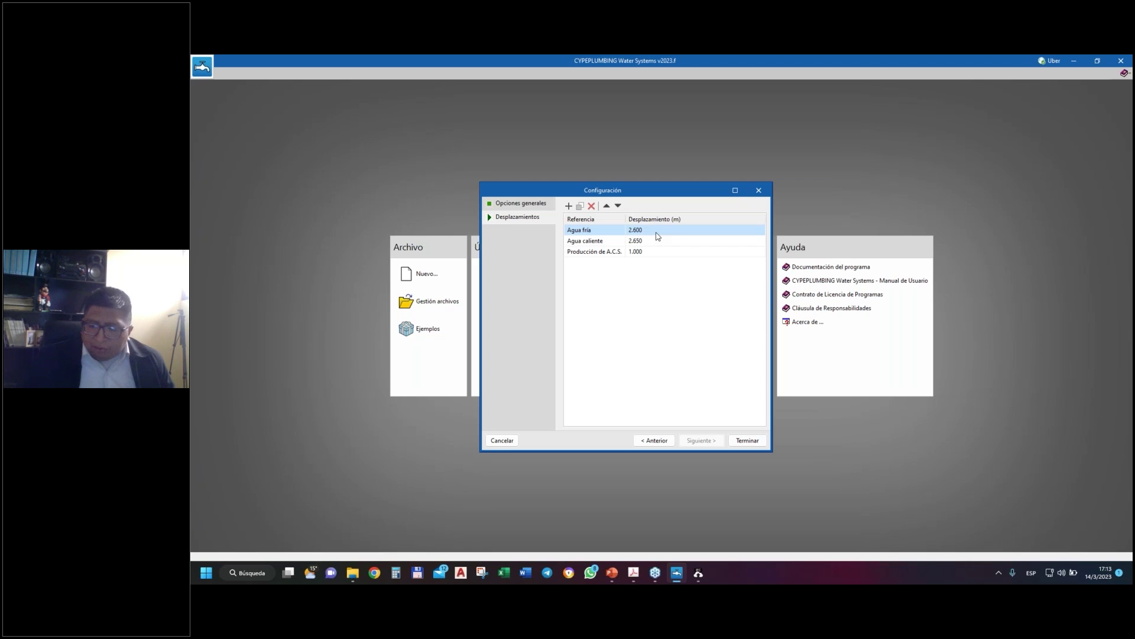
{"action": "type", "text": "0.05"}
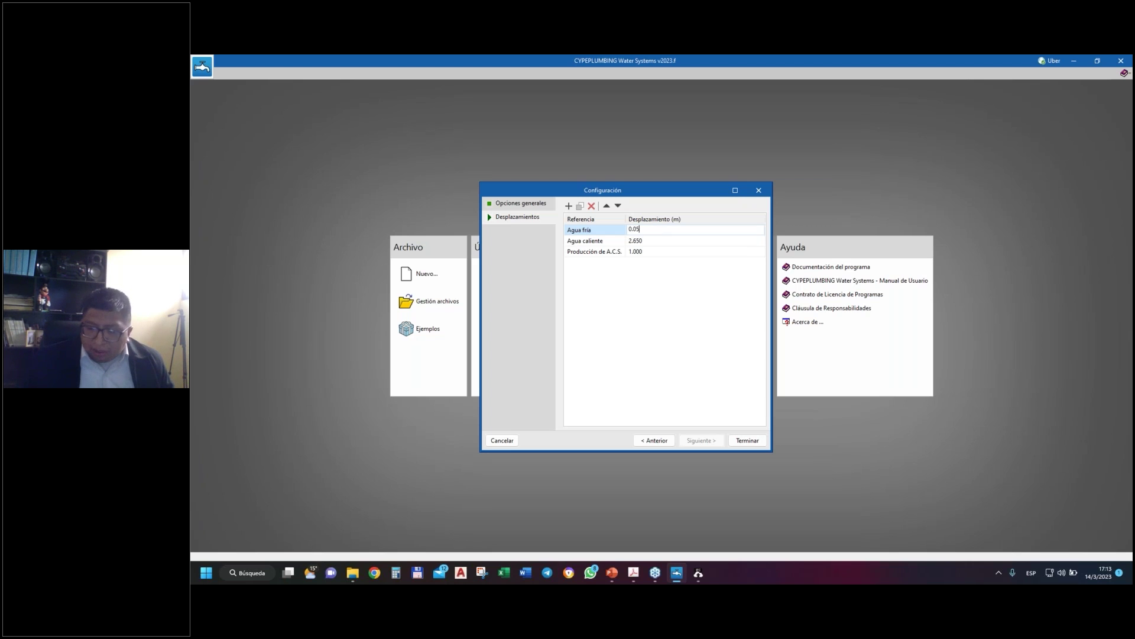
{"action": "left_click", "coordinate": [660, 241]}
{"action": "type", "text": "0.05"}
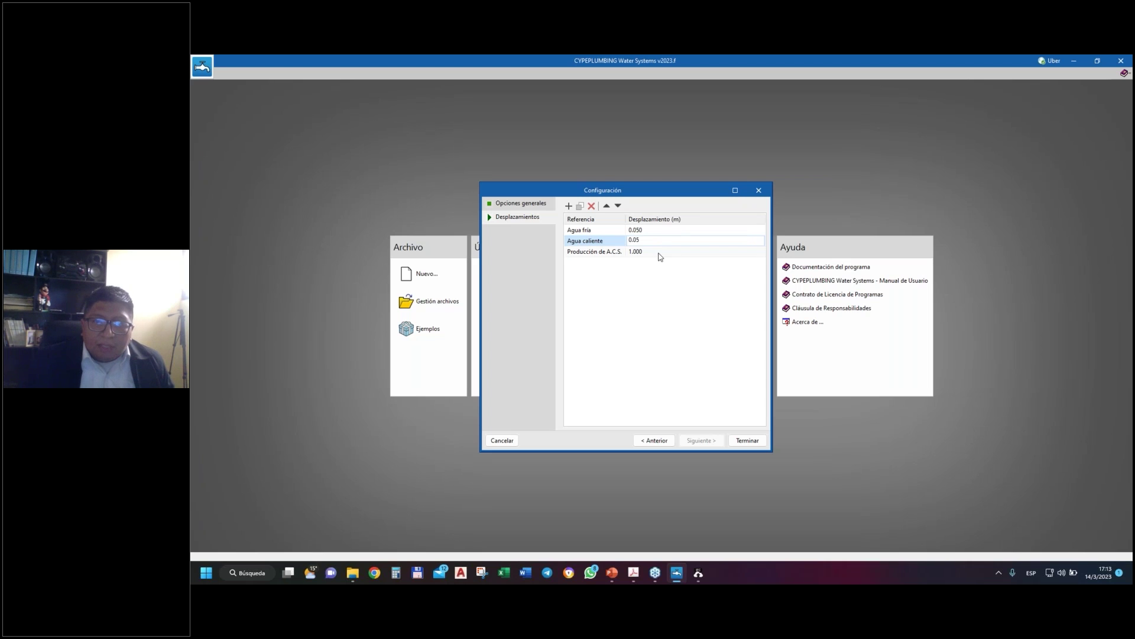
{"action": "left_click", "coordinate": [660, 256]}
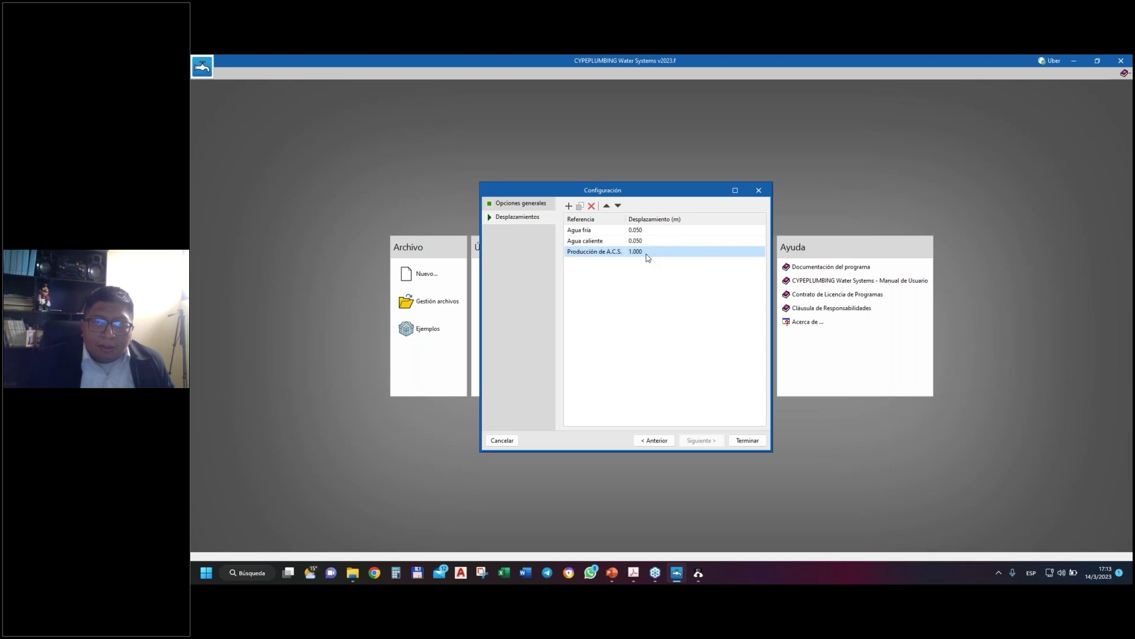
{"action": "left_click", "coordinate": [647, 254]}
{"action": "type", "text": "1.5"}
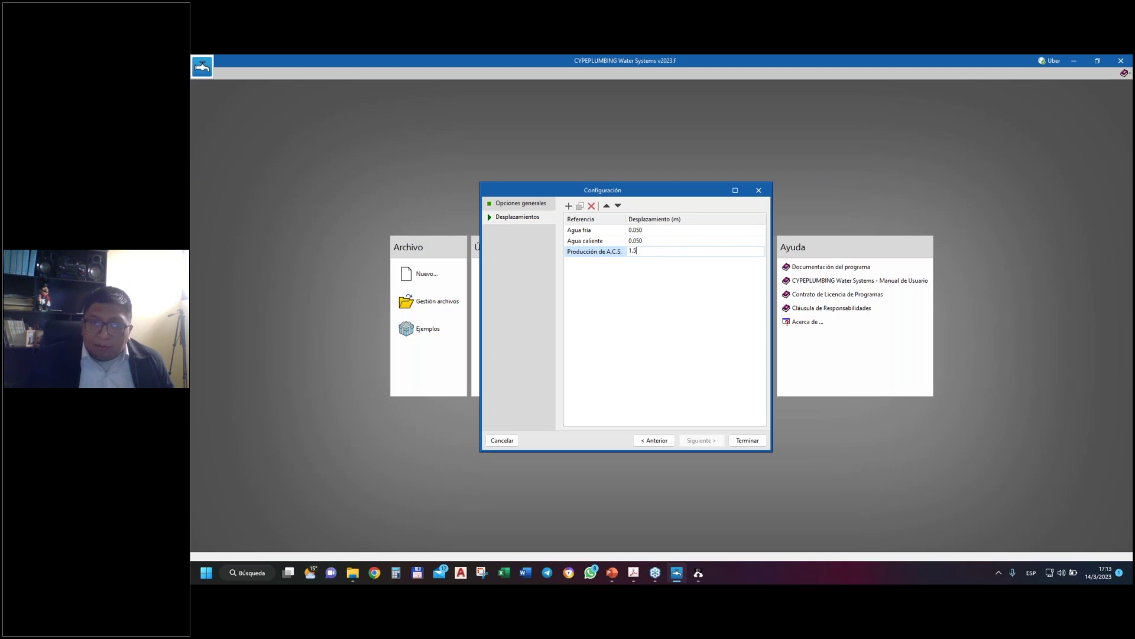
{"action": "left_click", "coordinate": [673, 242]}
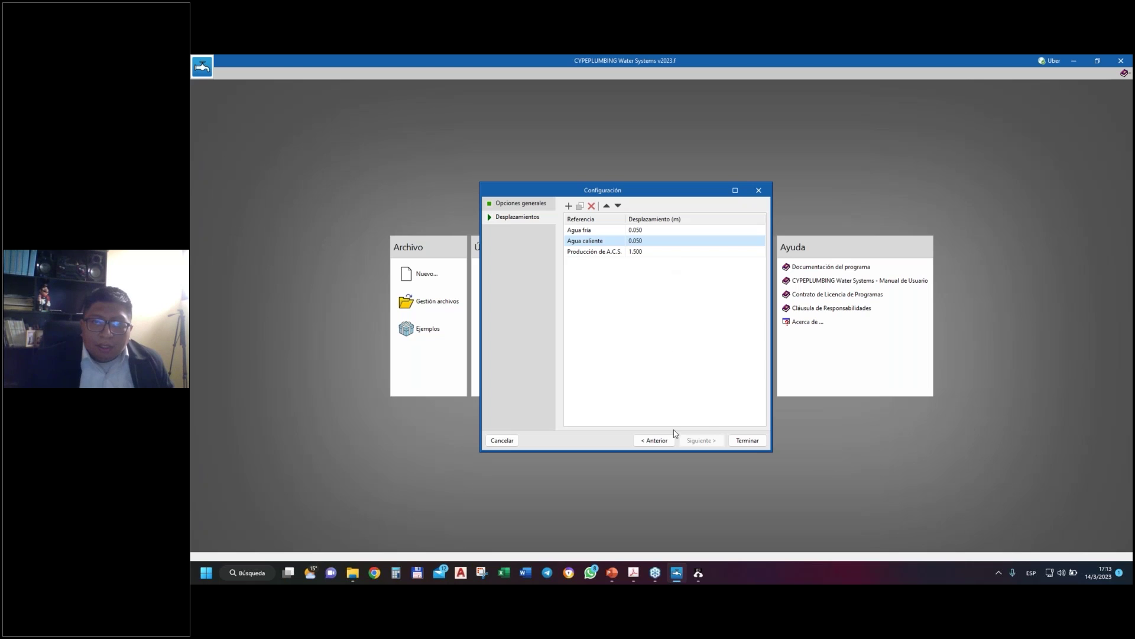
{"action": "left_click", "coordinate": [754, 442]}
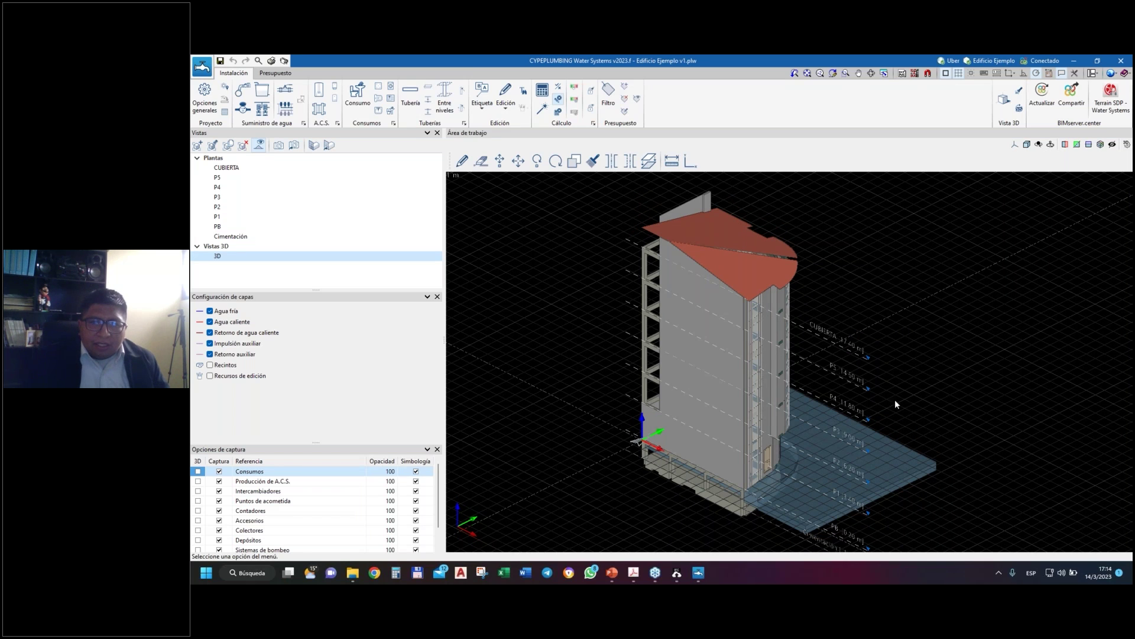
- Examine the imported building in 3D, including its facades, windows, structural openings and glazed stairwell
{"action": "middle_click_drag", "start_coordinate": [911, 398], "coordinate": [700, 384], "text": "shift"}
{"action": "scroll", "coordinate": [700, 384], "scroll_direction": "up", "scroll_amount": 6}
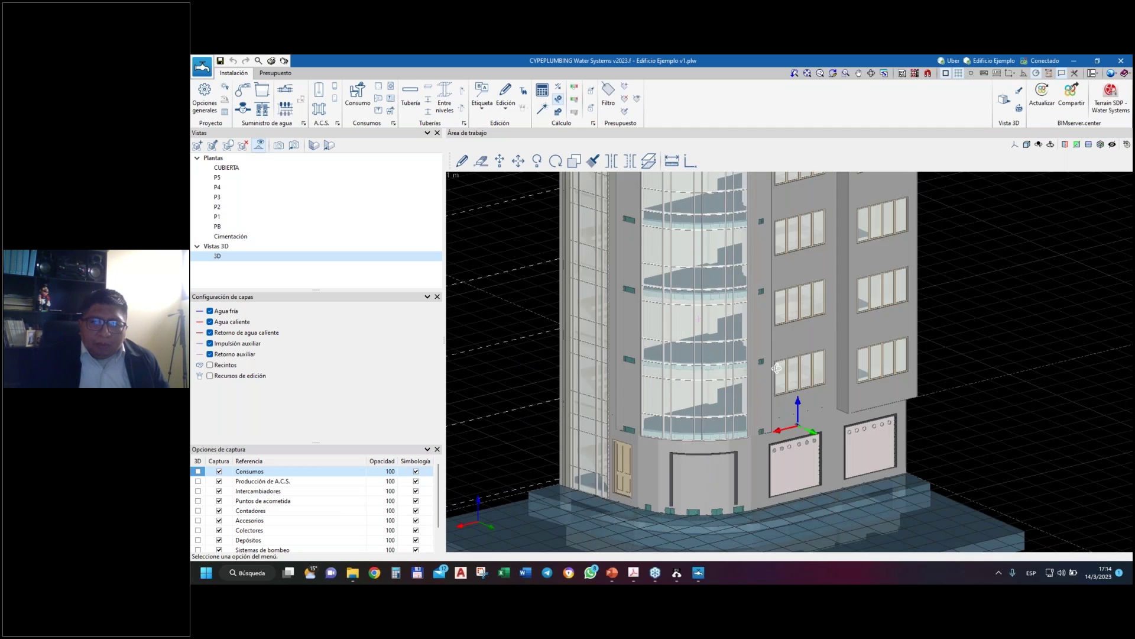
{"action": "middle_click_drag", "start_coordinate": [810, 357], "coordinate": [608, 385], "text": "shift"}
{"action": "scroll", "coordinate": [551, 345], "scroll_direction": "up", "scroll_amount": 6}
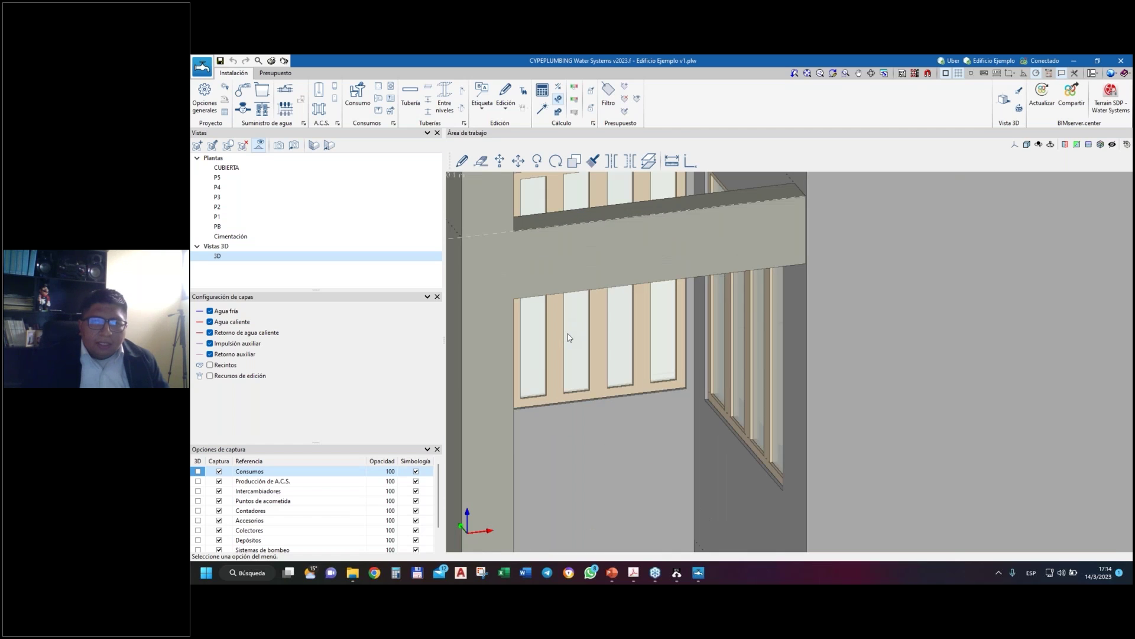
{"action": "scroll", "coordinate": [568, 338], "scroll_direction": "up", "scroll_amount": 5}
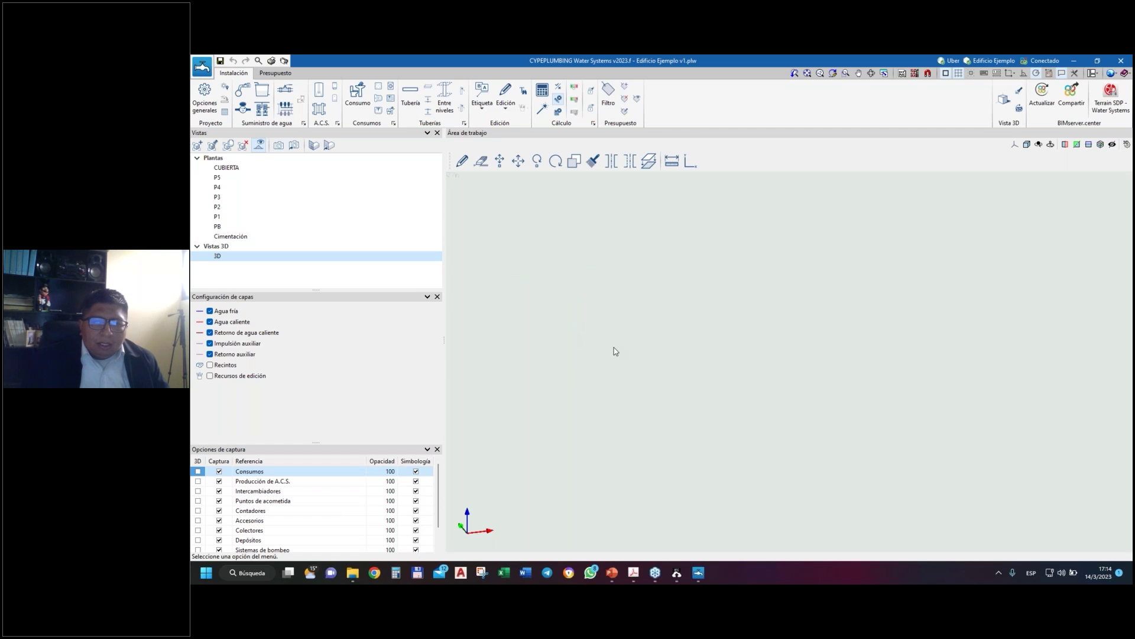
{"action": "scroll", "coordinate": [702, 335], "scroll_direction": "down", "scroll_amount": 8}
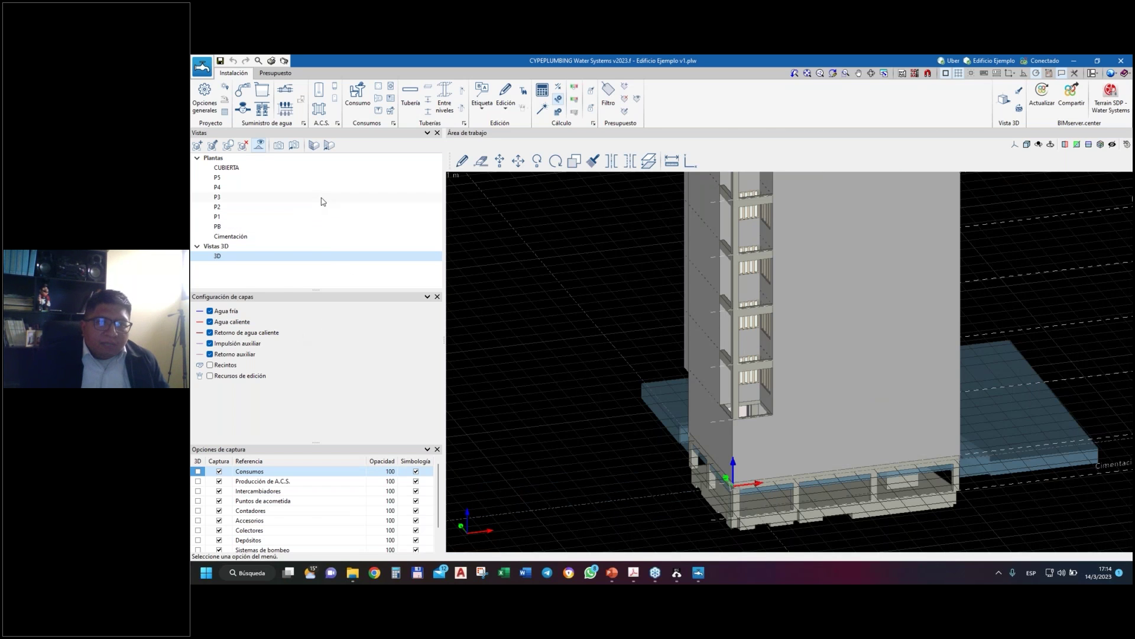
{"action": "scroll", "coordinate": [823, 360], "scroll_direction": "up", "scroll_amount": 6}
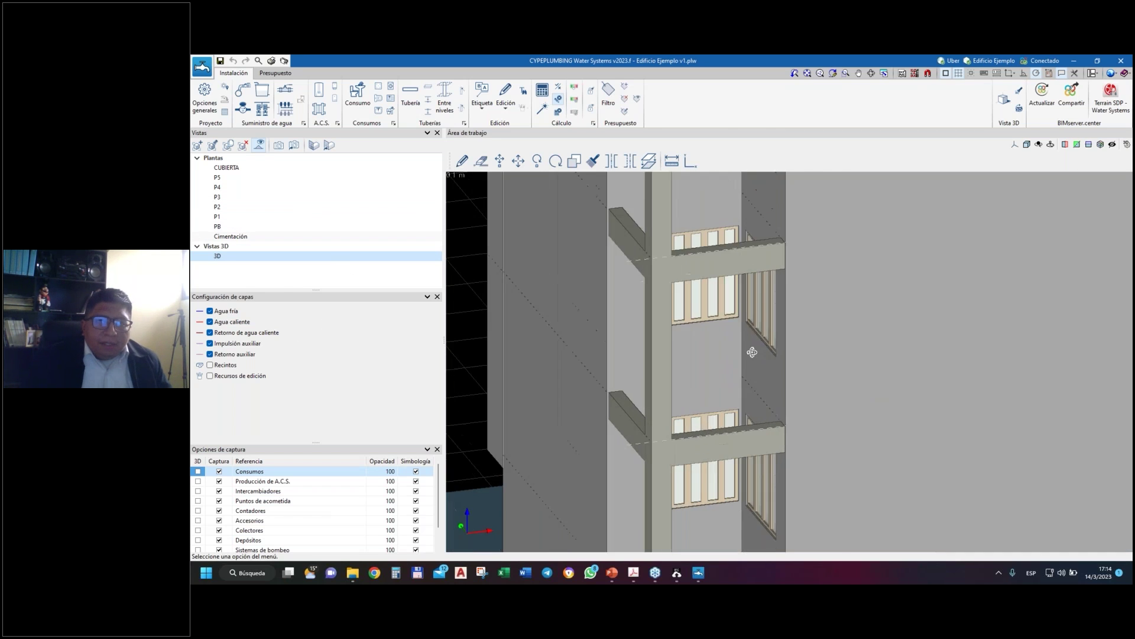
{"action": "scroll", "coordinate": [834, 355], "scroll_direction": "down", "scroll_amount": 5}
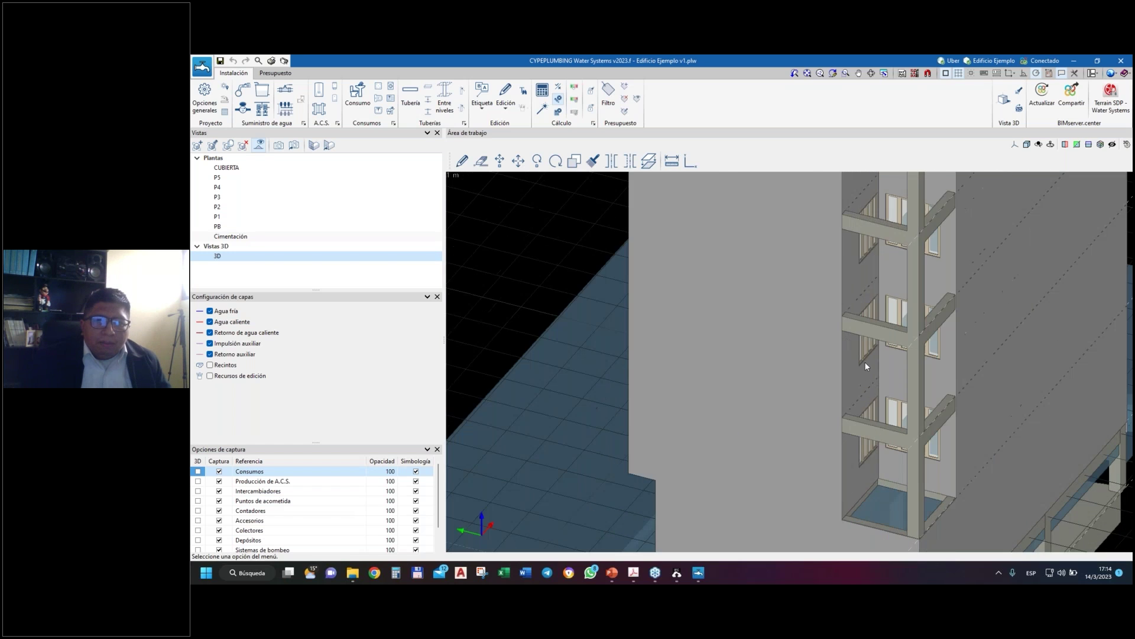
{"action": "scroll", "coordinate": [845, 363], "scroll_direction": "up", "scroll_amount": 5}
{"action": "scroll", "coordinate": [786, 352], "scroll_direction": "up", "scroll_amount": 3}
{"action": "scroll", "coordinate": [811, 362], "scroll_direction": "down", "scroll_amount": 3}
{"action": "scroll", "coordinate": [670, 296], "scroll_direction": "up", "scroll_amount": 5}
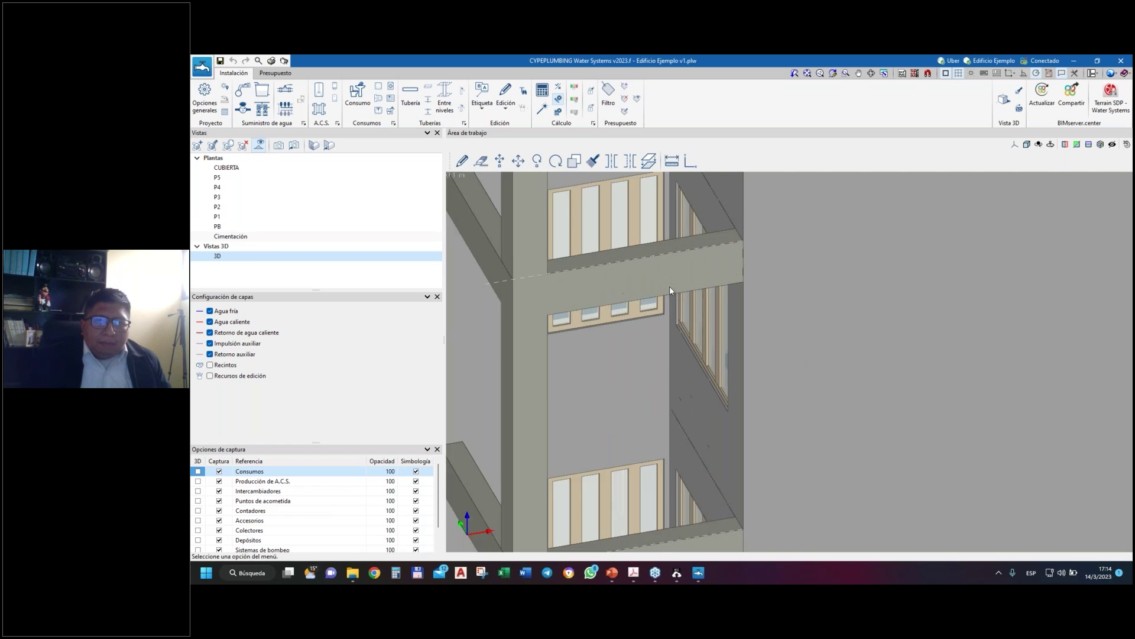
{"action": "scroll", "coordinate": [648, 332], "scroll_direction": "up", "scroll_amount": 2}
{"action": "scroll", "coordinate": [641, 312], "scroll_direction": "down", "scroll_amount": 3}
{"action": "scroll", "coordinate": [659, 337], "scroll_direction": "up", "scroll_amount": 3}
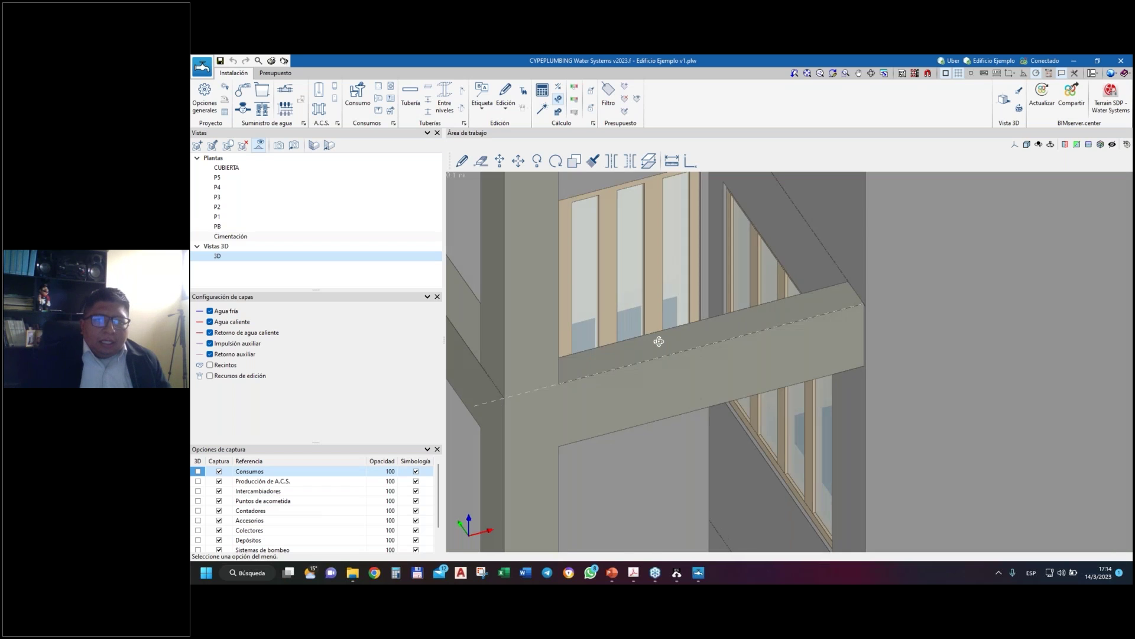
{"action": "scroll", "coordinate": [702, 311], "scroll_direction": "down", "scroll_amount": 4}
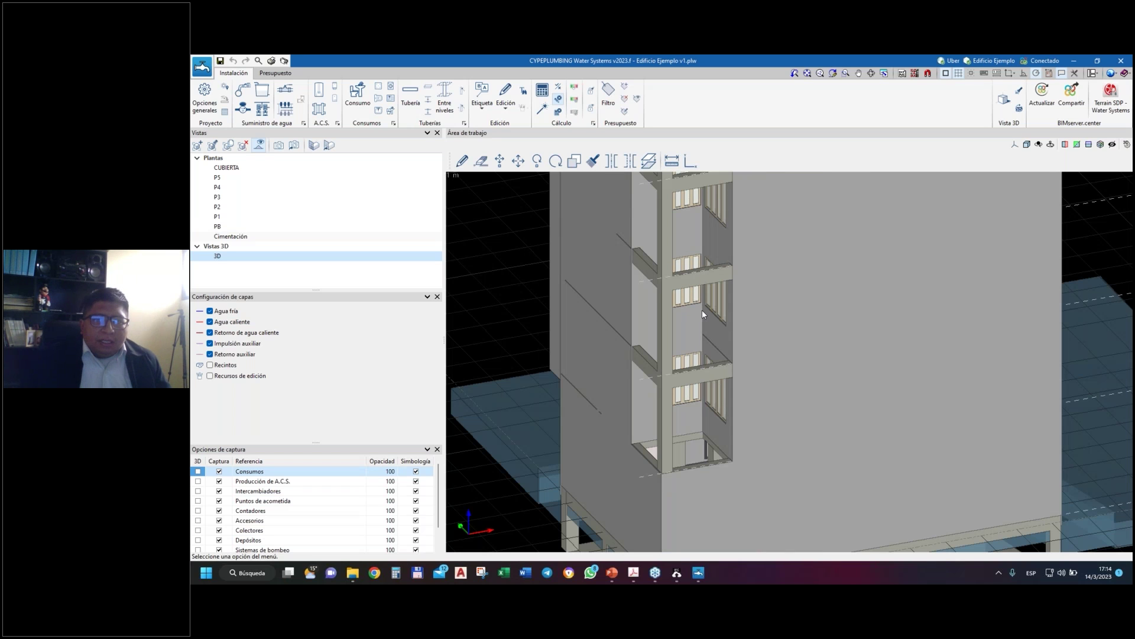
{"action": "scroll", "coordinate": [702, 310], "scroll_direction": "down", "scroll_amount": 5}
{"action": "middle_click_drag", "start_coordinate": [702, 309], "coordinate": [540, 310]}
{"action": "scroll", "coordinate": [694, 281], "scroll_direction": "up", "scroll_amount": 5}
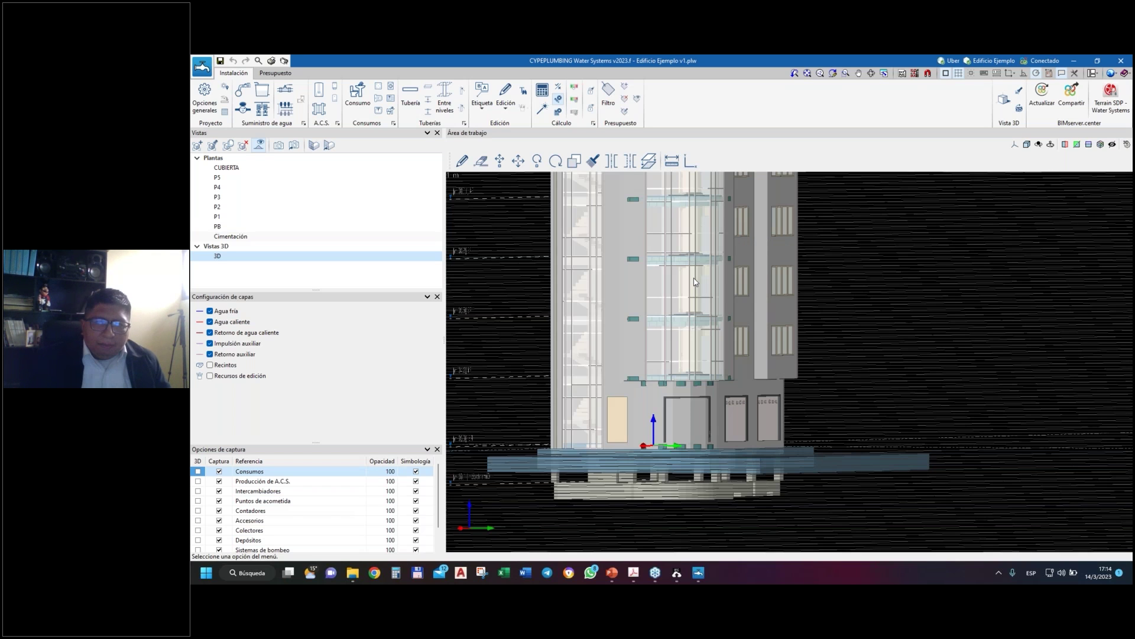
{"action": "scroll", "coordinate": [695, 282], "scroll_direction": "up", "scroll_amount": 4}
{"action": "middle_click_drag", "start_coordinate": [781, 359], "coordinate": [650, 355]}
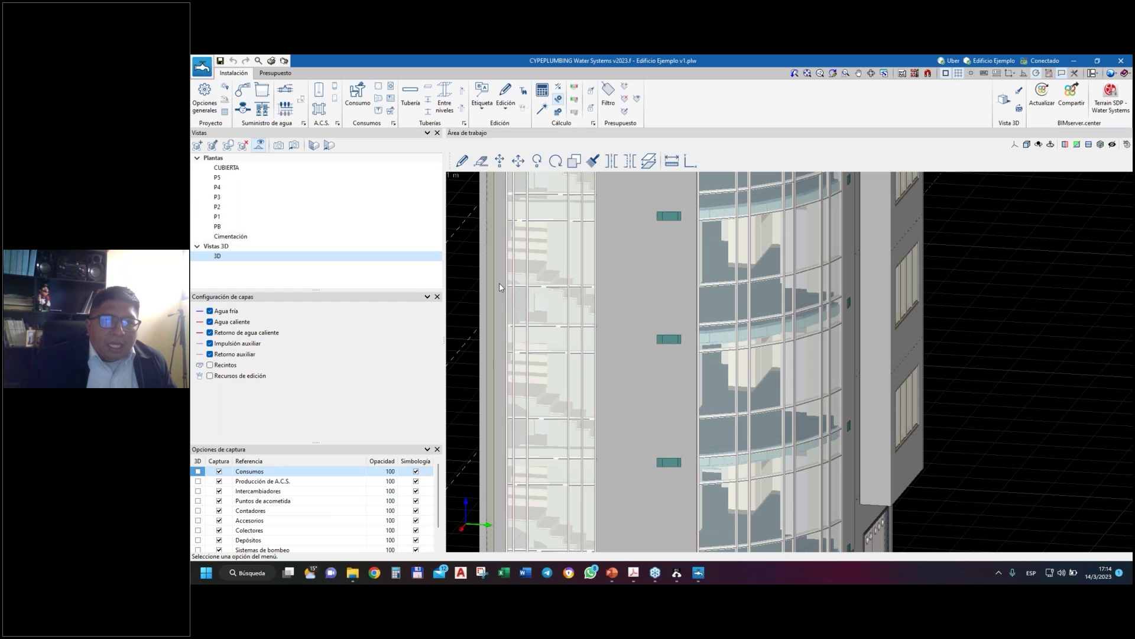
- With the PB floor open, load CUBIERTA.dwg, PB.dwg and Planta Tipo.dwg as template views, preview the PB one and accept
{"action": "left_click", "coordinate": [243, 229]}
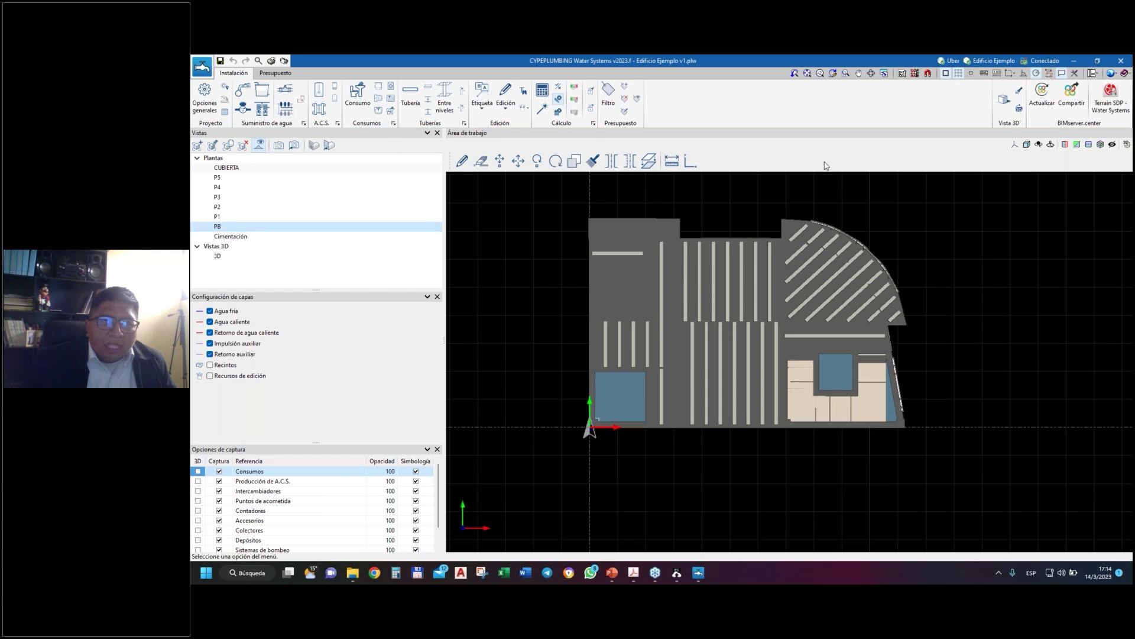
{"action": "left_click", "coordinate": [901, 74]}
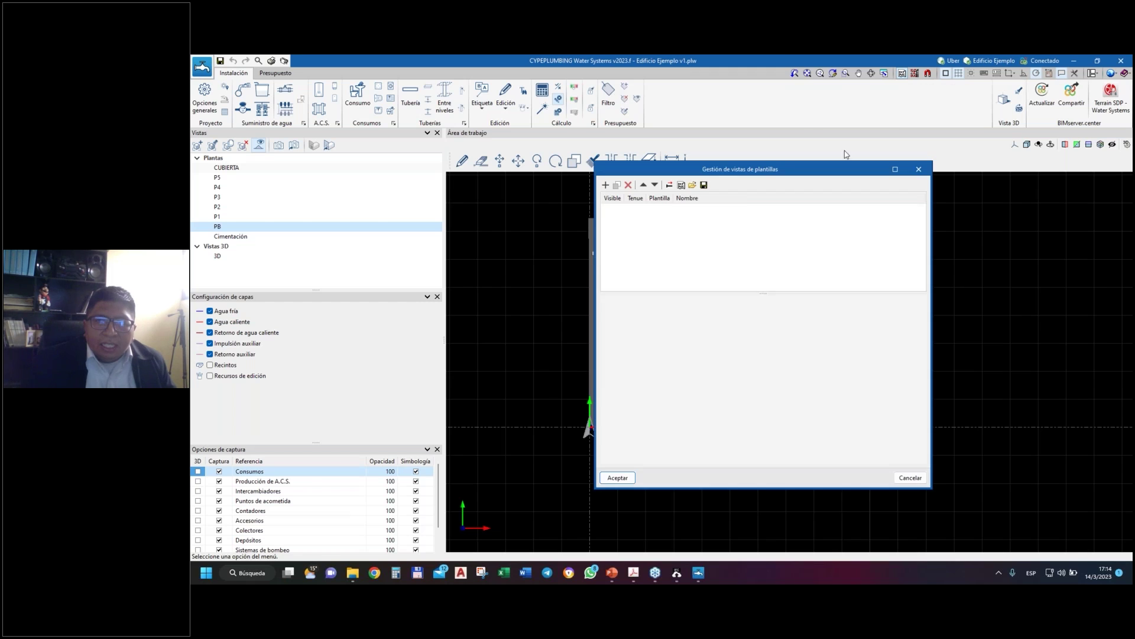
{"action": "left_click", "coordinate": [605, 185]}
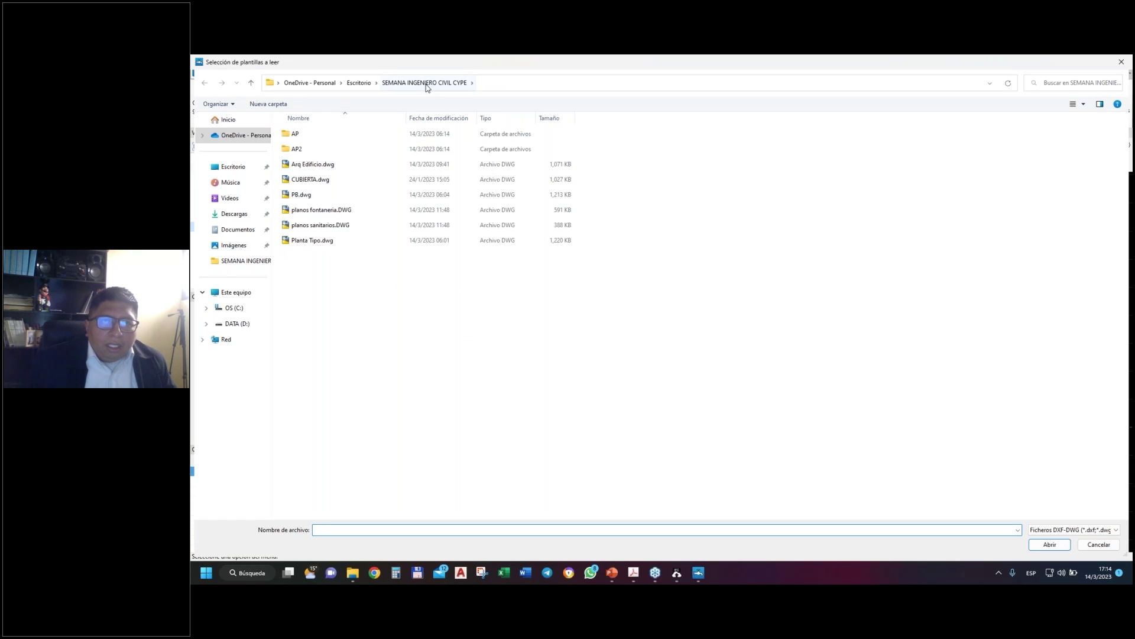
{"action": "left_click", "coordinate": [314, 182]}
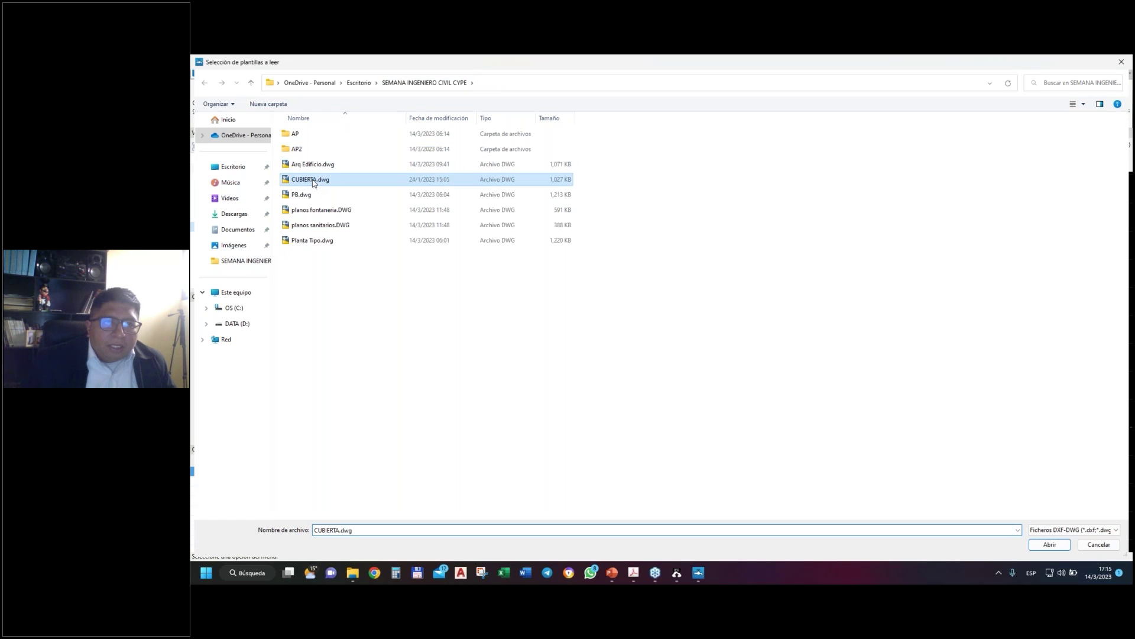
{"action": "left_click", "coordinate": [309, 194], "text": "ctrl"}
{"action": "left_click", "coordinate": [324, 242], "text": "ctrl"}
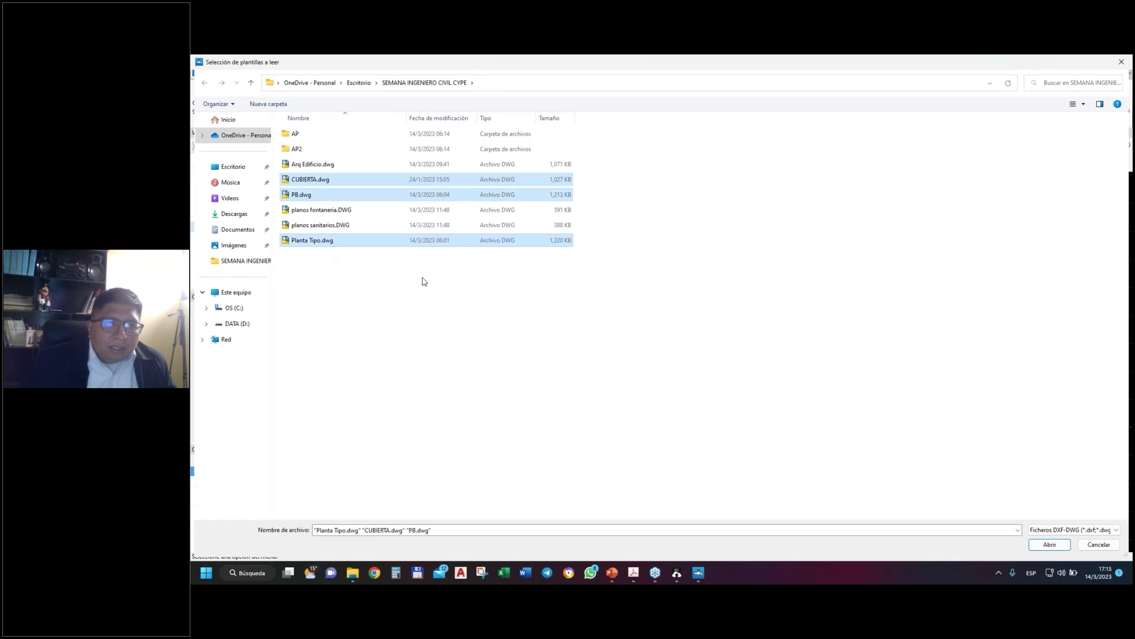
{"action": "left_click", "coordinate": [1050, 545]}
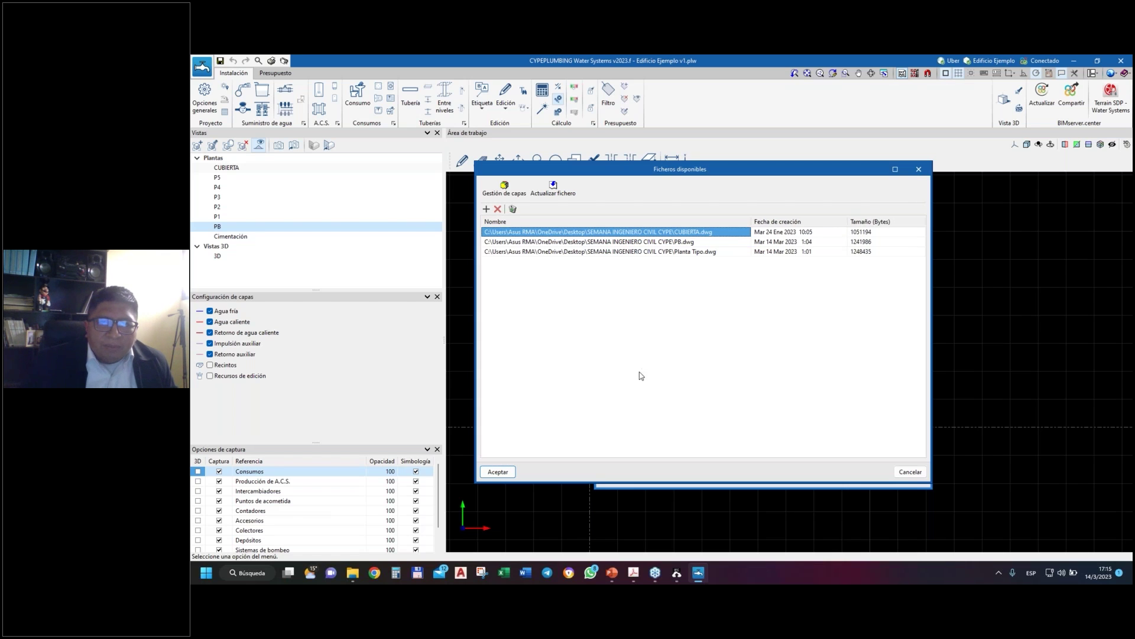
{"action": "left_click", "coordinate": [497, 473]}
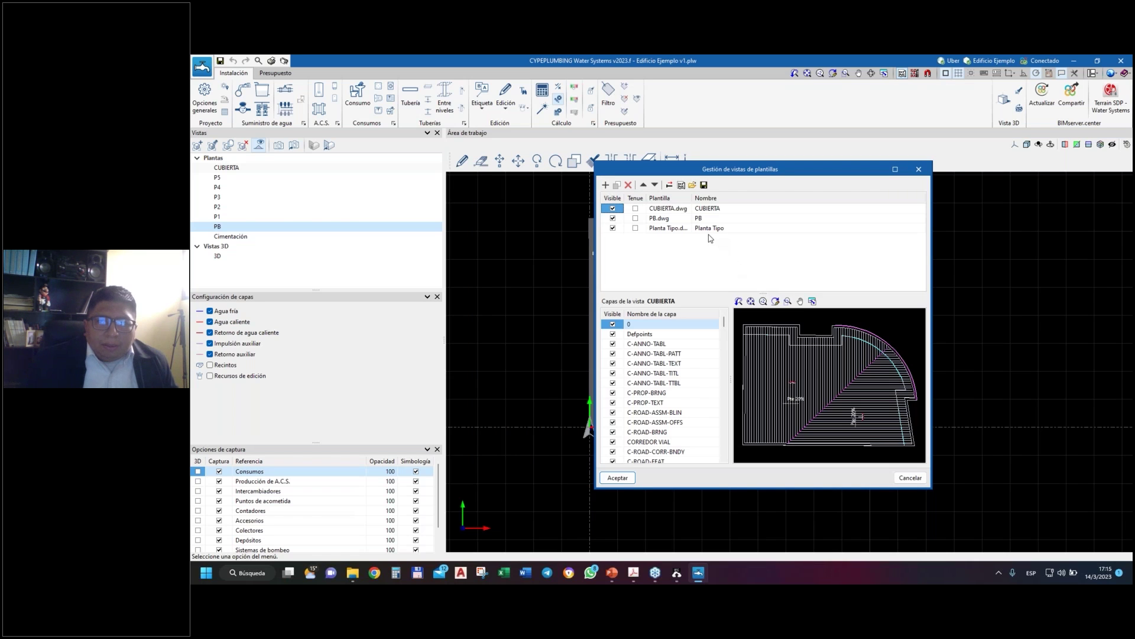
{"action": "left_click", "coordinate": [666, 222]}
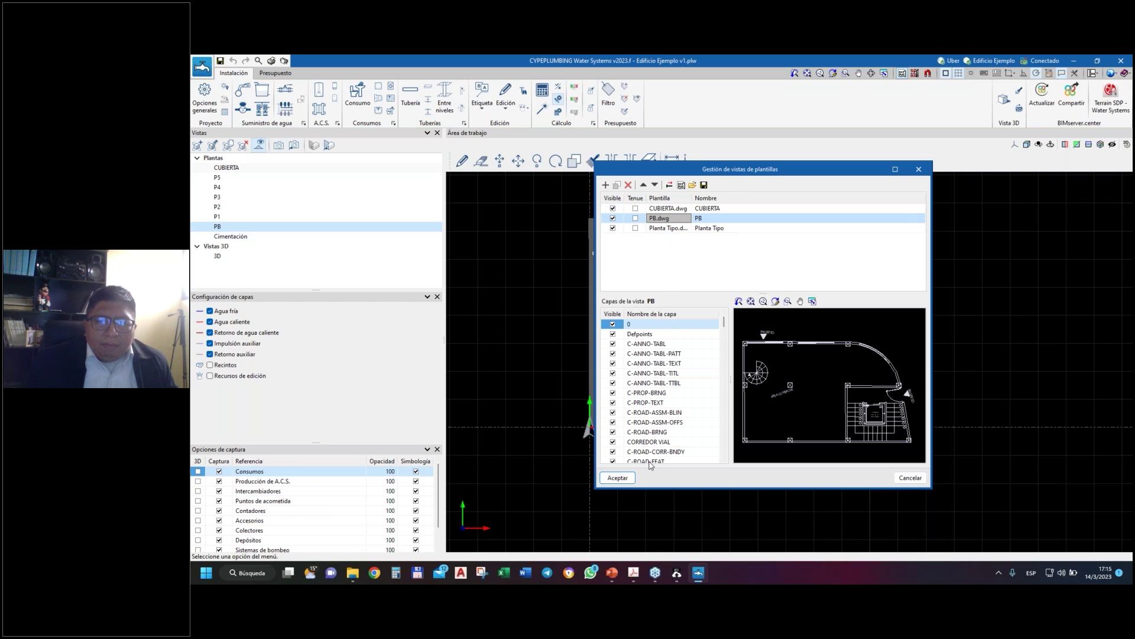
{"action": "left_click", "coordinate": [617, 477]}
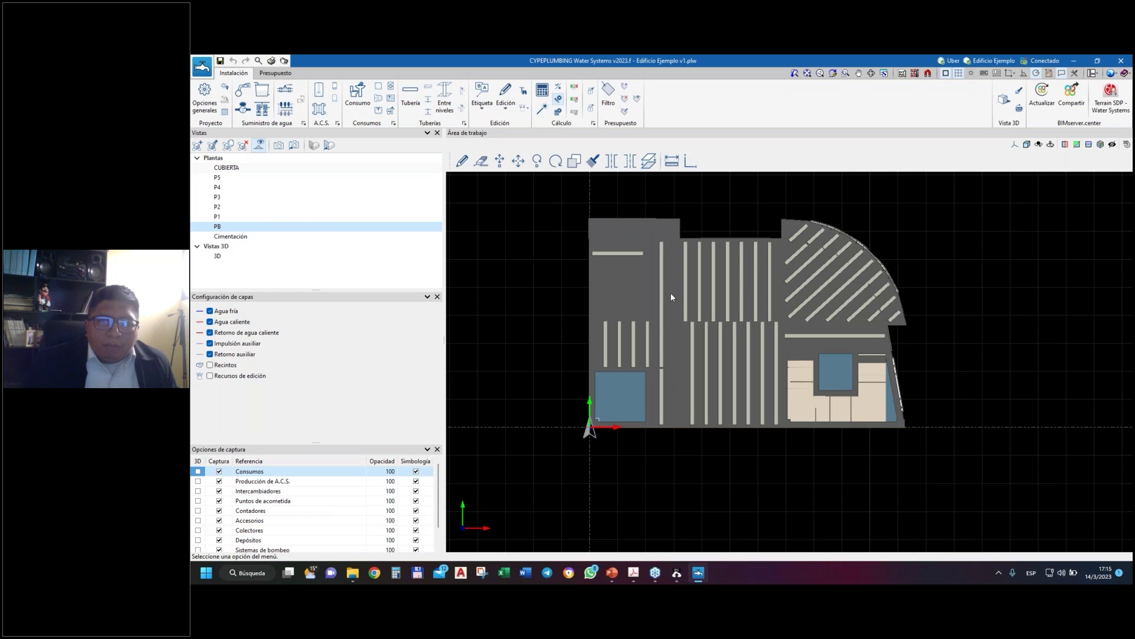
- Assign the PB template view to the PB floor and check it against the building model around the entrance
{"action": "scroll", "coordinate": [865, 274], "scroll_direction": "up", "scroll_amount": 2}
{"action": "scroll", "coordinate": [670, 303], "scroll_direction": "down", "scroll_amount": 4}
{"action": "scroll", "coordinate": [669, 302], "scroll_direction": "up", "scroll_amount": 1}
{"action": "scroll", "coordinate": [654, 313], "scroll_direction": "down", "scroll_amount": 2}
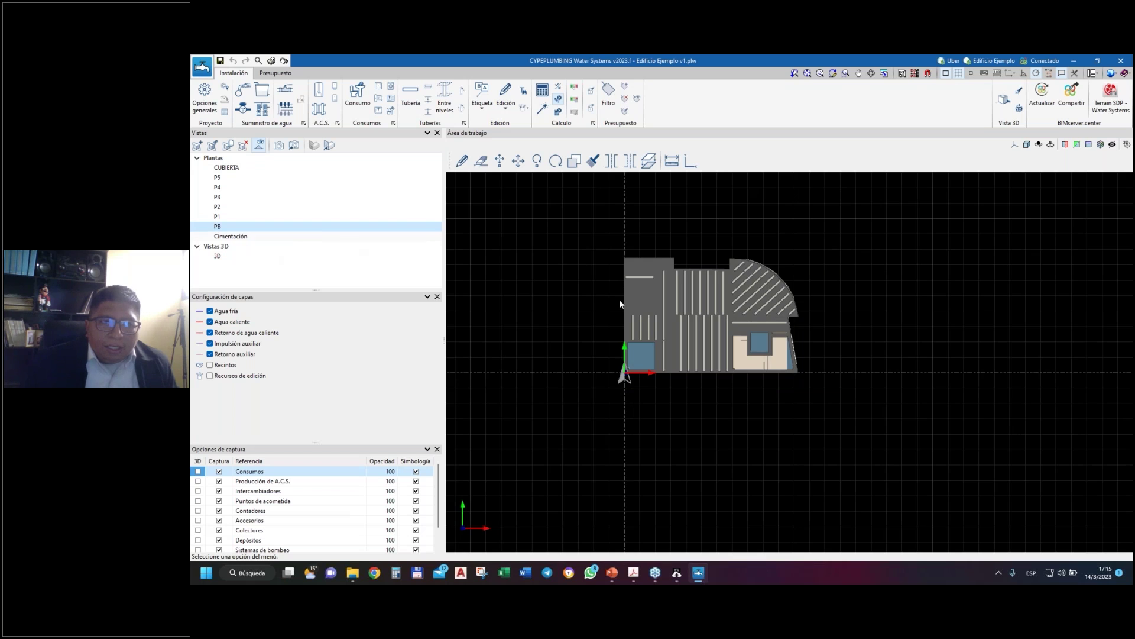
{"action": "scroll", "coordinate": [619, 300], "scroll_direction": "up", "scroll_amount": 3}
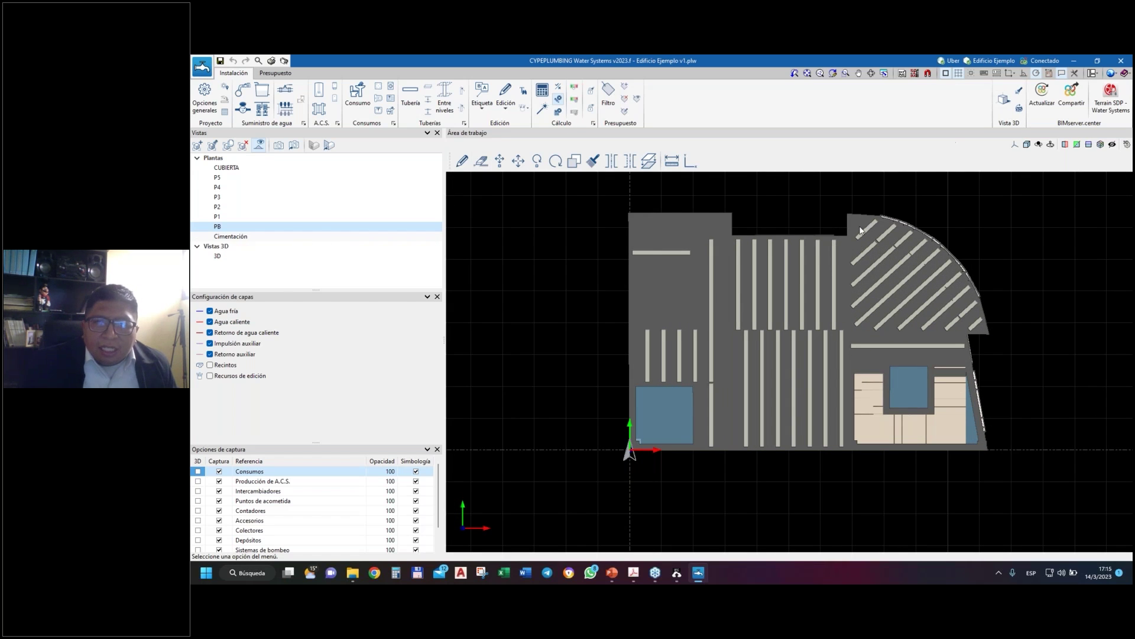
{"action": "left_click", "coordinate": [915, 72]}
{"action": "left_click", "coordinate": [603, 328]}
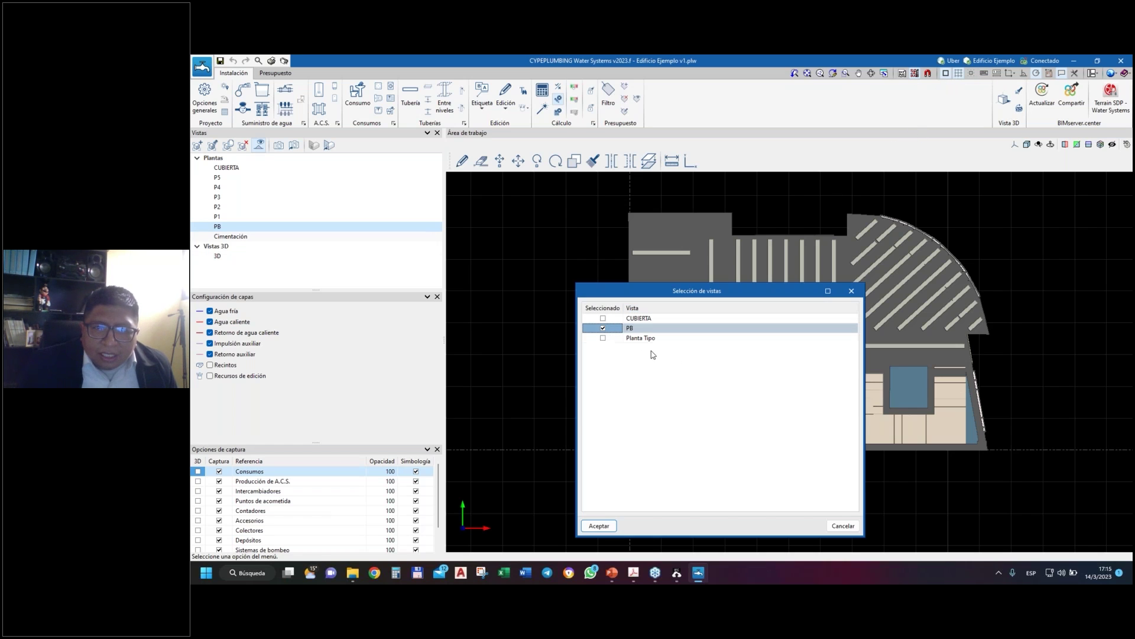
{"action": "left_click", "coordinate": [600, 525]}
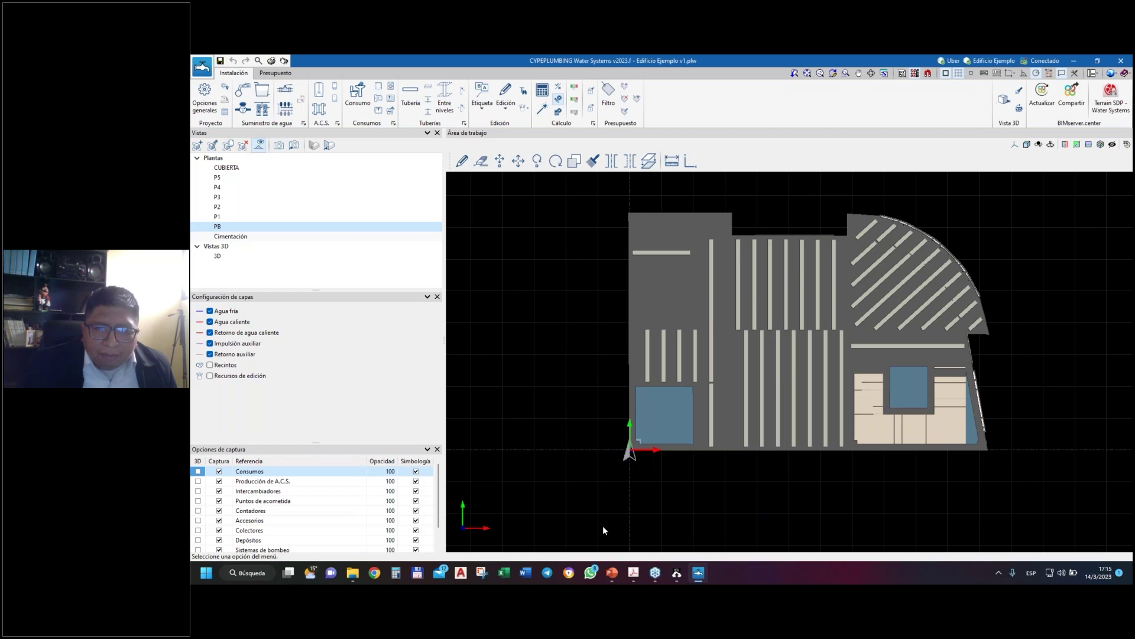
{"action": "scroll", "coordinate": [860, 343], "scroll_direction": "up", "scroll_amount": 2}
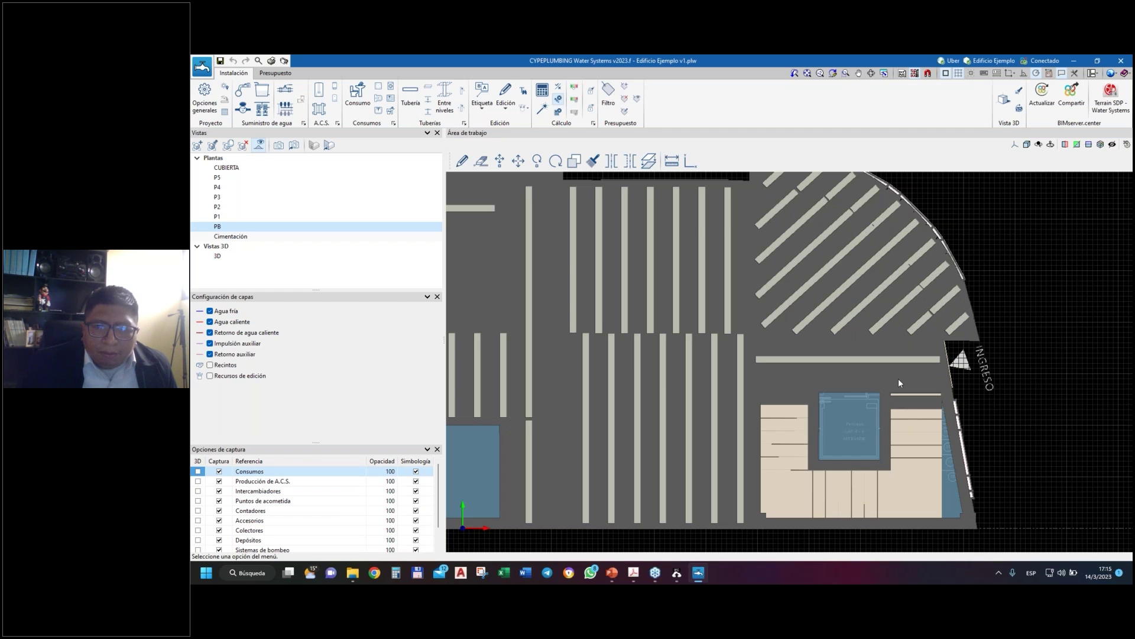
{"action": "scroll", "coordinate": [899, 379], "scroll_direction": "down", "scroll_amount": 2}
{"action": "scroll", "coordinate": [928, 328], "scroll_direction": "up", "scroll_amount": 3}
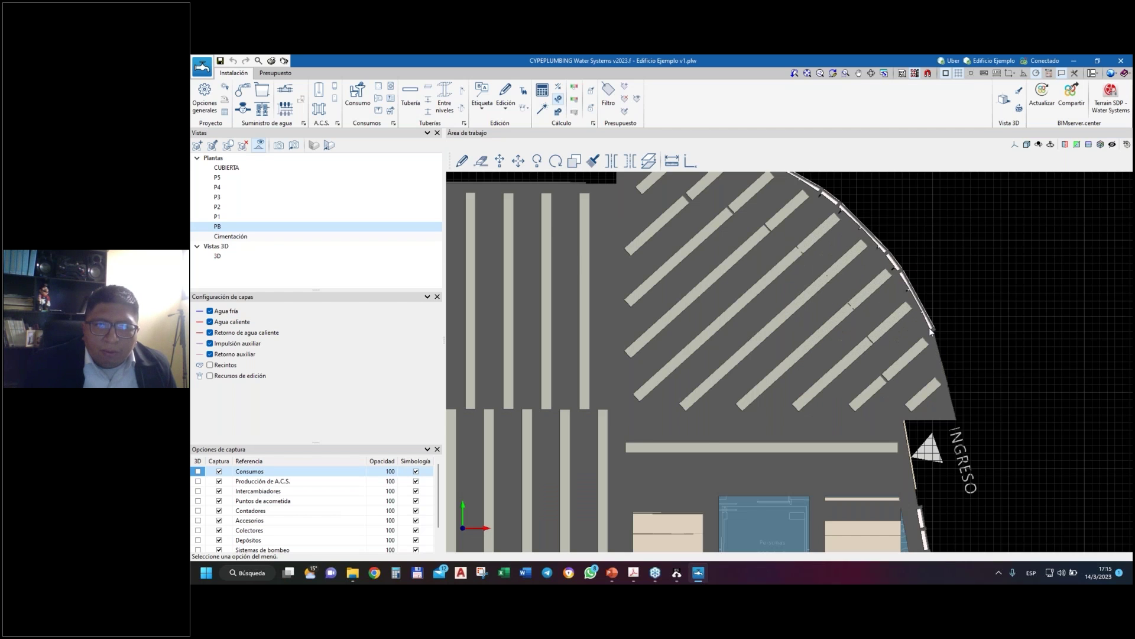
{"action": "scroll", "coordinate": [842, 370], "scroll_direction": "down", "scroll_amount": 1}
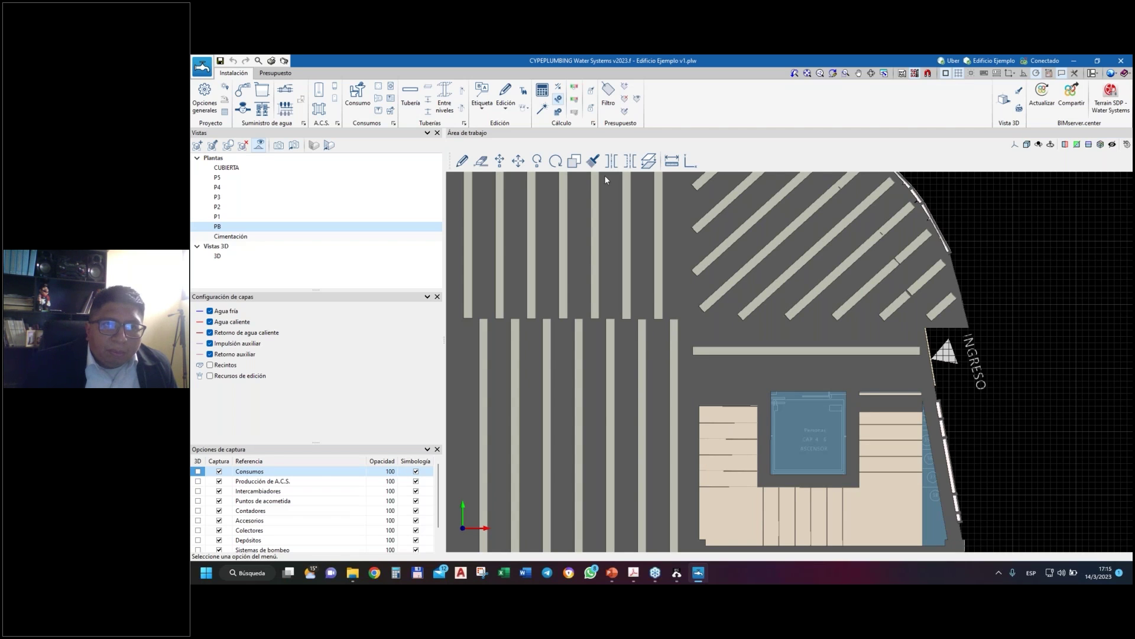
{"action": "left_click", "coordinate": [688, 162]}
{"action": "scroll", "coordinate": [790, 257], "scroll_direction": "down", "scroll_amount": 3}
- Open floor P1 and assign the Planta Tipo template view to it
{"action": "left_click", "coordinate": [235, 218]}
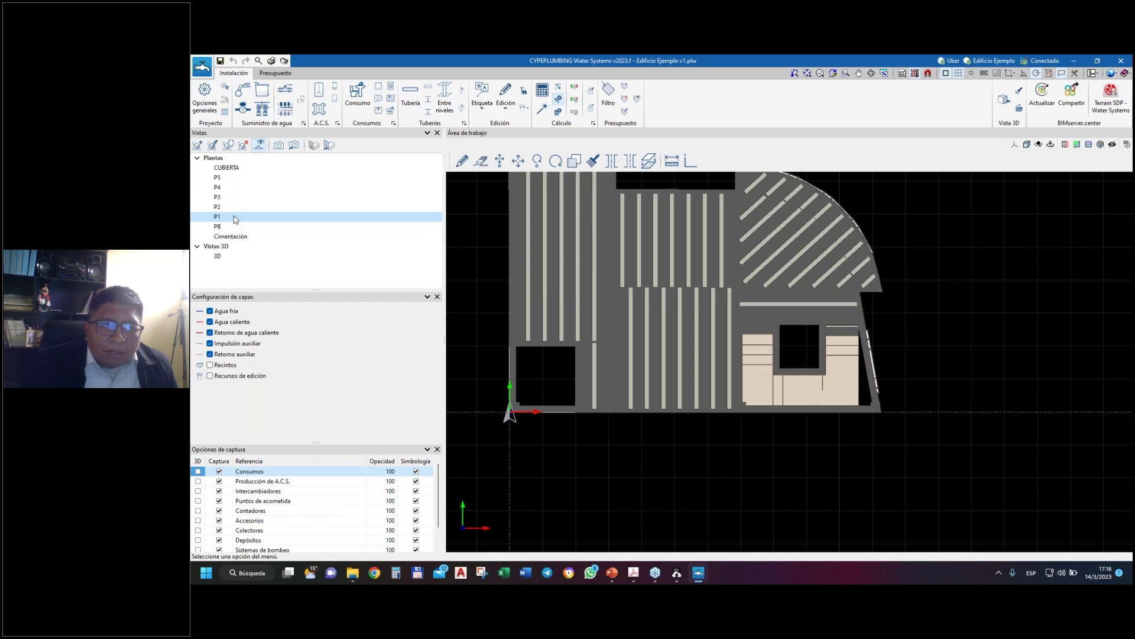
{"action": "scroll", "coordinate": [831, 302], "scroll_direction": "down", "scroll_amount": 2}
{"action": "scroll", "coordinate": [900, 188], "scroll_direction": "up", "scroll_amount": 3}
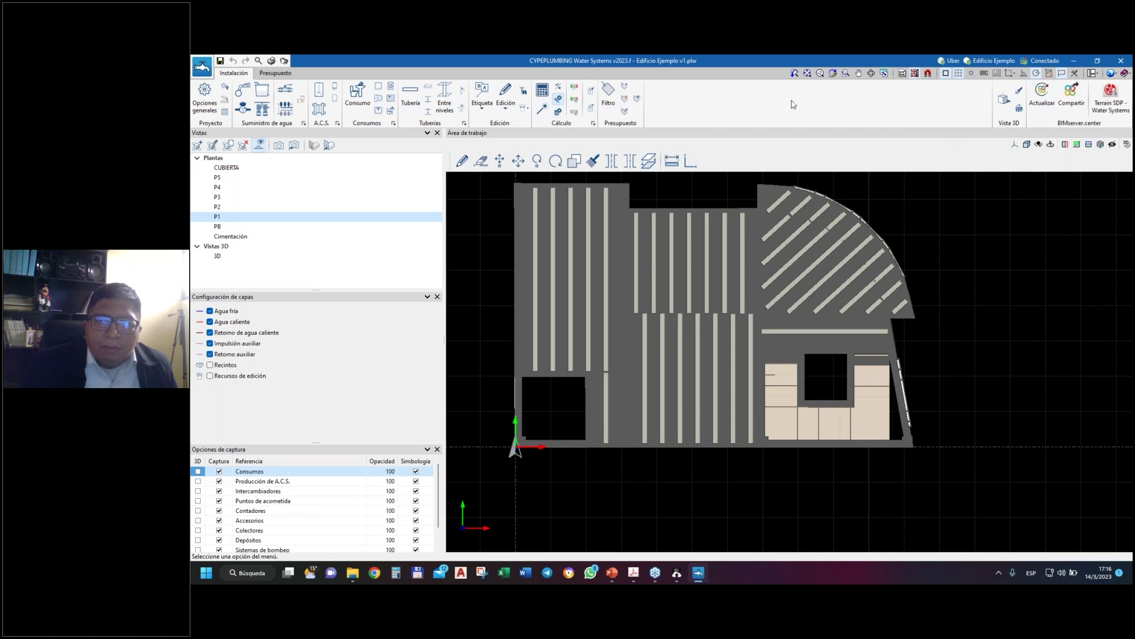
{"action": "left_click", "coordinate": [927, 73]}
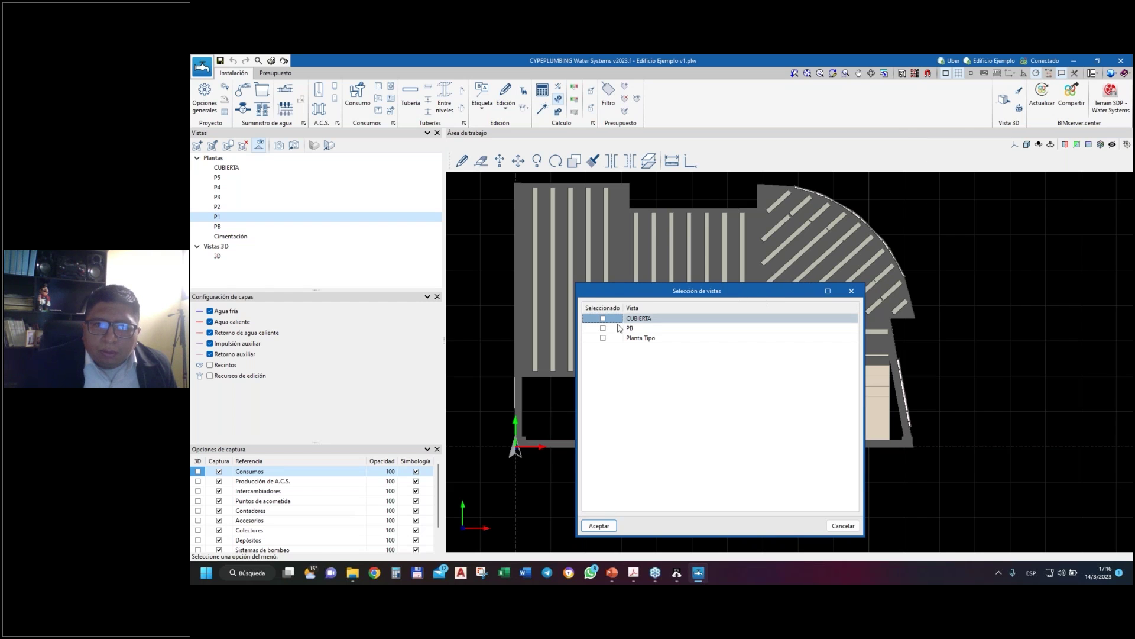
{"action": "left_click", "coordinate": [602, 338]}
{"action": "left_click", "coordinate": [599, 525]}
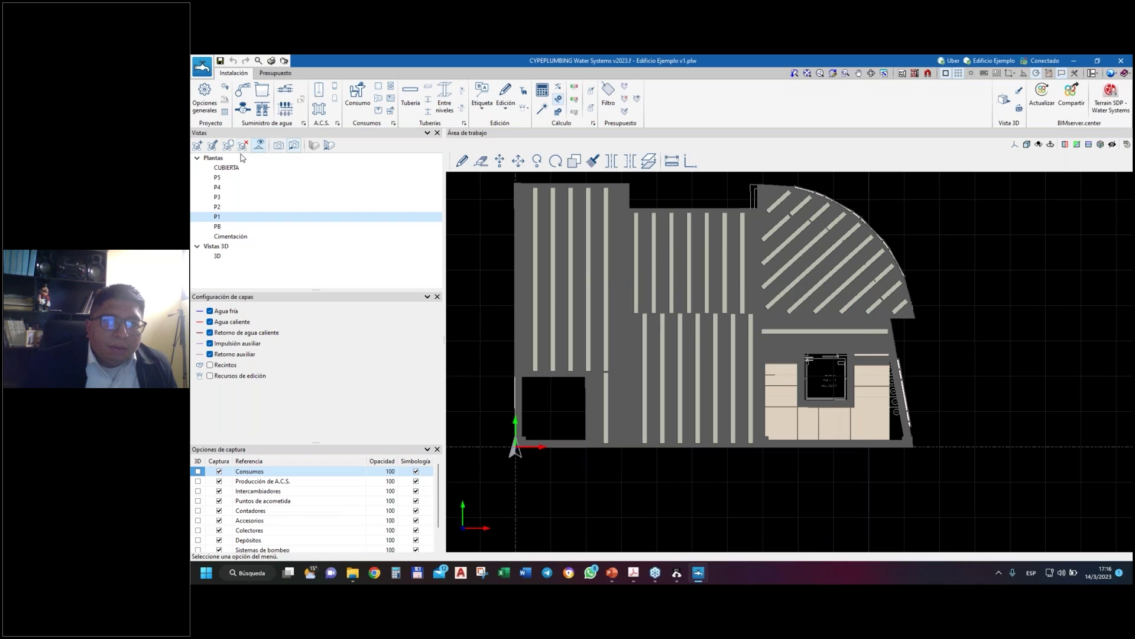
- Assign the Planta Tipo template view to floors P2 and P3
{"action": "left_click", "coordinate": [239, 207]}
{"action": "left_click", "coordinate": [915, 73]}
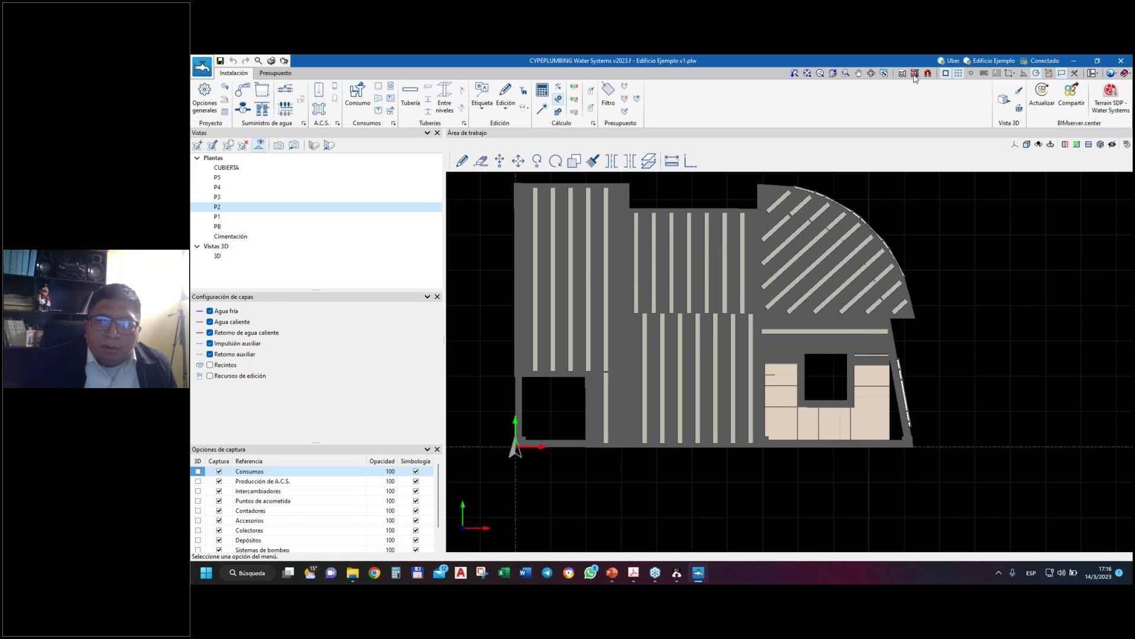
{"action": "left_click", "coordinate": [608, 338]}
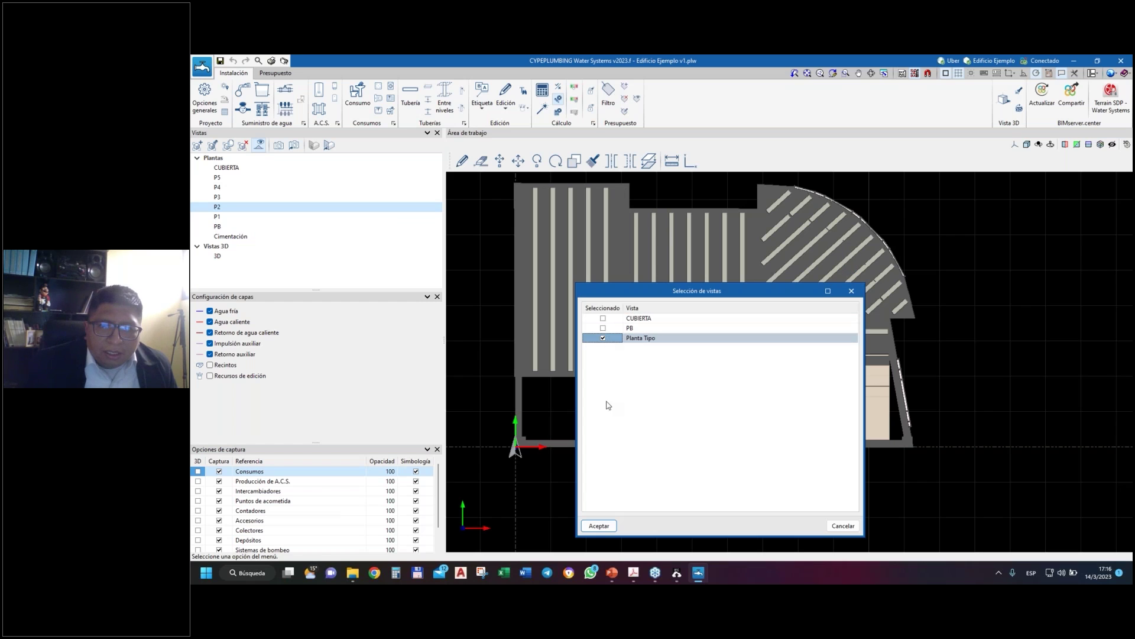
{"action": "left_click", "coordinate": [600, 526]}
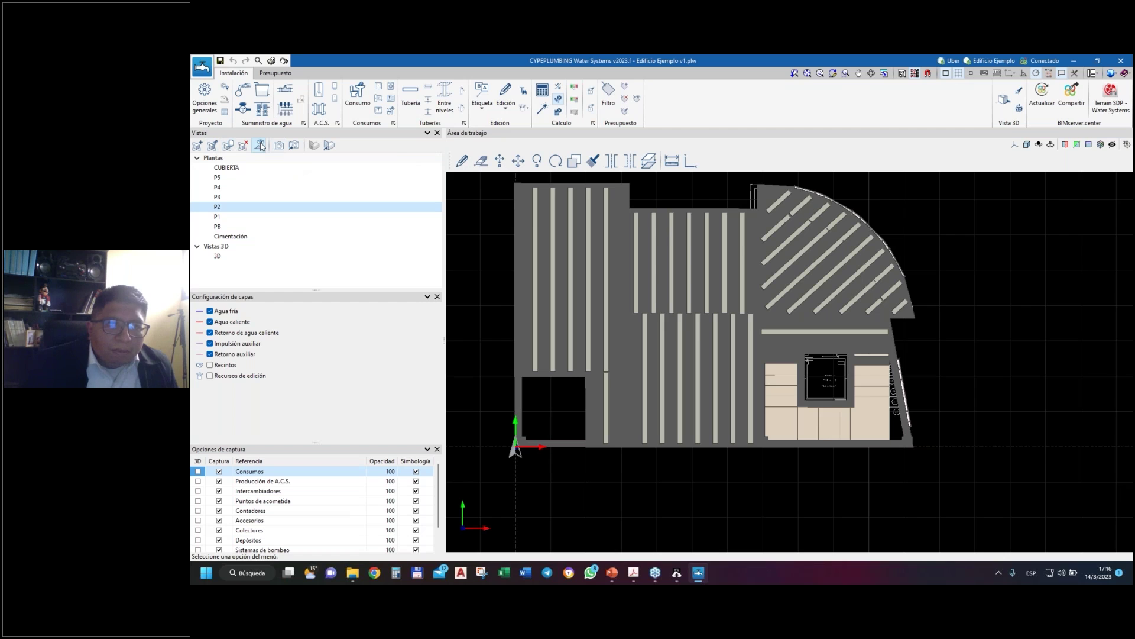
{"action": "left_click", "coordinate": [260, 146]}
{"action": "left_click", "coordinate": [264, 198]}
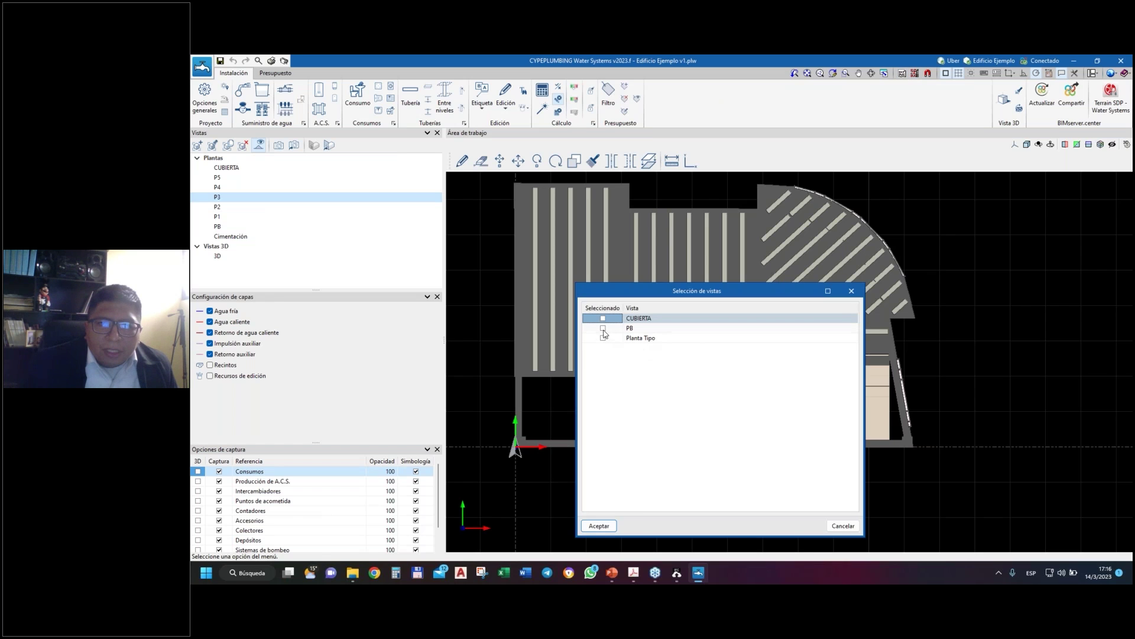
{"action": "left_click", "coordinate": [603, 337]}
{"action": "left_click", "coordinate": [599, 526]}
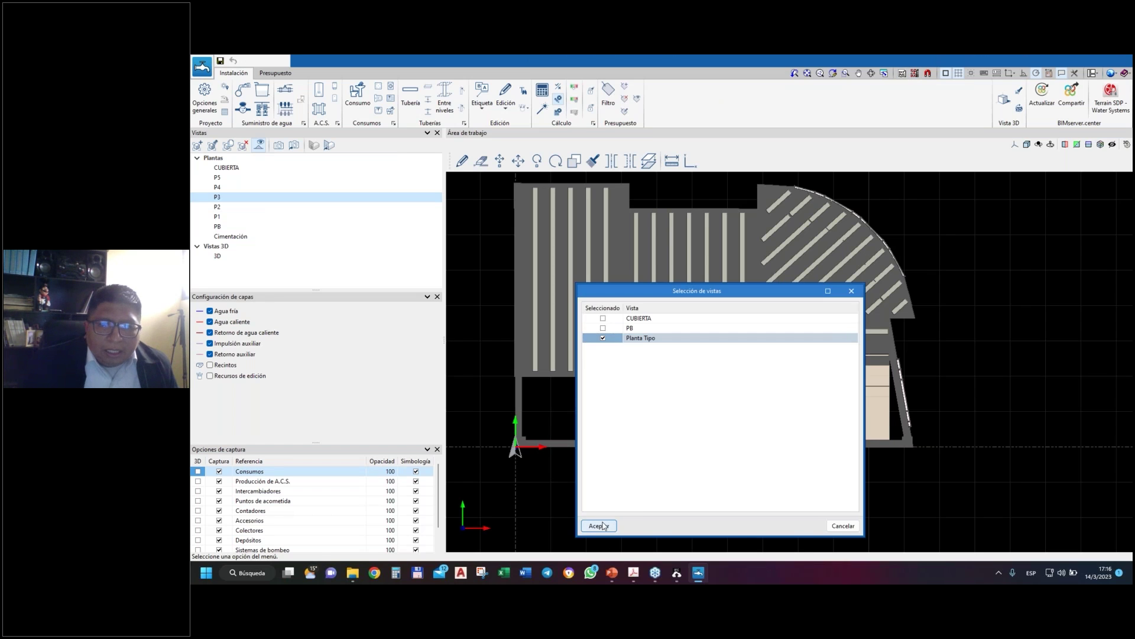
- Assign the Planta Tipo template view to floors P4 and P5
{"action": "left_click", "coordinate": [284, 188]}
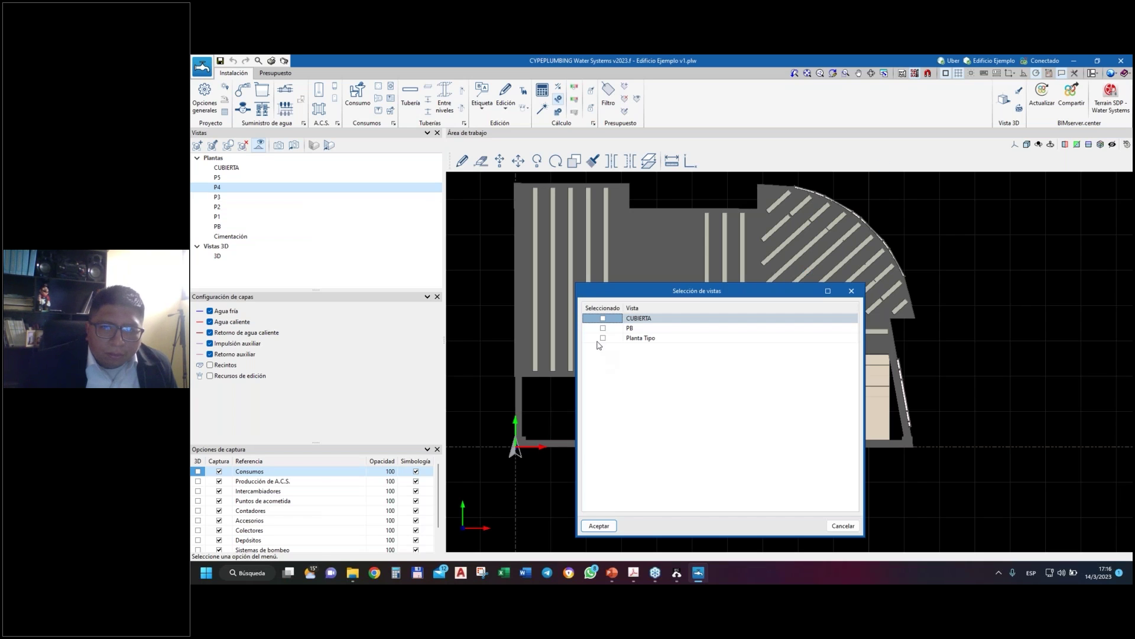
{"action": "left_click", "coordinate": [603, 338]}
{"action": "left_click", "coordinate": [603, 524]}
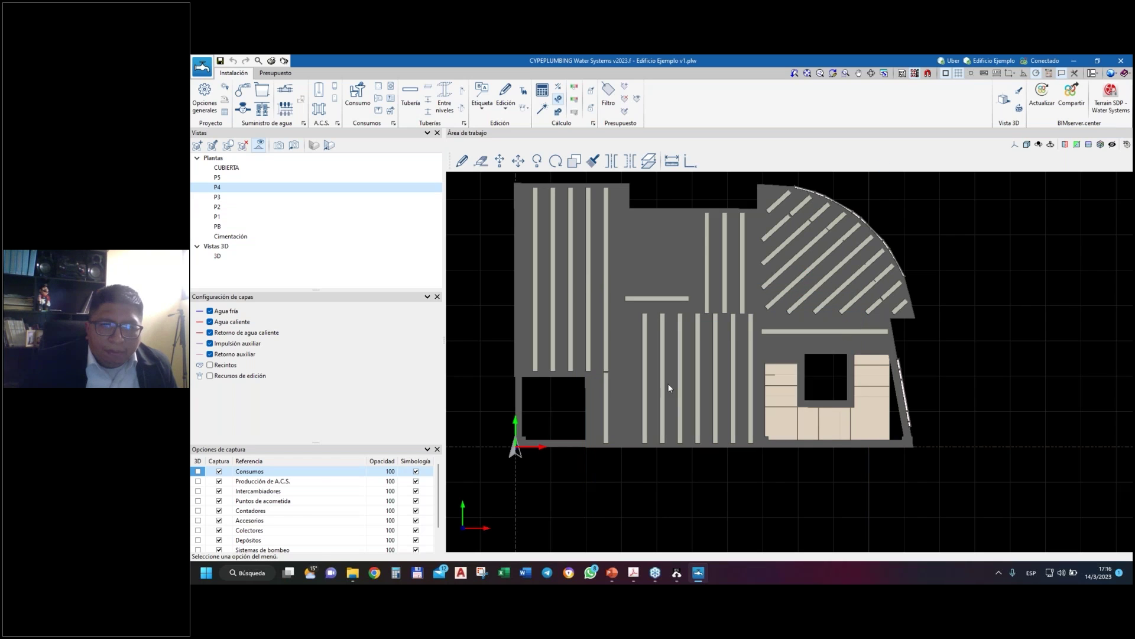
{"action": "left_click", "coordinate": [248, 177]}
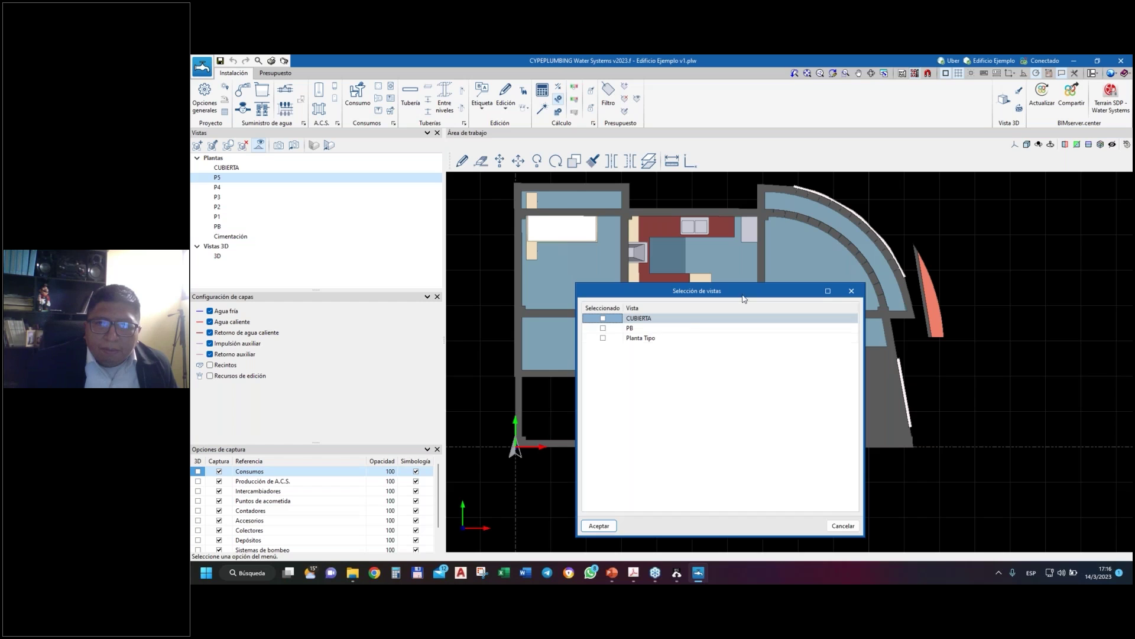
{"action": "left_click", "coordinate": [604, 338]}
{"action": "left_click", "coordinate": [599, 525]}
- Assign the CUBIERTA template view to the CUBIERTA floor and check it against the roof model
{"action": "left_click", "coordinate": [260, 168]}
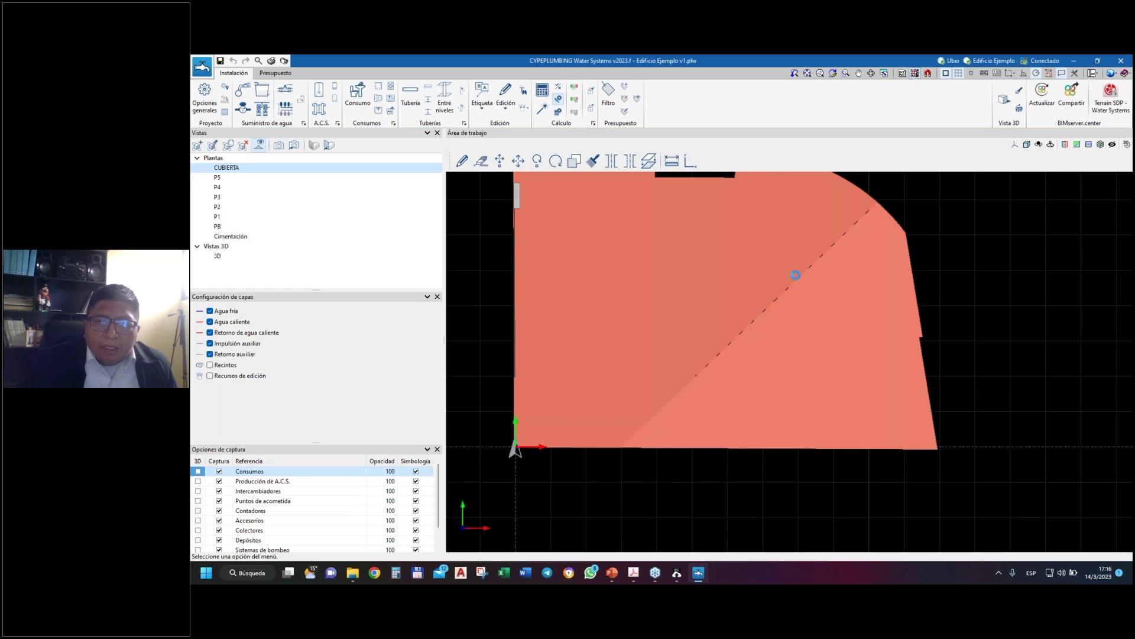
{"action": "left_click", "coordinate": [914, 73]}
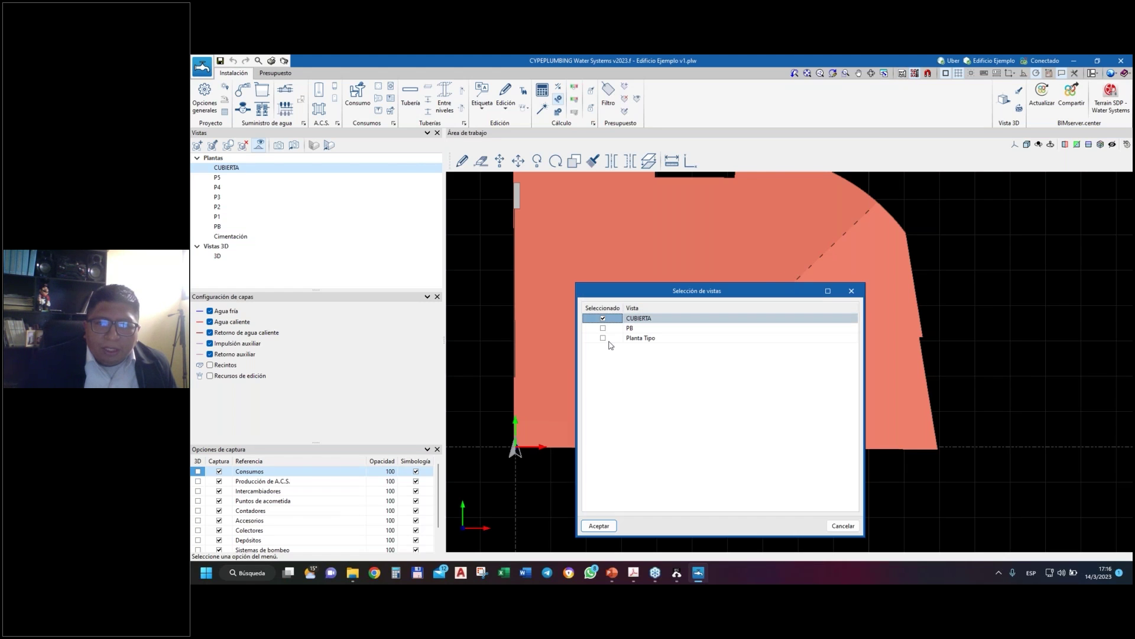
{"action": "left_click", "coordinate": [599, 525]}
{"action": "scroll", "coordinate": [837, 407], "scroll_direction": "down", "scroll_amount": 3}
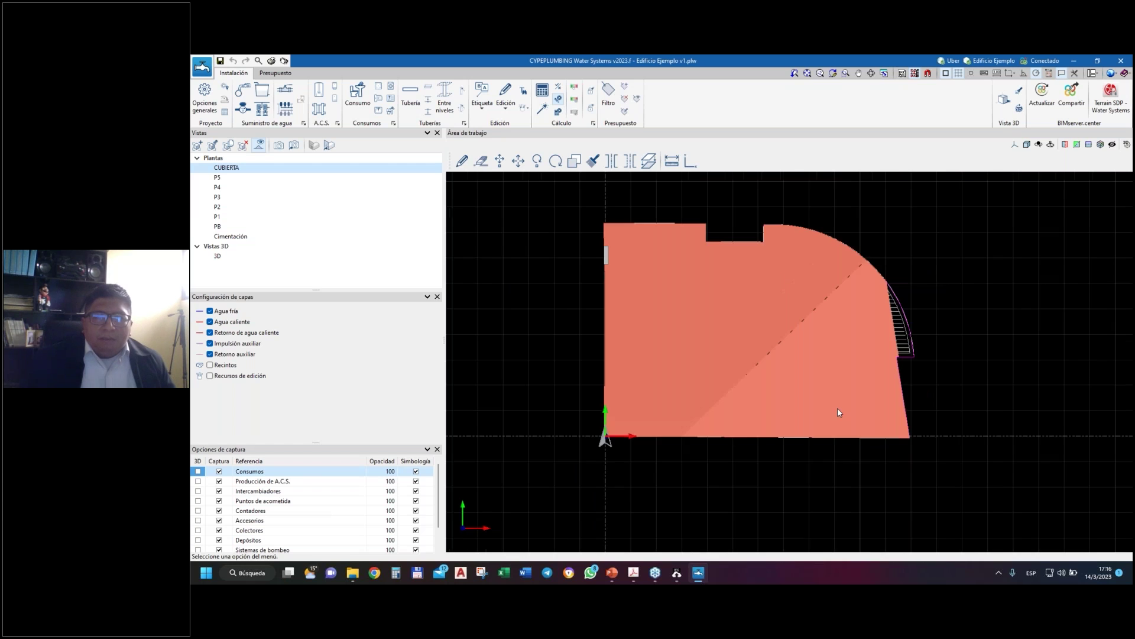
{"action": "scroll", "coordinate": [846, 368], "scroll_direction": "up", "scroll_amount": 3}
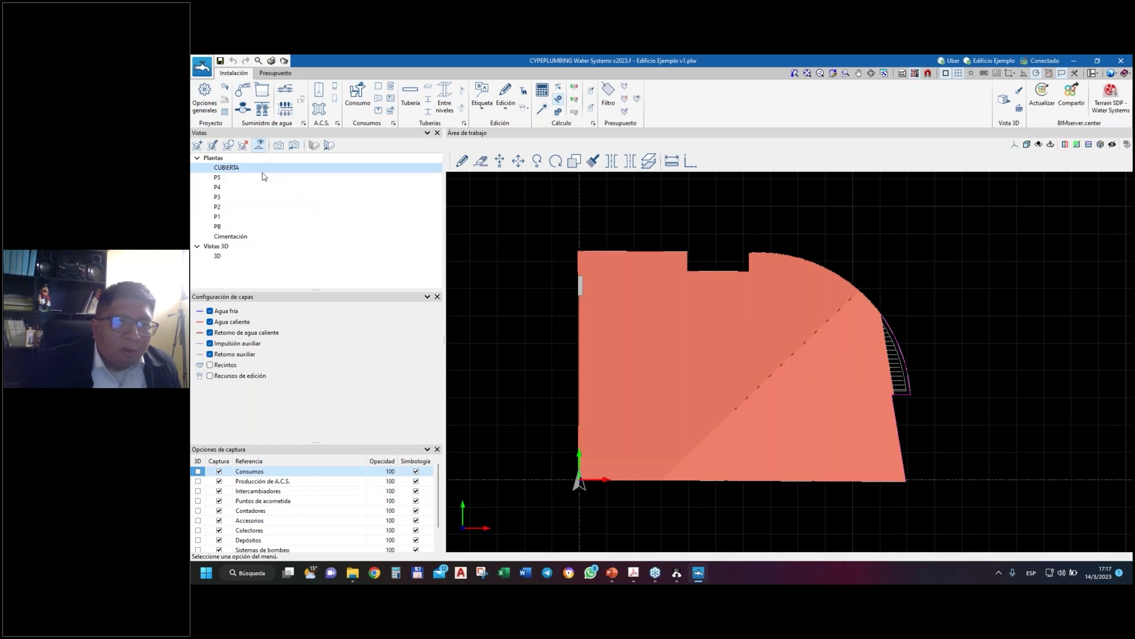
- Return to the PB floor and examine how its template fits the building model near the entrance
{"action": "left_click", "coordinate": [228, 228]}
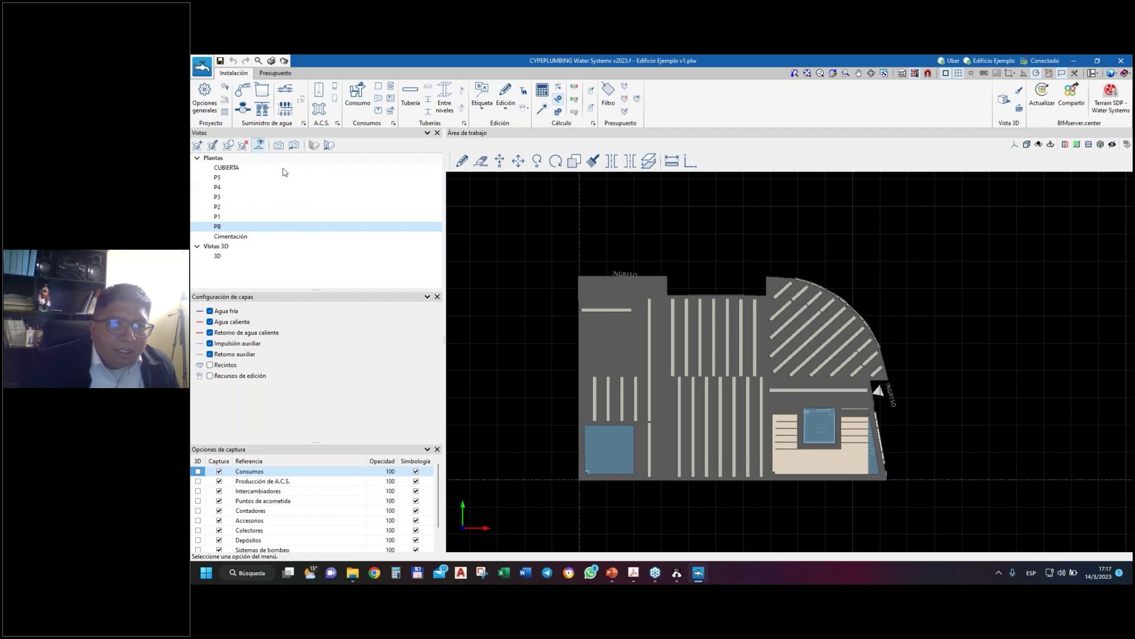
{"action": "left_click", "coordinate": [260, 146]}
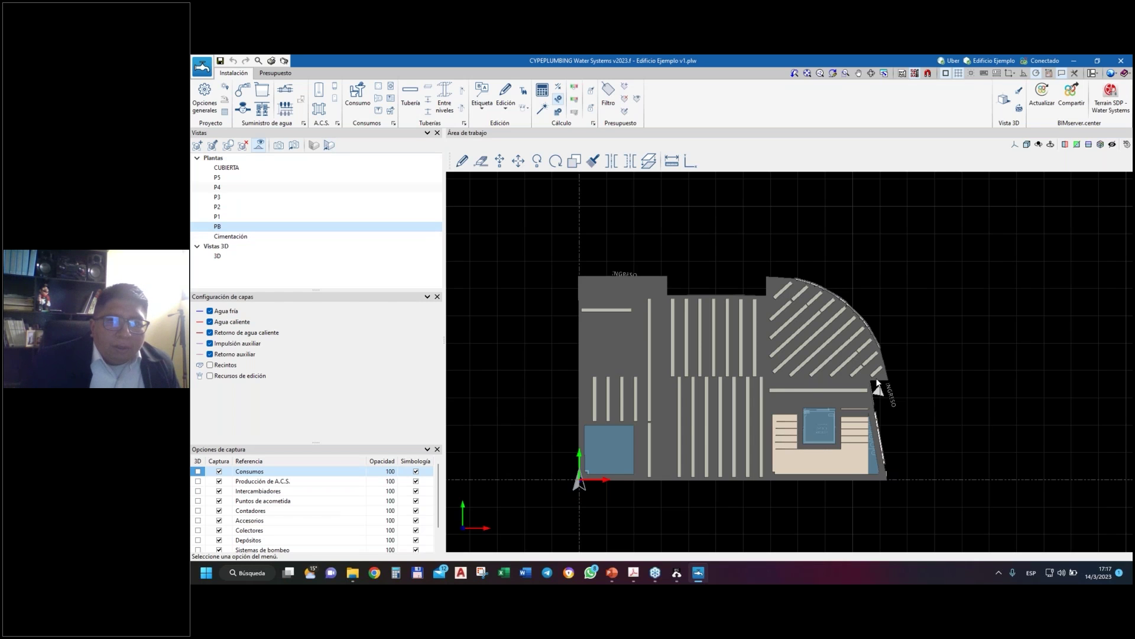
{"action": "scroll", "coordinate": [880, 379], "scroll_direction": "up", "scroll_amount": 3}
{"action": "scroll", "coordinate": [883, 373], "scroll_direction": "down", "scroll_amount": 3}
{"action": "scroll", "coordinate": [882, 373], "scroll_direction": "up", "scroll_amount": 4}
{"action": "scroll", "coordinate": [882, 372], "scroll_direction": "down", "scroll_amount": 4}
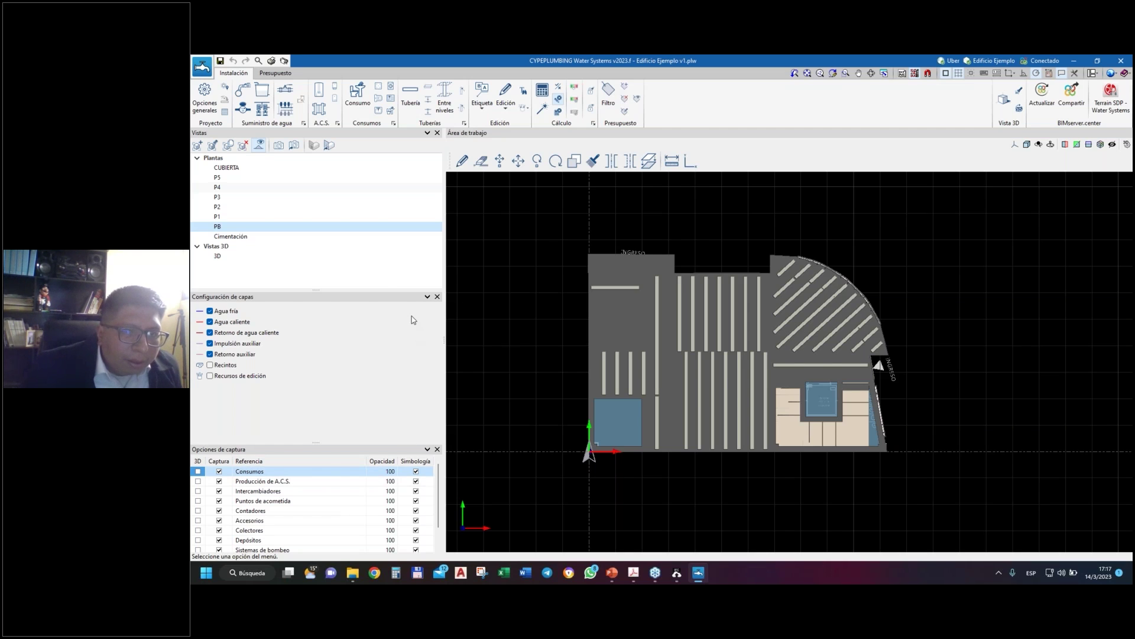
- Enlarge the layer configuration and capture options panels so the full list of capture categories fits
{"action": "left_click_drag", "start_coordinate": [318, 289], "coordinate": [331, 263]}
{"action": "left_click_drag", "start_coordinate": [313, 440], "coordinate": [318, 392]}
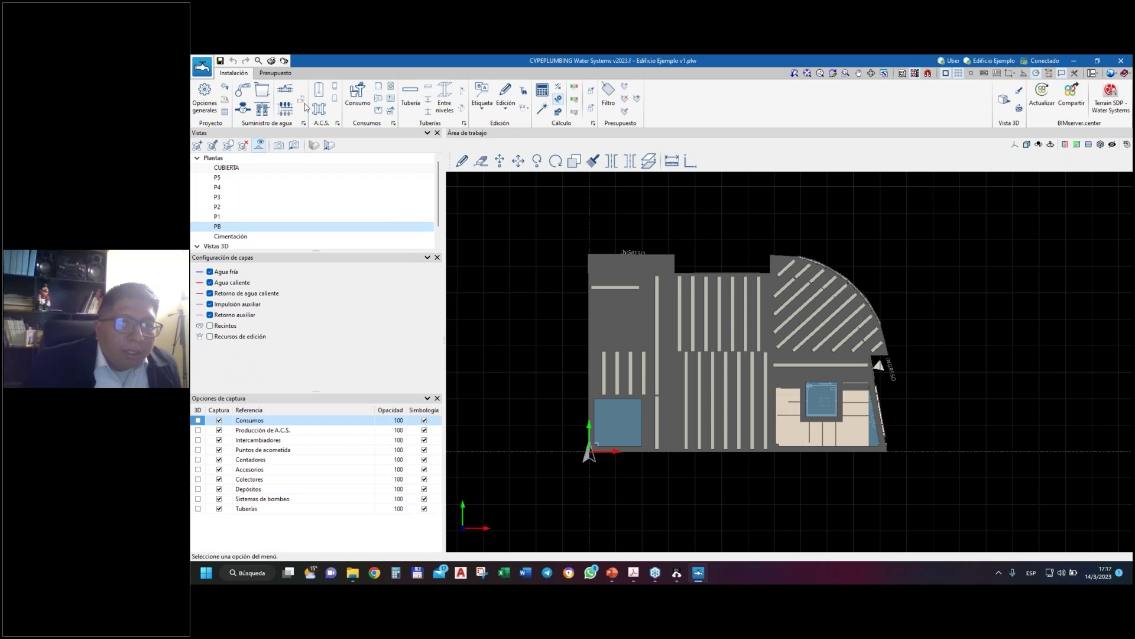
{"action": "left_click", "coordinate": [207, 68]}
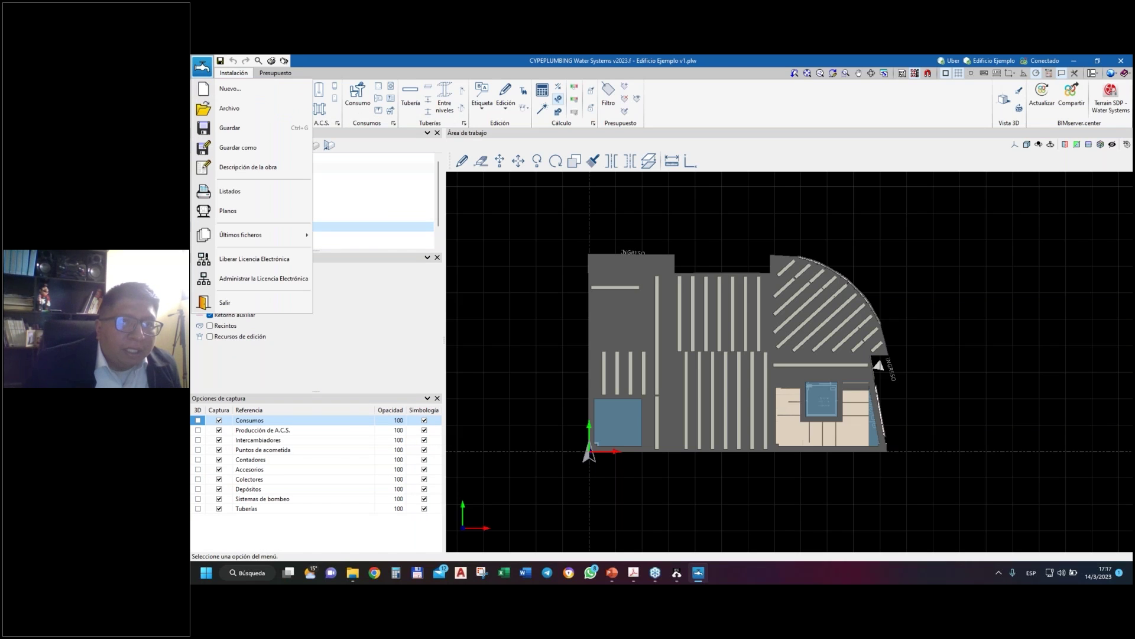
{"action": "left_click", "coordinate": [204, 68]}
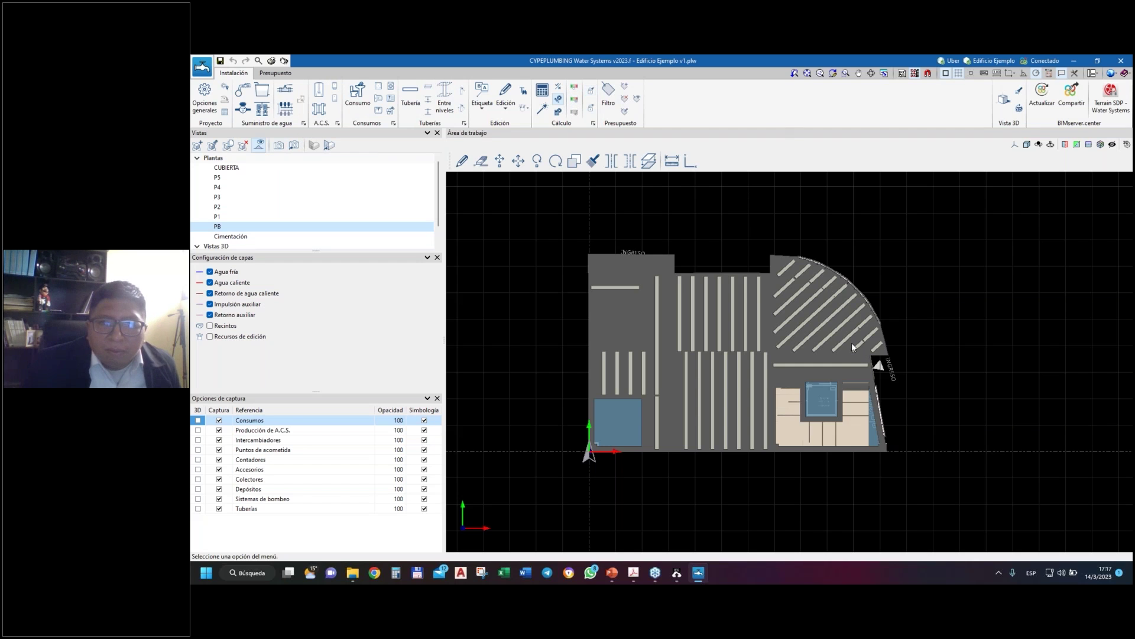
- Examine the PB floor plan, then the whole building in the 3D view together with its display options
{"action": "scroll", "coordinate": [893, 356], "scroll_direction": "up", "scroll_amount": 4}
{"action": "scroll", "coordinate": [883, 352], "scroll_direction": "down", "scroll_amount": 4}
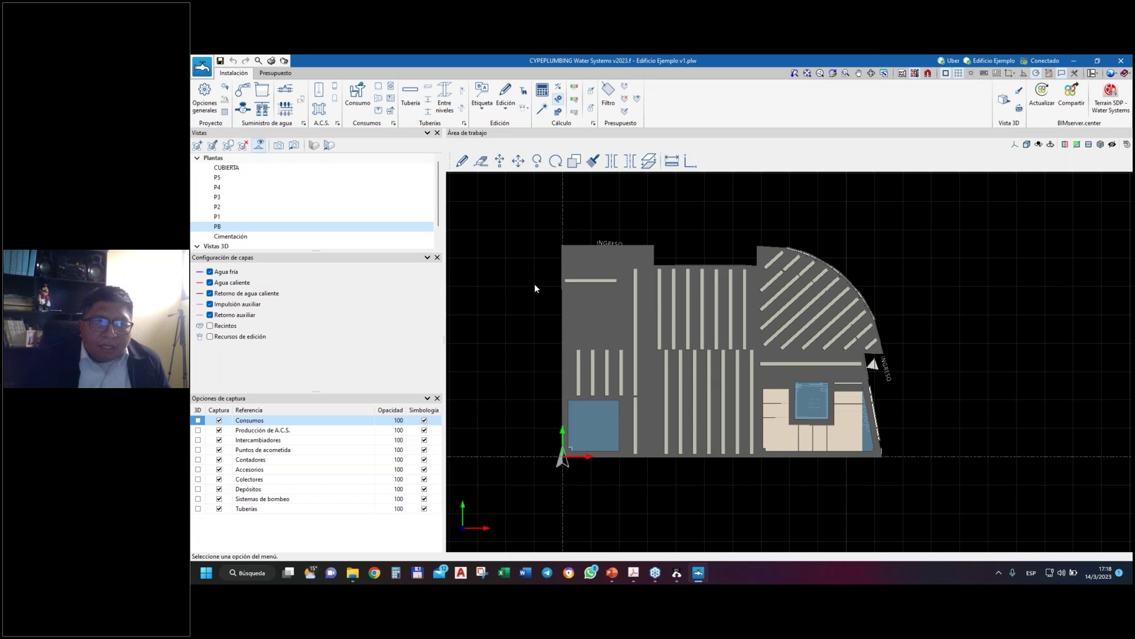
{"action": "scroll", "coordinate": [246, 247], "scroll_direction": "down", "scroll_amount": 1}
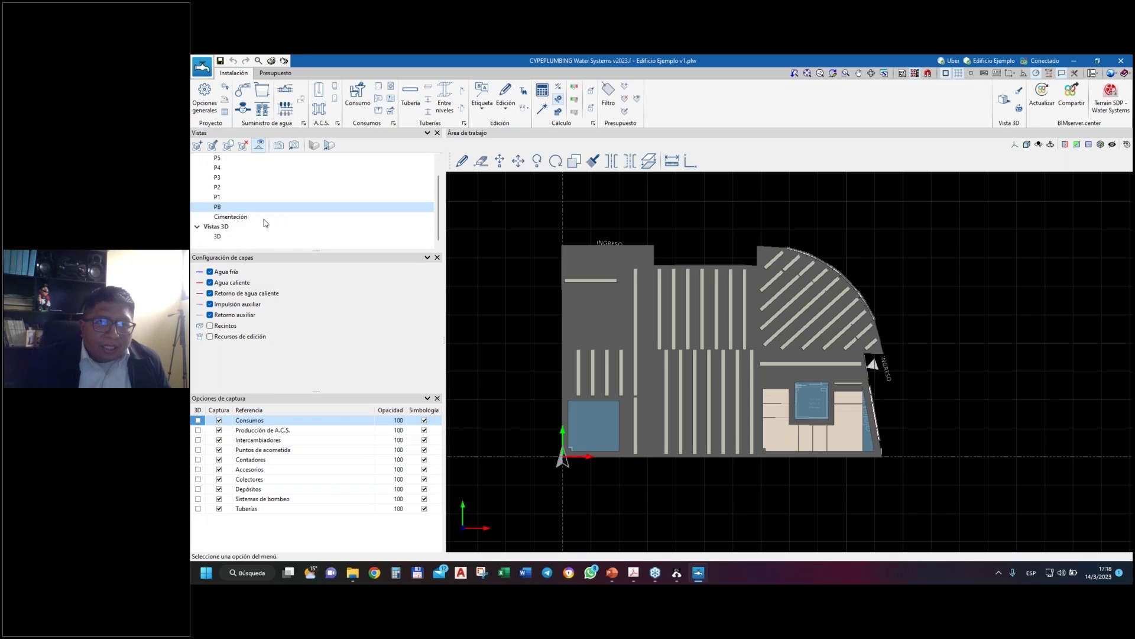
{"action": "left_click", "coordinate": [224, 237]}
{"action": "scroll", "coordinate": [679, 305], "scroll_direction": "down", "scroll_amount": 6}
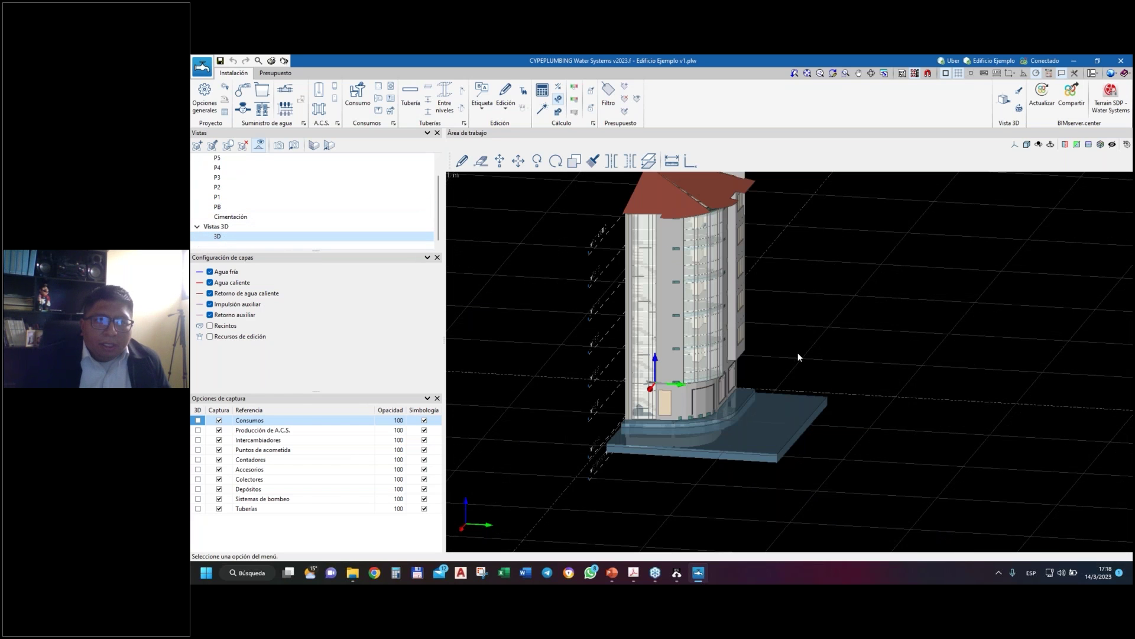
{"action": "middle_click_drag", "start_coordinate": [812, 361], "coordinate": [627, 399], "text": "shift"}
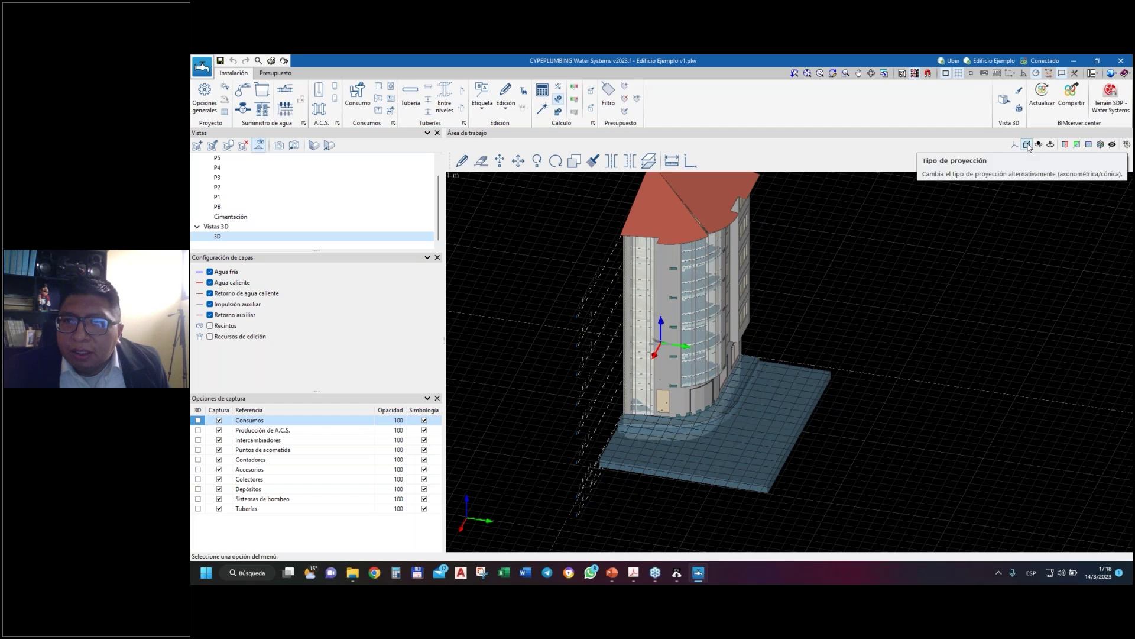
{"action": "left_click", "coordinate": [1127, 144]}
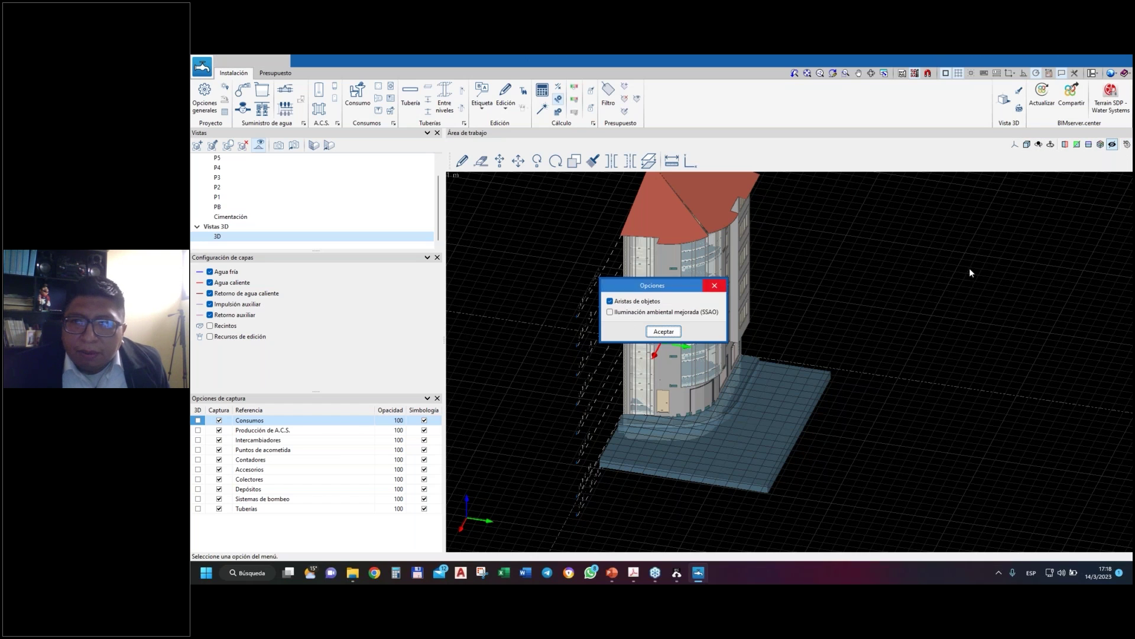
{"action": "left_click", "coordinate": [715, 285]}
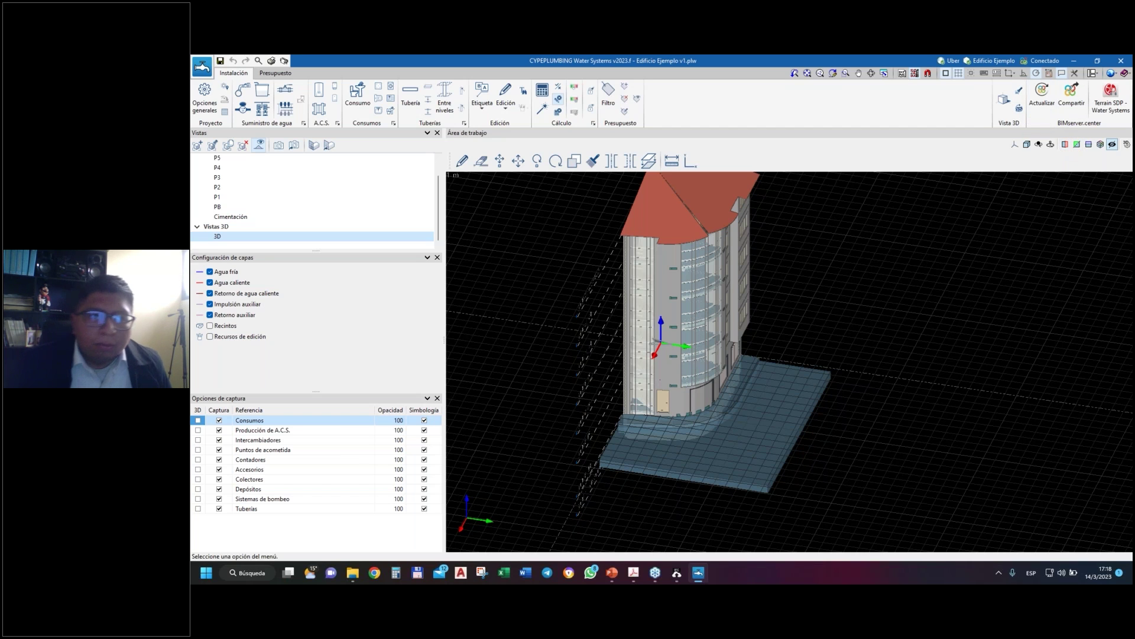
- Return to the PB floor, save the water supply job and minimise its window
{"action": "double_click", "coordinate": [231, 207]}
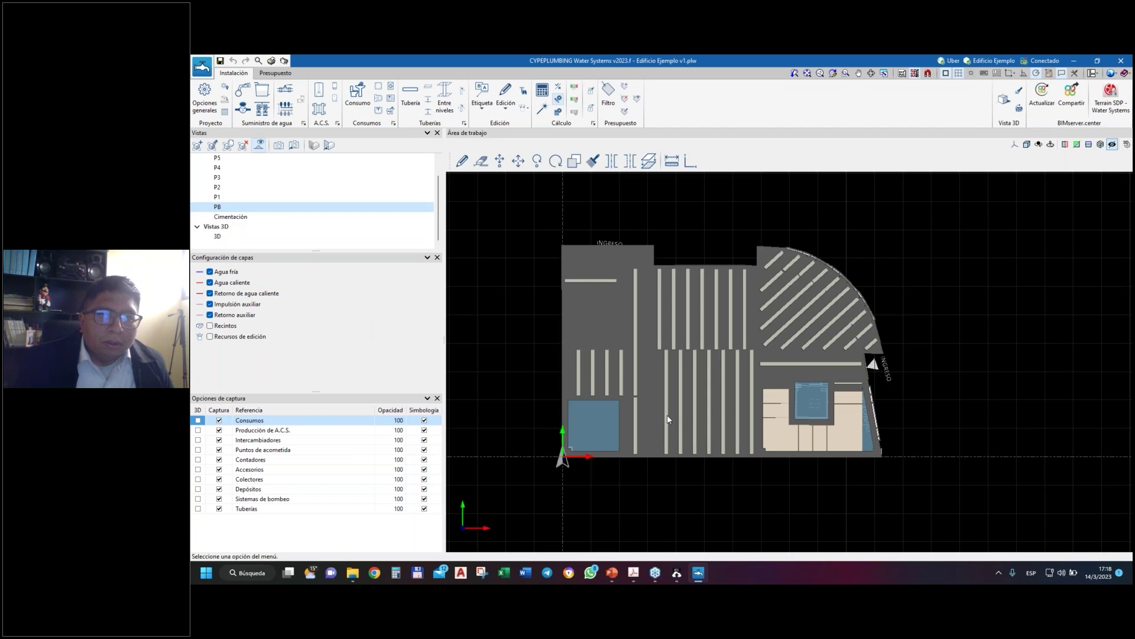
{"action": "scroll", "coordinate": [864, 416], "scroll_direction": "down", "scroll_amount": 3}
{"action": "scroll", "coordinate": [864, 416], "scroll_direction": "up", "scroll_amount": 4}
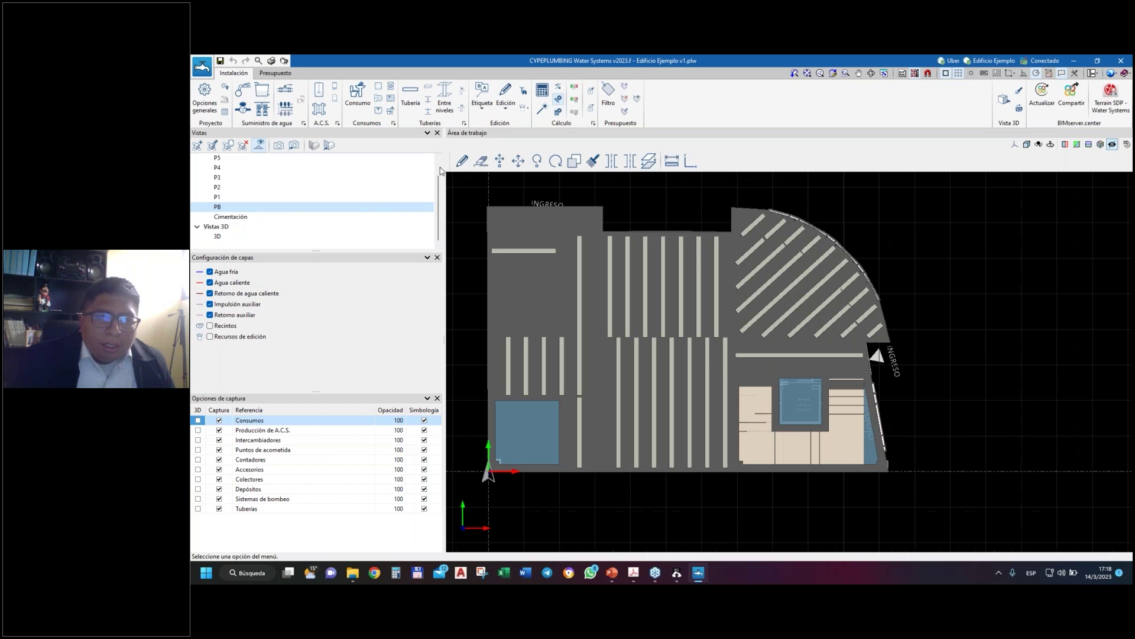
{"action": "left_click", "coordinate": [220, 62]}
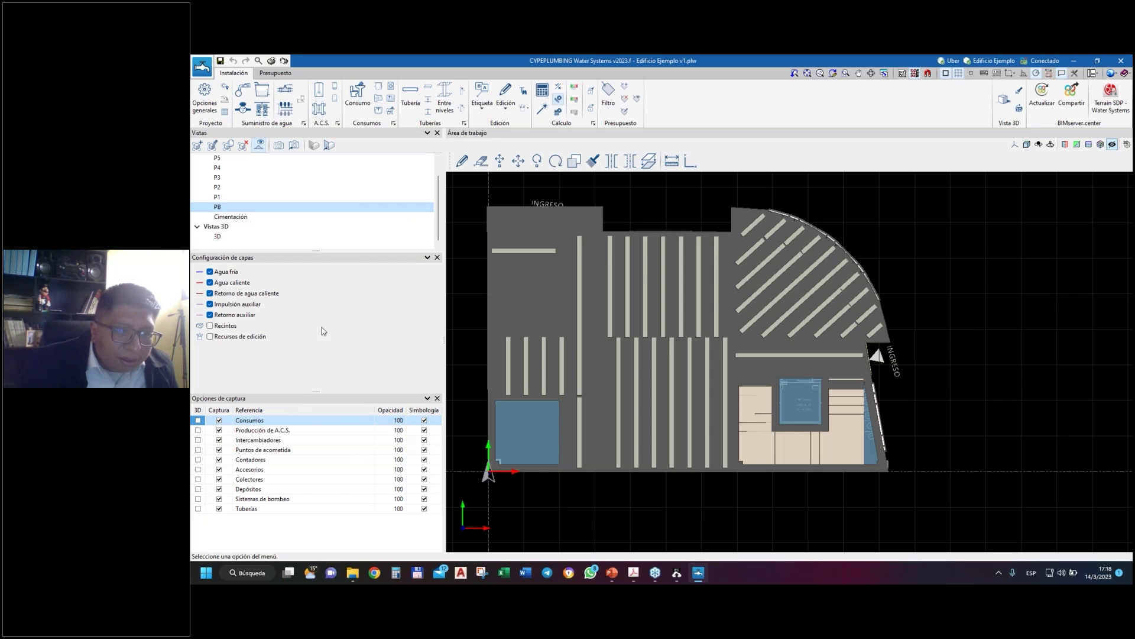
{"action": "left_click", "coordinate": [202, 66]}
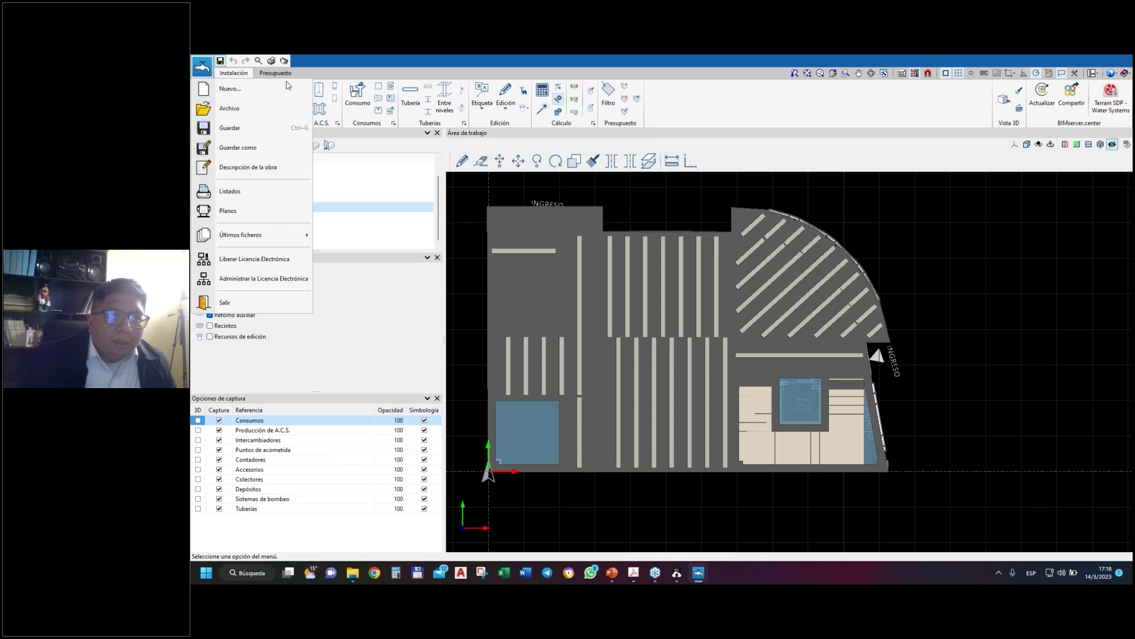
{"action": "left_click", "coordinate": [1070, 67]}
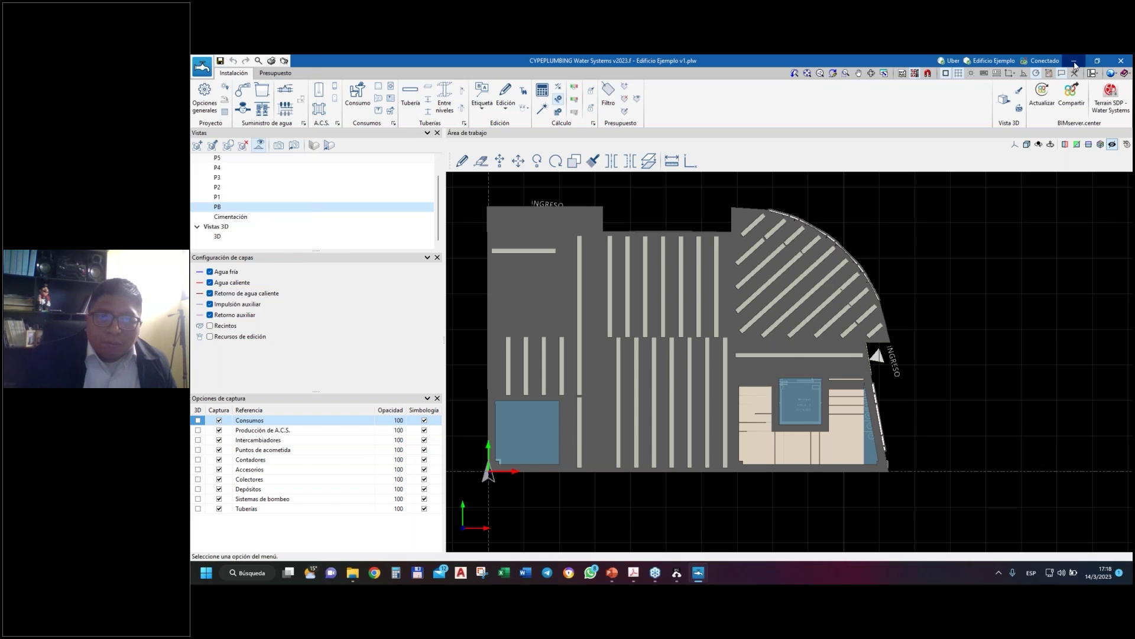
{"action": "left_click", "coordinate": [1074, 62]}
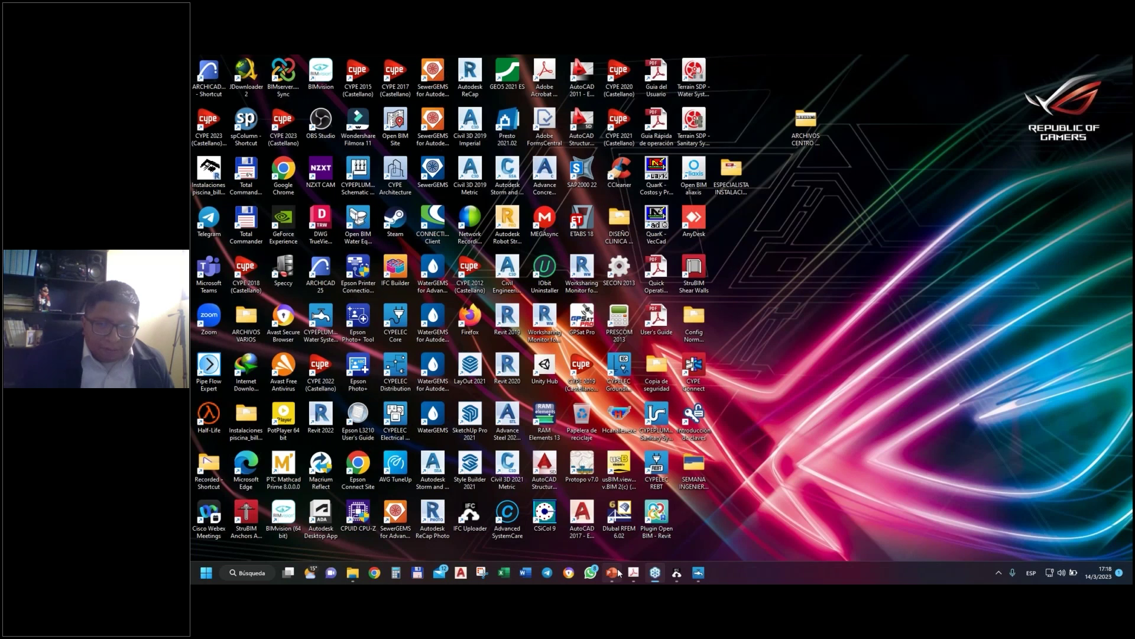
- Switch to CYPEPLUMBING Sanitary Systems and create a new job with the file name Edificio Inst Sanitaria v1
{"action": "left_click", "coordinate": [999, 573]}
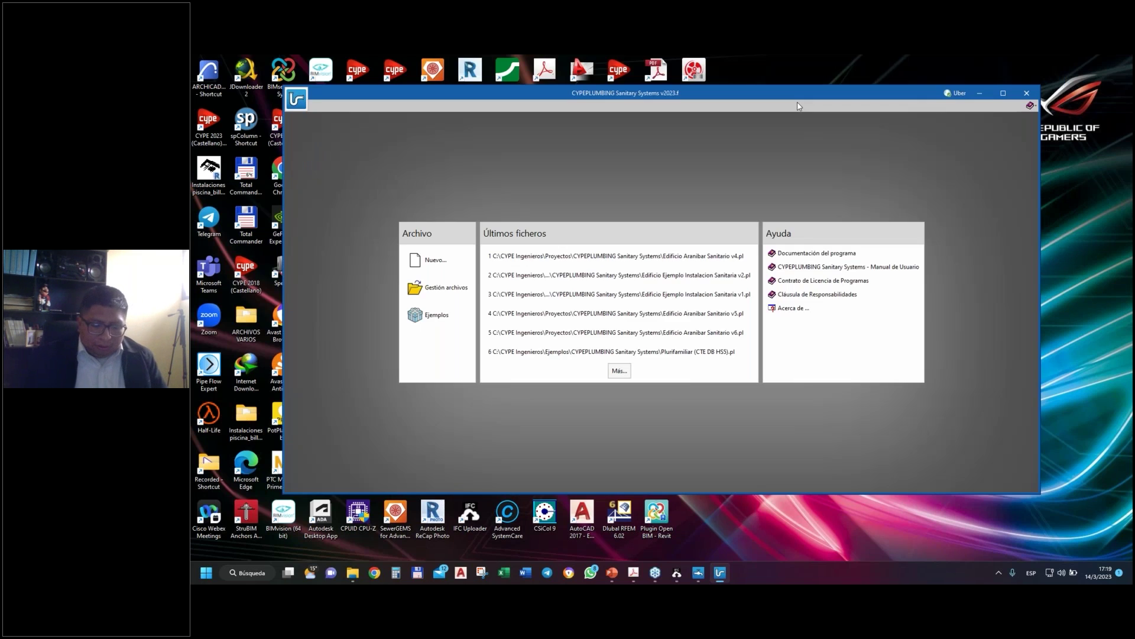
{"action": "left_click", "coordinate": [436, 278]}
{"action": "type", "text": "Edificio Ins"}
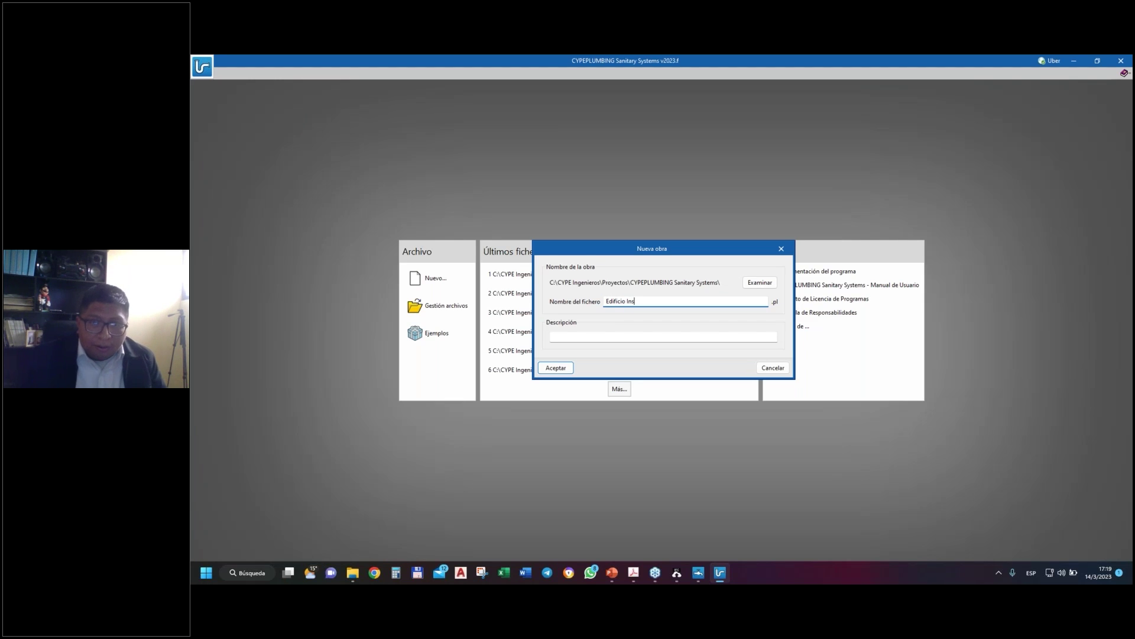
{"action": "type", "text": "t Sanitaria v"}
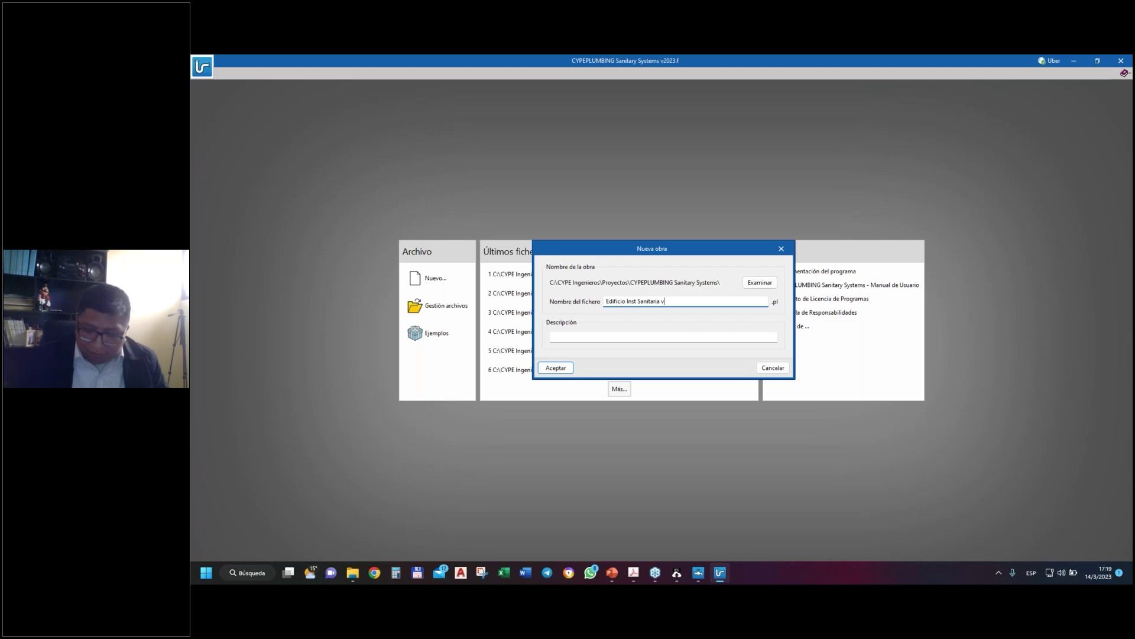
{"action": "type", "text": "1"}
{"action": "left_click", "coordinate": [563, 367]}
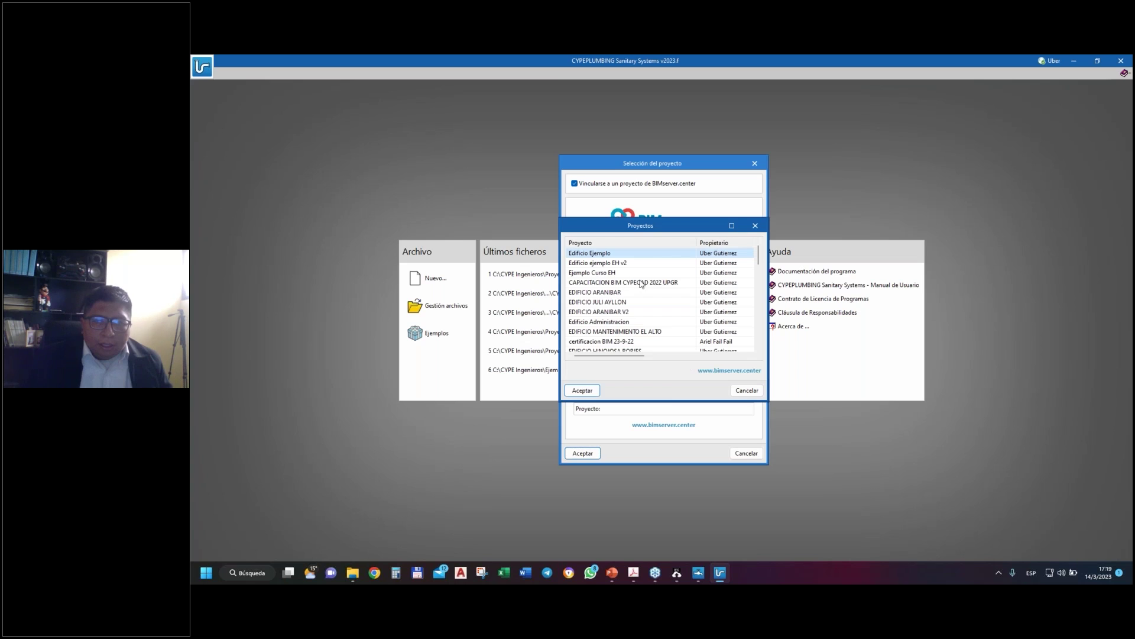
- Link the job to the BIMserver.center project Edificio Ejemplo and import the ARCHICAD model Arq ejemplo with all its floors
{"action": "left_click", "coordinate": [582, 392]}
{"action": "left_click", "coordinate": [582, 454]}
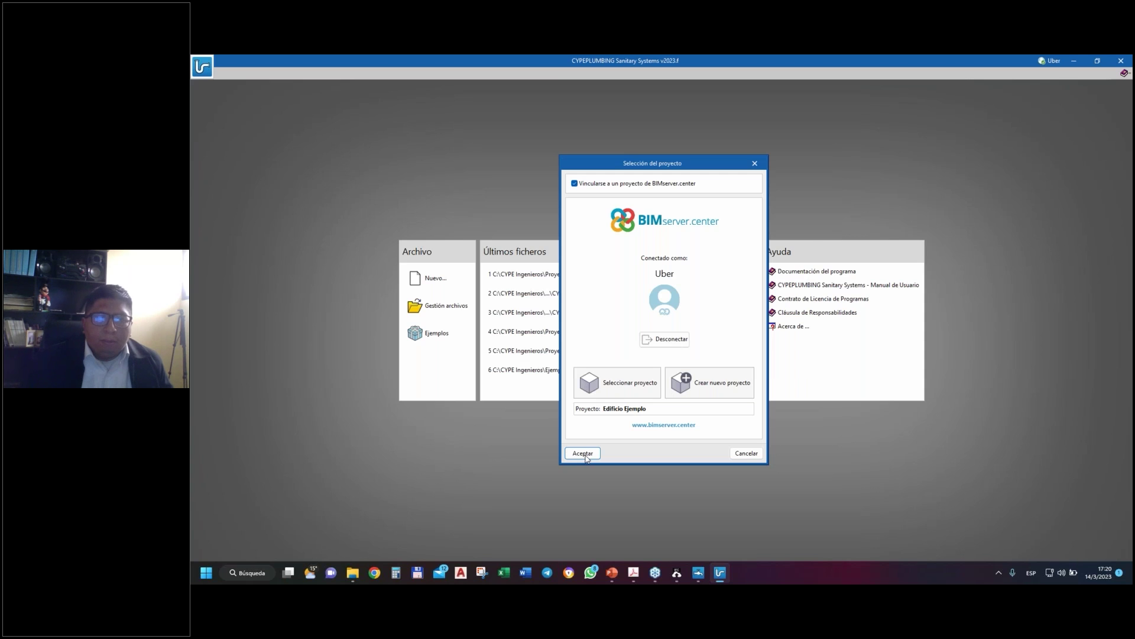
{"action": "left_click", "coordinate": [588, 455]}
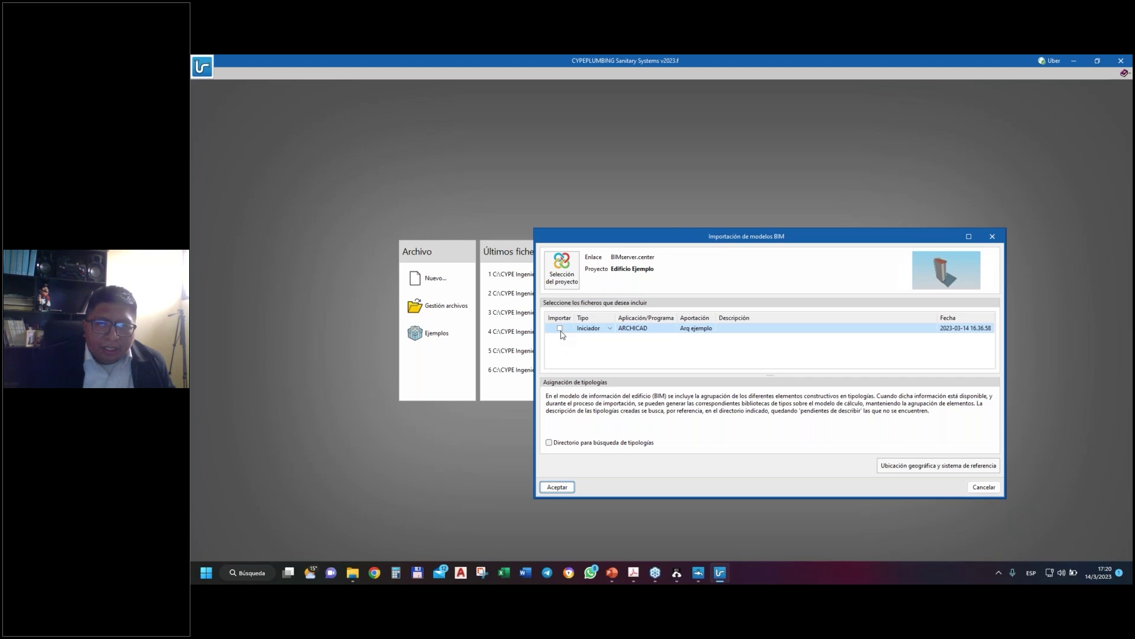
{"action": "left_click", "coordinate": [559, 488]}
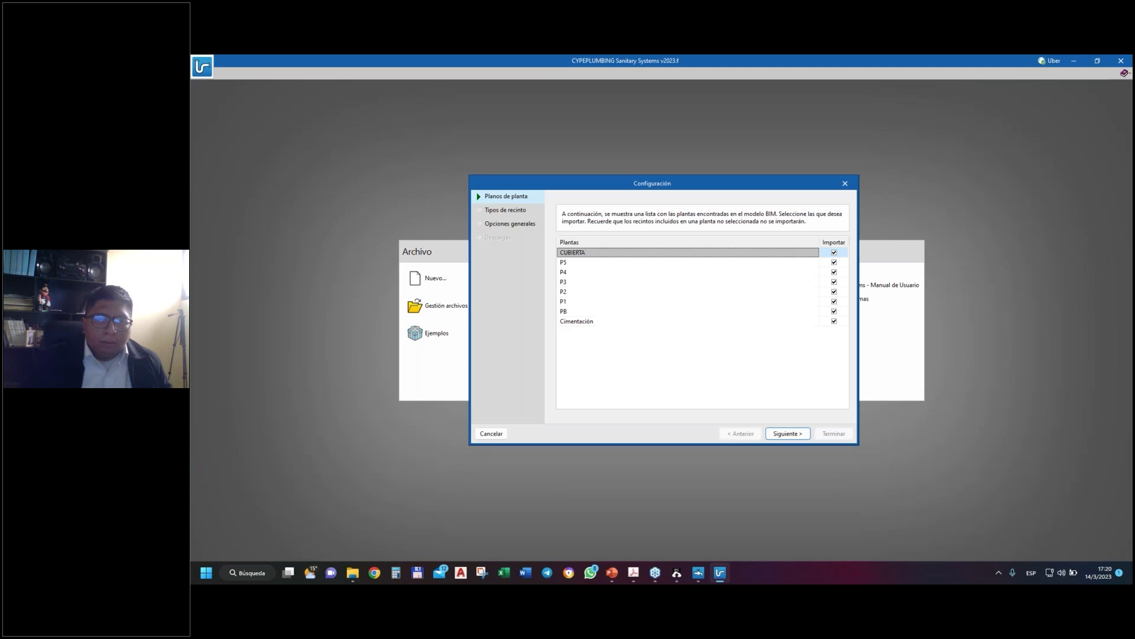
{"action": "left_click", "coordinate": [795, 437]}
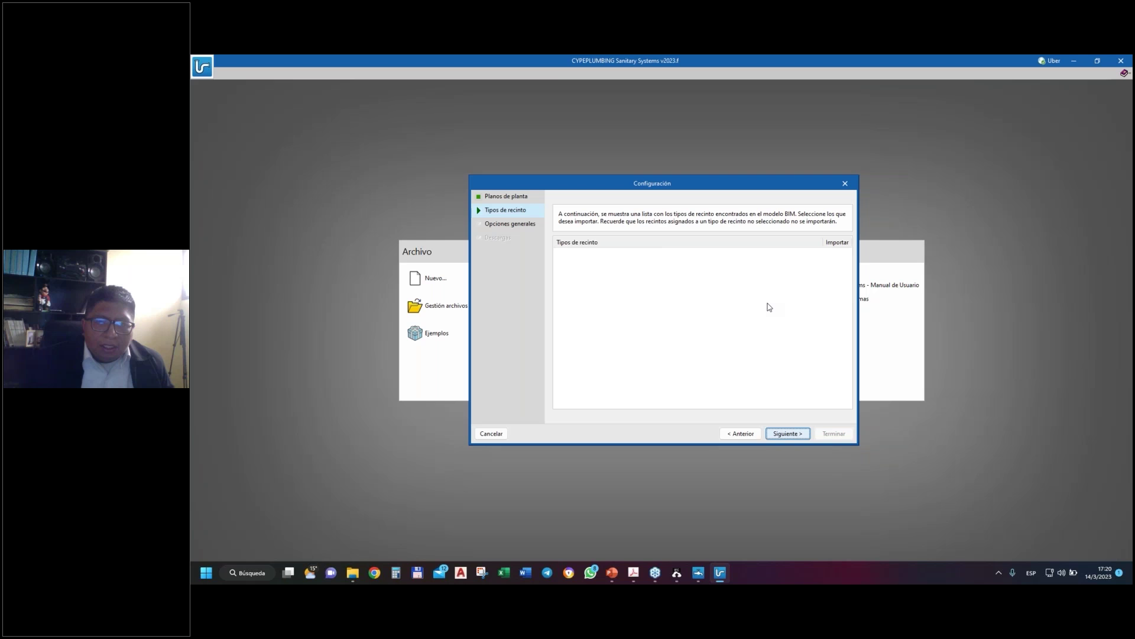
{"action": "key", "text": "Return"}
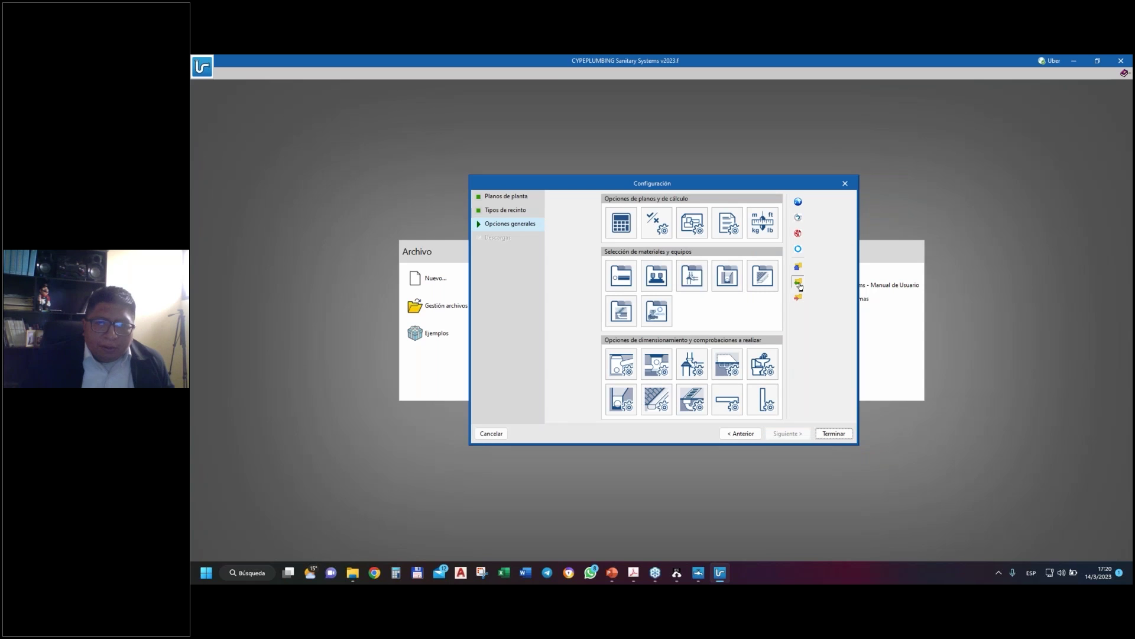
- Import the general options from the configuration file Conf 14-03-2023 and finish the job configuration
{"action": "left_click", "coordinate": [798, 284]}
{"action": "left_click", "coordinate": [682, 323]}
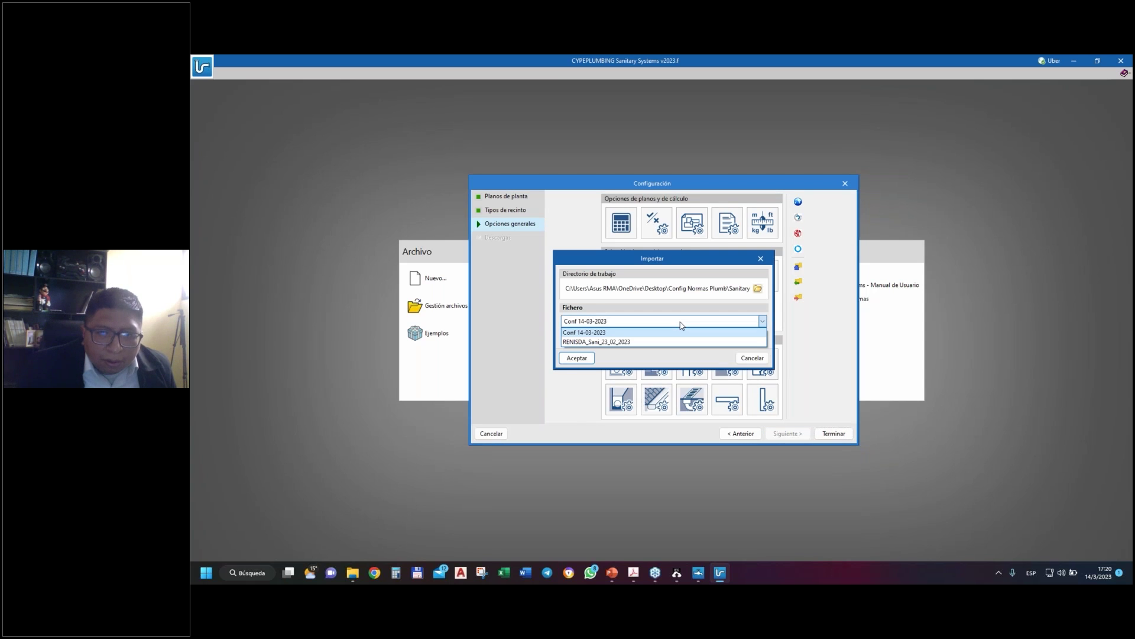
{"action": "left_click", "coordinate": [680, 333]}
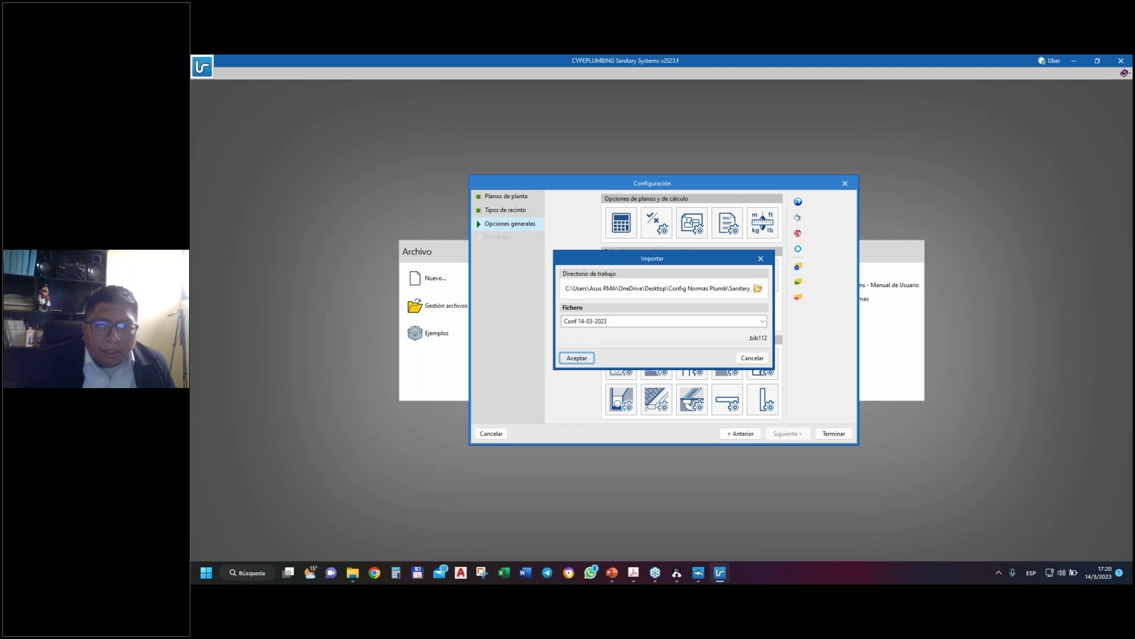
{"action": "key", "text": "Return"}
{"action": "left_click", "coordinate": [757, 335]}
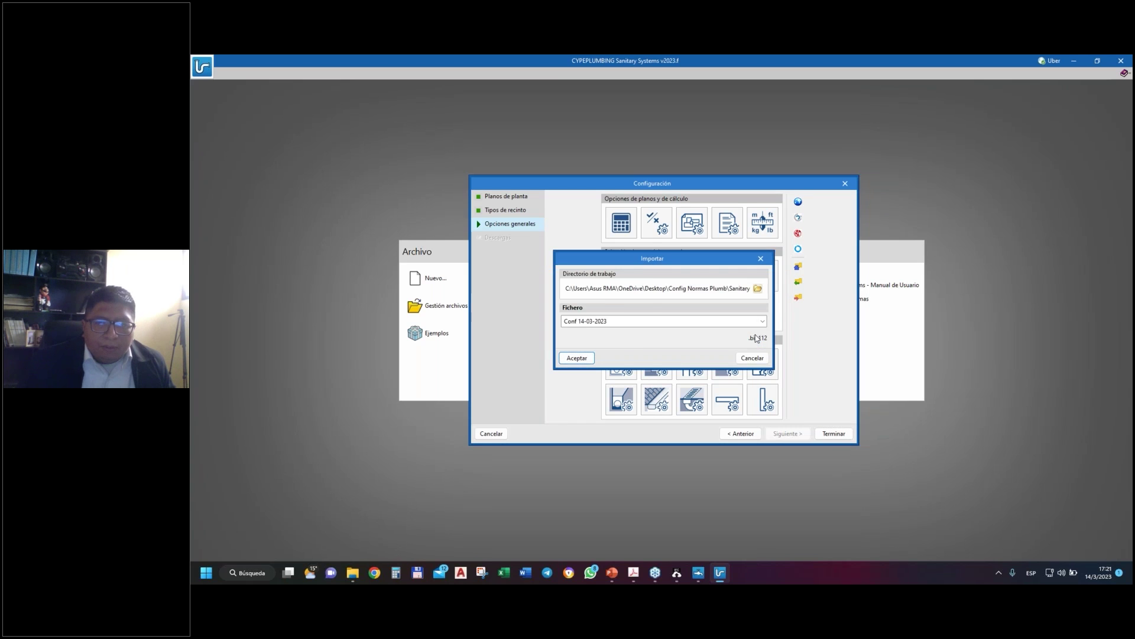
{"action": "left_click", "coordinate": [835, 434]}
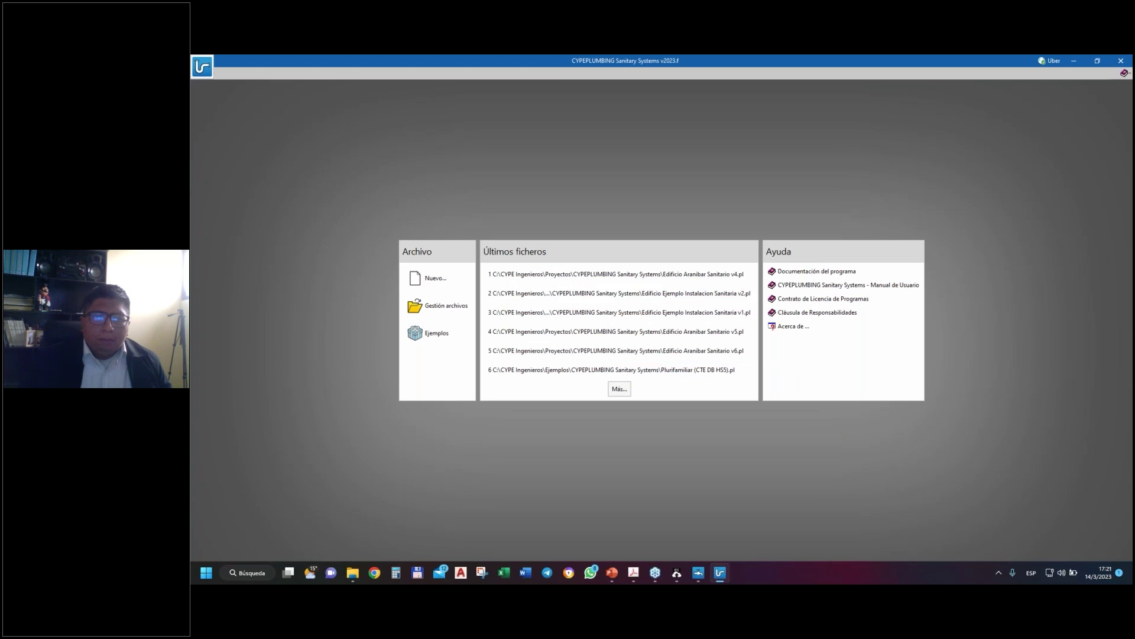
- Bring up IFC Uploader and close it while the sanitary job is being prepared
{"action": "left_click", "coordinate": [662, 405]}
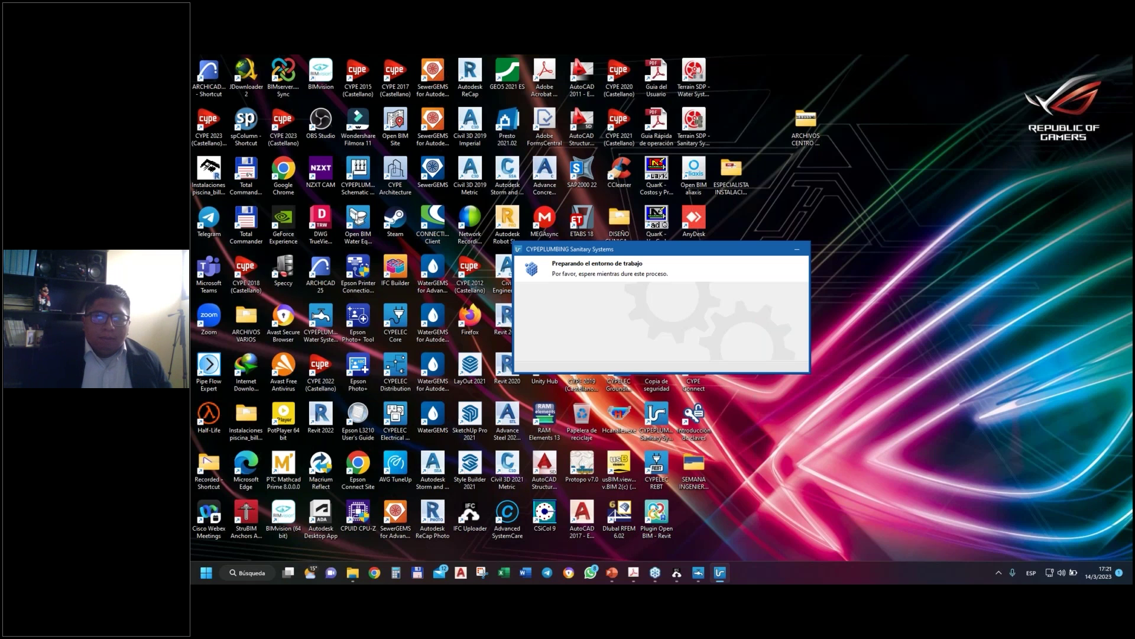
{"action": "mouse_move", "coordinate": [699, 572]}
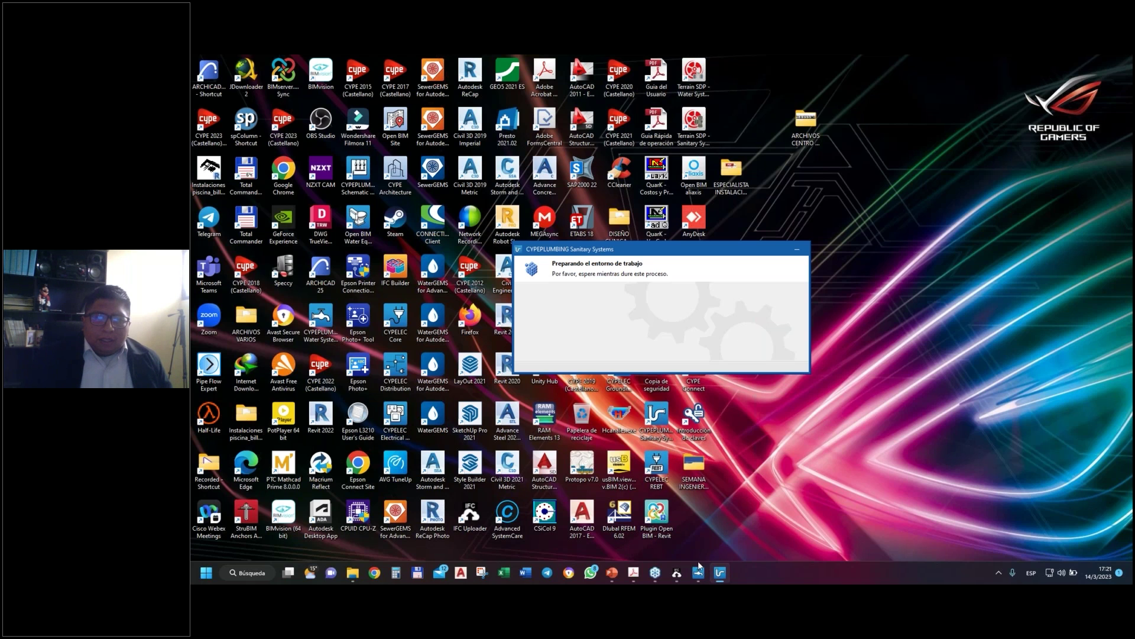
{"action": "left_click", "coordinate": [677, 573]}
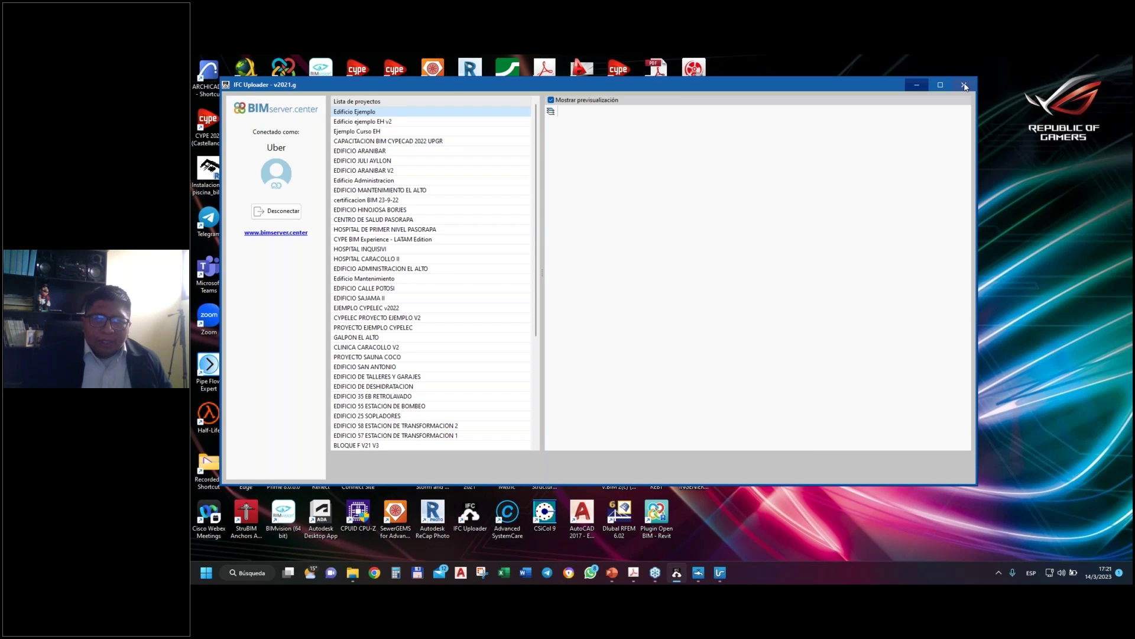
{"action": "left_click", "coordinate": [965, 87]}
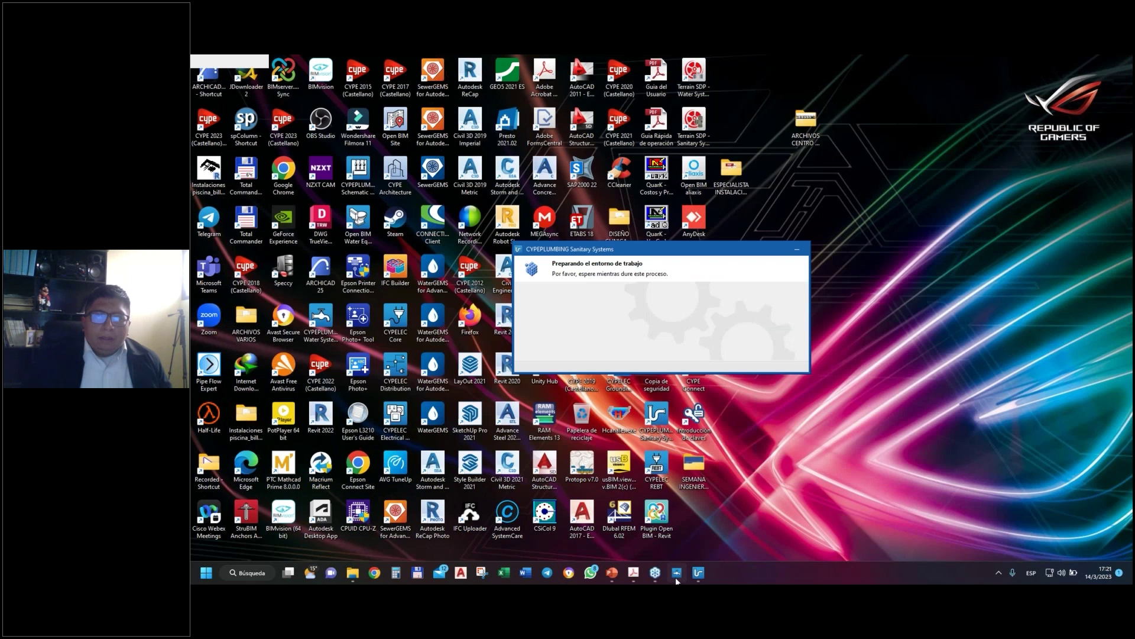
- Switch to CYPEPLUMBING Water Systems and restore its window to a smaller size over the sanitary job
{"action": "left_click", "coordinate": [677, 575]}
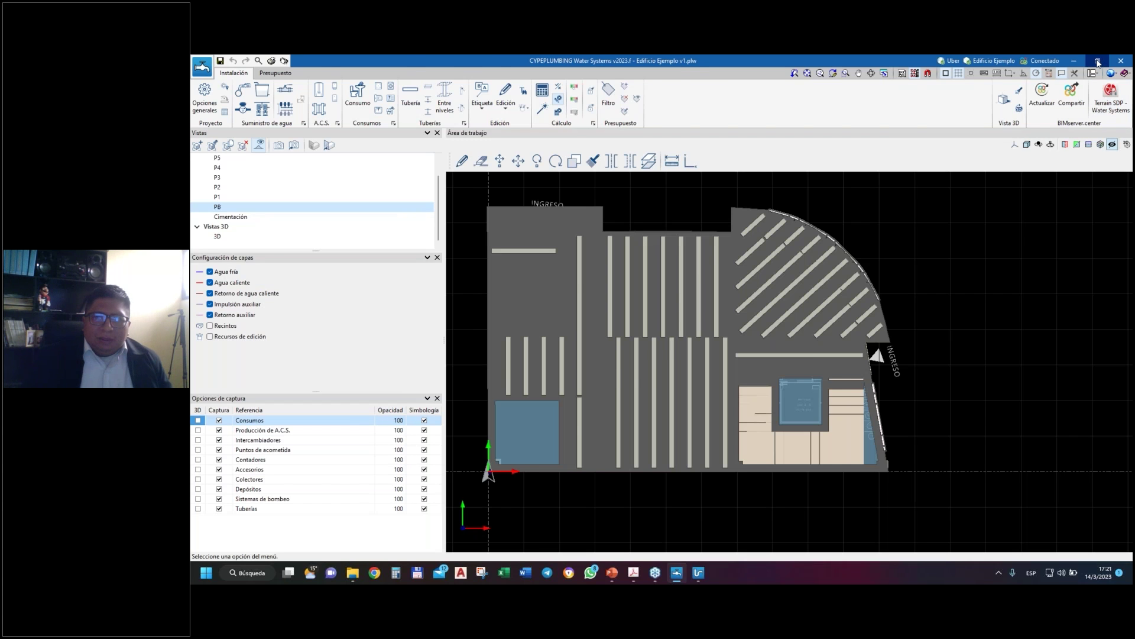
{"action": "left_click", "coordinate": [1098, 61]}
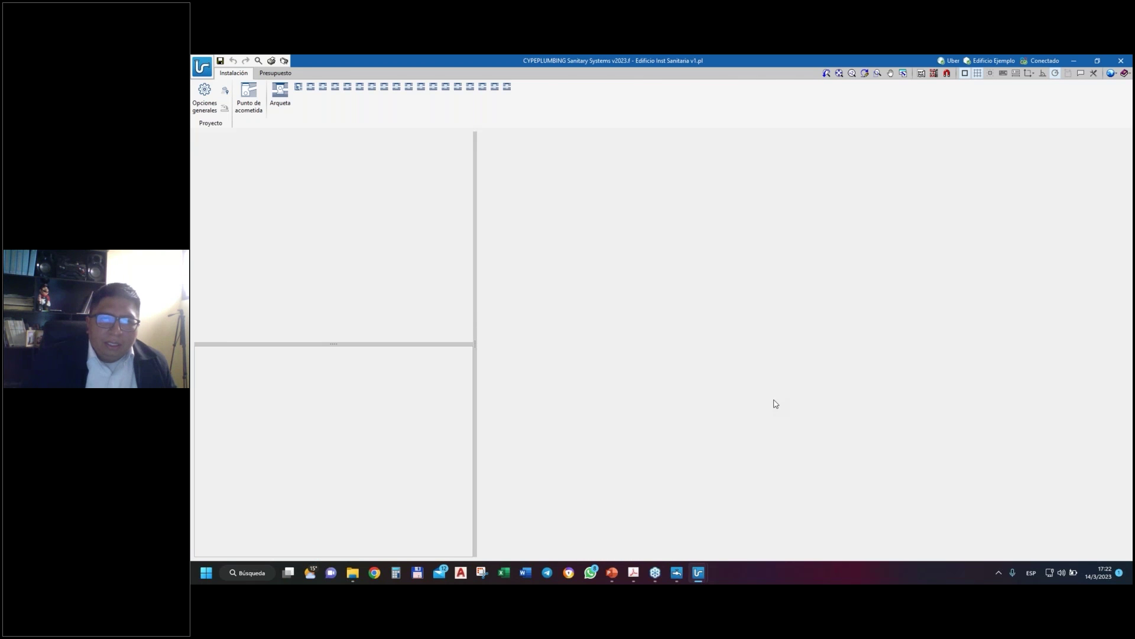
{"action": "left_click", "coordinate": [677, 572]}
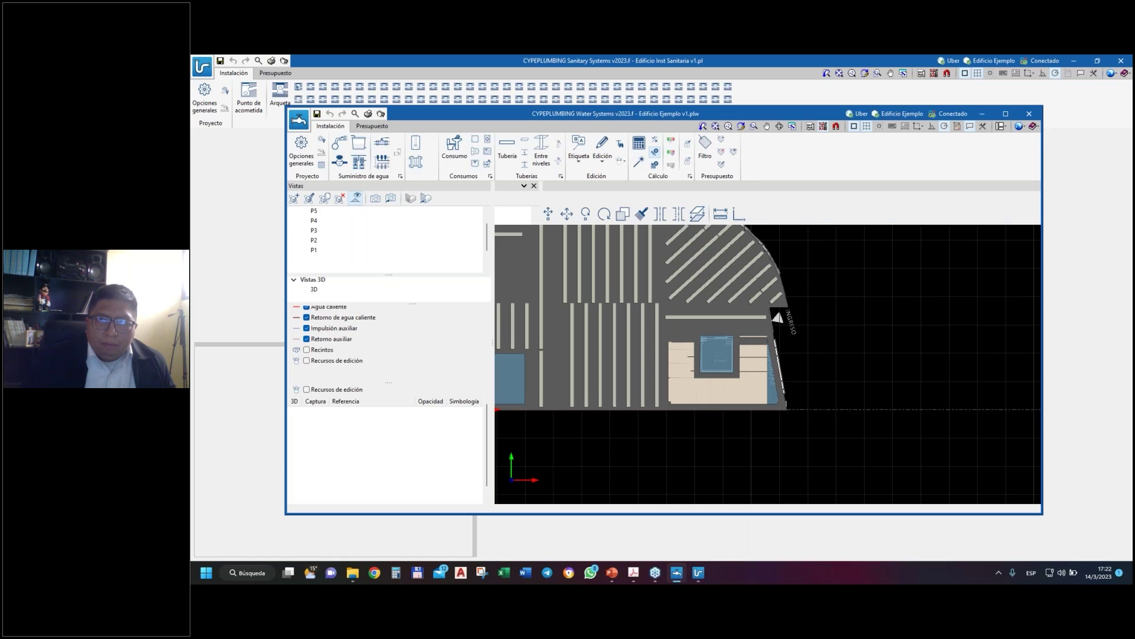
- Save the Edificio Ejemplo v1 job and close CYPEPLUMBING Water Systems to return to the sanitary job
{"action": "left_click", "coordinate": [1030, 113]}
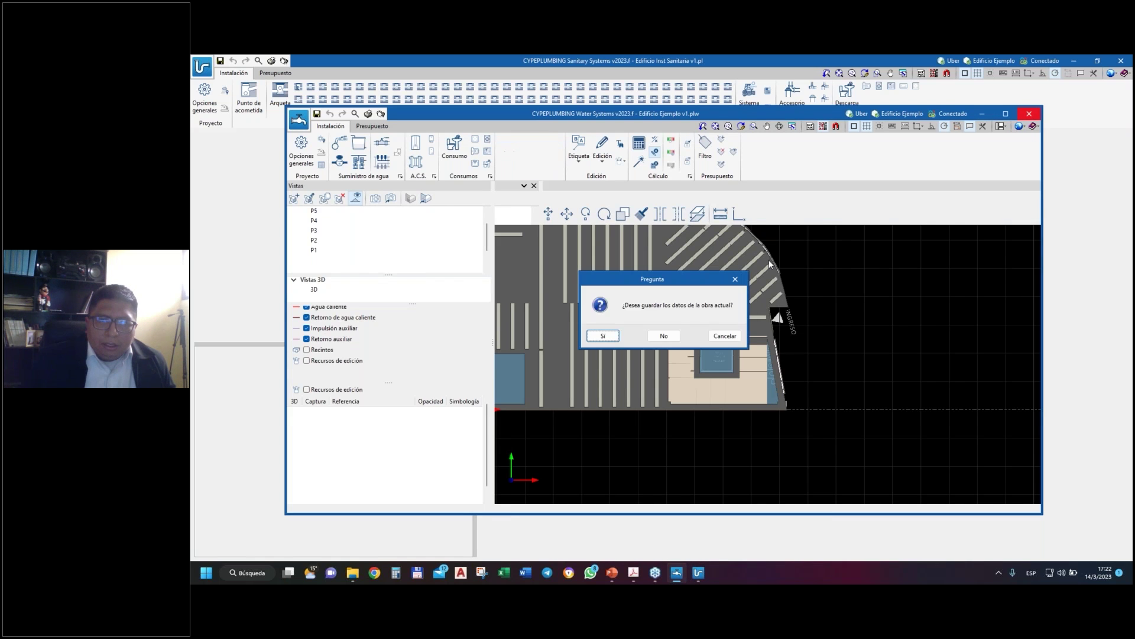
{"action": "left_click", "coordinate": [603, 336]}
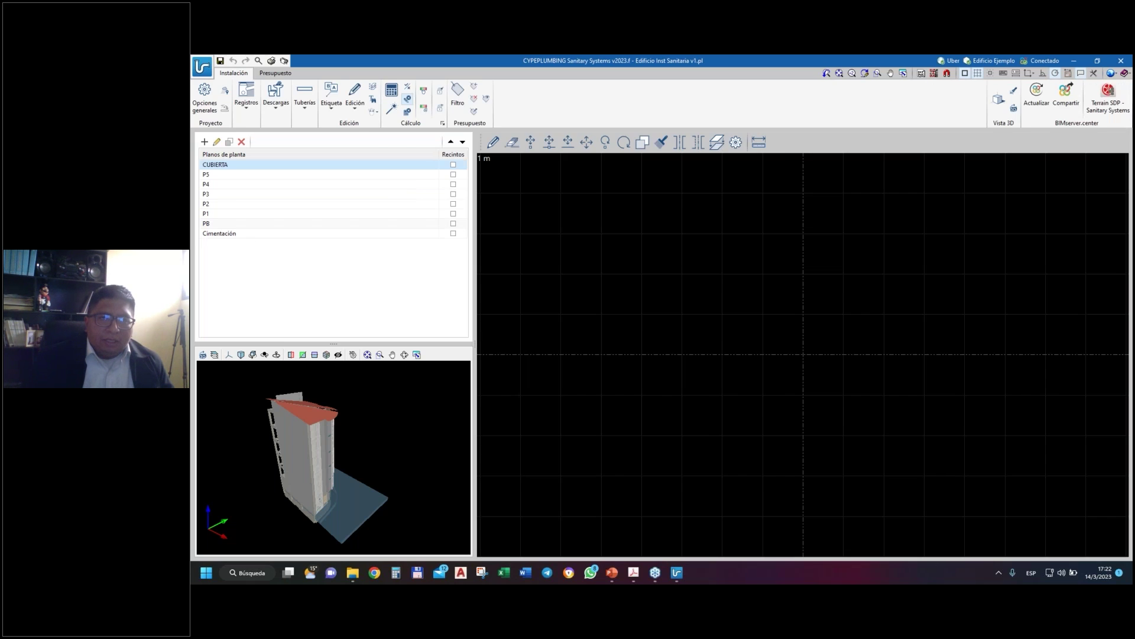
- Import the DWG templates CUBIERTA, PB and Planta Tipo into the sanitary job and accept their template views
{"action": "left_click", "coordinate": [275, 225]}
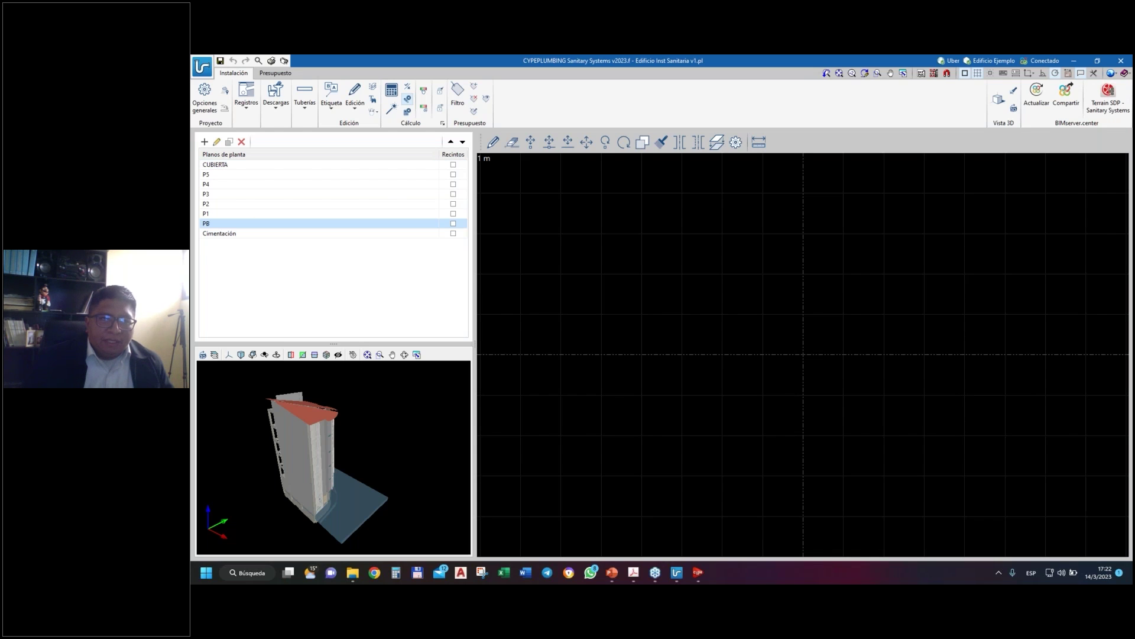
{"action": "left_click", "coordinate": [922, 73]}
{"action": "left_click", "coordinate": [606, 185]}
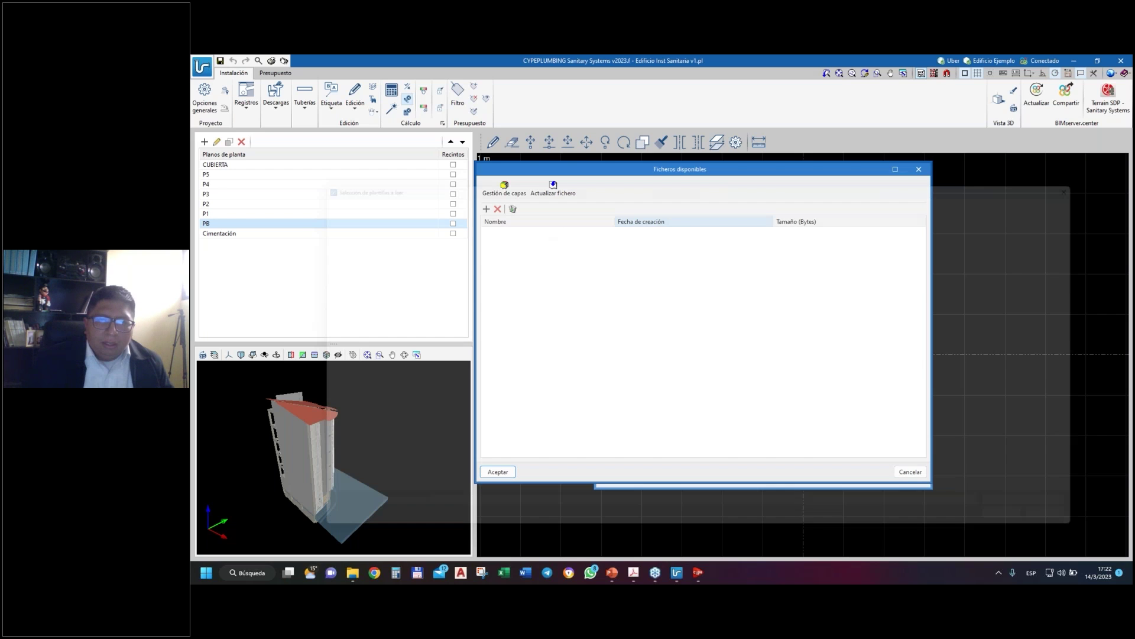
{"action": "left_click", "coordinate": [392, 288]}
{"action": "left_click", "coordinate": [395, 349], "text": "shift"}
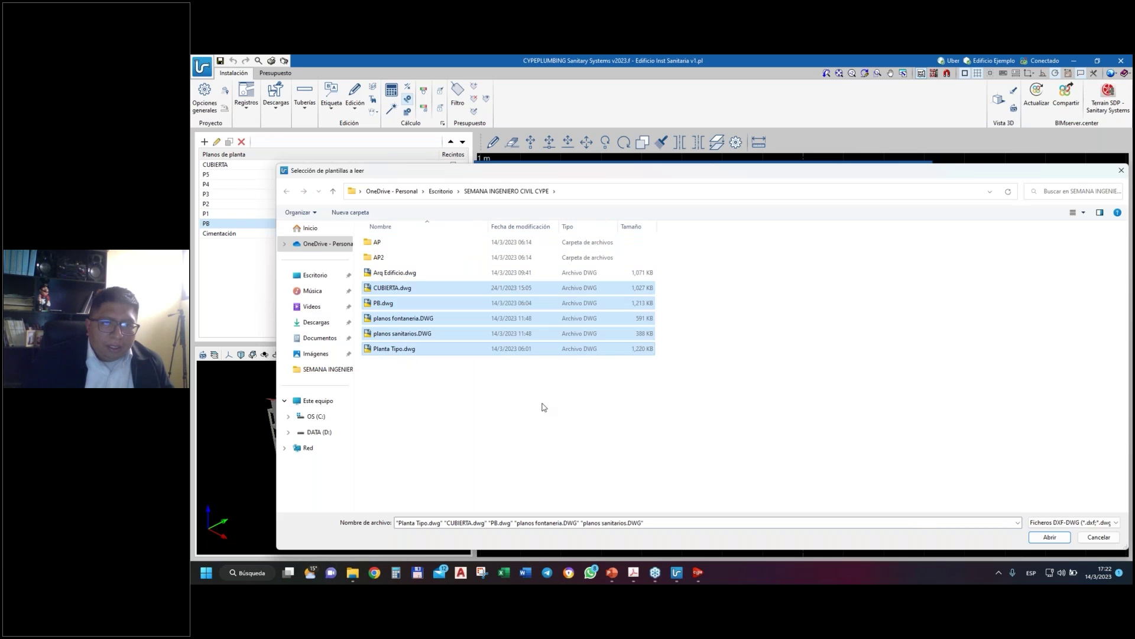
{"action": "left_click", "coordinate": [446, 335], "text": "ctrl"}
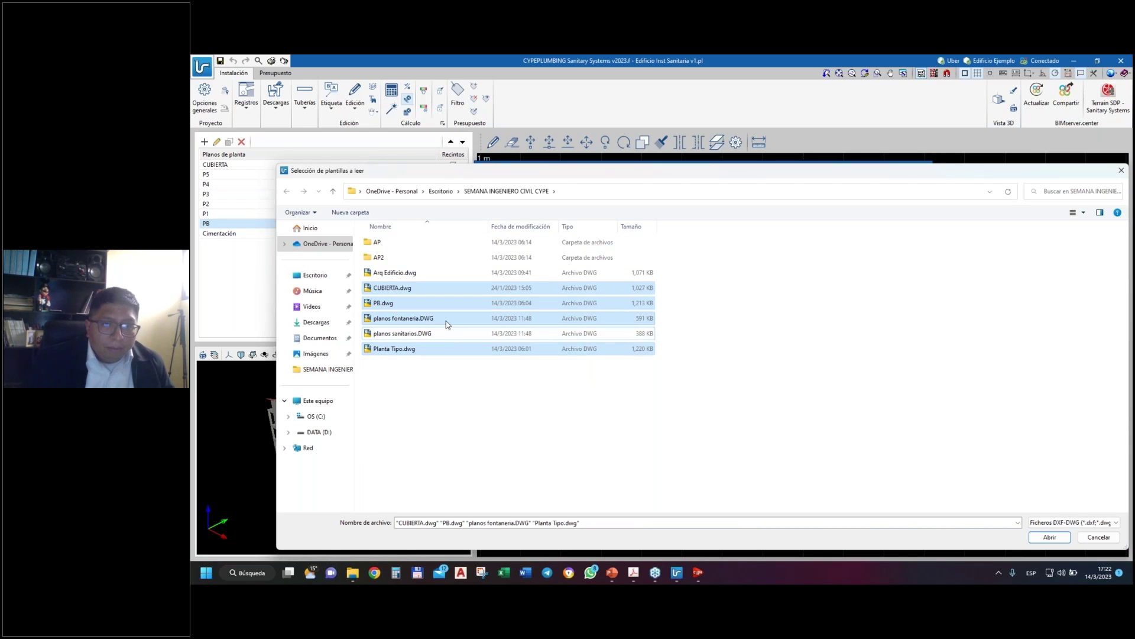
{"action": "left_click", "coordinate": [448, 320], "text": "ctrl"}
{"action": "left_click", "coordinate": [1049, 537]}
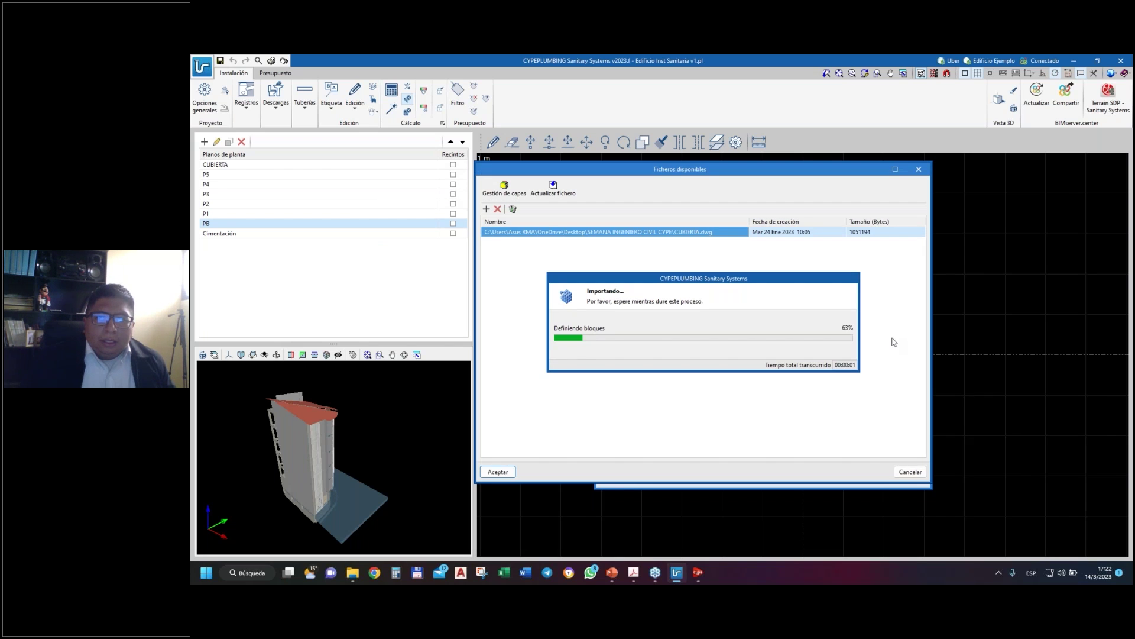
{"action": "left_click", "coordinate": [502, 473]}
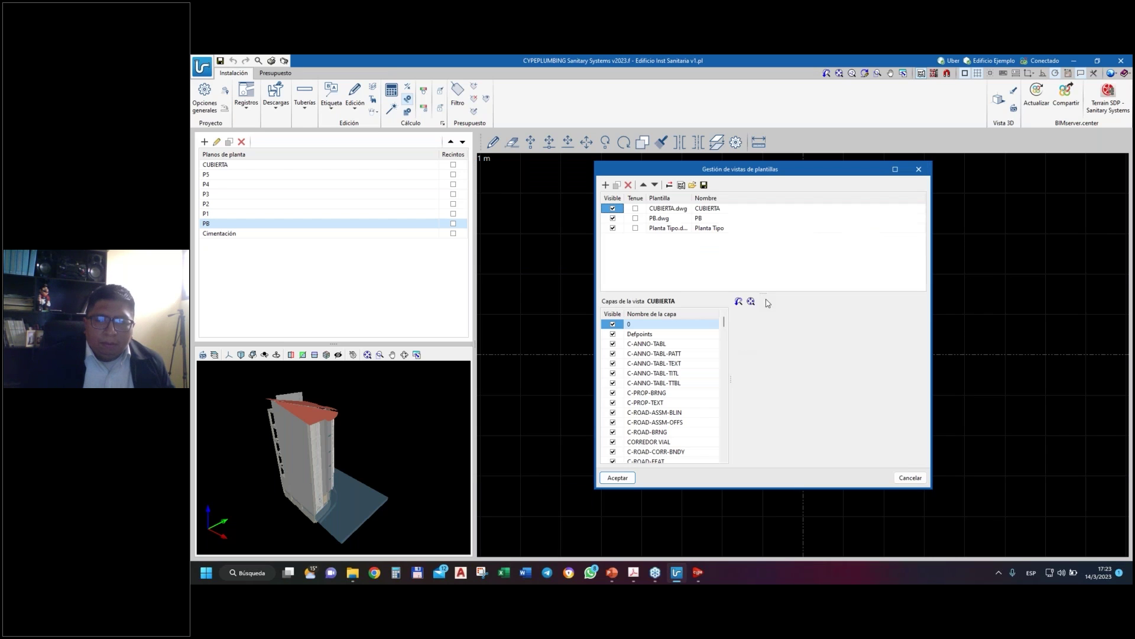
{"action": "left_click", "coordinate": [629, 478]}
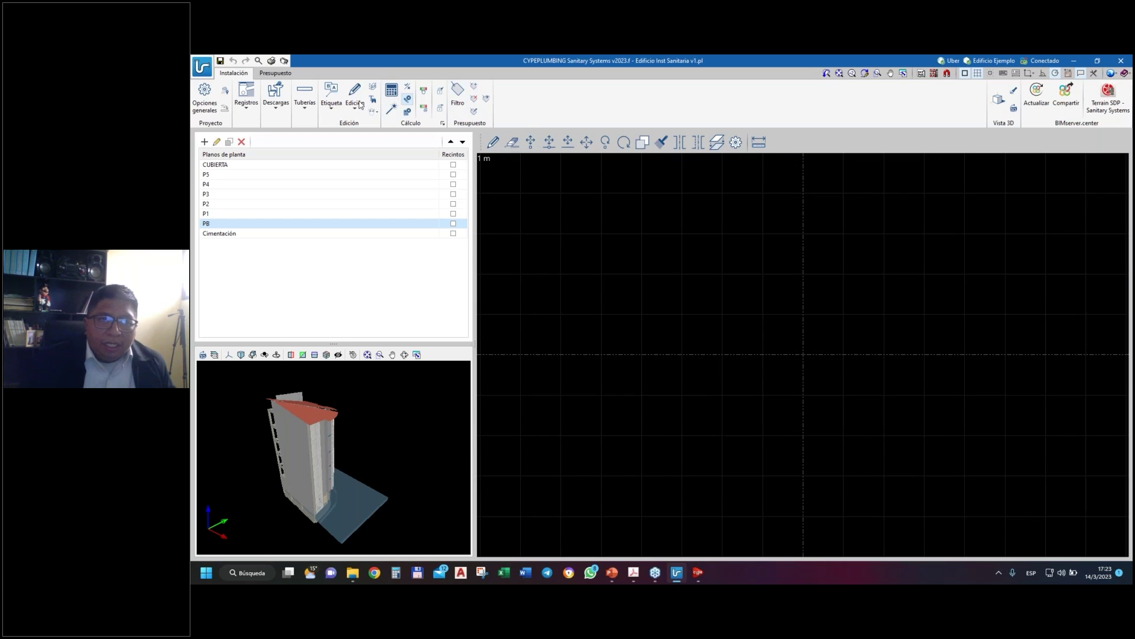
- Show the PB template view on the PB floor plan
{"action": "scroll", "coordinate": [842, 338], "scroll_direction": "up", "scroll_amount": 2}
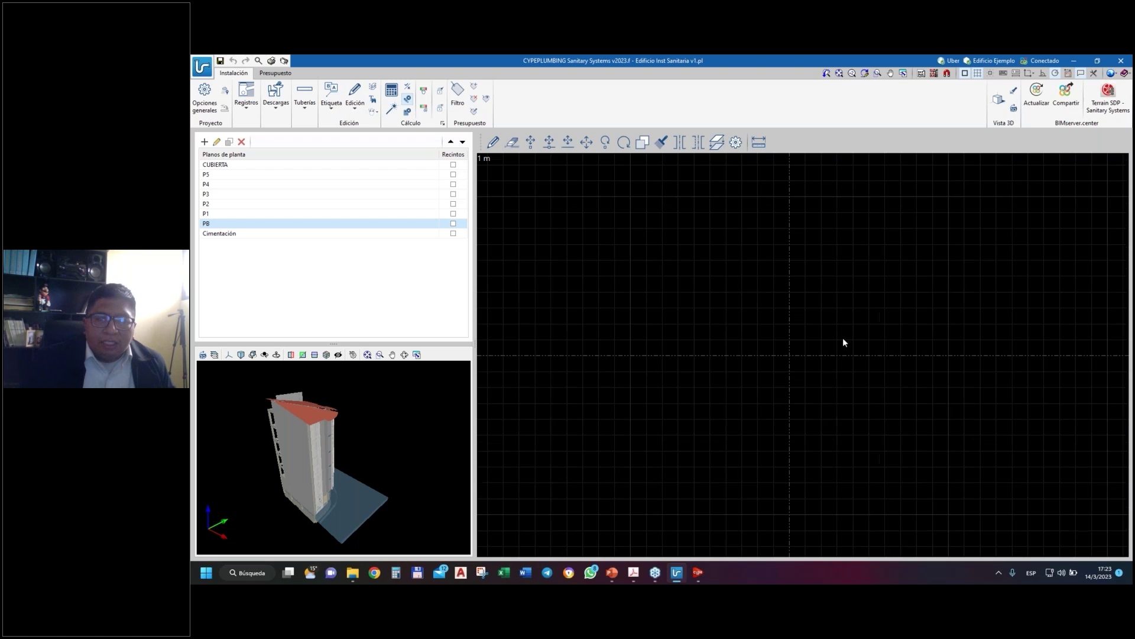
{"action": "scroll", "coordinate": [864, 330], "scroll_direction": "up", "scroll_amount": 1}
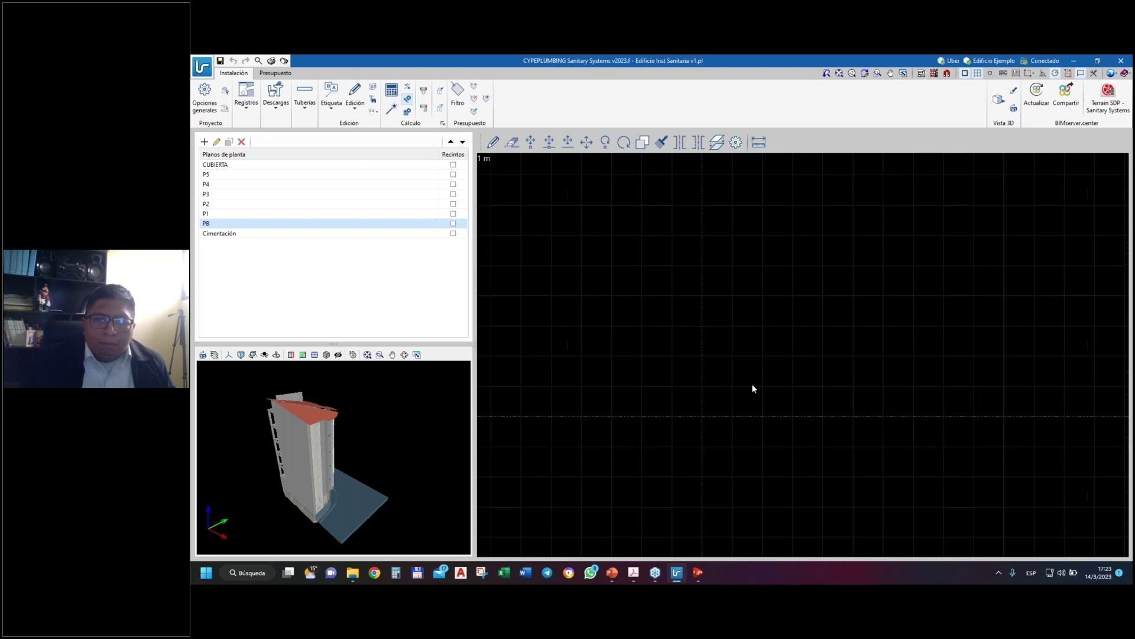
{"action": "left_click", "coordinate": [934, 73]}
{"action": "left_click", "coordinate": [603, 328]}
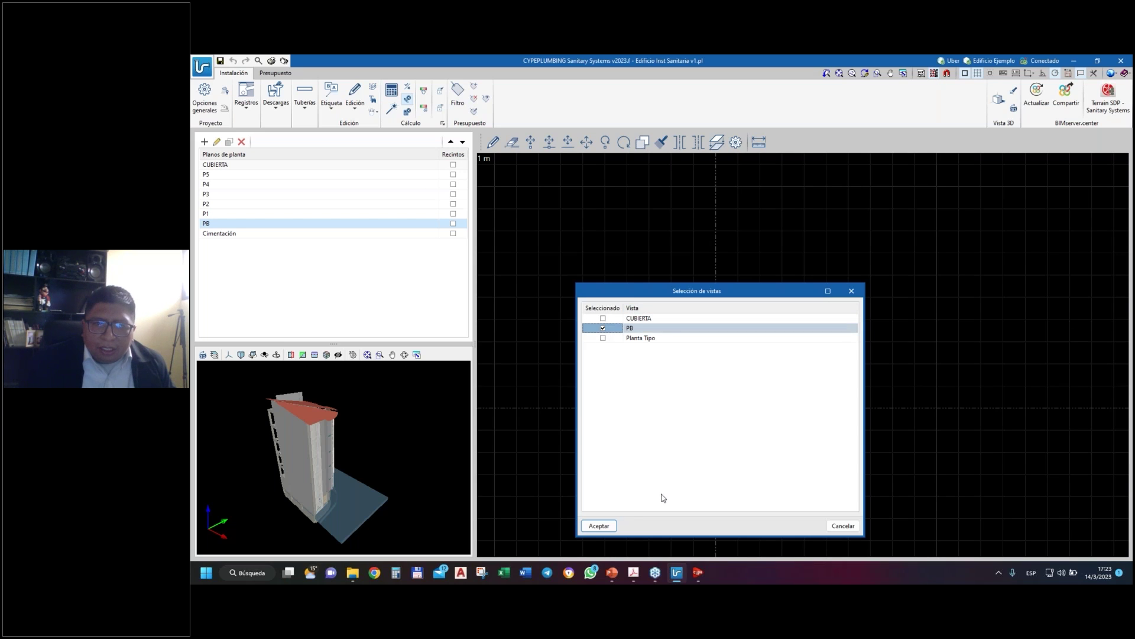
{"action": "left_click", "coordinate": [599, 525]}
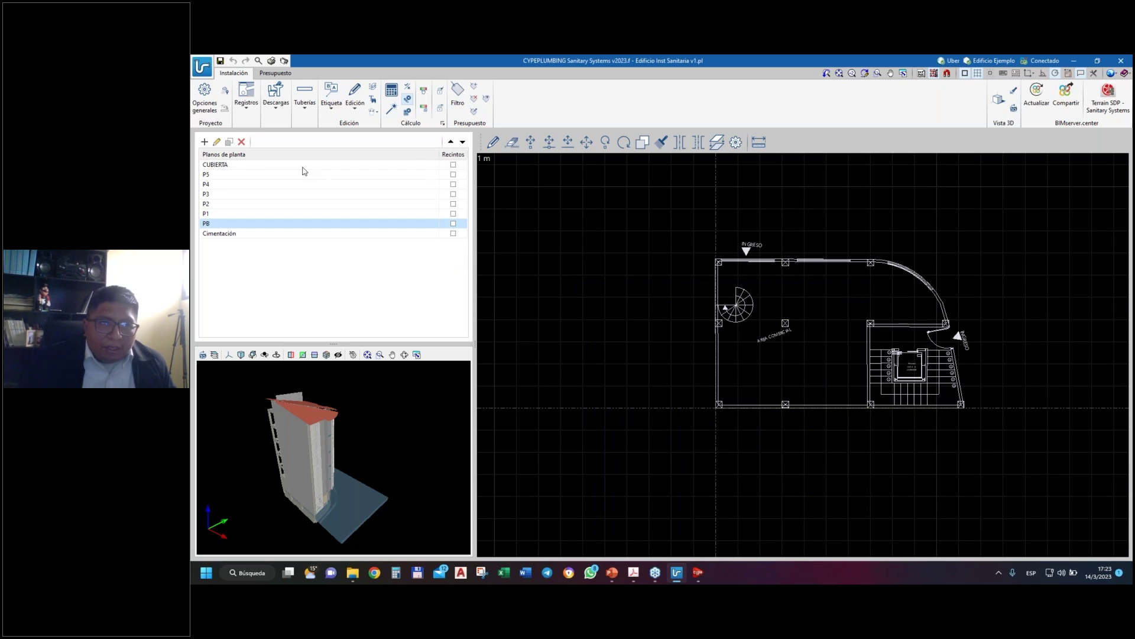
- Show the Planta Tipo template view on floor plans P1 and P2
{"action": "key", "text": "Up"}
{"action": "left_click", "coordinate": [936, 74]}
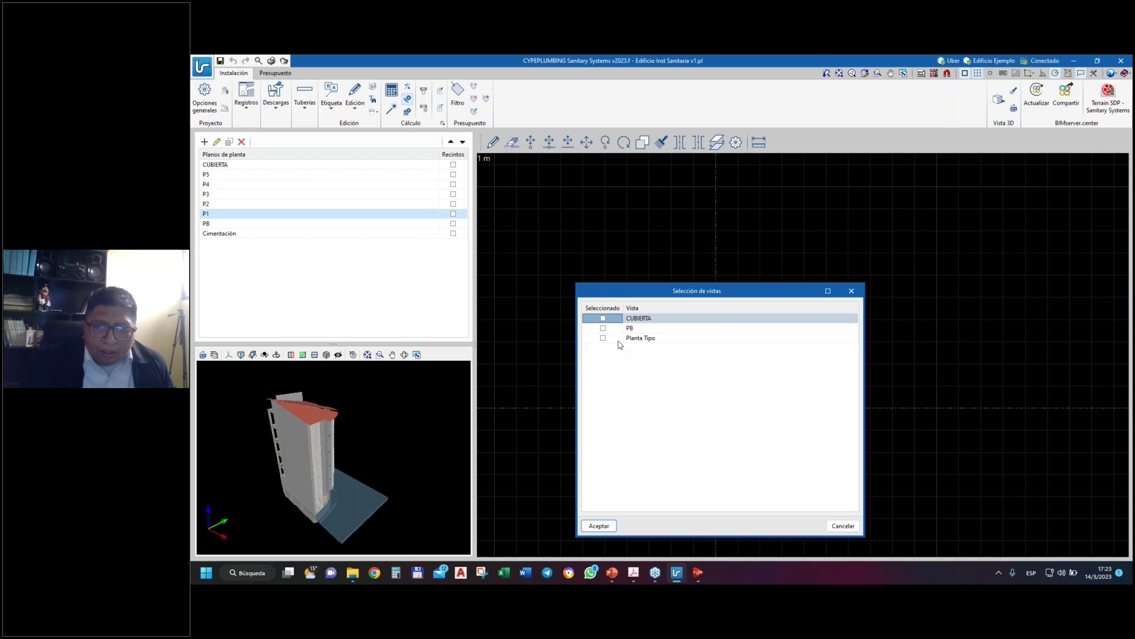
{"action": "left_click", "coordinate": [603, 338]}
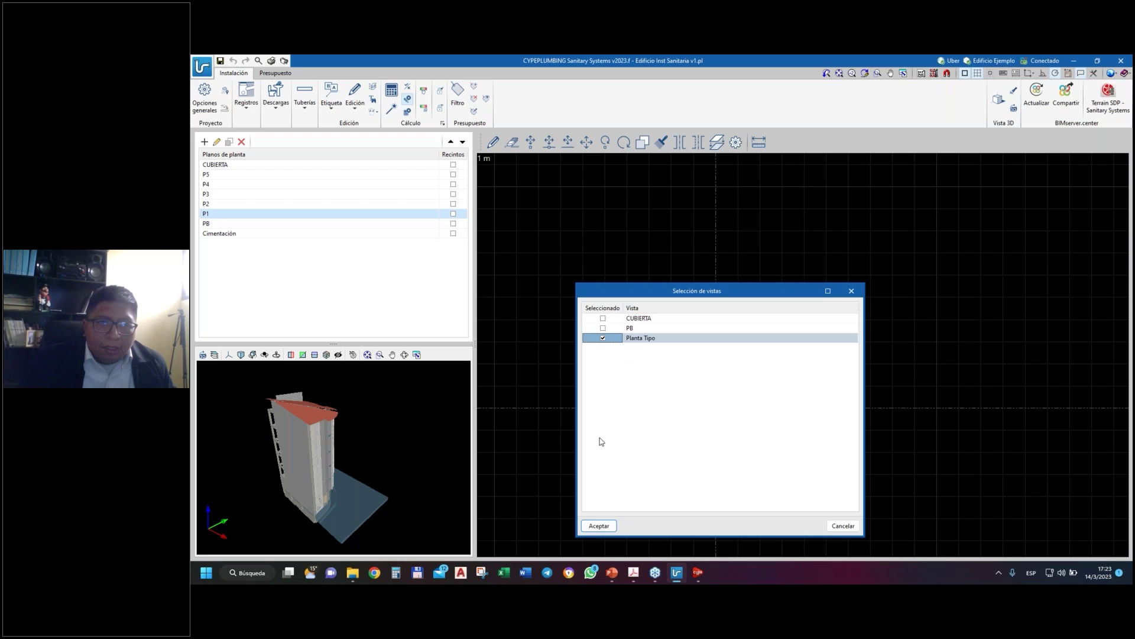
{"action": "left_click", "coordinate": [599, 525]}
{"action": "key", "text": "Up"}
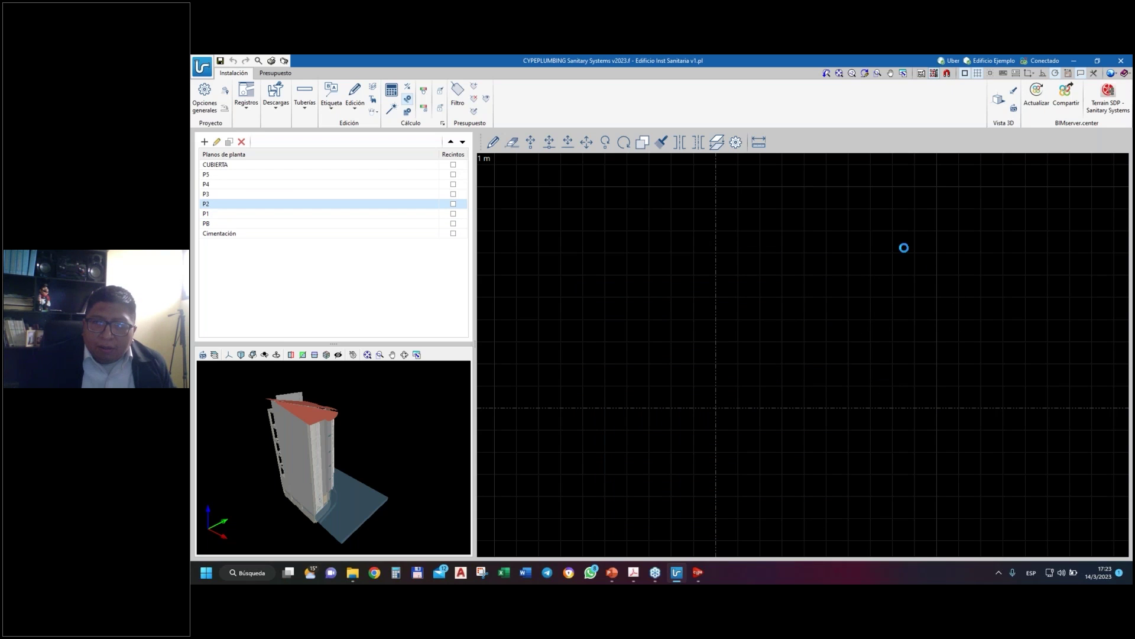
{"action": "left_click", "coordinate": [603, 338]}
{"action": "left_click", "coordinate": [599, 525]}
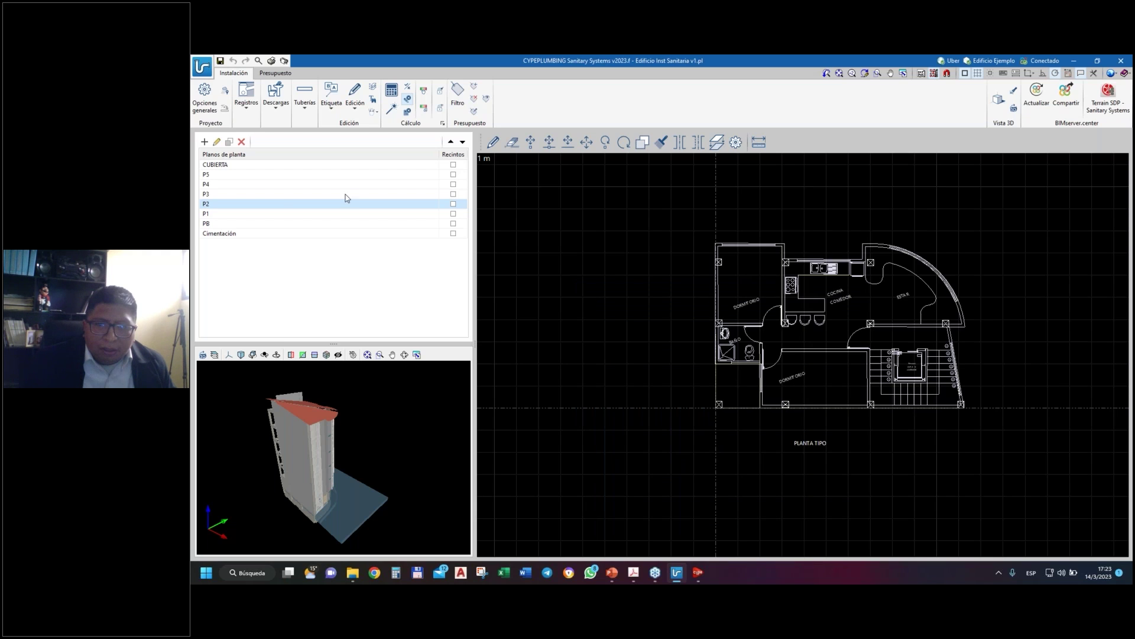
- Show the Planta Tipo template view on floor plans P3, P4 and P5
{"action": "left_click", "coordinate": [272, 196]}
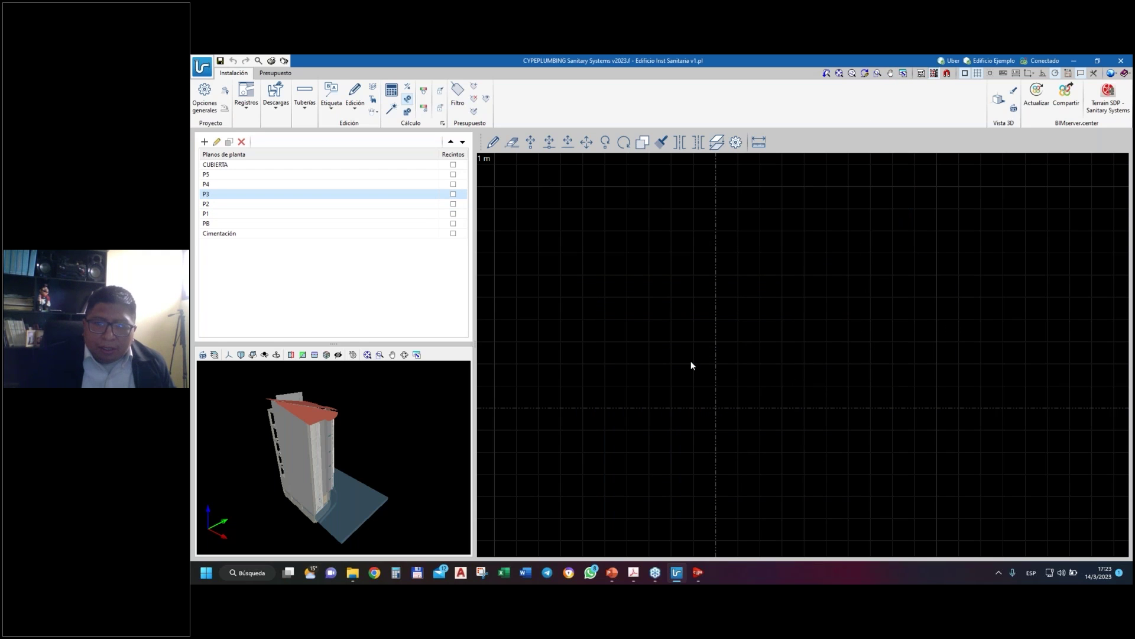
{"action": "left_click", "coordinate": [605, 338]}
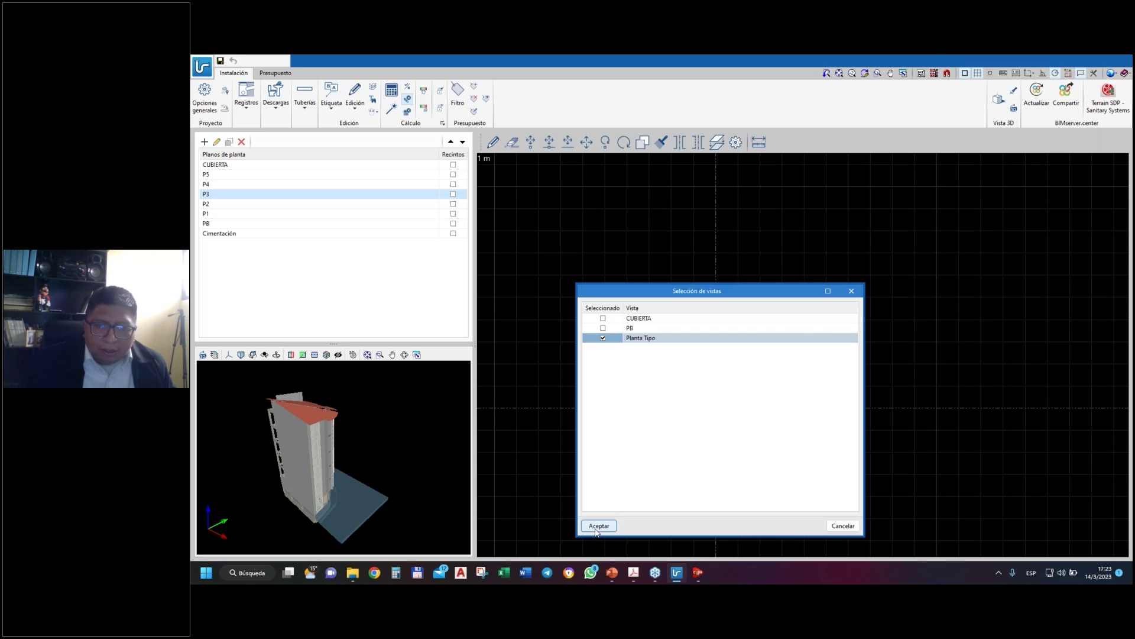
{"action": "left_click", "coordinate": [598, 527]}
{"action": "left_click", "coordinate": [252, 186]}
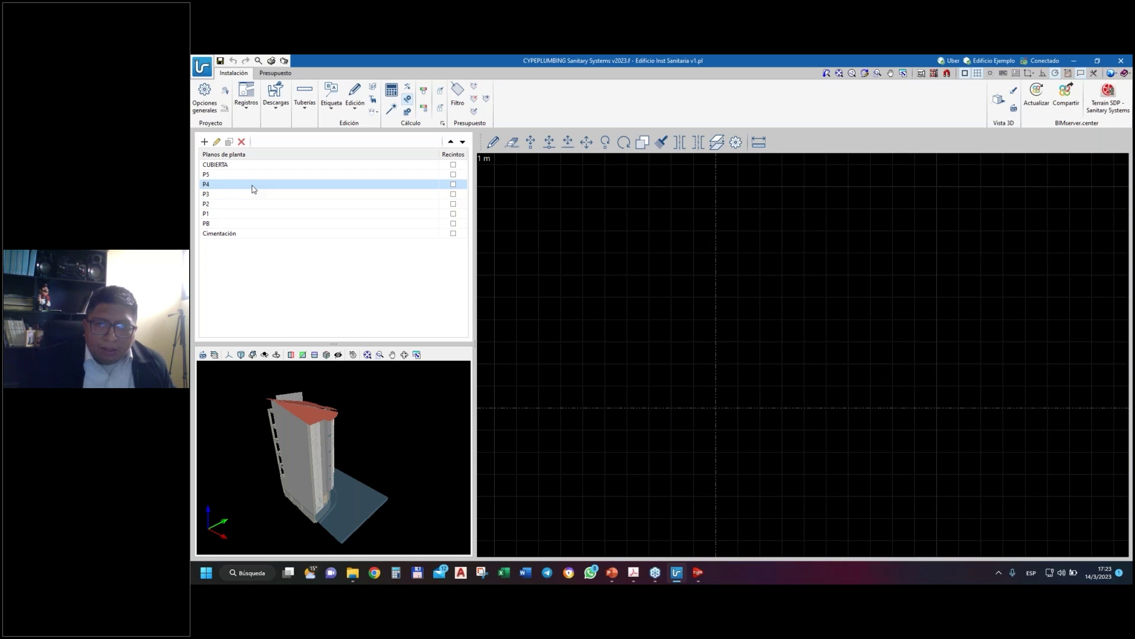
{"action": "double_click", "coordinate": [252, 186]}
{"action": "left_click", "coordinate": [600, 525]}
{"action": "left_click", "coordinate": [241, 174]}
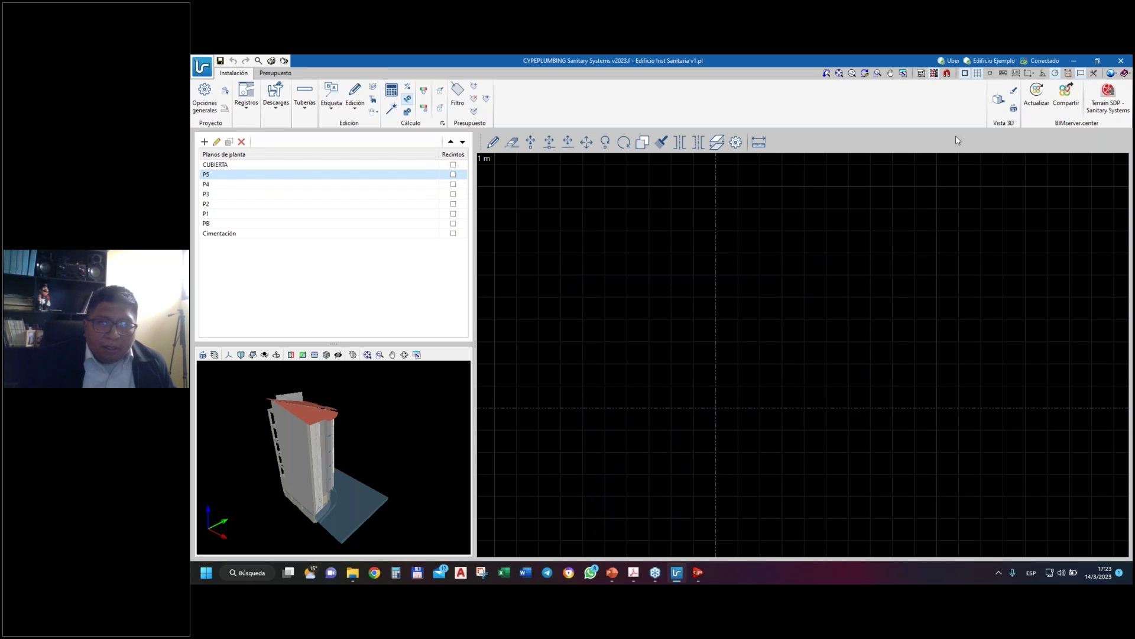
{"action": "left_click", "coordinate": [932, 73]}
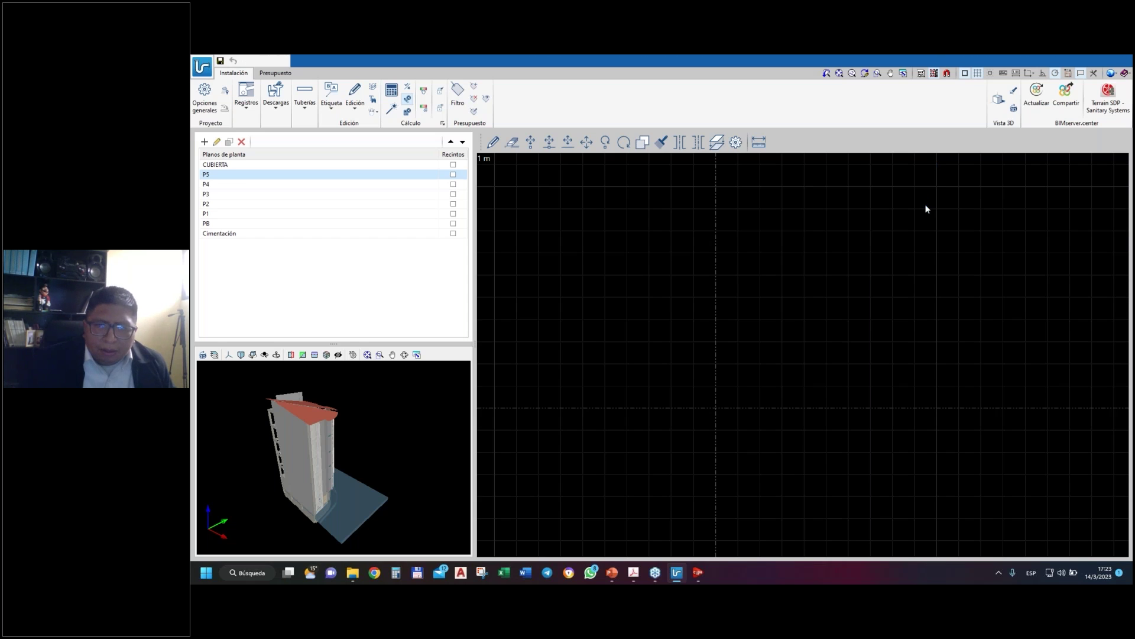
{"action": "left_click", "coordinate": [602, 337]}
{"action": "left_click", "coordinate": [600, 526]}
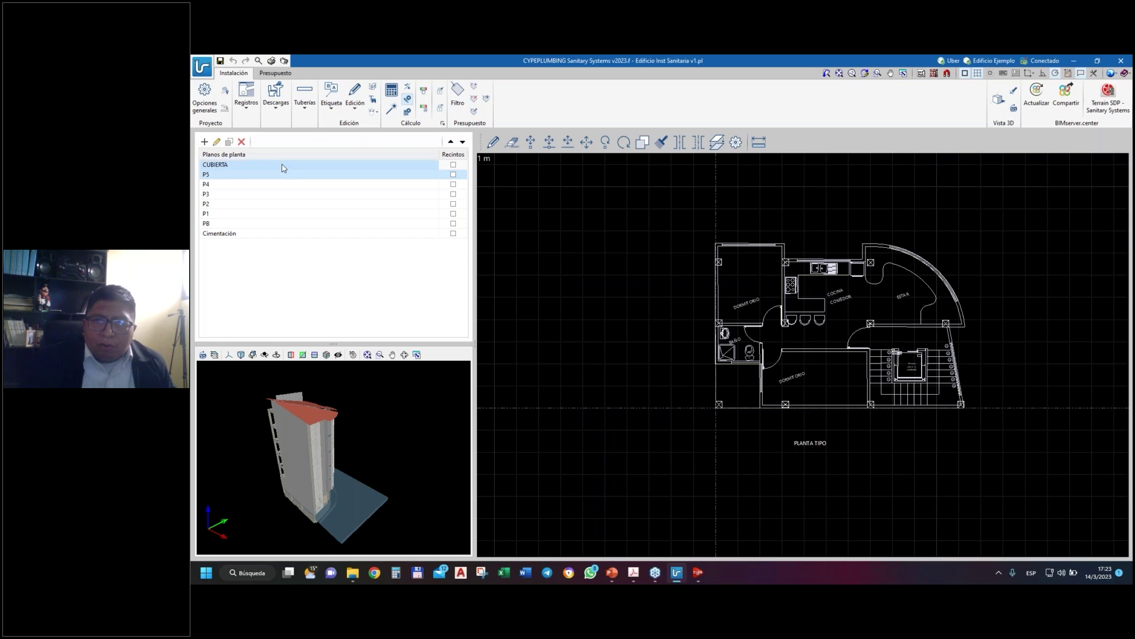
- Show the CUBIERTA template view on the CUBIERTA floor plan and check the template on PB
{"action": "left_click", "coordinate": [282, 168]}
{"action": "left_click", "coordinate": [603, 319]}
{"action": "left_click", "coordinate": [599, 526]}
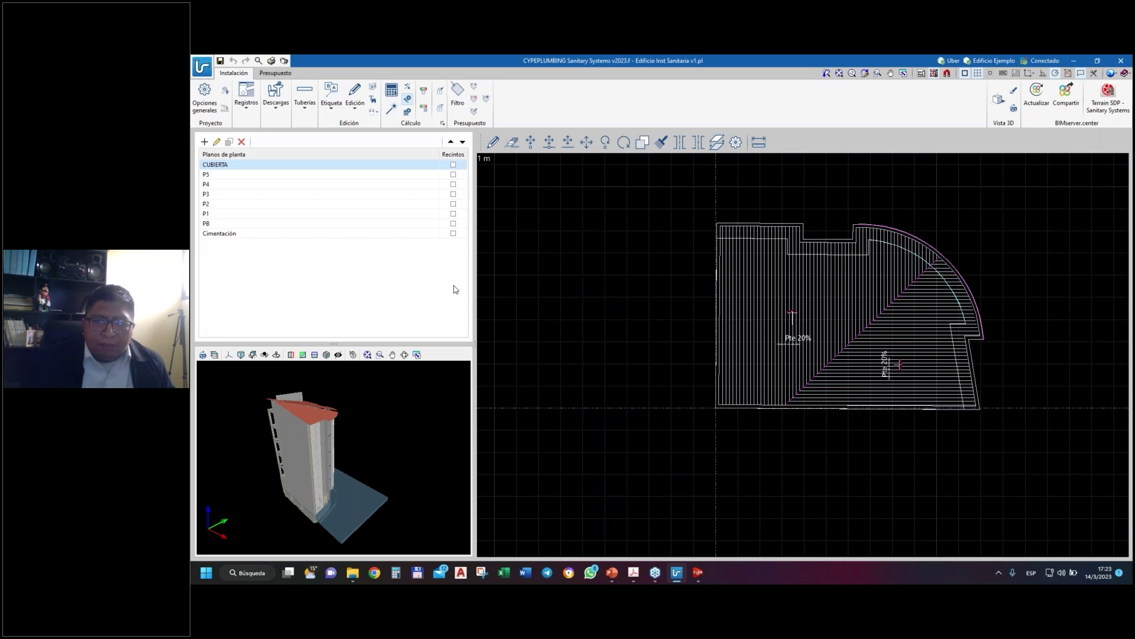
{"action": "left_click", "coordinate": [312, 224]}
{"action": "scroll", "coordinate": [849, 346], "scroll_direction": "up", "scroll_amount": 2}
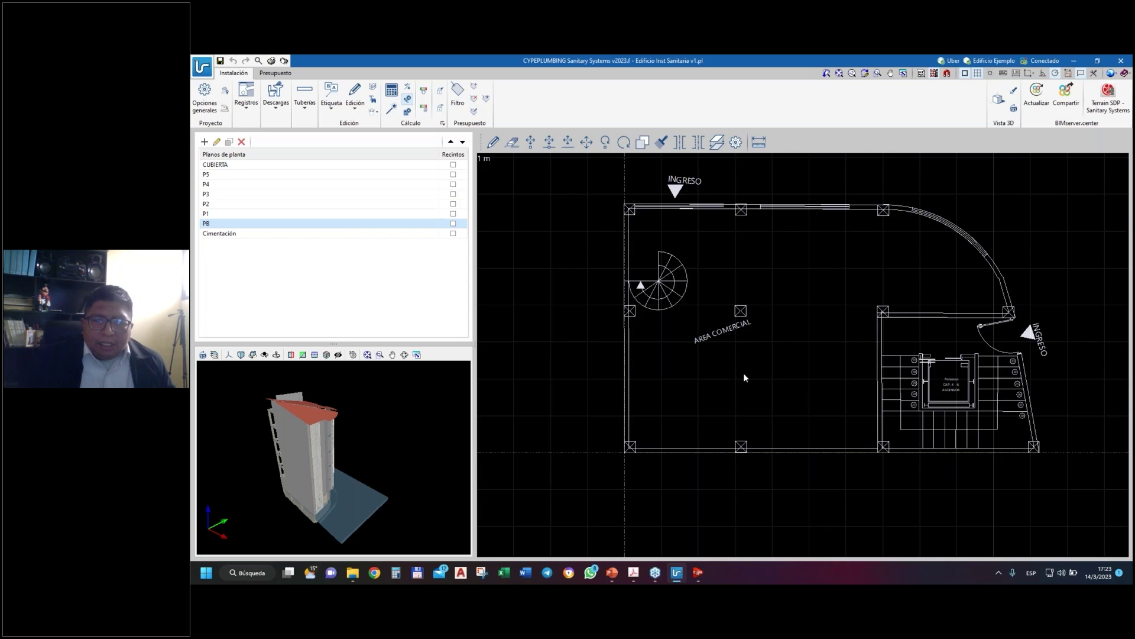
{"action": "scroll", "coordinate": [743, 373], "scroll_direction": "down", "scroll_amount": 3}
- Place a discharge point on the toilet of the bathroom on floor P1
{"action": "key", "text": "Up"}
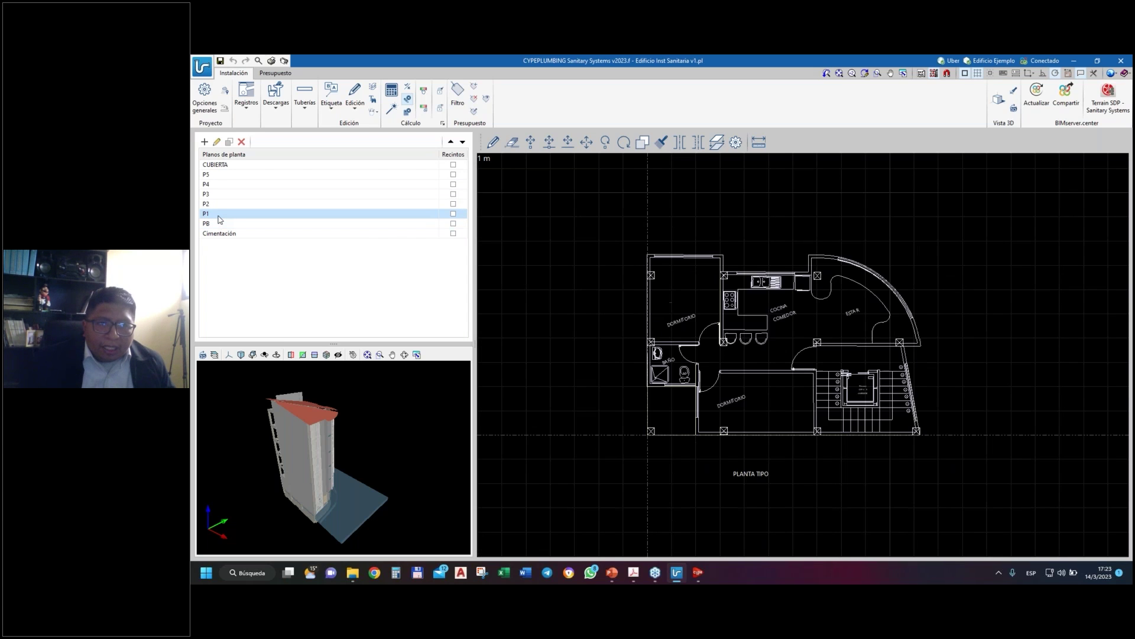
{"action": "scroll", "coordinate": [881, 425], "scroll_direction": "up", "scroll_amount": 1}
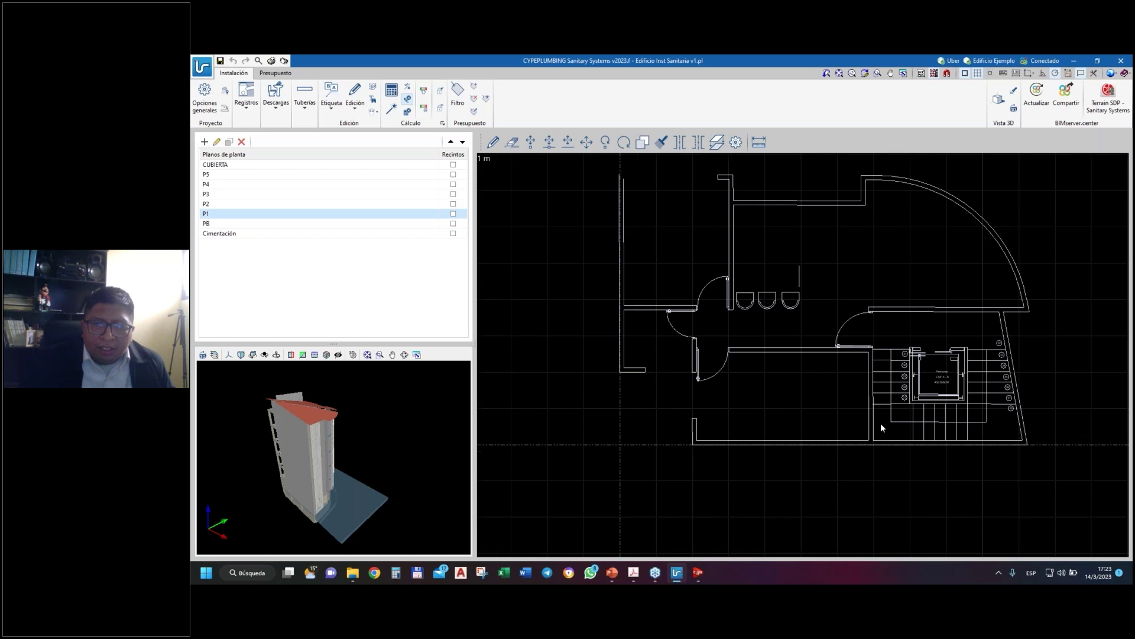
{"action": "left_click", "coordinate": [276, 105]}
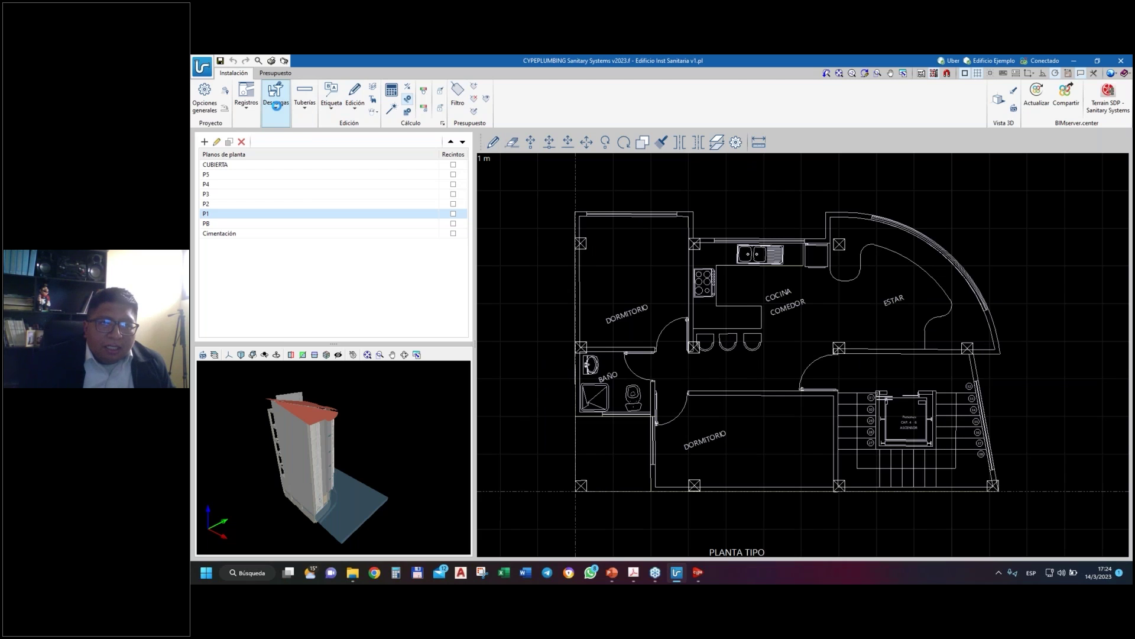
{"action": "left_click", "coordinate": [299, 140]}
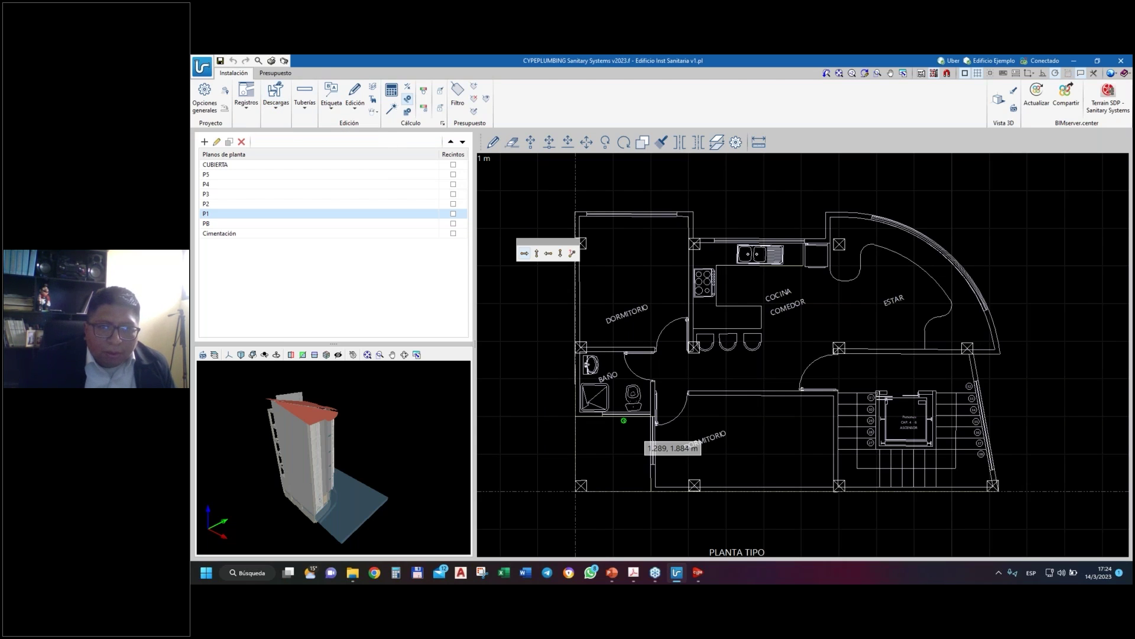
{"action": "scroll", "coordinate": [627, 414], "scroll_direction": "up", "scroll_amount": 5}
{"action": "left_click", "coordinate": [536, 253]}
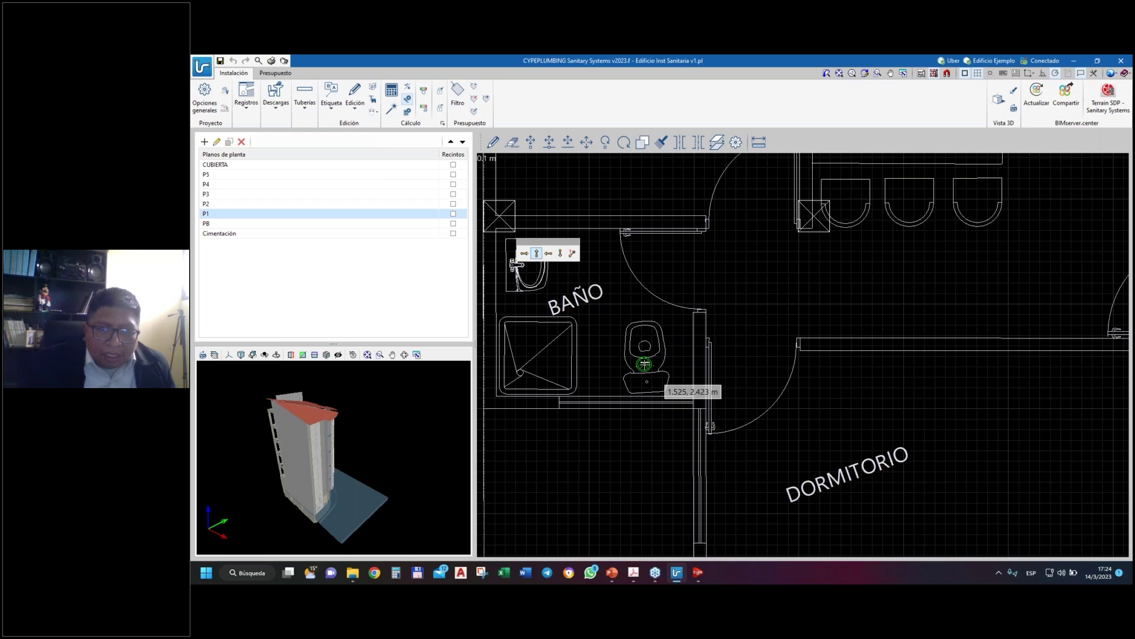
{"action": "scroll", "coordinate": [642, 369], "scroll_direction": "up", "scroll_amount": 2}
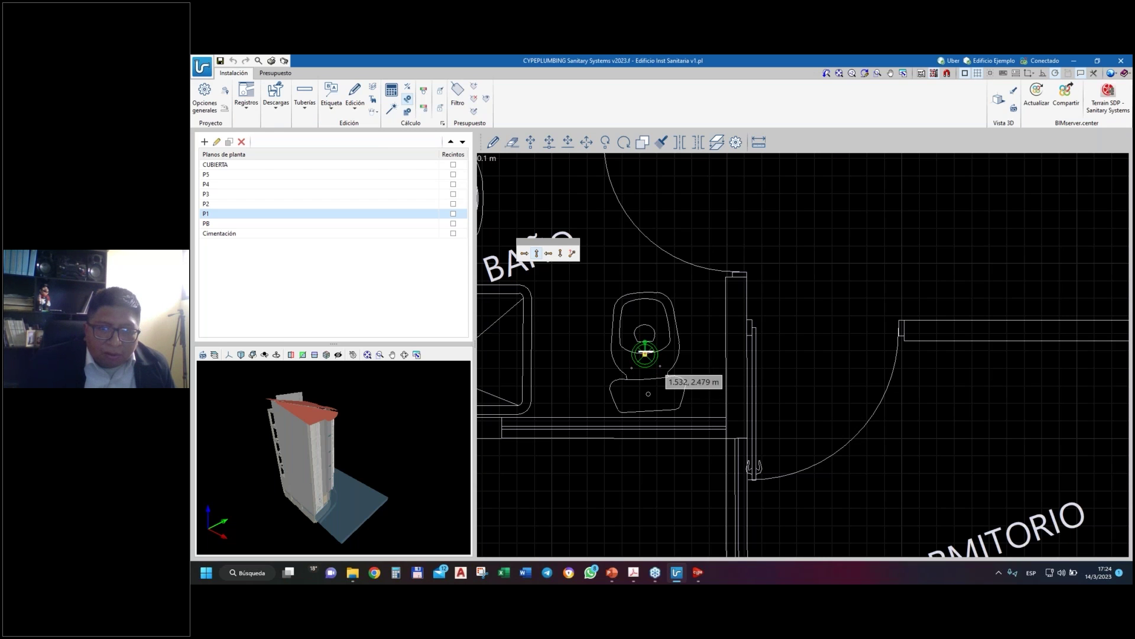
{"action": "scroll", "coordinate": [801, 330], "scroll_direction": "down", "scroll_amount": 3}
{"action": "scroll", "coordinate": [564, 268], "scroll_direction": "up", "scroll_amount": 2}
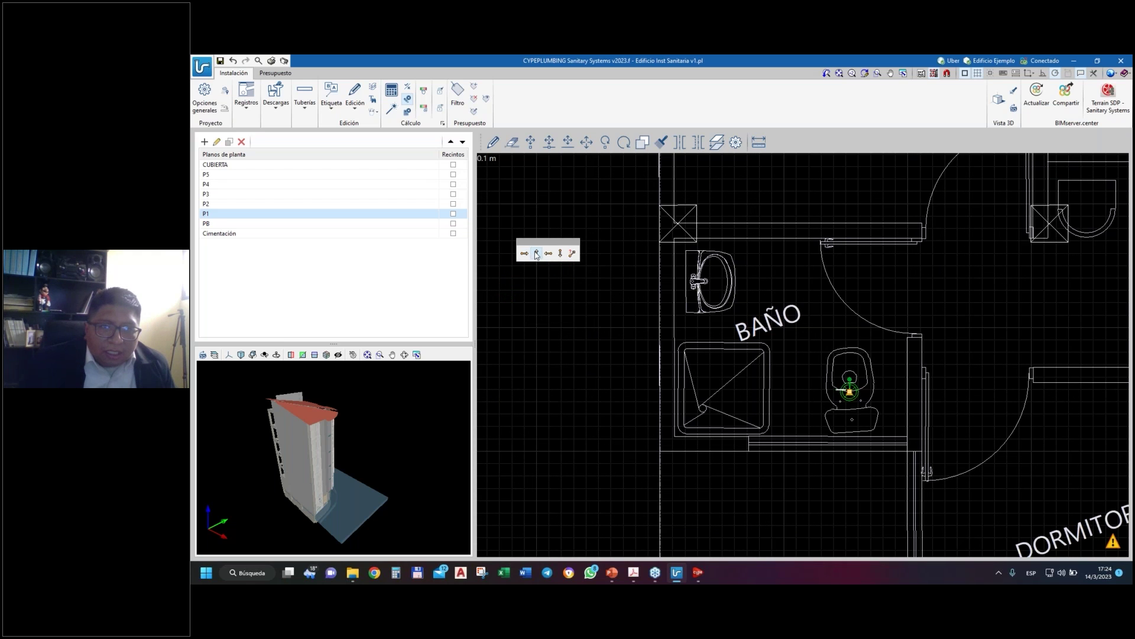
- Place a discharge point on the washbasin of the P1 bathroom
{"action": "left_click", "coordinate": [284, 115]}
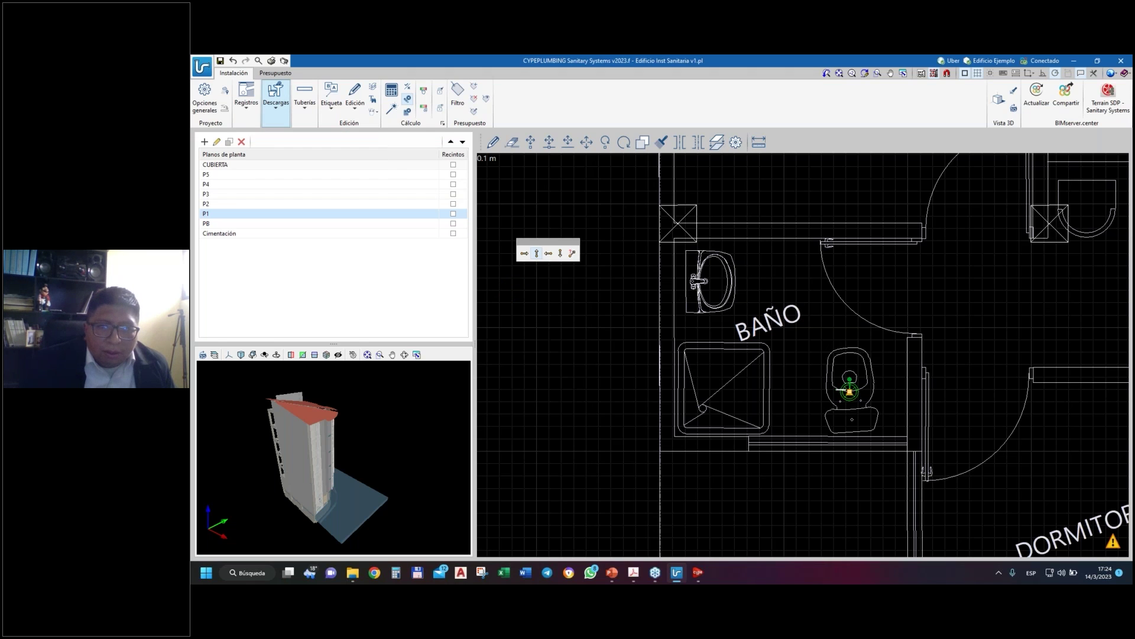
{"action": "scroll", "coordinate": [688, 286], "scroll_direction": "up", "scroll_amount": 3}
{"action": "left_click", "coordinate": [717, 277]}
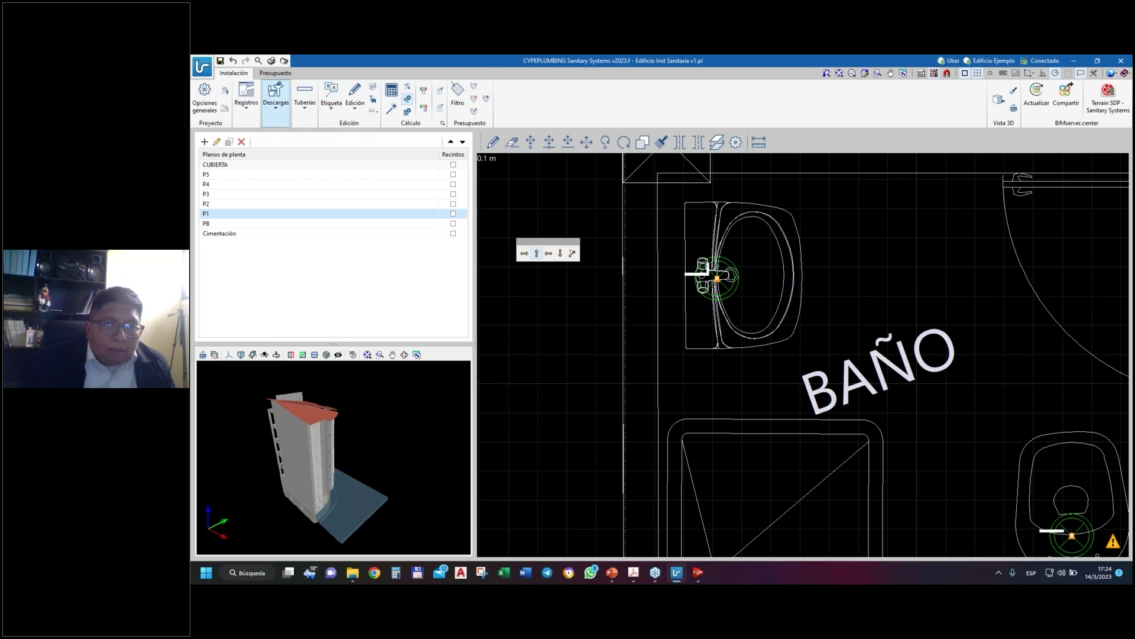
- Place a shower discharge point in the shower tray of the bathroom on floor P1
{"action": "left_click", "coordinate": [276, 102]}
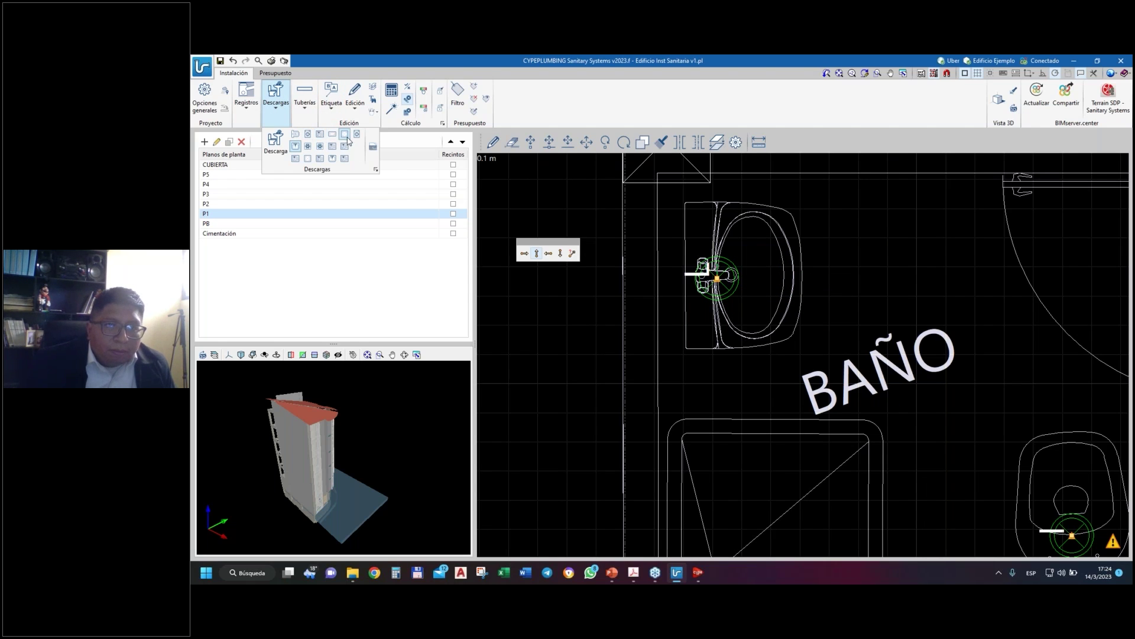
{"action": "left_click", "coordinate": [348, 140]}
{"action": "scroll", "coordinate": [781, 296], "scroll_direction": "down", "scroll_amount": 5}
{"action": "scroll", "coordinate": [777, 350], "scroll_direction": "up", "scroll_amount": 1}
{"action": "scroll", "coordinate": [809, 352], "scroll_direction": "down", "scroll_amount": 5}
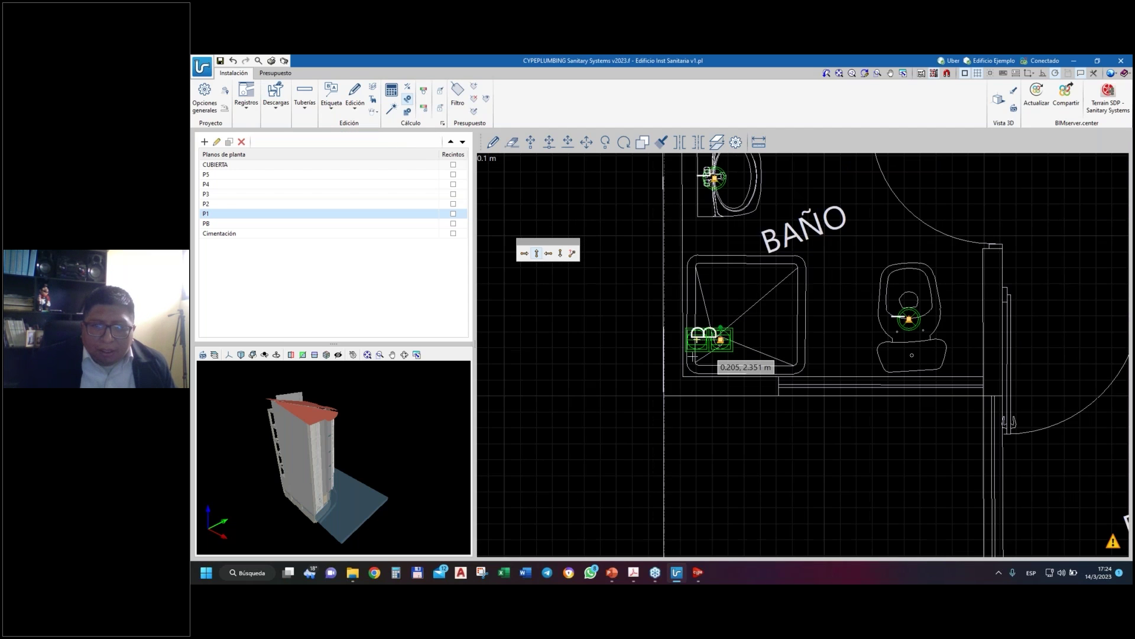
- Place an Lp discharge point on the double-bowl kitchen sink of floor P1, between the two bowls
{"action": "scroll", "coordinate": [790, 283], "scroll_direction": "up", "scroll_amount": 5}
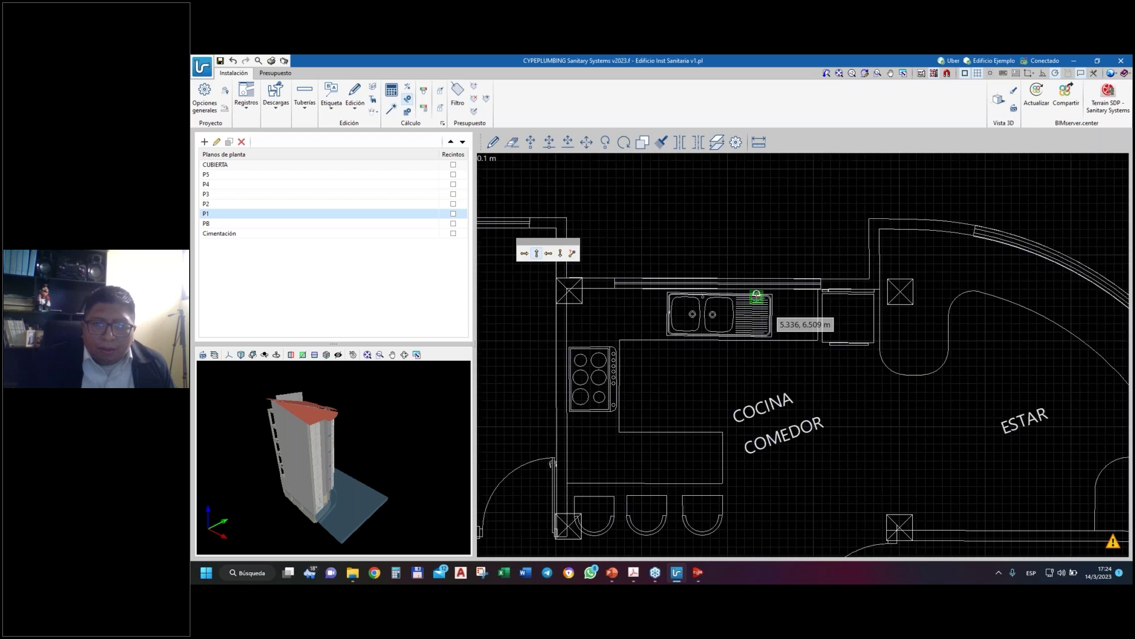
{"action": "left_click", "coordinate": [276, 107]}
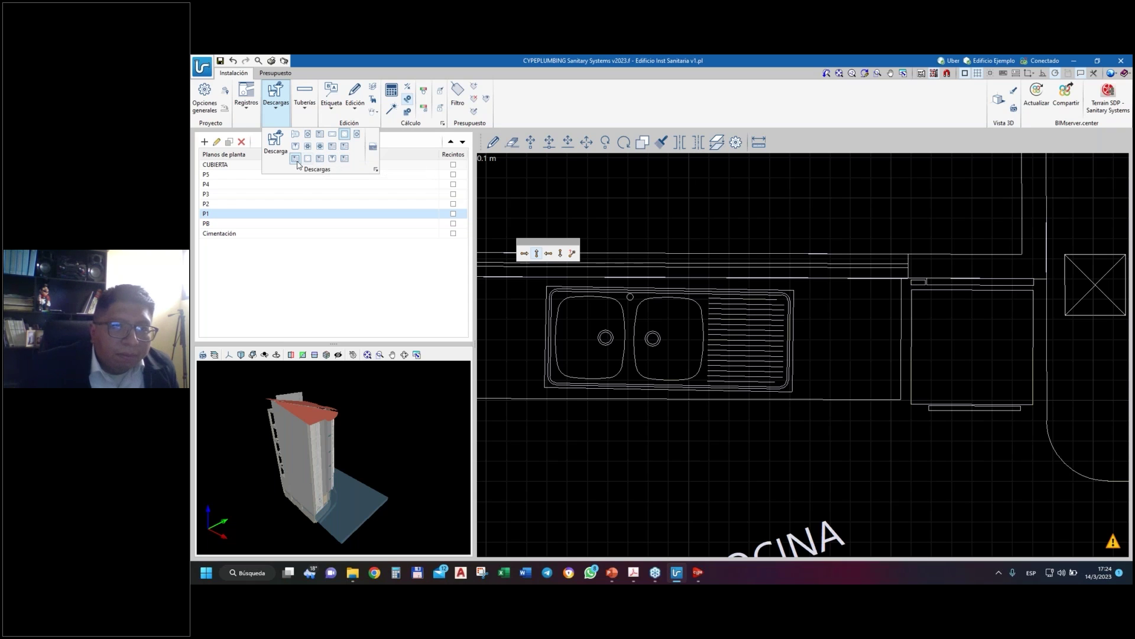
{"action": "left_click", "coordinate": [346, 159]}
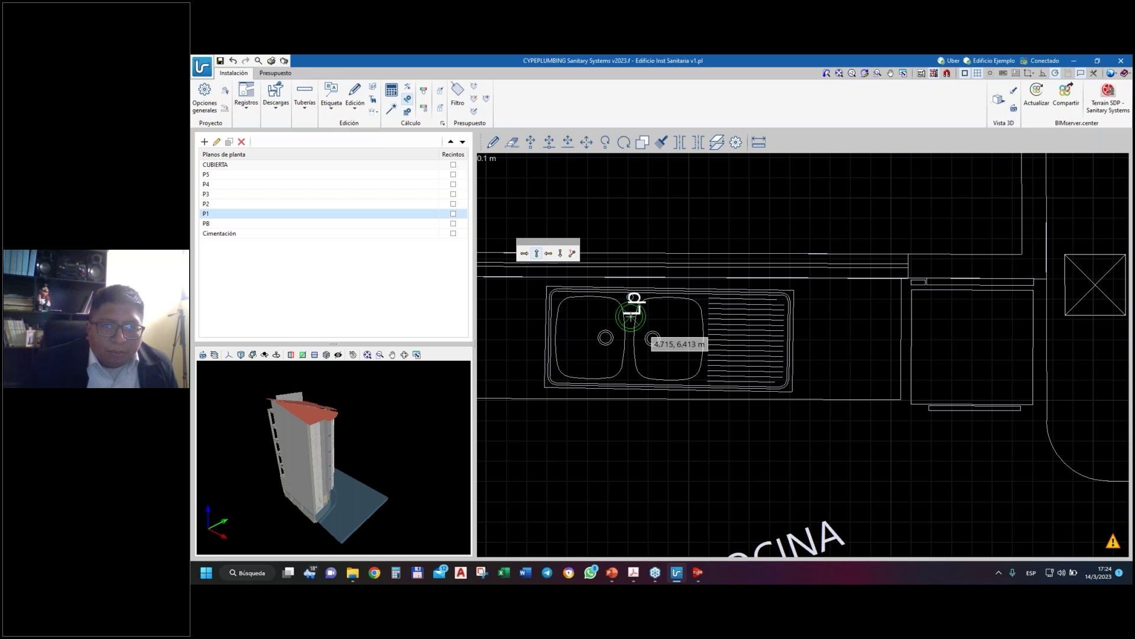
{"action": "left_click", "coordinate": [630, 319]}
{"action": "scroll", "coordinate": [709, 198], "scroll_direction": "down", "scroll_amount": 5}
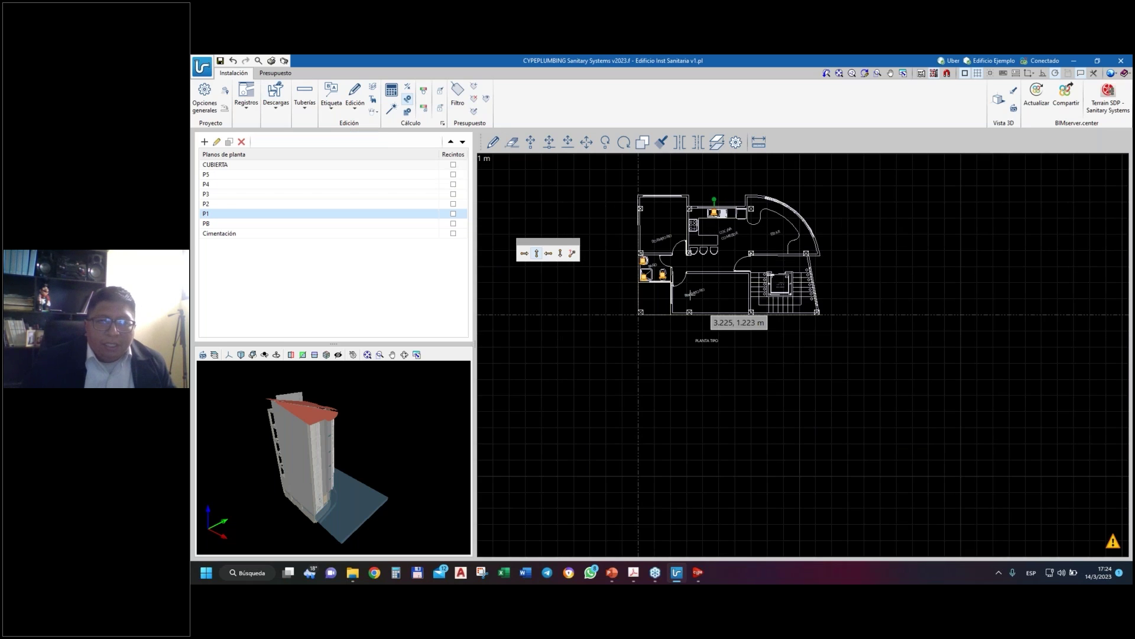
- Define a labelled vertical wastewater pipe (Aguas residuales) with reference BS and a nominal diameter of 106.8 mm
{"action": "scroll", "coordinate": [704, 299], "scroll_direction": "up", "scroll_amount": 2}
{"action": "scroll", "coordinate": [704, 299], "scroll_direction": "down", "scroll_amount": 3}
{"action": "scroll", "coordinate": [718, 308], "scroll_direction": "up", "scroll_amount": 3}
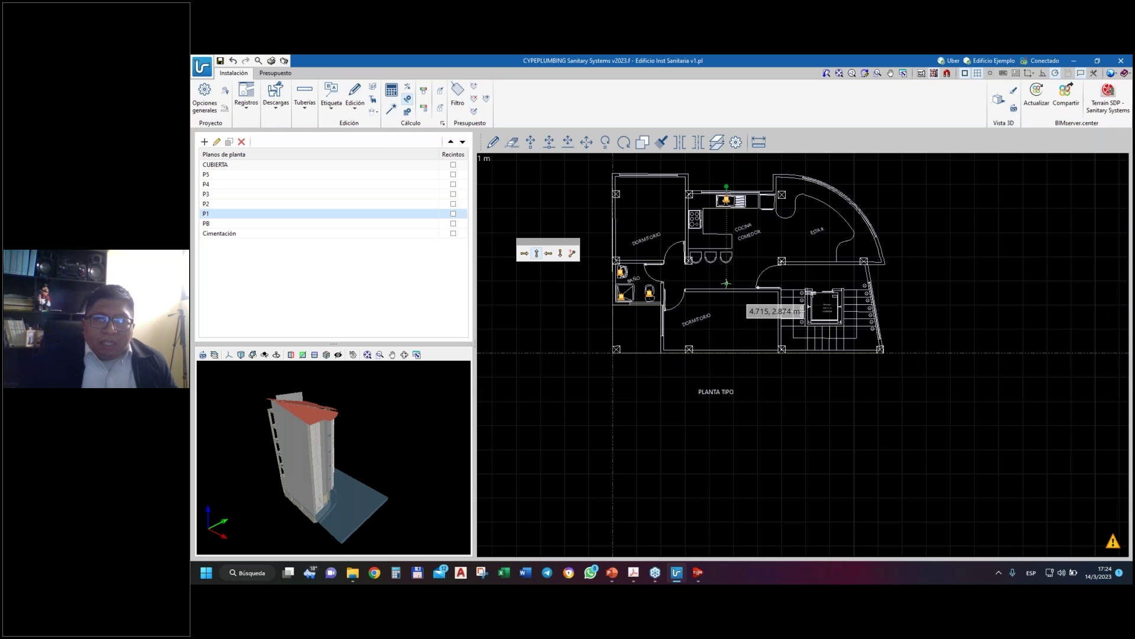
{"action": "scroll", "coordinate": [718, 308], "scroll_direction": "up", "scroll_amount": 2}
{"action": "scroll", "coordinate": [748, 320], "scroll_direction": "down", "scroll_amount": 3}
{"action": "scroll", "coordinate": [736, 331], "scroll_direction": "up", "scroll_amount": 4}
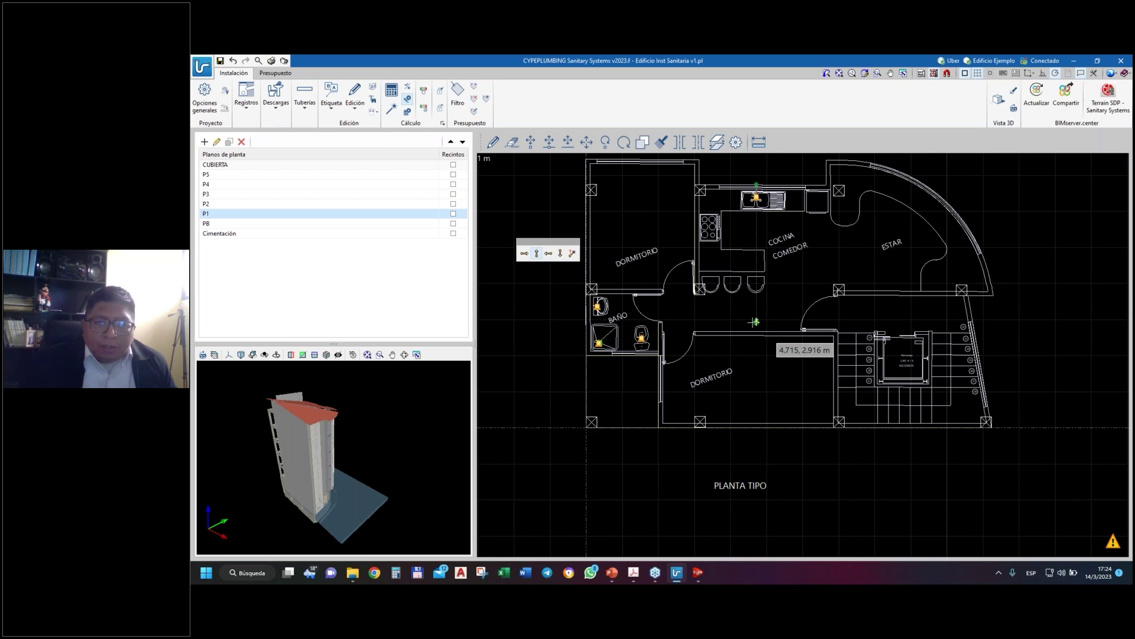
{"action": "left_click", "coordinate": [303, 106]}
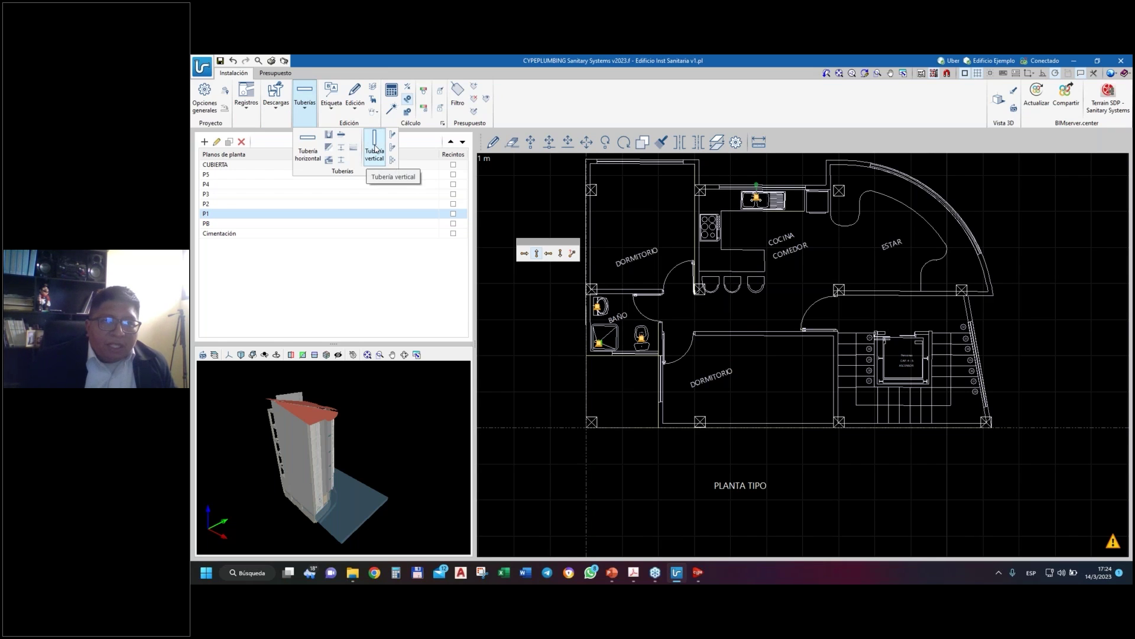
{"action": "left_click", "coordinate": [375, 149]}
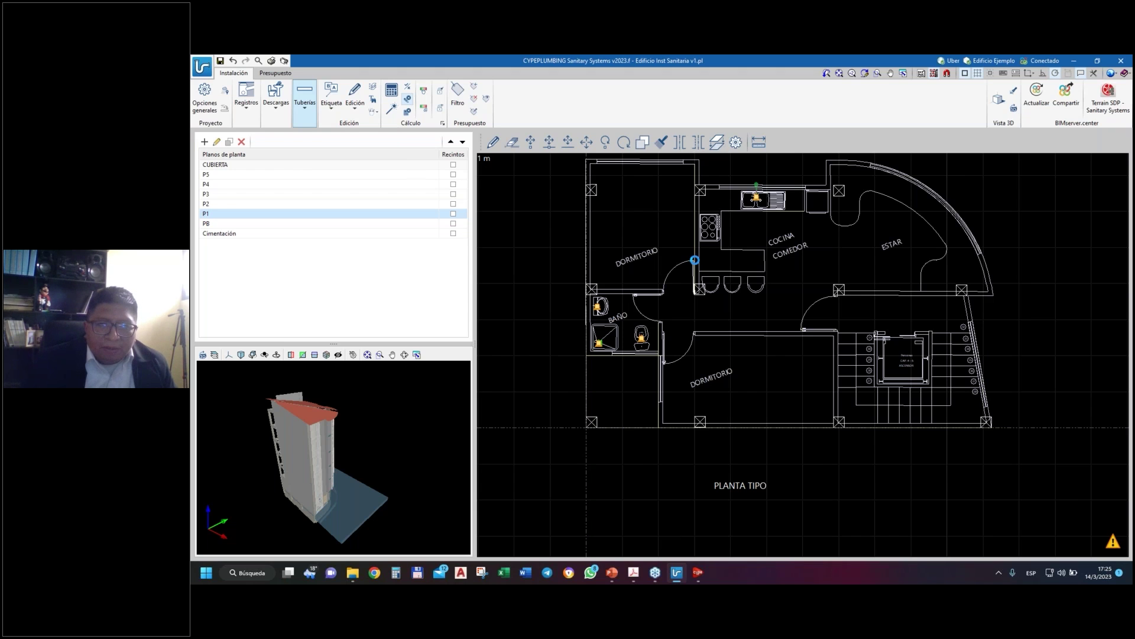
{"action": "left_click", "coordinate": [695, 260]}
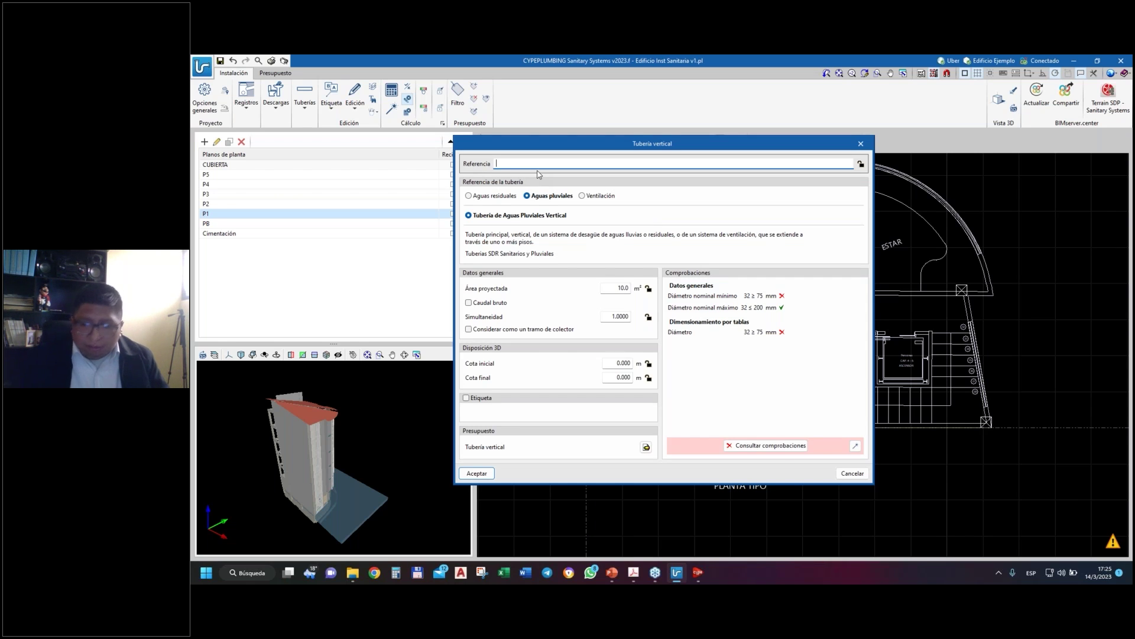
{"action": "left_click", "coordinate": [475, 197]}
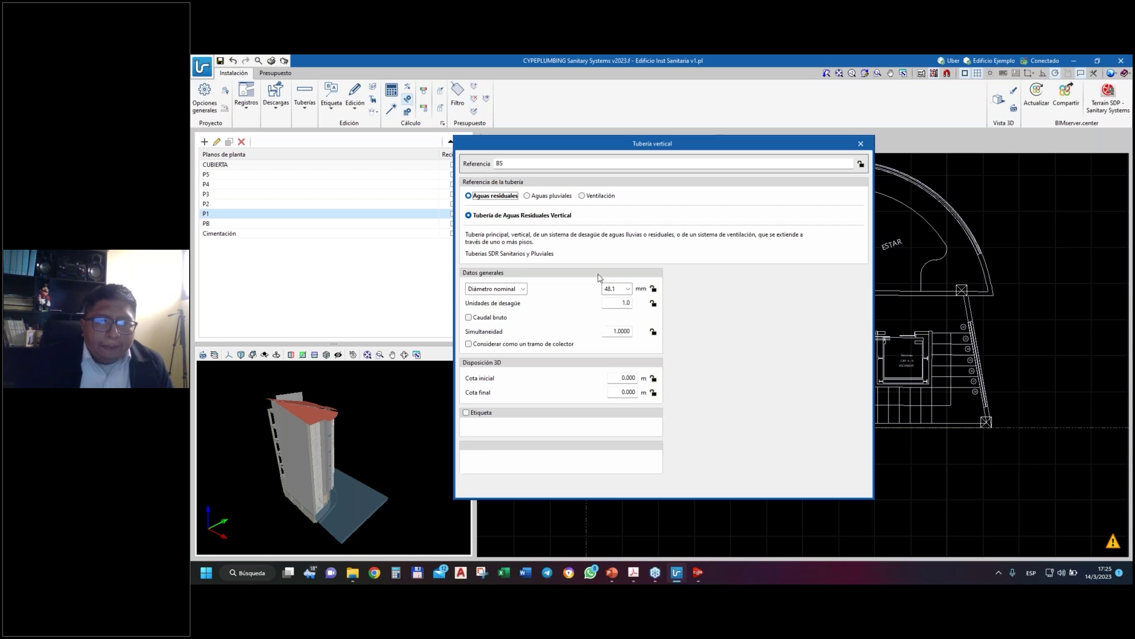
{"action": "left_click", "coordinate": [628, 288]}
{"action": "left_click", "coordinate": [618, 328]}
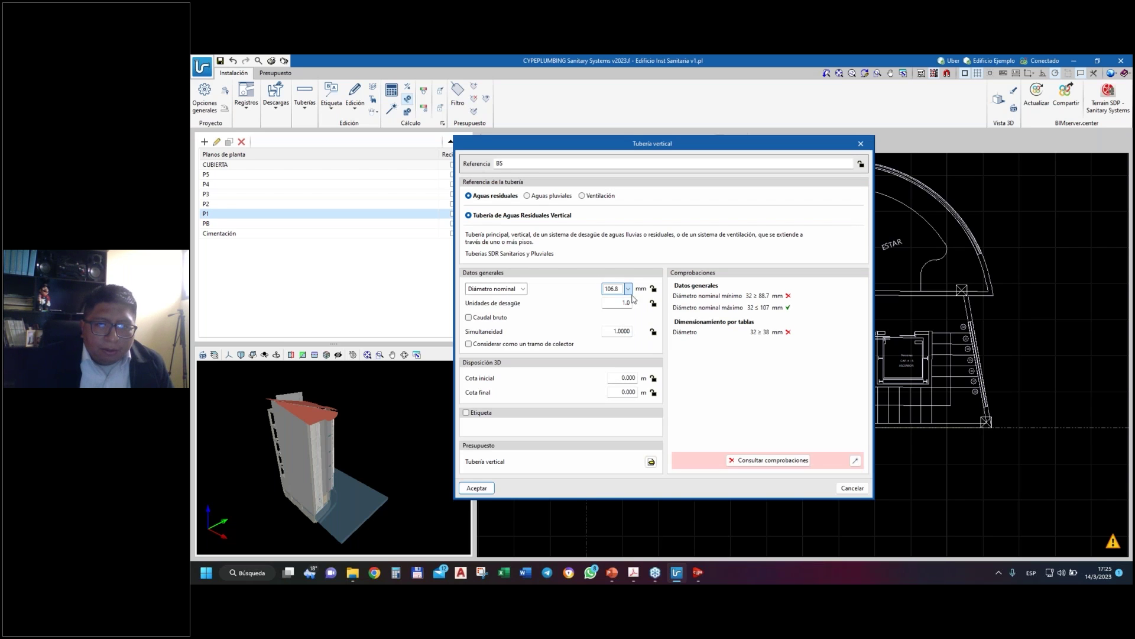
{"action": "left_click", "coordinate": [467, 413]}
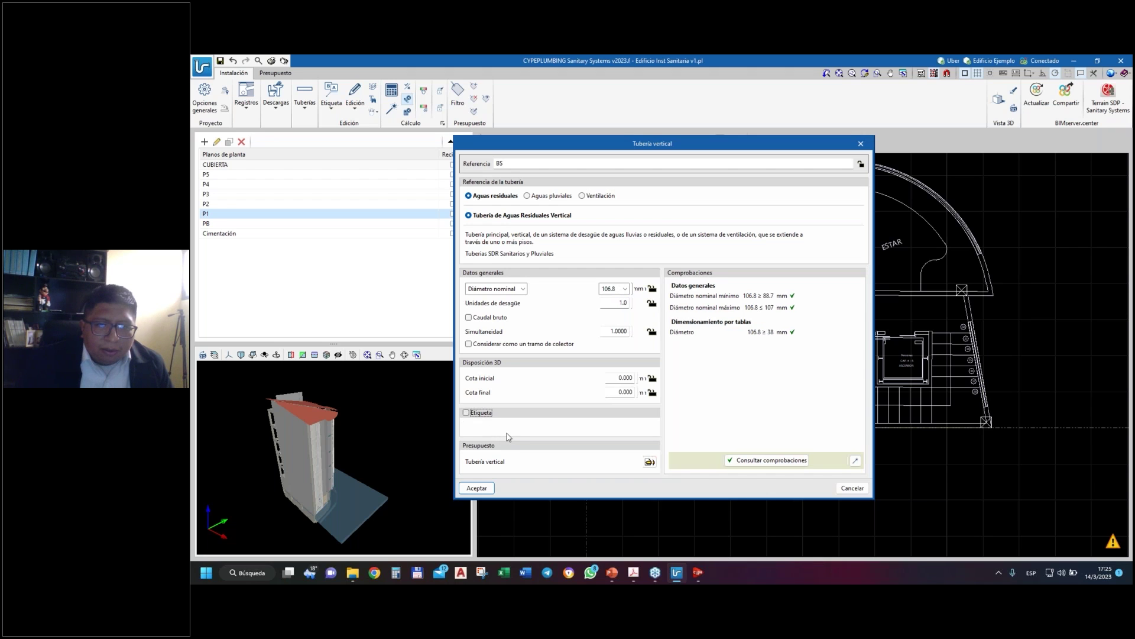
{"action": "left_click", "coordinate": [477, 488]}
- Place the BS downpipe beside the column on the outer wall of the lower bedroom, running from CUBIERTA to PB
{"action": "scroll", "coordinate": [695, 390], "scroll_direction": "up", "scroll_amount": 6}
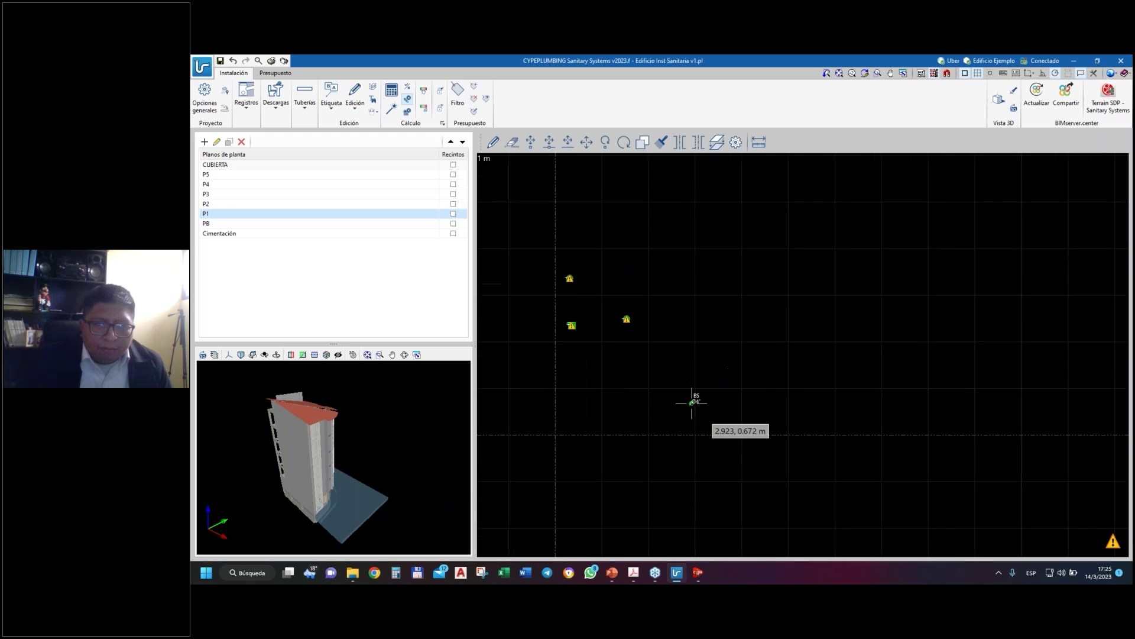
{"action": "scroll", "coordinate": [722, 438], "scroll_direction": "down", "scroll_amount": 4}
{"action": "scroll", "coordinate": [720, 444], "scroll_direction": "up", "scroll_amount": 4}
{"action": "scroll", "coordinate": [718, 453], "scroll_direction": "up", "scroll_amount": 2}
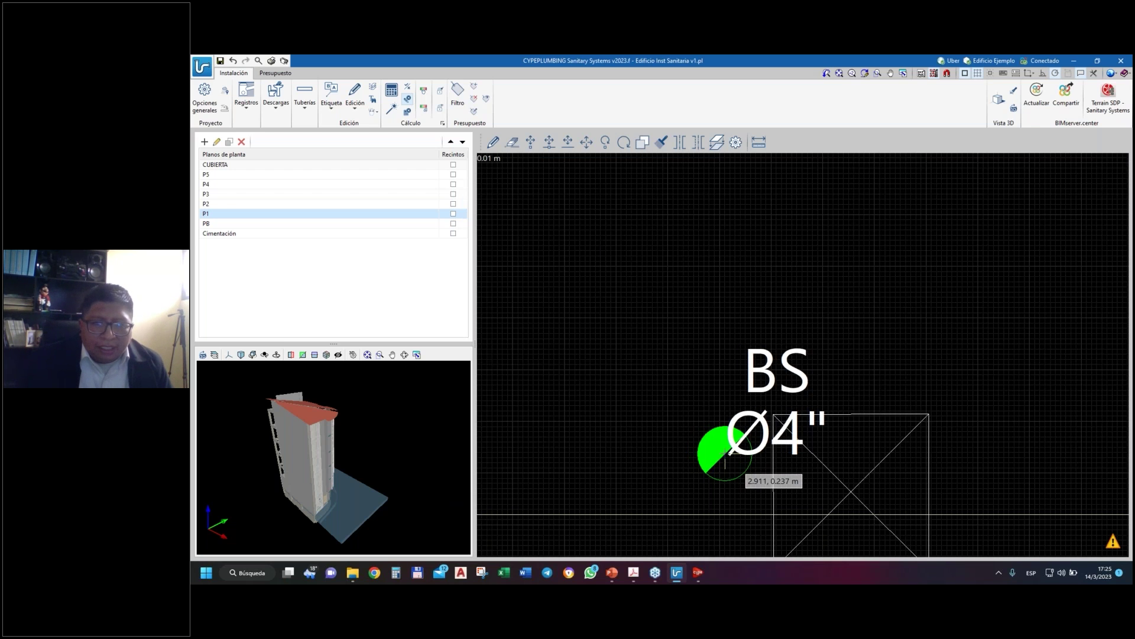
{"action": "left_click", "coordinate": [727, 458]}
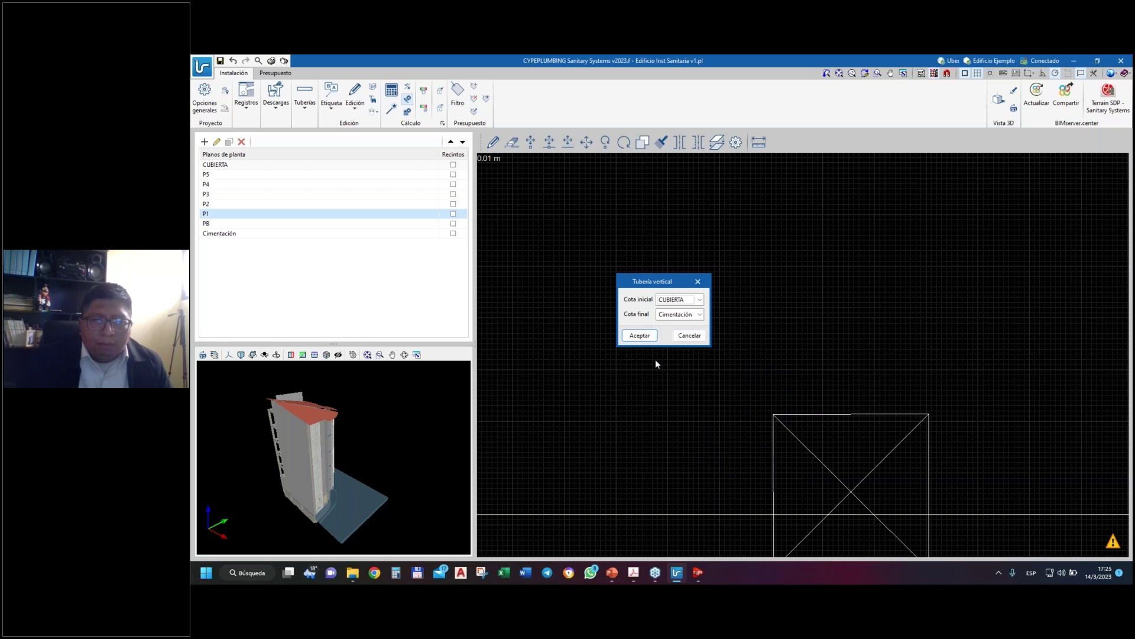
{"action": "left_click", "coordinate": [699, 314]}
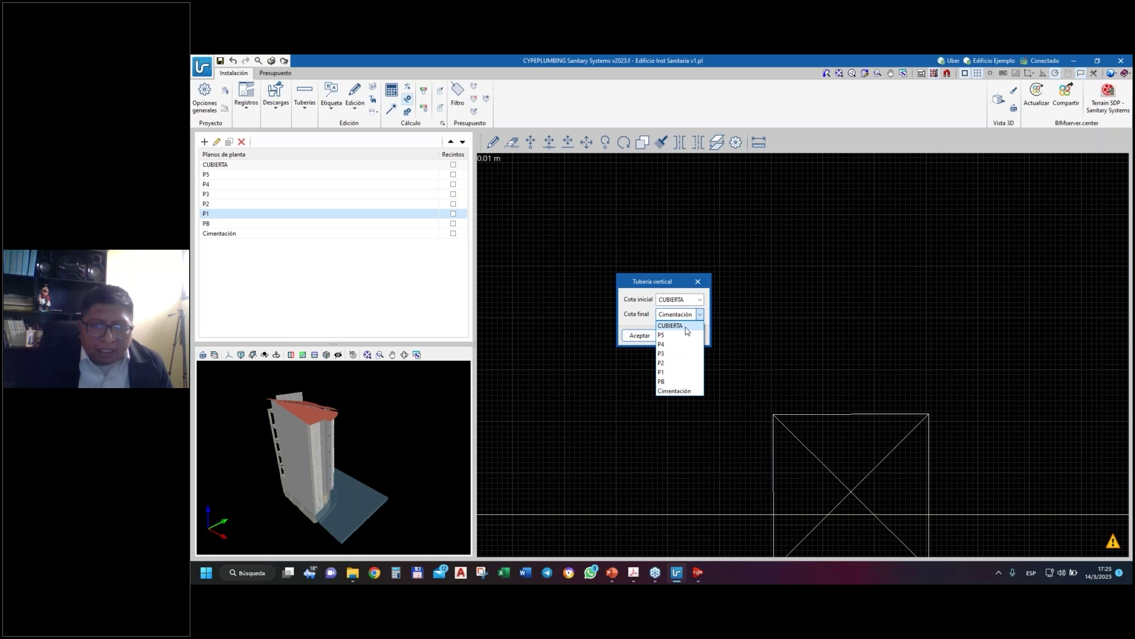
{"action": "left_click", "coordinate": [671, 381]}
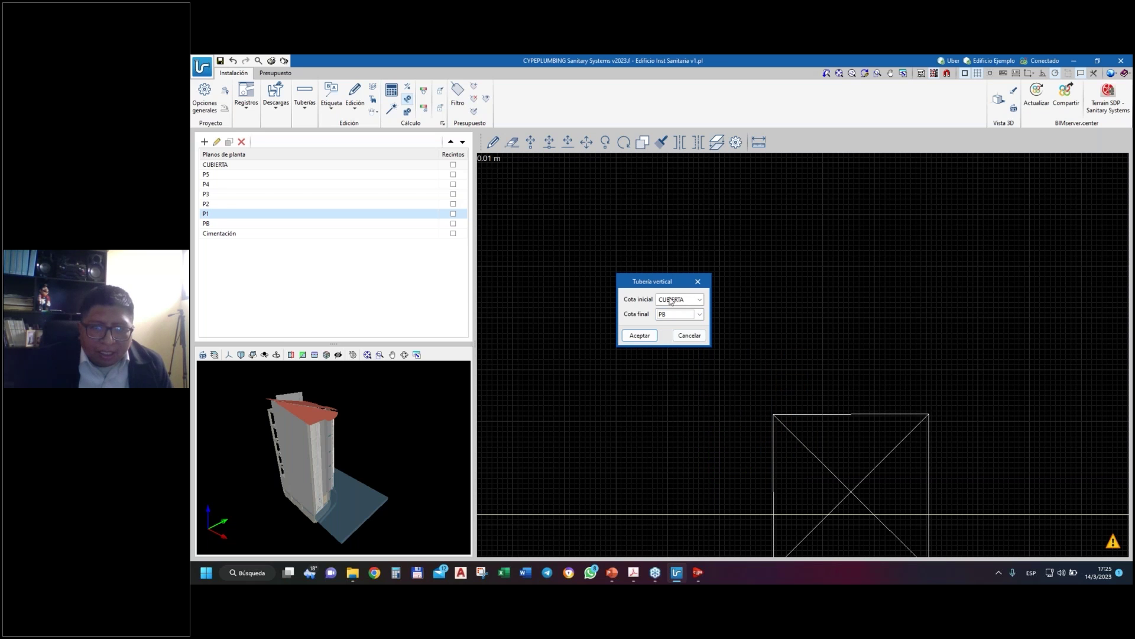
{"action": "left_click", "coordinate": [640, 336]}
- Place a second BS downpipe beside the kitchen corner column near the stove, running from CUBIERTA to PB
{"action": "scroll", "coordinate": [686, 467], "scroll_direction": "up", "scroll_amount": 5}
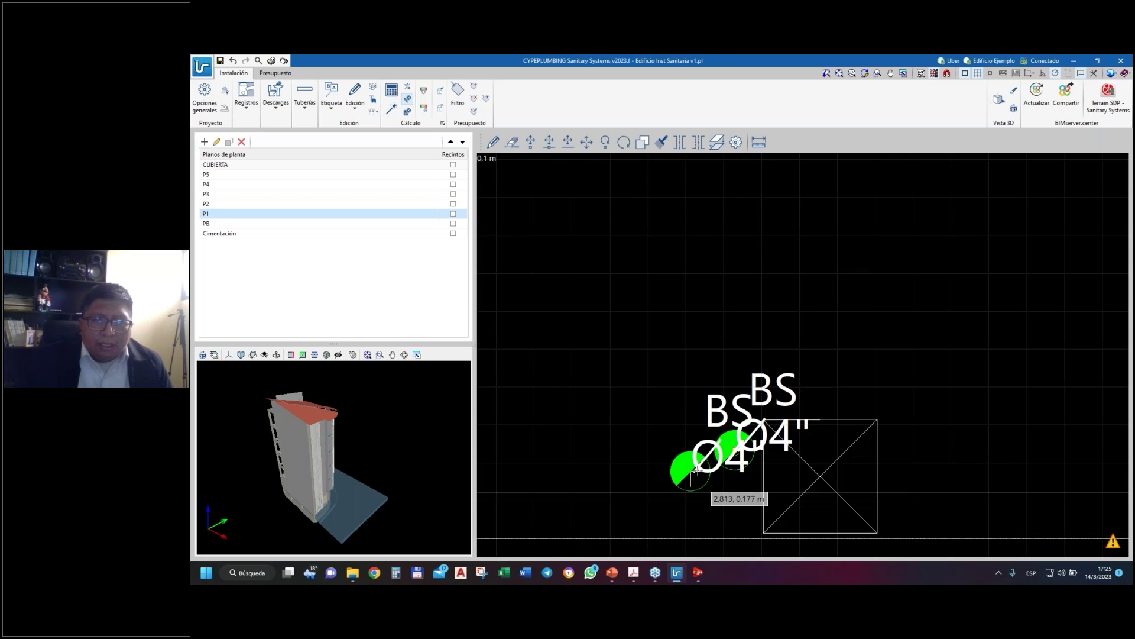
{"action": "scroll", "coordinate": [689, 473], "scroll_direction": "down", "scroll_amount": 3}
{"action": "scroll", "coordinate": [706, 337], "scroll_direction": "up", "scroll_amount": 5}
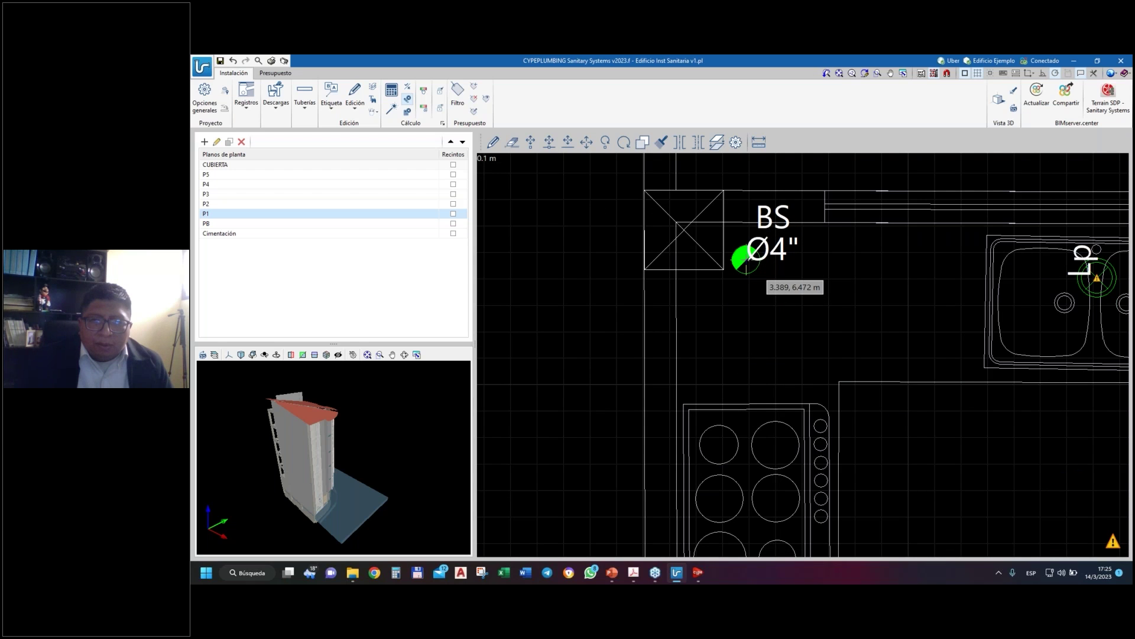
{"action": "left_click", "coordinate": [747, 260]}
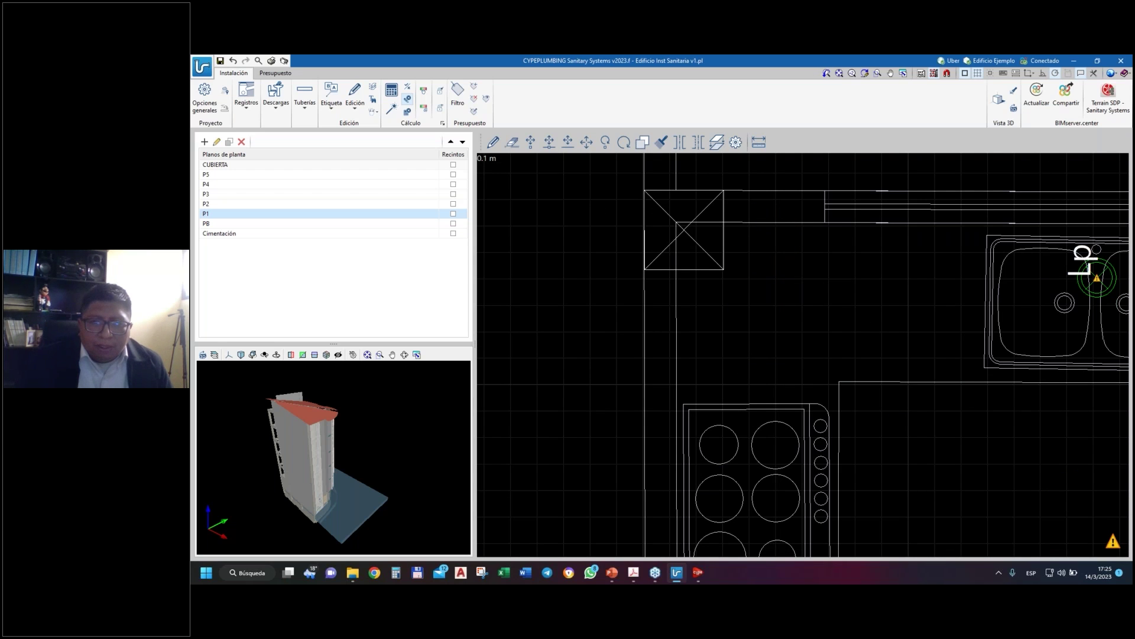
{"action": "left_click", "coordinate": [700, 314]}
{"action": "left_click", "coordinate": [679, 379]}
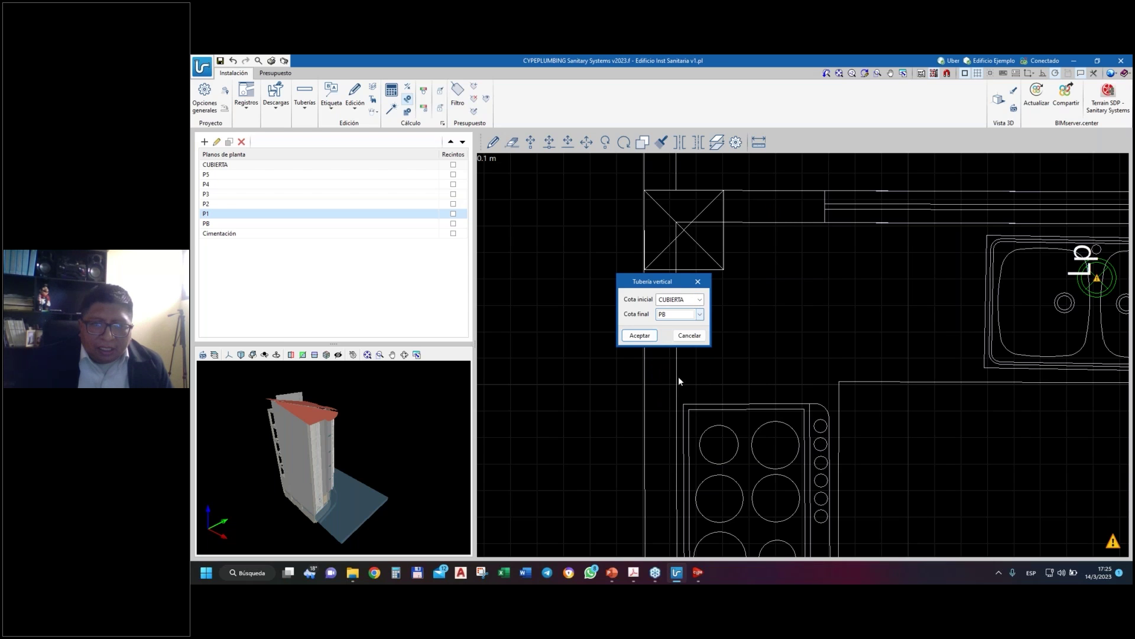
{"action": "left_click", "coordinate": [640, 335]}
- Start a horizontal wastewater pipe (Aguas residuales) with reference TP PVC and a nominal diameter of 106.8 mm
{"action": "scroll", "coordinate": [677, 311], "scroll_direction": "down", "scroll_amount": 3}
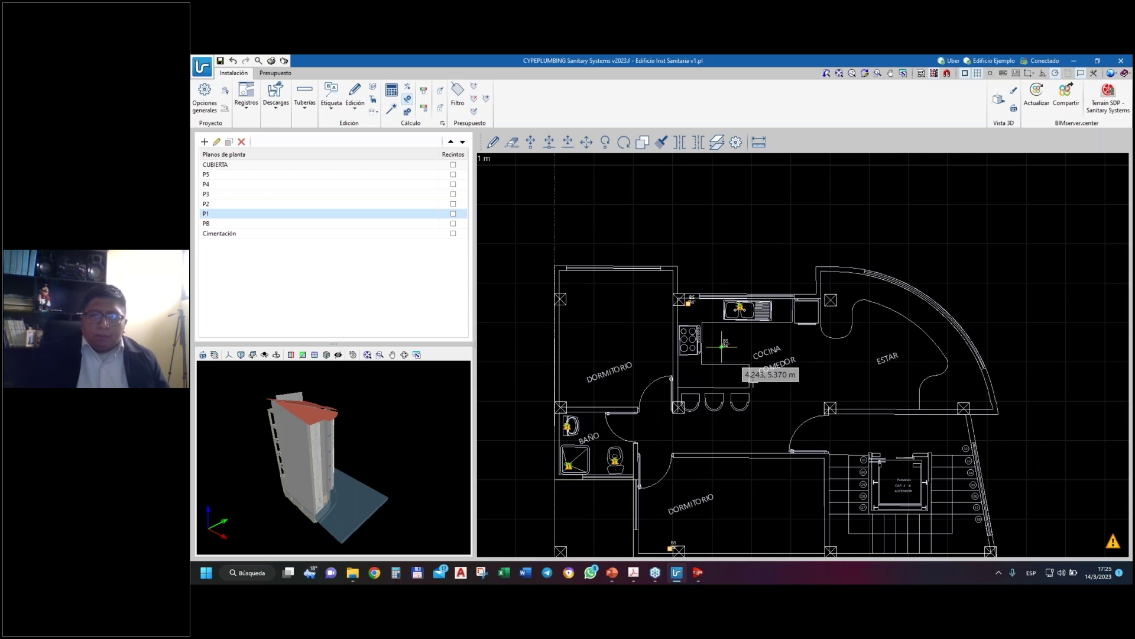
{"action": "scroll", "coordinate": [752, 375], "scroll_direction": "up", "scroll_amount": 6}
{"action": "scroll", "coordinate": [799, 342], "scroll_direction": "down", "scroll_amount": 4}
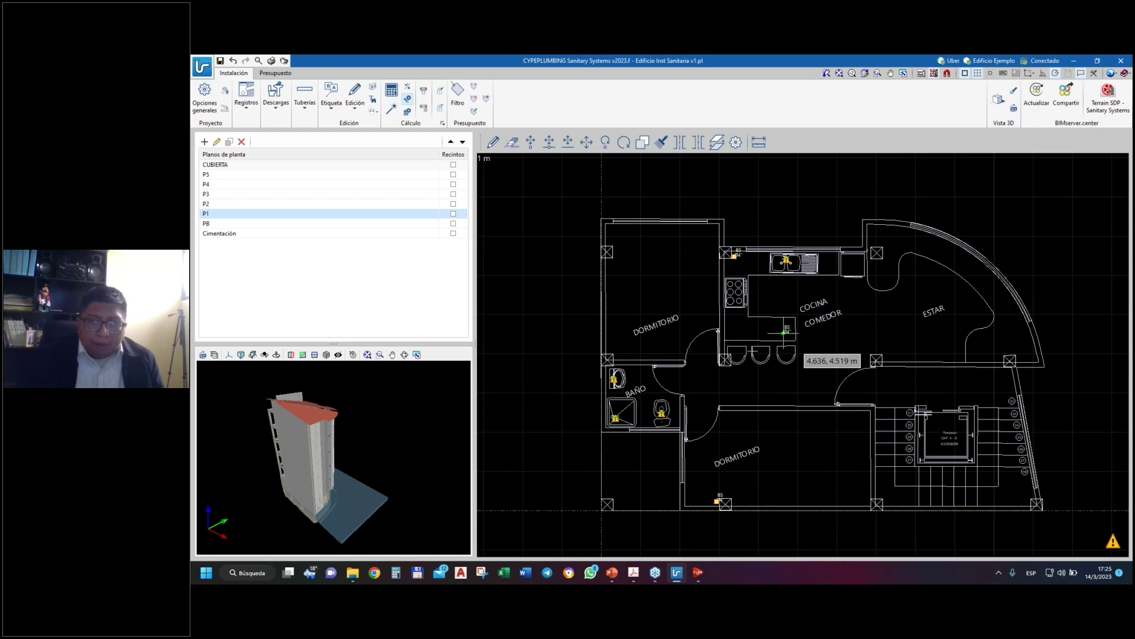
{"action": "scroll", "coordinate": [739, 373], "scroll_direction": "up", "scroll_amount": 4}
{"action": "scroll", "coordinate": [738, 366], "scroll_direction": "down", "scroll_amount": 3}
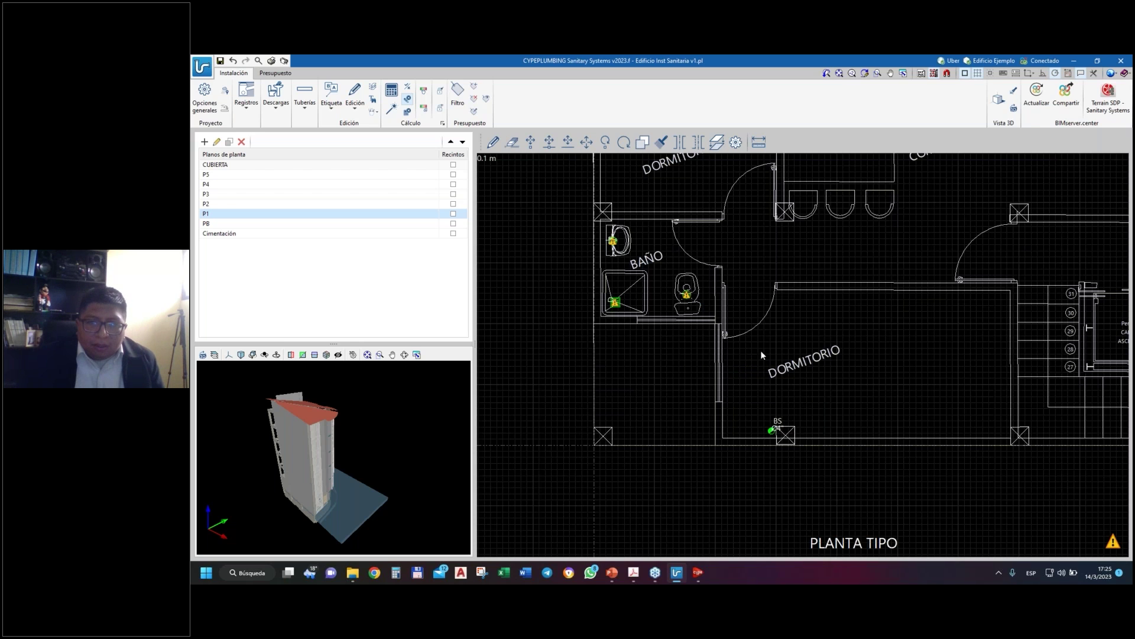
{"action": "scroll", "coordinate": [718, 299], "scroll_direction": "up", "scroll_amount": 4}
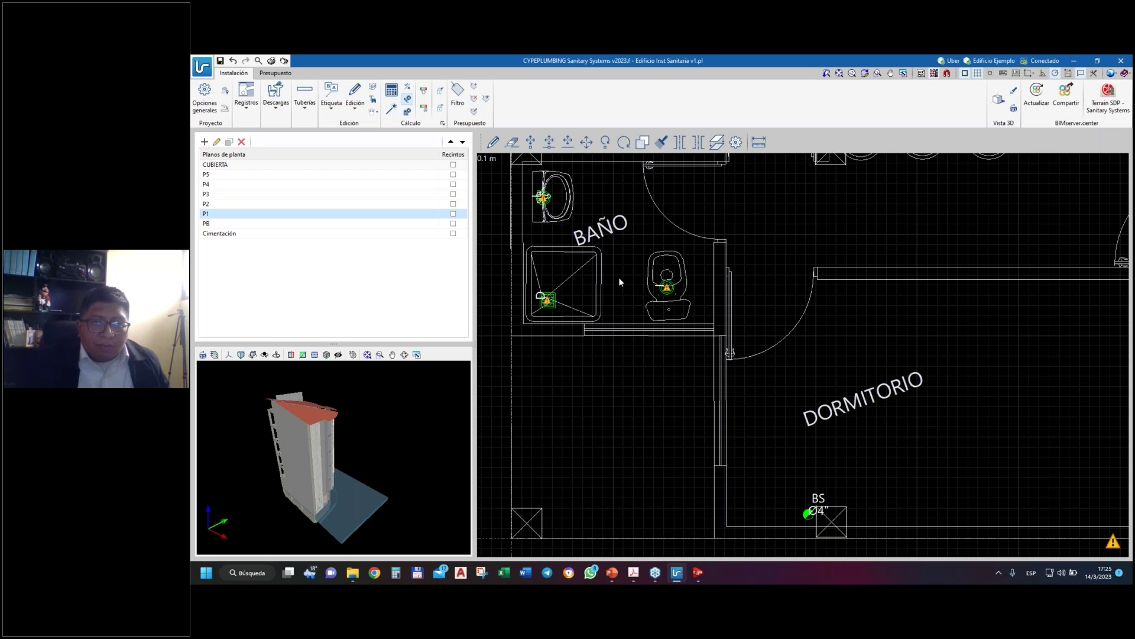
{"action": "left_click", "coordinate": [304, 94]}
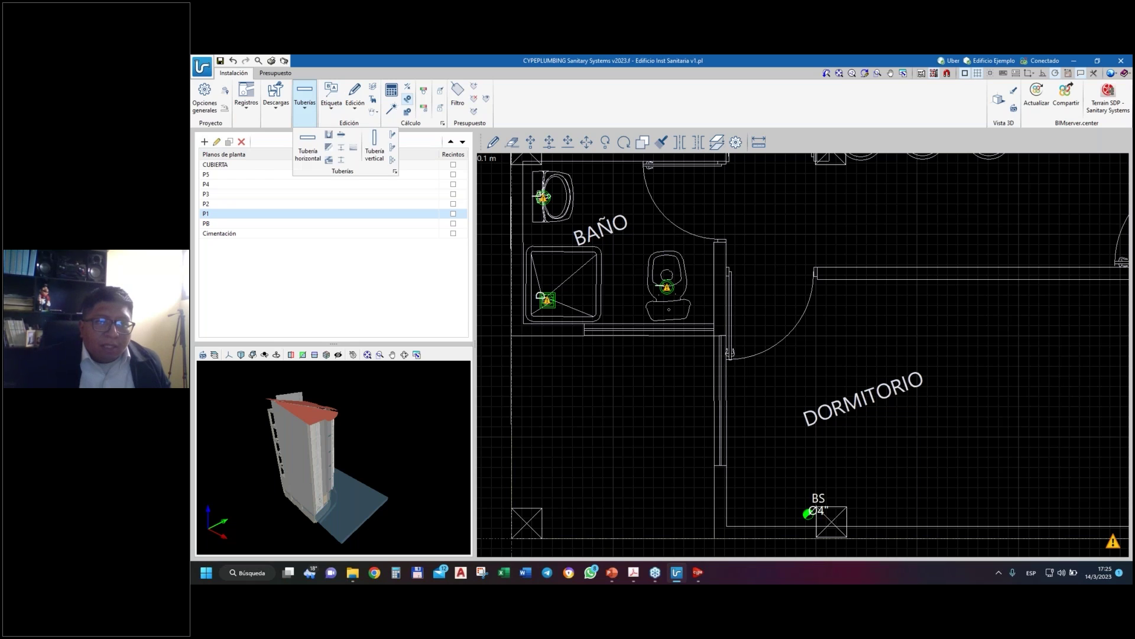
{"action": "left_click", "coordinate": [312, 150]}
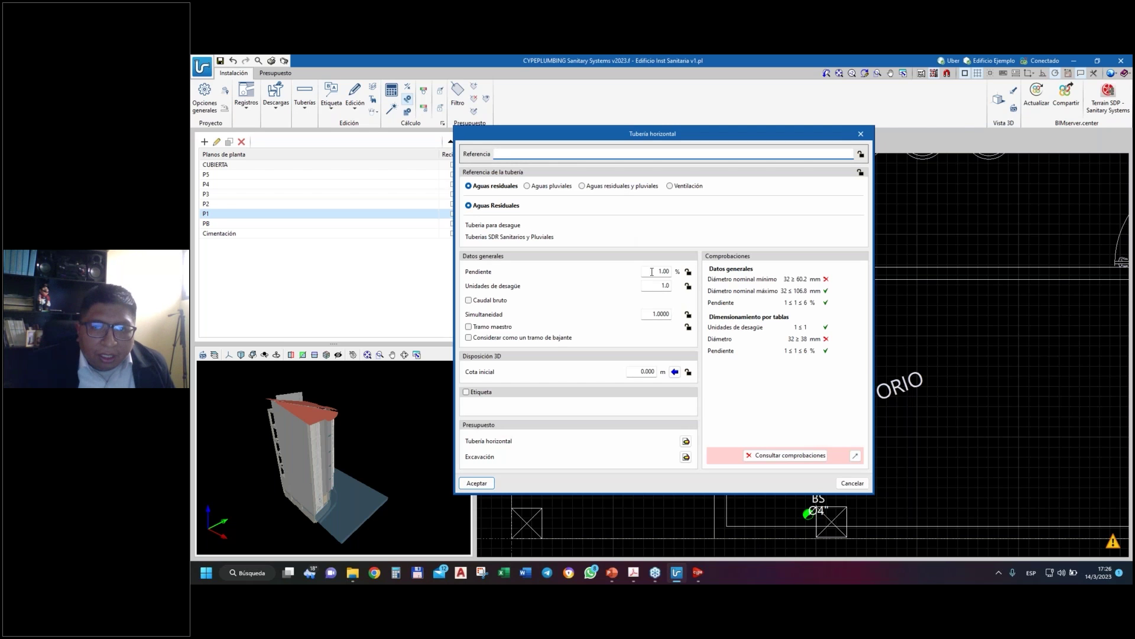
{"action": "left_click", "coordinate": [530, 187]}
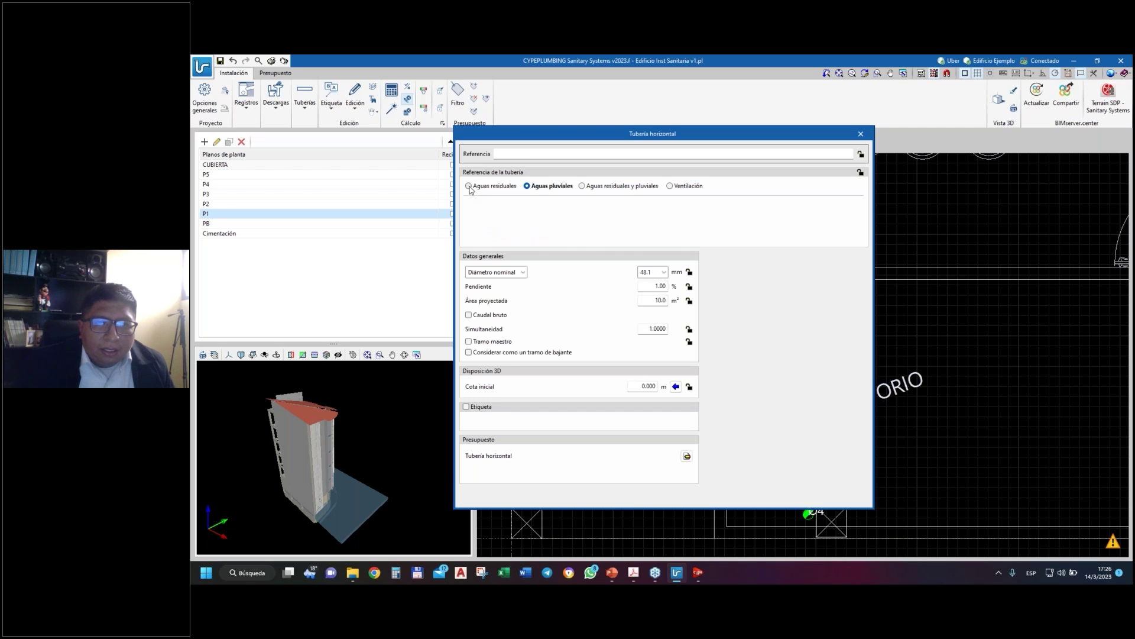
{"action": "left_click", "coordinate": [469, 186]}
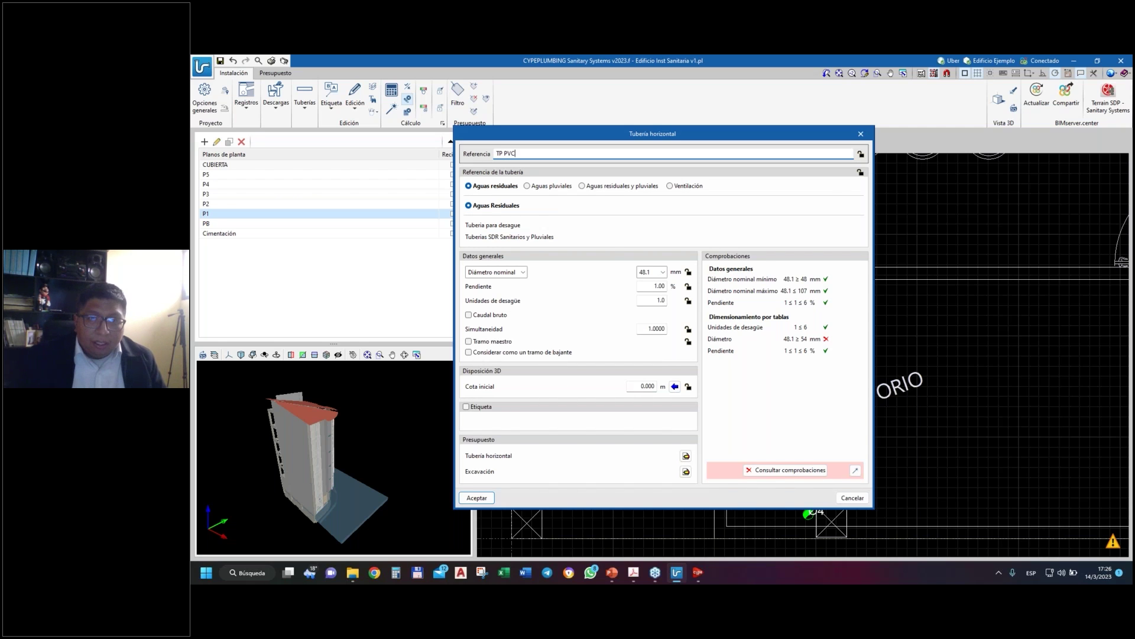
{"action": "left_click", "coordinate": [660, 273]}
{"action": "left_click", "coordinate": [663, 312]}
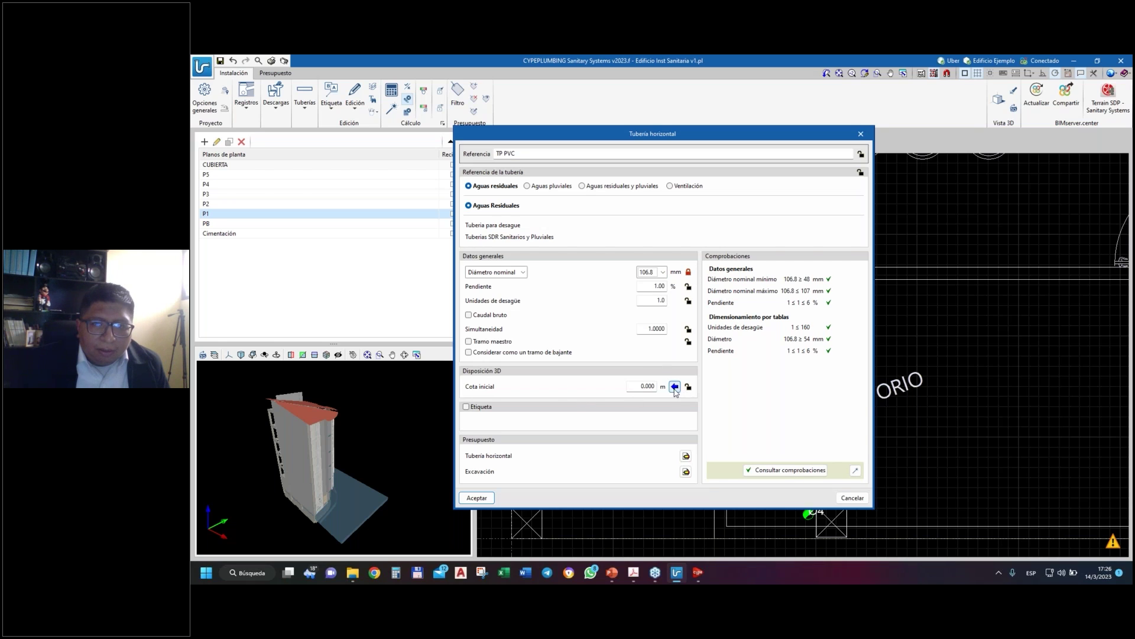
- Set and lock the horizontal pipe's initial level at -0.35 m, and enable its label without the Cota entry
{"action": "left_click", "coordinate": [644, 386]}
{"action": "type", "text": "-0.35"}
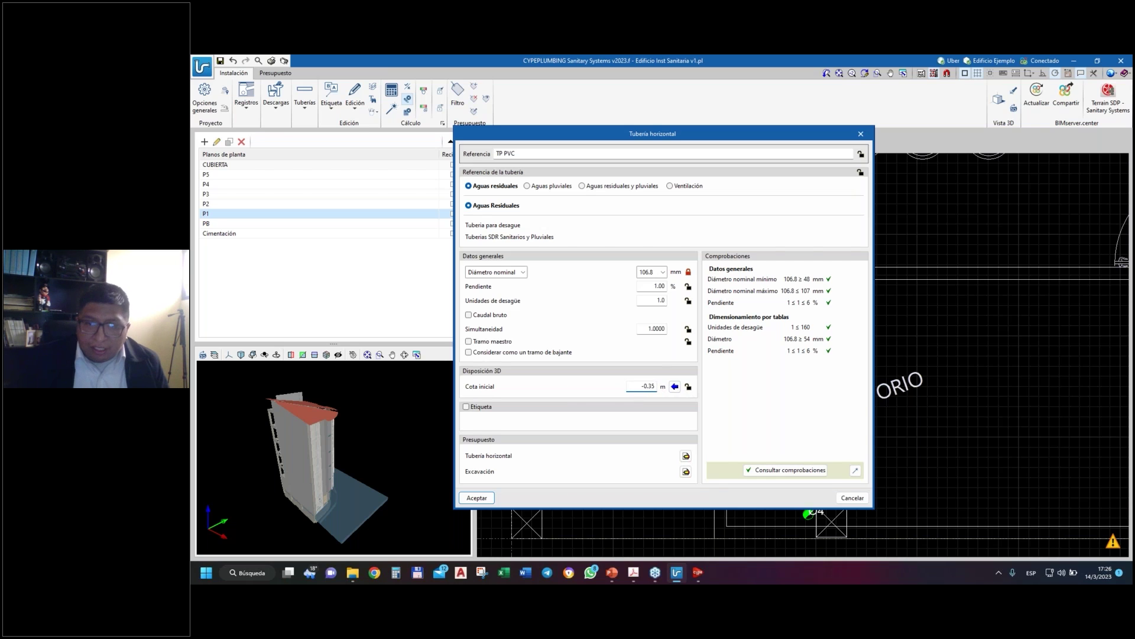
{"action": "left_click", "coordinate": [689, 387]}
{"action": "left_click", "coordinate": [466, 406]}
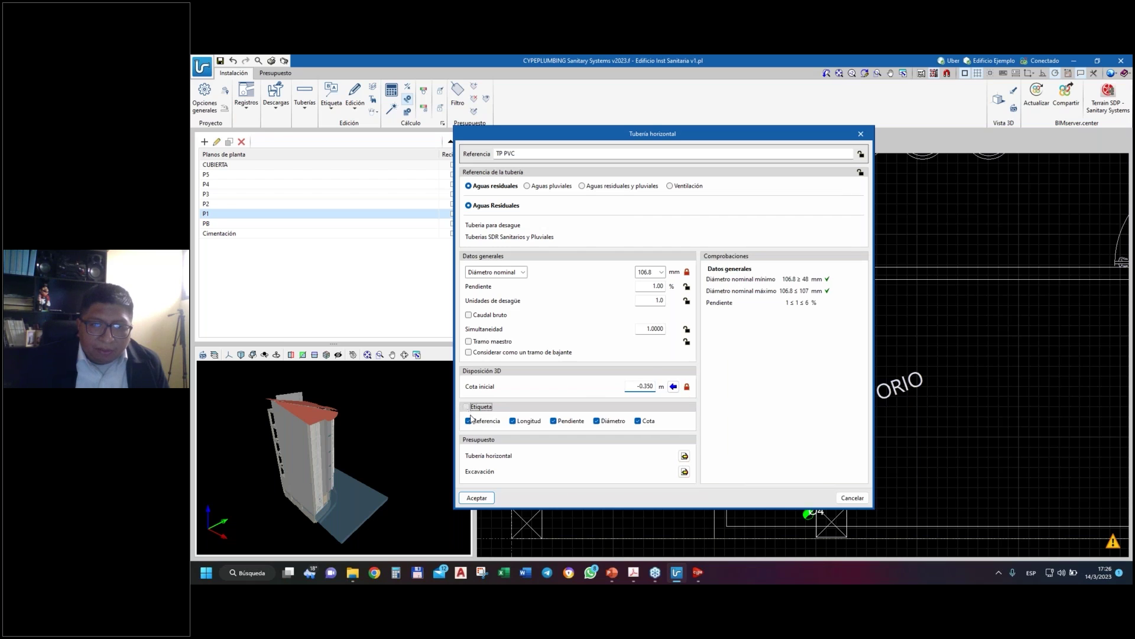
{"action": "left_click", "coordinate": [638, 421]}
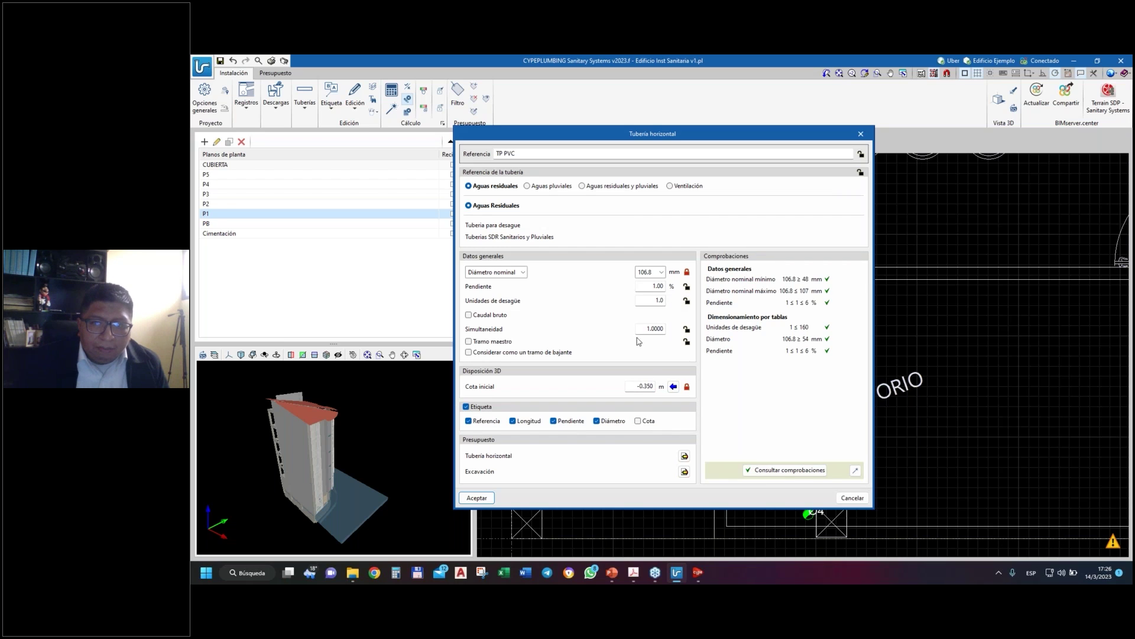
- Set the horizontal pipe as Tramo maestro and draw it from the toilet discharge, bending beside the bathroom wall, to the lower bedroom's BS downpipe
{"action": "left_click", "coordinate": [468, 342]}
{"action": "left_click", "coordinate": [486, 498]}
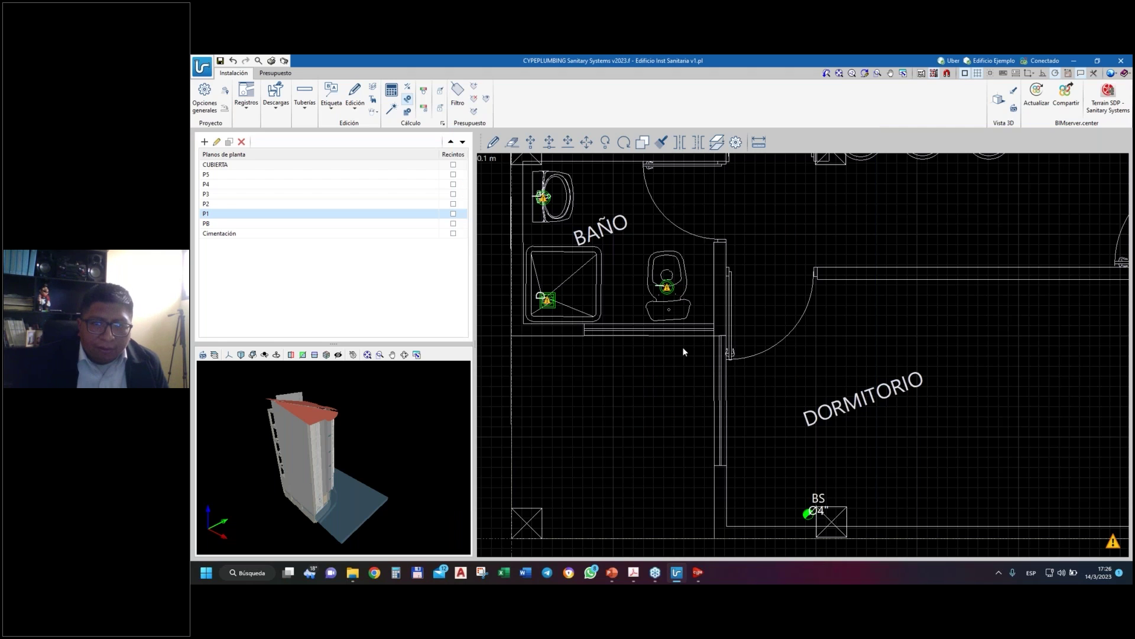
{"action": "left_click", "coordinate": [667, 287]}
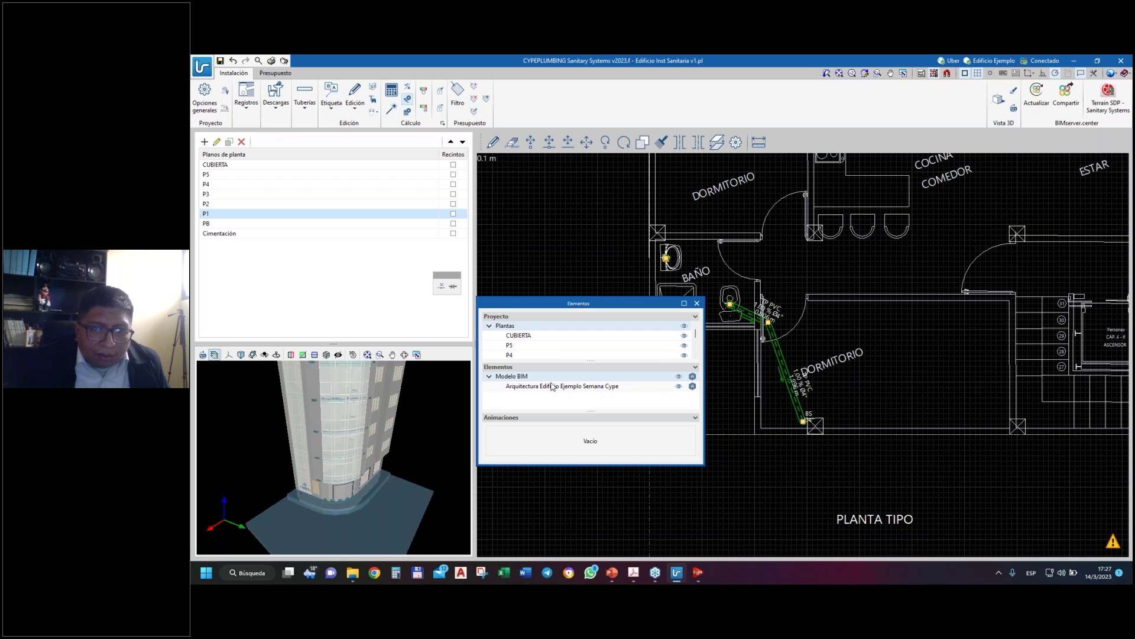
- Make the architecture BIM model transparent in the 3D view and inspect the horizontal pipe run between the toilet and the downpipe
{"action": "left_click", "coordinate": [565, 386]}
{"action": "scroll", "coordinate": [378, 473], "scroll_direction": "up", "scroll_amount": 6}
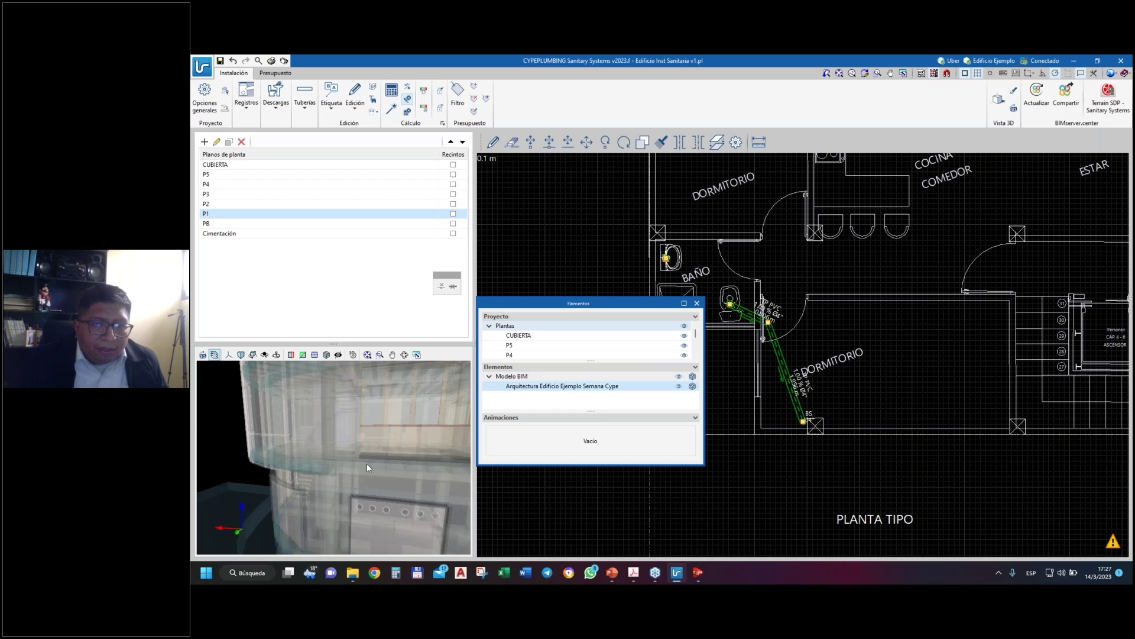
{"action": "middle_click_drag", "start_coordinate": [367, 468], "coordinate": [302, 470]}
{"action": "scroll", "coordinate": [302, 470], "scroll_direction": "up", "scroll_amount": 5}
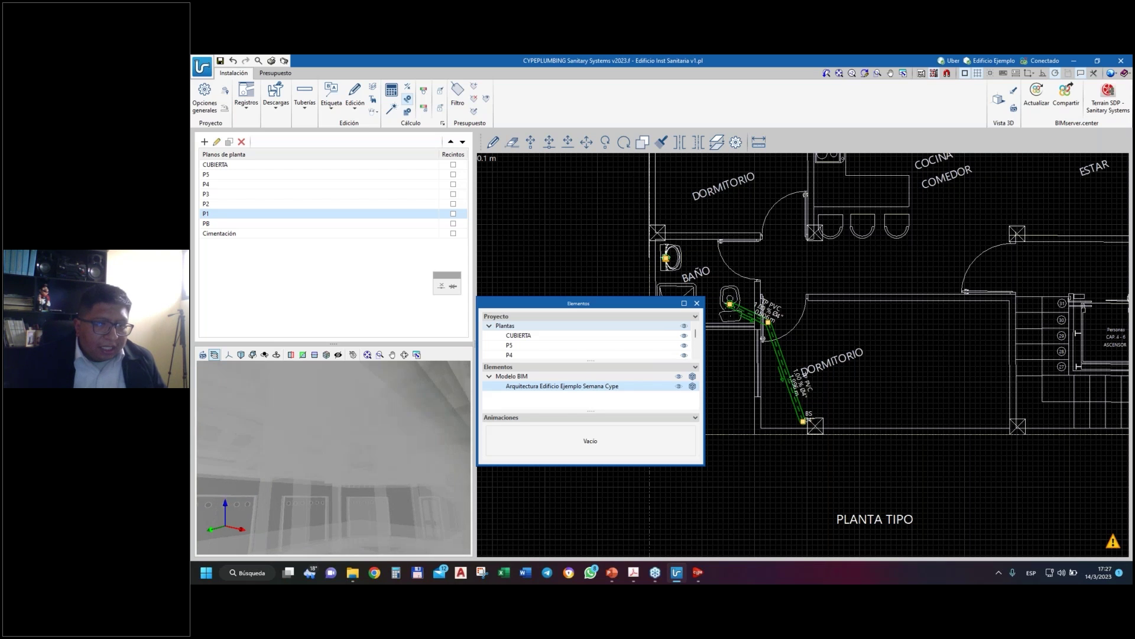
{"action": "scroll", "coordinate": [317, 506], "scroll_direction": "up", "scroll_amount": 5}
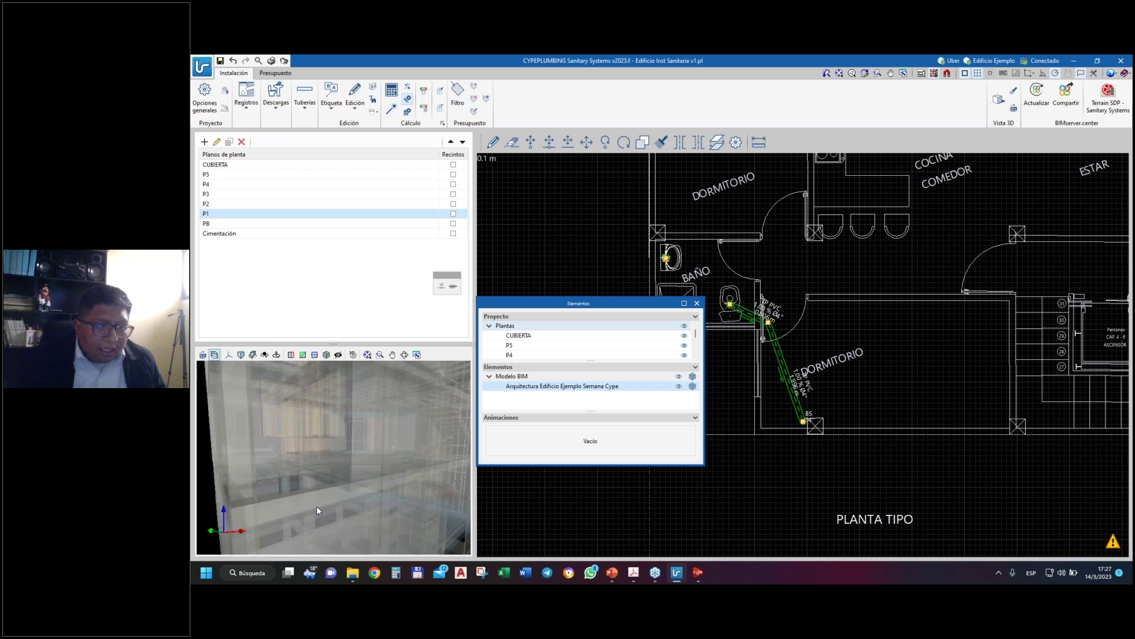
{"action": "scroll", "coordinate": [317, 506], "scroll_direction": "up", "scroll_amount": 3}
{"action": "left_click", "coordinate": [203, 354]}
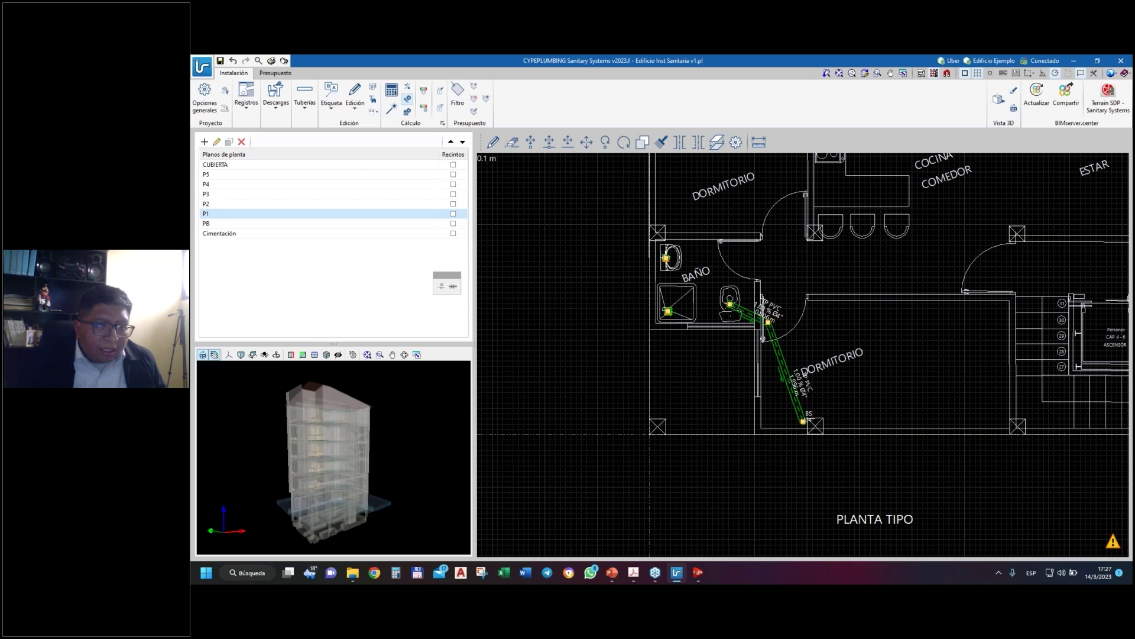
{"action": "scroll", "coordinate": [324, 514], "scroll_direction": "up", "scroll_amount": 8}
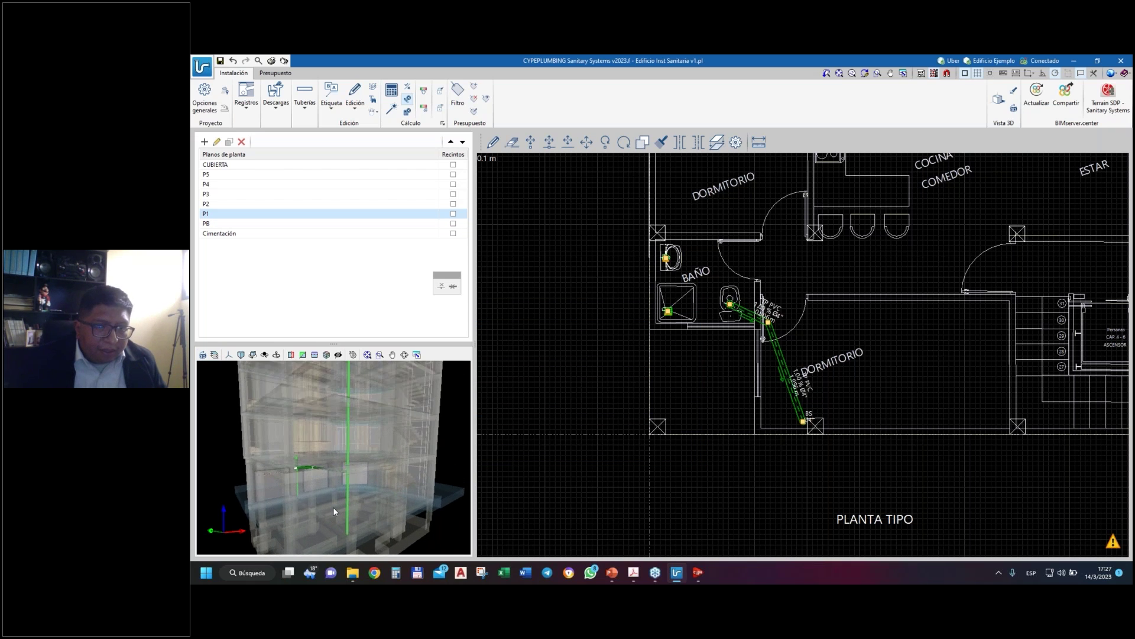
{"action": "middle_click_drag", "start_coordinate": [222, 453], "coordinate": [285, 446]}
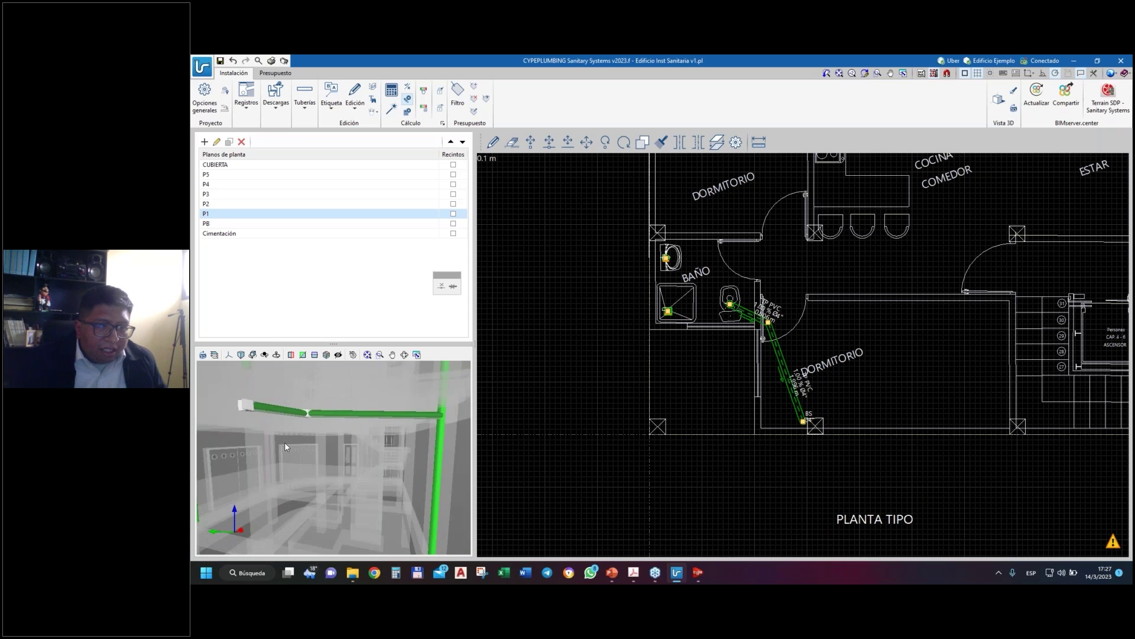
{"action": "middle_click_drag", "start_coordinate": [369, 441], "coordinate": [343, 457]}
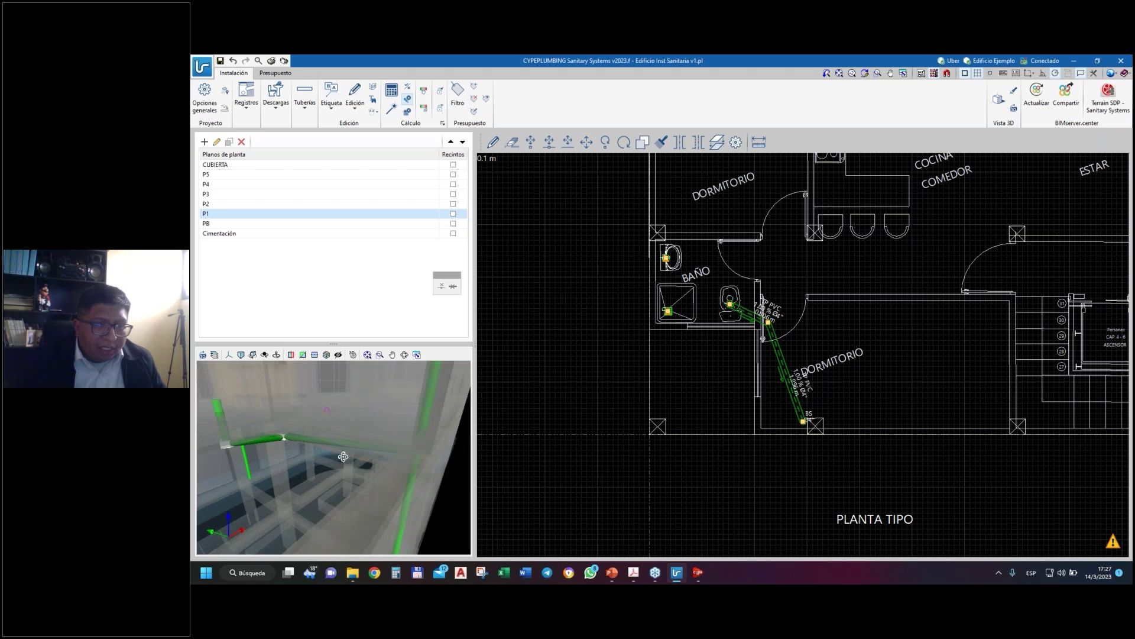
- Place an Rp discharge on the bathroom floor between the washbasin and the toilet
{"action": "scroll", "coordinate": [692, 322], "scroll_direction": "up", "scroll_amount": 2}
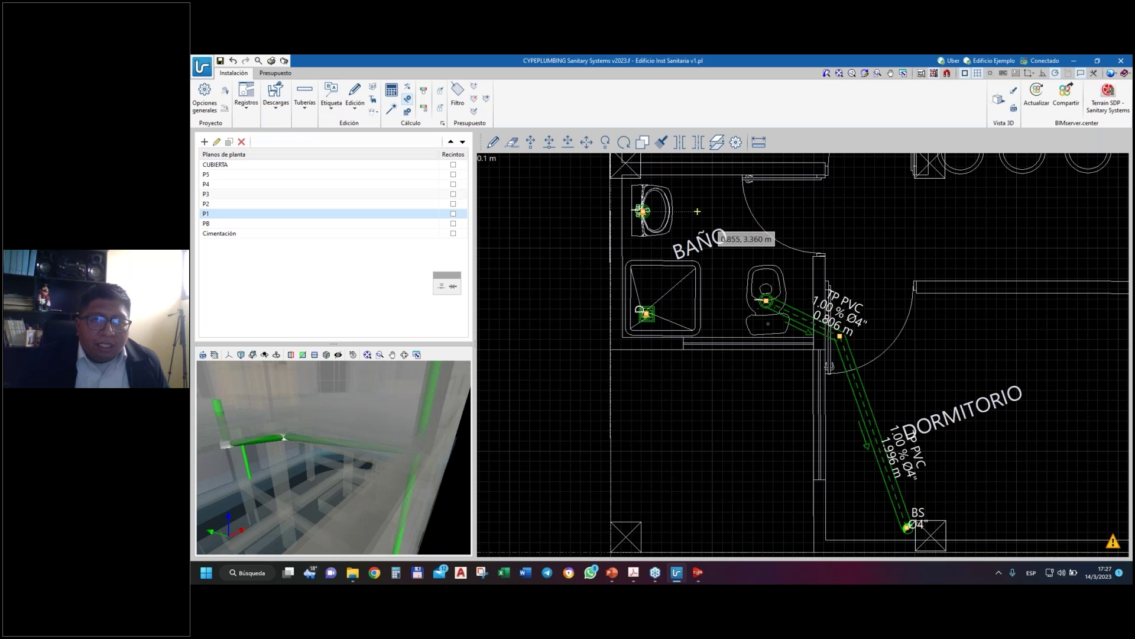
{"action": "left_click", "coordinate": [277, 106]}
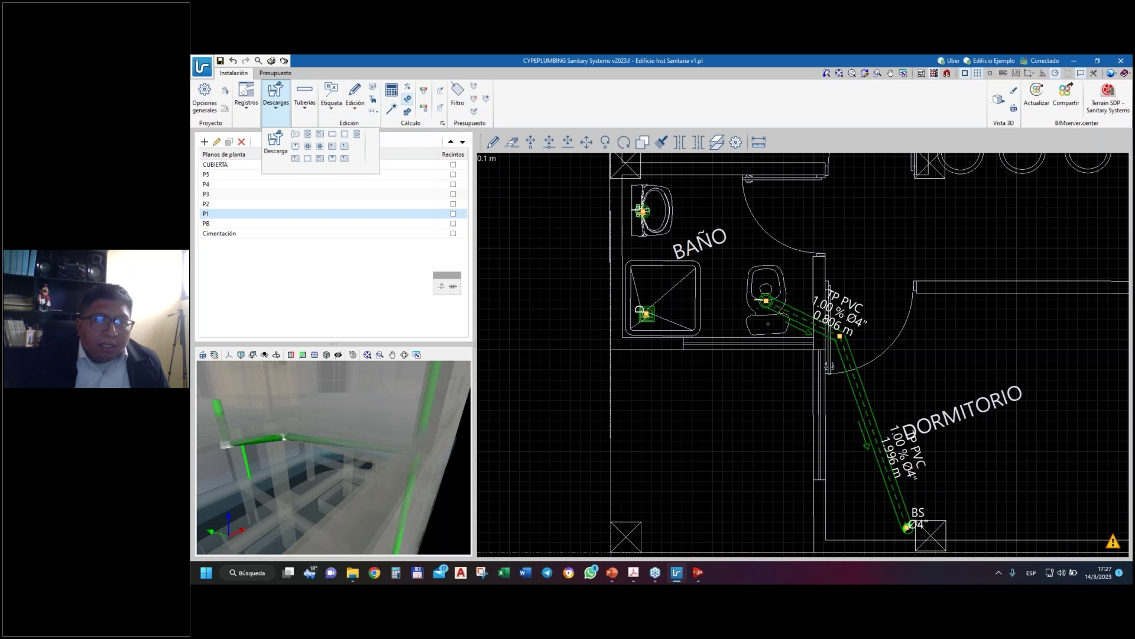
{"action": "left_click", "coordinate": [311, 150]}
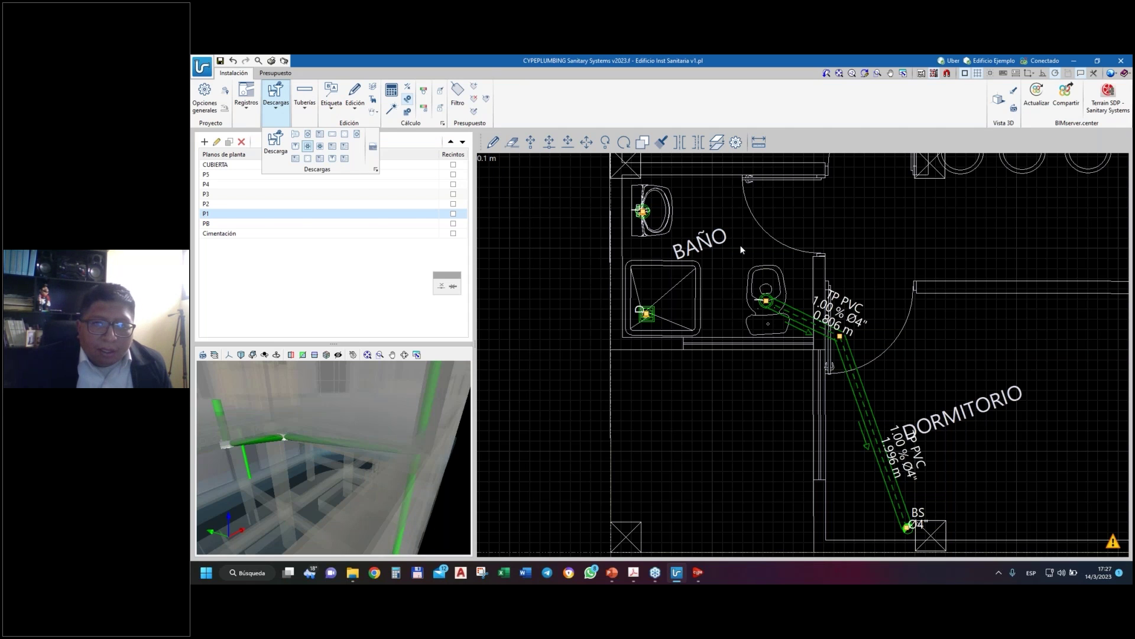
{"action": "left_click", "coordinate": [739, 248]}
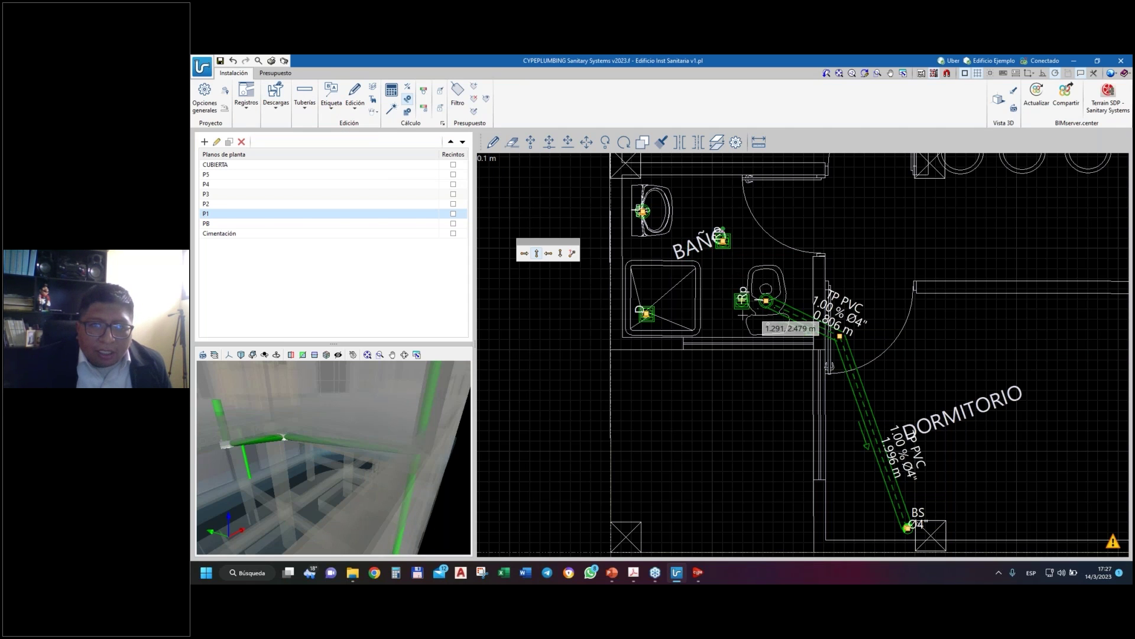
{"action": "scroll", "coordinate": [742, 328], "scroll_direction": "up", "scroll_amount": 2}
{"action": "scroll", "coordinate": [722, 341], "scroll_direction": "down", "scroll_amount": 3}
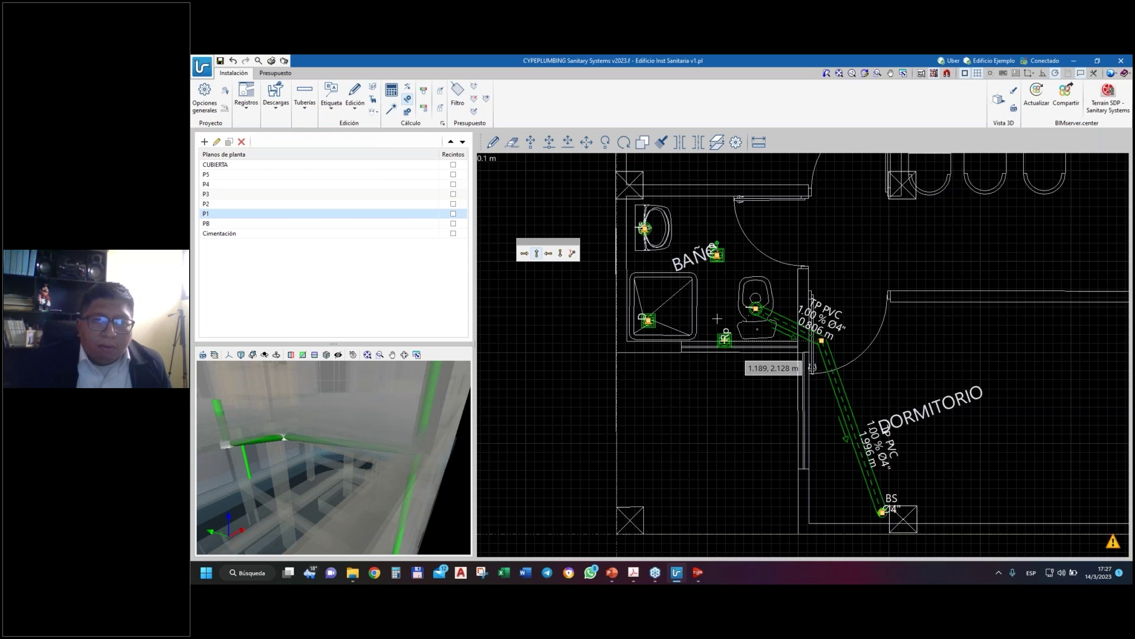
- Place an Arqueta of type Caja Interceptora de 6" de H=45cm, with its label enabled, between the shower and the toilet
{"action": "scroll", "coordinate": [717, 318], "scroll_direction": "up", "scroll_amount": 2}
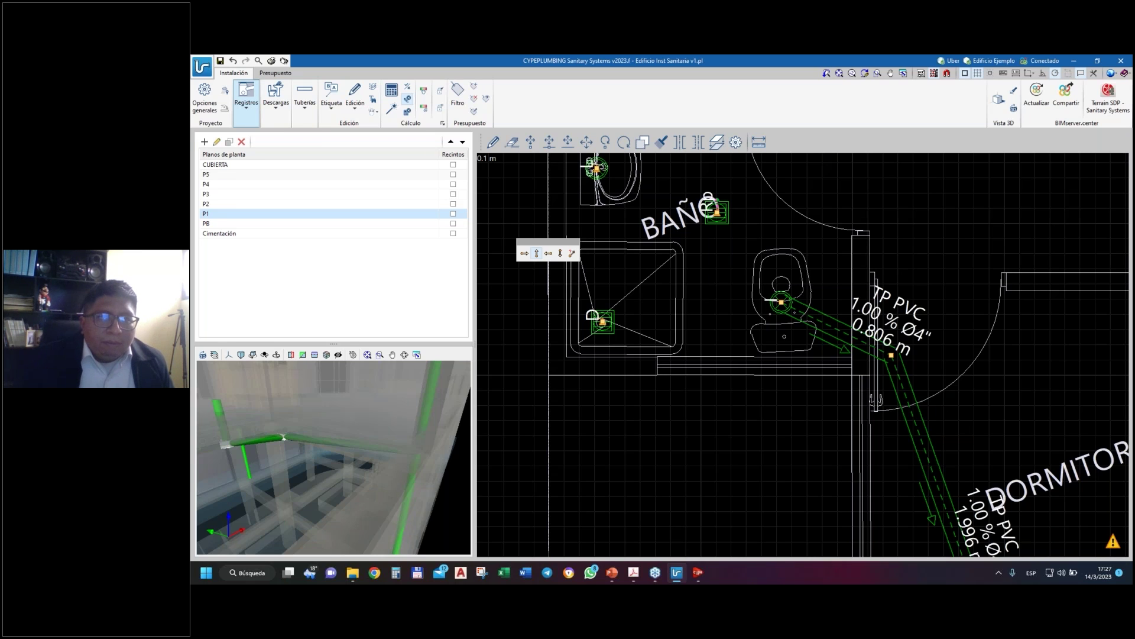
{"action": "left_click", "coordinate": [246, 107]}
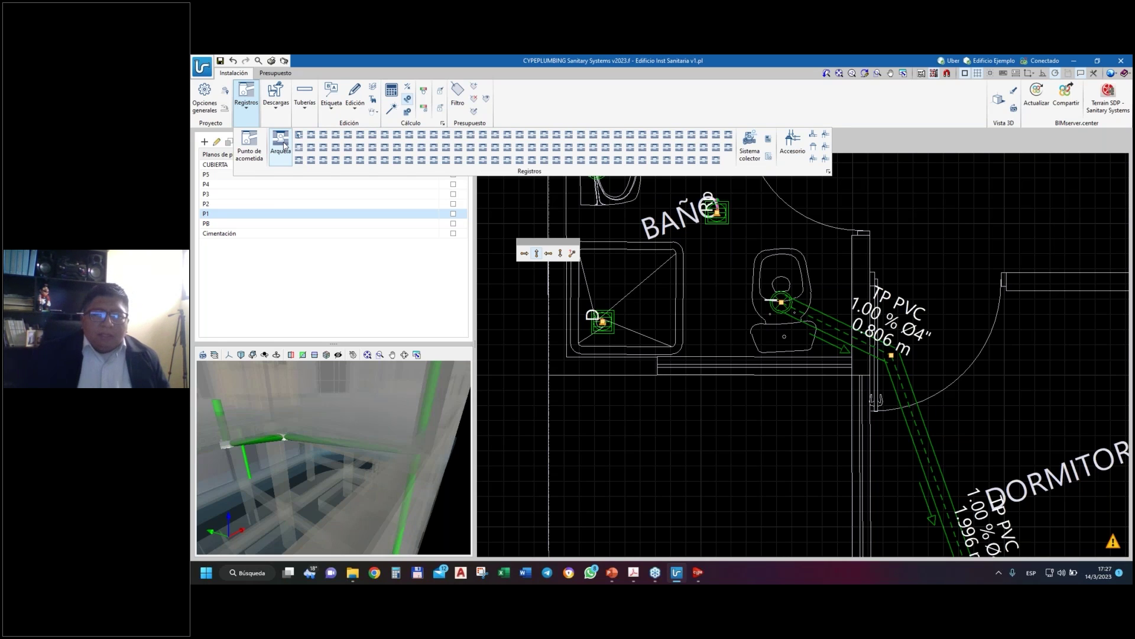
{"action": "left_click", "coordinate": [281, 144]}
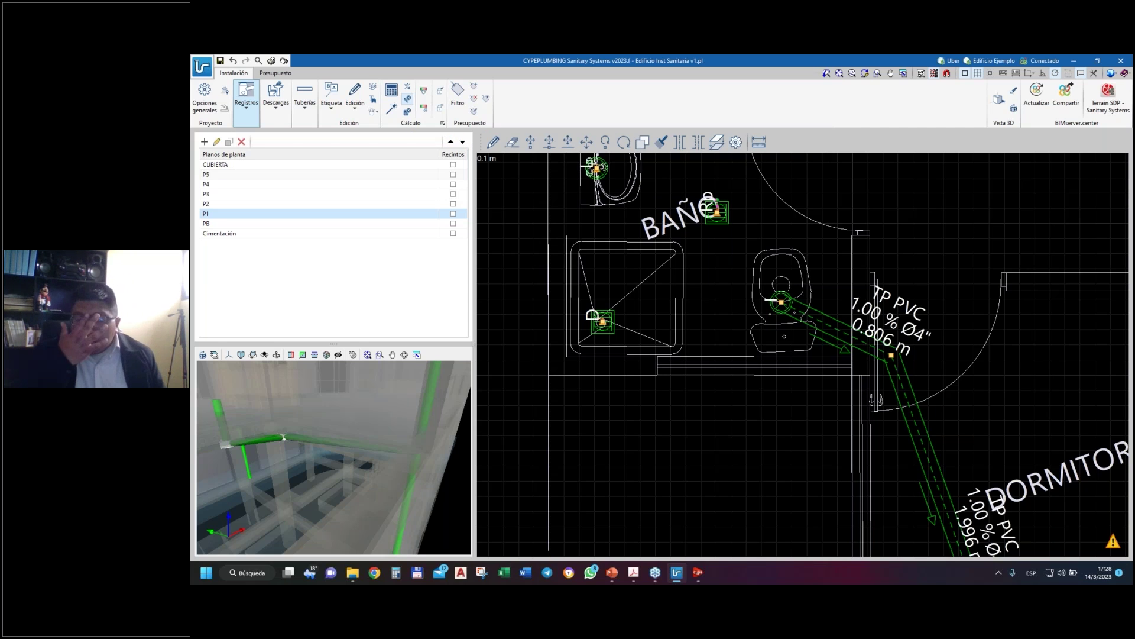
{"action": "left_click", "coordinate": [658, 279]}
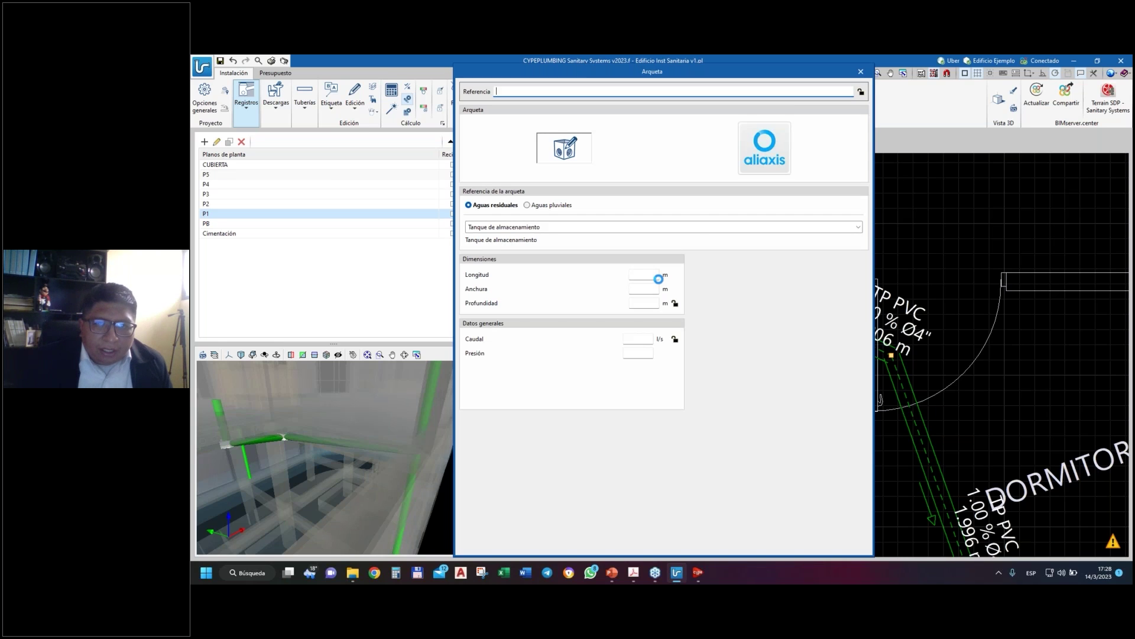
{"action": "left_click", "coordinate": [662, 227]}
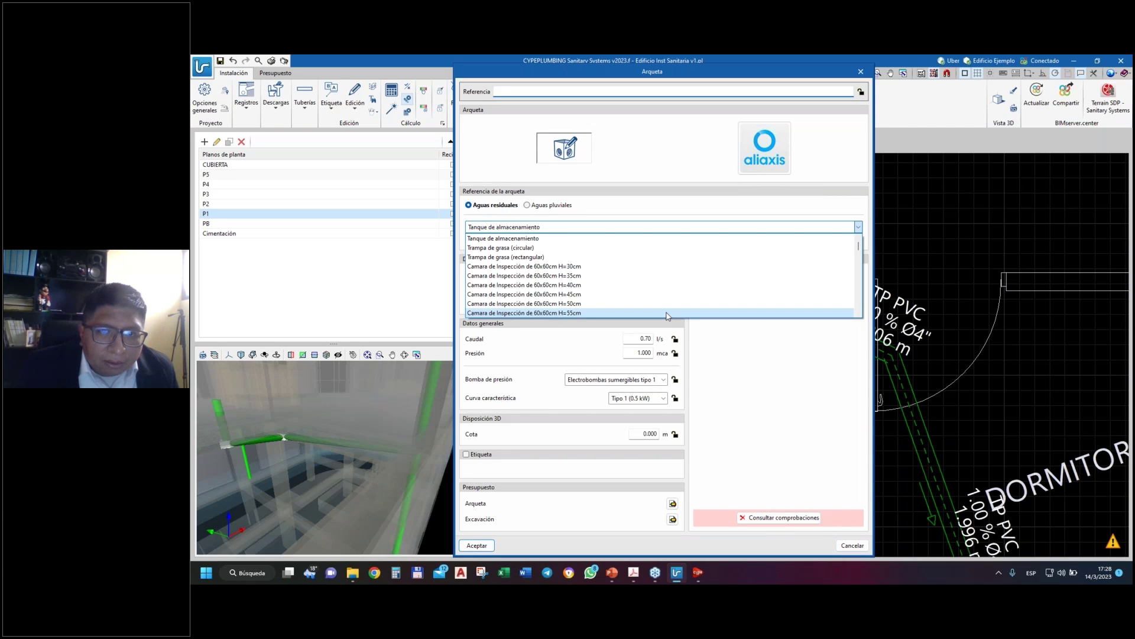
{"action": "scroll", "coordinate": [613, 275], "scroll_direction": "down", "scroll_amount": 6}
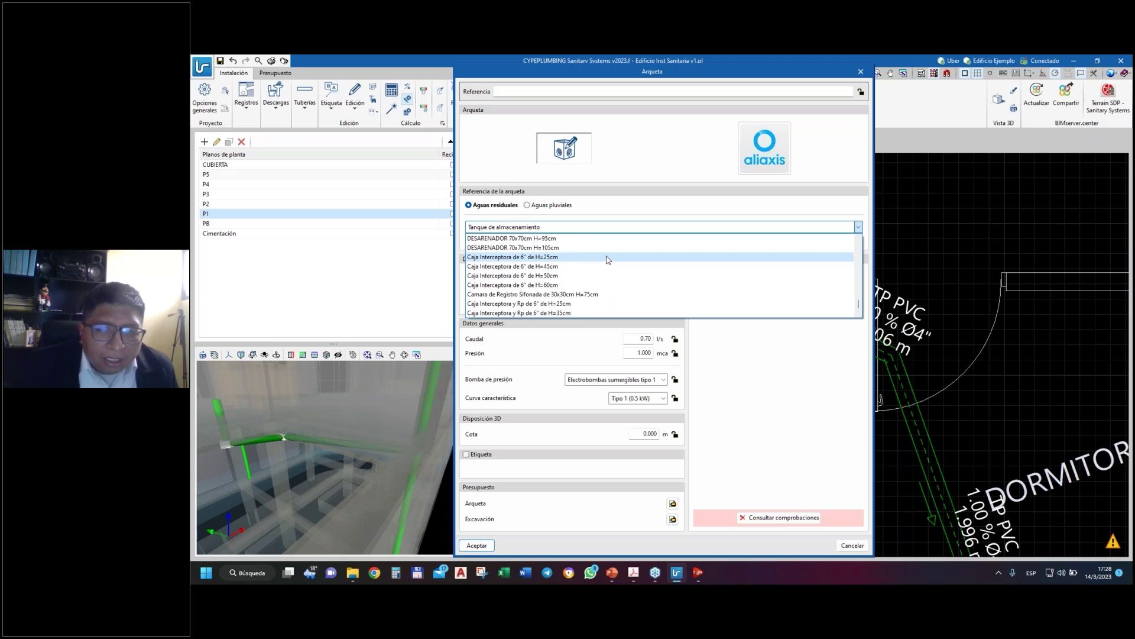
{"action": "left_click", "coordinate": [565, 266]}
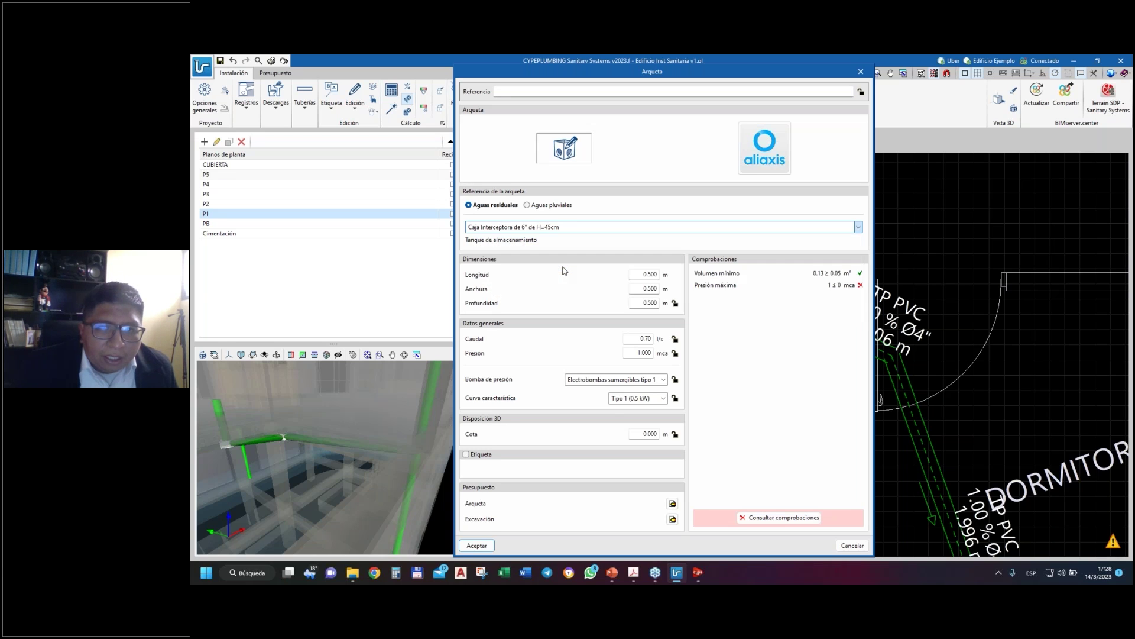
{"action": "left_click", "coordinate": [466, 295]}
{"action": "left_click", "coordinate": [465, 295]}
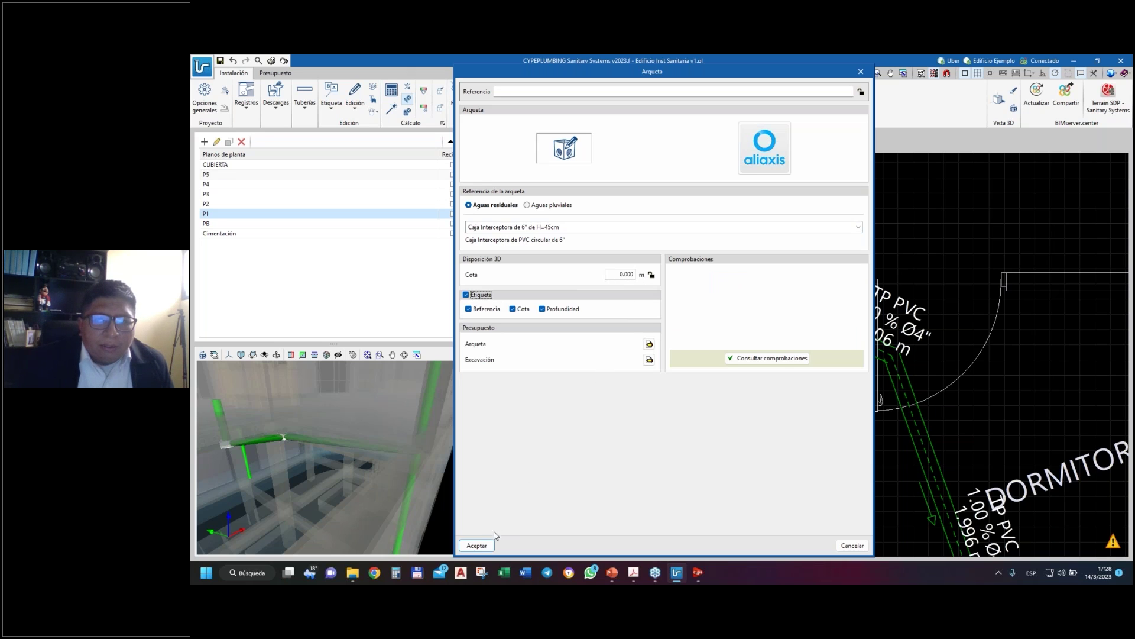
{"action": "left_click", "coordinate": [477, 544]}
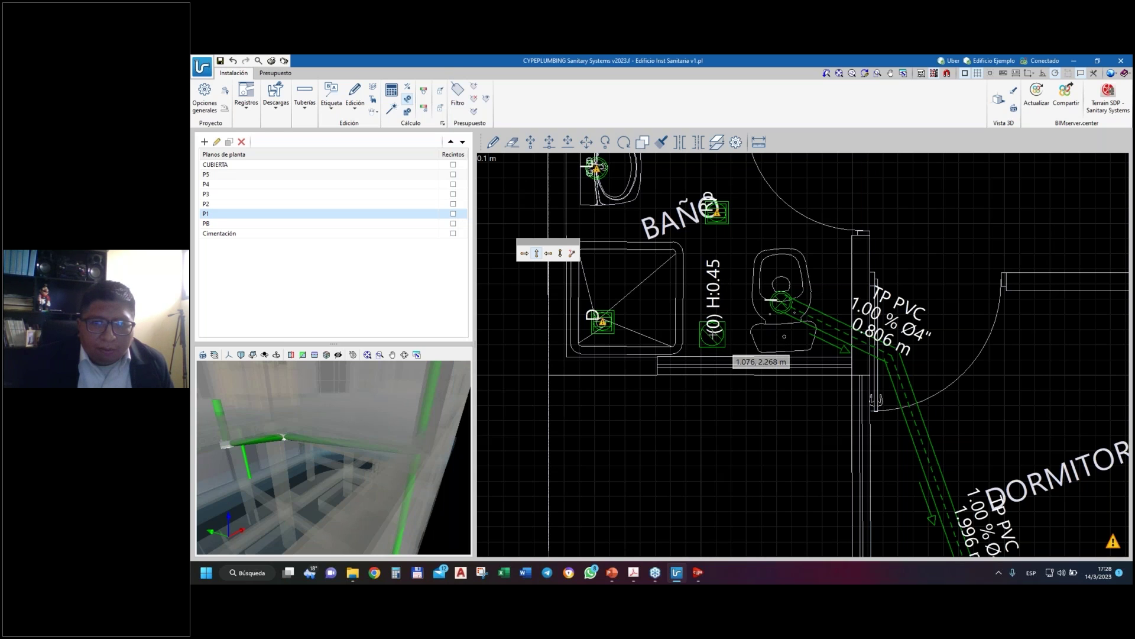
- Change the next Arqueta for the kitchen sink to the type Trampa de grasa segun NB(rectangular)
{"action": "scroll", "coordinate": [739, 325], "scroll_direction": "down", "scroll_amount": 5}
{"action": "scroll", "coordinate": [725, 304], "scroll_direction": "up", "scroll_amount": 5}
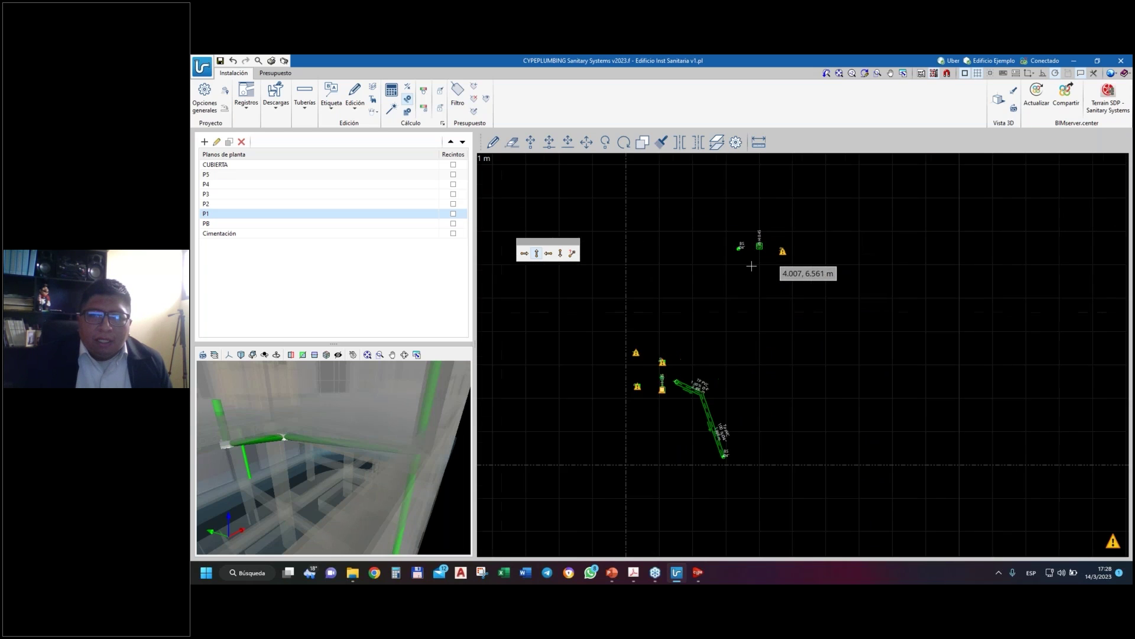
{"action": "scroll", "coordinate": [782, 243], "scroll_direction": "up", "scroll_amount": 1}
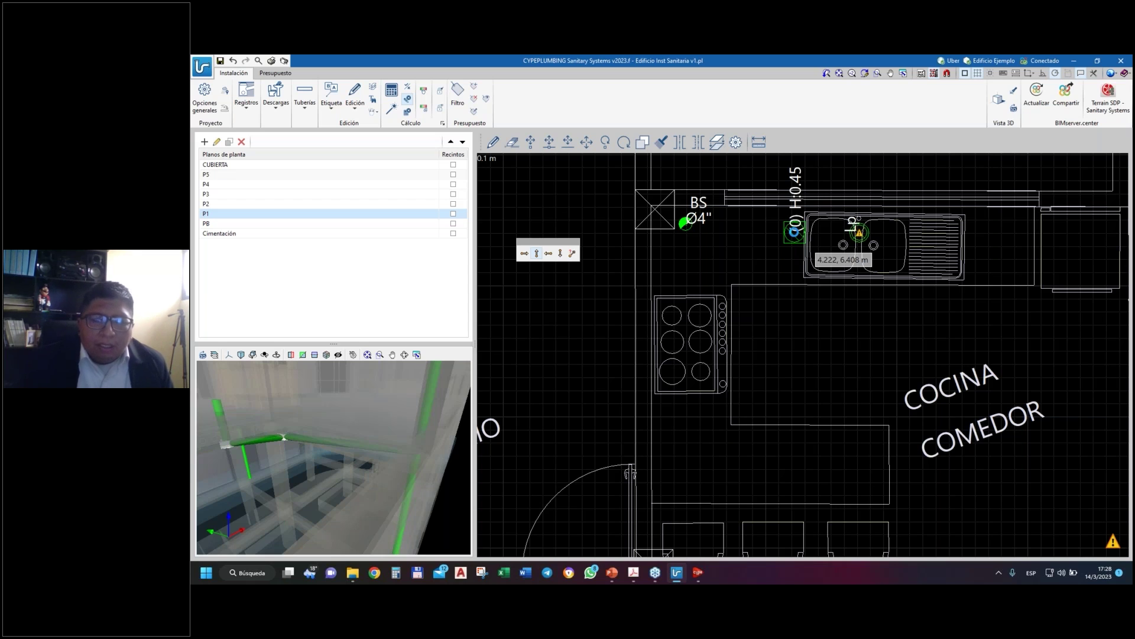
{"action": "left_click", "coordinate": [859, 232]}
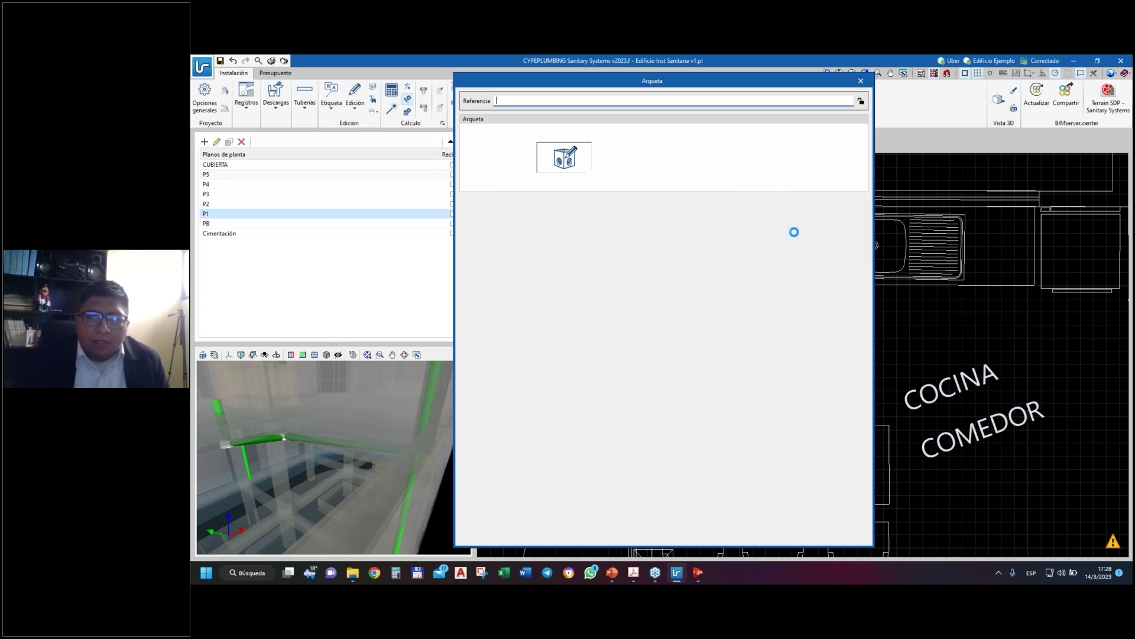
{"action": "left_click", "coordinate": [652, 237]}
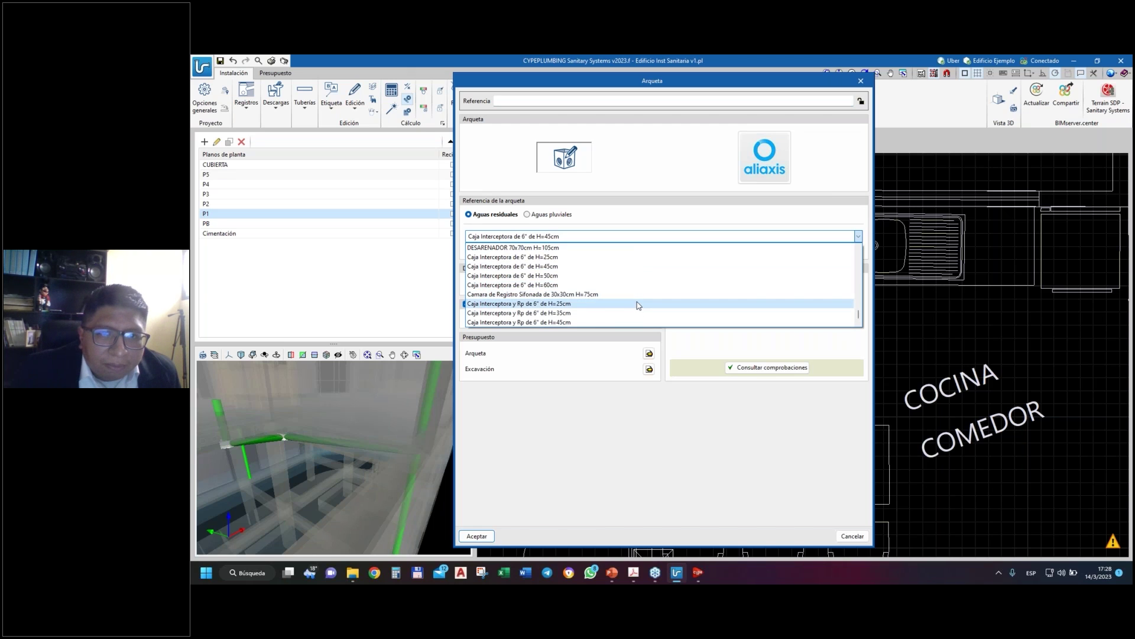
{"action": "scroll", "coordinate": [638, 305], "scroll_direction": "up", "scroll_amount": 10}
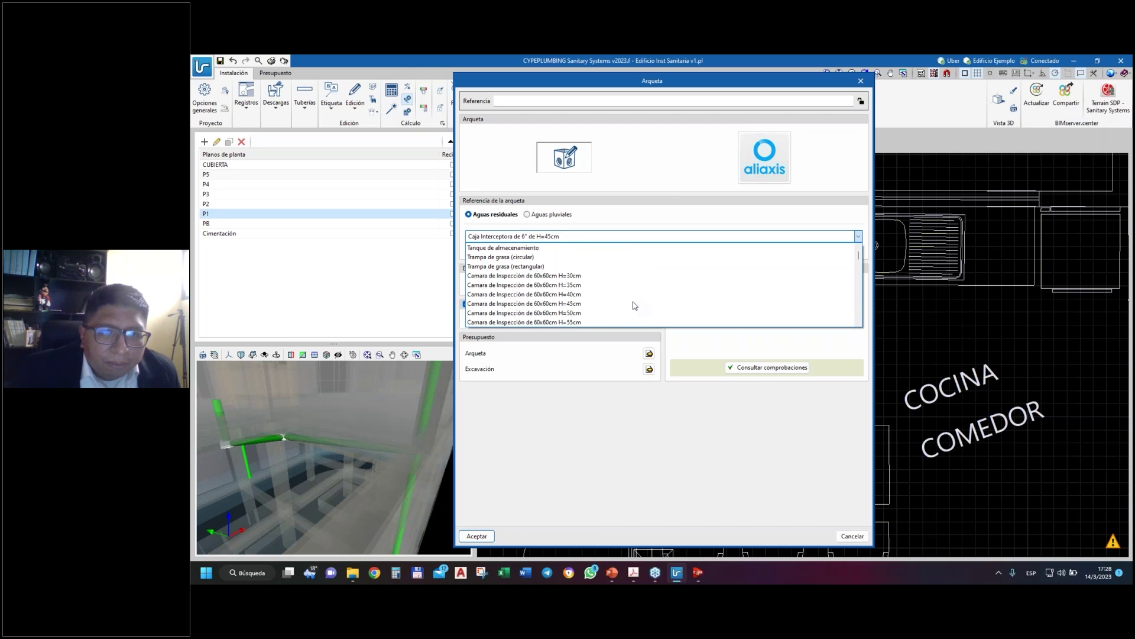
{"action": "scroll", "coordinate": [591, 272], "scroll_direction": "down", "scroll_amount": 15}
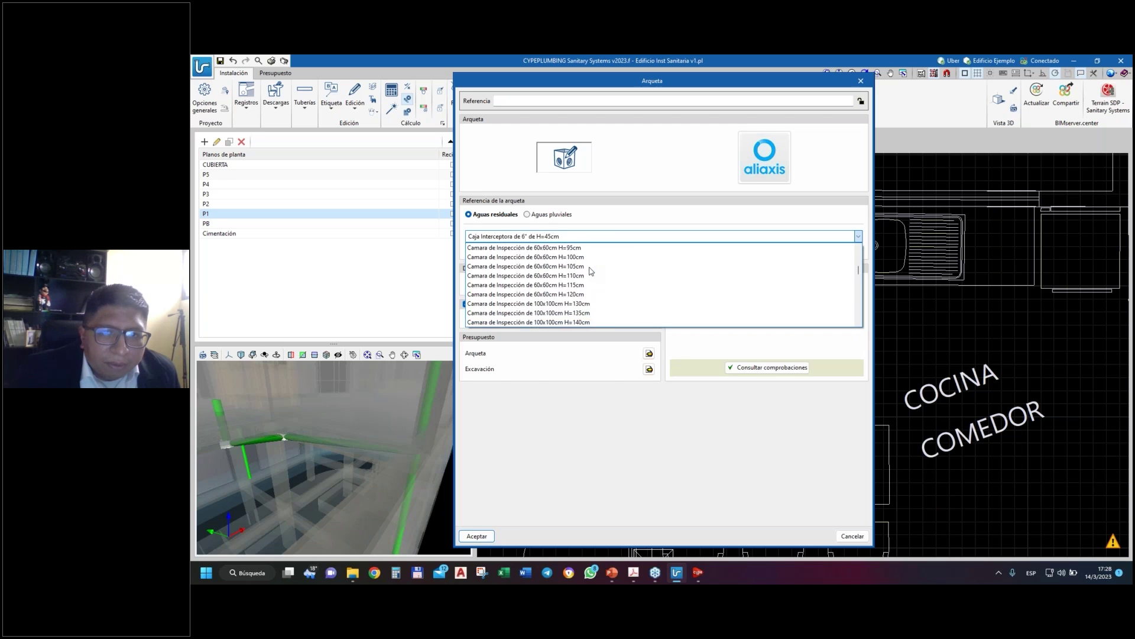
{"action": "scroll", "coordinate": [606, 282], "scroll_direction": "down", "scroll_amount": 1}
{"action": "scroll", "coordinate": [606, 281], "scroll_direction": "up", "scroll_amount": 3}
{"action": "left_click", "coordinate": [542, 281]}
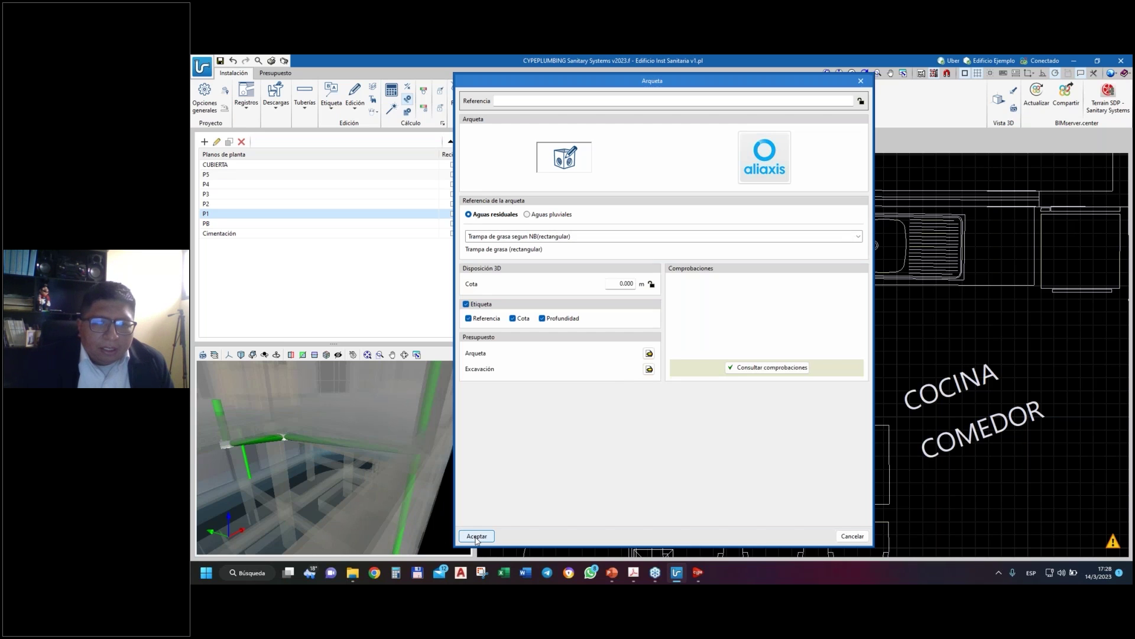
{"action": "left_click", "coordinate": [477, 536]}
- Place the grease trap at the sink bowl nearest the stove and rotate it to 0°
{"action": "scroll", "coordinate": [818, 254], "scroll_direction": "up", "scroll_amount": 3}
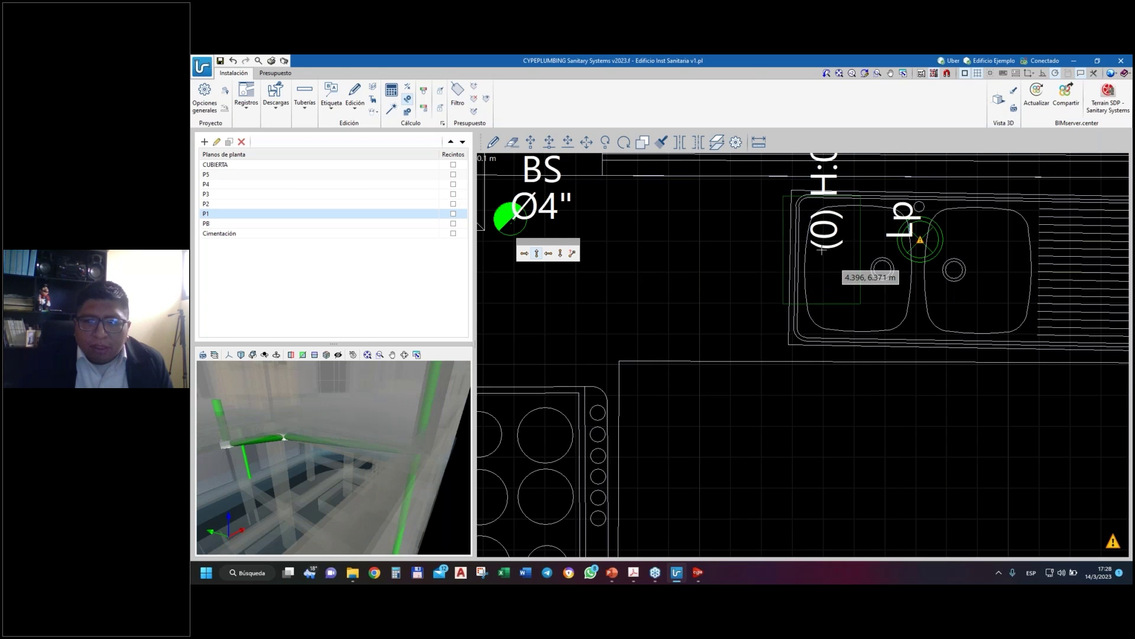
{"action": "scroll", "coordinate": [822, 250], "scroll_direction": "down", "scroll_amount": 2}
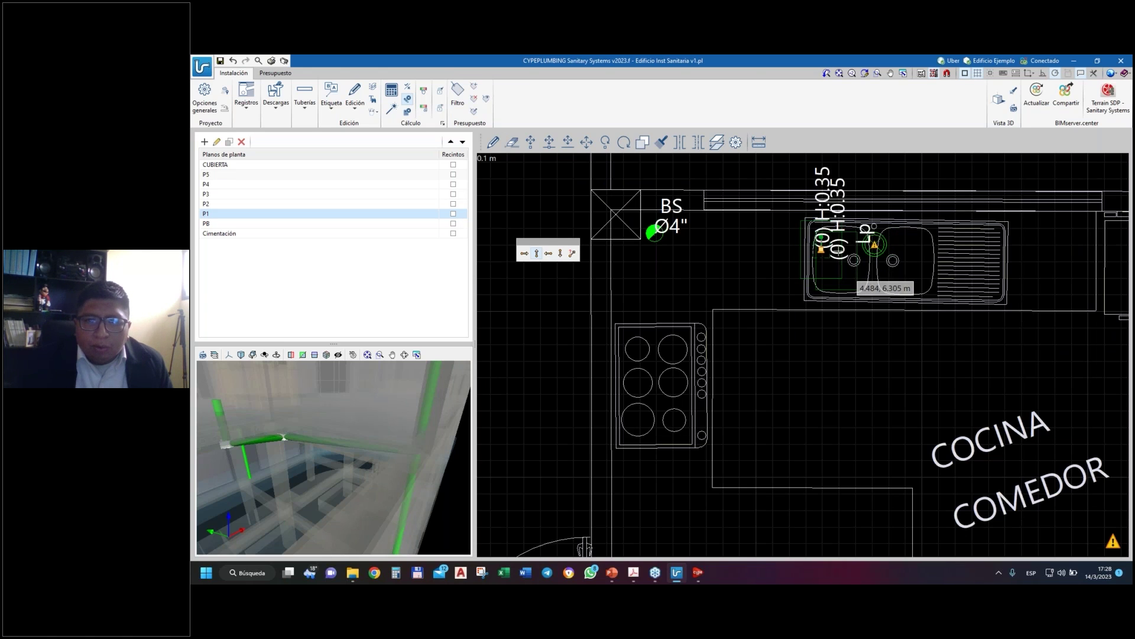
{"action": "scroll", "coordinate": [822, 248], "scroll_direction": "up", "scroll_amount": 3}
{"action": "left_click", "coordinate": [798, 237]}
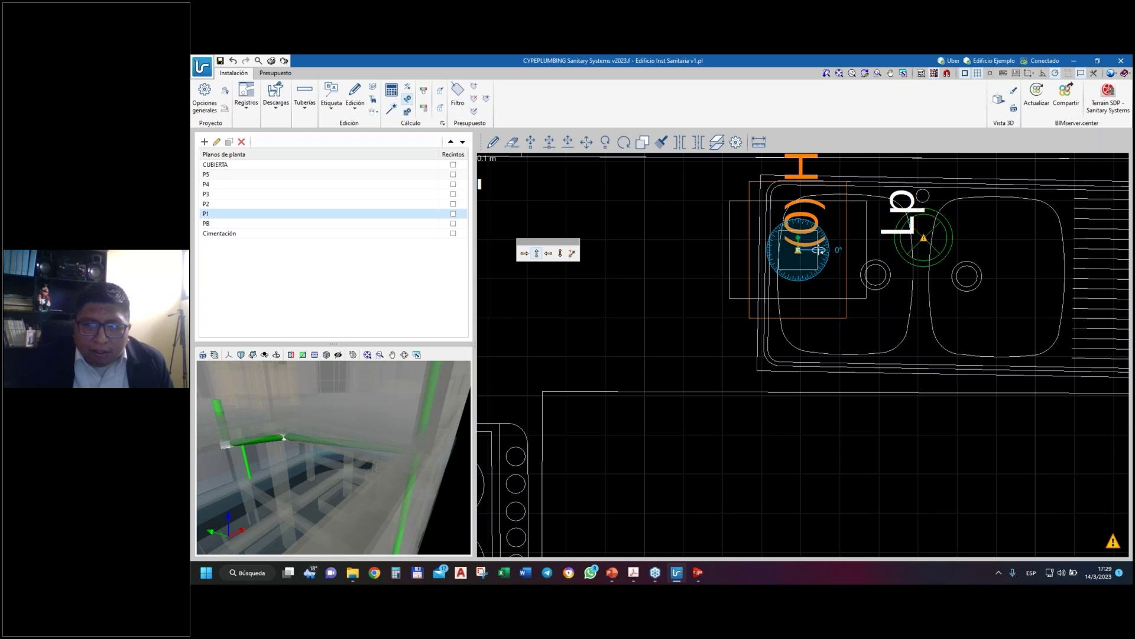
{"action": "left_click", "coordinate": [819, 250]}
{"action": "scroll", "coordinate": [715, 256], "scroll_direction": "down", "scroll_amount": 3}
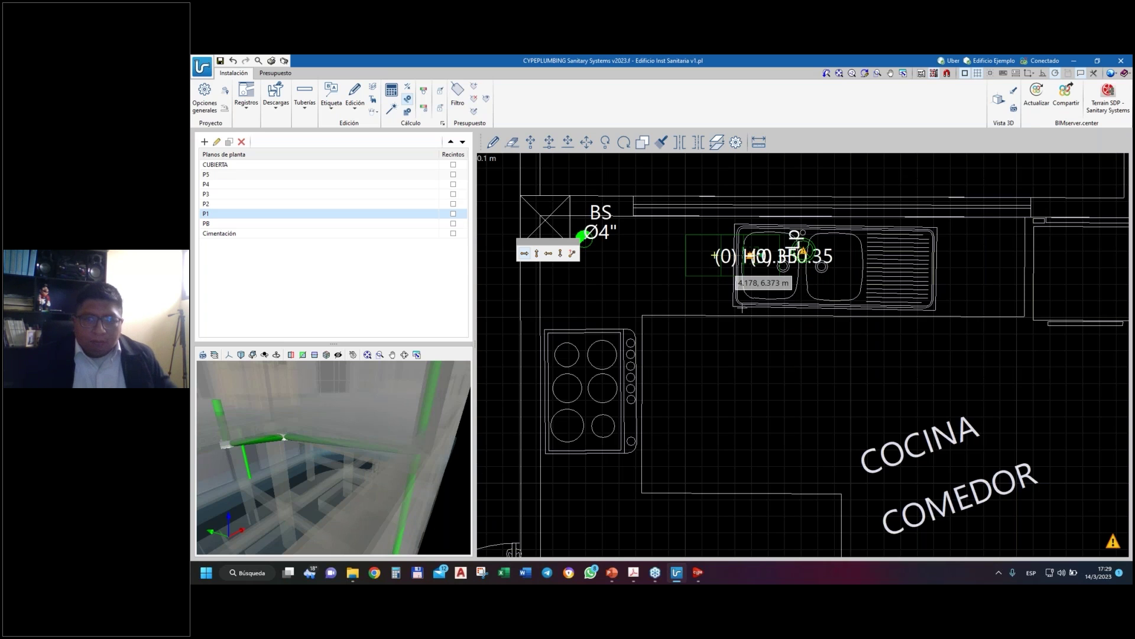
{"action": "scroll", "coordinate": [741, 308], "scroll_direction": "down", "scroll_amount": 2}
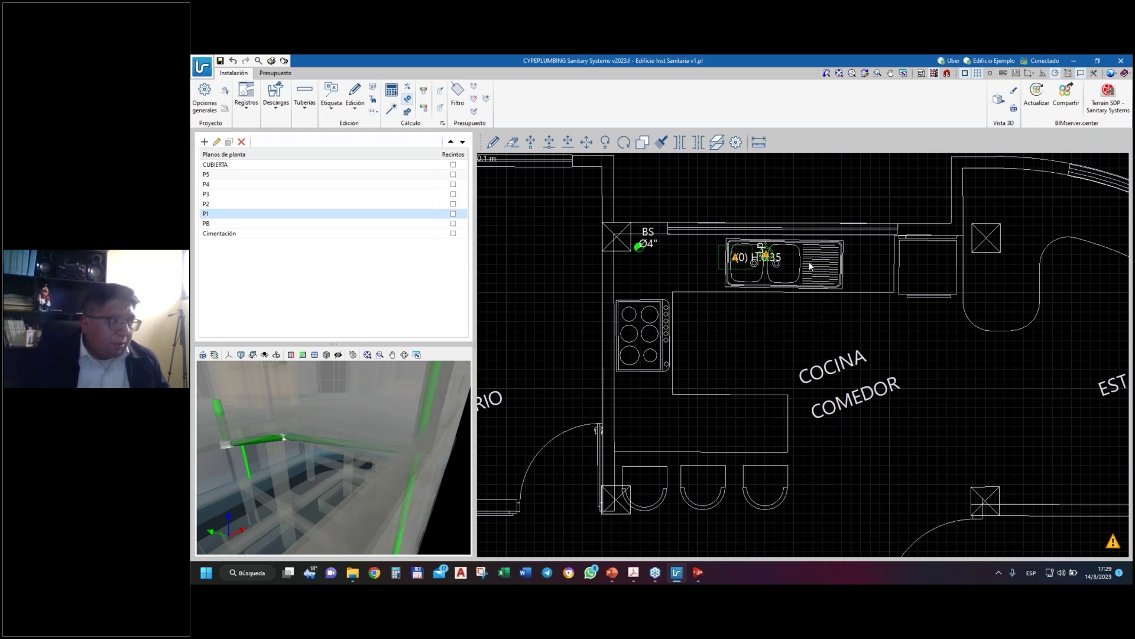
- Configure the horizontal wastewater pipe with a nominal diameter of 60.2 mm, an initial elevation of -0.3 m and a 2% slope
{"action": "scroll", "coordinate": [854, 238], "scroll_direction": "down", "scroll_amount": 3}
{"action": "scroll", "coordinate": [627, 384], "scroll_direction": "up", "scroll_amount": 3}
{"action": "scroll", "coordinate": [622, 378], "scroll_direction": "up", "scroll_amount": 1}
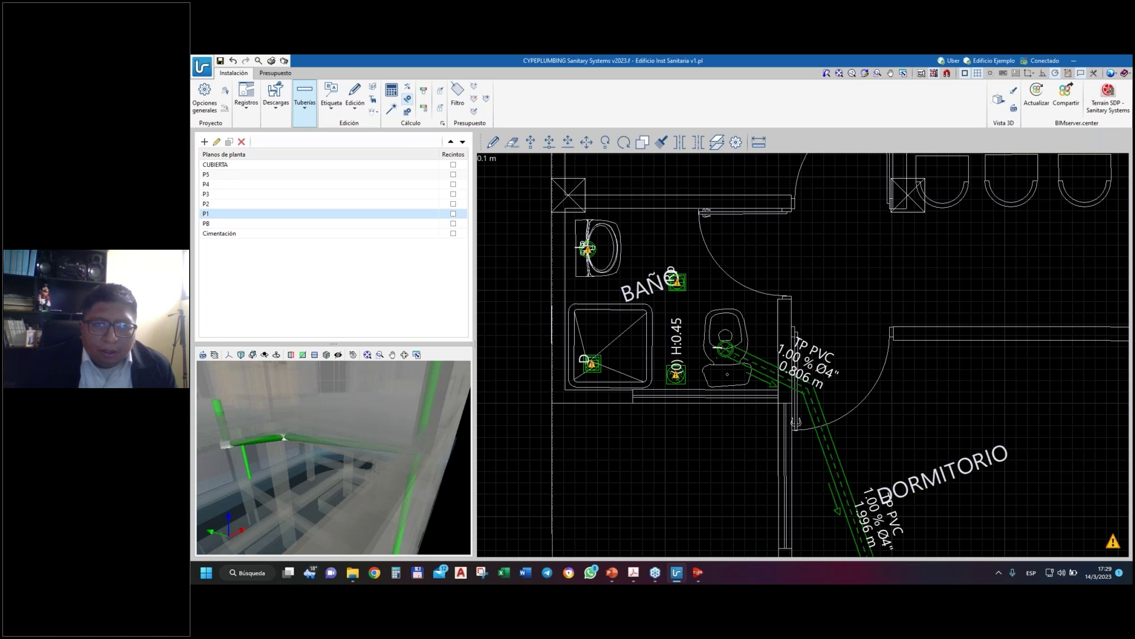
{"action": "left_click", "coordinate": [762, 373]}
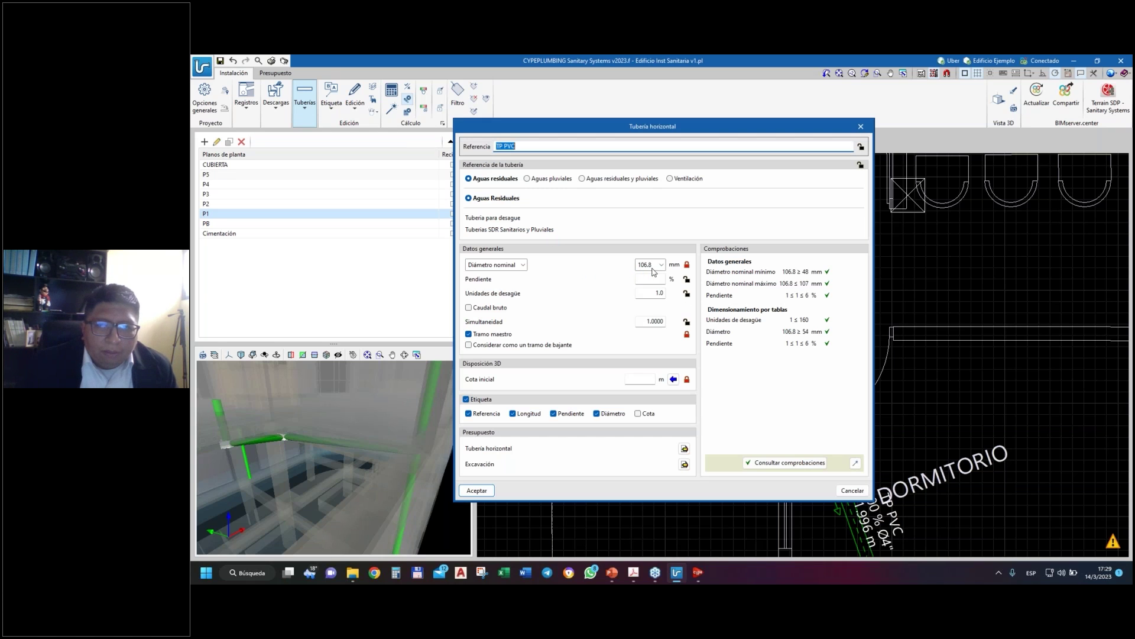
{"action": "left_click", "coordinate": [662, 265]}
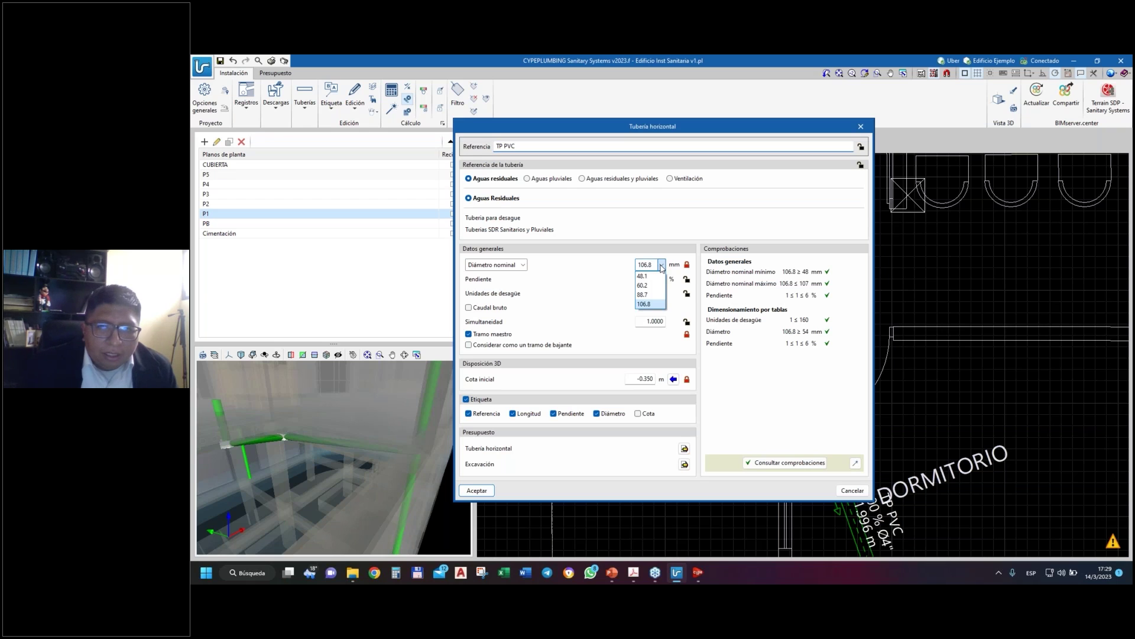
{"action": "left_click", "coordinate": [655, 285]}
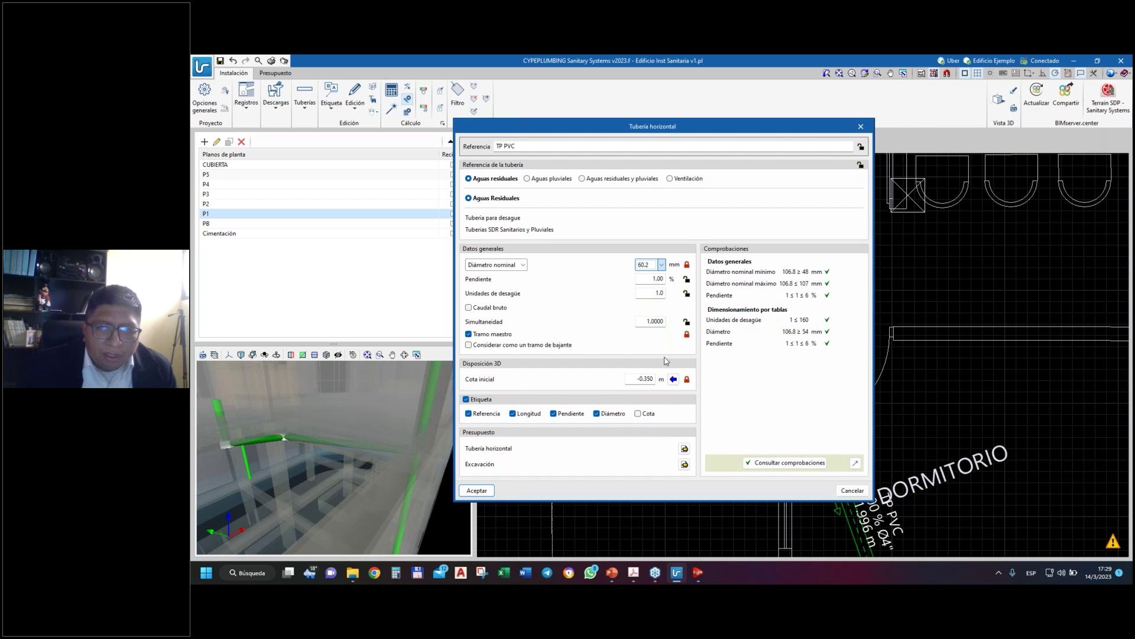
{"action": "left_click", "coordinate": [646, 379]}
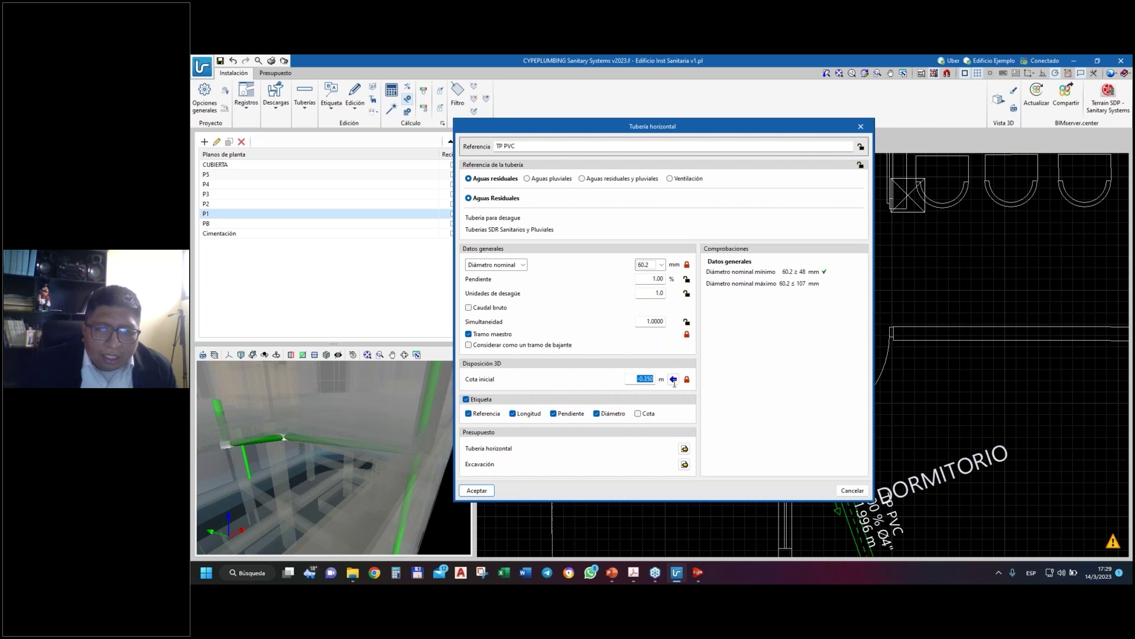
{"action": "type", "text": "-0.3"}
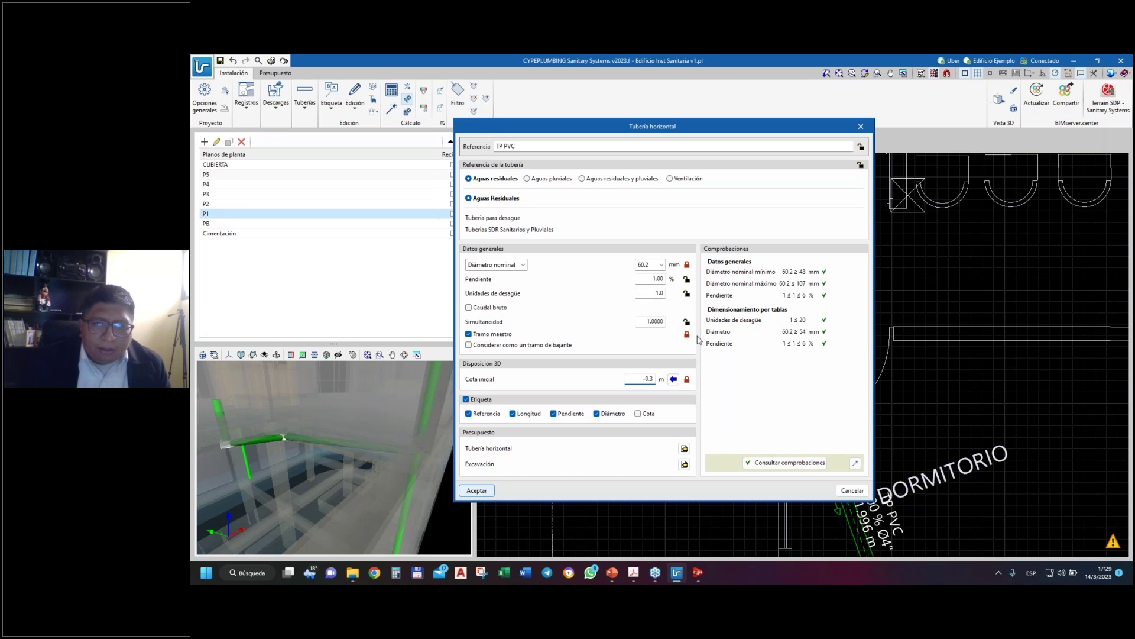
{"action": "left_click", "coordinate": [655, 278]}
{"action": "type", "text": "2"}
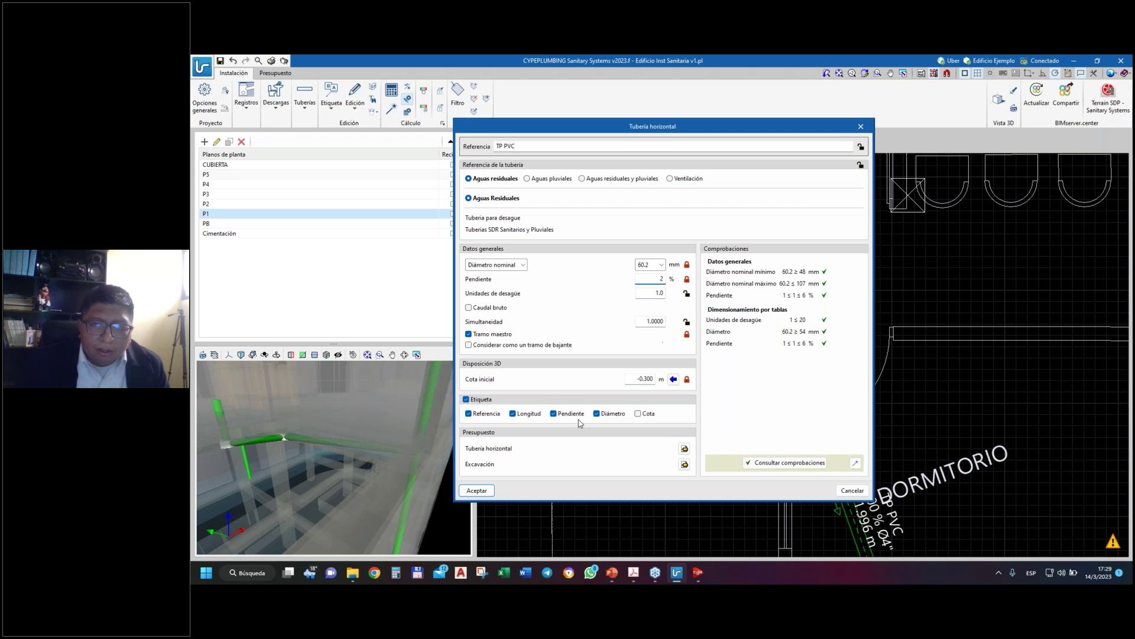
{"action": "left_click", "coordinate": [475, 491]}
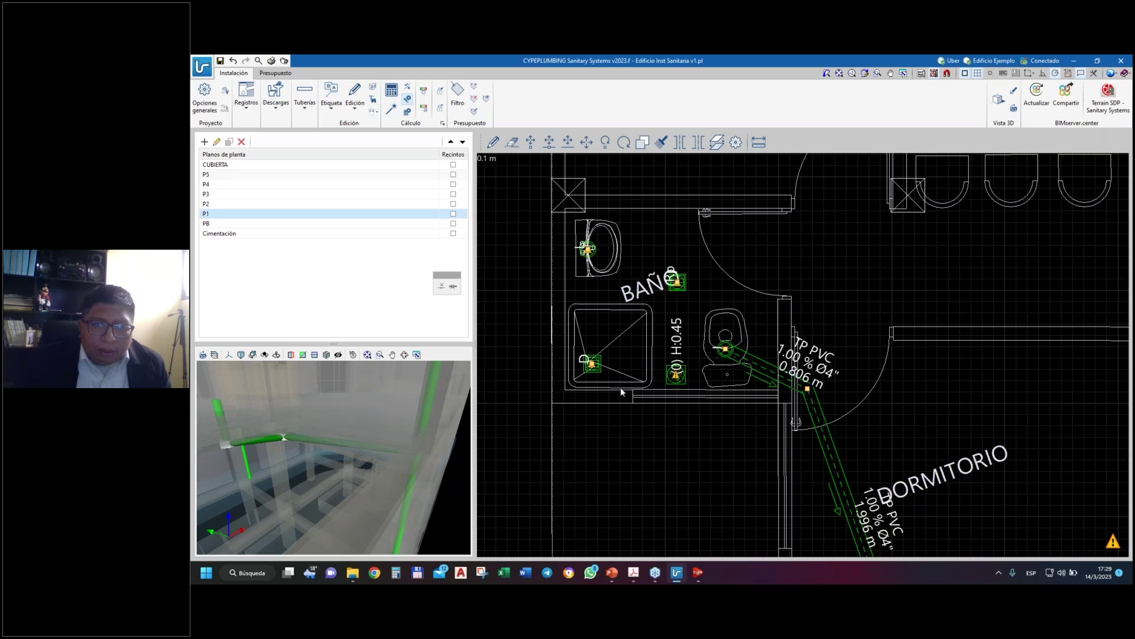
- Draw the pipe from the shower discharge D to the bathroom interceptor box, about 0.698 m long
{"action": "scroll", "coordinate": [620, 386], "scroll_direction": "up", "scroll_amount": 1}
{"action": "scroll", "coordinate": [620, 389], "scroll_direction": "up", "scroll_amount": 1}
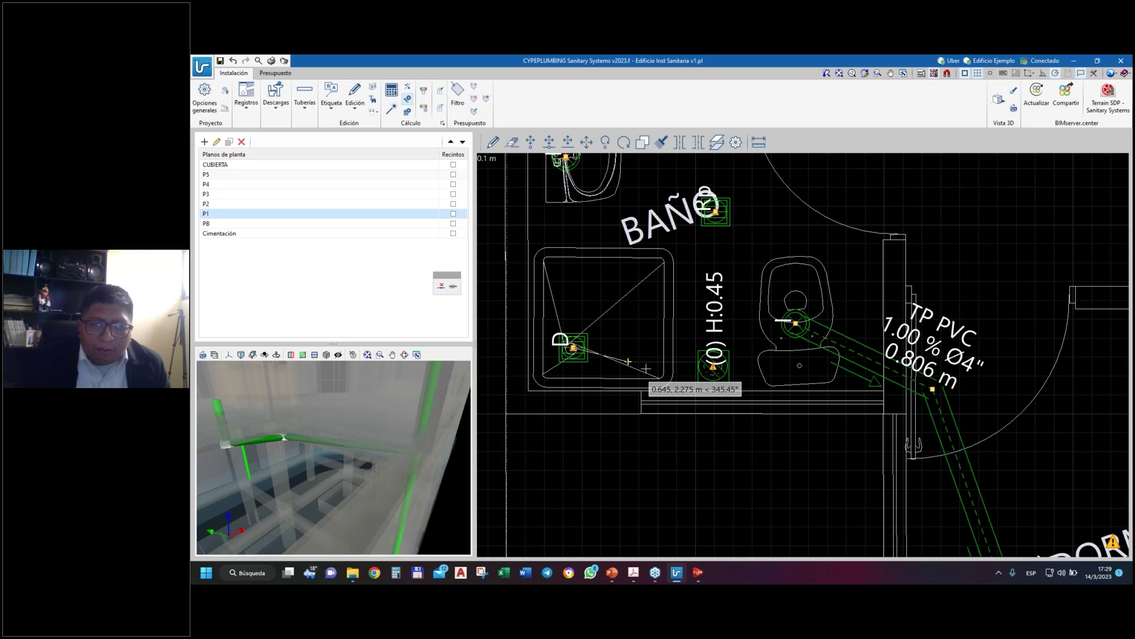
{"action": "left_click", "coordinate": [709, 432]}
{"action": "scroll", "coordinate": [709, 421], "scroll_direction": "down", "scroll_amount": 1}
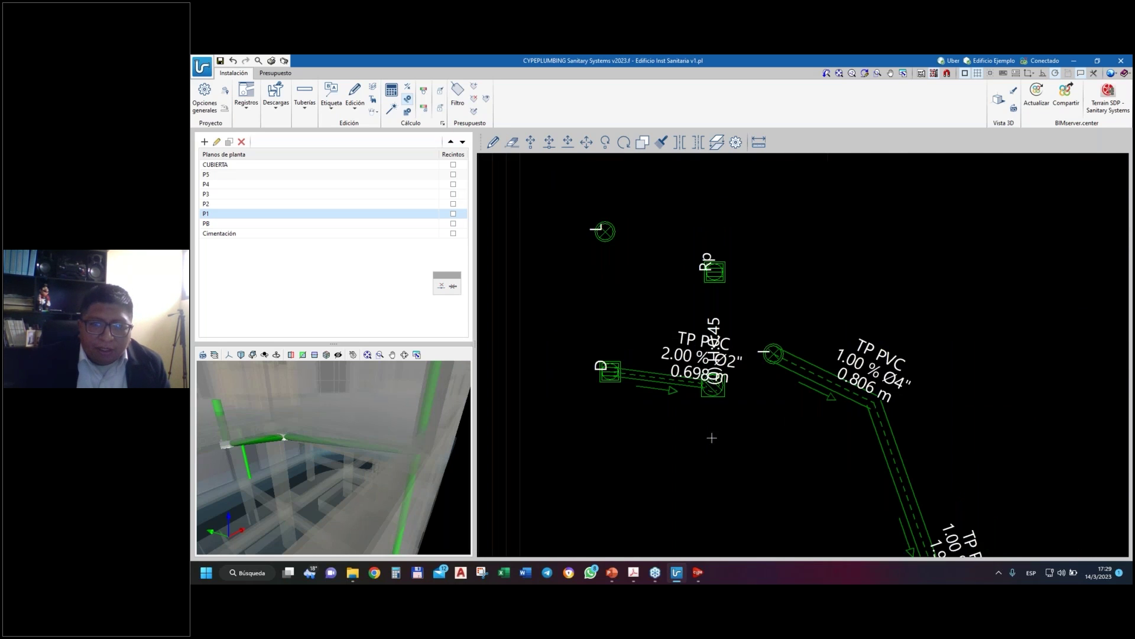
- Connect the washbasin and Rp discharges to the bathroom interceptor box with separate 2% Ø2" pipes
{"action": "scroll", "coordinate": [709, 421], "scroll_direction": "down", "scroll_amount": 2}
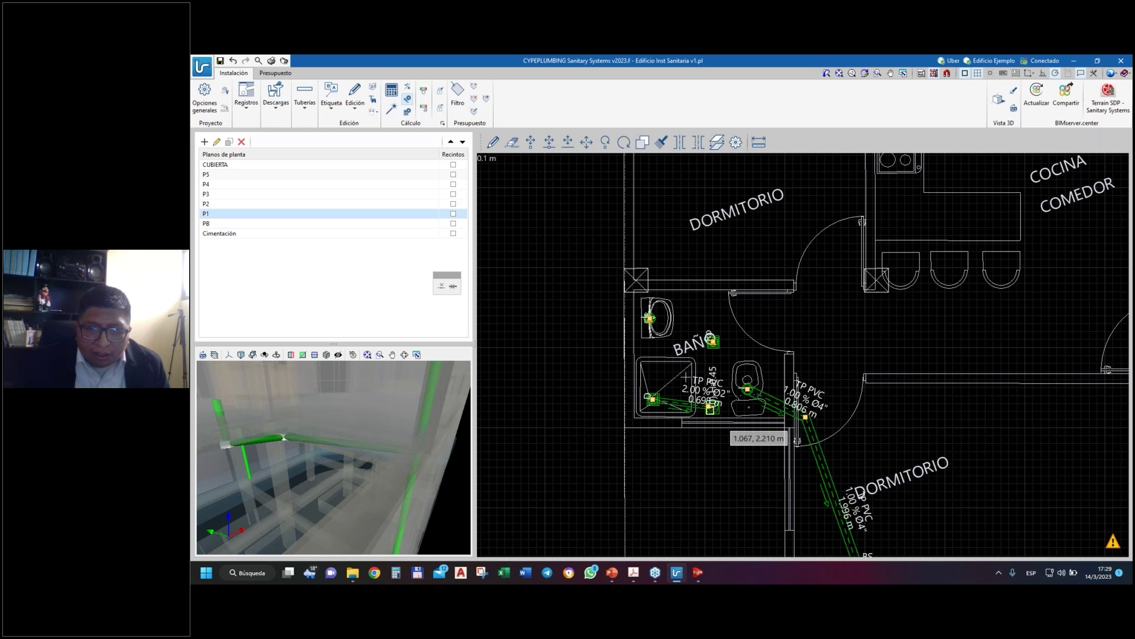
{"action": "scroll", "coordinate": [685, 377], "scroll_direction": "up", "scroll_amount": 2}
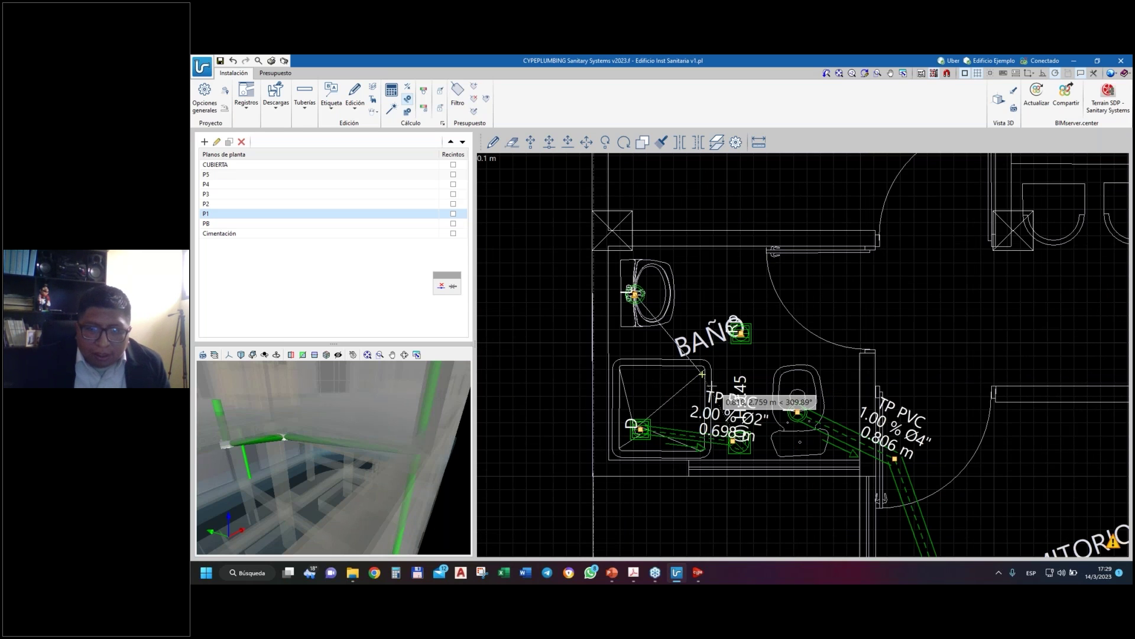
{"action": "scroll", "coordinate": [733, 435], "scroll_direction": "up", "scroll_amount": 3}
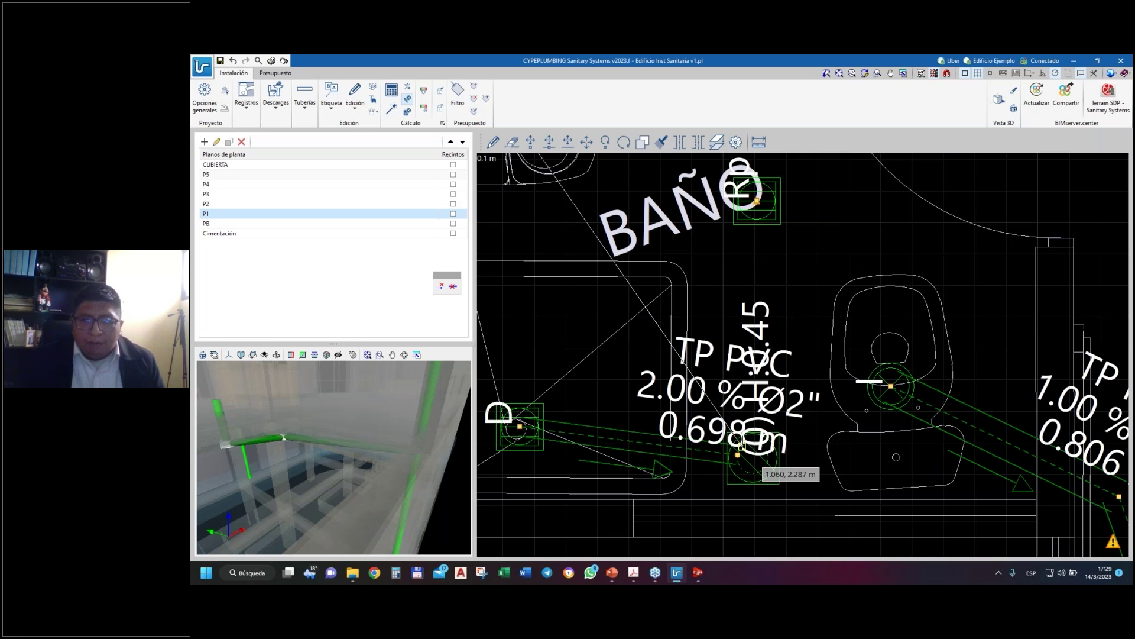
{"action": "left_click", "coordinate": [741, 445]}
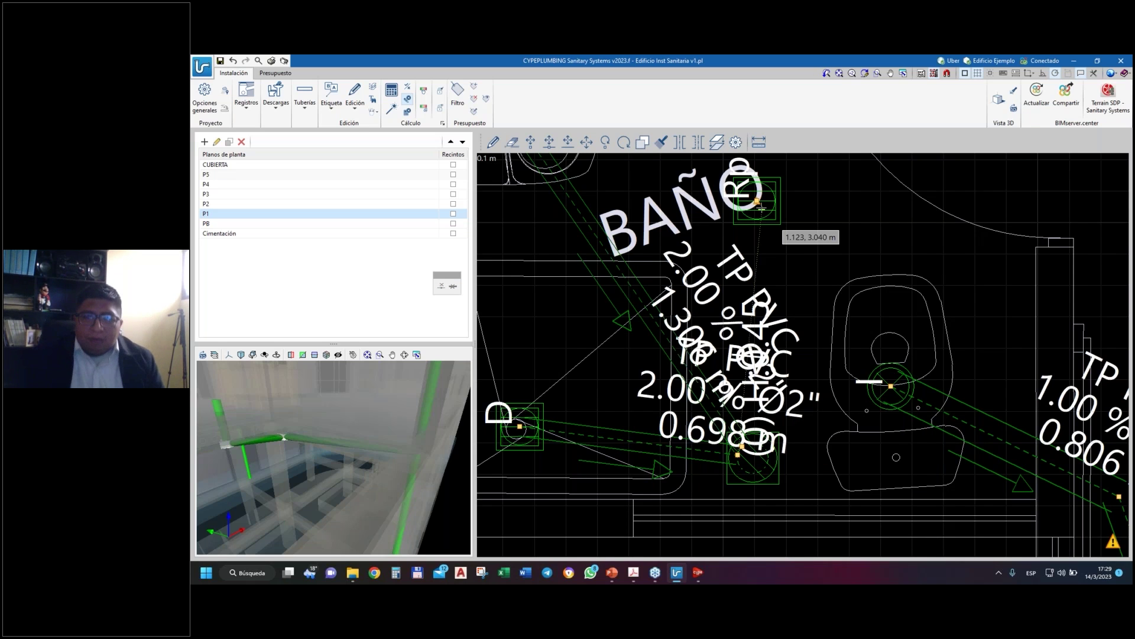
{"action": "middle_click_drag", "start_coordinate": [838, 519], "coordinate": [810, 426]}
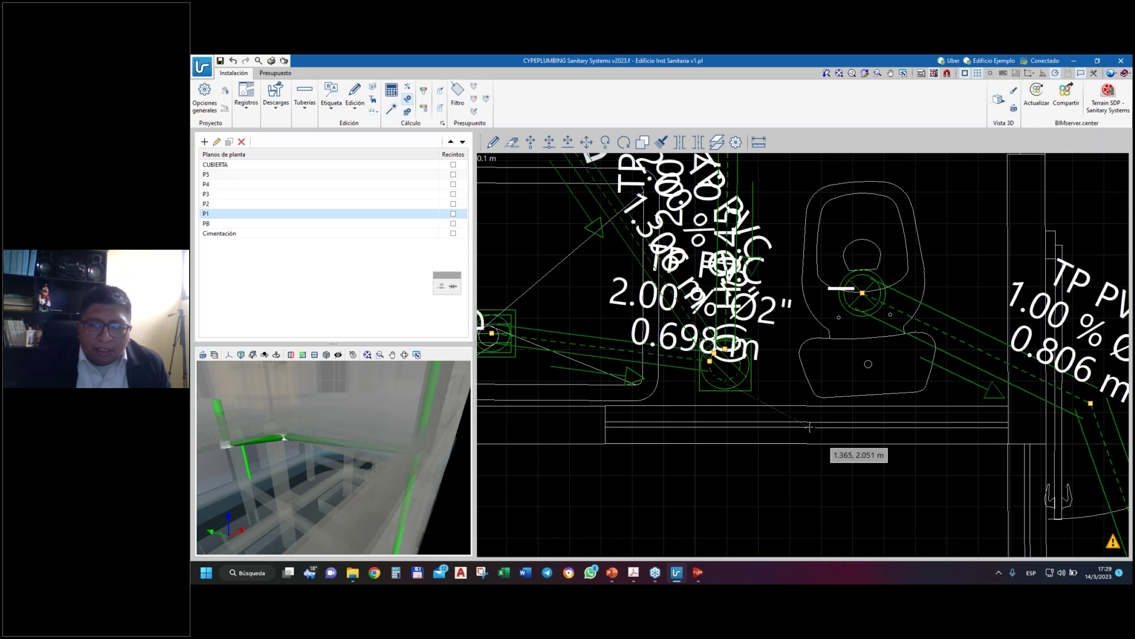
- Configure the interceptor box's outlet pipe with a nominal diameter of 88.7 mm and an initial elevation of -0.32 m
{"action": "scroll", "coordinate": [810, 426], "scroll_direction": "up", "scroll_amount": 2}
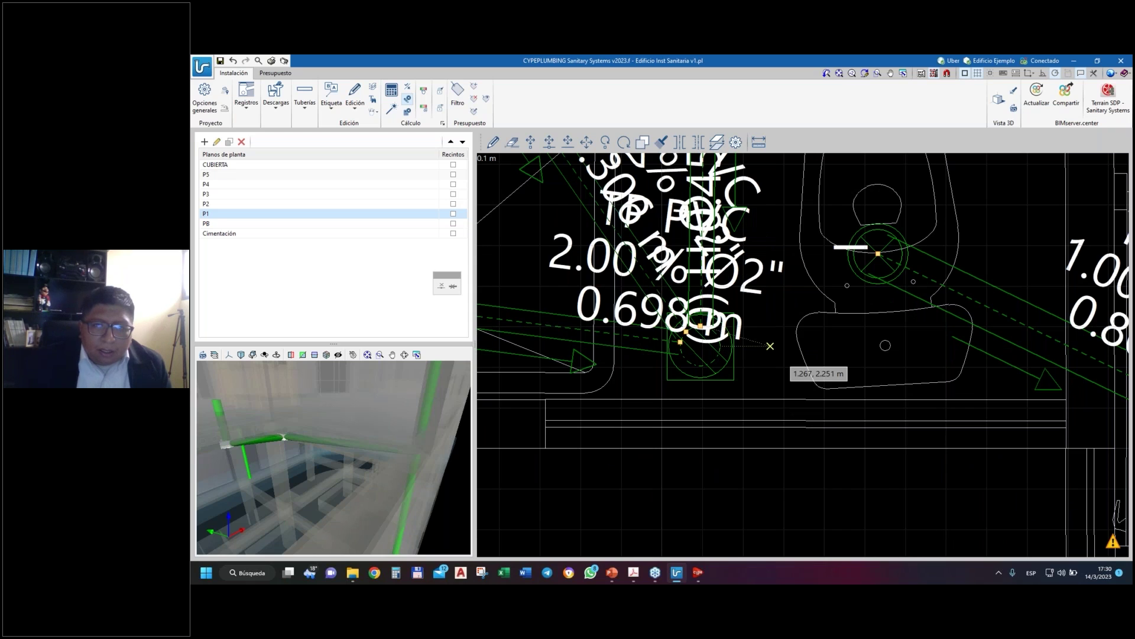
{"action": "left_click", "coordinate": [770, 346]}
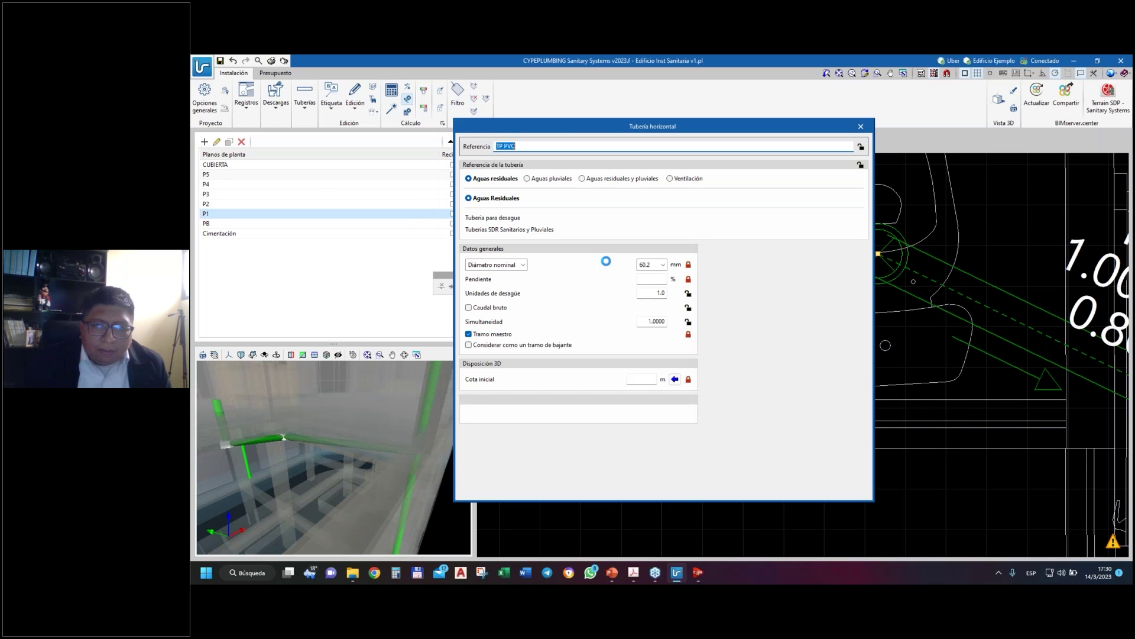
{"action": "double_click", "coordinate": [637, 378]}
{"action": "type", "text": "-0.32"}
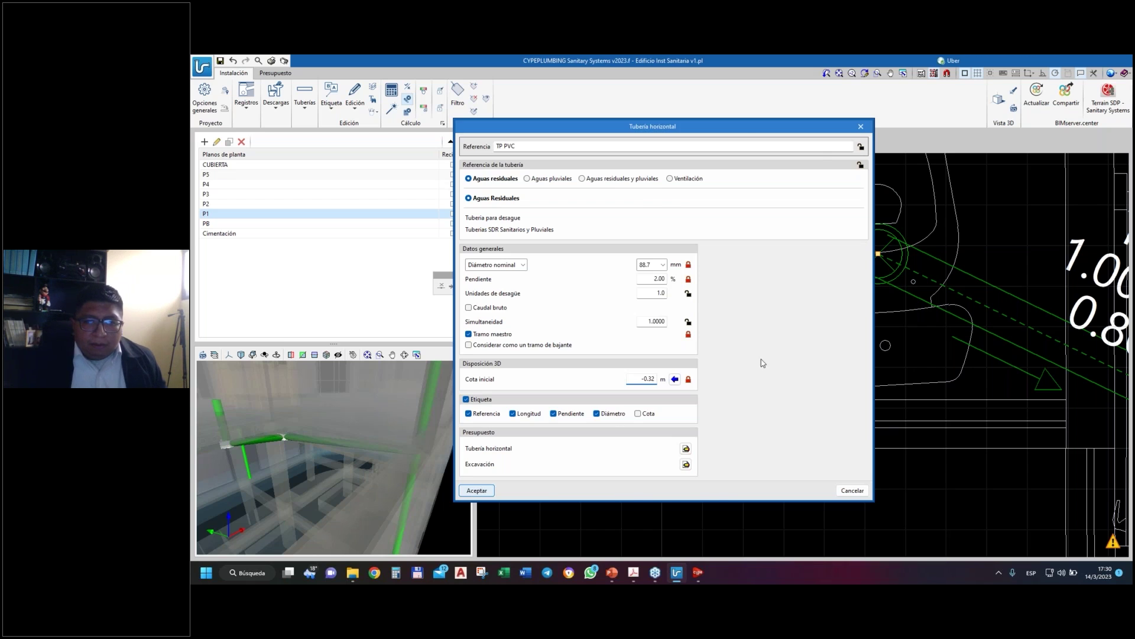
{"action": "key", "text": "Return"}
- Draw the outlet pipe horizontally from the interceptor box to the toilet's Ø4" pipe, about 0.857 m long
{"action": "left_click", "coordinate": [742, 352]}
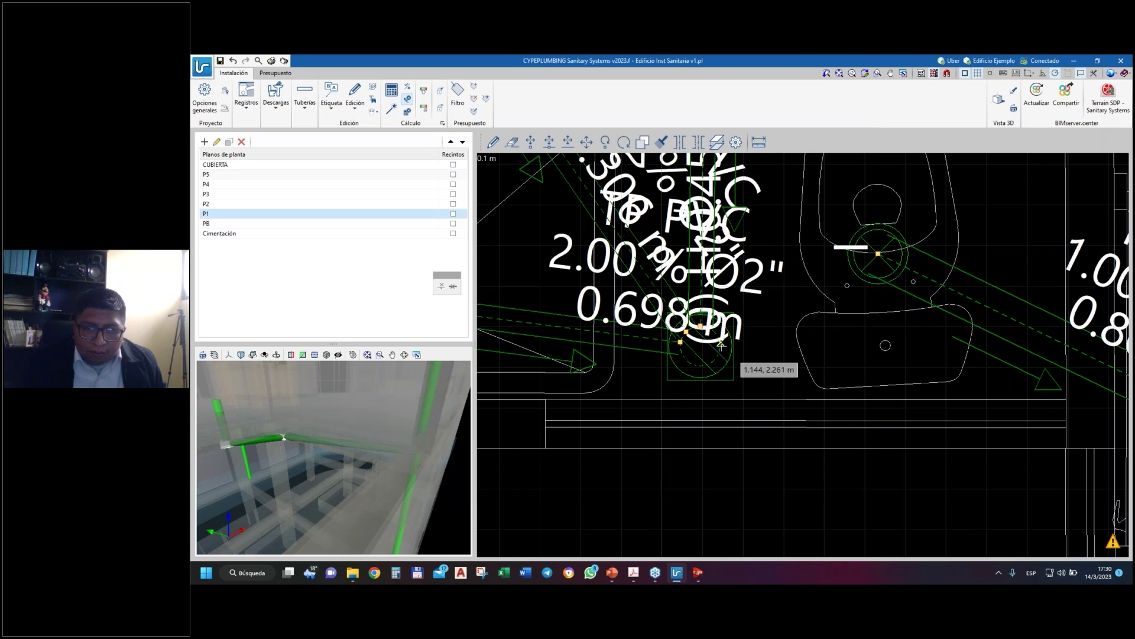
{"action": "scroll", "coordinate": [905, 365], "scroll_direction": "down", "scroll_amount": 4}
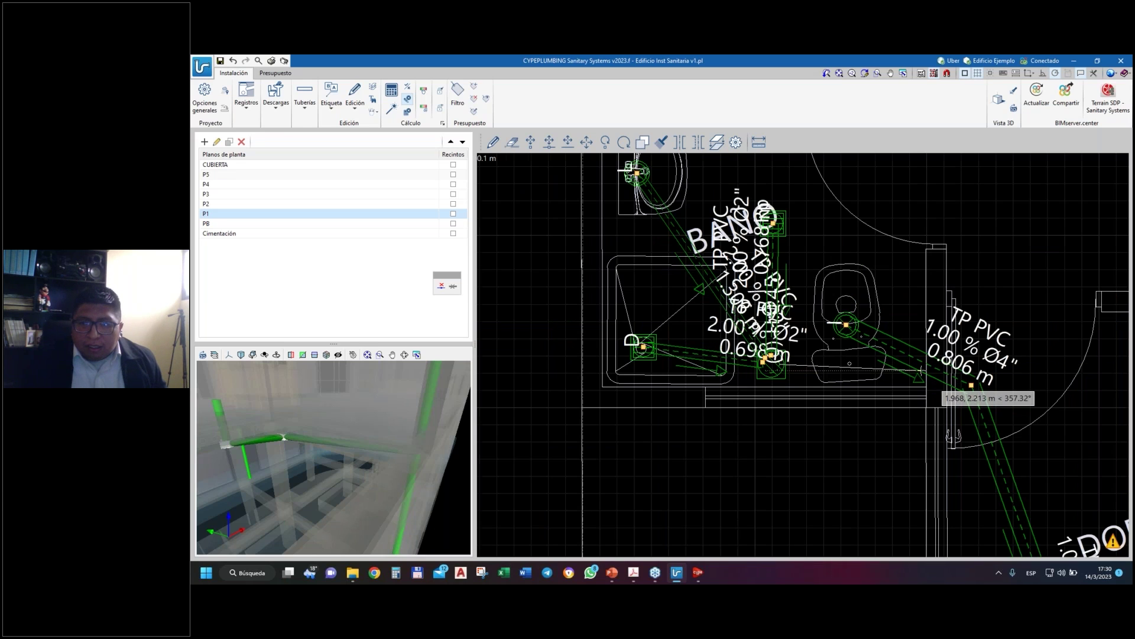
{"action": "scroll", "coordinate": [929, 362], "scroll_direction": "up", "scroll_amount": 2}
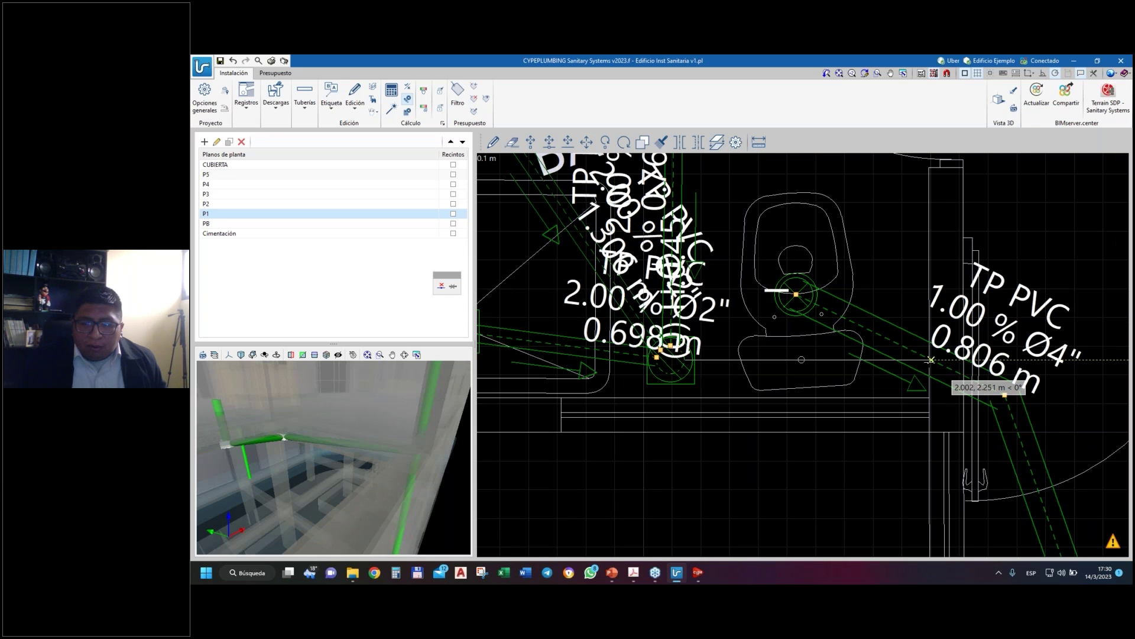
{"action": "left_click", "coordinate": [897, 399]}
- Examine the bathroom interceptor box and its pipe connections in the 3D view
{"action": "scroll", "coordinate": [846, 442], "scroll_direction": "down", "scroll_amount": 3}
{"action": "scroll", "coordinate": [846, 442], "scroll_direction": "up", "scroll_amount": 3}
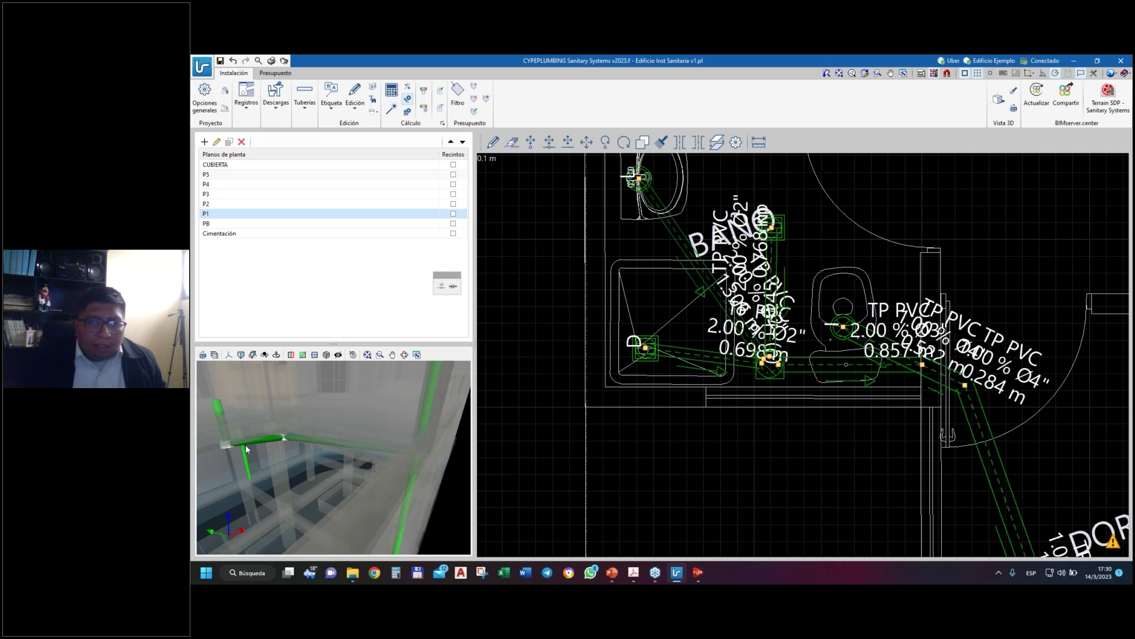
{"action": "scroll", "coordinate": [275, 477], "scroll_direction": "up", "scroll_amount": 3}
{"action": "scroll", "coordinate": [296, 424], "scroll_direction": "down", "scroll_amount": 5}
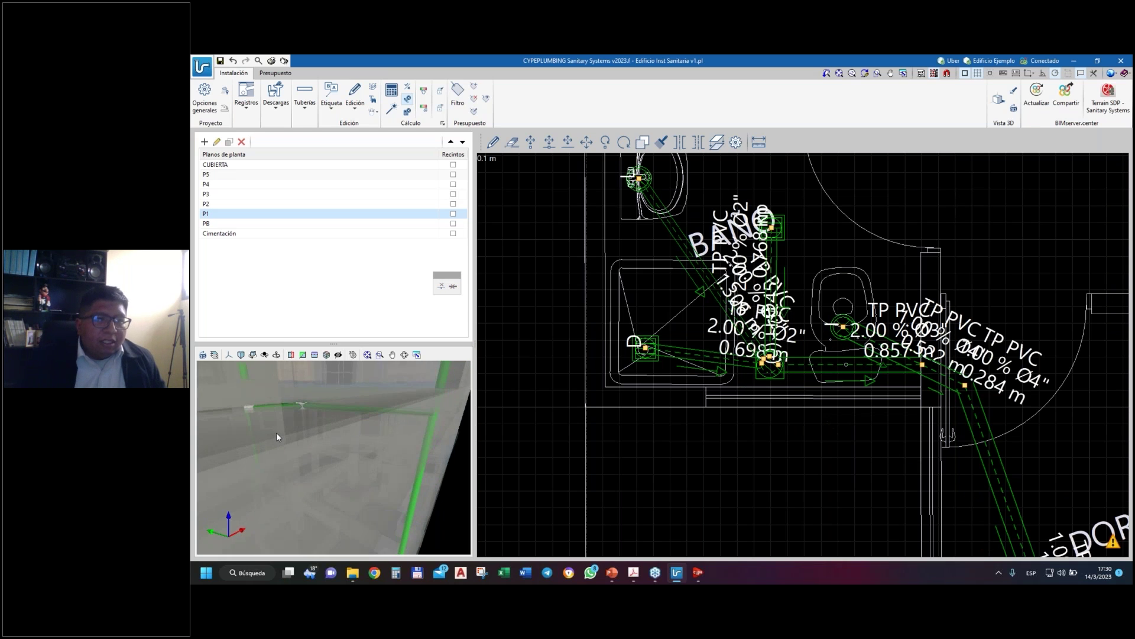
{"action": "scroll", "coordinate": [276, 432], "scroll_direction": "up", "scroll_amount": 2}
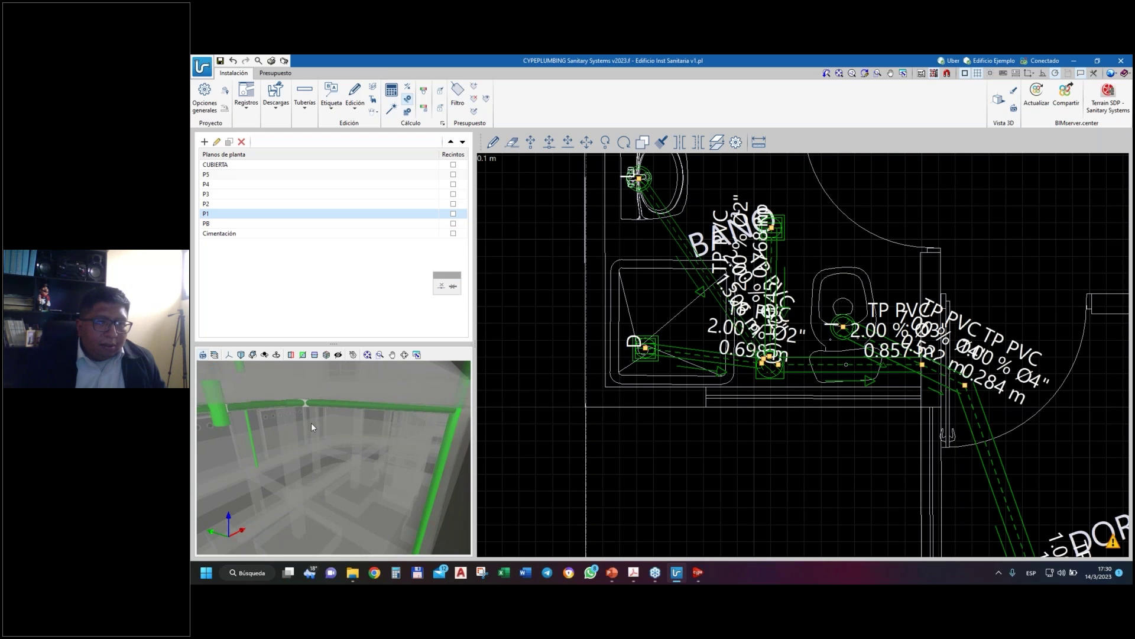
{"action": "scroll", "coordinate": [311, 422], "scroll_direction": "up", "scroll_amount": 3}
{"action": "left_click_drag", "start_coordinate": [267, 431], "coordinate": [315, 465]}
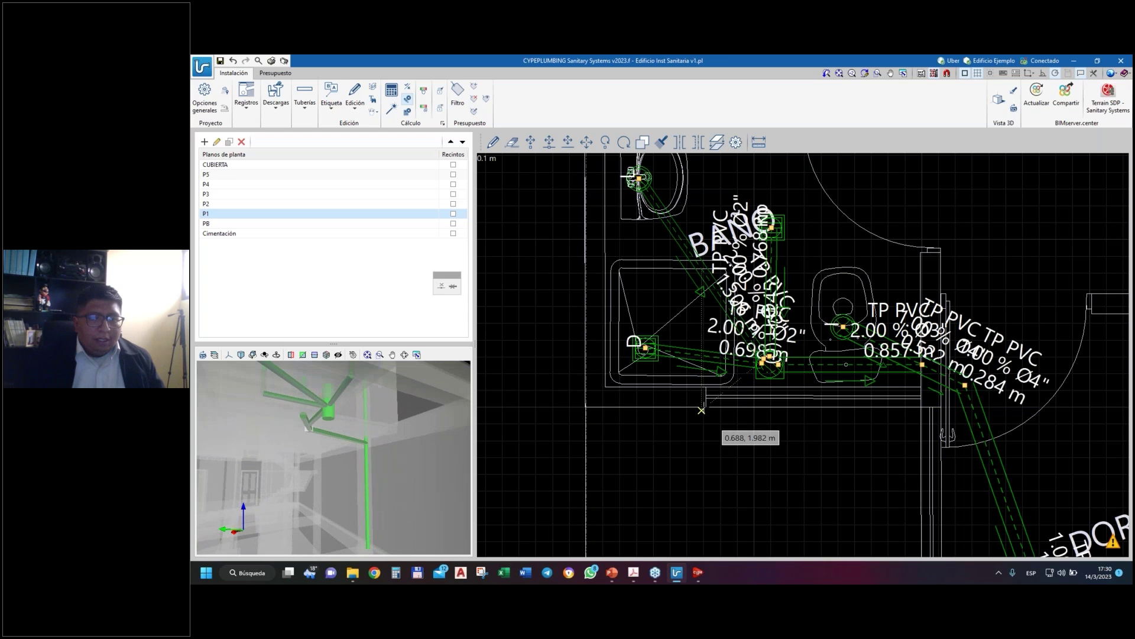
- Draw a 60.2 mm pipe with 0 m initial elevation from the kitchen sink's Lp discharge to the grease trap, about 0.272 m long
{"action": "scroll", "coordinate": [776, 369], "scroll_direction": "down", "scroll_amount": 6}
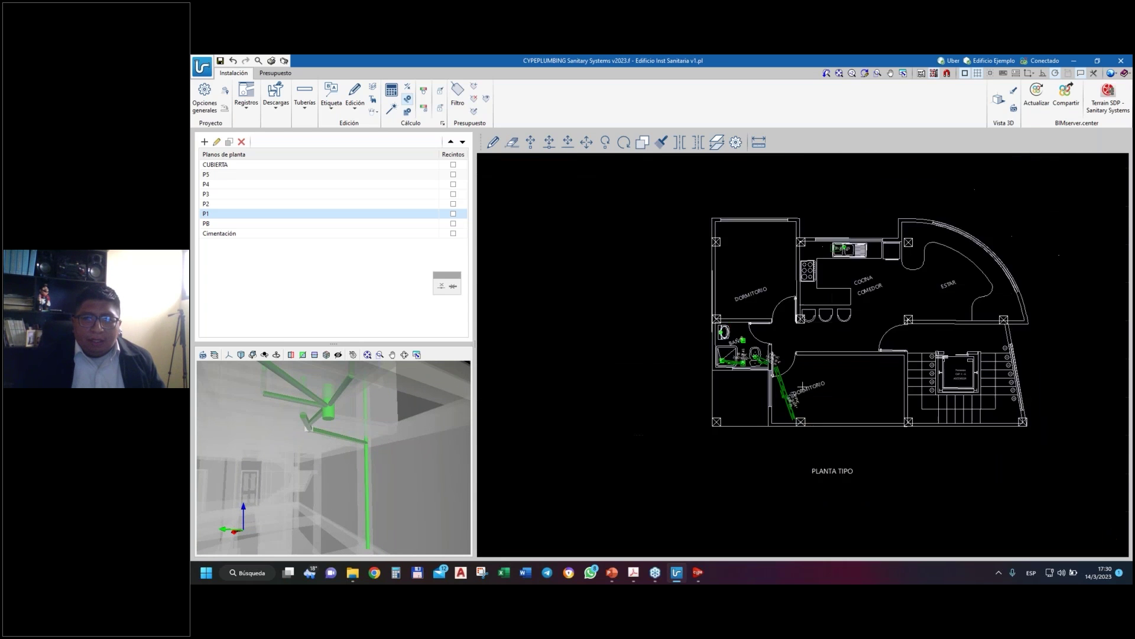
{"action": "scroll", "coordinate": [825, 289], "scroll_direction": "up", "scroll_amount": 6}
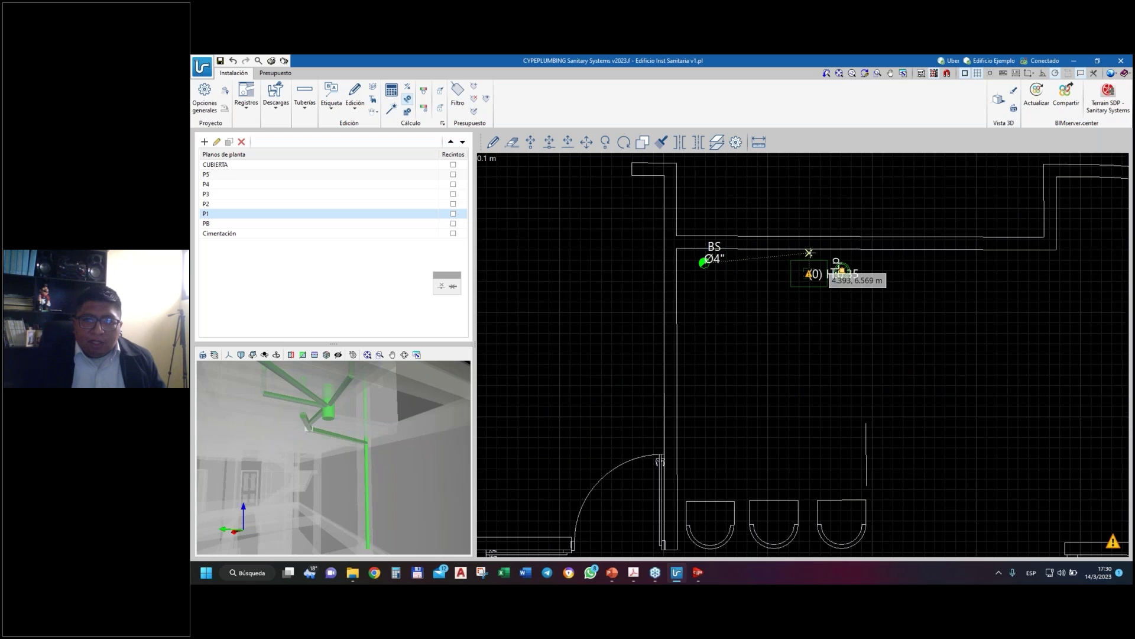
{"action": "scroll", "coordinate": [866, 284], "scroll_direction": "up", "scroll_amount": 4}
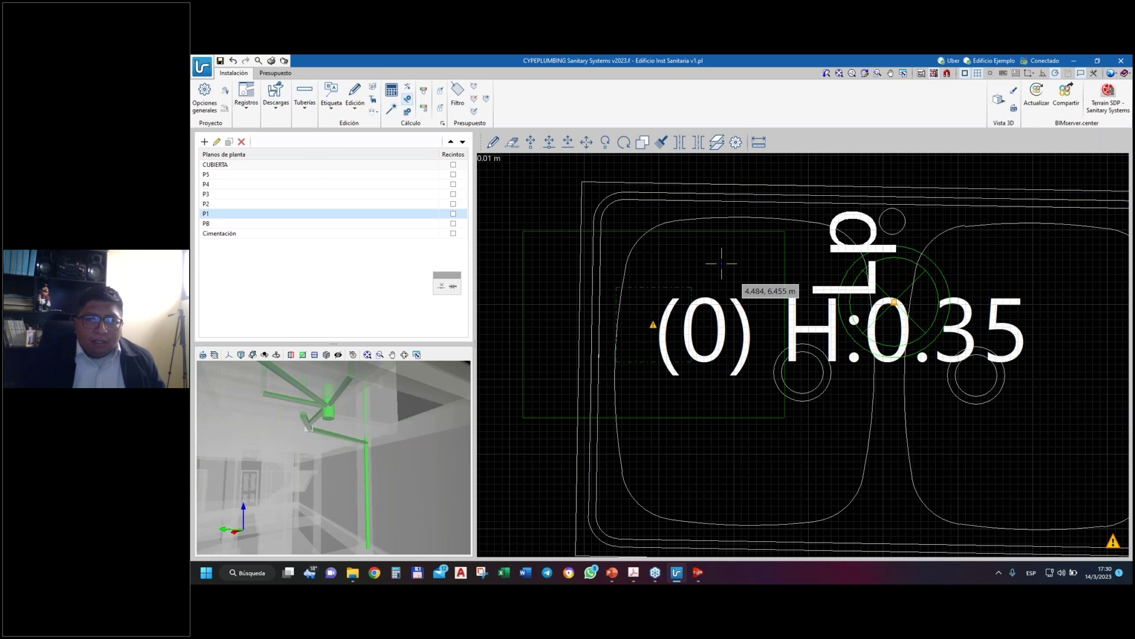
{"action": "left_click", "coordinate": [722, 261]}
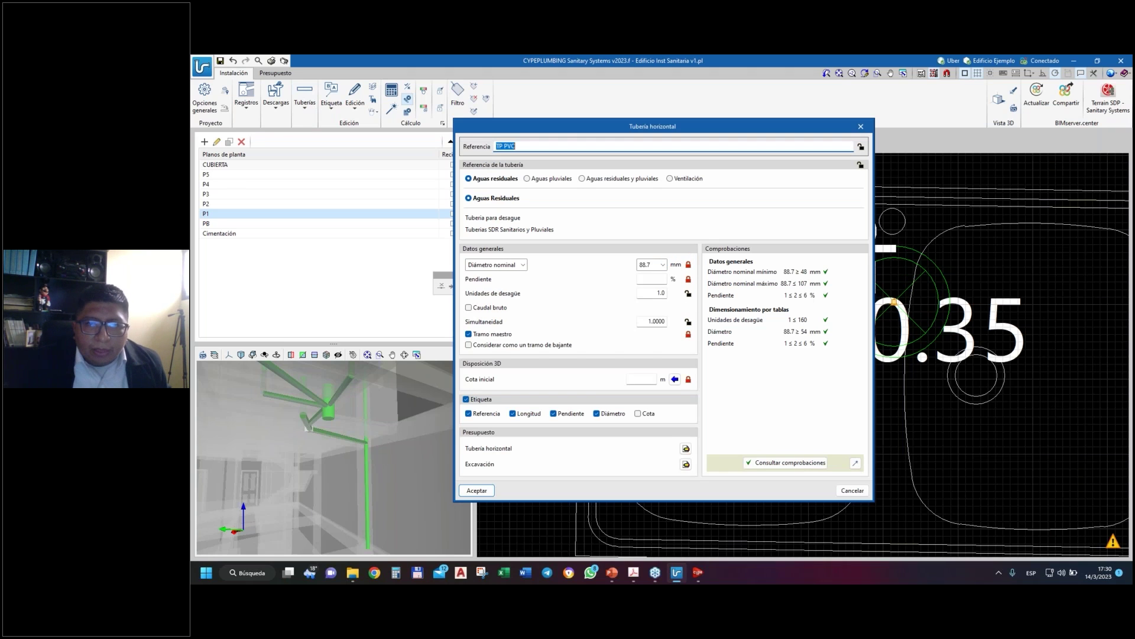
{"action": "left_click", "coordinate": [663, 265]}
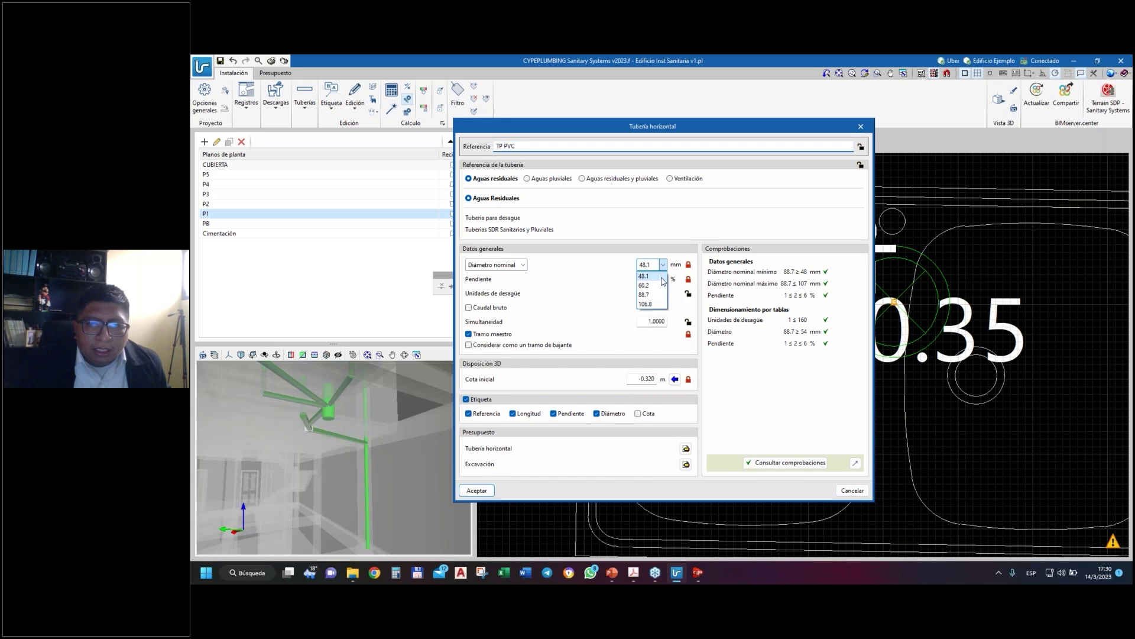
{"action": "left_click", "coordinate": [647, 287]}
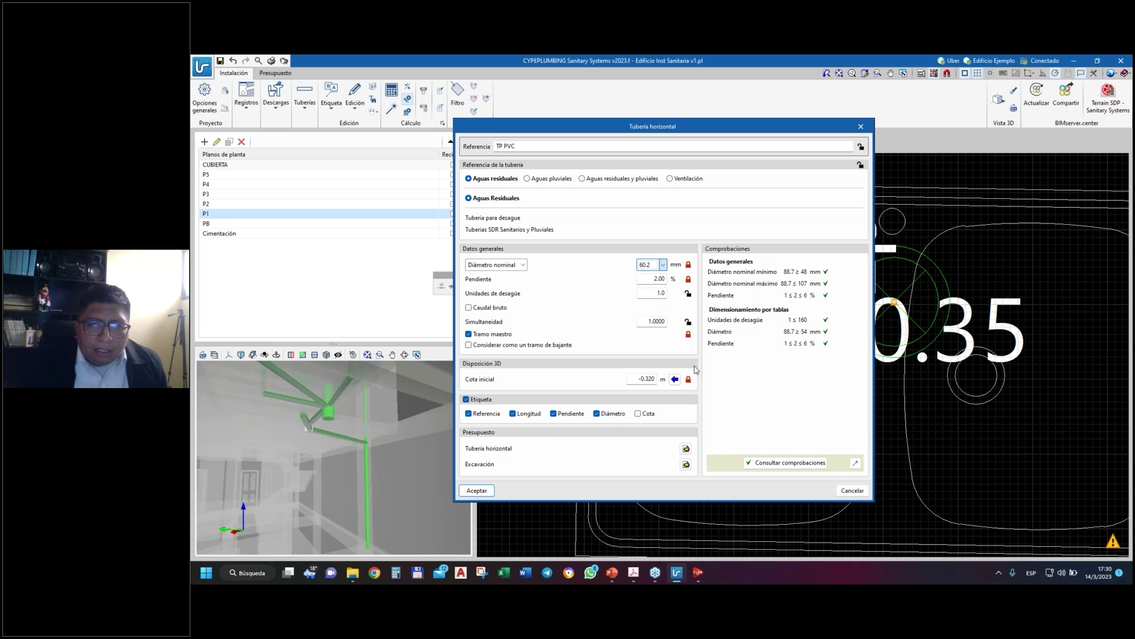
{"action": "left_click", "coordinate": [645, 378]}
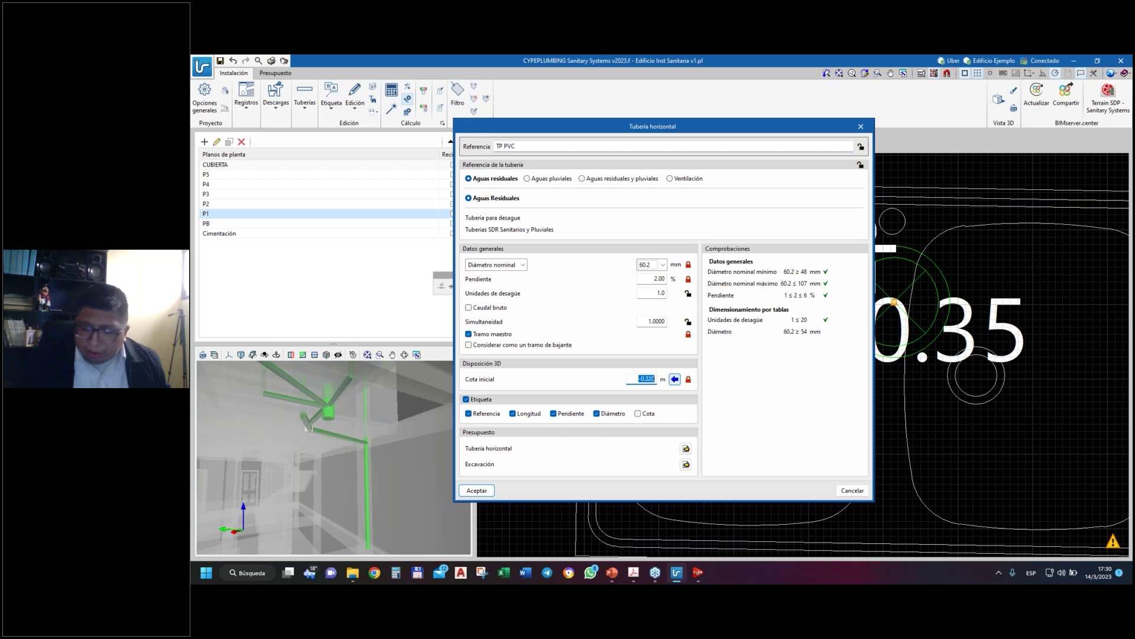
{"action": "type", "text": "0"}
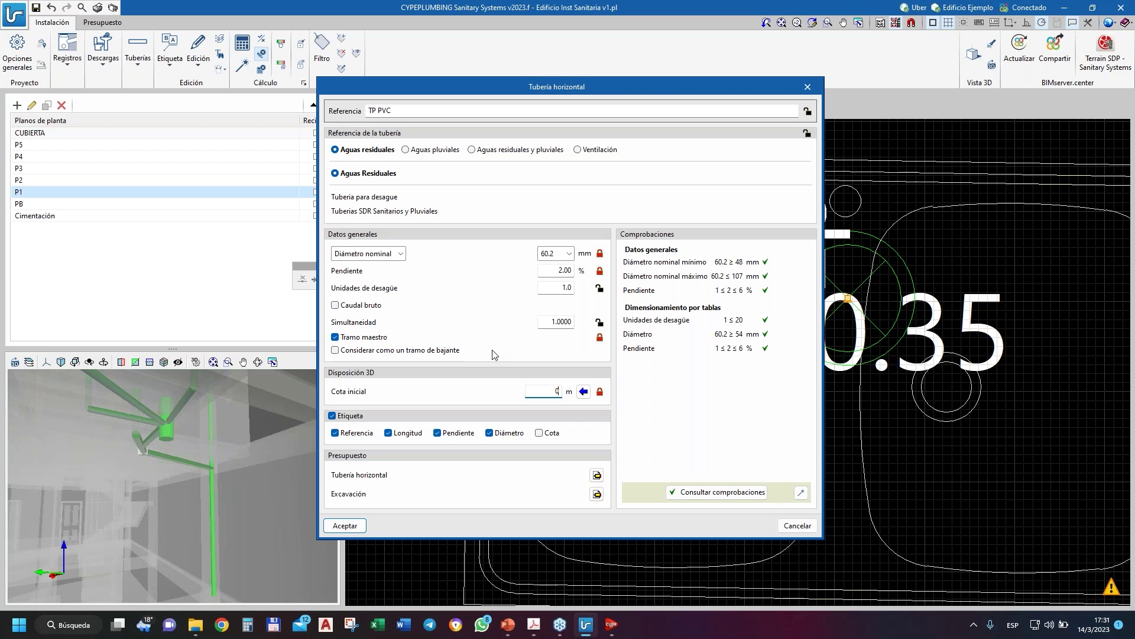
{"action": "key", "text": "Return"}
- Configure the grease trap's outlet pipe with a nominal diameter of 88.7 mm and an initial elevation of -0.3 m
{"action": "scroll", "coordinate": [615, 313], "scroll_direction": "down", "scroll_amount": 3}
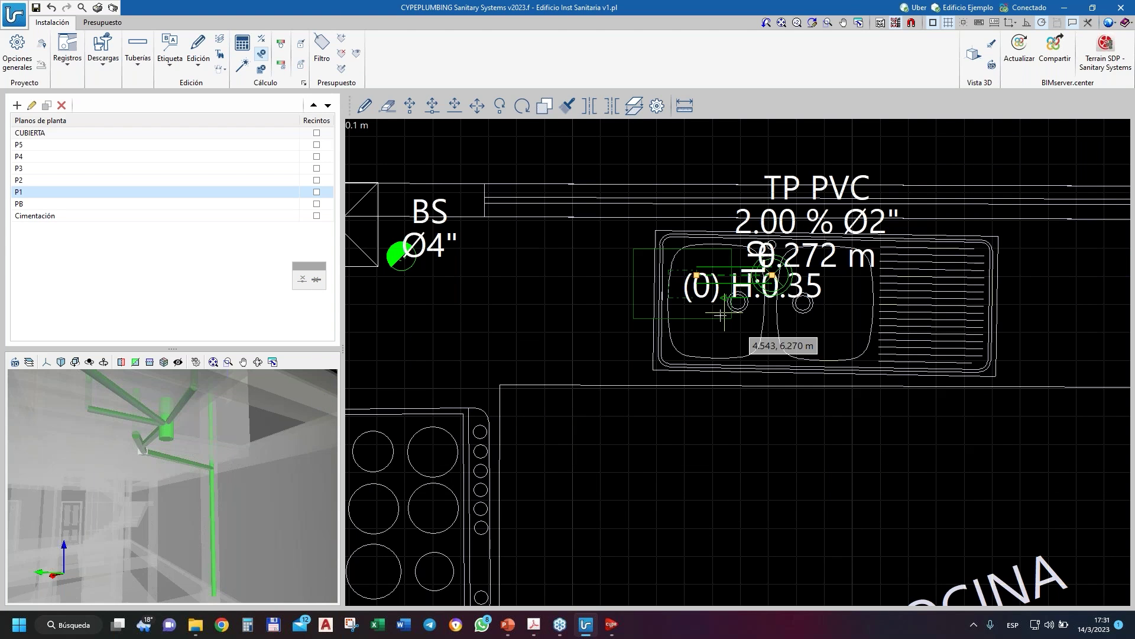
{"action": "scroll", "coordinate": [674, 290], "scroll_direction": "up", "scroll_amount": 3}
{"action": "left_click", "coordinate": [576, 282]}
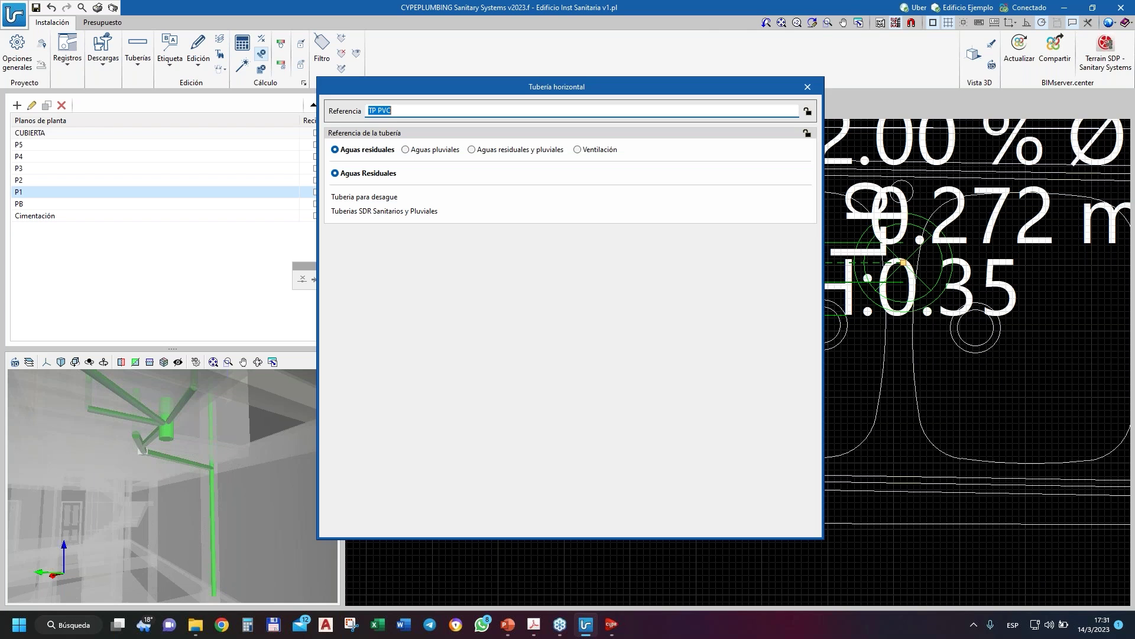
{"action": "left_click", "coordinate": [569, 253]}
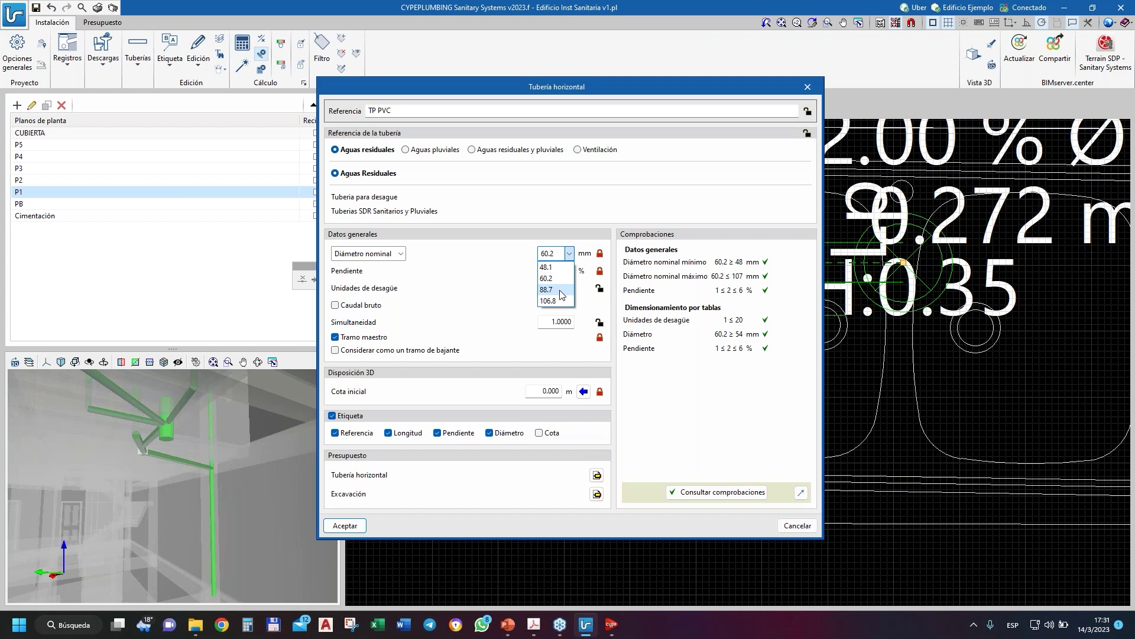
{"action": "left_click", "coordinate": [561, 294]}
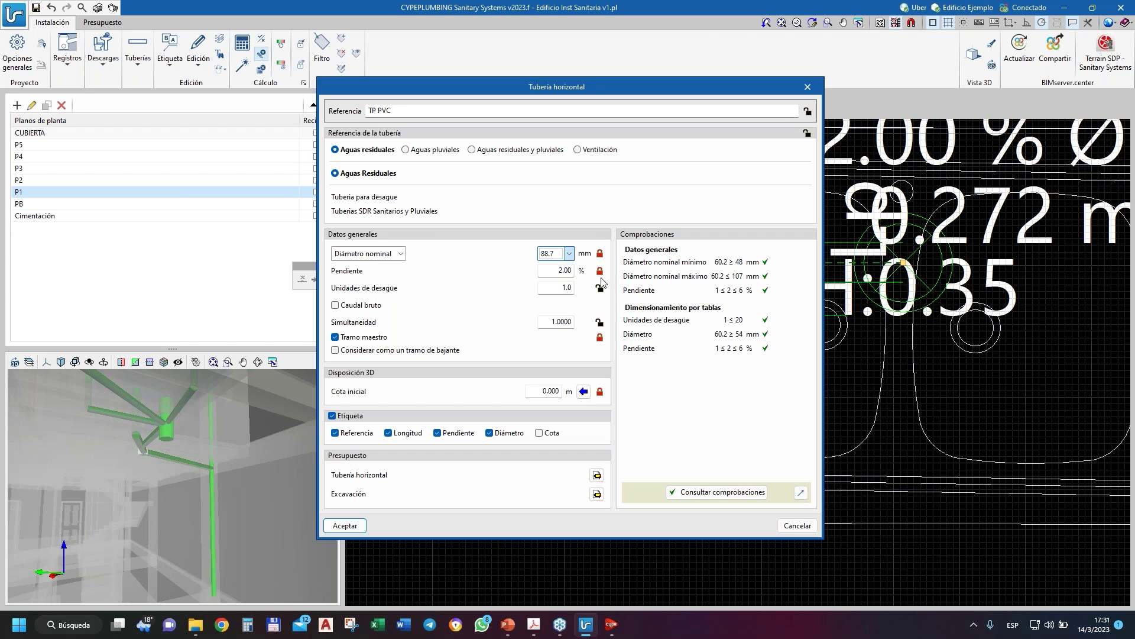
{"action": "left_click", "coordinate": [539, 389]}
{"action": "type", "text": "-0.3"}
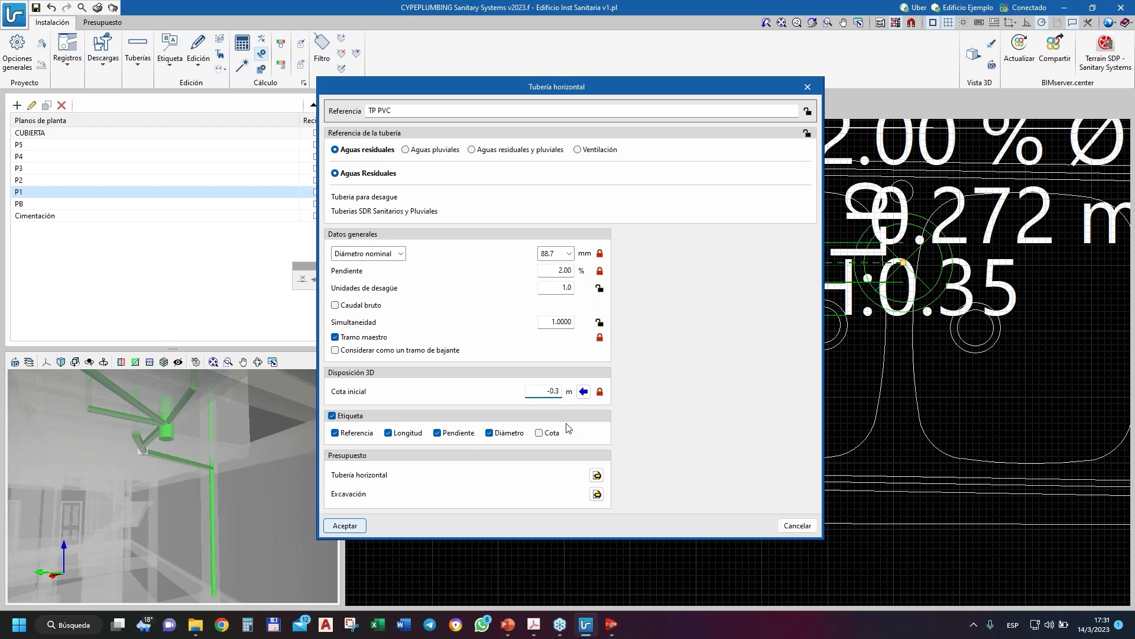
{"action": "key", "text": "Return"}
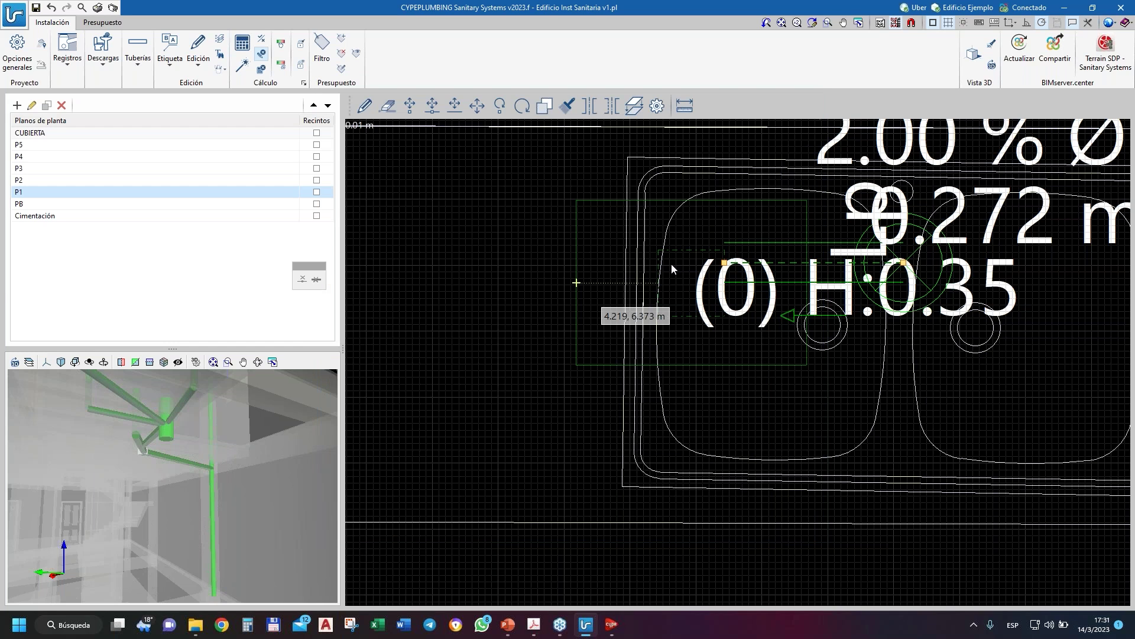
- Draw the outlet pipe from the grease trap to the kitchen's BS Ø4" downpipe, about 0.943 m long
{"action": "scroll", "coordinate": [591, 278], "scroll_direction": "down", "scroll_amount": 5}
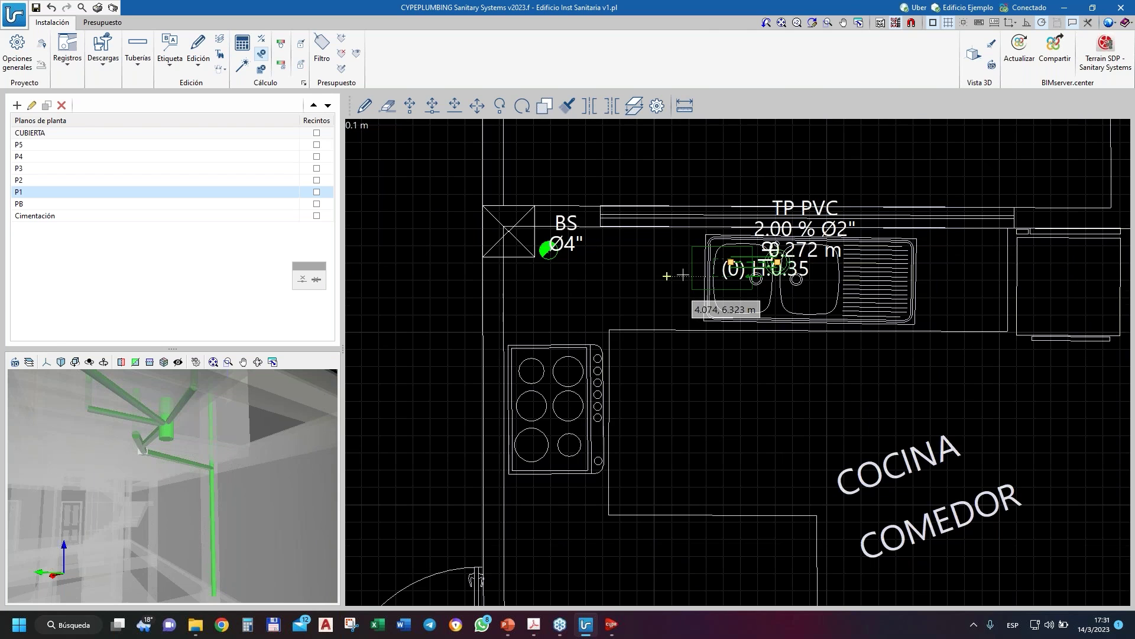
{"action": "scroll", "coordinate": [703, 269], "scroll_direction": "up", "scroll_amount": 5}
{"action": "scroll", "coordinate": [703, 269], "scroll_direction": "up", "scroll_amount": 1}
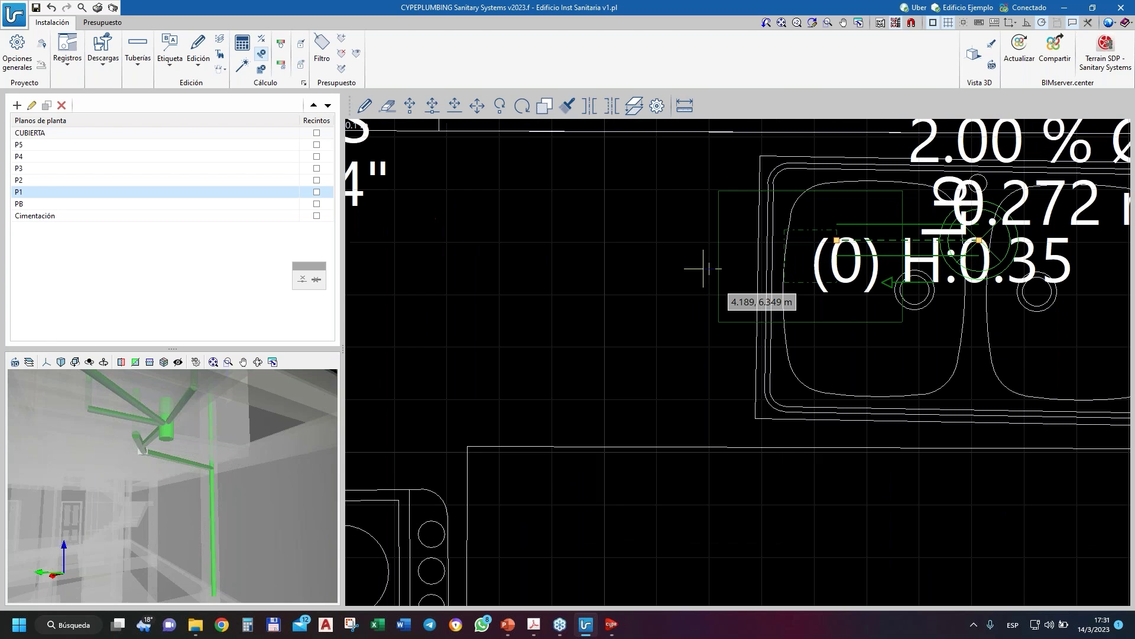
{"action": "scroll", "coordinate": [721, 237], "scroll_direction": "up", "scroll_amount": 2}
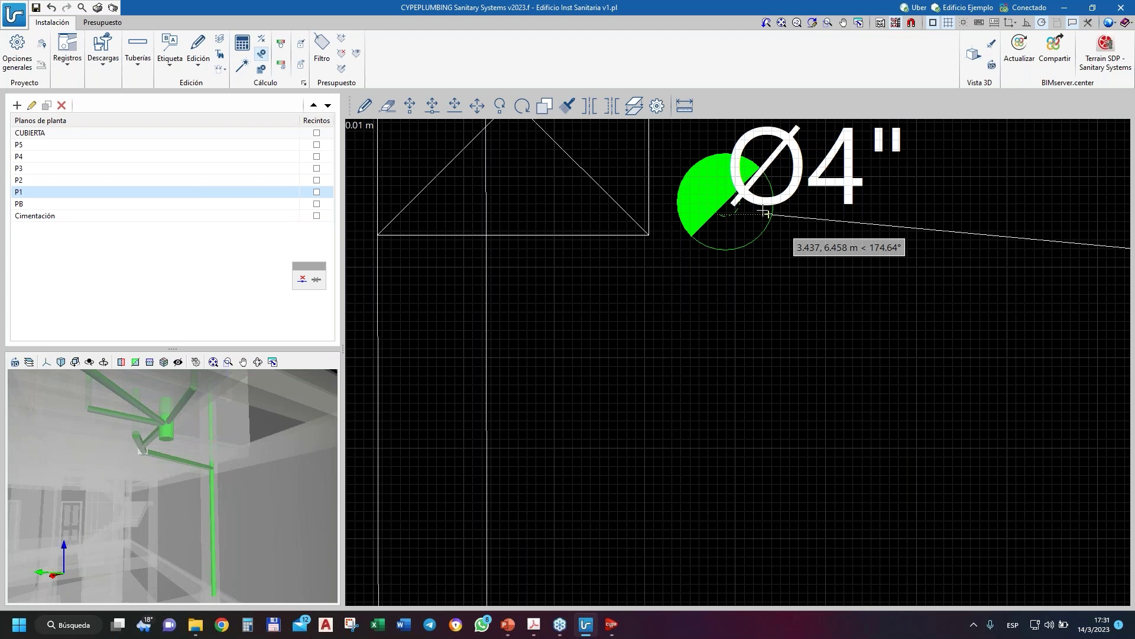
{"action": "scroll", "coordinate": [580, 257], "scroll_direction": "down", "scroll_amount": 2}
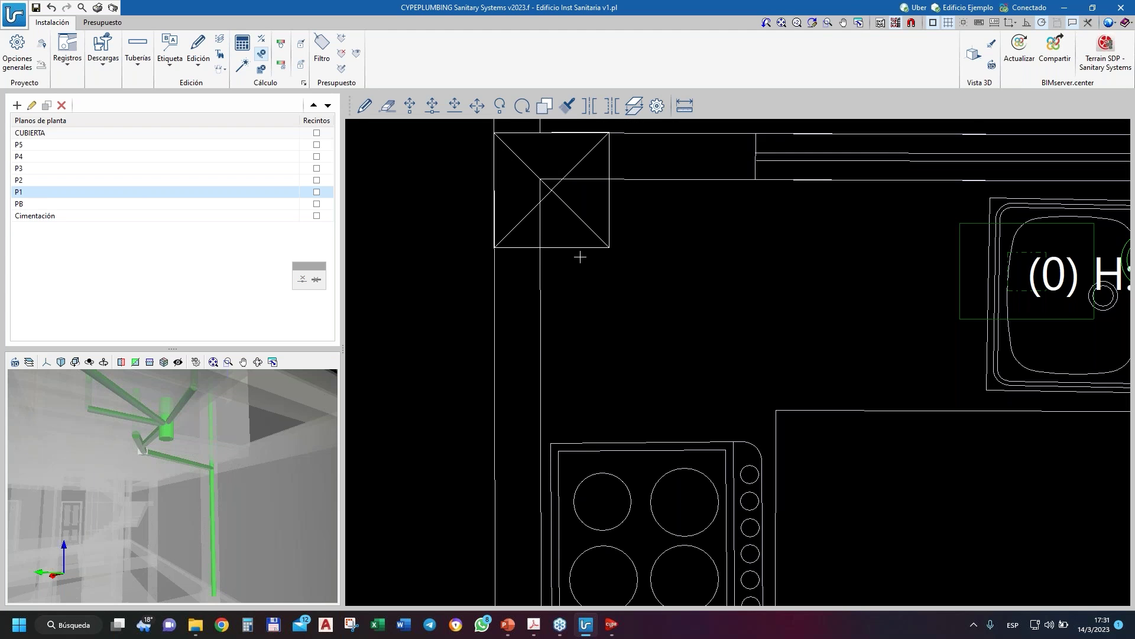
{"action": "scroll", "coordinate": [580, 258], "scroll_direction": "down", "scroll_amount": 3}
{"action": "scroll", "coordinate": [793, 226], "scroll_direction": "up", "scroll_amount": 4}
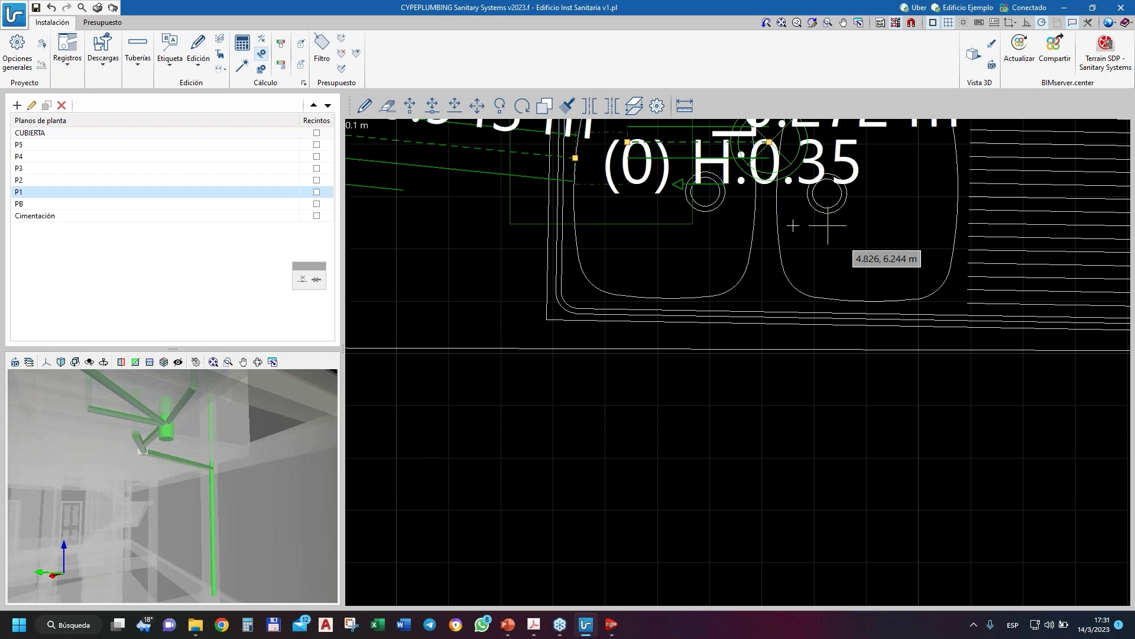
- Examine the grease trap's connection to the downpipe in the 3D view and the bathroom and kitchen piping on the P1 plan
{"action": "scroll", "coordinate": [793, 226], "scroll_direction": "down", "scroll_amount": 5}
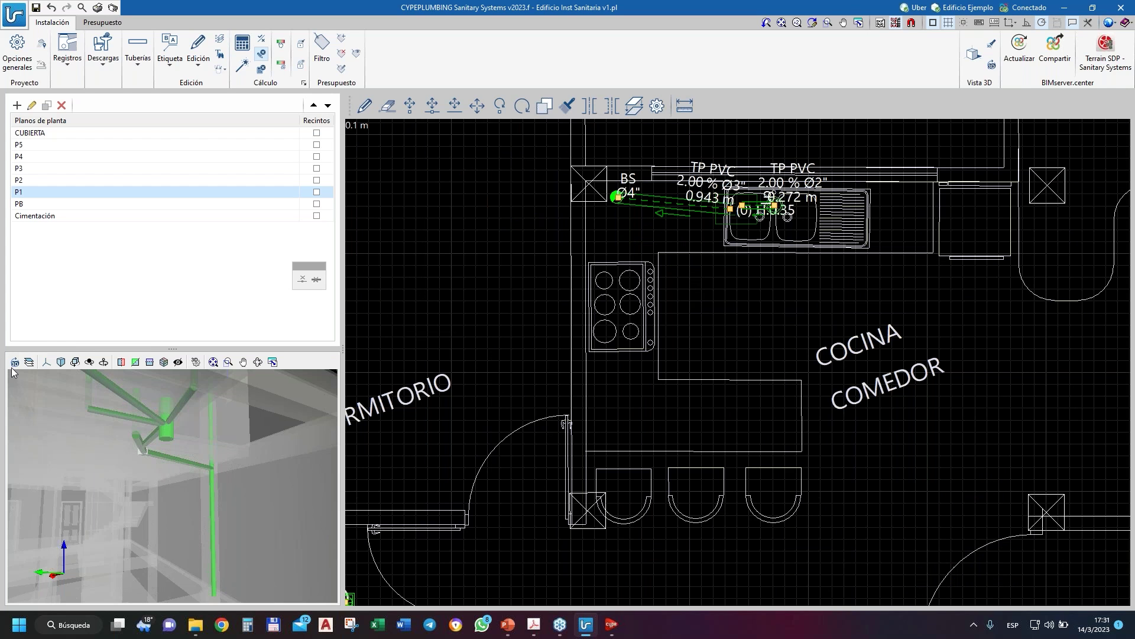
{"action": "scroll", "coordinate": [241, 444], "scroll_direction": "down", "scroll_amount": 3}
{"action": "middle_click_drag", "start_coordinate": [242, 445], "coordinate": [216, 484]}
{"action": "scroll", "coordinate": [150, 477], "scroll_direction": "up", "scroll_amount": 5}
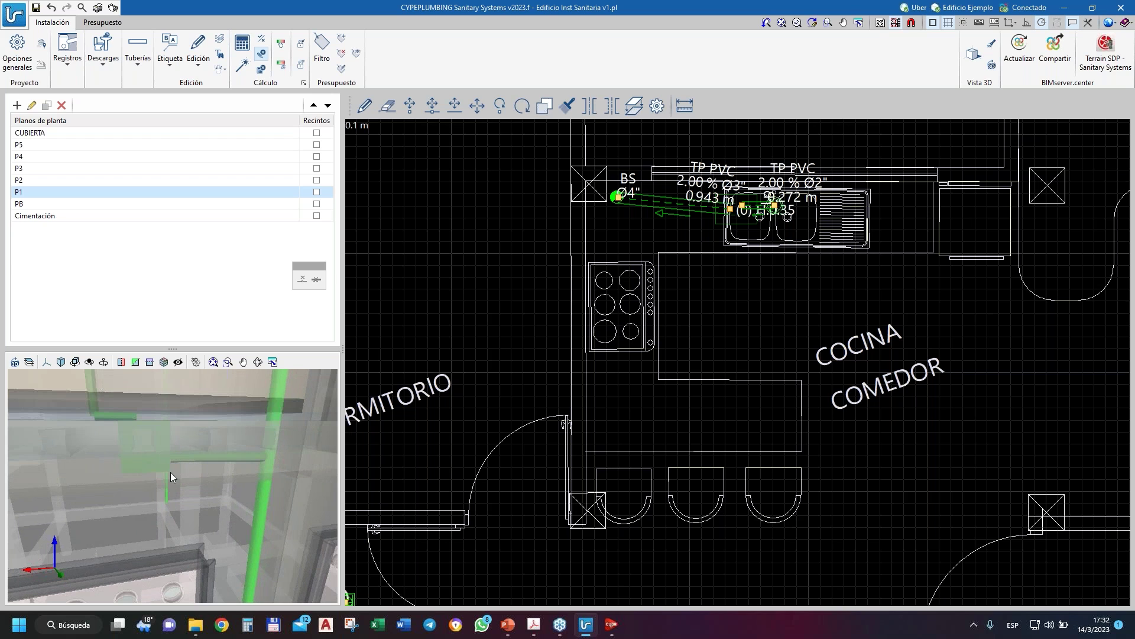
{"action": "middle_click_drag", "start_coordinate": [190, 468], "coordinate": [214, 472]}
{"action": "scroll", "coordinate": [763, 249], "scroll_direction": "down", "scroll_amount": 3}
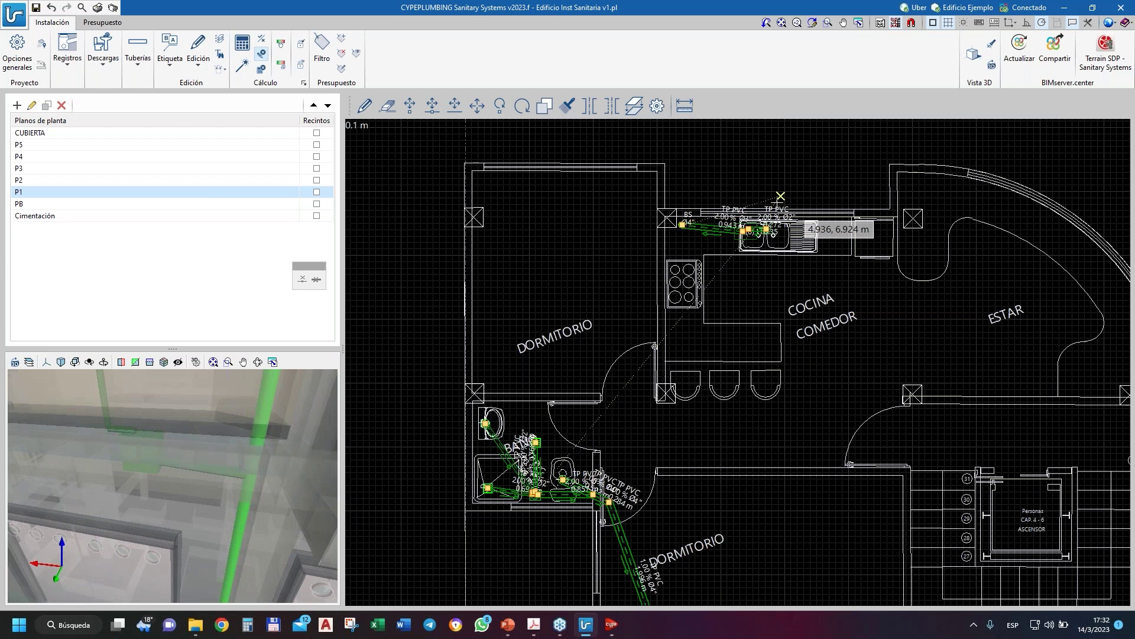
{"action": "scroll", "coordinate": [781, 196], "scroll_direction": "down", "scroll_amount": 2}
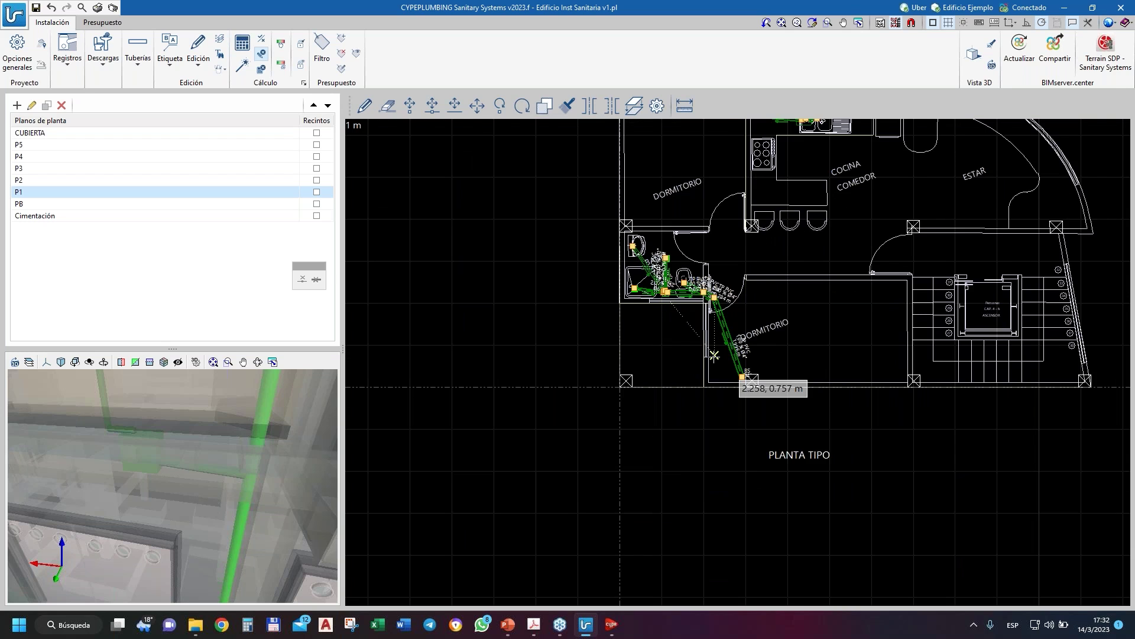
{"action": "scroll", "coordinate": [745, 334], "scroll_direction": "up", "scroll_amount": 1}
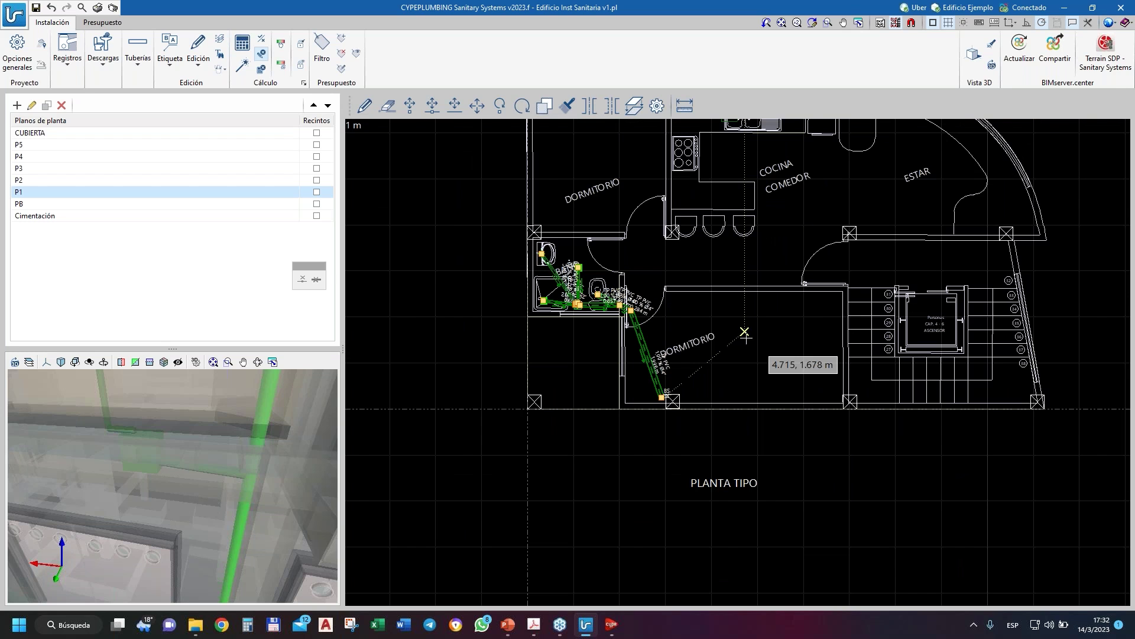
{"action": "scroll", "coordinate": [745, 334], "scroll_direction": "down", "scroll_amount": 2}
{"action": "scroll", "coordinate": [780, 260], "scroll_direction": "up", "scroll_amount": 1}
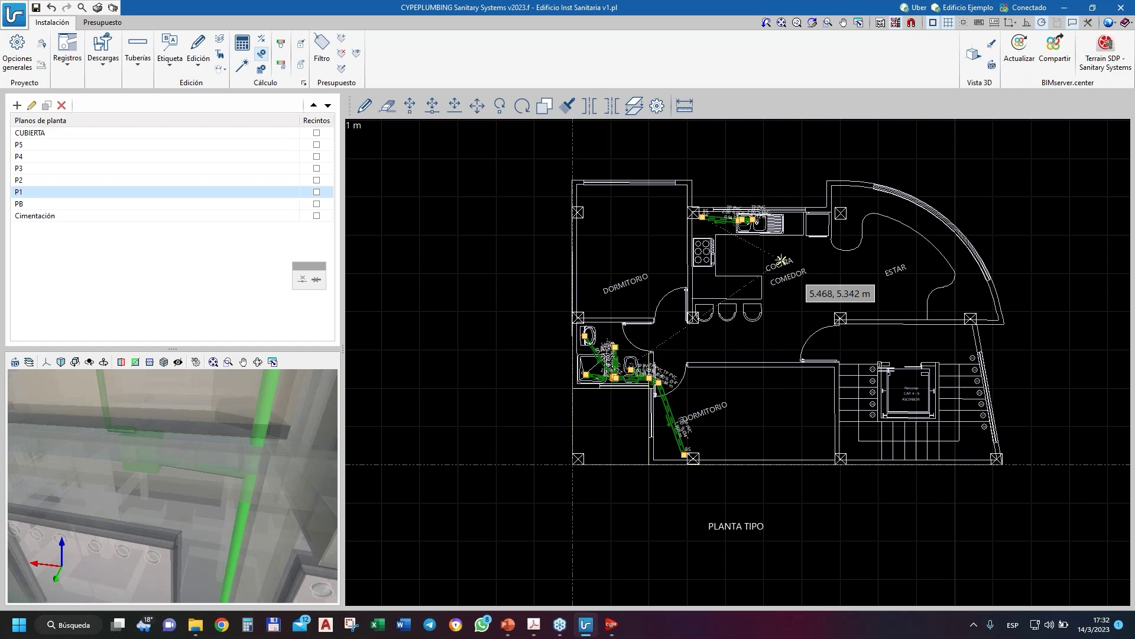
{"action": "scroll", "coordinate": [781, 260], "scroll_direction": "up", "scroll_amount": 2}
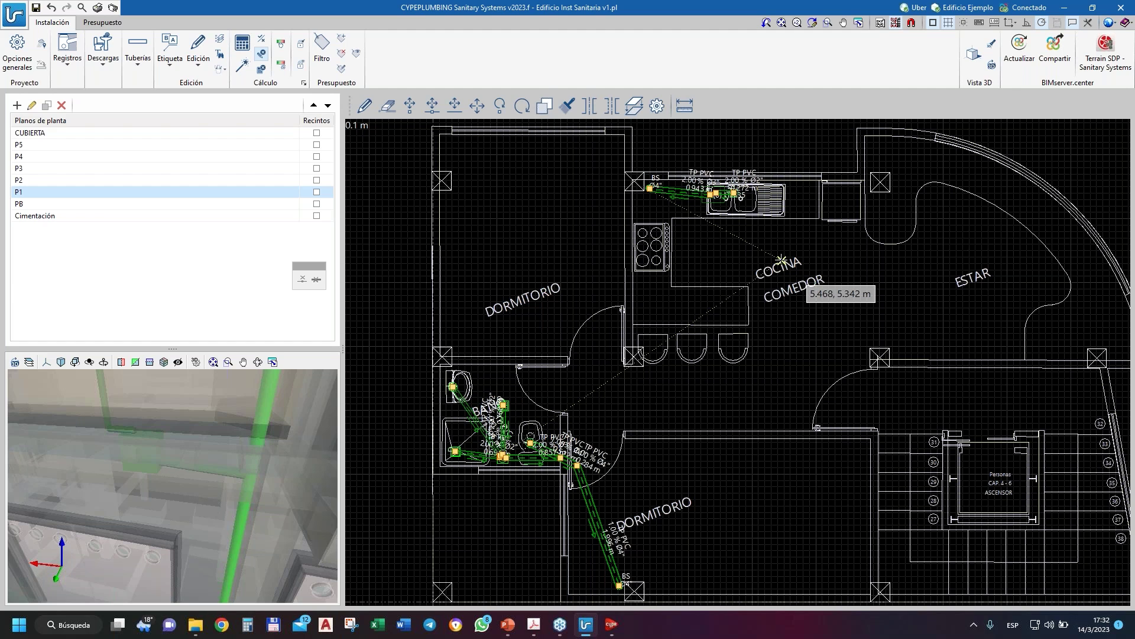
- Copy the bathroom and kitchen installation from P1, excluding the downpipes (Bajante), to floor plans P2, P3, P4 and P5
{"action": "left_click", "coordinate": [781, 260]}
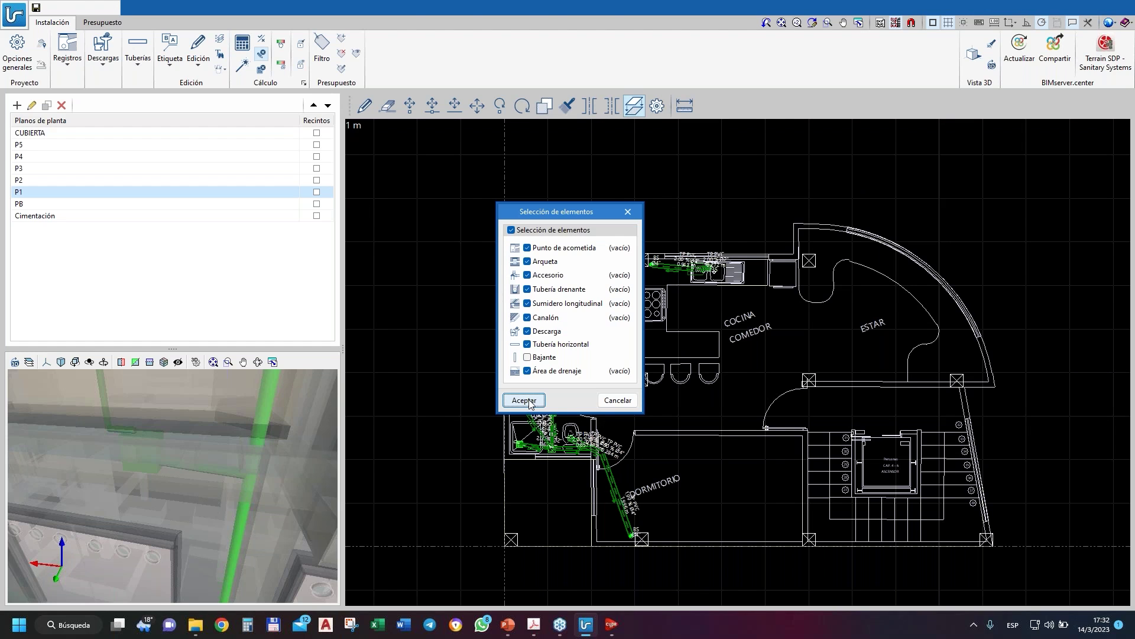
{"action": "left_click", "coordinate": [524, 400]}
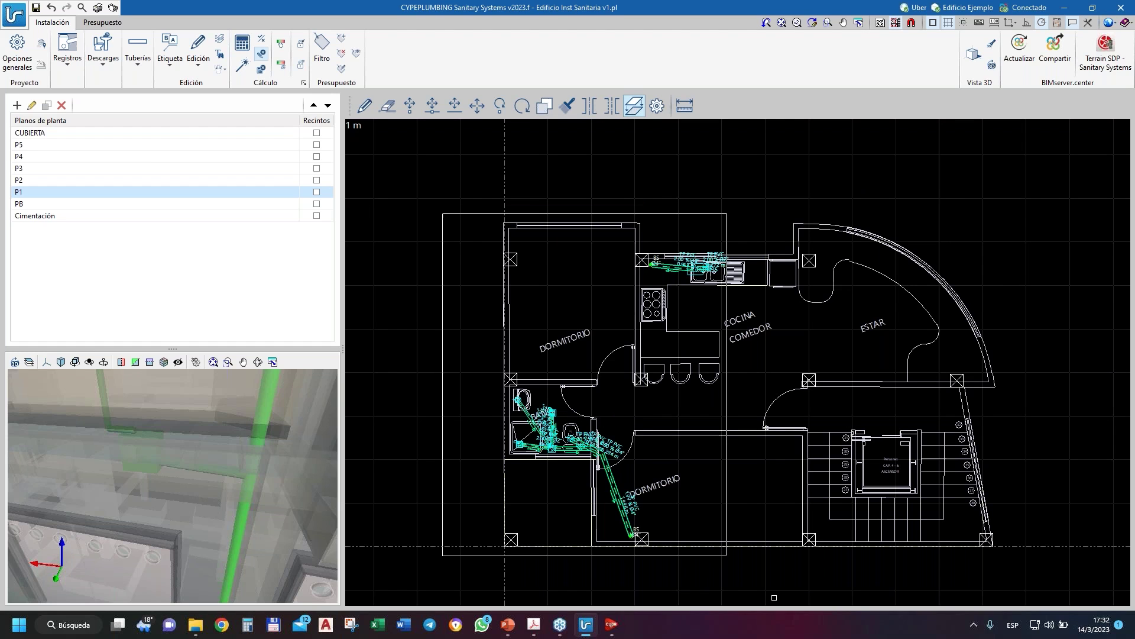
{"action": "right_click", "coordinate": [774, 598]}
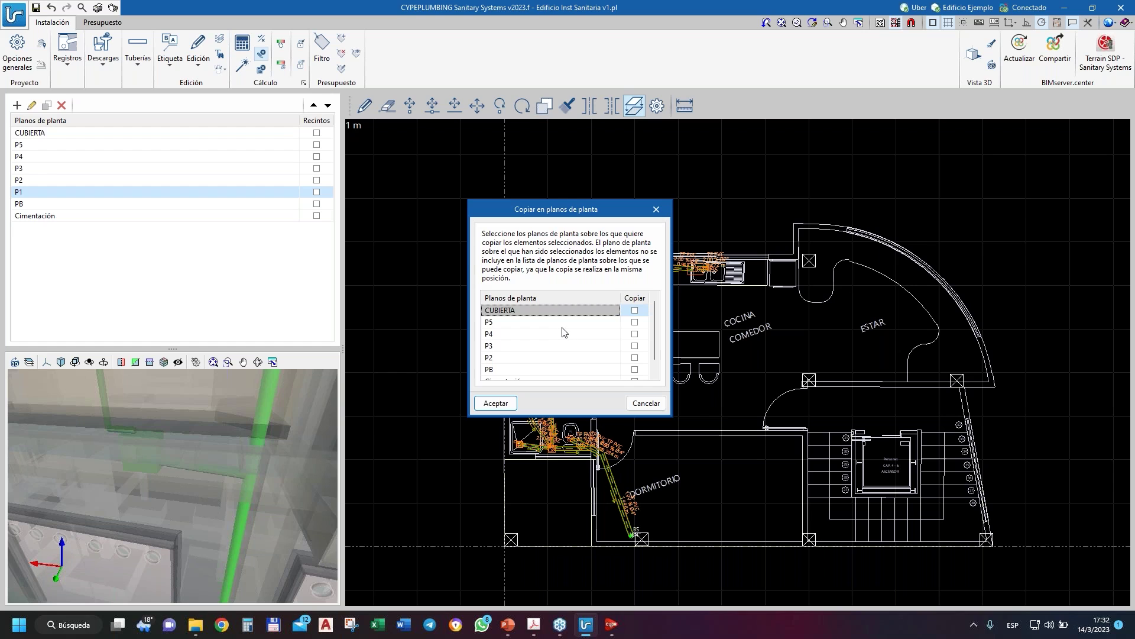
{"action": "scroll", "coordinate": [628, 343], "scroll_direction": "down", "scroll_amount": 1}
{"action": "left_click", "coordinate": [635, 345]}
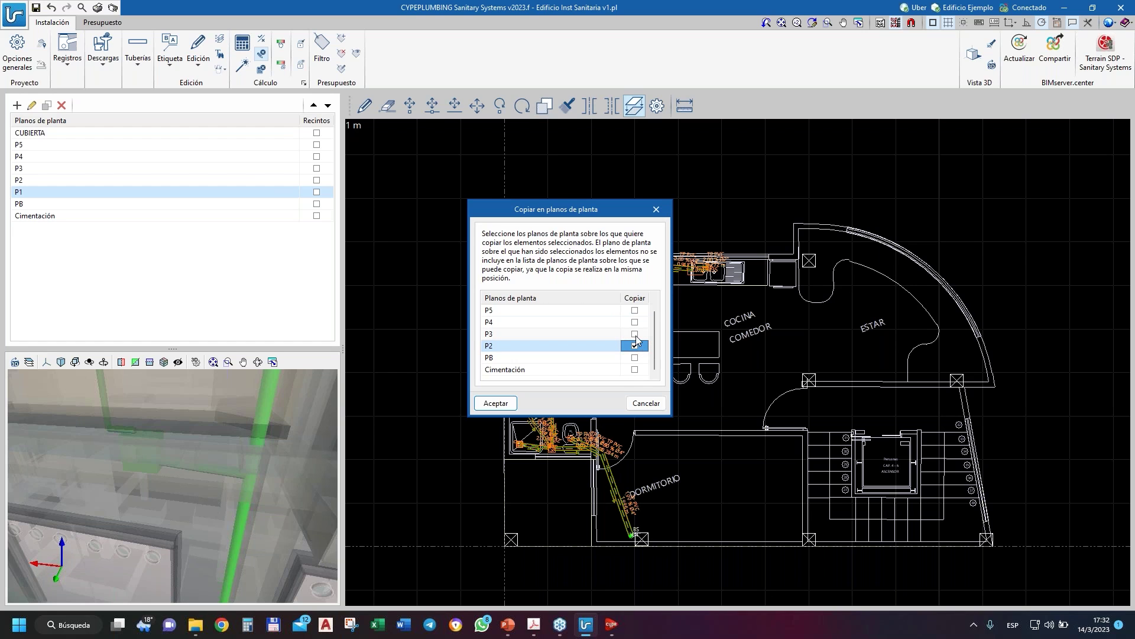
{"action": "left_click", "coordinate": [635, 334]}
{"action": "left_click", "coordinate": [639, 325]}
{"action": "scroll", "coordinate": [635, 332], "scroll_direction": "up", "scroll_amount": 1}
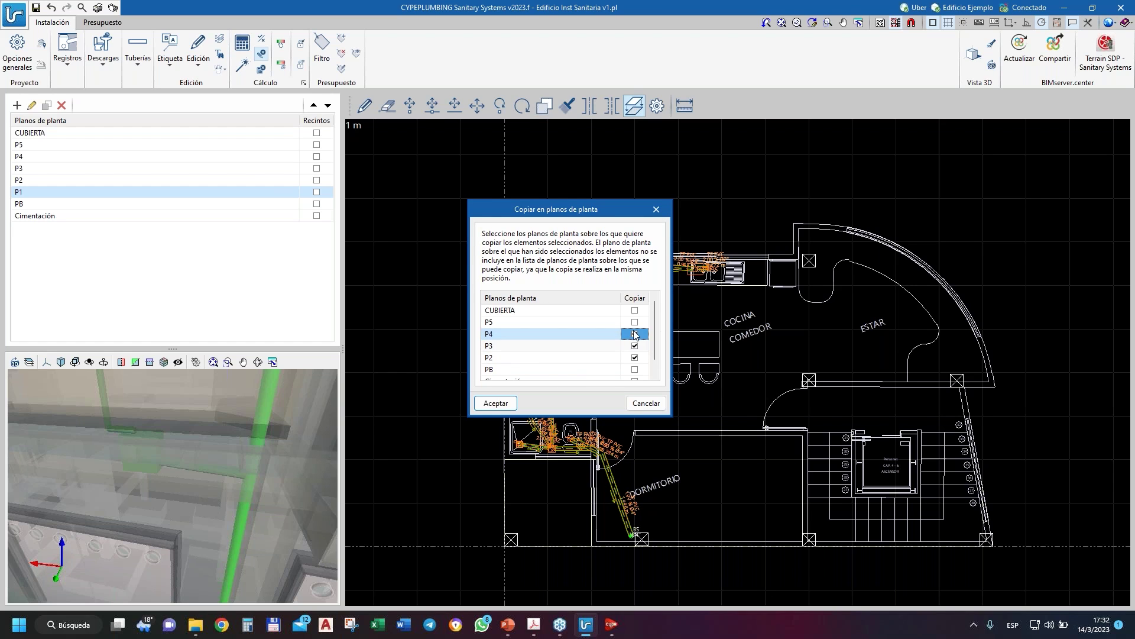
{"action": "left_click", "coordinate": [635, 322]}
{"action": "left_click", "coordinate": [634, 334]}
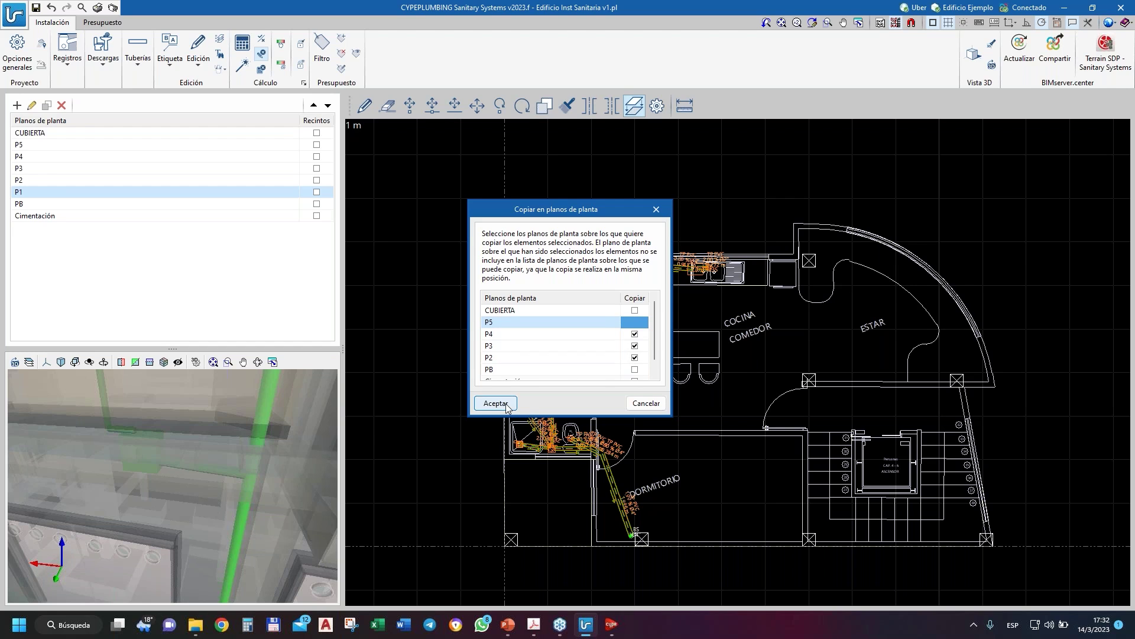
{"action": "key", "text": "Return"}
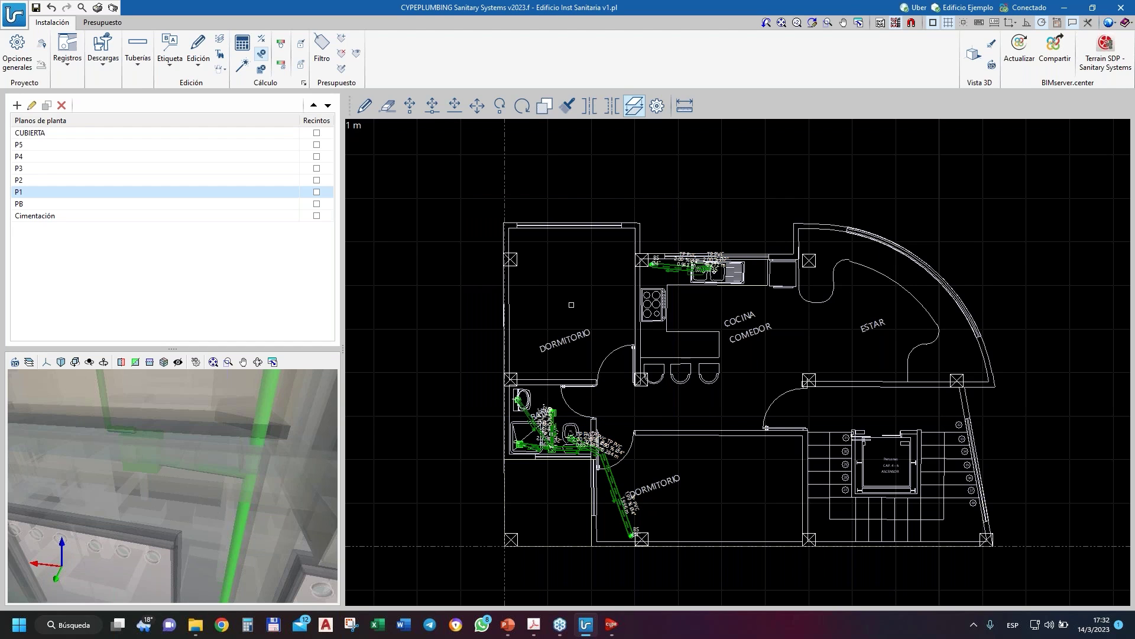
- Check the copied bathroom and kitchen installation on floor plans P2, P4 and P5
{"action": "left_click", "coordinate": [127, 181]}
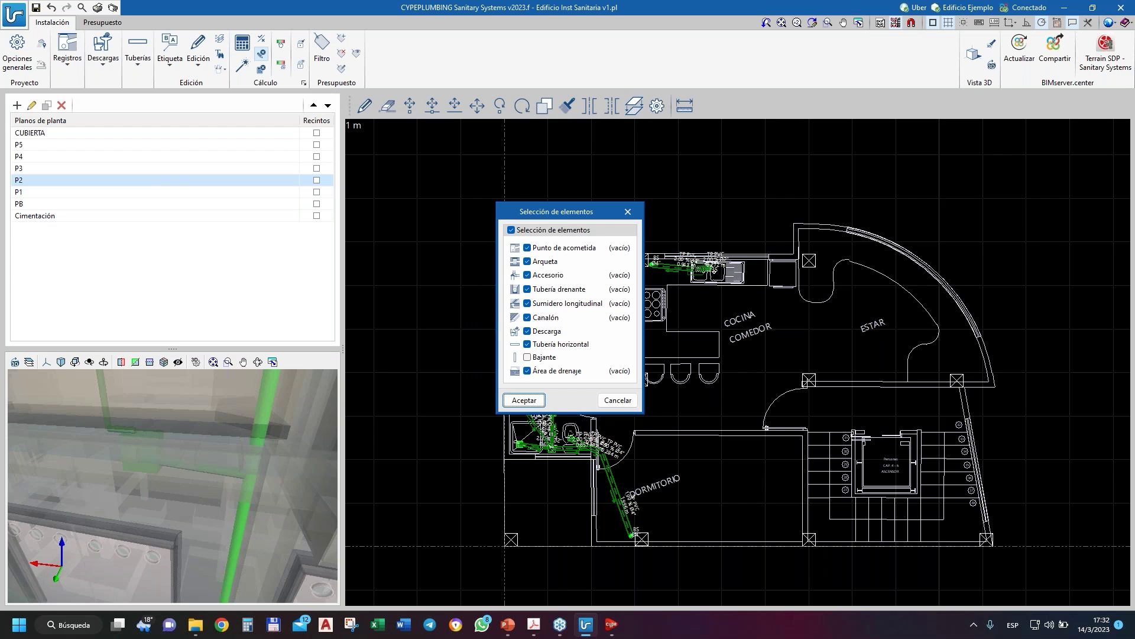
{"action": "left_click", "coordinate": [619, 401]}
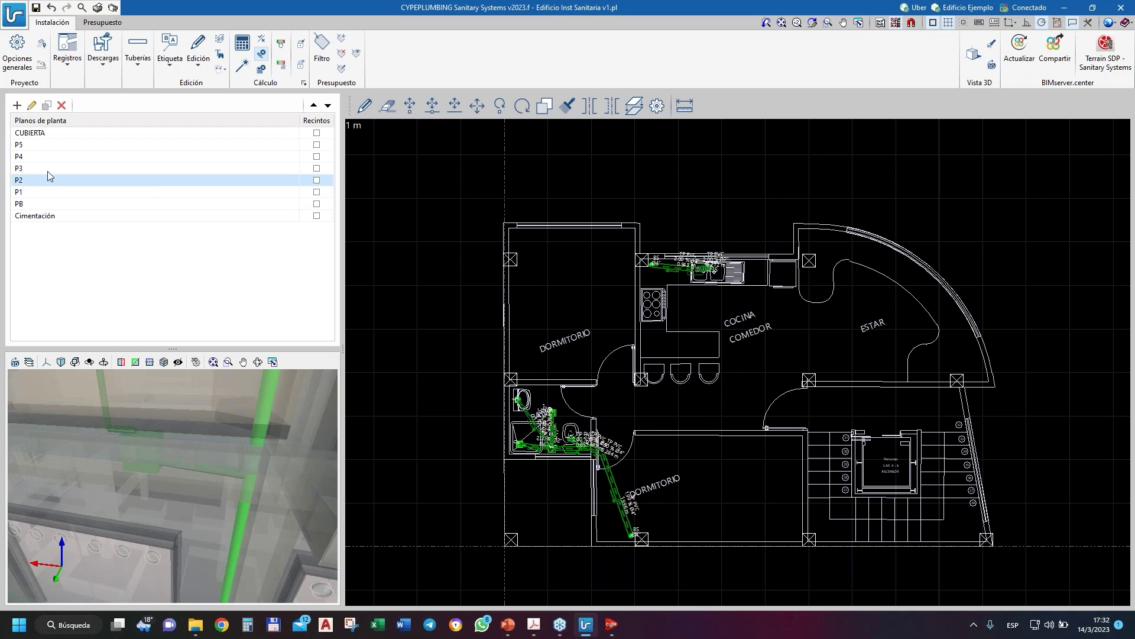
{"action": "left_click", "coordinate": [75, 157]}
{"action": "left_click", "coordinate": [81, 148]}
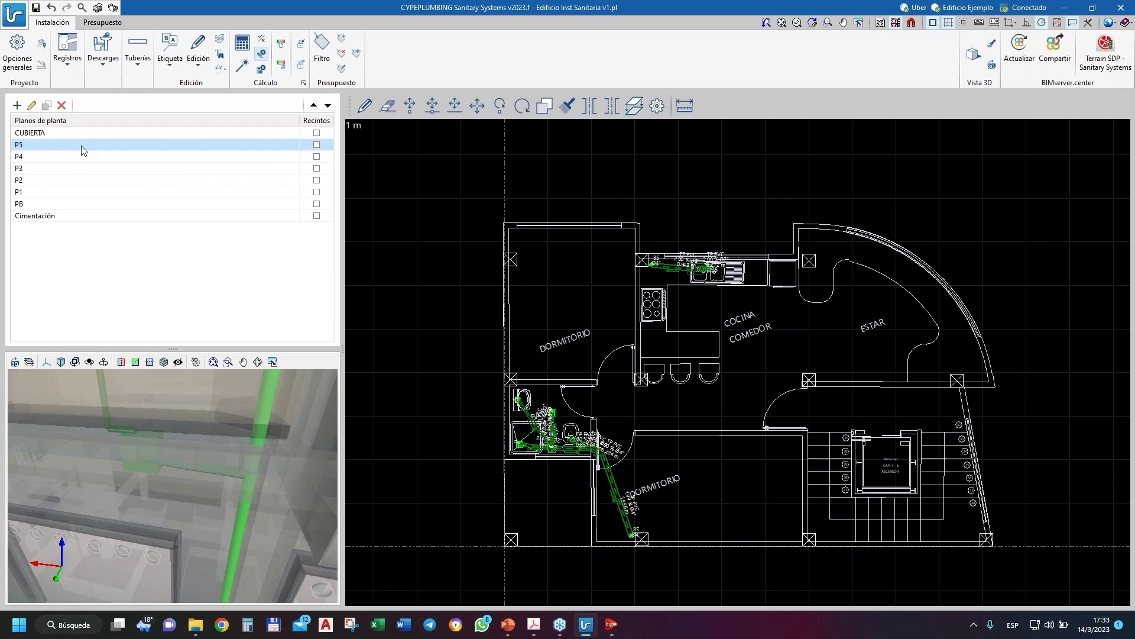
- On the CUBIERTA plan, configure a Terminal de aireación accessory with its label enabled, showing Referencia and Cota
{"action": "left_click", "coordinate": [89, 133]}
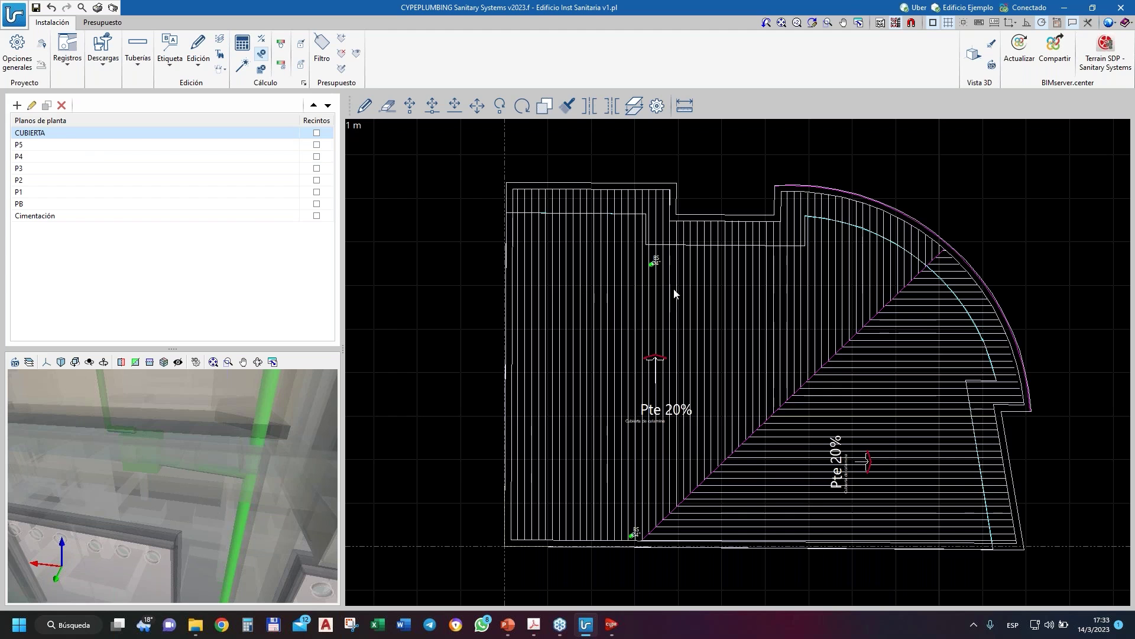
{"action": "scroll", "coordinate": [665, 503], "scroll_direction": "up", "scroll_amount": 4}
{"action": "scroll", "coordinate": [692, 500], "scroll_direction": "down", "scroll_amount": 5}
{"action": "scroll", "coordinate": [680, 296], "scroll_direction": "up", "scroll_amount": 8}
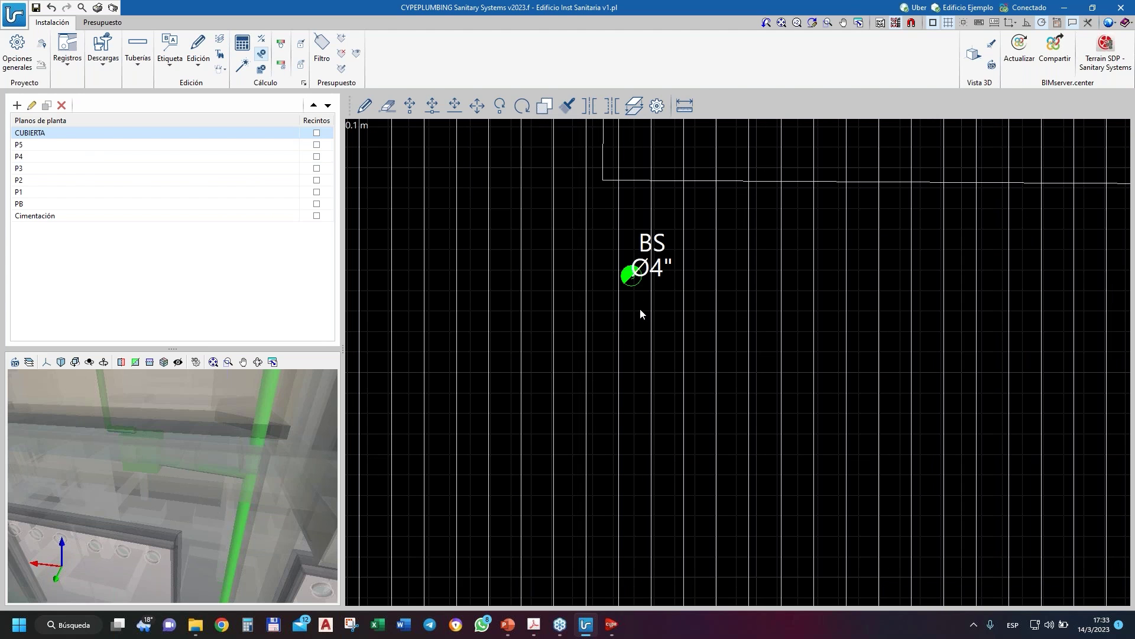
{"action": "left_click", "coordinate": [135, 65]}
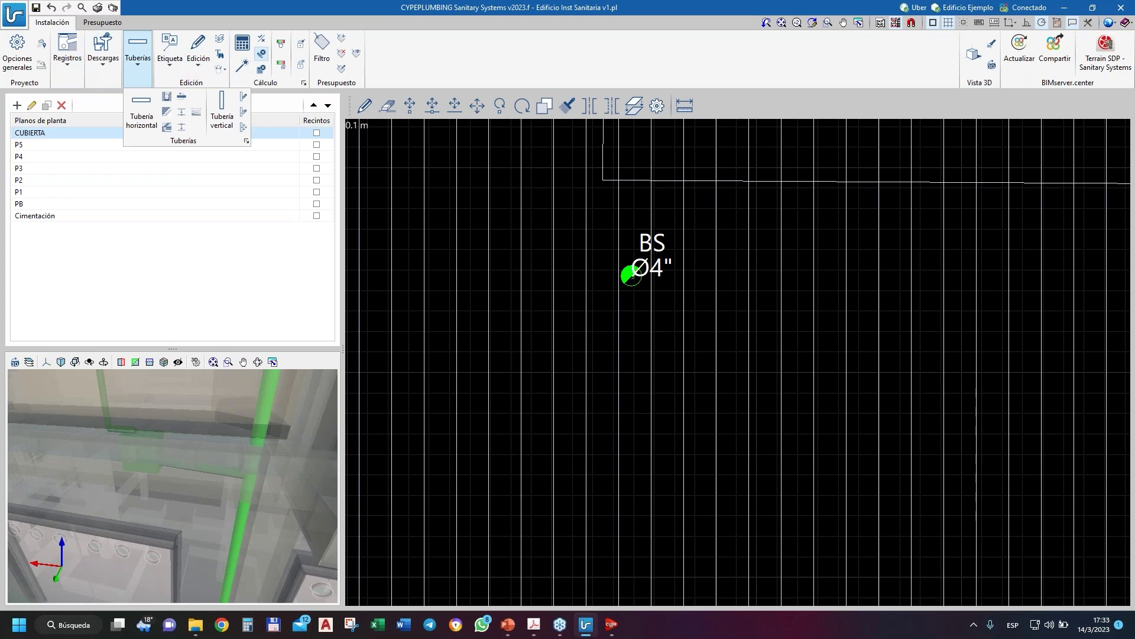
{"action": "left_click", "coordinate": [69, 65]}
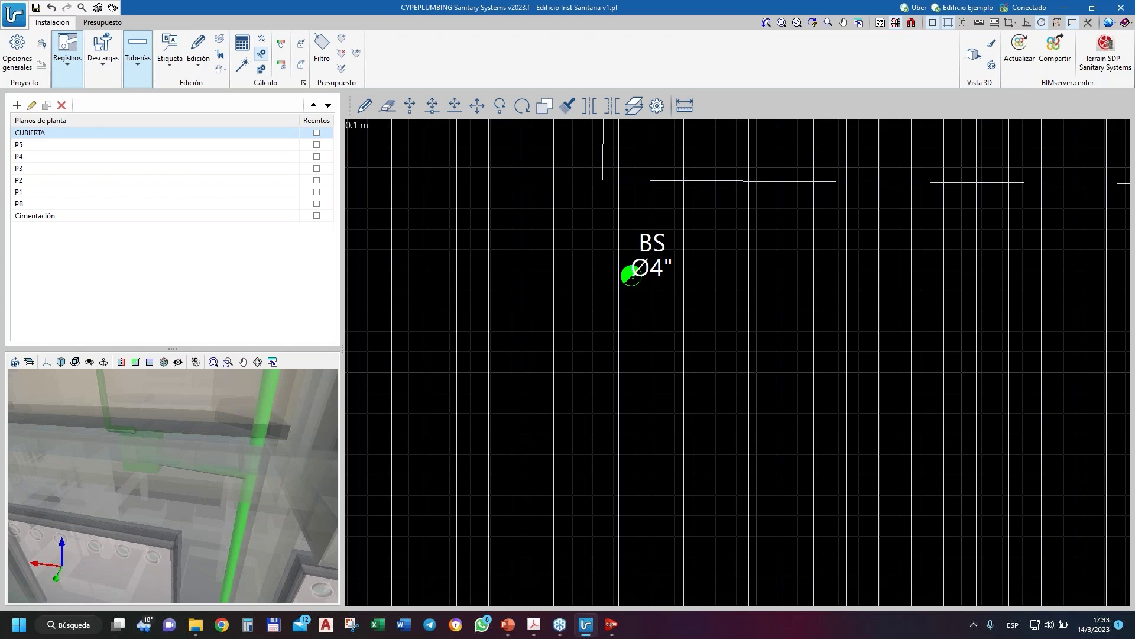
{"action": "left_click", "coordinate": [67, 59]}
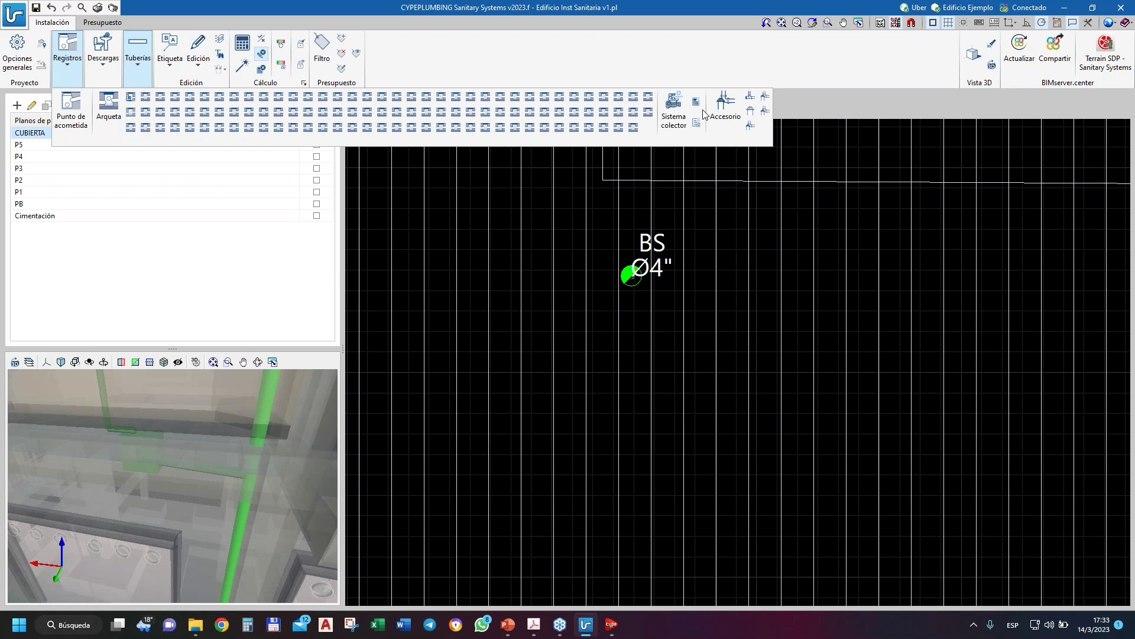
{"action": "left_click", "coordinate": [749, 111]}
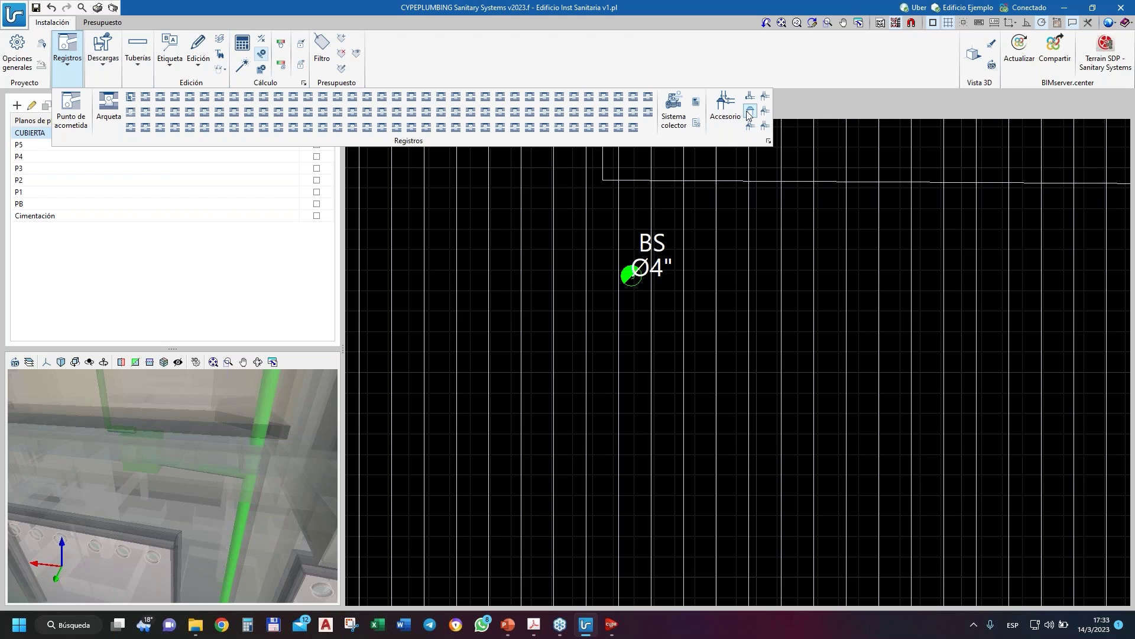
{"action": "left_click", "coordinate": [631, 278]}
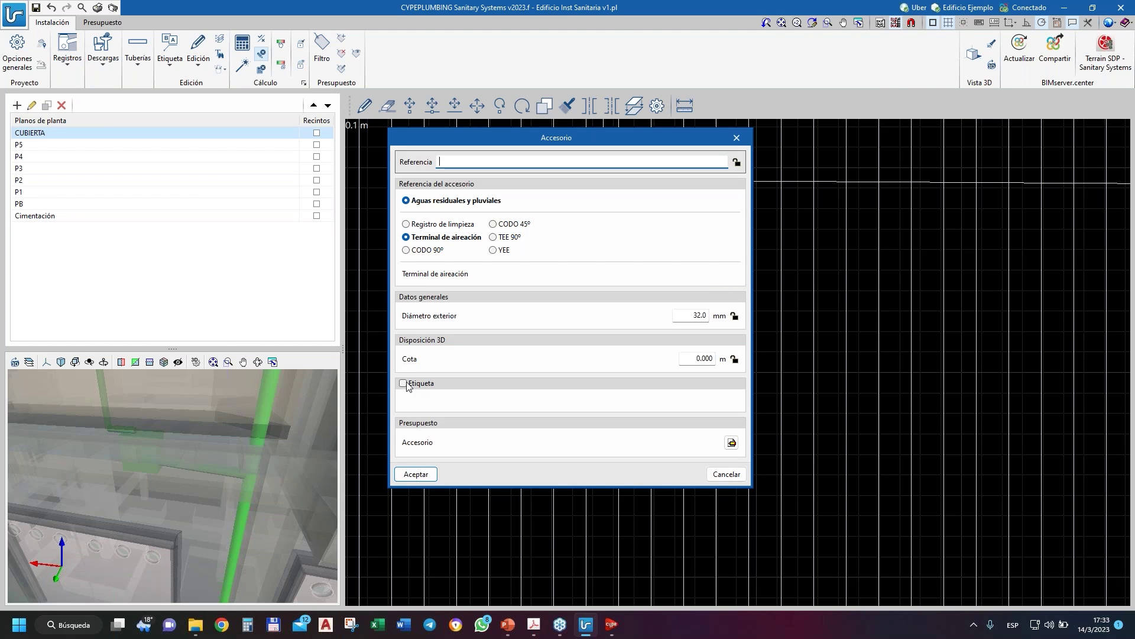
{"action": "left_click", "coordinate": [404, 383]}
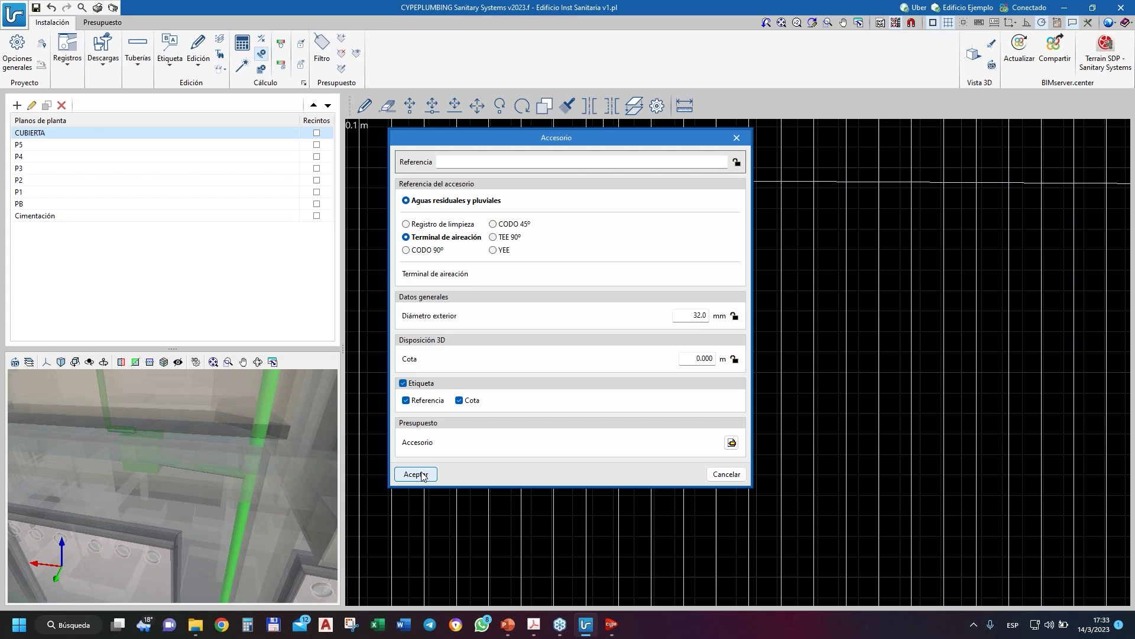
{"action": "left_click", "coordinate": [416, 474]}
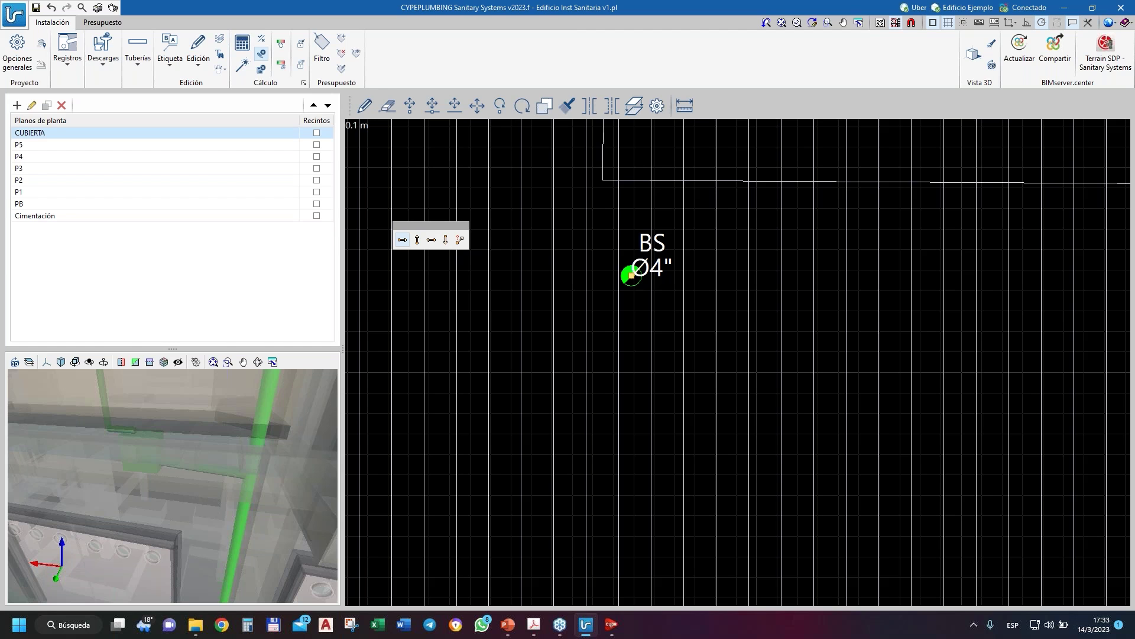
- Place the aeration terminals on the two BS Ø4" downpipes of the roof plan
{"action": "scroll", "coordinate": [631, 275], "scroll_direction": "down", "scroll_amount": 2}
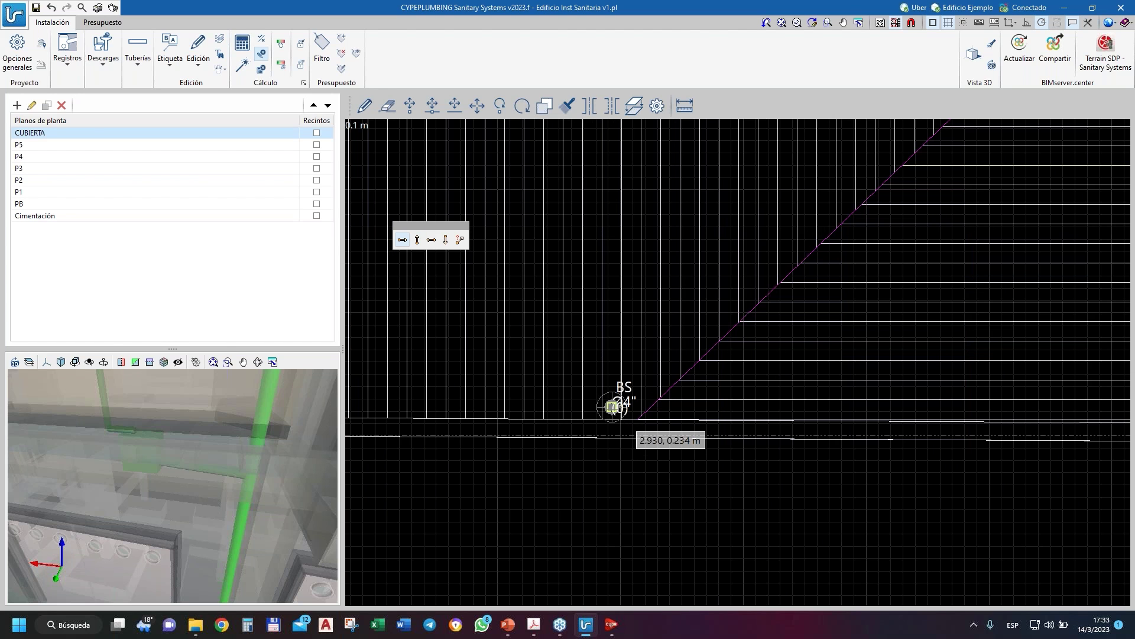
{"action": "scroll", "coordinate": [603, 451], "scroll_direction": "down", "scroll_amount": 5}
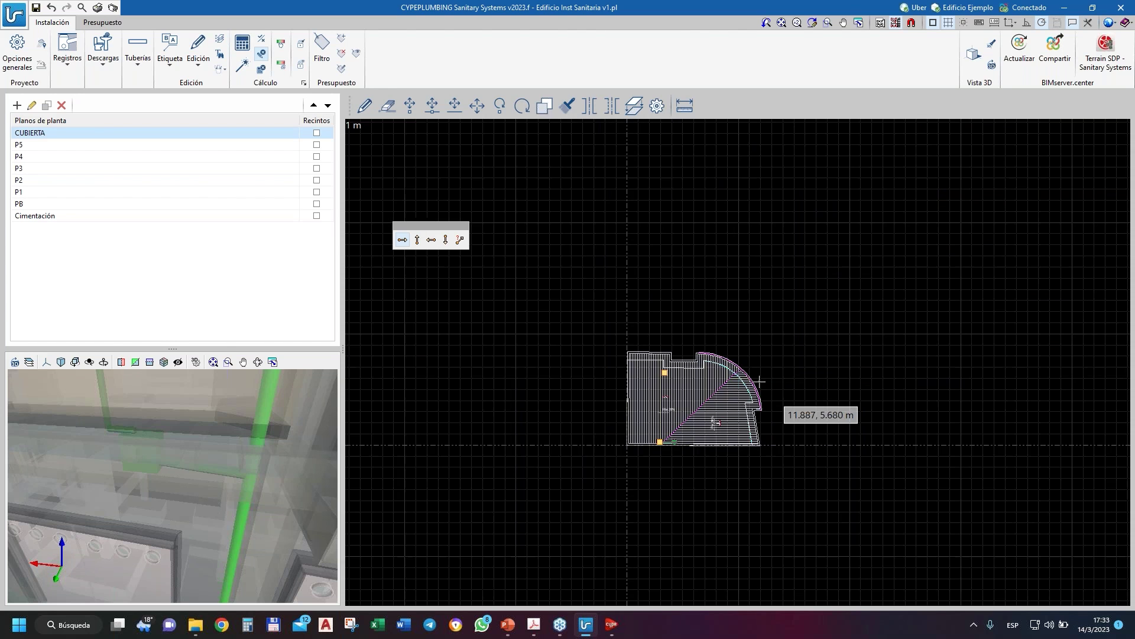
{"action": "scroll", "coordinate": [760, 381], "scroll_direction": "up", "scroll_amount": 2}
{"action": "scroll", "coordinate": [747, 390], "scroll_direction": "up", "scroll_amount": 2}
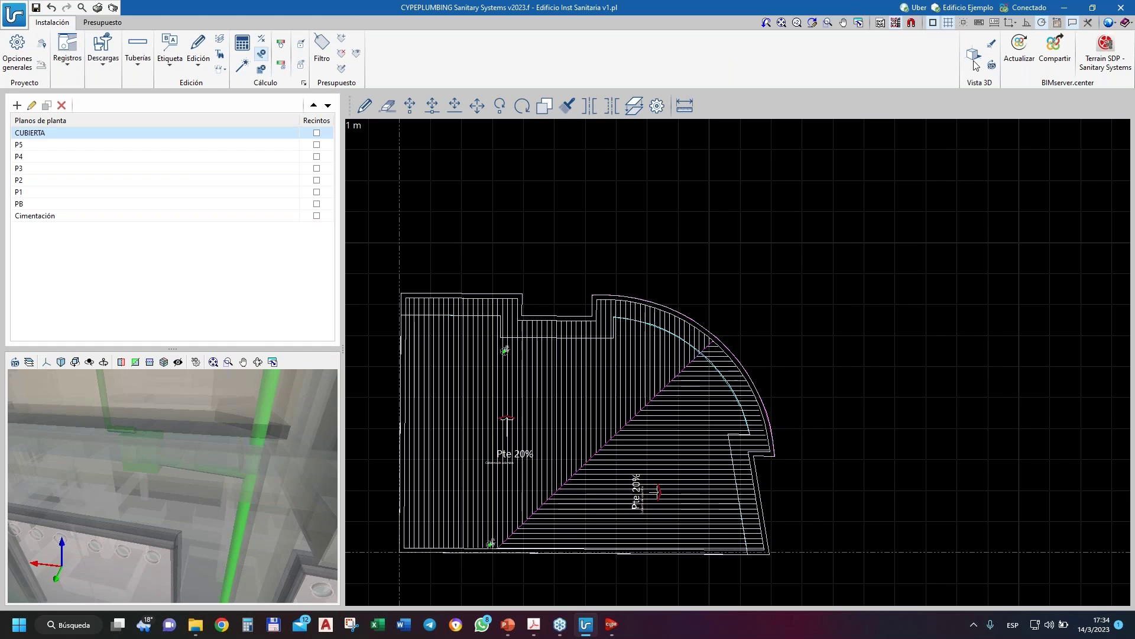
{"action": "scroll", "coordinate": [718, 243], "scroll_direction": "down", "scroll_amount": 4}
{"action": "scroll", "coordinate": [701, 303], "scroll_direction": "up", "scroll_amount": 2}
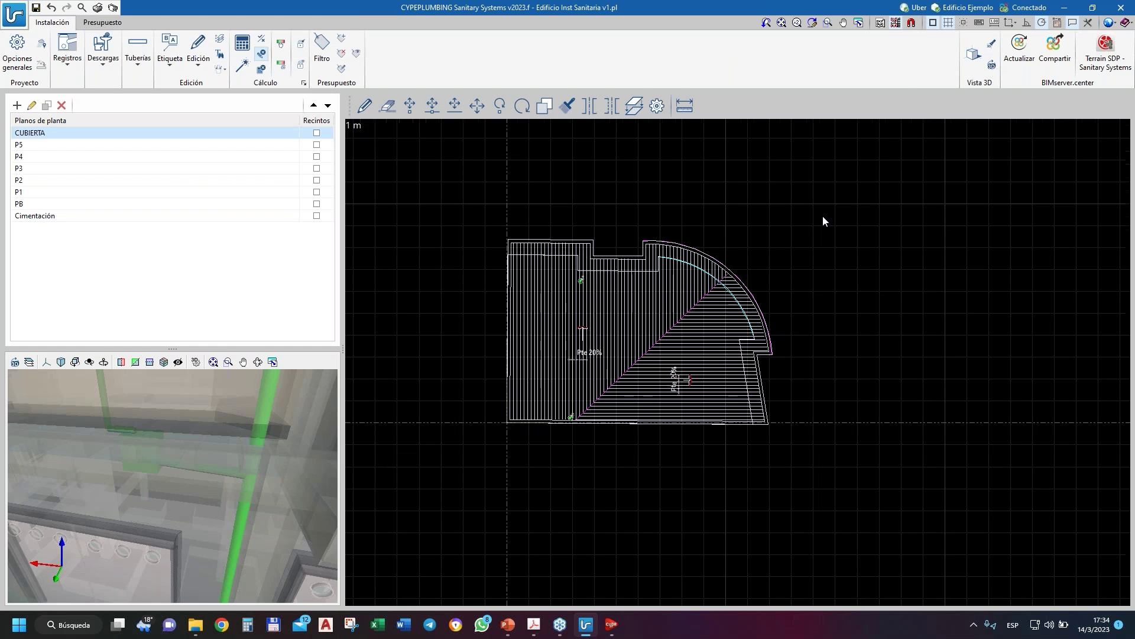
- Examine the downpipes and the bathroom and kitchen piping across all floors, down to the foundation, in the enlarged 3D view
{"action": "left_click", "coordinate": [973, 55]}
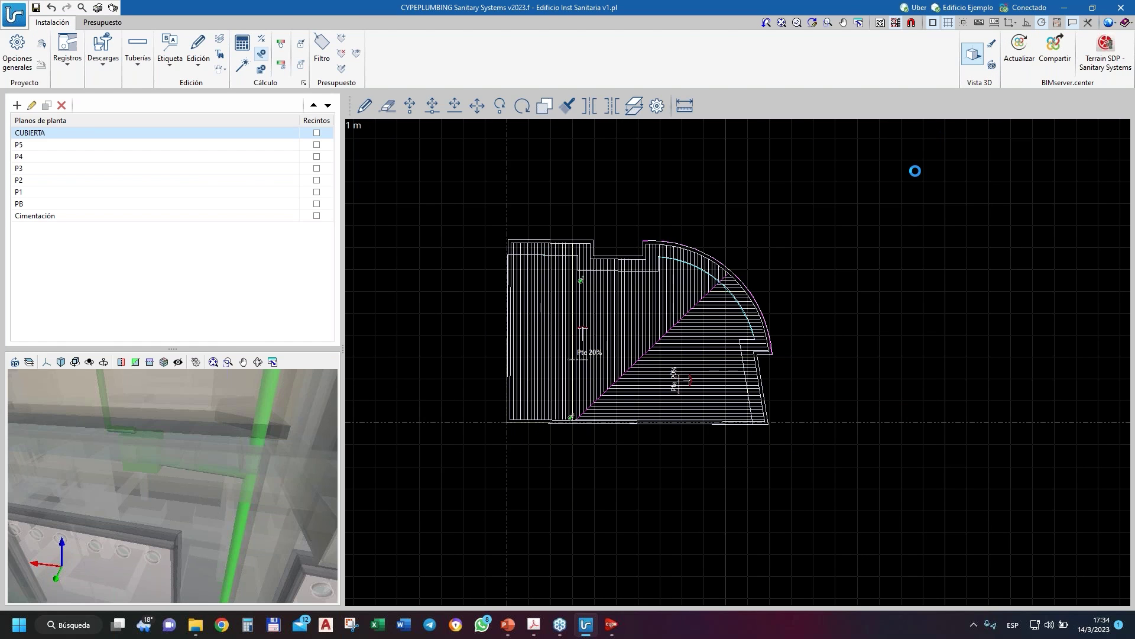
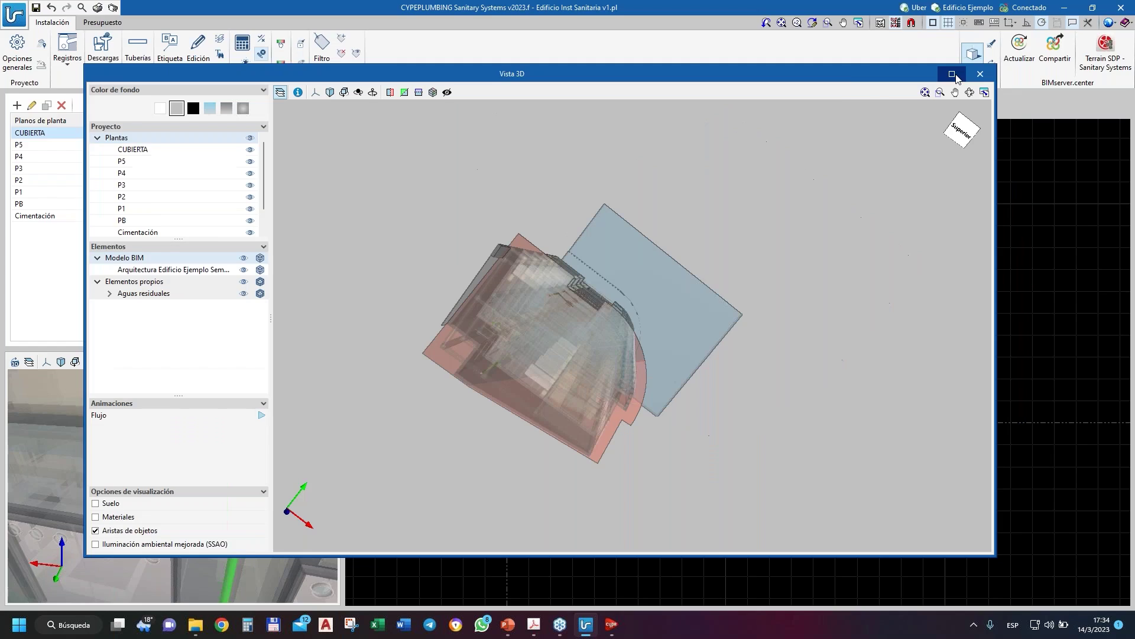
{"action": "left_click", "coordinate": [953, 73]}
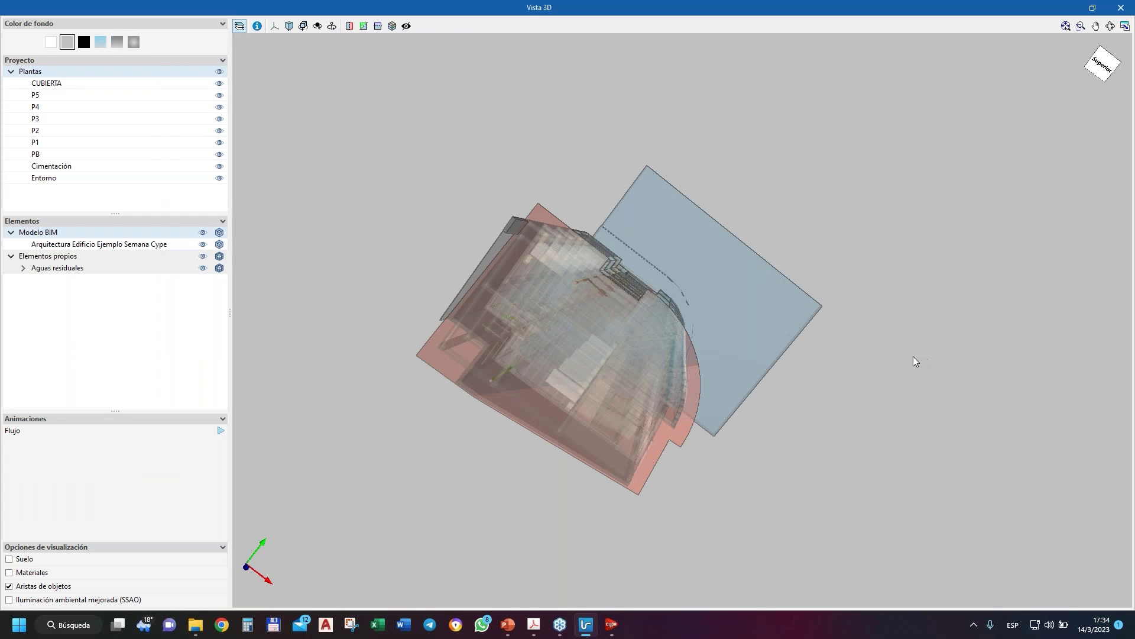
{"action": "middle_click_drag", "start_coordinate": [907, 355], "coordinate": [747, 369]}
{"action": "scroll", "coordinate": [747, 369], "scroll_direction": "up", "scroll_amount": 6}
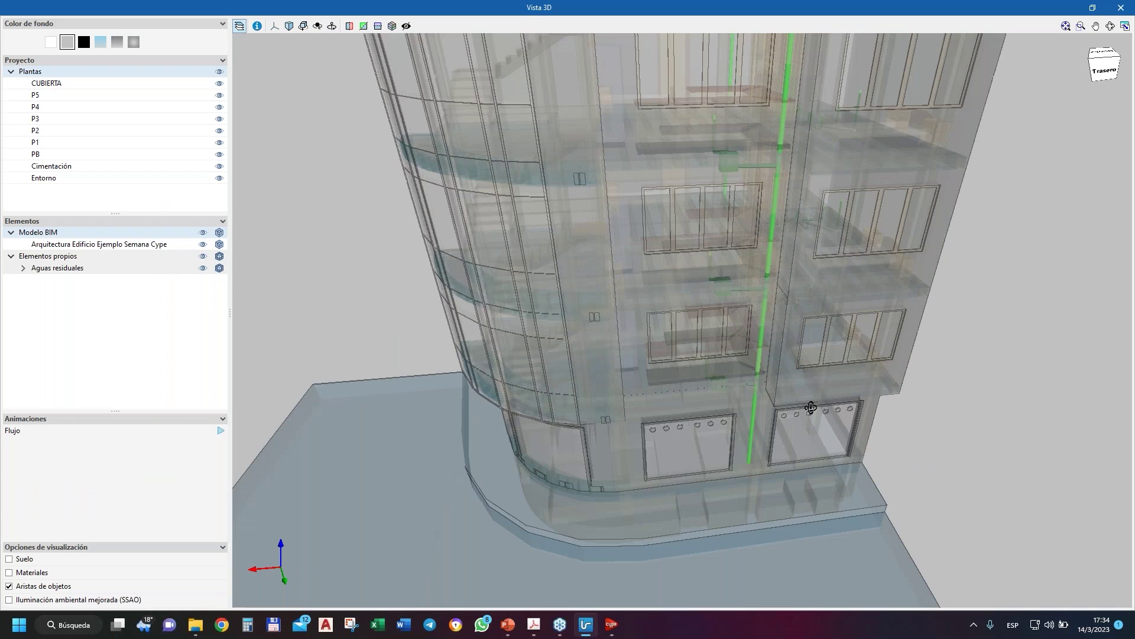
{"action": "scroll", "coordinate": [811, 408], "scroll_direction": "up", "scroll_amount": 2}
{"action": "middle_click_drag", "start_coordinate": [806, 405], "coordinate": [595, 347]}
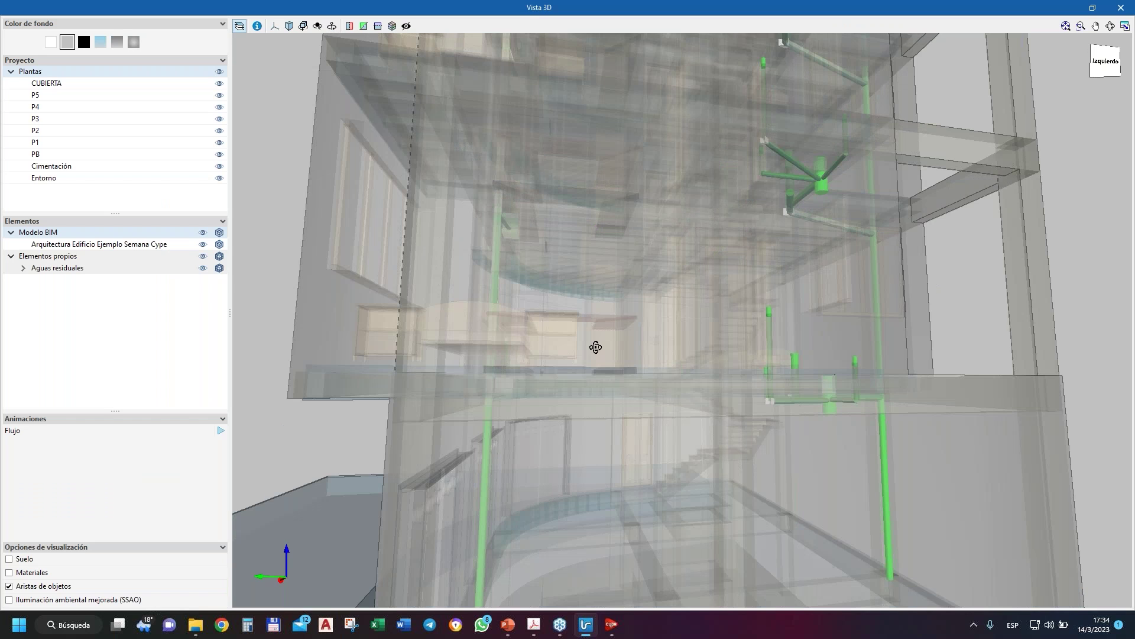
{"action": "scroll", "coordinate": [593, 347], "scroll_direction": "down", "scroll_amount": 3}
{"action": "scroll", "coordinate": [651, 395], "scroll_direction": "down", "scroll_amount": 5}
{"action": "scroll", "coordinate": [686, 331], "scroll_direction": "down", "scroll_amount": 2}
{"action": "middle_click_drag", "start_coordinate": [686, 332], "coordinate": [645, 326]}
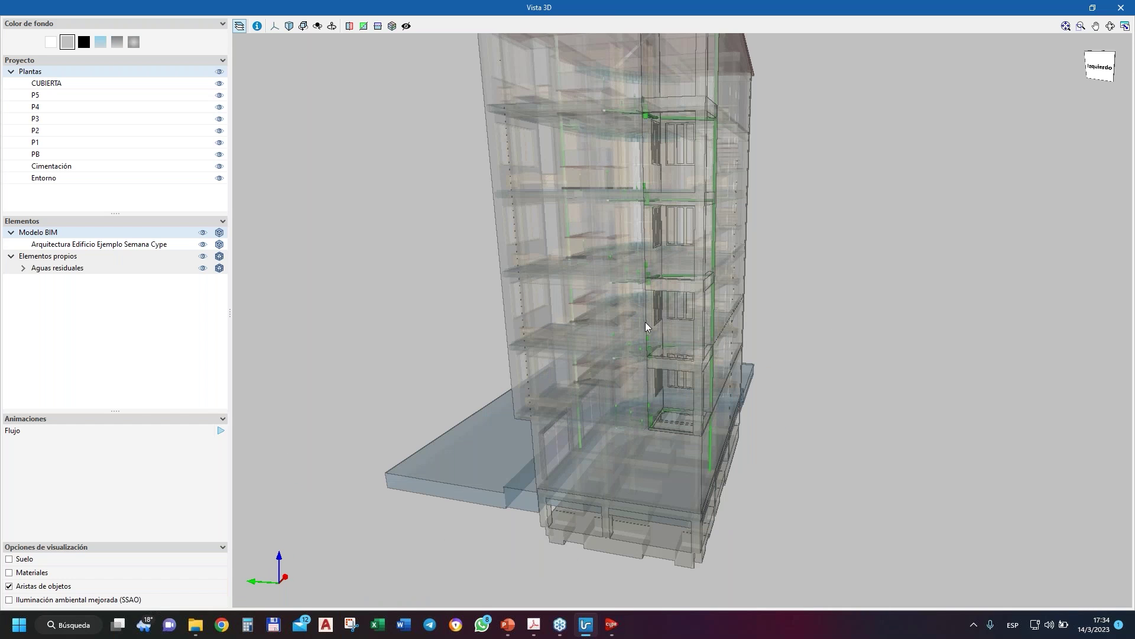
{"action": "scroll", "coordinate": [645, 321], "scroll_direction": "up", "scroll_amount": 2}
{"action": "scroll", "coordinate": [632, 509], "scroll_direction": "up", "scroll_amount": 5}
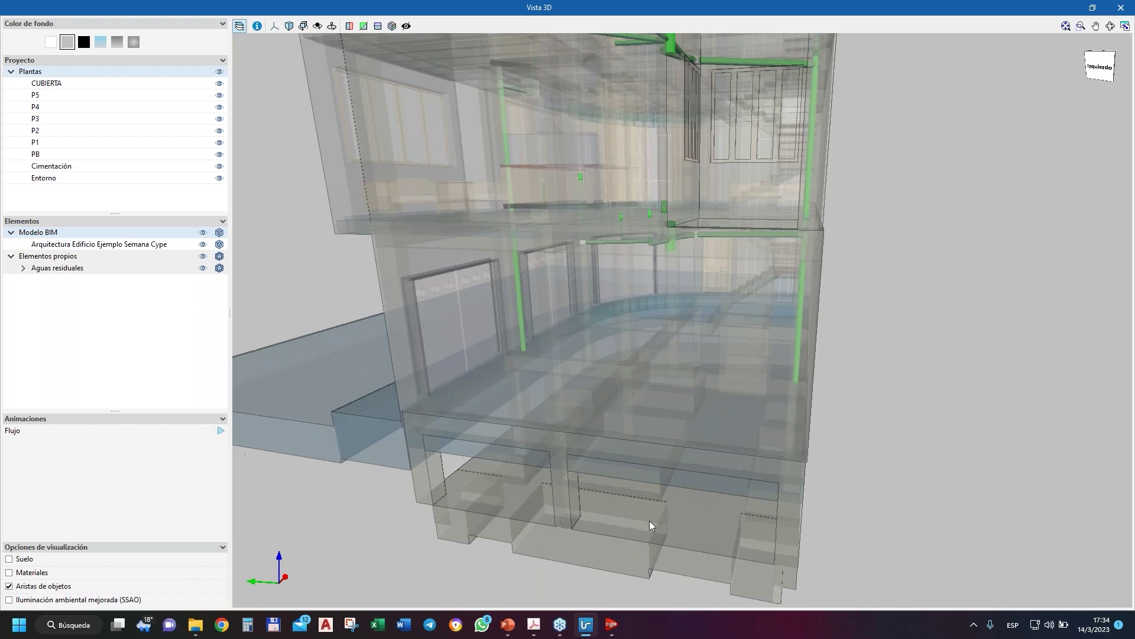
{"action": "scroll", "coordinate": [651, 525], "scroll_direction": "down", "scroll_amount": 2}
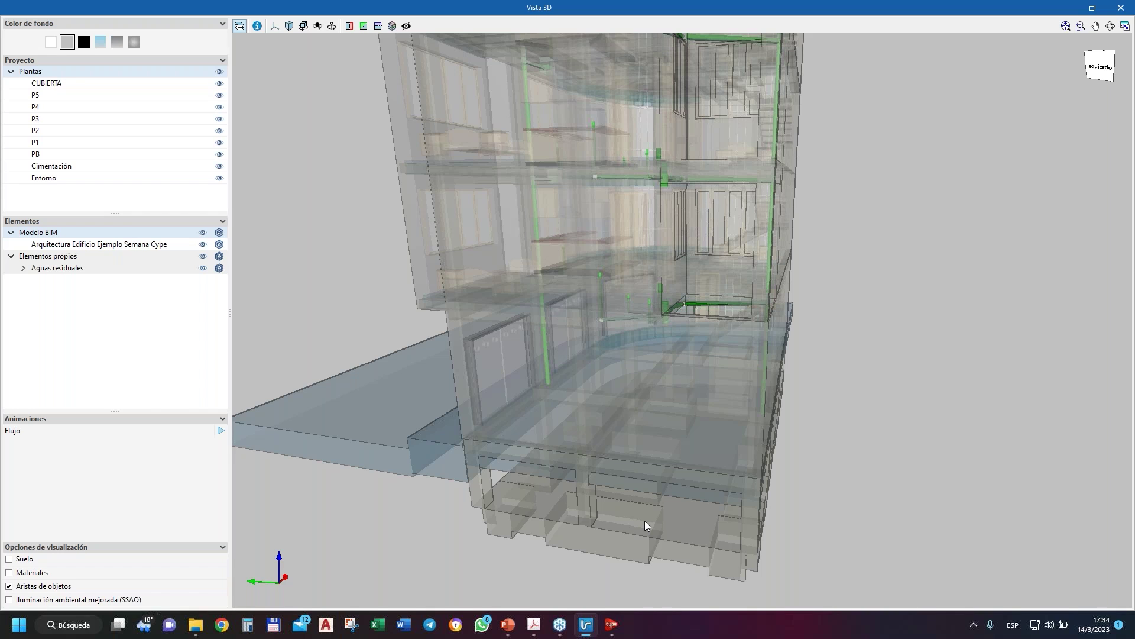
{"action": "scroll", "coordinate": [645, 524], "scroll_direction": "up", "scroll_amount": 10}
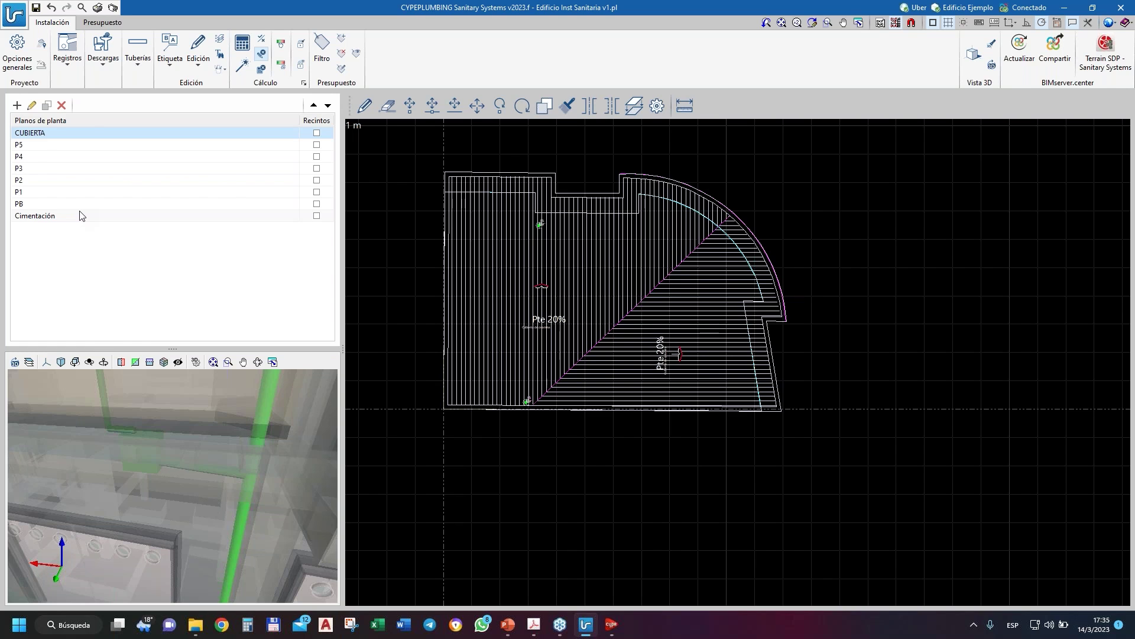
- Start a new Arqueta on floor plan PB and choose the Camara de Inspección de 60x60cm H=50cm as its reference
{"action": "left_click", "coordinate": [19, 204]}
{"action": "left_click", "coordinate": [66, 58]}
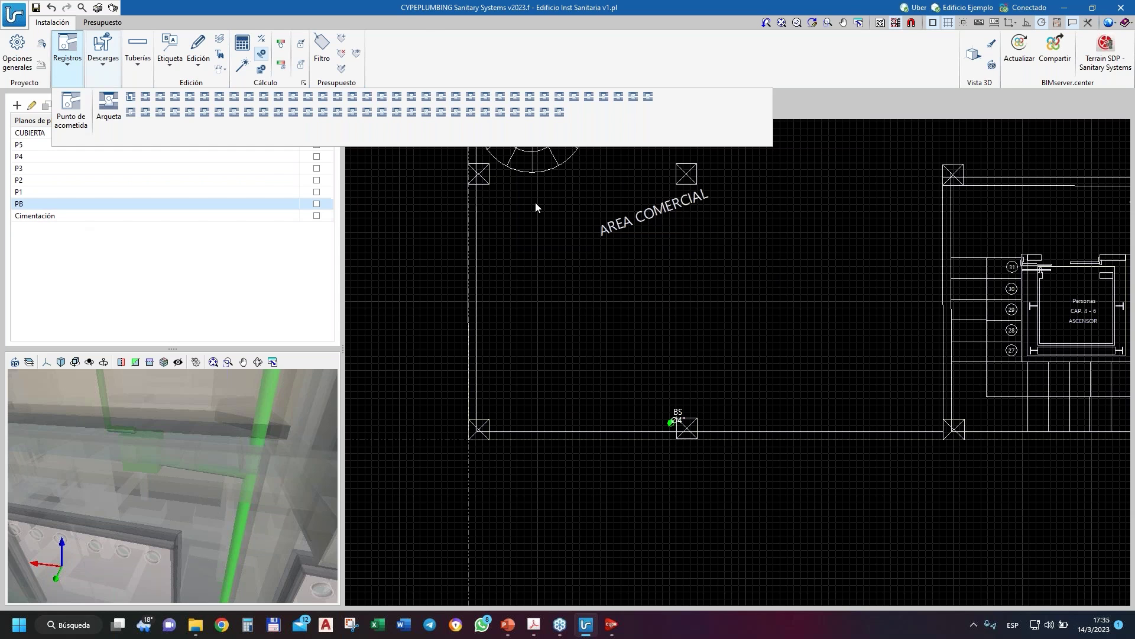
{"action": "left_click", "coordinate": [115, 107]}
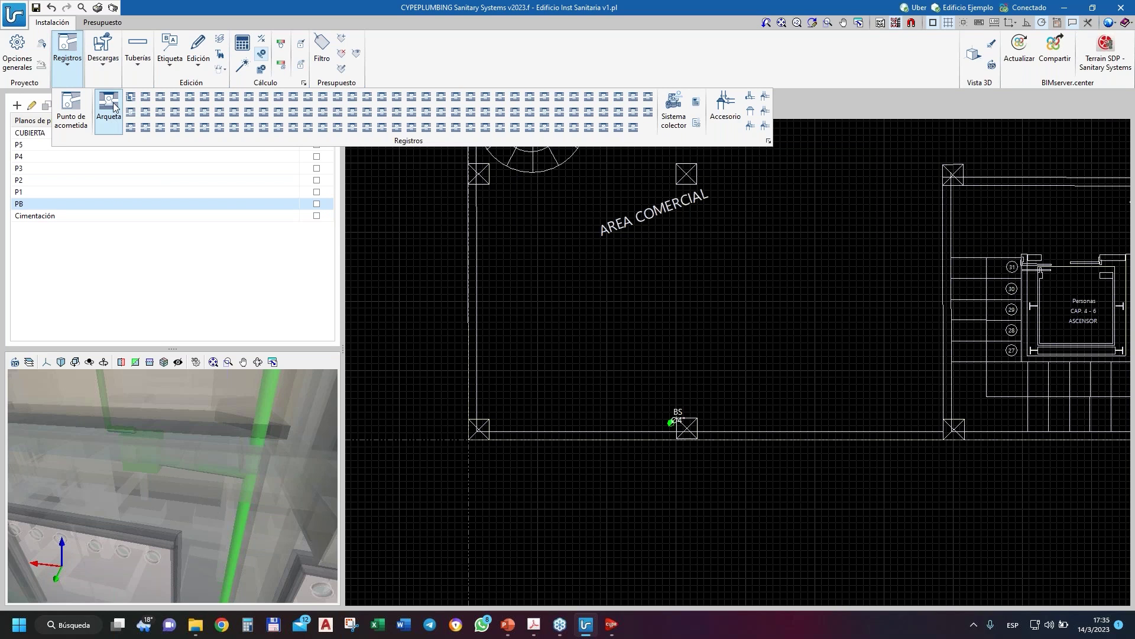
{"action": "left_click", "coordinate": [667, 154]}
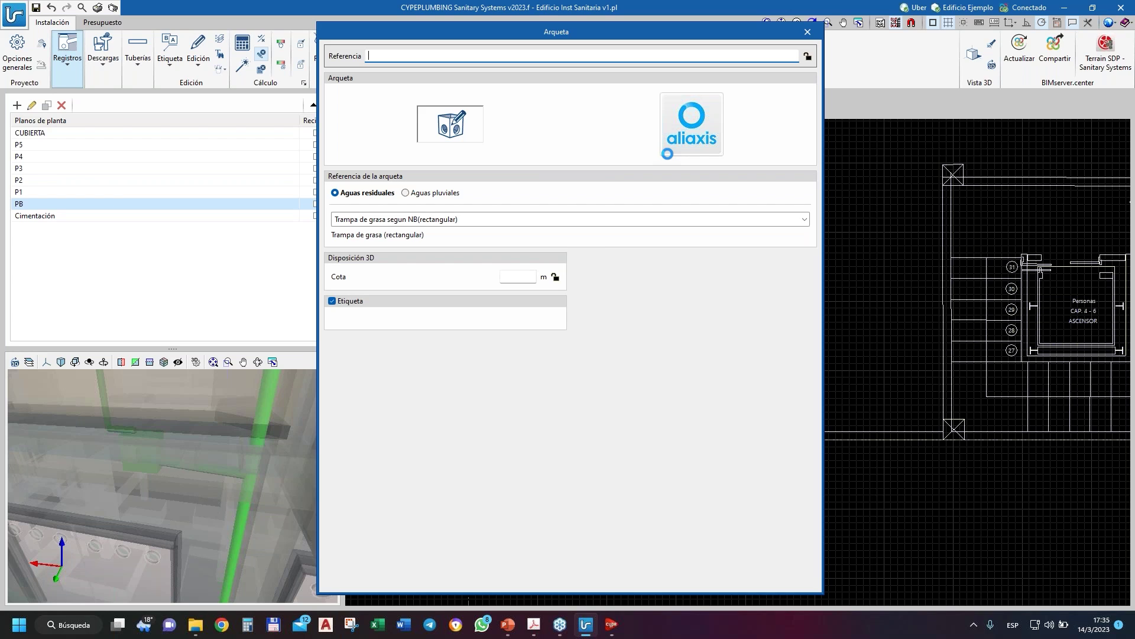
{"action": "left_click", "coordinate": [591, 219]}
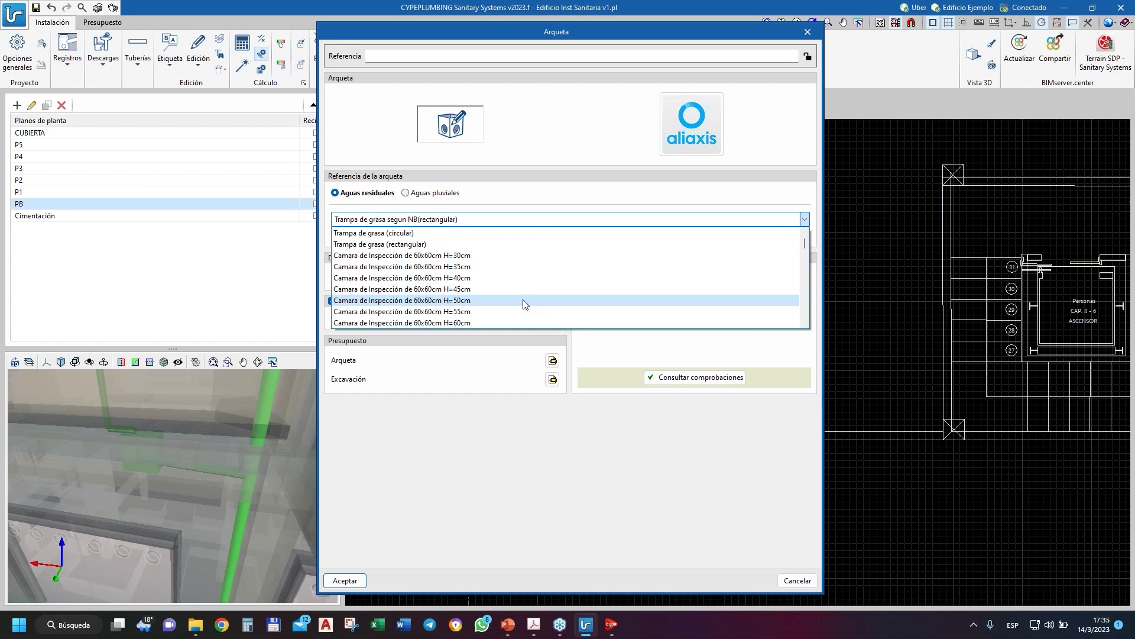
{"action": "left_click", "coordinate": [522, 300]}
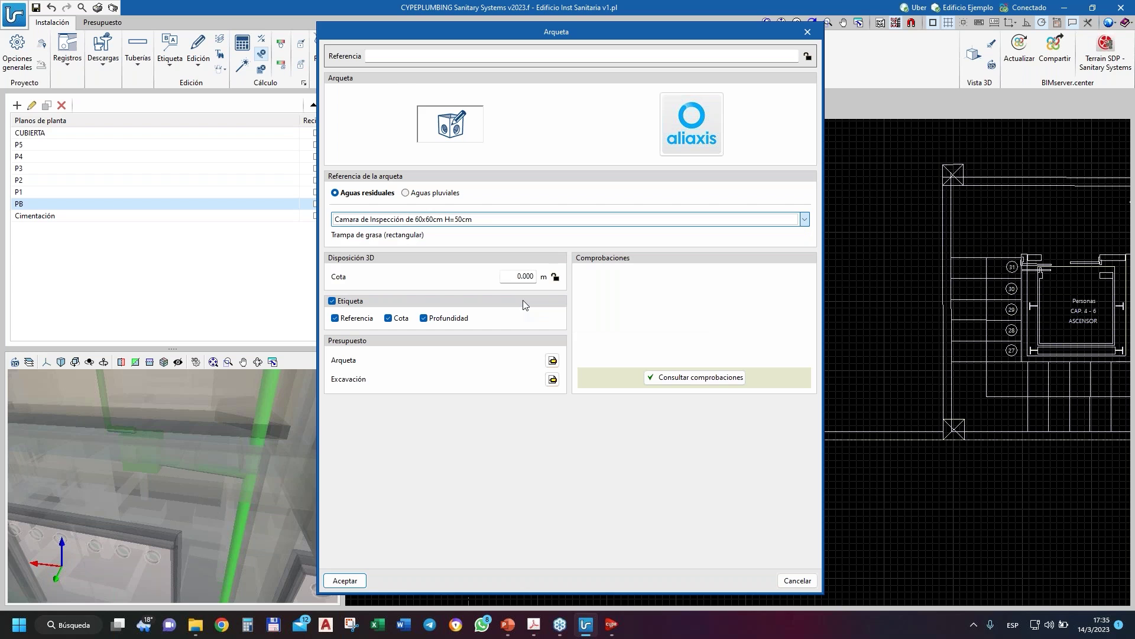
- Place a 60x60 cm inspection chamber with H=50 cm beside the 4" downpipe at the lower wall of plan PB
{"action": "key", "text": "Return"}
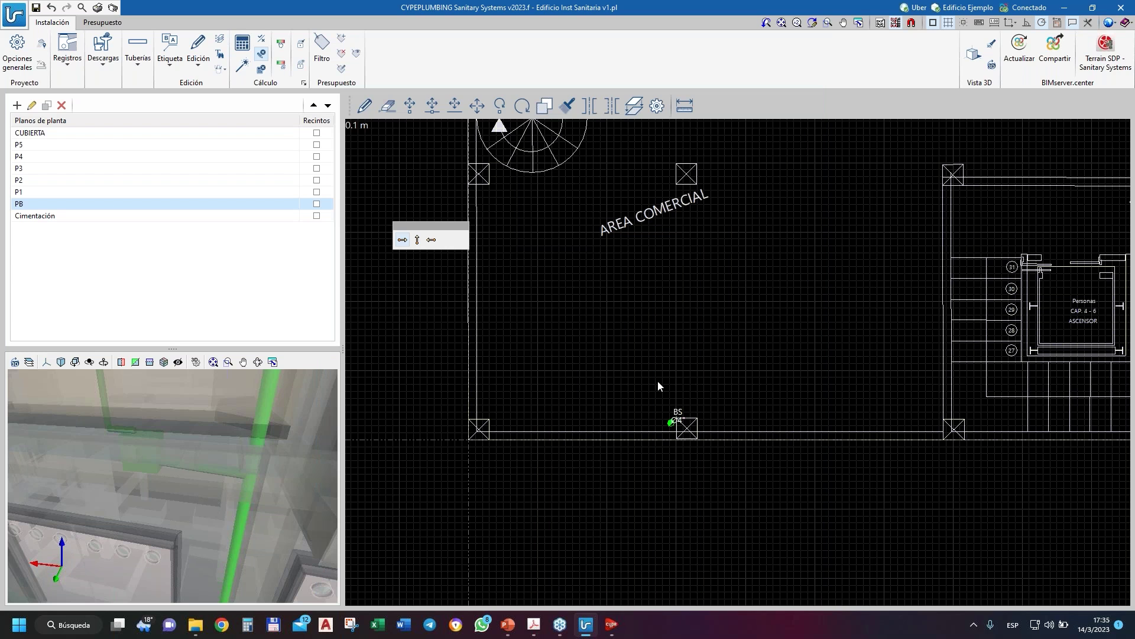
{"action": "scroll", "coordinate": [658, 390], "scroll_direction": "up", "scroll_amount": 3}
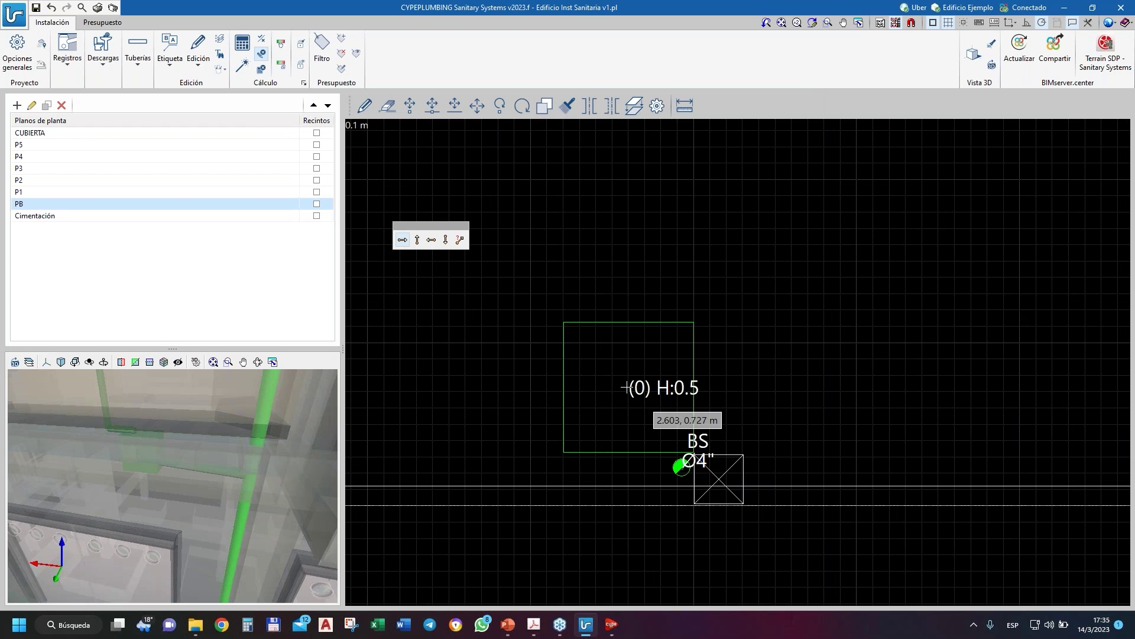
{"action": "left_click", "coordinate": [623, 385]}
- Place a 60x60 cm wastewater inspection chamber with H=65 cm near the 4" downpipe by the upper INGRESO wall
{"action": "scroll", "coordinate": [609, 434], "scroll_direction": "down", "scroll_amount": 6}
{"action": "scroll", "coordinate": [641, 243], "scroll_direction": "up", "scroll_amount": 4}
{"action": "scroll", "coordinate": [591, 253], "scroll_direction": "up", "scroll_amount": 2}
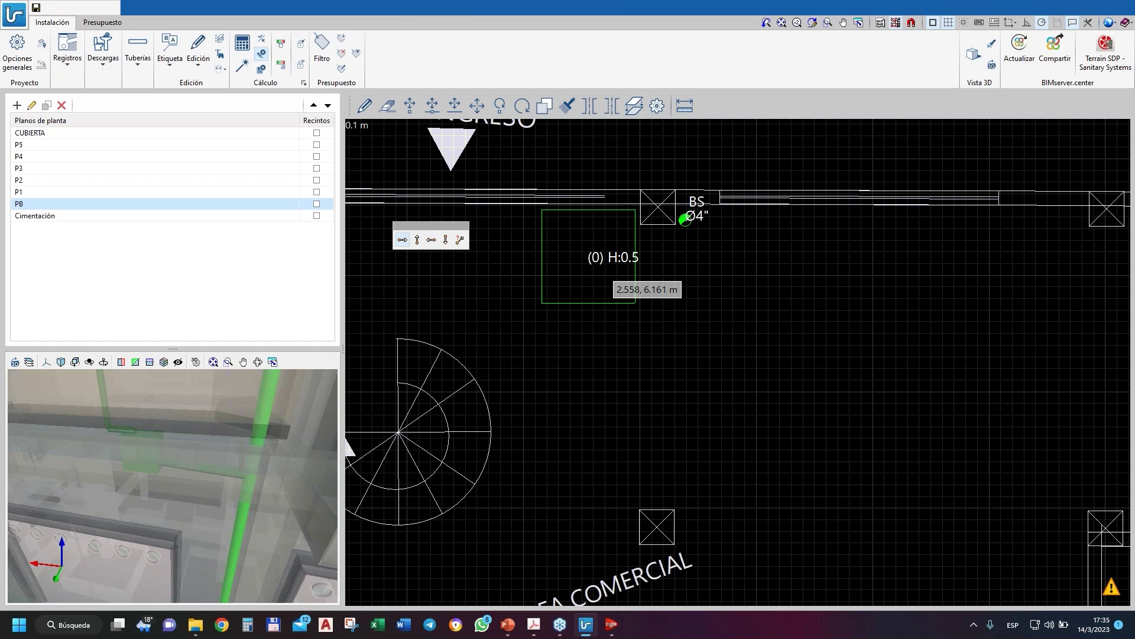
{"action": "left_click", "coordinate": [587, 256]}
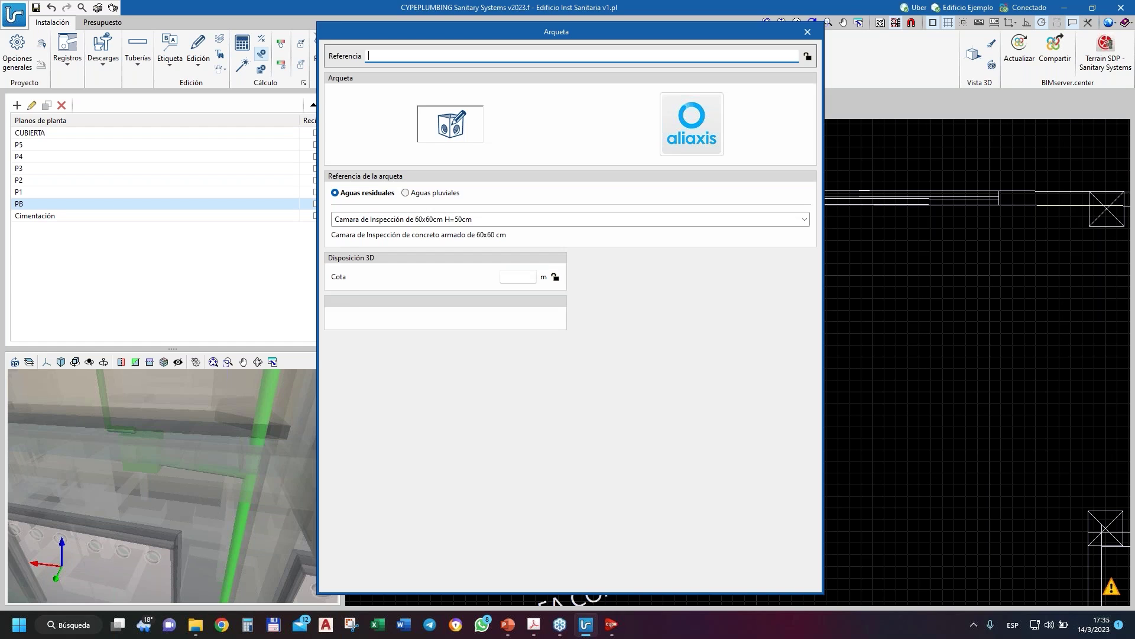
{"action": "left_click", "coordinate": [804, 220]}
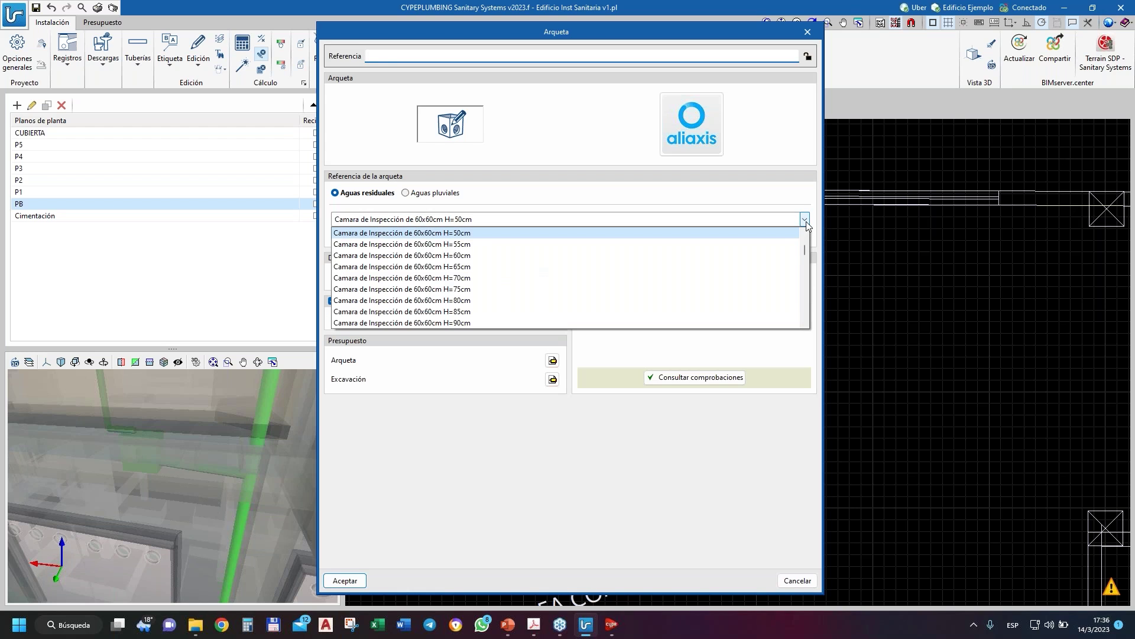
{"action": "left_click", "coordinate": [789, 267]}
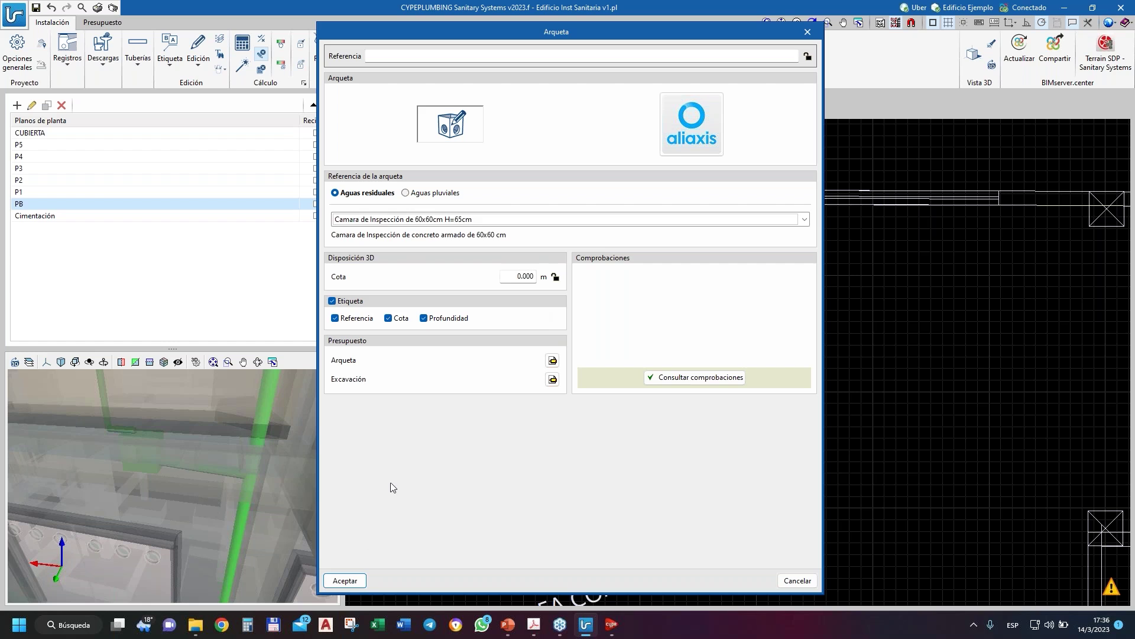
{"action": "left_click", "coordinate": [355, 582]}
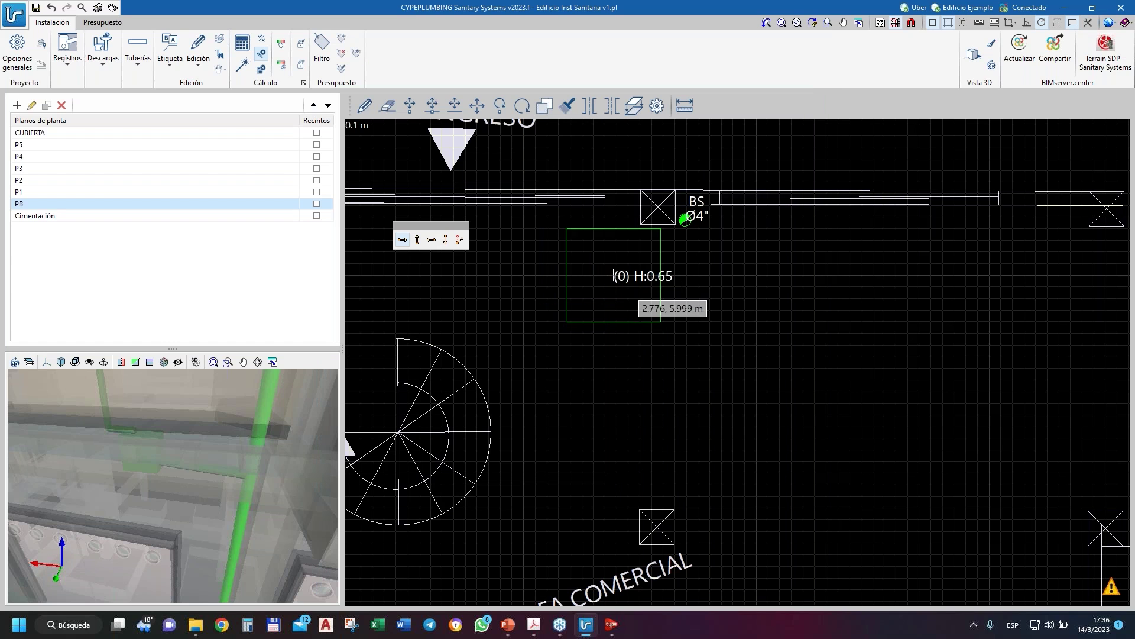
{"action": "left_click", "coordinate": [591, 261]}
{"action": "scroll", "coordinate": [733, 318], "scroll_direction": "up", "scroll_amount": 3}
{"action": "scroll", "coordinate": [731, 326], "scroll_direction": "down", "scroll_amount": 3}
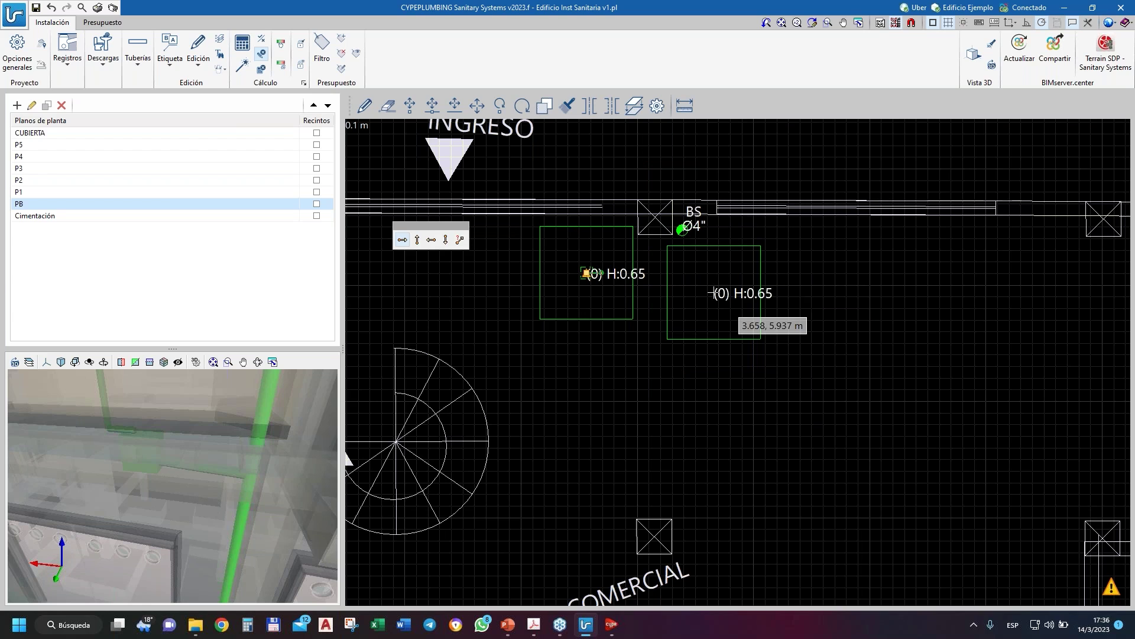
{"action": "right_click", "coordinate": [684, 254]}
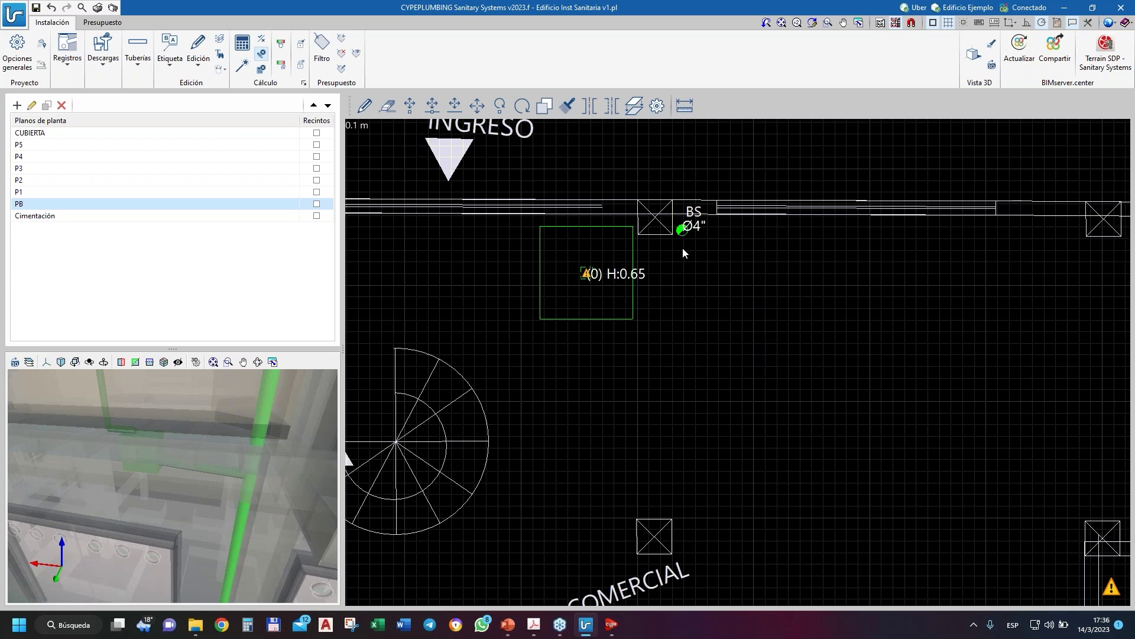
- Set up a horizontal TP PVC wastewater pipe with 106.8 mm nominal diameter, 2 % slope and initial level -0.300 m
{"action": "left_click", "coordinate": [145, 55]}
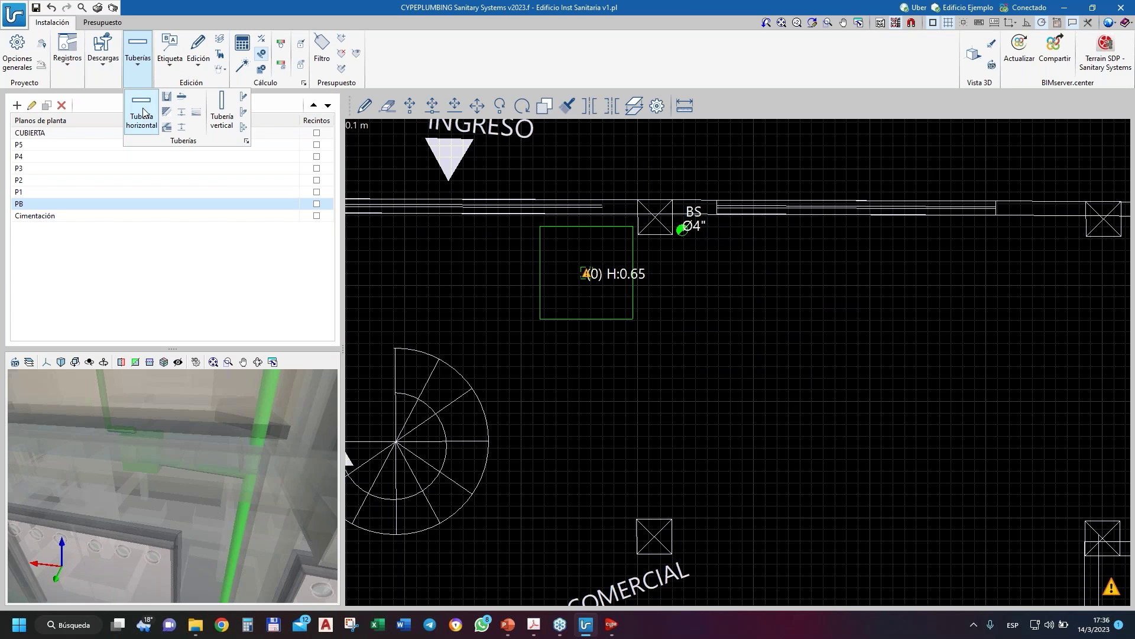
{"action": "left_click", "coordinate": [529, 239]}
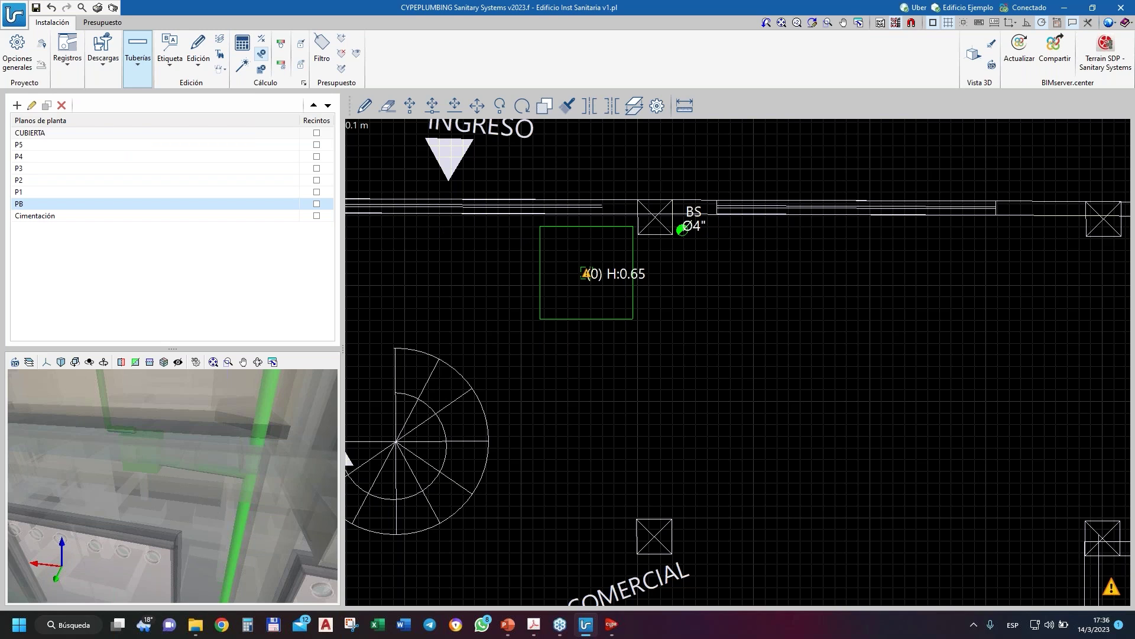
{"action": "left_click", "coordinate": [682, 229]}
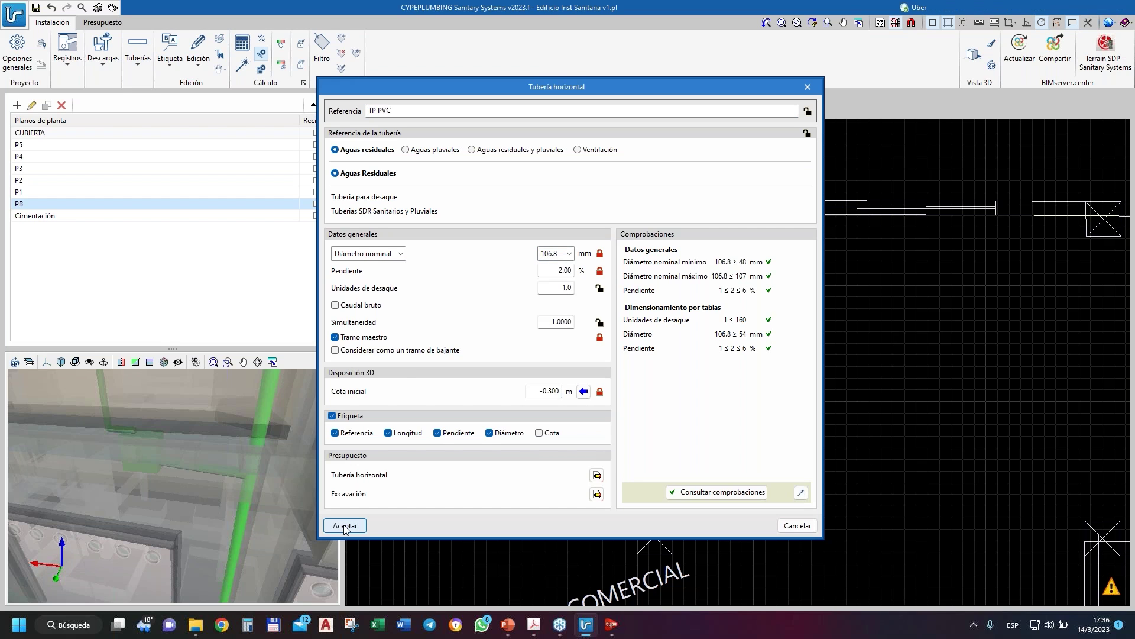
{"action": "left_click", "coordinate": [345, 525]}
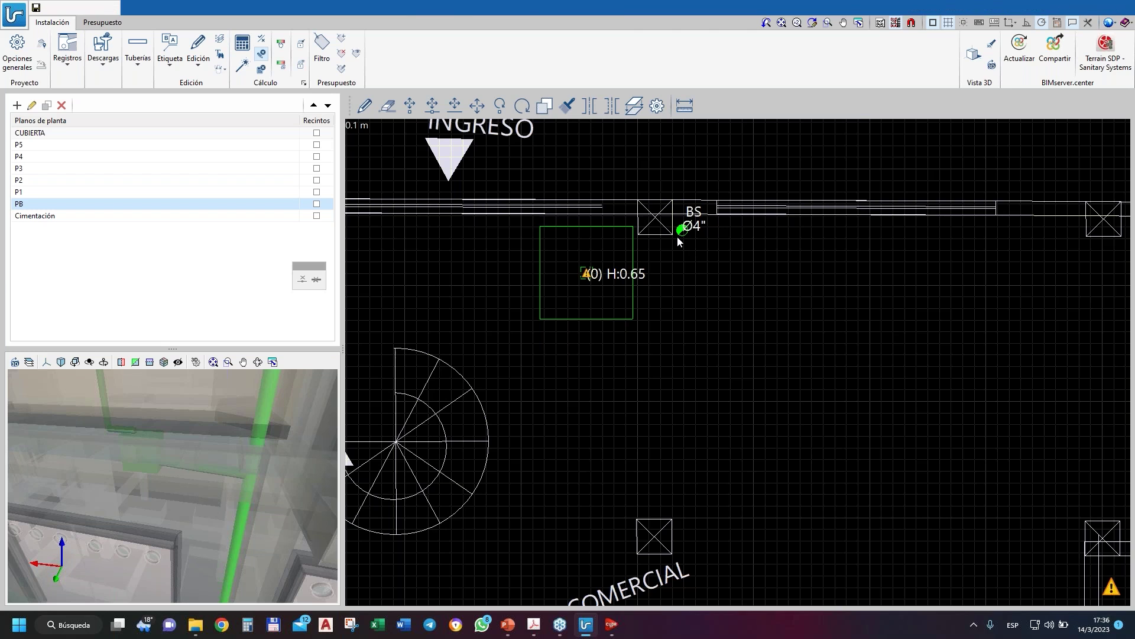
{"action": "scroll", "coordinate": [676, 236], "scroll_direction": "up", "scroll_amount": 3}
{"action": "scroll", "coordinate": [688, 242], "scroll_direction": "up", "scroll_amount": 1}
{"action": "left_click", "coordinate": [693, 208]}
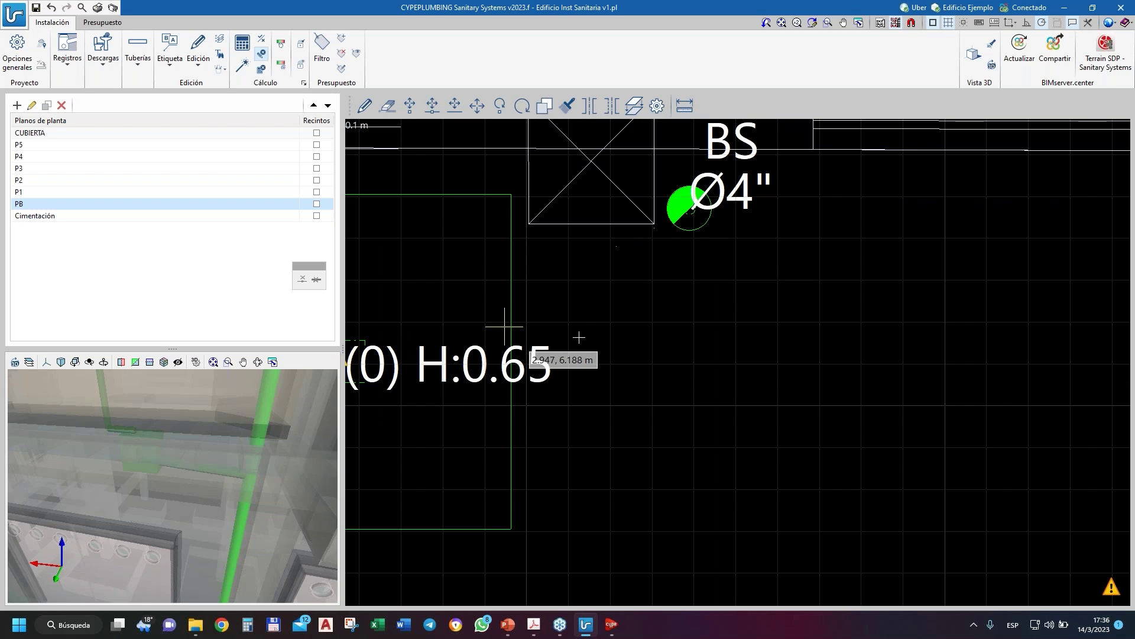
- Set the pipe's initial level to -0.35 m and draw it from the upper downpipe to the 65 cm chamber
{"action": "left_click", "coordinate": [649, 298]}
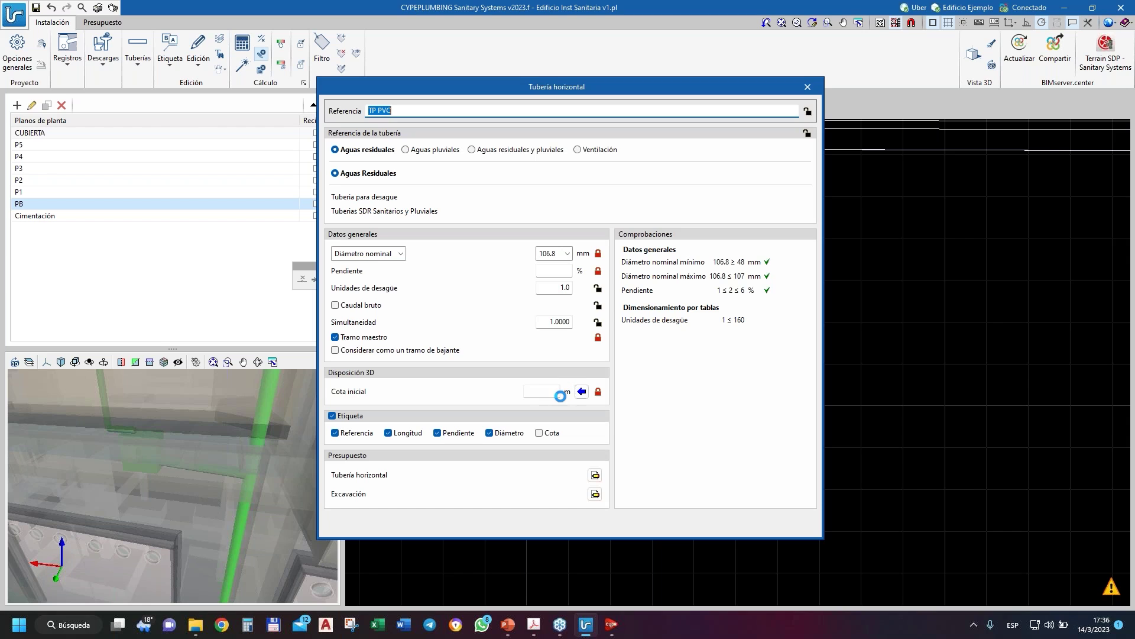
{"action": "left_click", "coordinate": [558, 391]}
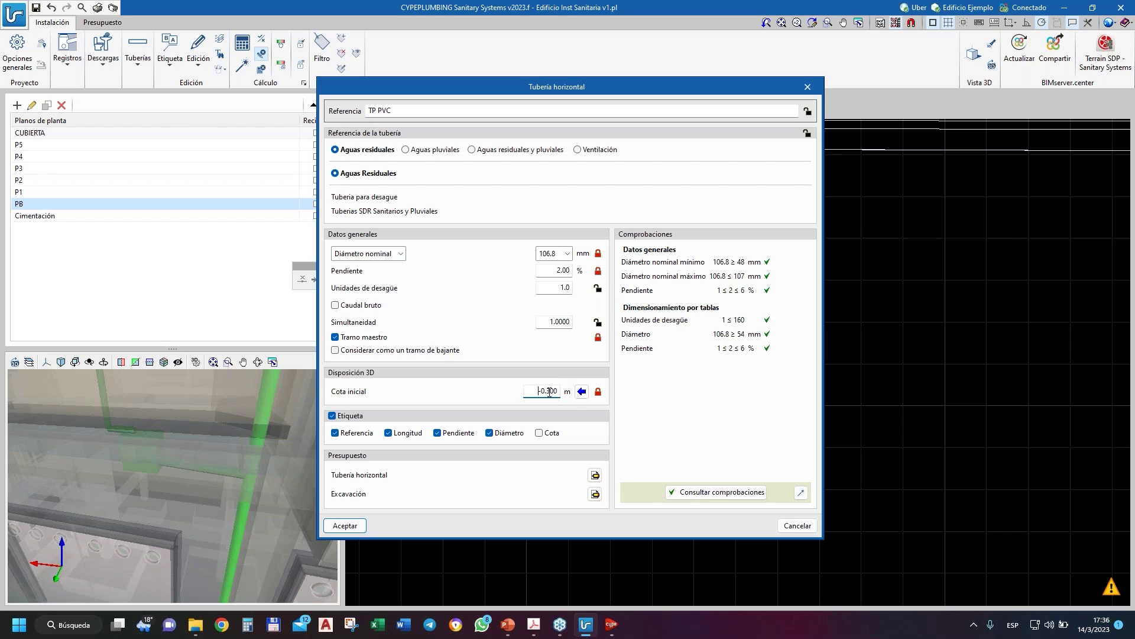
{"action": "left_click", "coordinate": [547, 391]}
{"action": "key", "text": "BackSpace"}
{"action": "type", "text": "4"}
{"action": "key", "text": "BackSpace"}
{"action": "type", "text": "35"}
{"action": "left_click", "coordinate": [346, 526]}
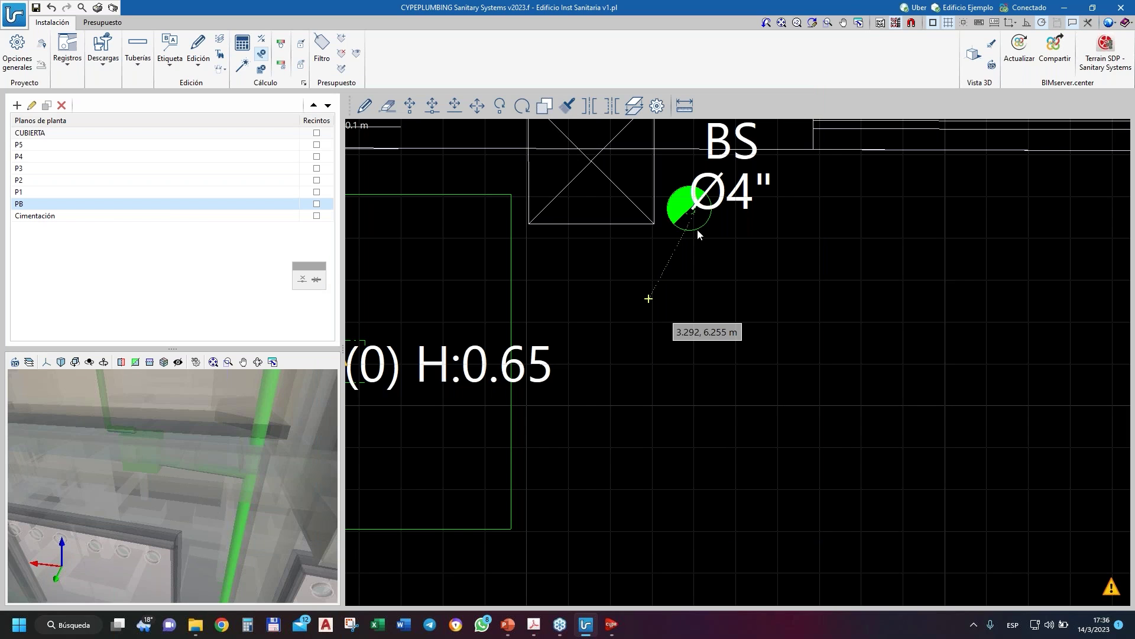
{"action": "left_click", "coordinate": [690, 214]}
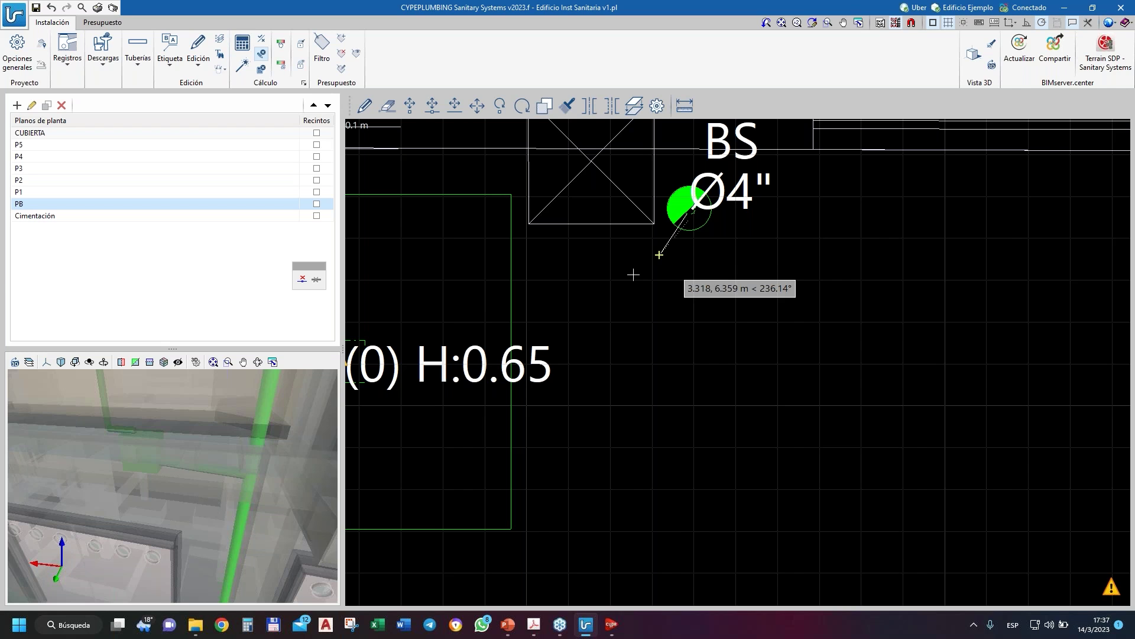
{"action": "scroll", "coordinate": [743, 526], "scroll_direction": "down", "scroll_amount": 5}
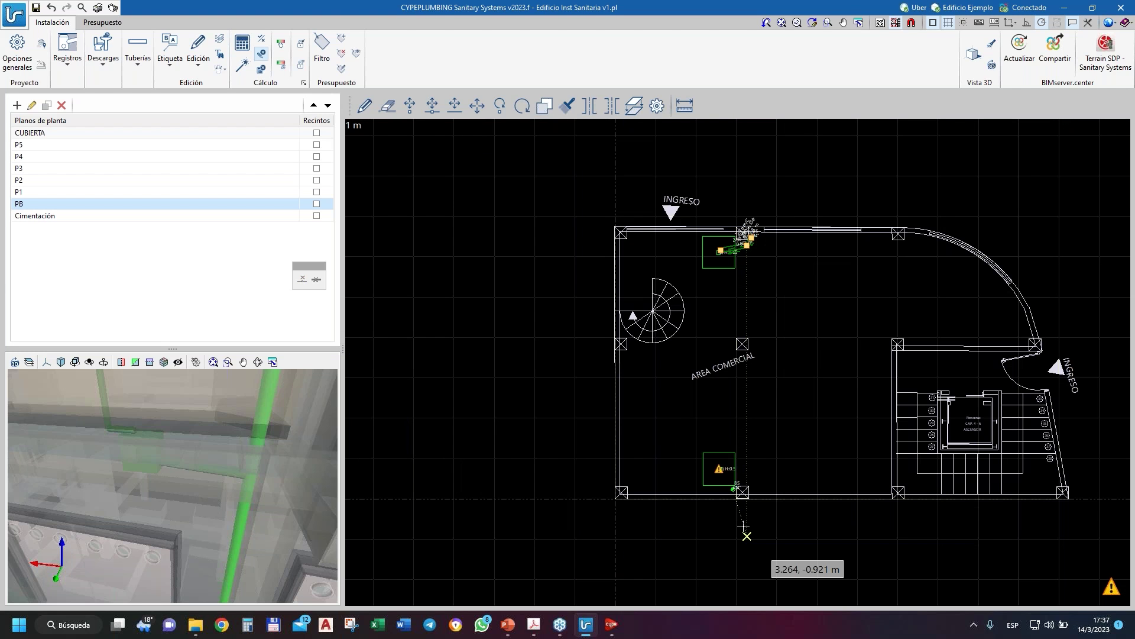
- Draw a 106.8 mm horizontal wastewater pipe with 2 % slope from the lower downpipe into the 50 cm chamber
{"action": "scroll", "coordinate": [743, 526], "scroll_direction": "up", "scroll_amount": 5}
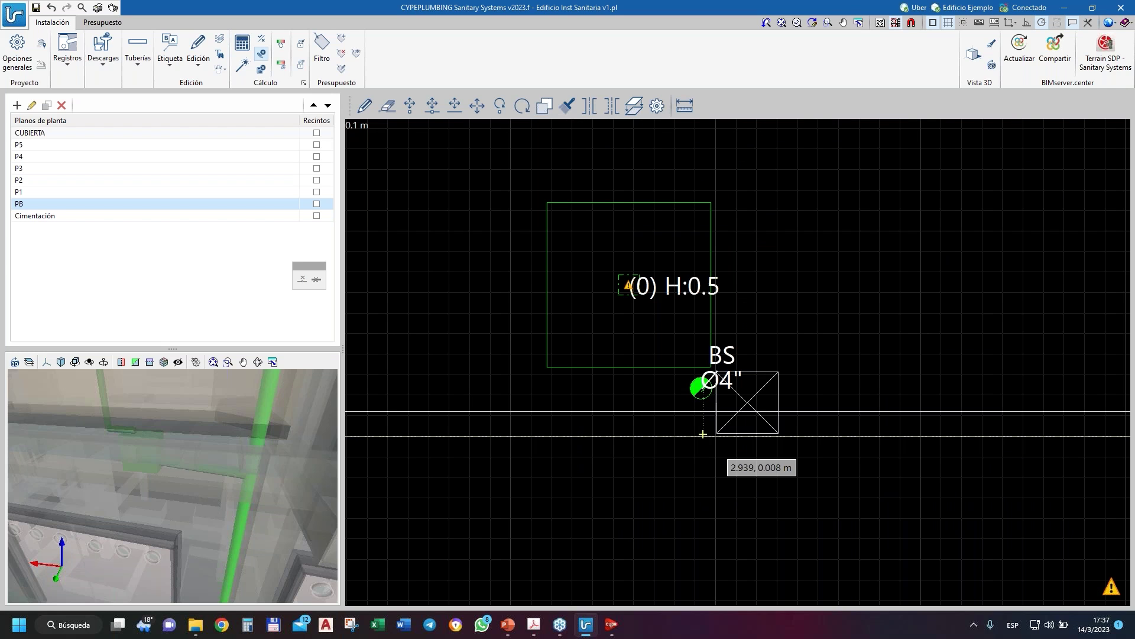
{"action": "left_click", "coordinate": [703, 434]}
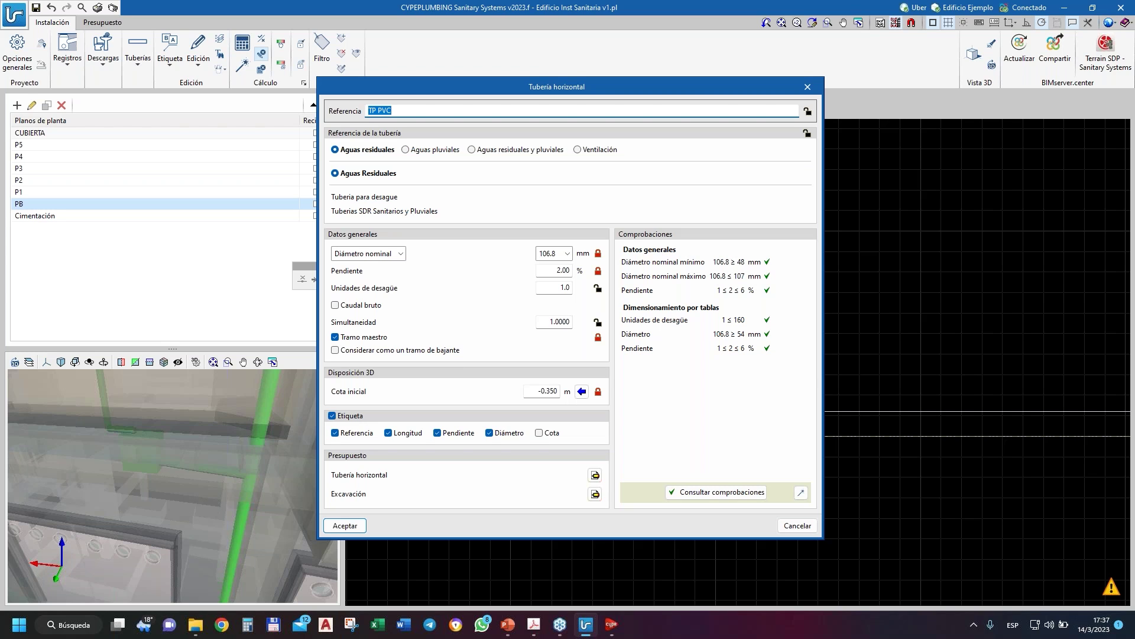
{"action": "key", "text": "Return"}
{"action": "scroll", "coordinate": [699, 385], "scroll_direction": "up", "scroll_amount": 2}
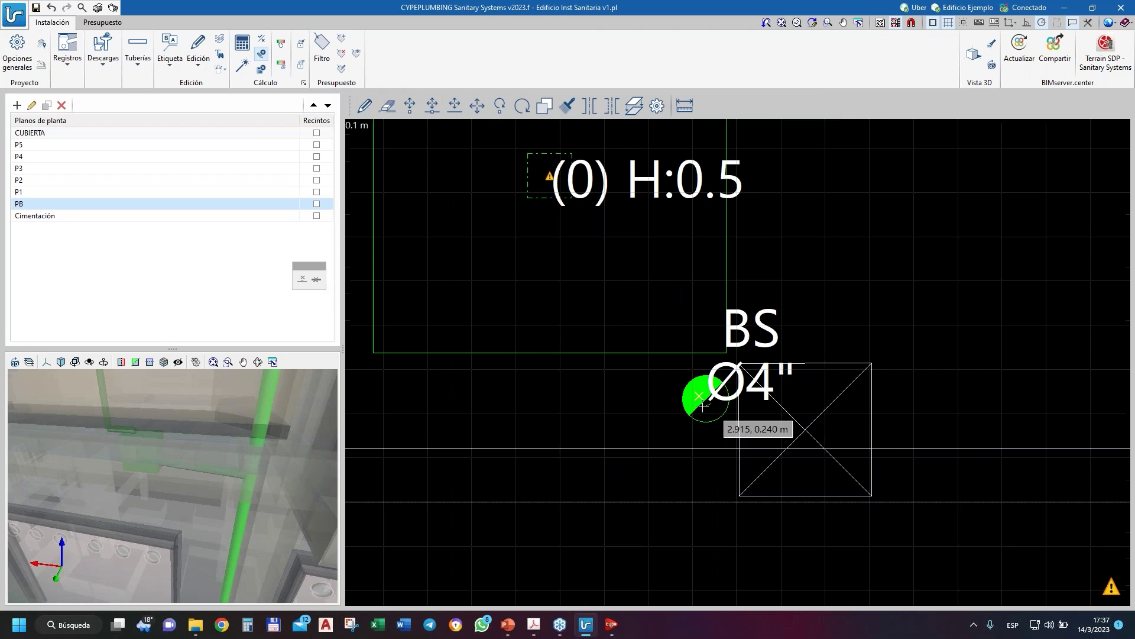
{"action": "left_click", "coordinate": [703, 405]}
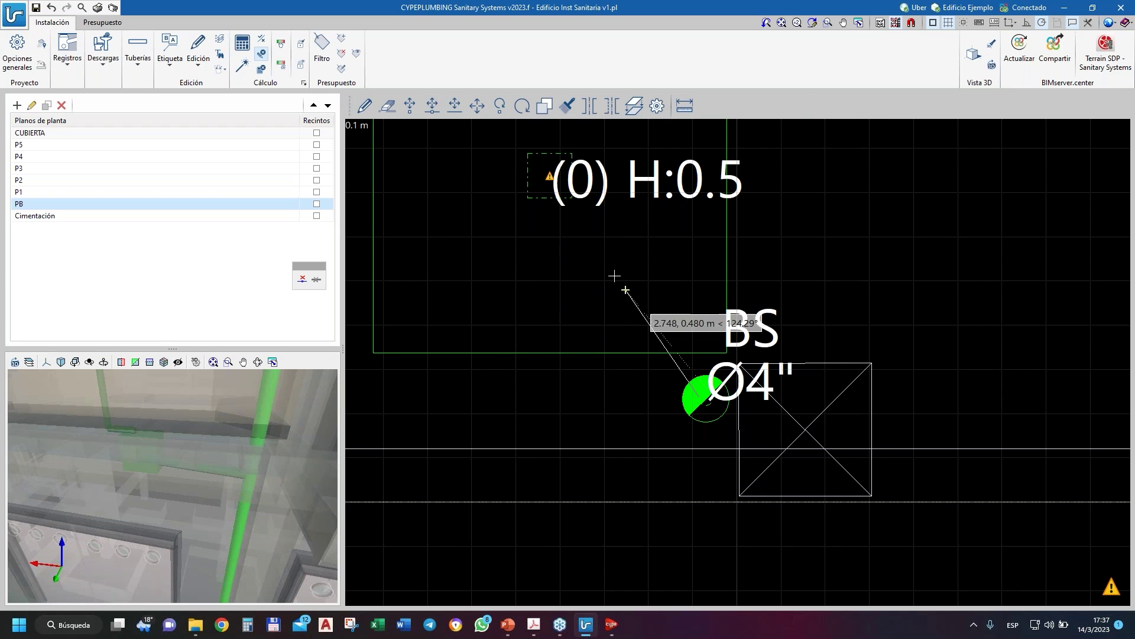
{"action": "scroll", "coordinate": [636, 449], "scroll_direction": "down", "scroll_amount": 3}
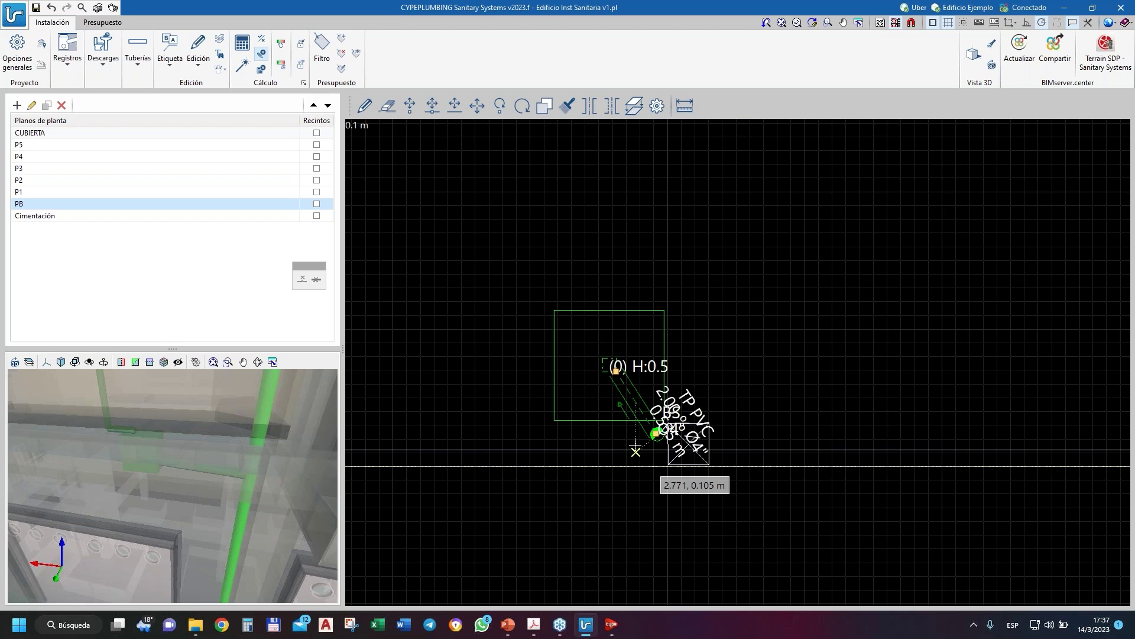
- Set the pipe's initial level to -0.4 m and draw it from the 50 cm chamber to the 65 cm chamber
{"action": "scroll", "coordinate": [635, 443], "scroll_direction": "down", "scroll_amount": 1}
{"action": "scroll", "coordinate": [612, 378], "scroll_direction": "up", "scroll_amount": 4}
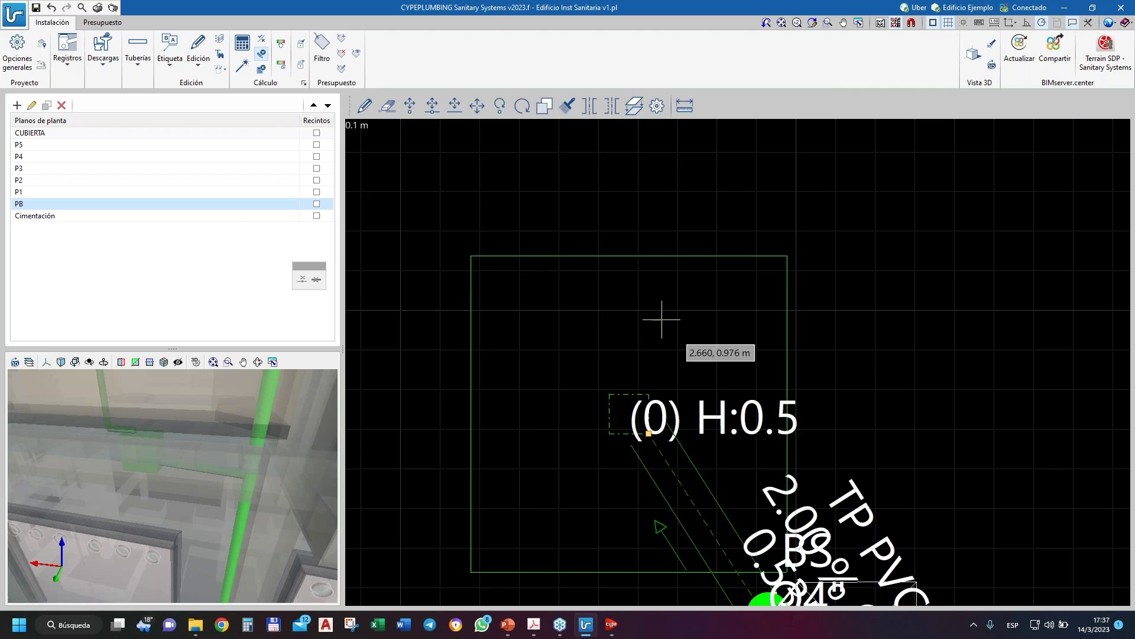
{"action": "left_click", "coordinate": [662, 319]}
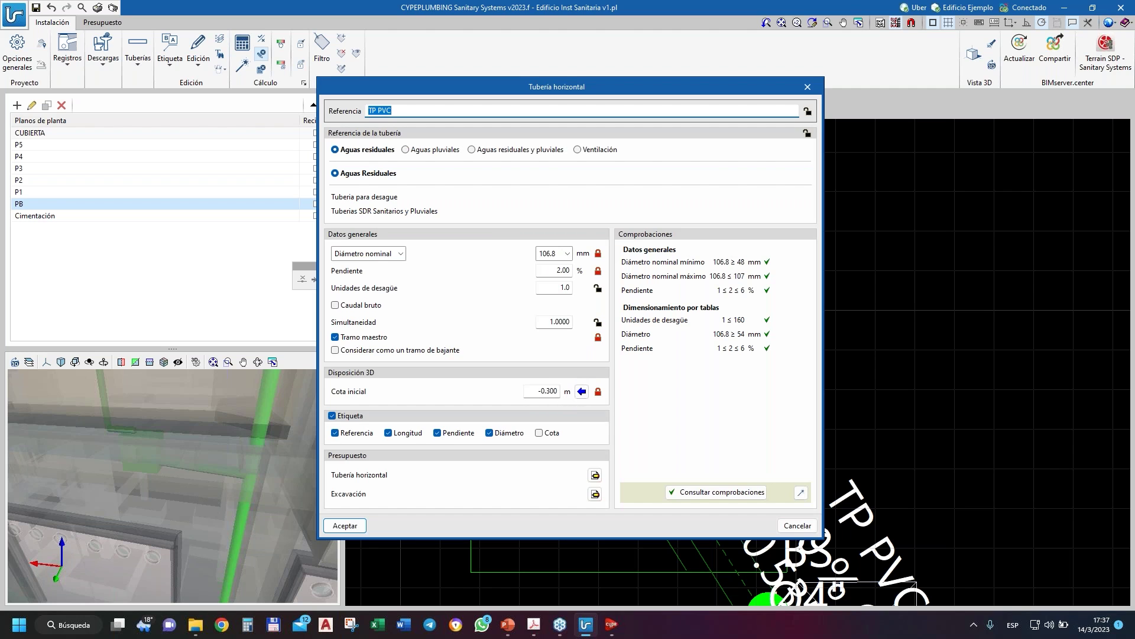
{"action": "left_click", "coordinate": [556, 392]}
{"action": "key", "text": "Delete"}
{"action": "type", "text": "4"}
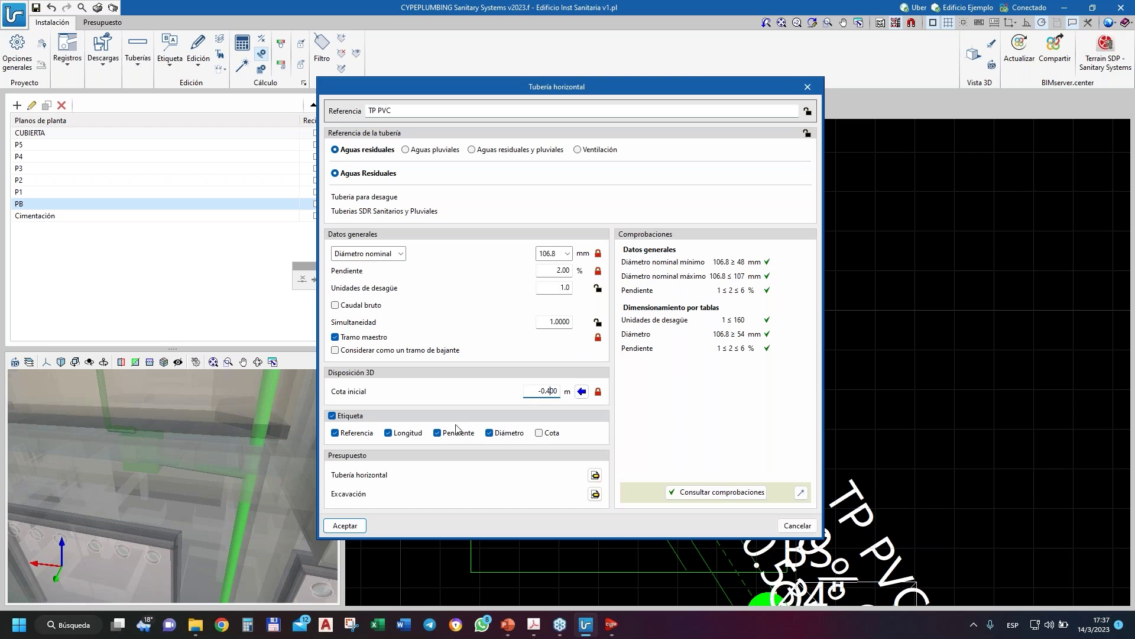
{"action": "left_click", "coordinate": [345, 526]}
{"action": "left_click", "coordinate": [629, 394]}
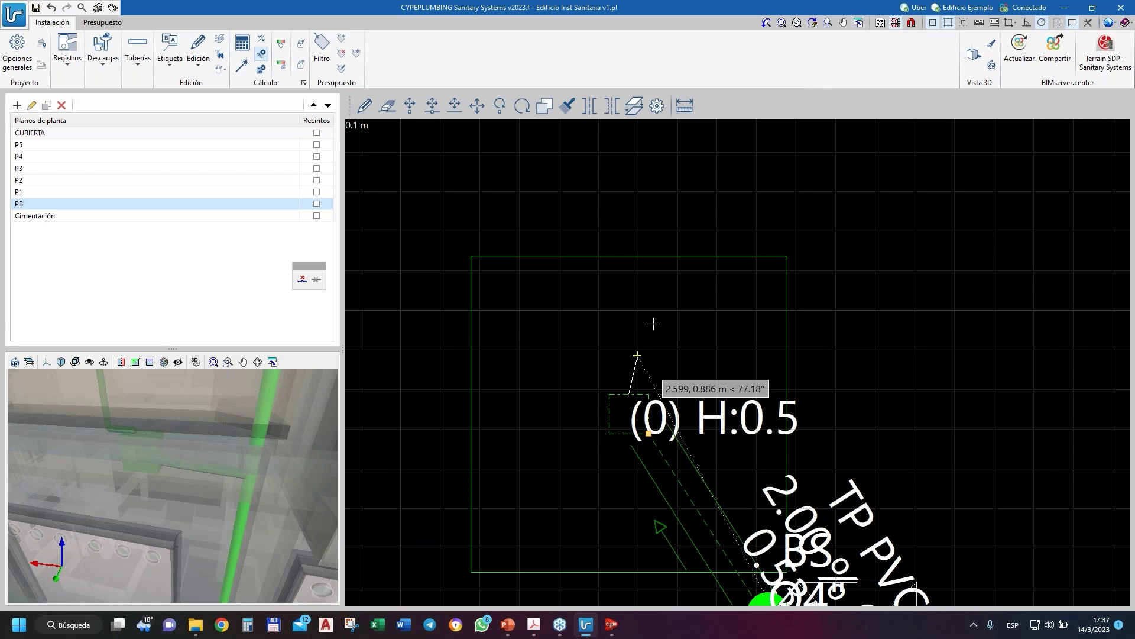
{"action": "scroll", "coordinate": [620, 294], "scroll_direction": "down", "scroll_amount": 3}
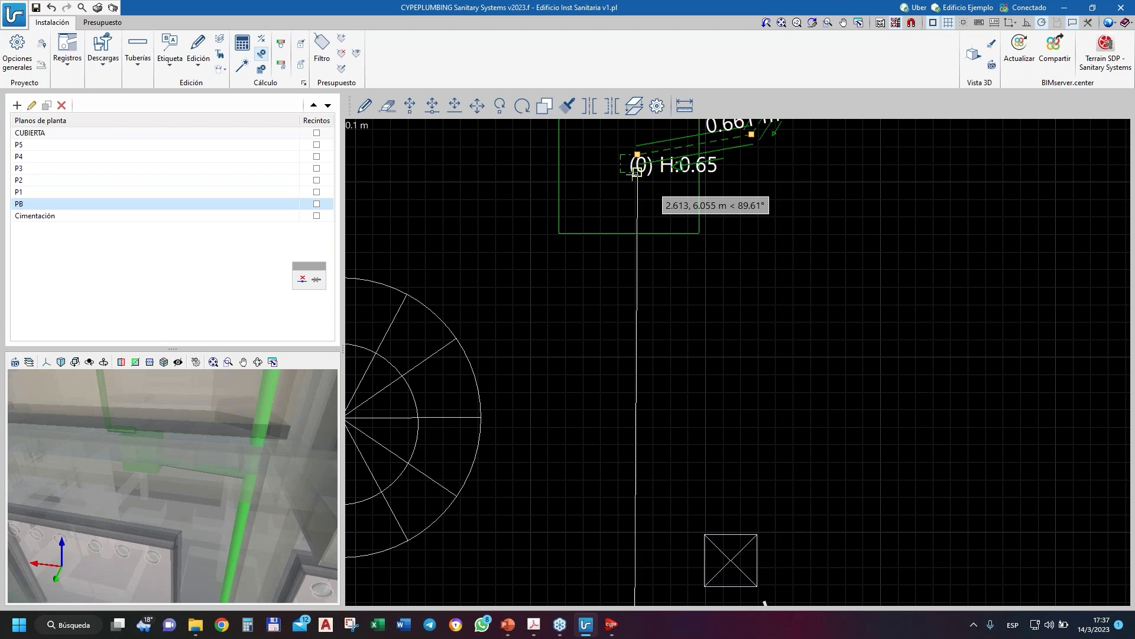
{"action": "key", "text": "Escape"}
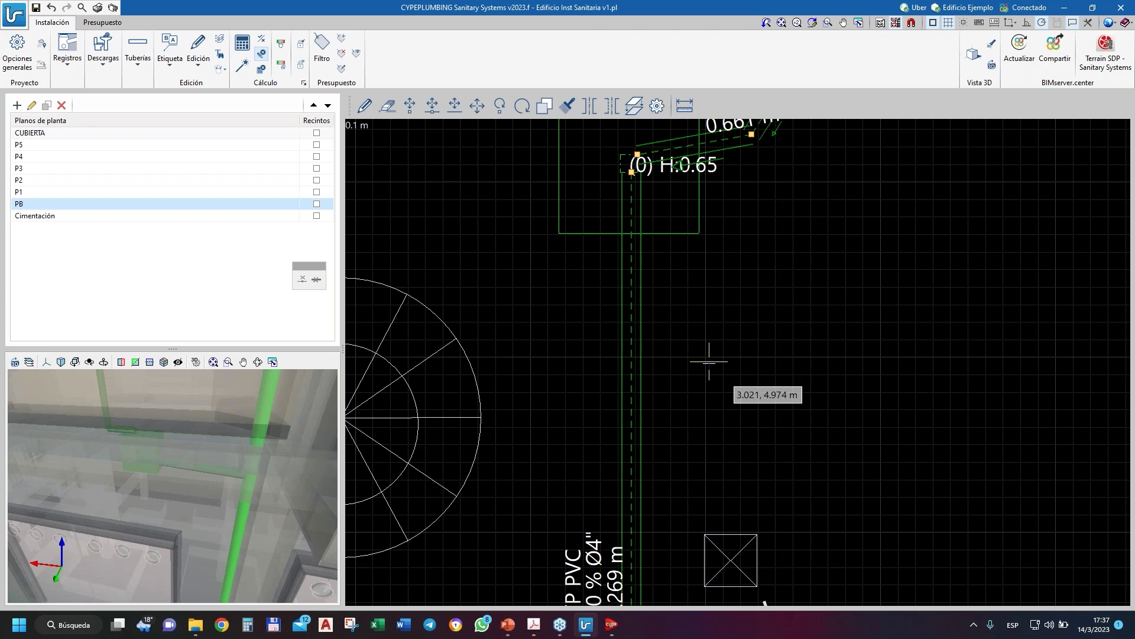
- Check the levels of the pipe arriving at the 65 cm chamber and set a new horizontal TP PVC pipe's initial level to -0.550 m
{"action": "scroll", "coordinate": [704, 357], "scroll_direction": "down", "scroll_amount": 2}
{"action": "scroll", "coordinate": [672, 337], "scroll_direction": "up", "scroll_amount": 3}
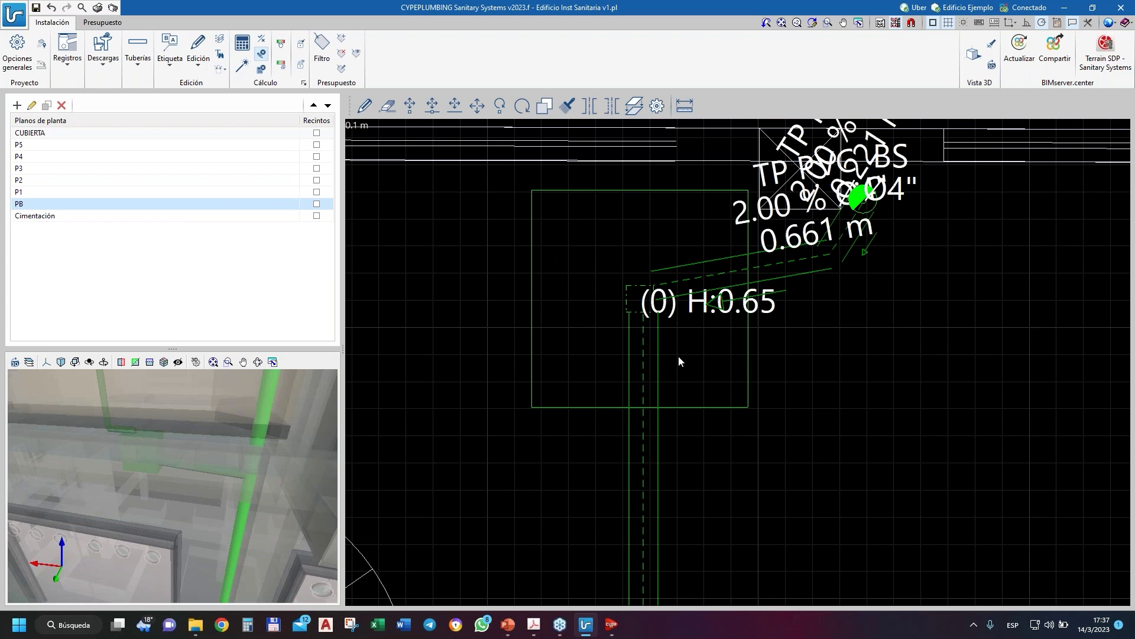
{"action": "mouse_move", "coordinate": [659, 366]}
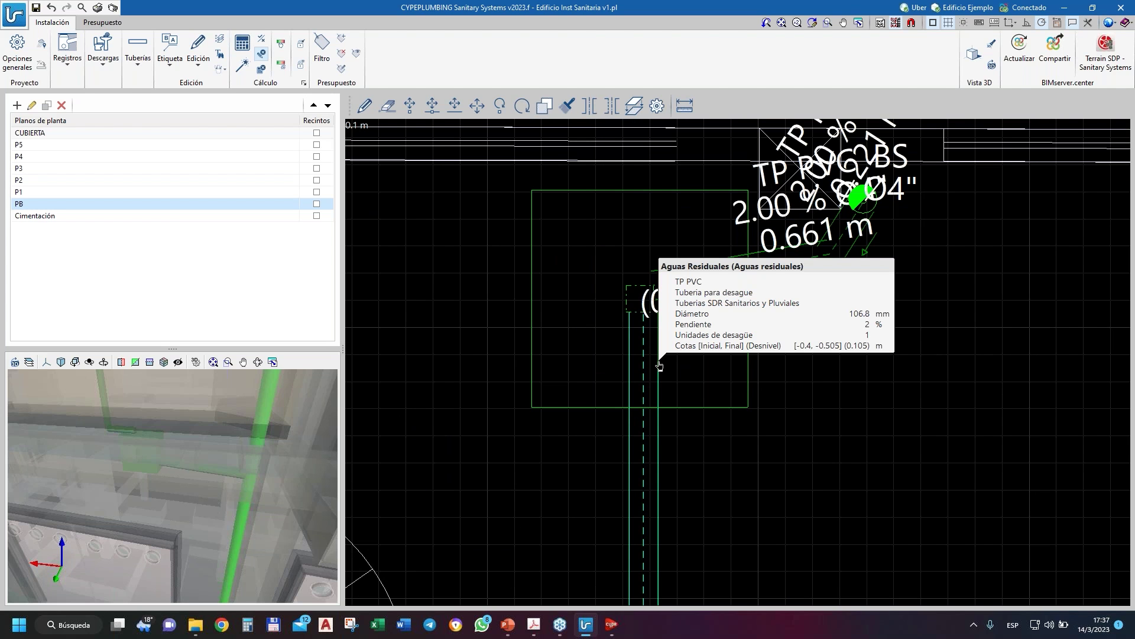
{"action": "scroll", "coordinate": [661, 349], "scroll_direction": "down", "scroll_amount": 2}
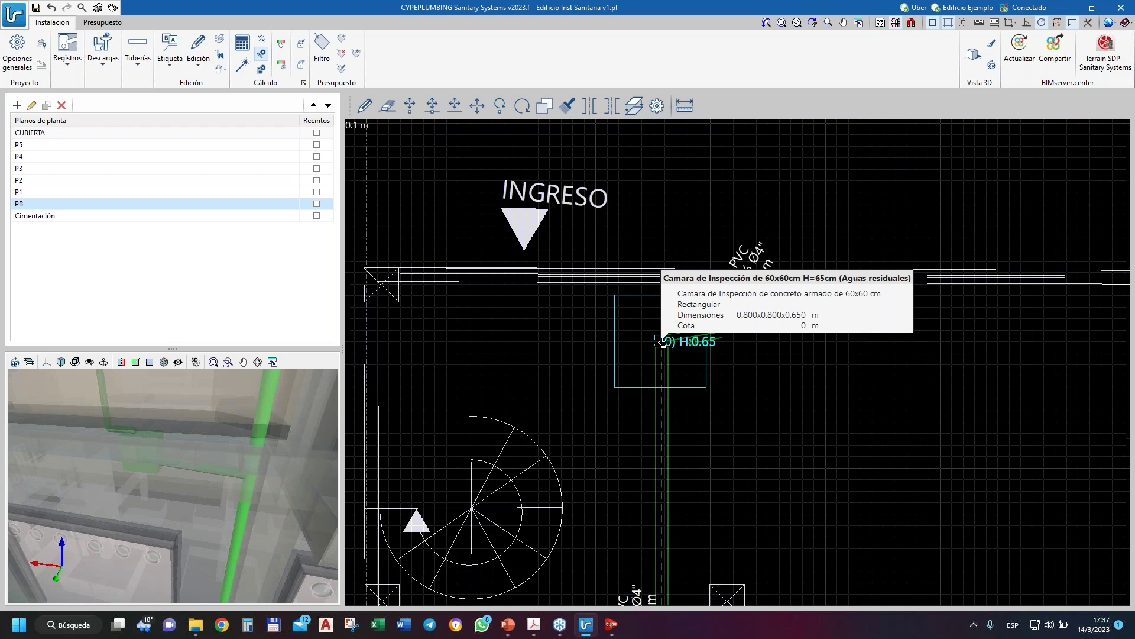
{"action": "scroll", "coordinate": [662, 342], "scroll_direction": "up", "scroll_amount": 2}
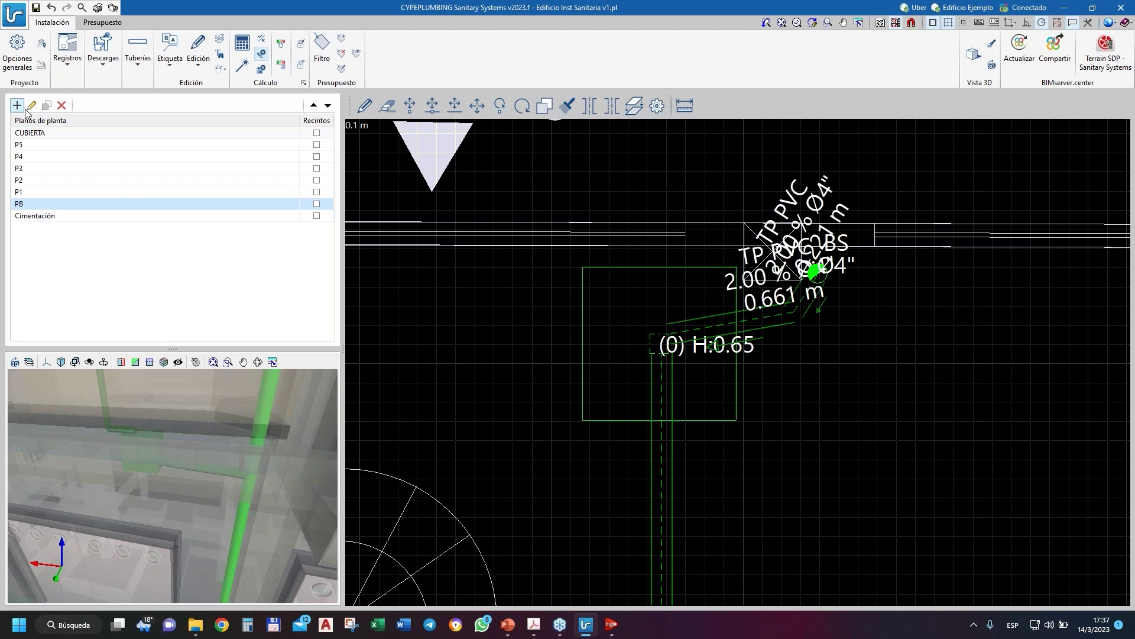
{"action": "left_click", "coordinate": [138, 57]}
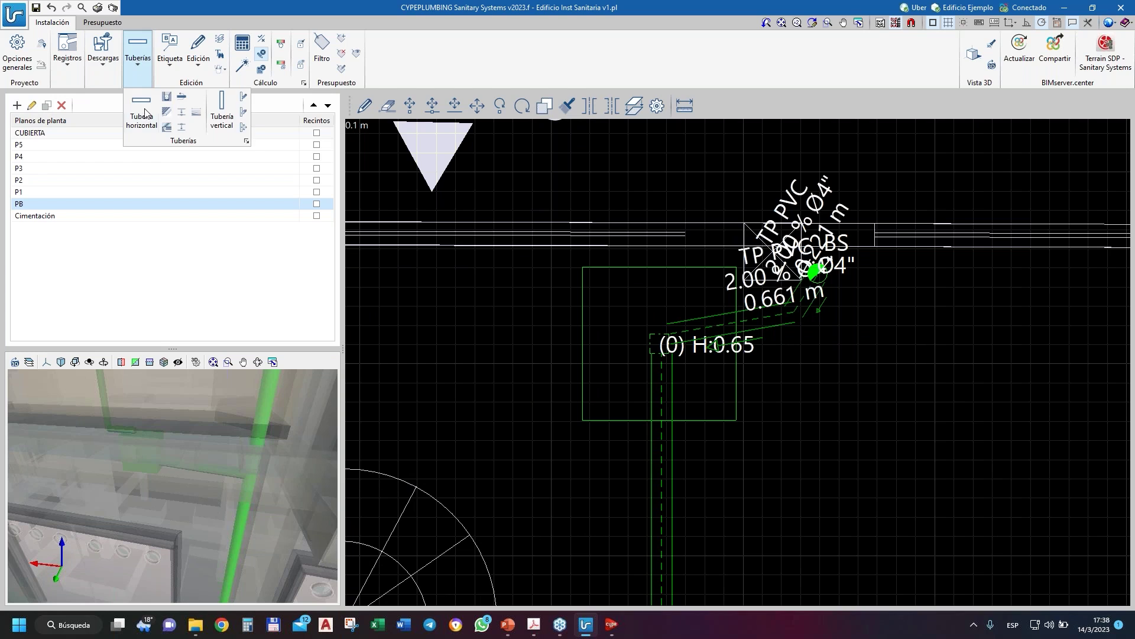
{"action": "left_click", "coordinate": [531, 277]}
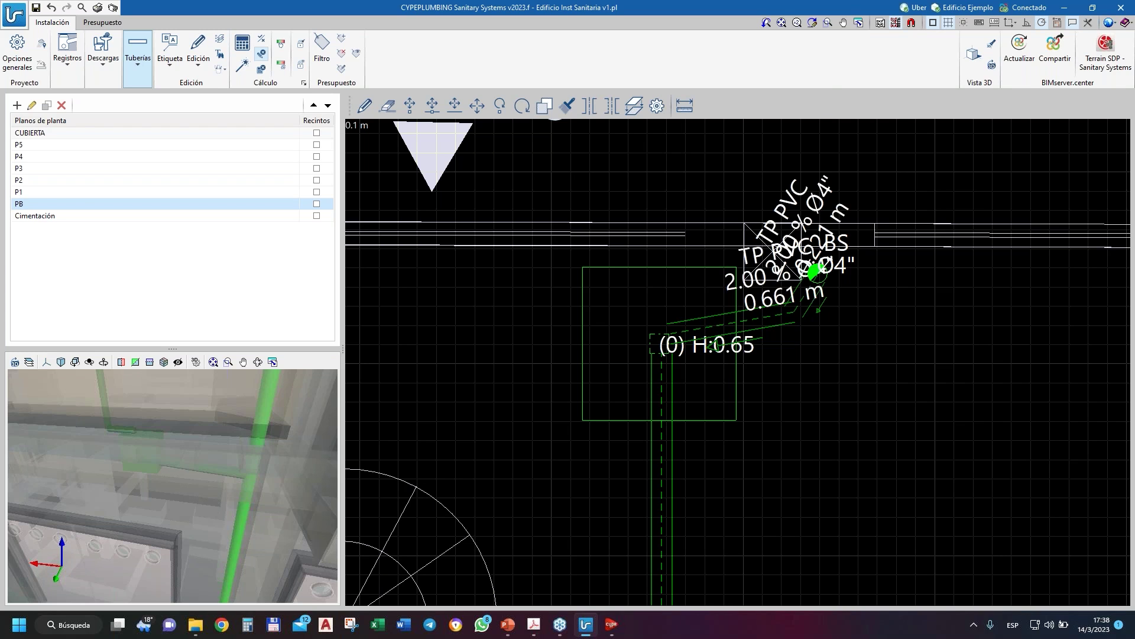
{"action": "left_click", "coordinate": [815, 271]}
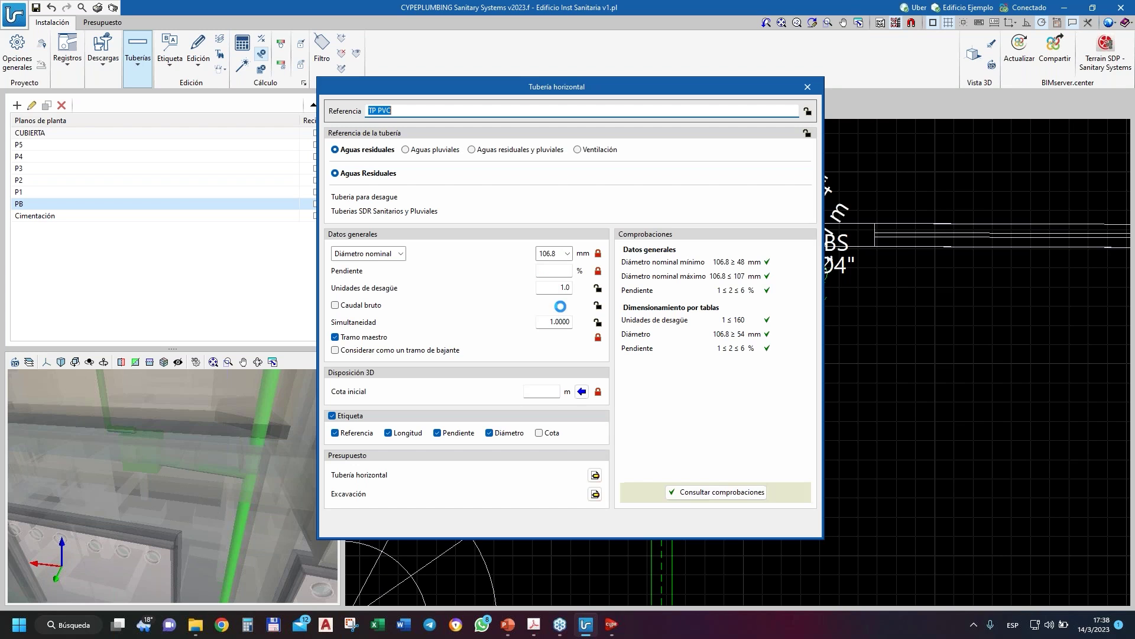
{"action": "left_click", "coordinate": [549, 390]}
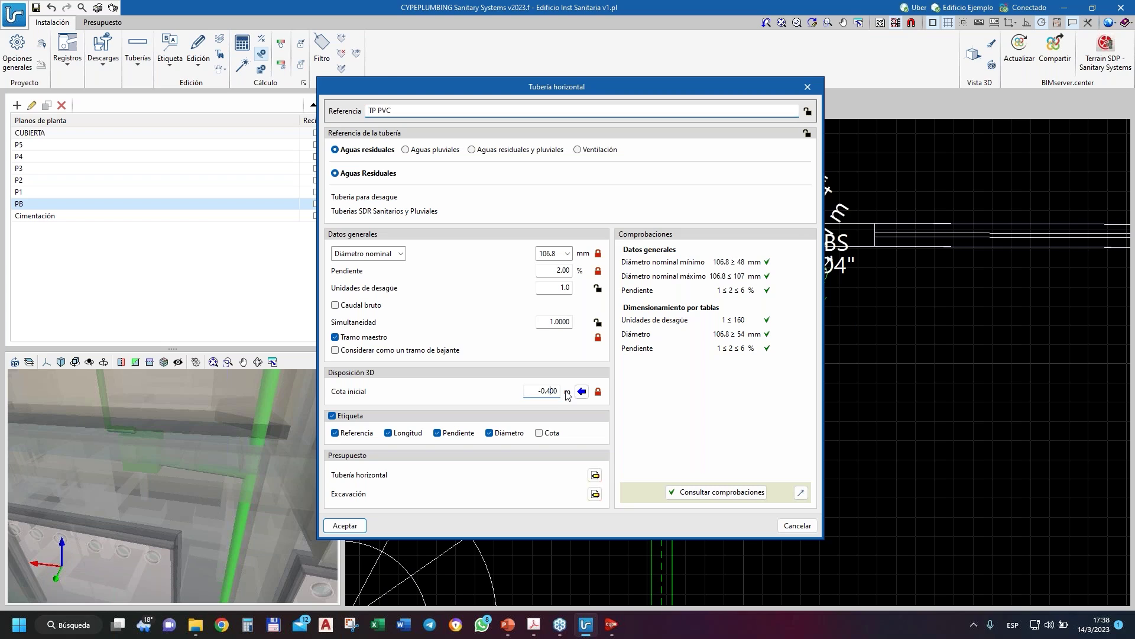
{"action": "key", "text": "BackSpace"}
{"action": "key", "text": "BackSpace"}
{"action": "key", "text": "BackSpace"}
{"action": "type", "text": "550"}
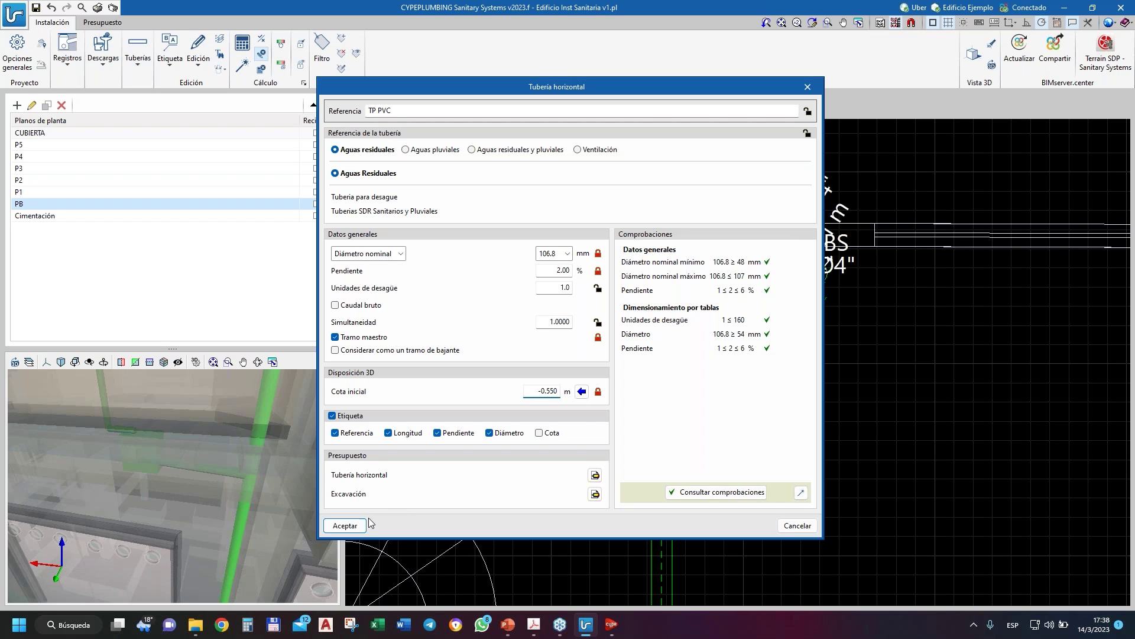
{"action": "left_click", "coordinate": [348, 526]}
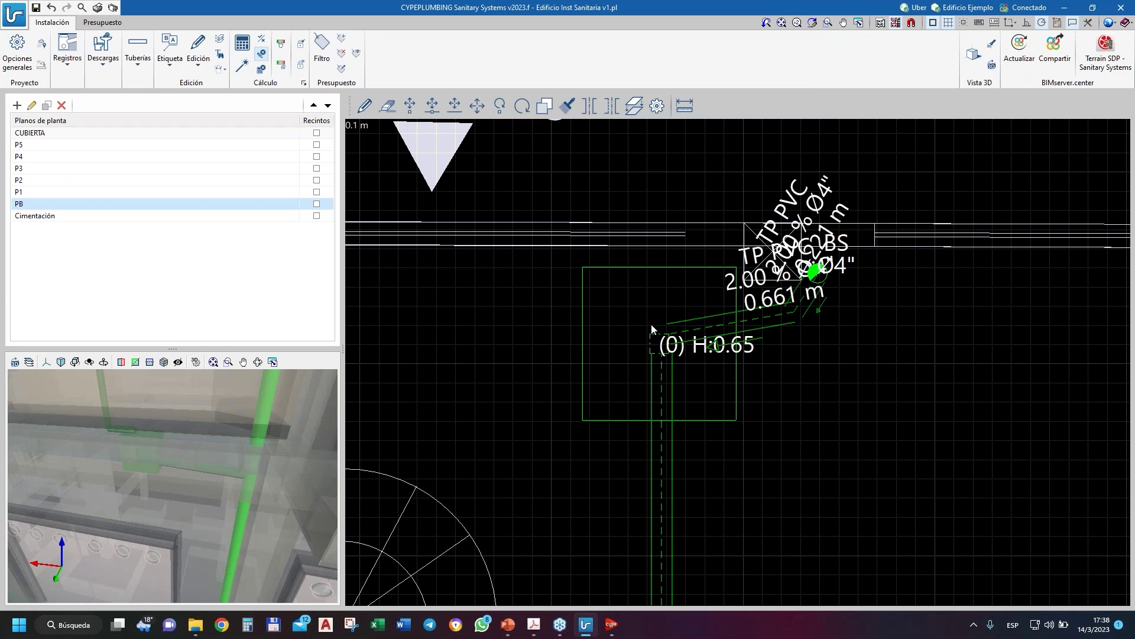
- Draw the horizontal wastewater pipe from the 65 cm chamber straight out past the entrance wall, about 4.07 m long
{"action": "left_click", "coordinate": [661, 333]}
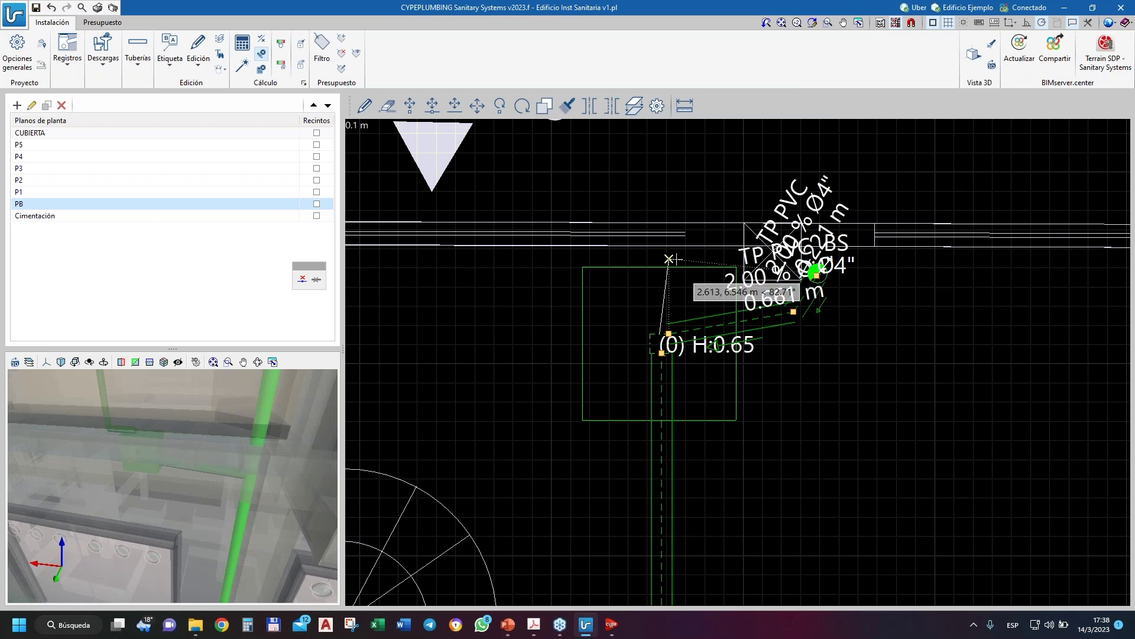
{"action": "scroll", "coordinate": [663, 302], "scroll_direction": "down", "scroll_amount": 3}
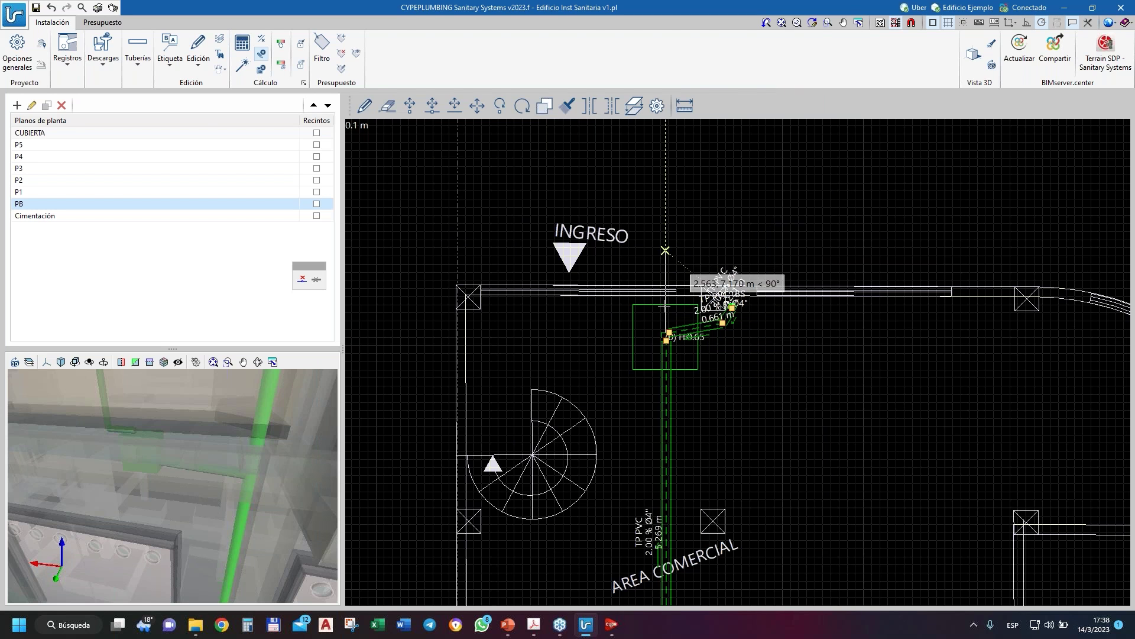
{"action": "scroll", "coordinate": [665, 254], "scroll_direction": "down", "scroll_amount": 4}
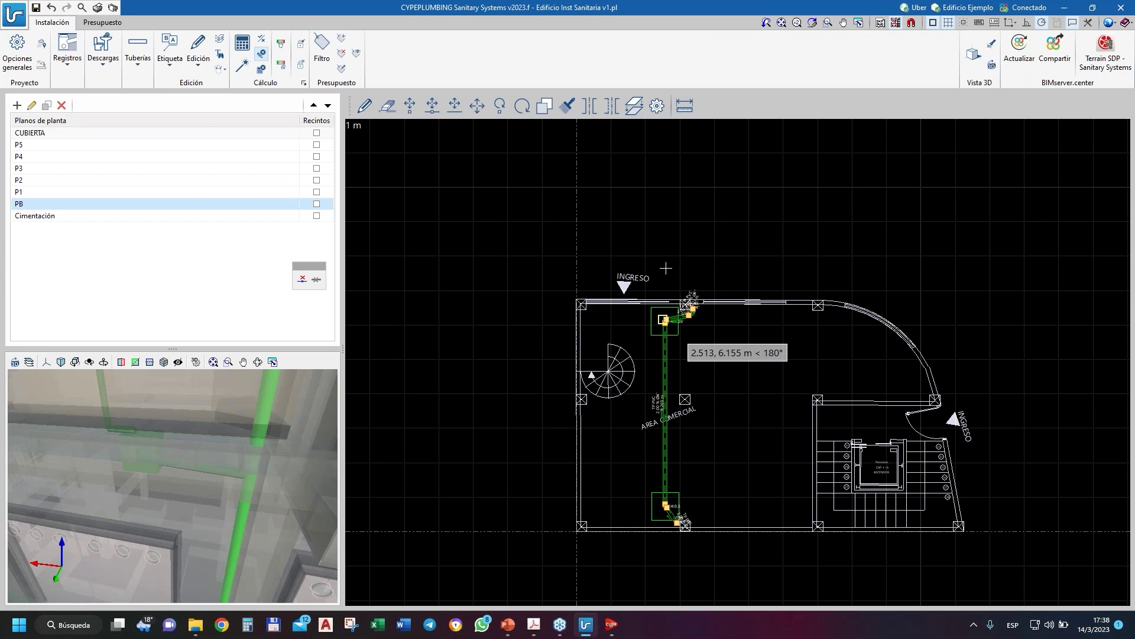
{"action": "scroll", "coordinate": [665, 255], "scroll_direction": "down", "scroll_amount": 1}
{"action": "scroll", "coordinate": [664, 236], "scroll_direction": "up", "scroll_amount": 5}
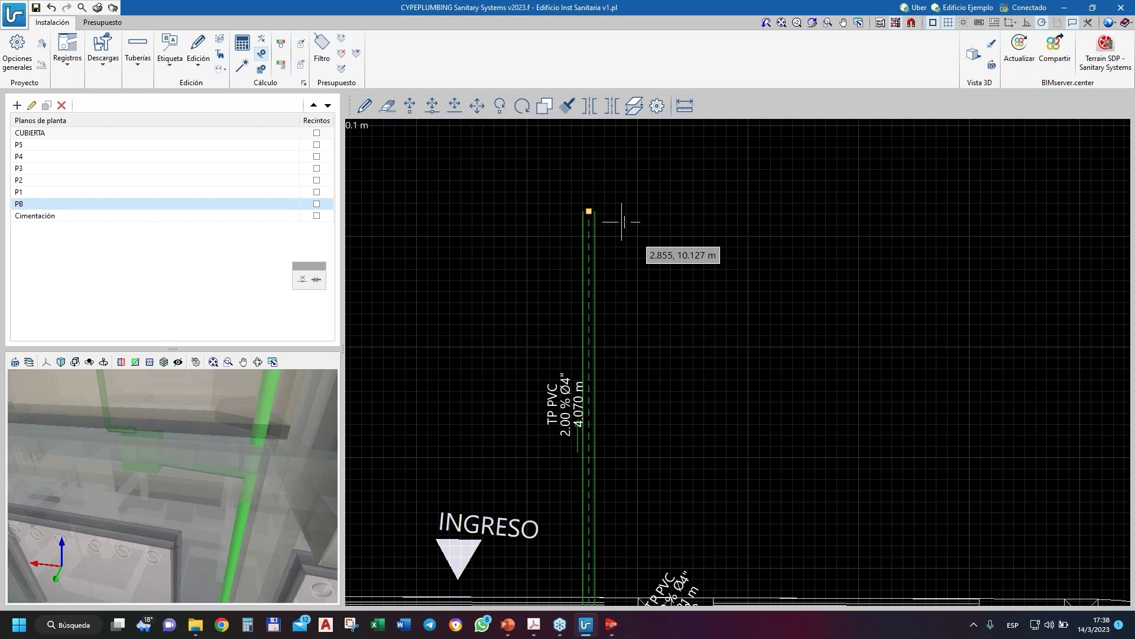
- Place a wastewater connection point at level -1.2 m on the outer end of the outlet pipe, turned to face left, and save the project
{"action": "left_click", "coordinate": [70, 62]}
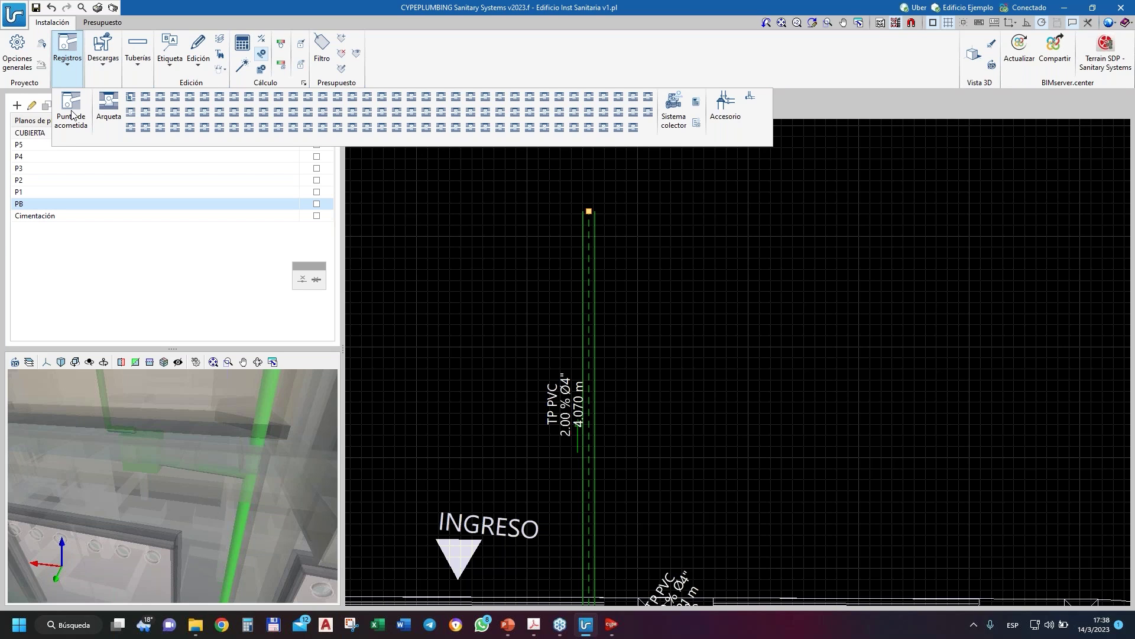
{"action": "left_click", "coordinate": [72, 114]}
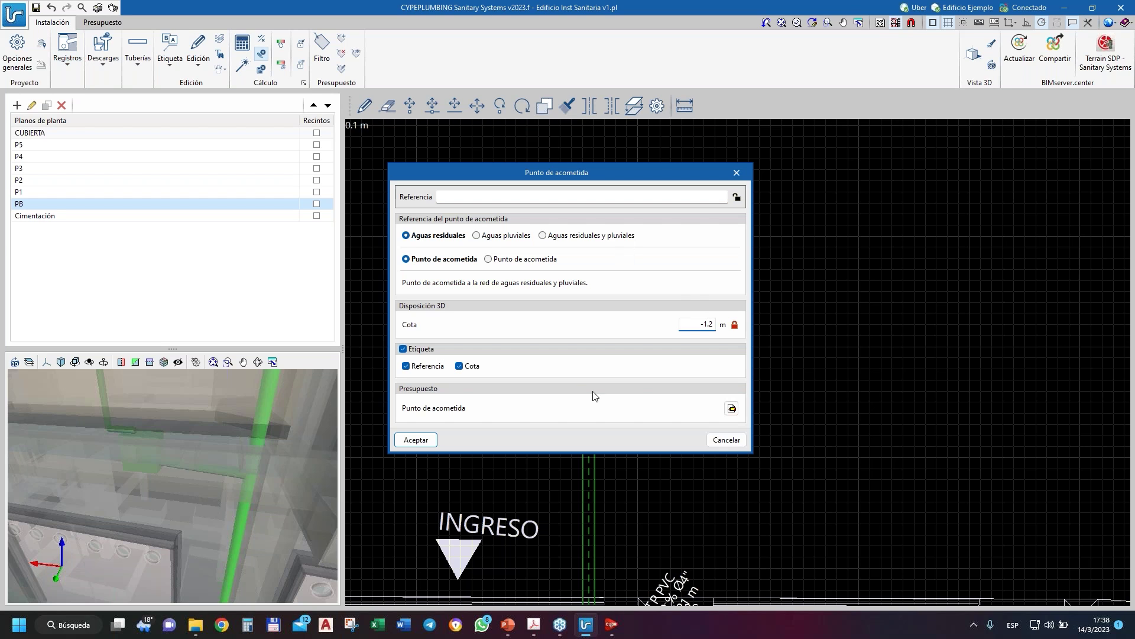
{"action": "left_click", "coordinate": [417, 439]}
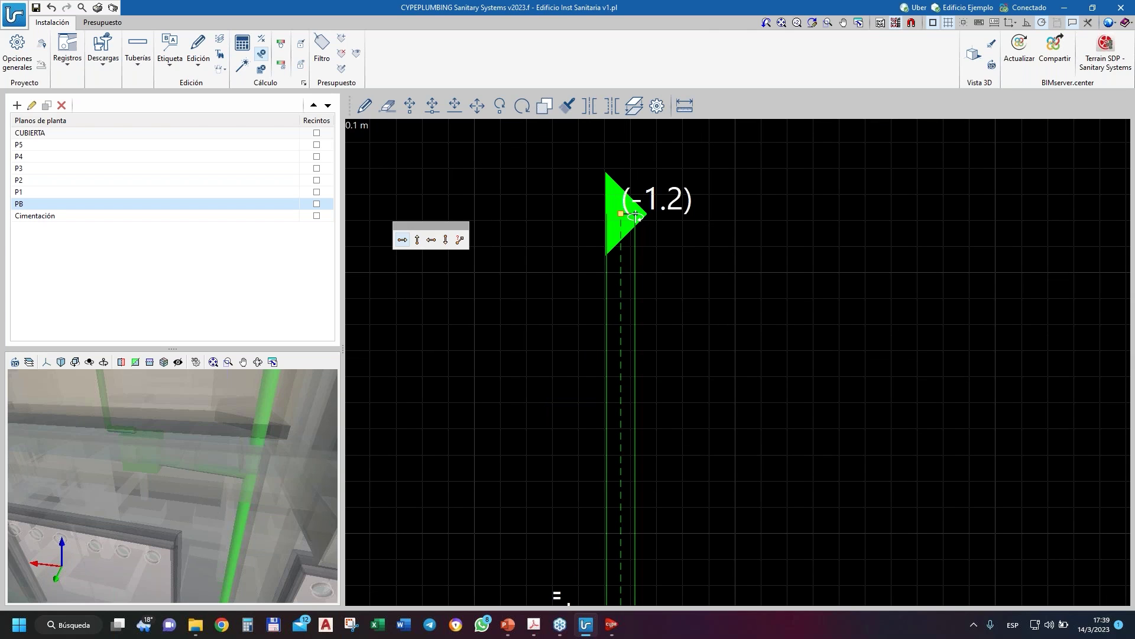
{"action": "left_click", "coordinate": [636, 216]}
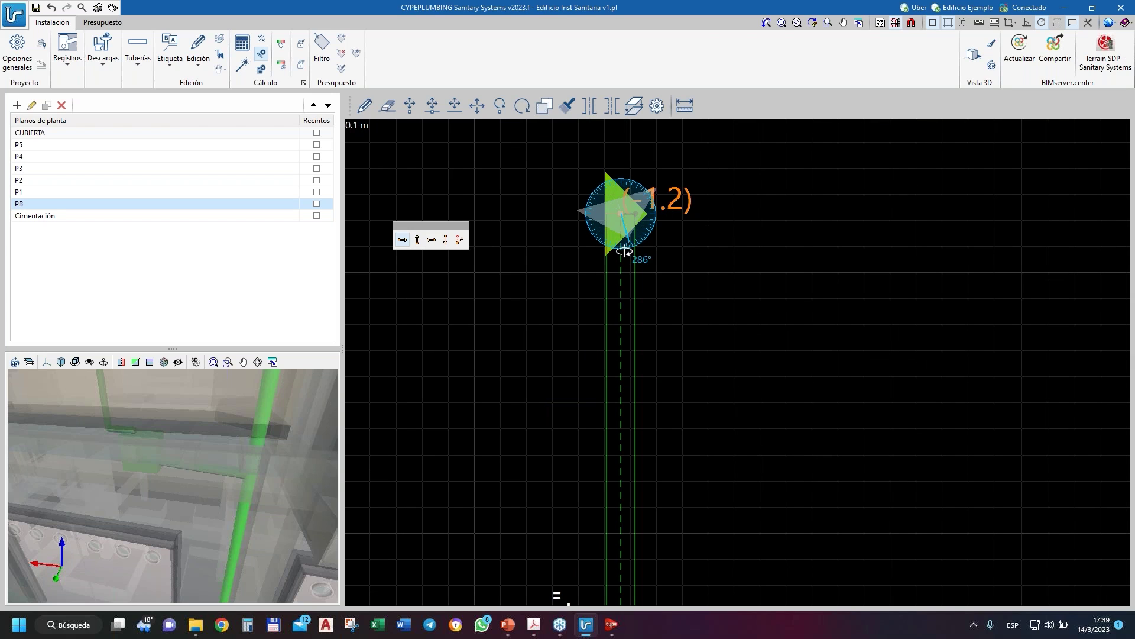
{"action": "left_click", "coordinate": [562, 221]}
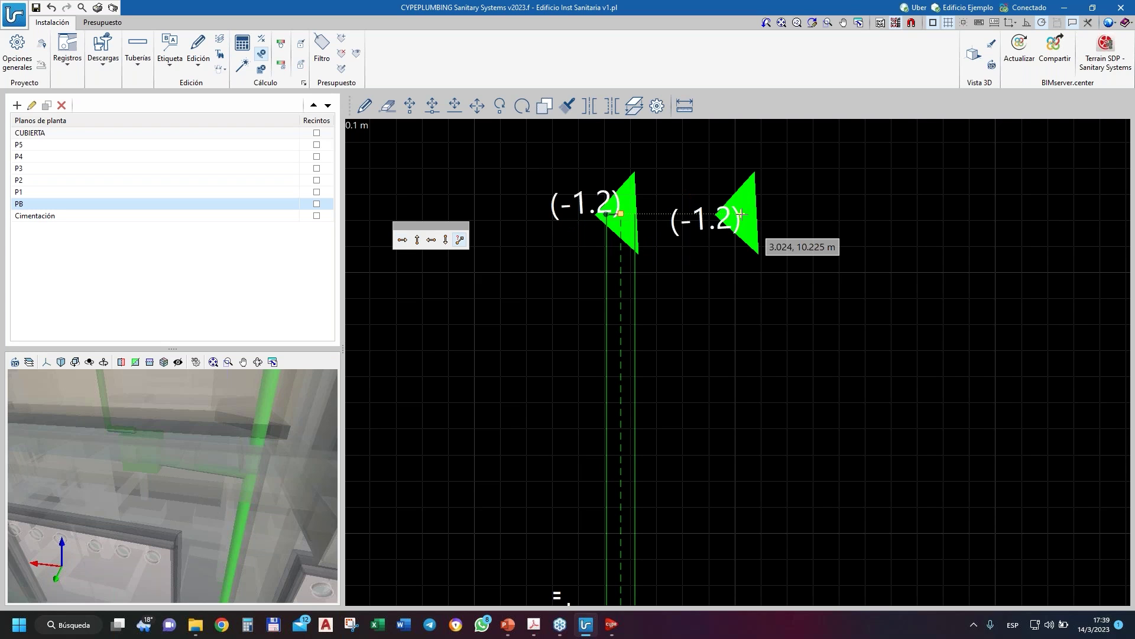
{"action": "scroll", "coordinate": [741, 214], "scroll_direction": "down", "scroll_amount": 6}
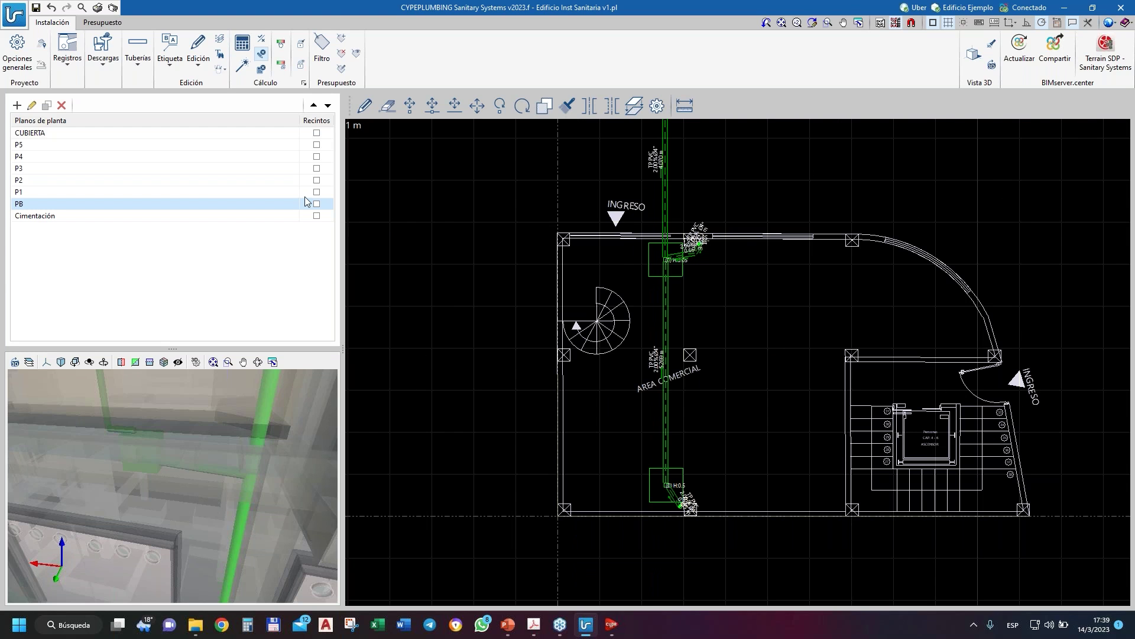
{"action": "left_click", "coordinate": [36, 7]}
- Refresh the 3D view and examine the inspection chambers, their connecting pipe and the outlet pipe from several angles
{"action": "scroll", "coordinate": [159, 506], "scroll_direction": "down", "scroll_amount": 3}
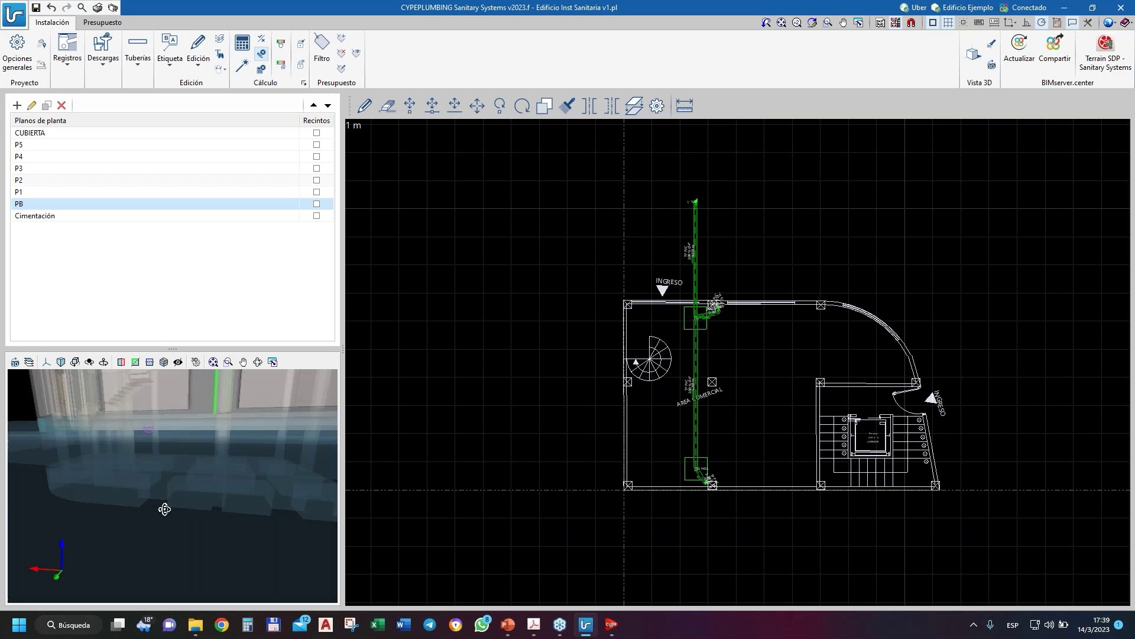
{"action": "scroll", "coordinate": [164, 509], "scroll_direction": "up", "scroll_amount": 2}
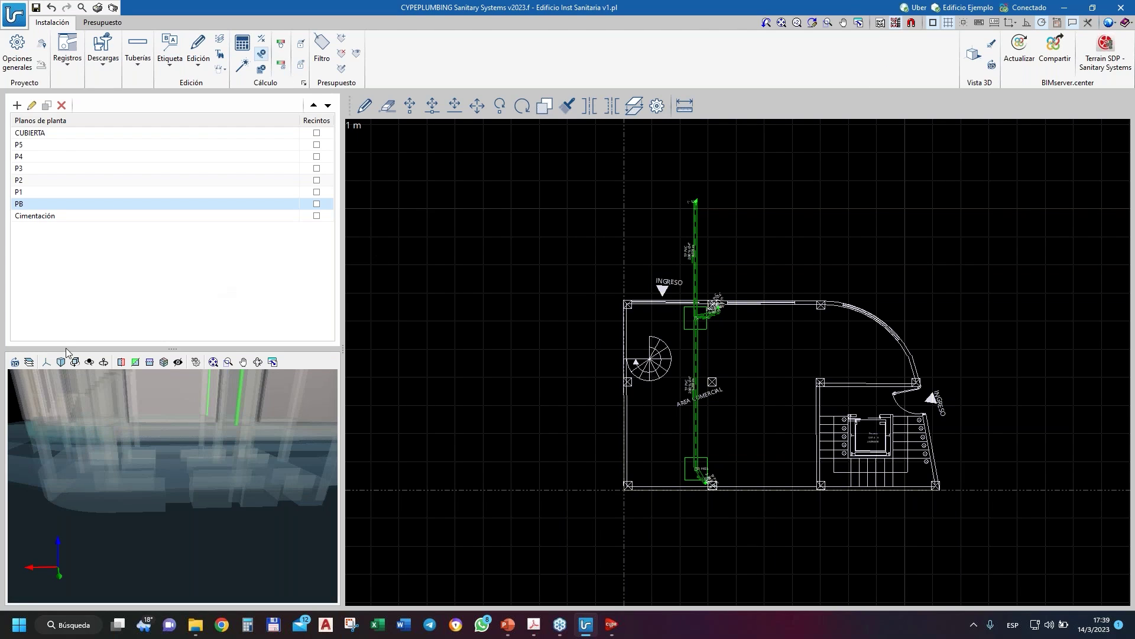
{"action": "left_click", "coordinate": [15, 361]}
{"action": "left_click_drag", "start_coordinate": [218, 470], "coordinate": [219, 446]}
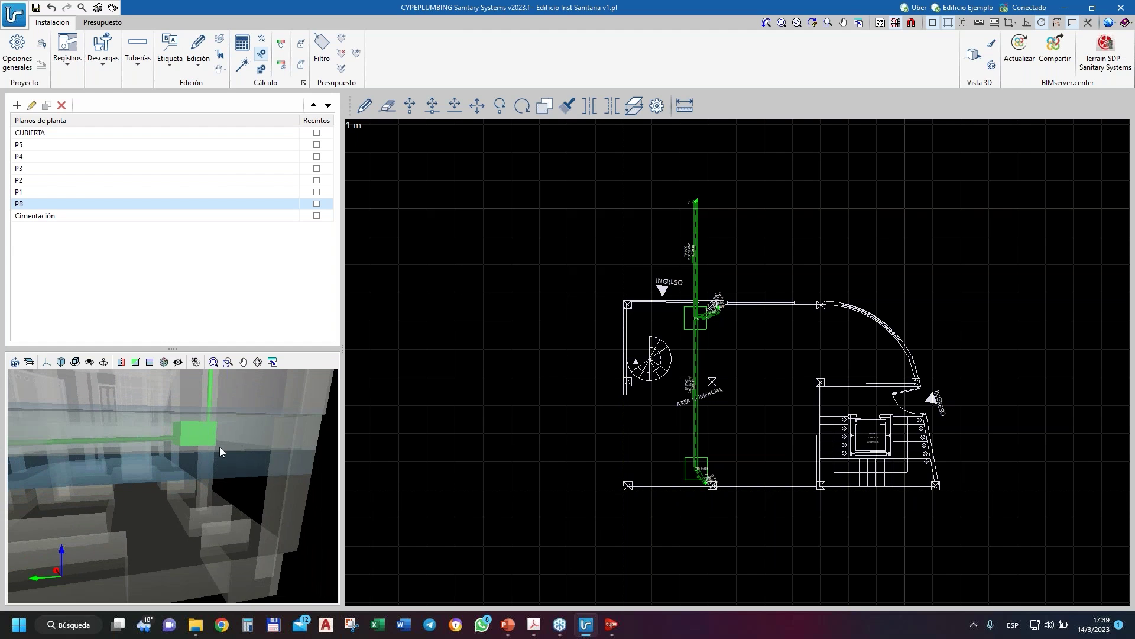
{"action": "left_click_drag", "start_coordinate": [218, 445], "coordinate": [168, 399]}
{"action": "scroll", "coordinate": [165, 466], "scroll_direction": "up", "scroll_amount": 3}
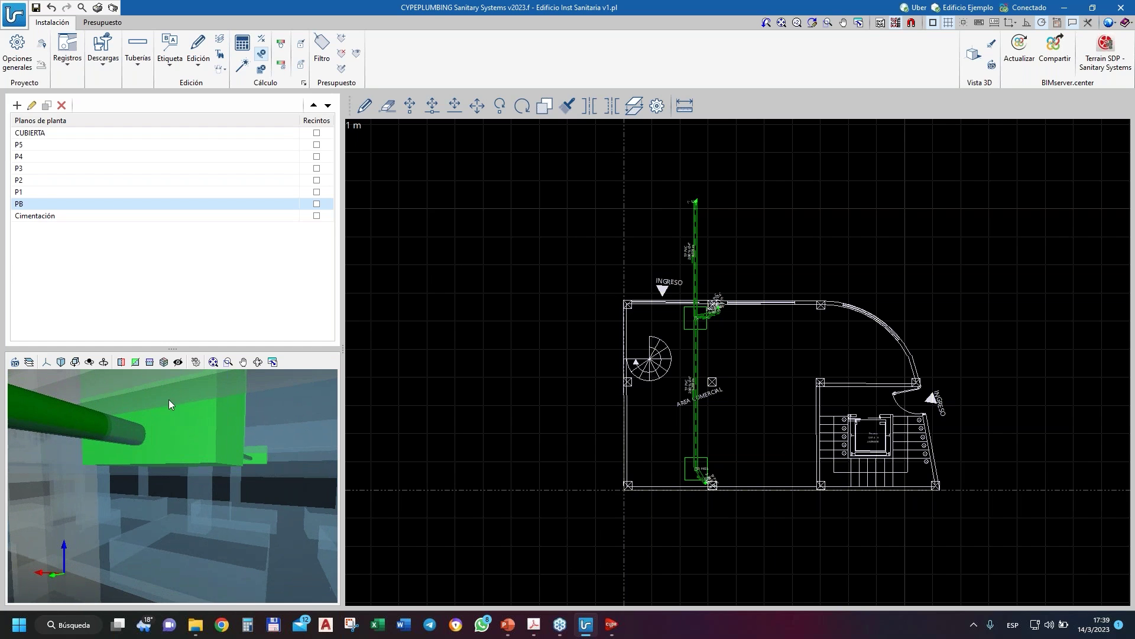
{"action": "left_click_drag", "start_coordinate": [172, 439], "coordinate": [183, 556]}
{"action": "scroll", "coordinate": [172, 477], "scroll_direction": "down", "scroll_amount": 3}
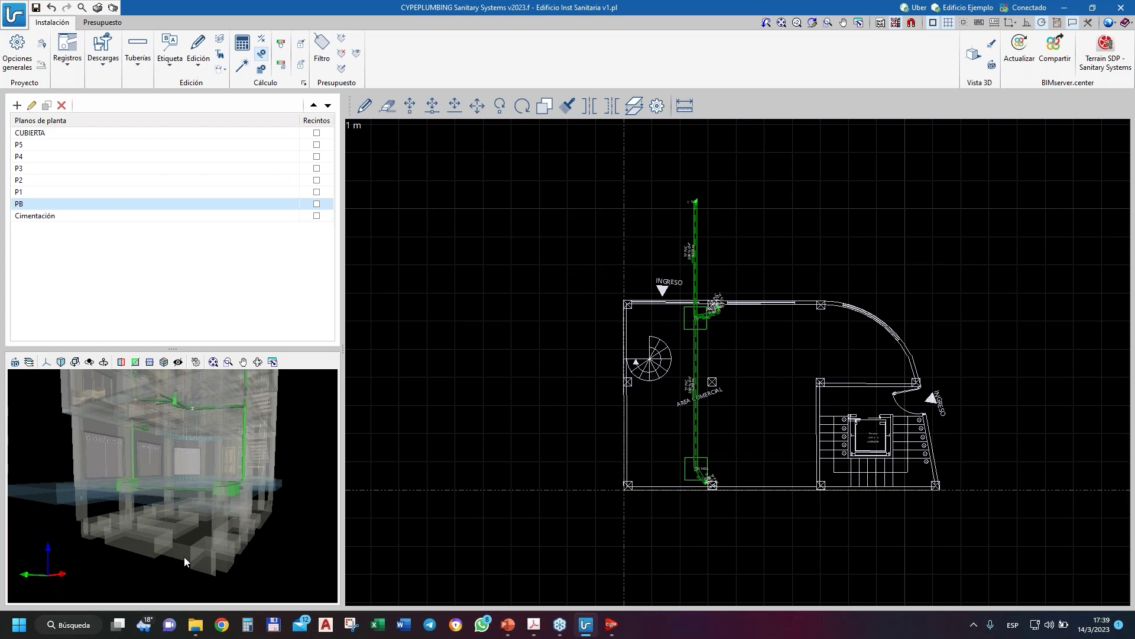
{"action": "left_click_drag", "start_coordinate": [183, 555], "coordinate": [245, 525]}
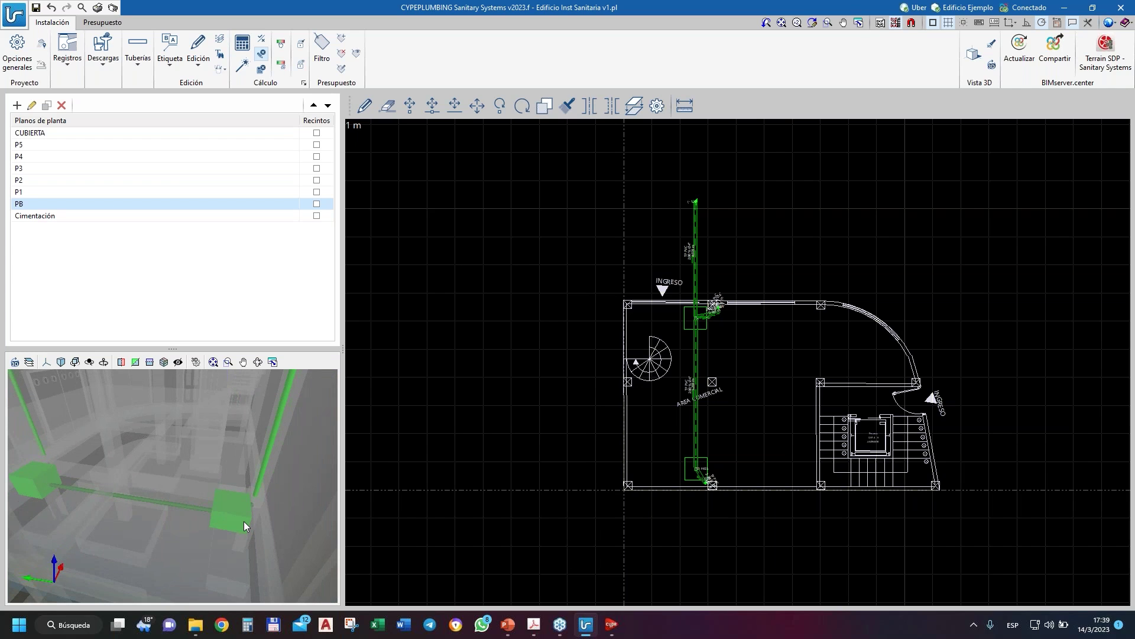
{"action": "scroll", "coordinate": [244, 520], "scroll_direction": "down", "scroll_amount": 2}
{"action": "left_click_drag", "start_coordinate": [244, 520], "coordinate": [278, 507]}
{"action": "scroll", "coordinate": [769, 429], "scroll_direction": "up", "scroll_amount": 1}
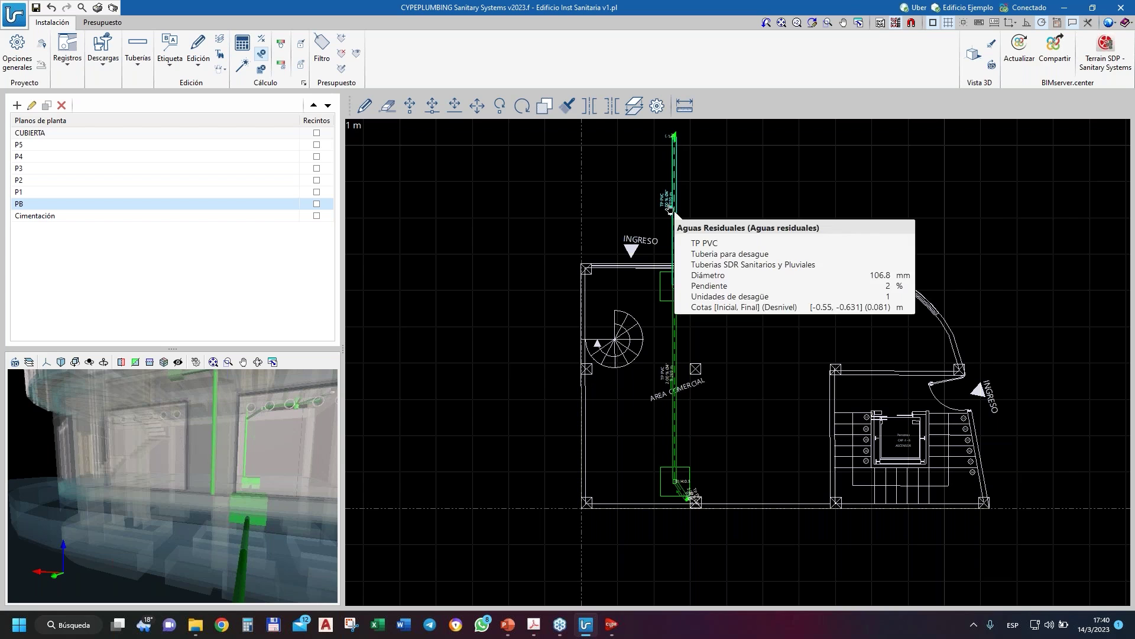
- Switch to the CUBIERTA floor plan to work on the sloped roof
{"action": "left_click", "coordinate": [81, 132]}
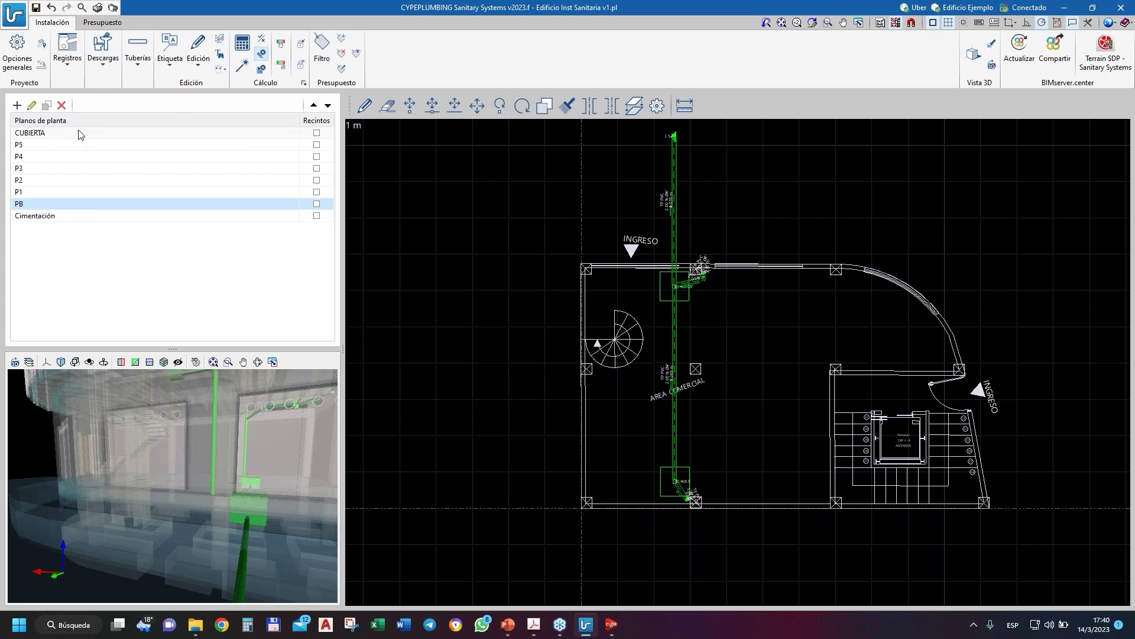
{"action": "scroll", "coordinate": [731, 362], "scroll_direction": "down", "scroll_amount": 3}
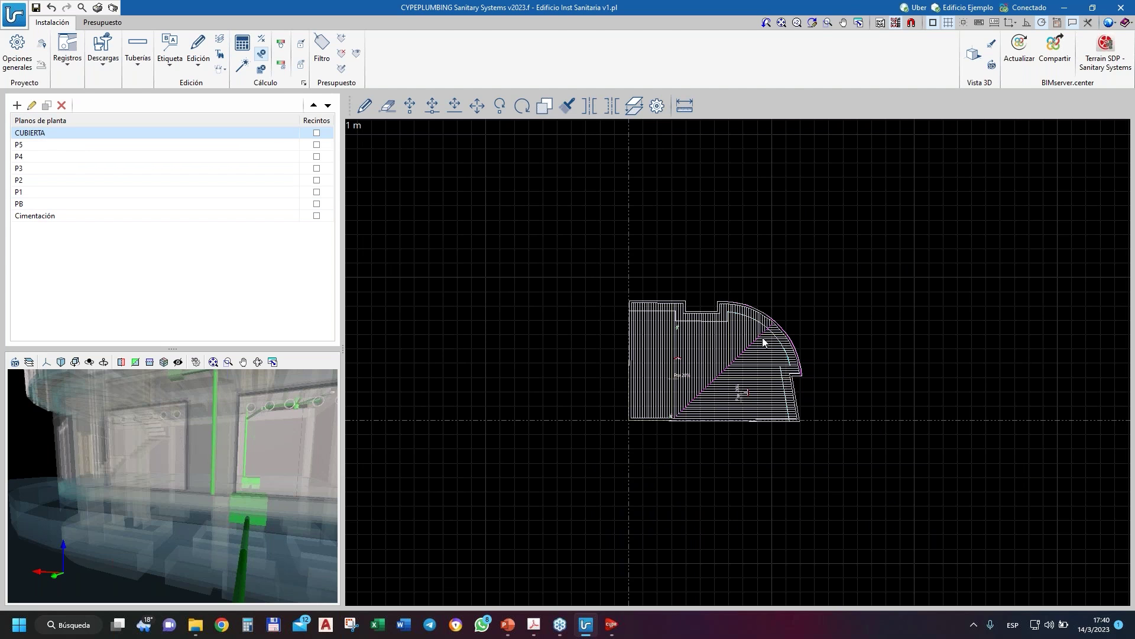
{"action": "scroll", "coordinate": [764, 342], "scroll_direction": "up", "scroll_amount": 3}
{"action": "scroll", "coordinate": [918, 327], "scroll_direction": "up", "scroll_amount": 3}
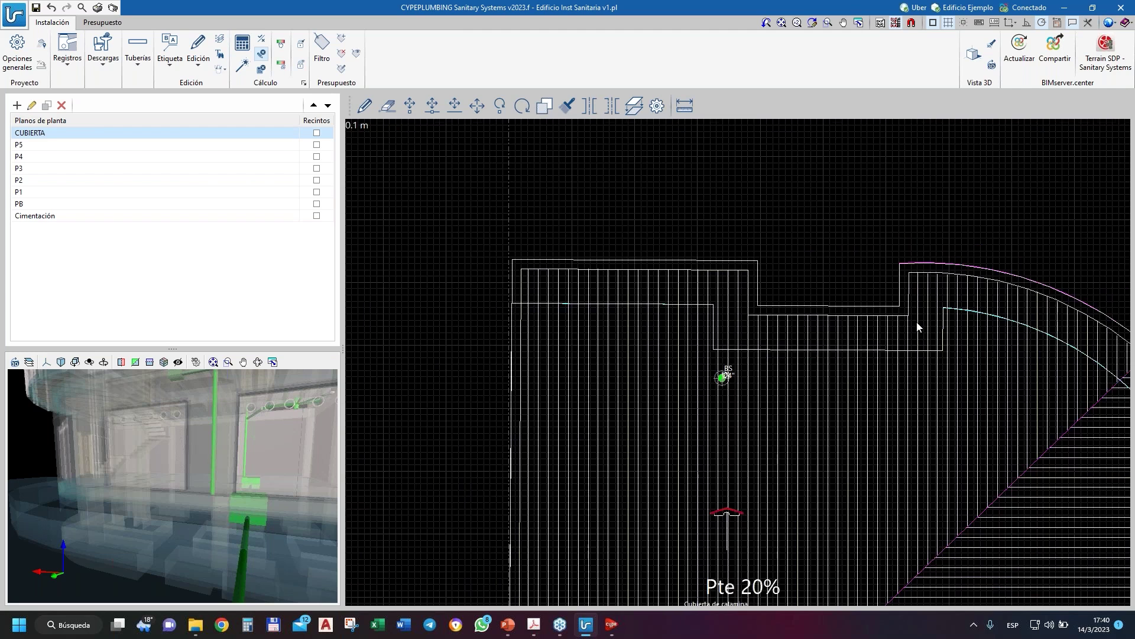
{"action": "scroll", "coordinate": [768, 291], "scroll_direction": "down", "scroll_amount": 2}
{"action": "scroll", "coordinate": [502, 238], "scroll_direction": "down", "scroll_amount": 3}
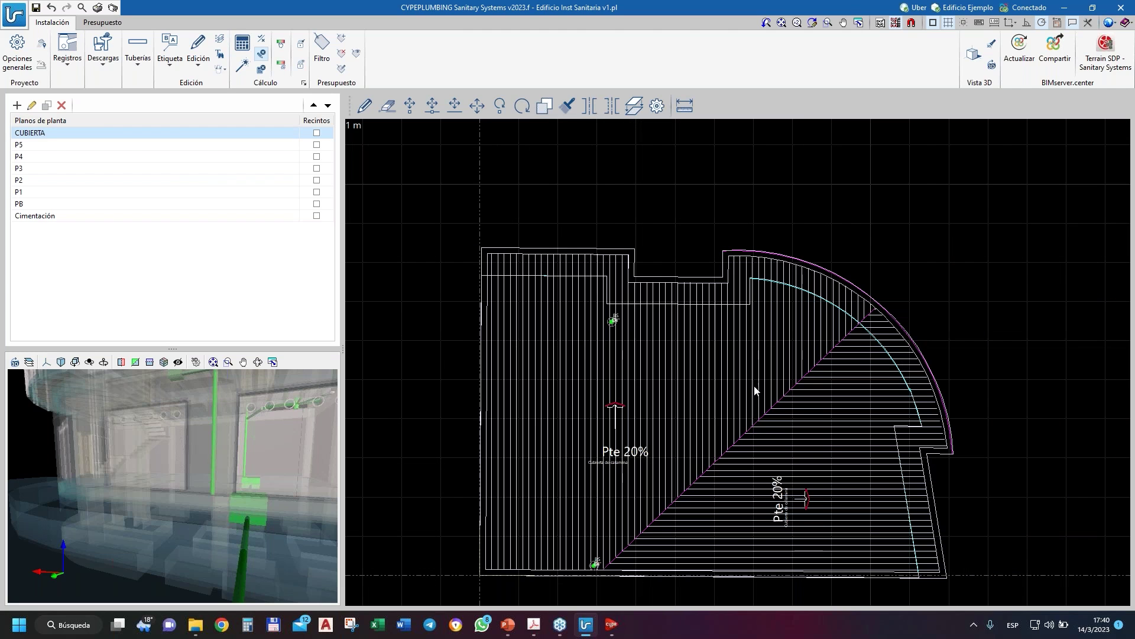
- Start a new drainage area with default settings, placing its first vertex at the roof's lower-left corner at the origin (0.000, 0.000)
{"action": "left_click", "coordinate": [138, 54]}
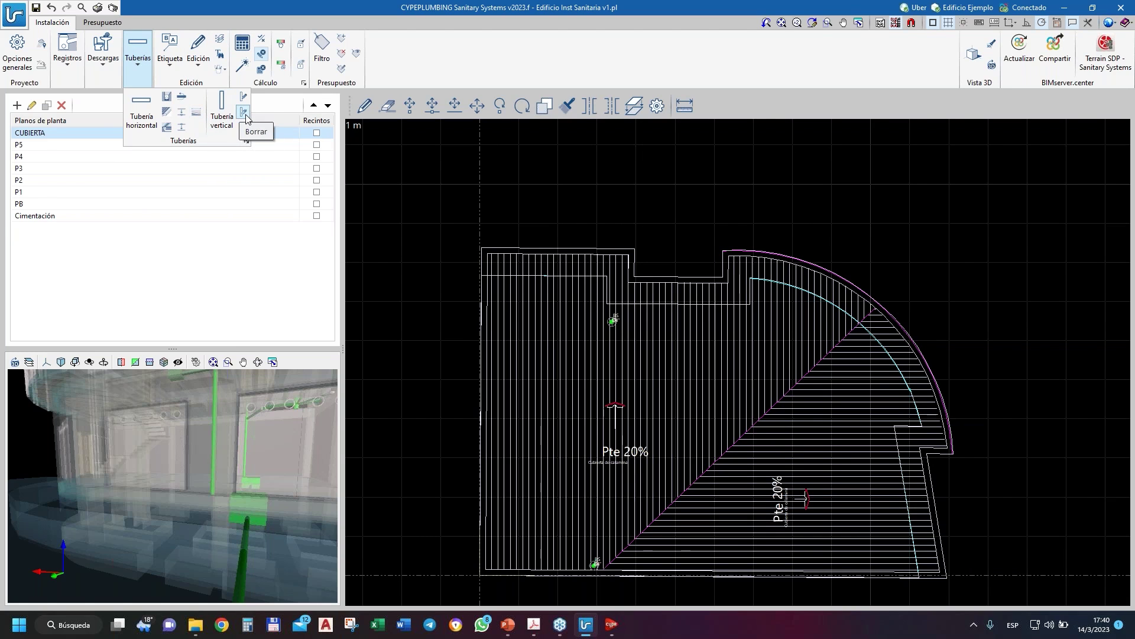
{"action": "left_click", "coordinate": [108, 67]}
{"action": "left_click", "coordinate": [103, 62]}
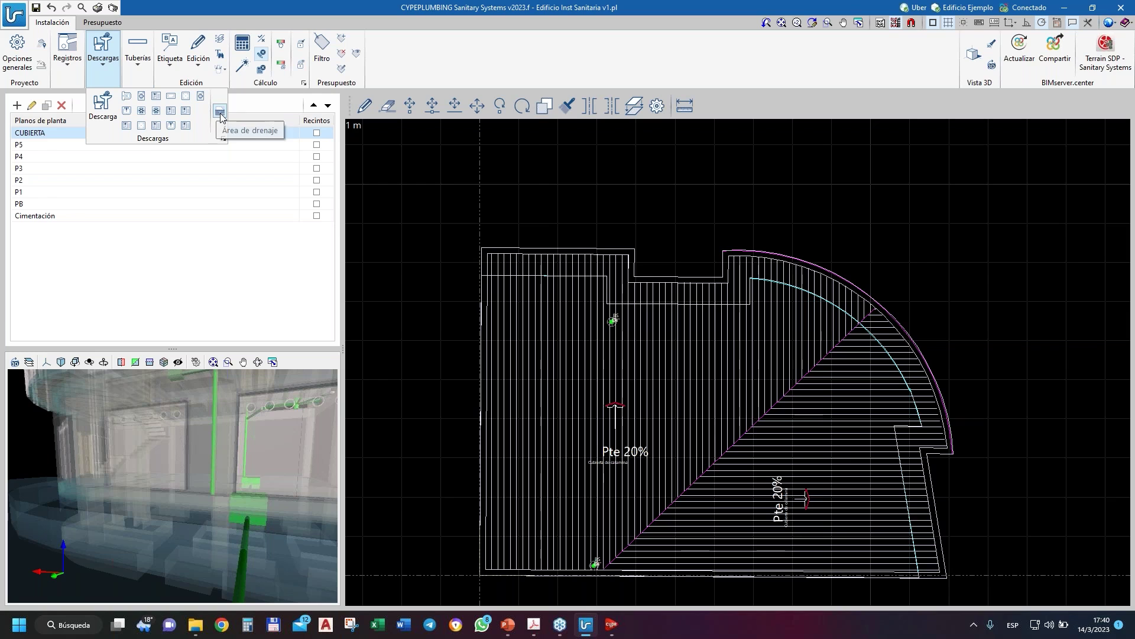
{"action": "left_click", "coordinate": [219, 111]}
{"action": "left_click", "coordinate": [572, 255]}
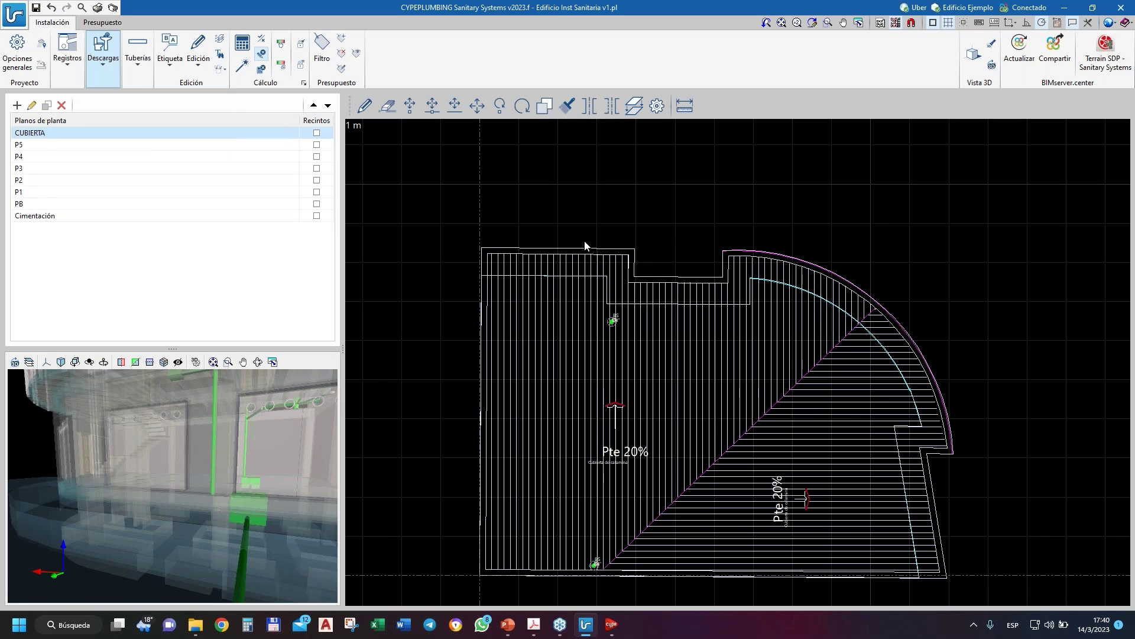
{"action": "left_click", "coordinate": [586, 245]}
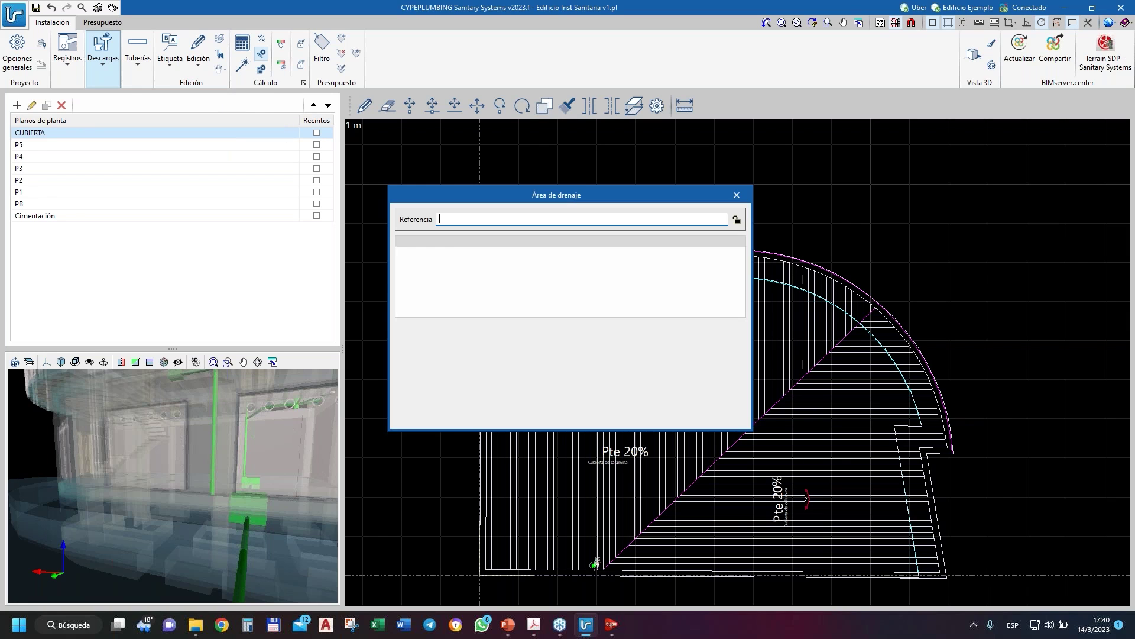
{"action": "left_click", "coordinate": [403, 370]}
{"action": "left_click", "coordinate": [415, 417]}
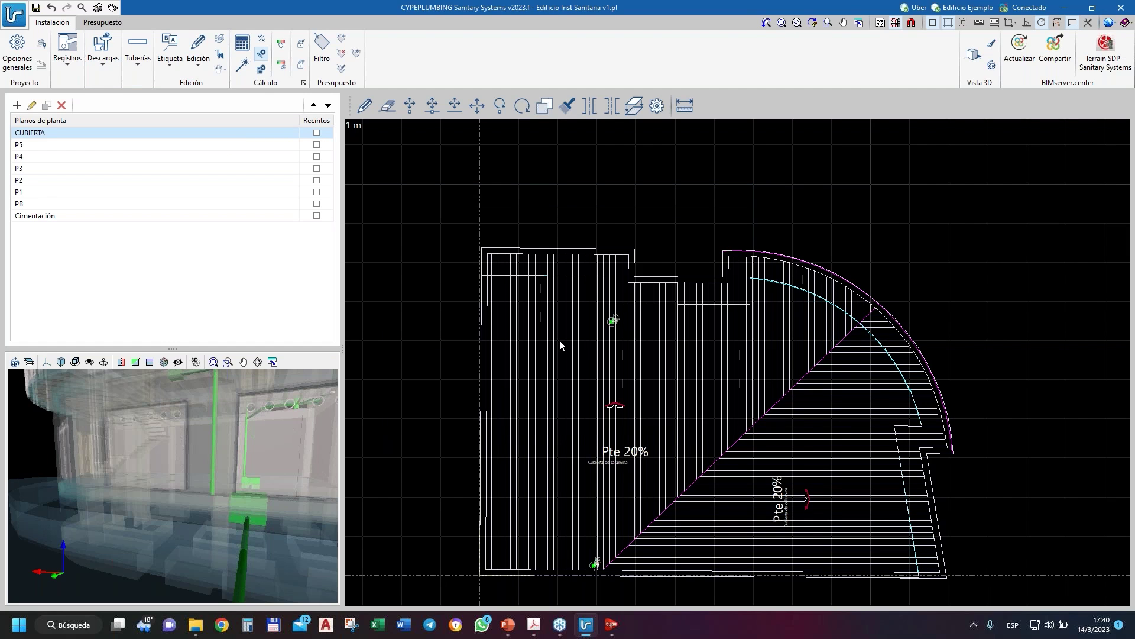
{"action": "scroll", "coordinate": [560, 341], "scroll_direction": "down", "scroll_amount": 5}
{"action": "scroll", "coordinate": [539, 398], "scroll_direction": "up", "scroll_amount": 8}
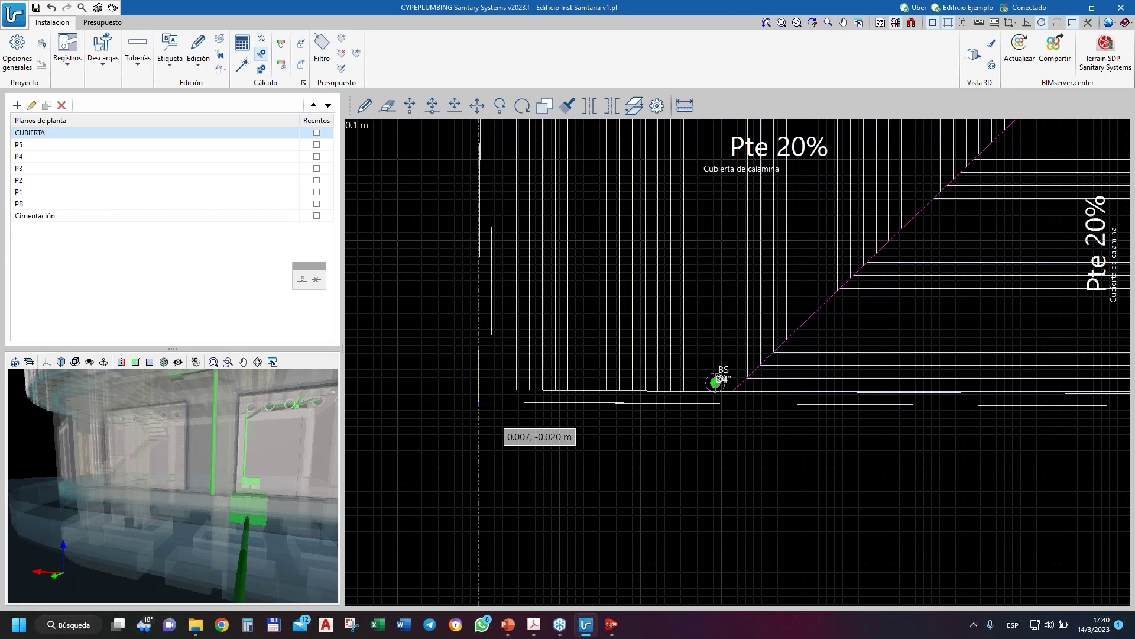
{"action": "left_click", "coordinate": [479, 402]}
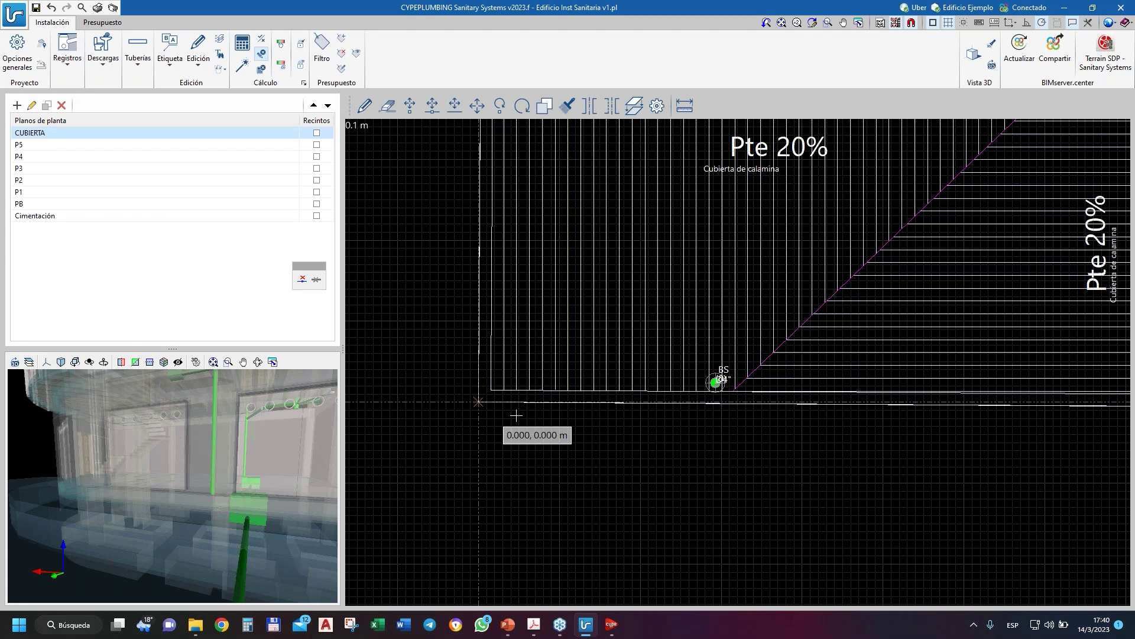
- Draw the drainage area's lower edge about 3.03 m long to the diagonal ridge, and follow the ridge up to the curved eave
{"action": "scroll", "coordinate": [591, 450], "scroll_direction": "down", "scroll_amount": 3}
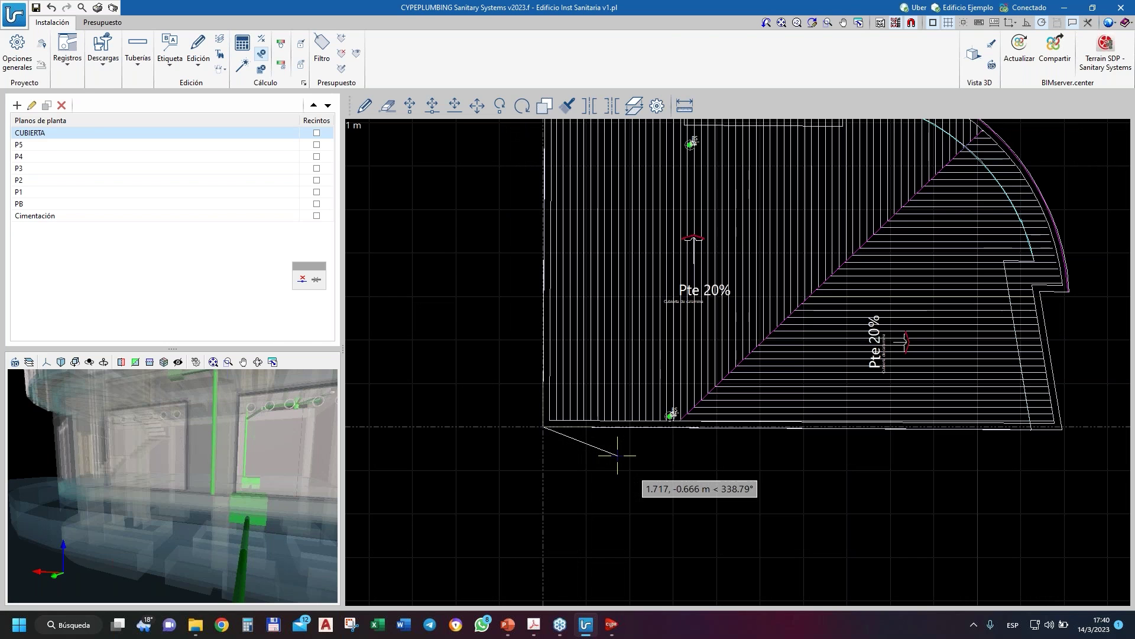
{"action": "scroll", "coordinate": [680, 423], "scroll_direction": "up", "scroll_amount": 4}
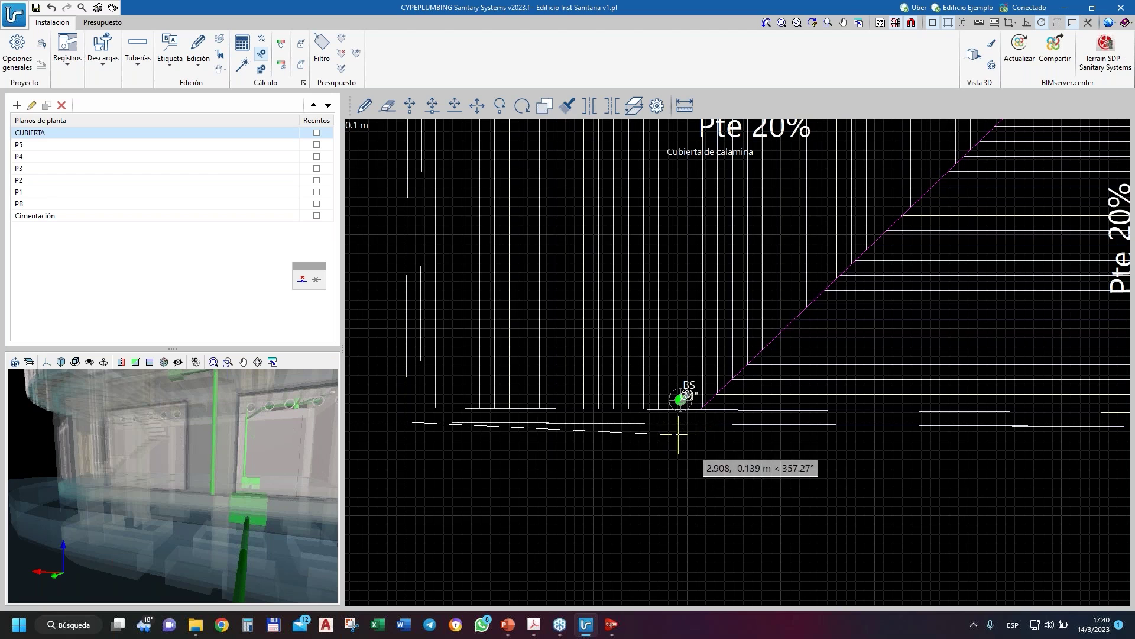
{"action": "scroll", "coordinate": [702, 422], "scroll_direction": "up", "scroll_amount": 3}
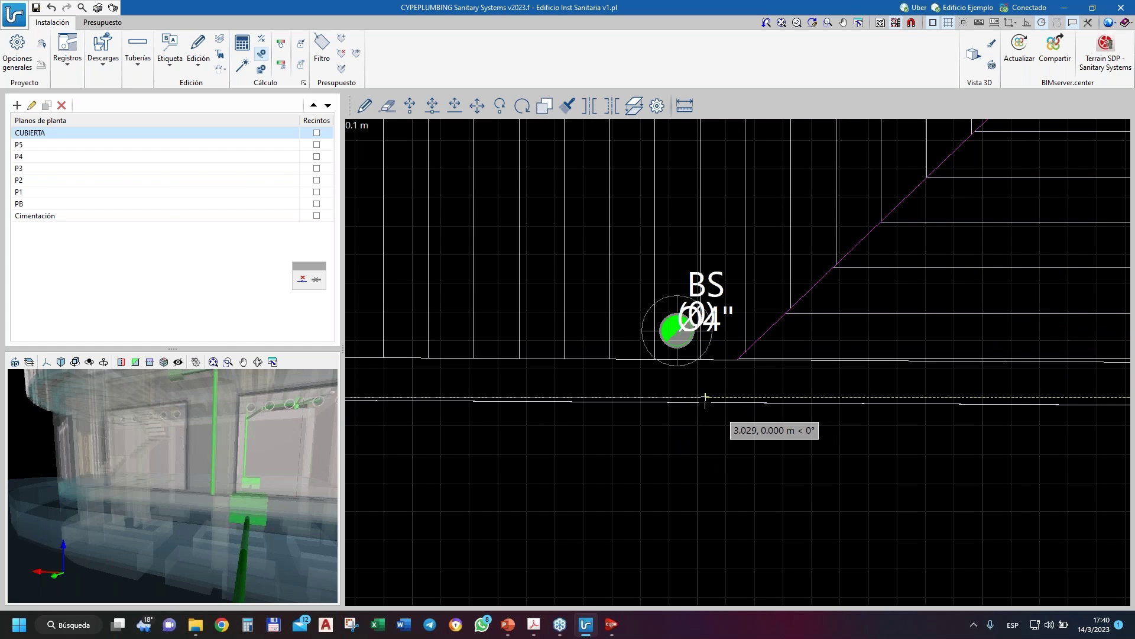
{"action": "scroll", "coordinate": [603, 464], "scroll_direction": "down", "scroll_amount": 5}
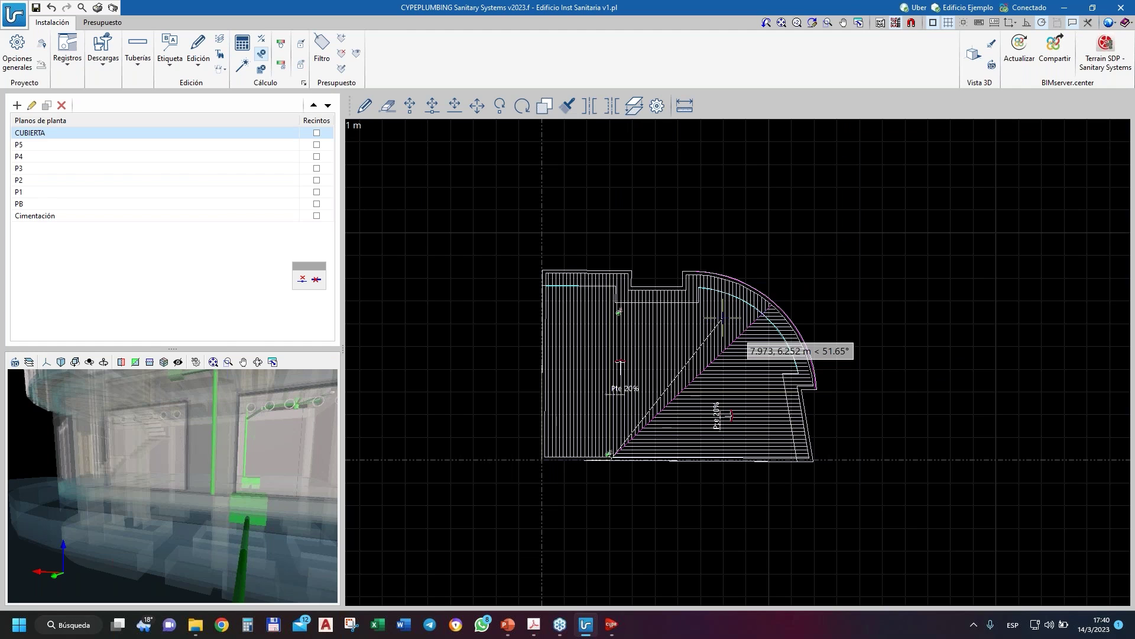
{"action": "scroll", "coordinate": [721, 318], "scroll_direction": "up", "scroll_amount": 5}
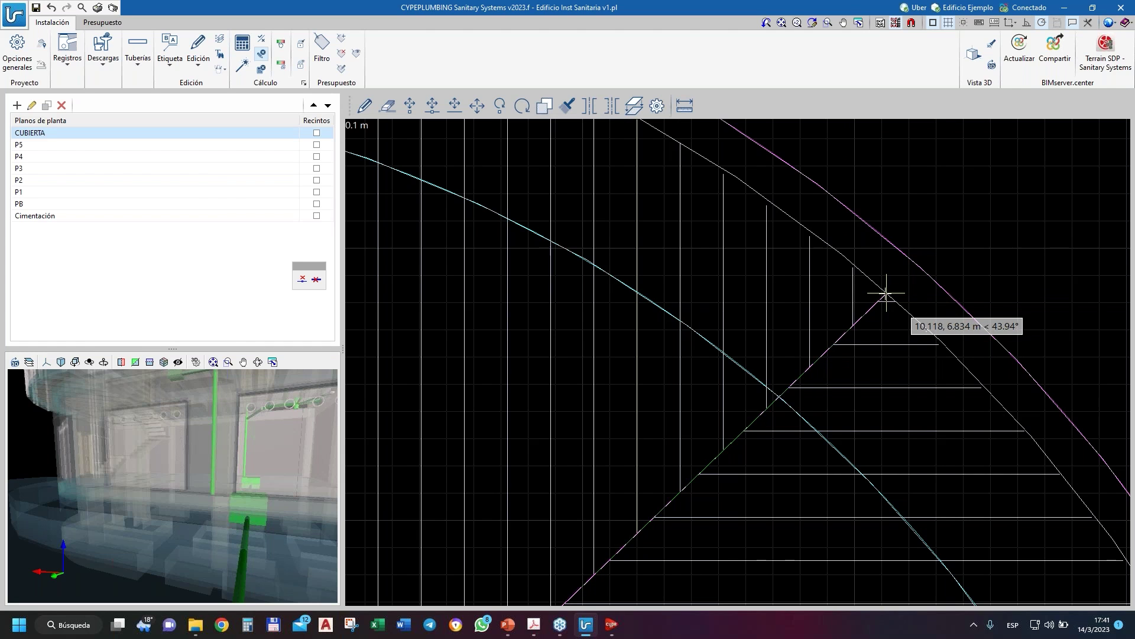
{"action": "left_click", "coordinate": [888, 292]}
- Trace the drainage area's boundary along the curved eave with short segments up to the corner beside the upper recess
{"action": "scroll", "coordinate": [863, 267], "scroll_direction": "down", "scroll_amount": 2}
{"action": "scroll", "coordinate": [769, 248], "scroll_direction": "up", "scroll_amount": 1}
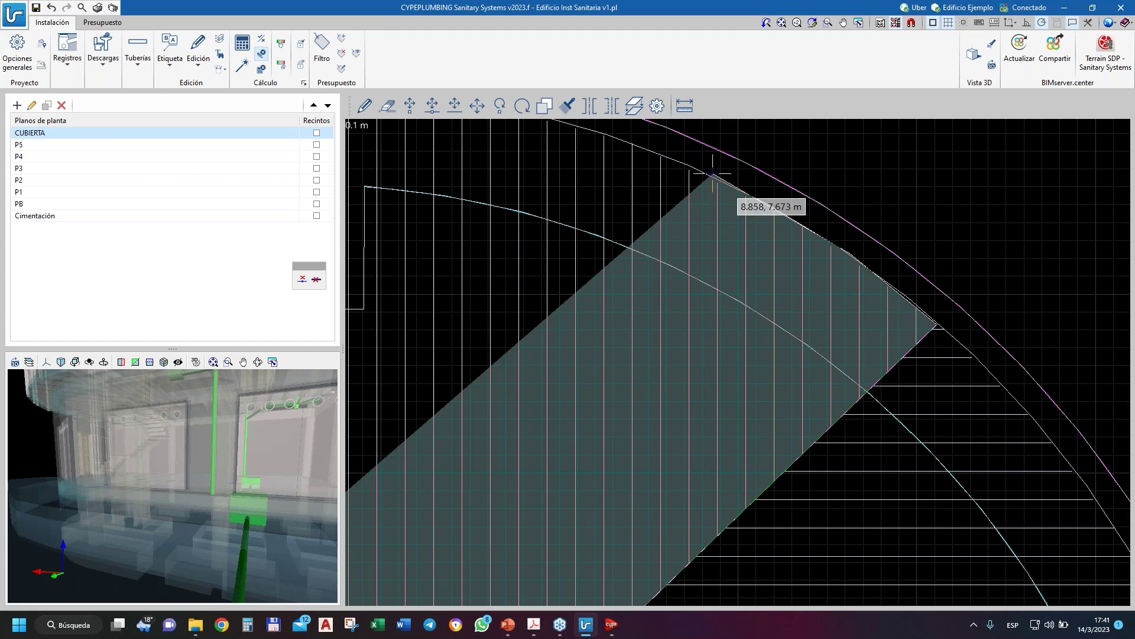
{"action": "scroll", "coordinate": [769, 253], "scroll_direction": "down", "scroll_amount": 2}
{"action": "scroll", "coordinate": [674, 201], "scroll_direction": "up", "scroll_amount": 2}
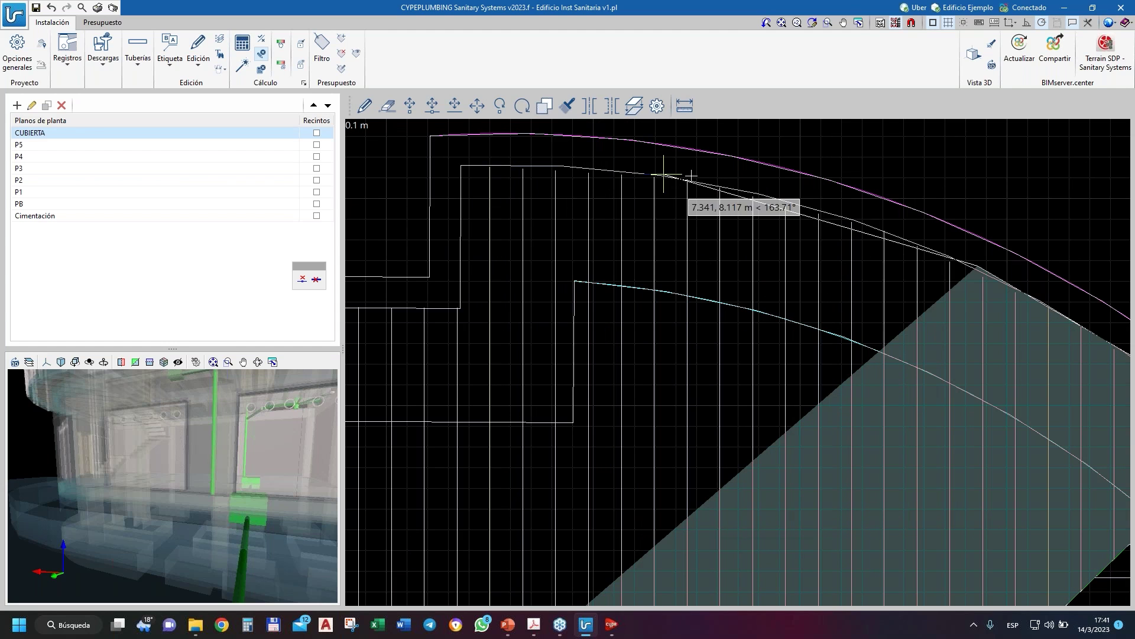
{"action": "left_click", "coordinate": [746, 191]}
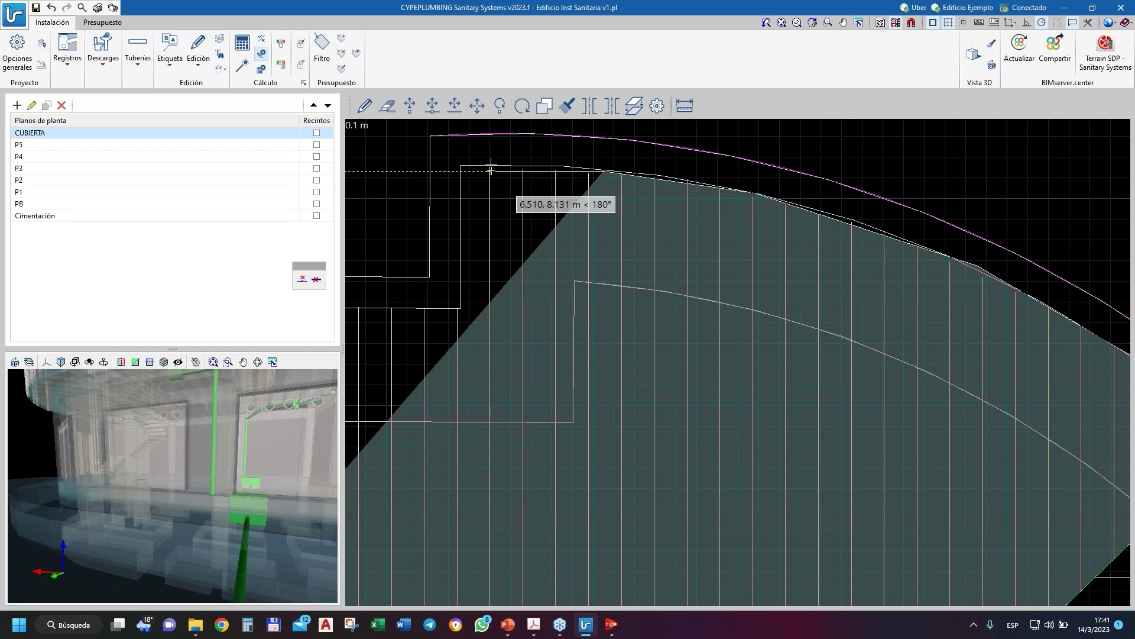
{"action": "left_click", "coordinate": [462, 167]}
- Continue the drainage area's boundary around the upper recess, following its two short sides and its straight edge
{"action": "scroll", "coordinate": [722, 187], "scroll_direction": "down", "scroll_amount": 2}
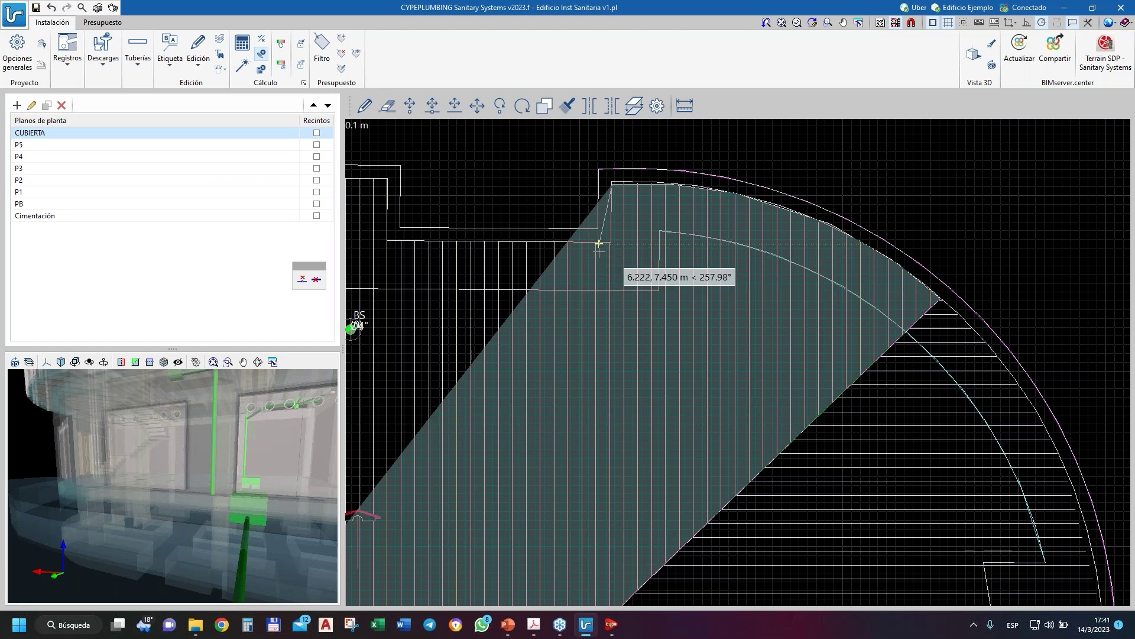
{"action": "scroll", "coordinate": [615, 233], "scroll_direction": "down", "scroll_amount": 3}
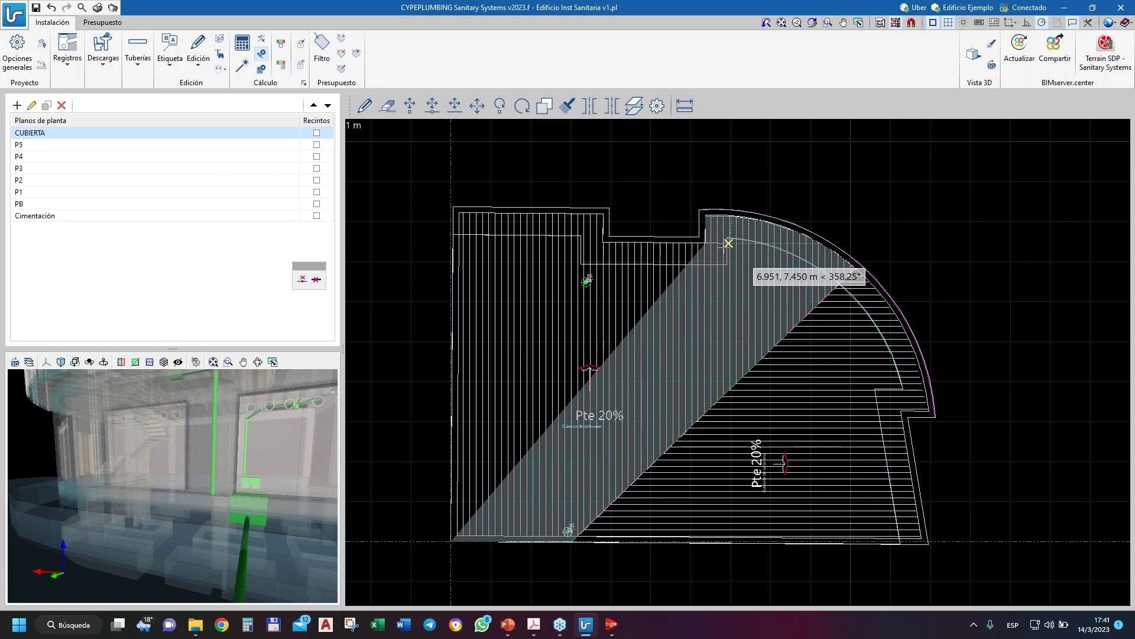
{"action": "scroll", "coordinate": [615, 245], "scroll_direction": "up", "scroll_amount": 2}
{"action": "left_click", "coordinate": [593, 238]}
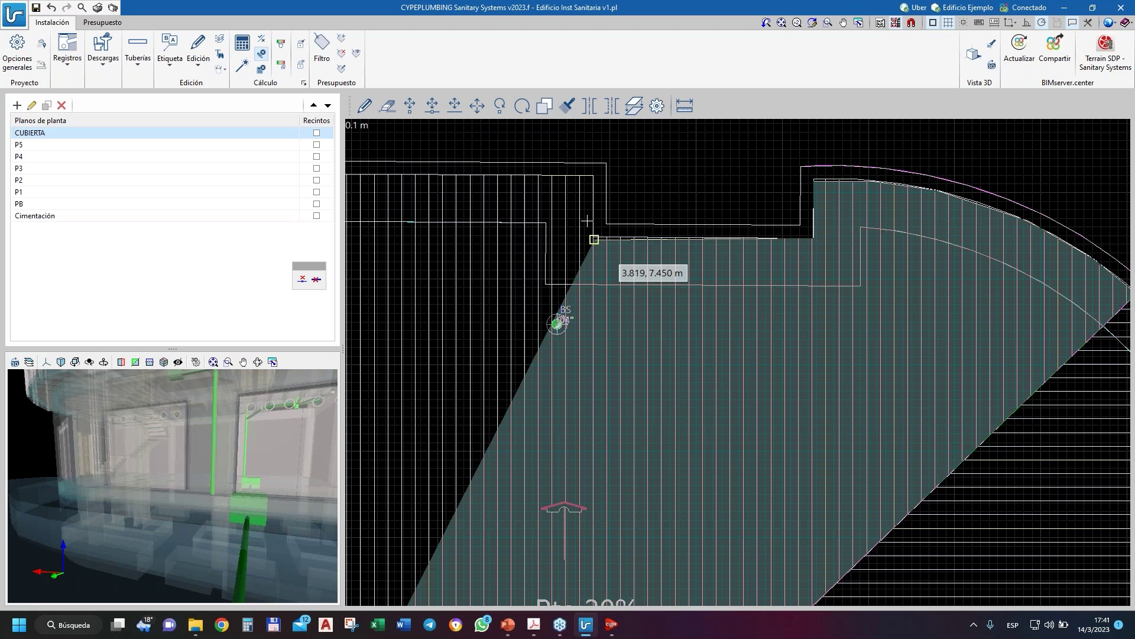
{"action": "left_click", "coordinate": [593, 183]}
{"action": "scroll", "coordinate": [651, 196], "scroll_direction": "down", "scroll_amount": 2}
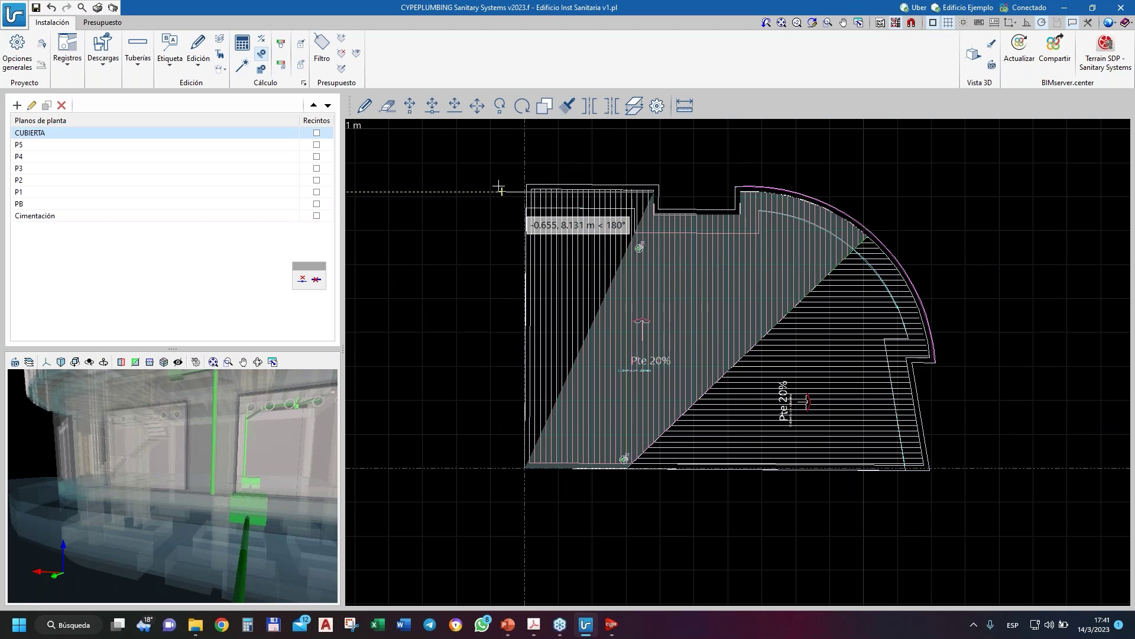
- Extend the boundary to the roof's upper-left corner and close the first drainage area at its starting point
{"action": "scroll", "coordinate": [500, 188], "scroll_direction": "up", "scroll_amount": 2}
{"action": "left_click", "coordinate": [582, 208]}
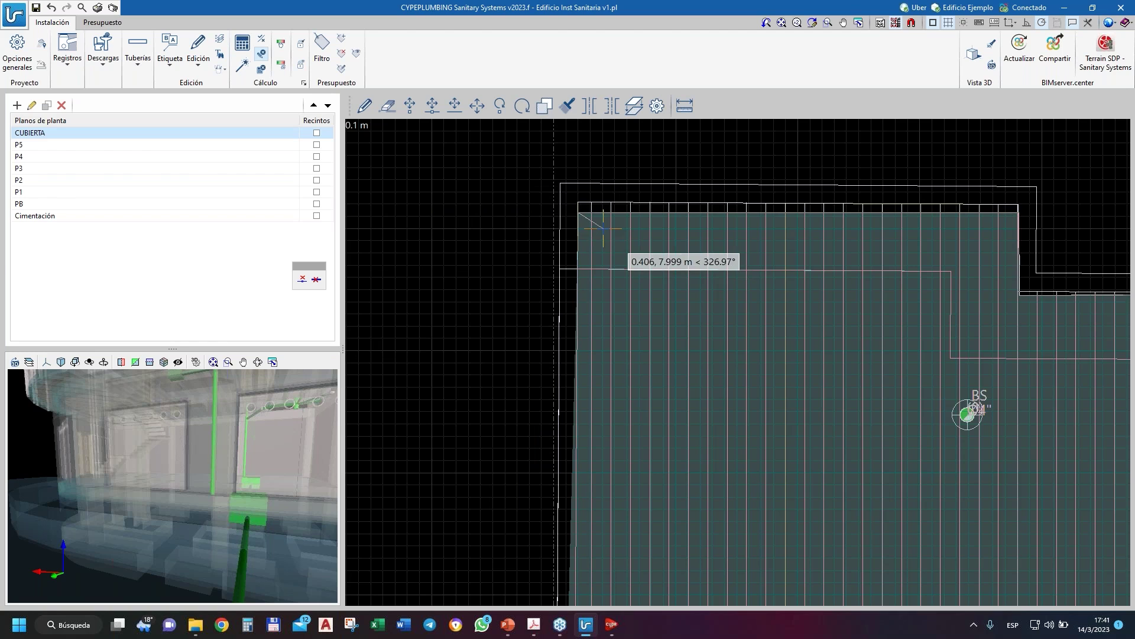
{"action": "scroll", "coordinate": [631, 275], "scroll_direction": "down", "scroll_amount": 1}
{"action": "scroll", "coordinate": [631, 275], "scroll_direction": "down", "scroll_amount": 2}
{"action": "left_click", "coordinate": [570, 357]}
- Start a second drainage area at the ridge's lower end, tracing the lower edge to the right corner and the slanted side to the notch
{"action": "scroll", "coordinate": [668, 374], "scroll_direction": "up", "scroll_amount": 3}
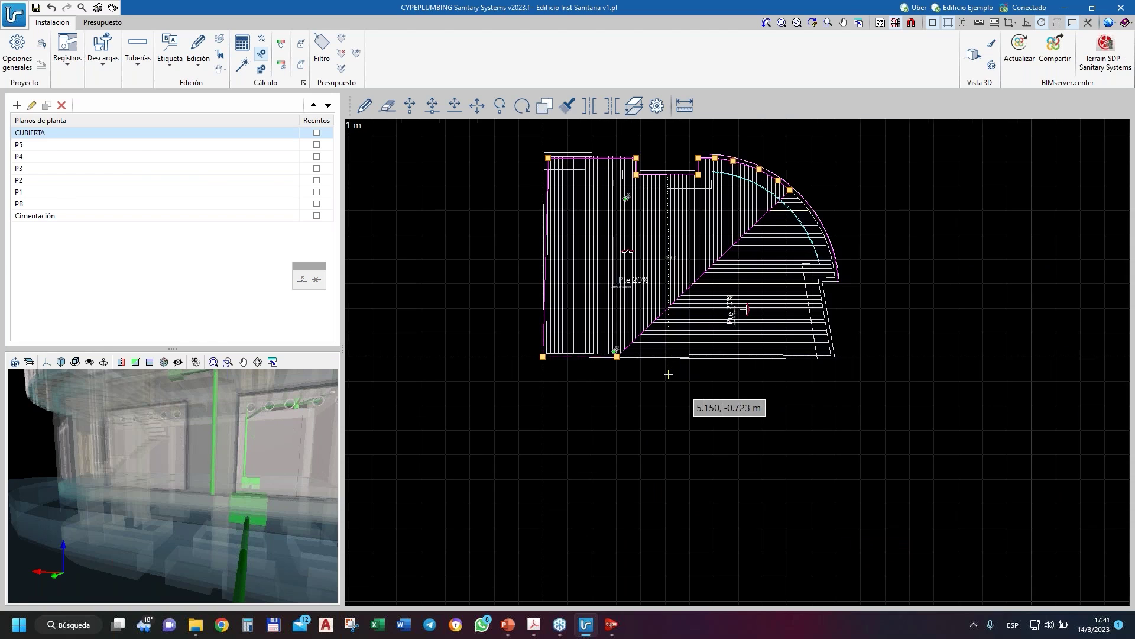
{"action": "scroll", "coordinate": [566, 348], "scroll_direction": "up", "scroll_amount": 5}
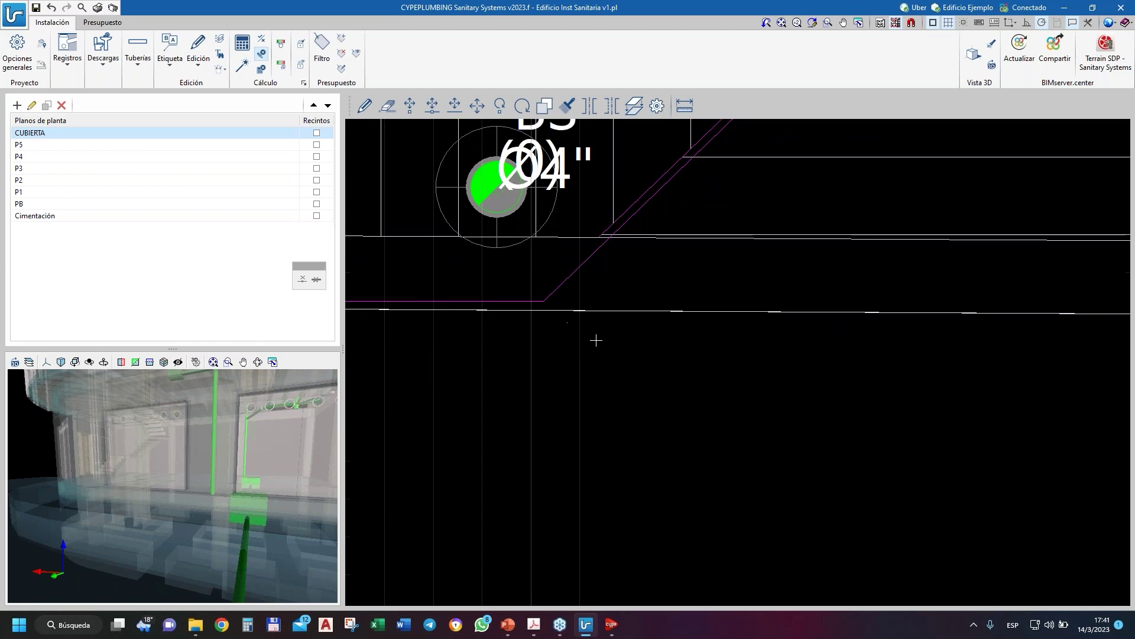
{"action": "scroll", "coordinate": [556, 288], "scroll_direction": "down", "scroll_amount": 4}
{"action": "scroll", "coordinate": [567, 363], "scroll_direction": "up", "scroll_amount": 3}
{"action": "scroll", "coordinate": [565, 365], "scroll_direction": "down", "scroll_amount": 4}
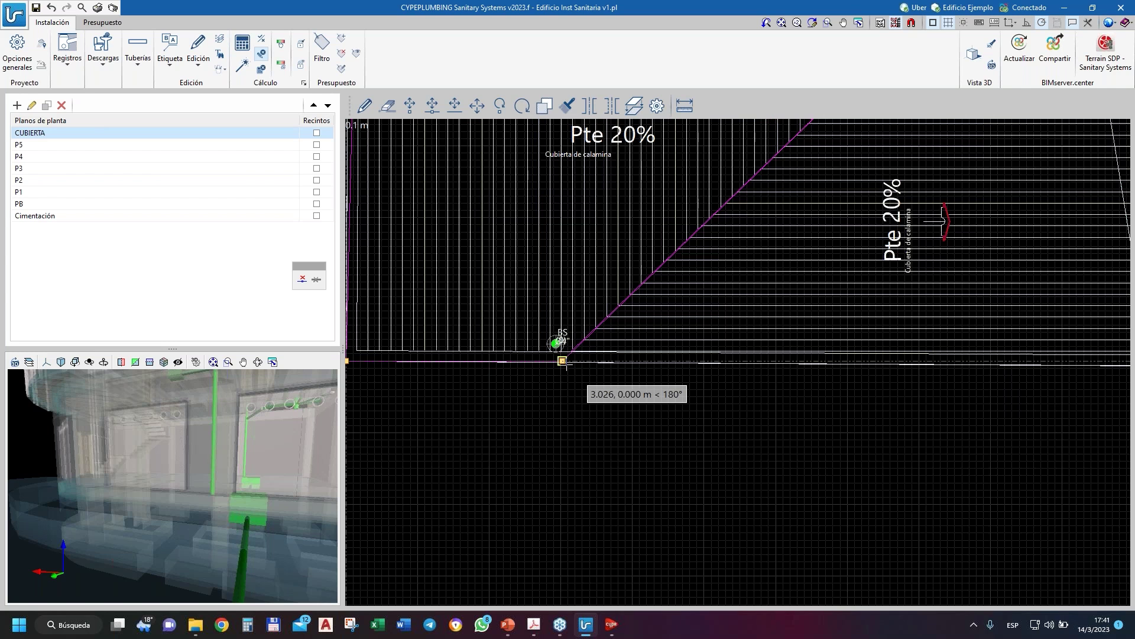
{"action": "scroll", "coordinate": [735, 406], "scroll_direction": "up", "scroll_amount": 5}
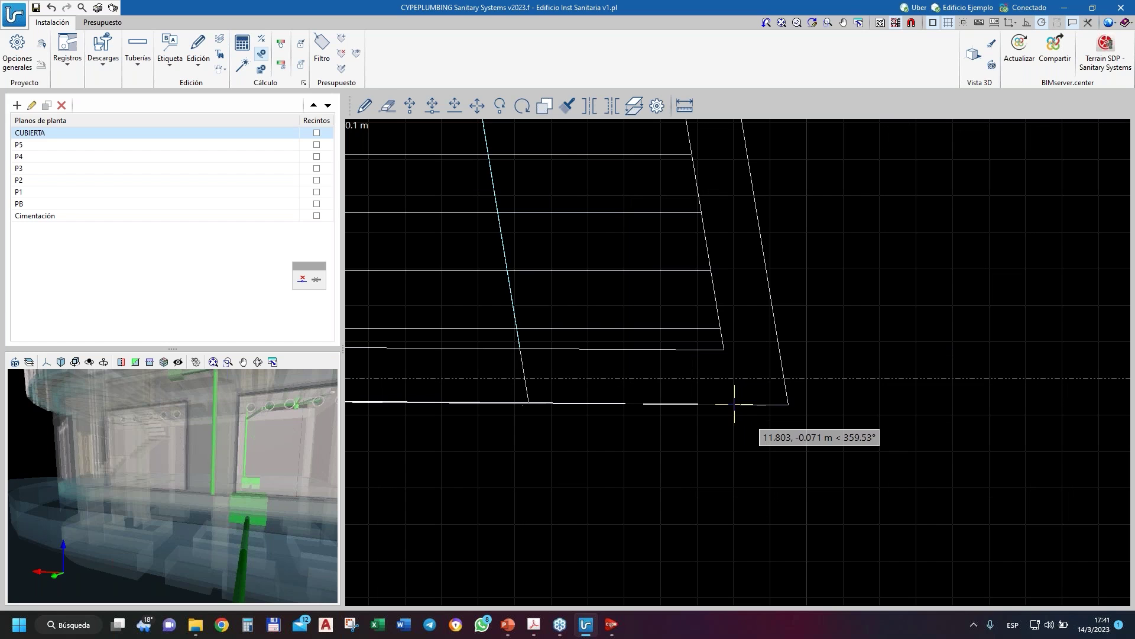
{"action": "scroll", "coordinate": [753, 437], "scroll_direction": "down", "scroll_amount": 4}
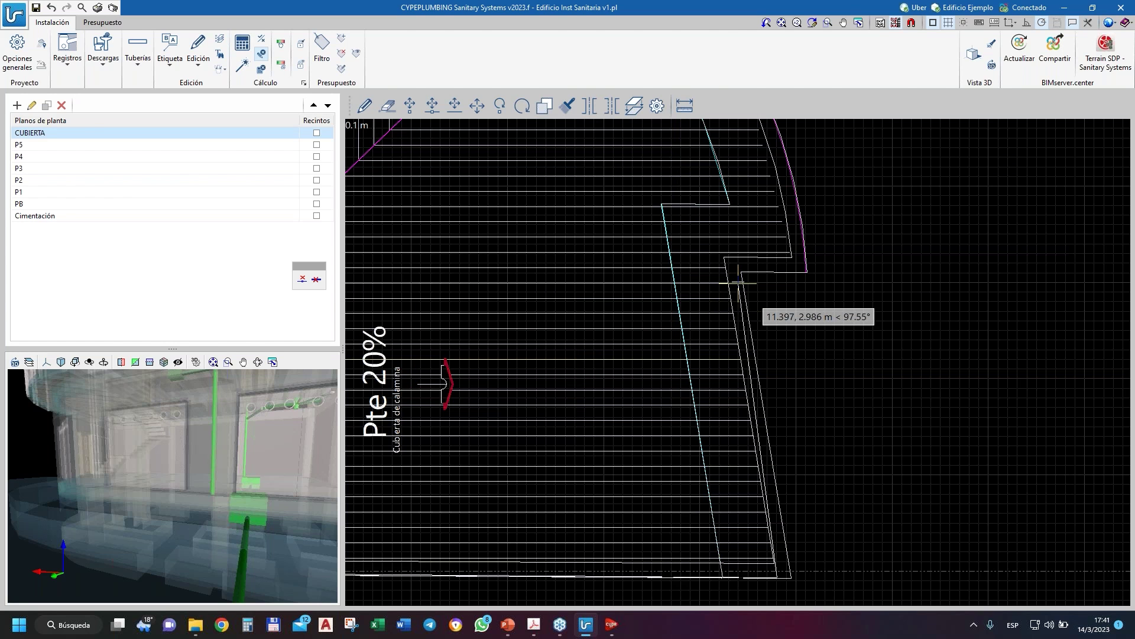
{"action": "scroll", "coordinate": [728, 263], "scroll_direction": "up", "scroll_amount": 2}
{"action": "left_click", "coordinate": [718, 243]}
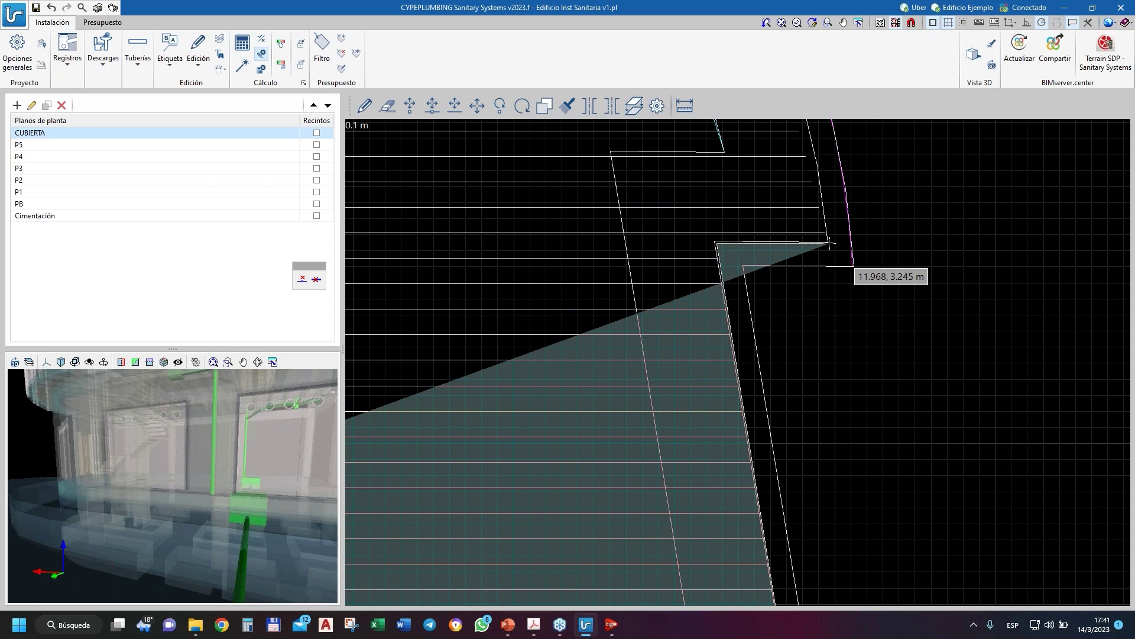
- Trace the second area's boundary along the curved eave to the ridge's upper end and close the polygon along the ridge
{"action": "scroll", "coordinate": [822, 262], "scroll_direction": "down", "scroll_amount": 4}
{"action": "scroll", "coordinate": [769, 266], "scroll_direction": "up", "scroll_amount": 6}
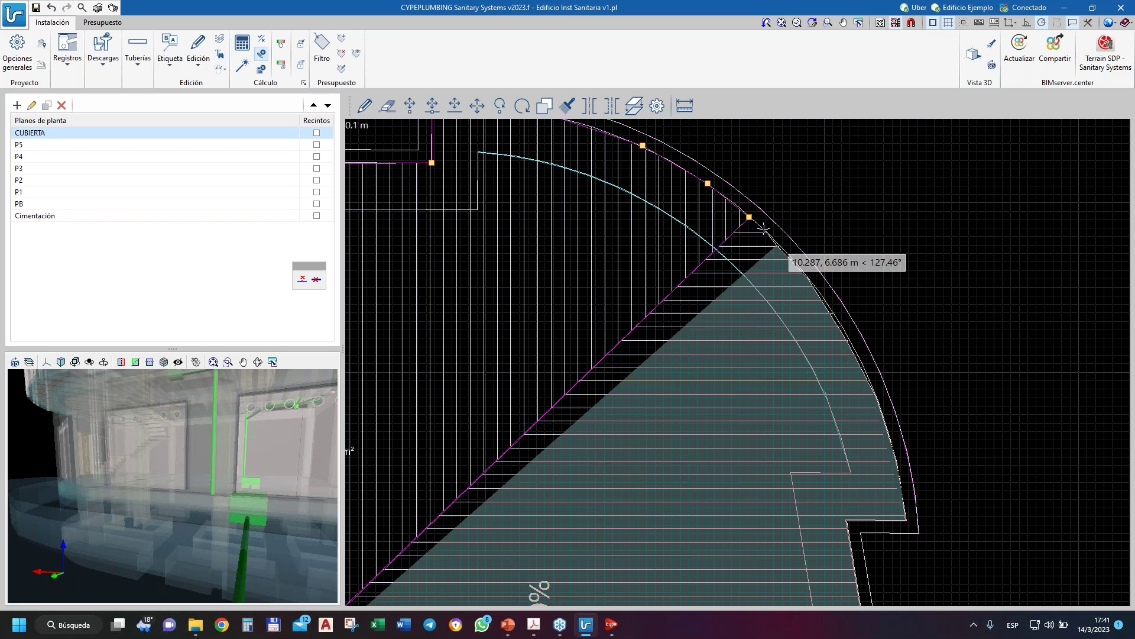
{"action": "scroll", "coordinate": [763, 229], "scroll_direction": "up", "scroll_amount": 2}
{"action": "scroll", "coordinate": [763, 229], "scroll_direction": "up", "scroll_amount": 1}
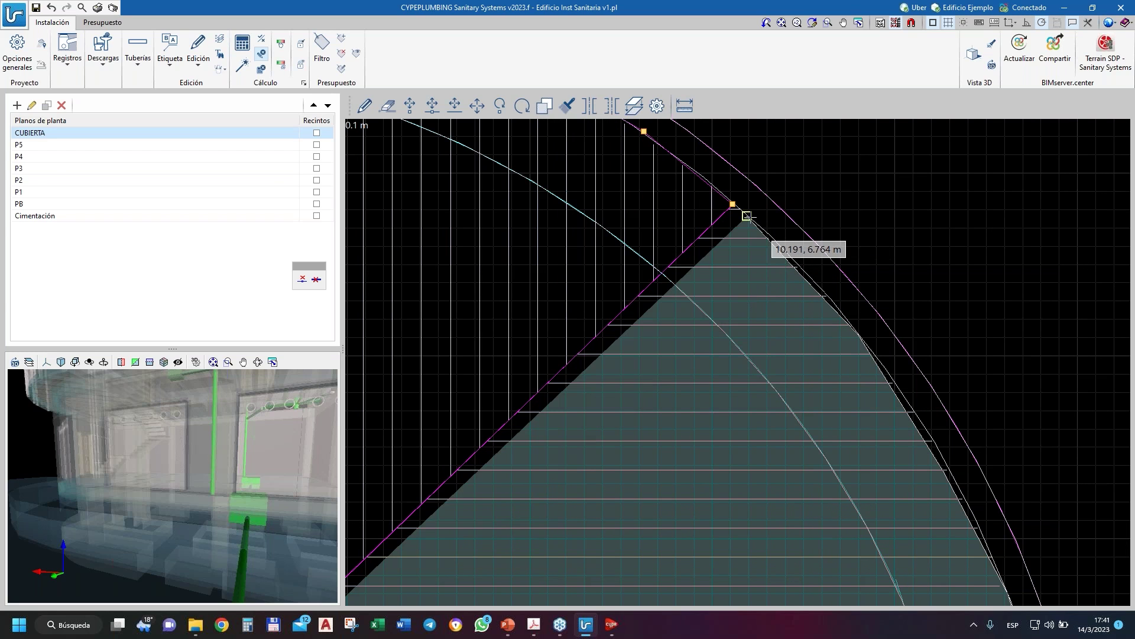
{"action": "scroll", "coordinate": [746, 216], "scroll_direction": "up", "scroll_amount": 2}
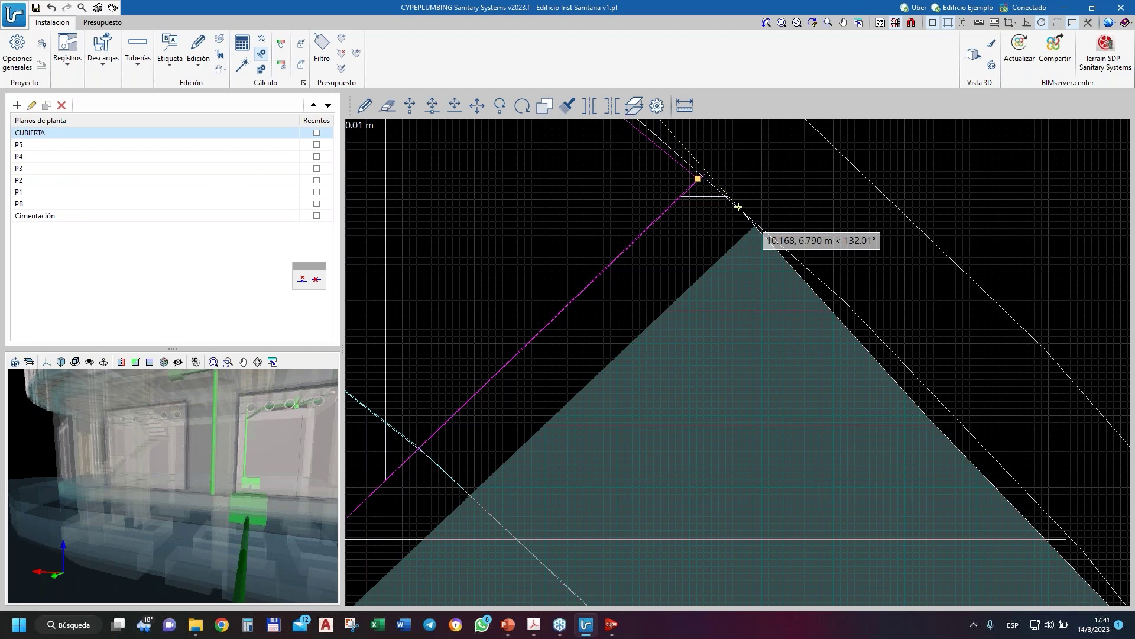
{"action": "scroll", "coordinate": [769, 225], "scroll_direction": "down", "scroll_amount": 6}
{"action": "left_click", "coordinate": [804, 236]}
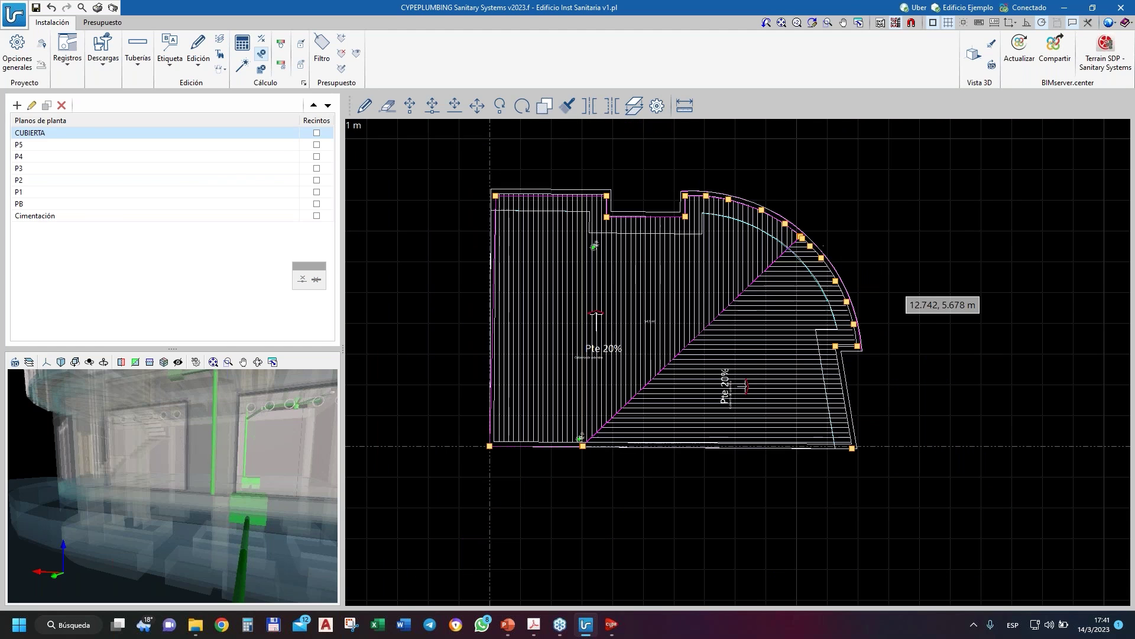
- Examine both roof drainage areas and the stack near the upper recess on the CUBIERTA plan
{"action": "scroll", "coordinate": [993, 250], "scroll_direction": "down", "scroll_amount": 3}
{"action": "scroll", "coordinate": [993, 251], "scroll_direction": "up", "scroll_amount": 3}
{"action": "scroll", "coordinate": [509, 167], "scroll_direction": "up", "scroll_amount": 1}
{"action": "scroll", "coordinate": [509, 167], "scroll_direction": "up", "scroll_amount": 1}
{"action": "scroll", "coordinate": [533, 237], "scroll_direction": "down", "scroll_amount": 3}
{"action": "scroll", "coordinate": [540, 210], "scroll_direction": "up", "scroll_amount": 1}
{"action": "scroll", "coordinate": [587, 253], "scroll_direction": "down", "scroll_amount": 1}
{"action": "scroll", "coordinate": [579, 254], "scroll_direction": "up", "scroll_amount": 2}
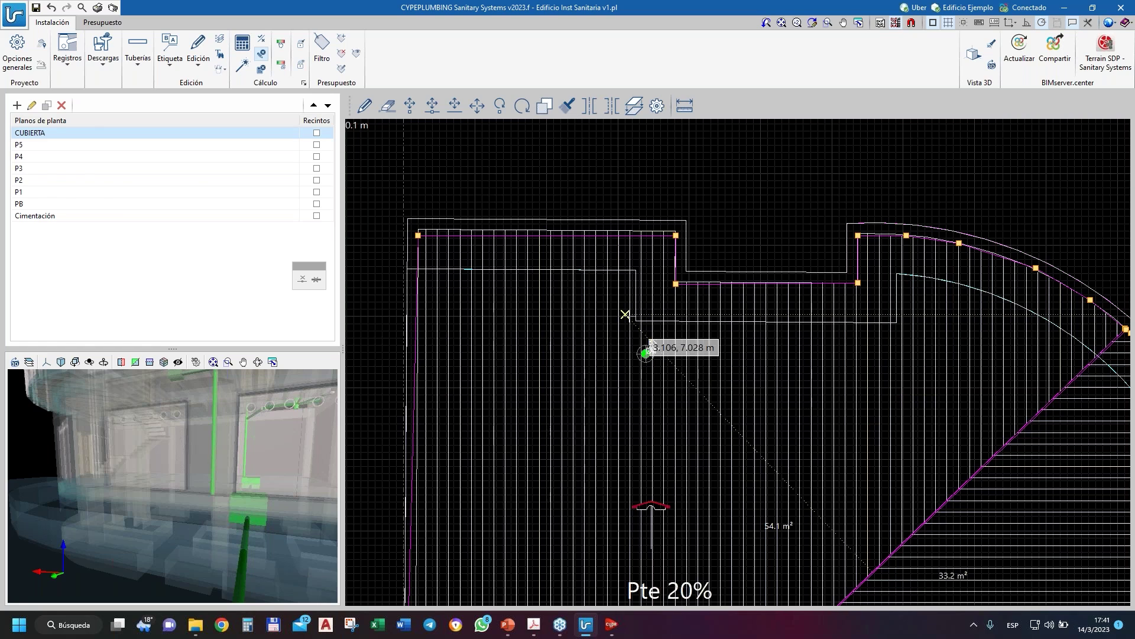
- Start a gutter with the reference CANALETA DE 15X10CM DE FG and lock the reference
{"action": "left_click", "coordinate": [136, 67]}
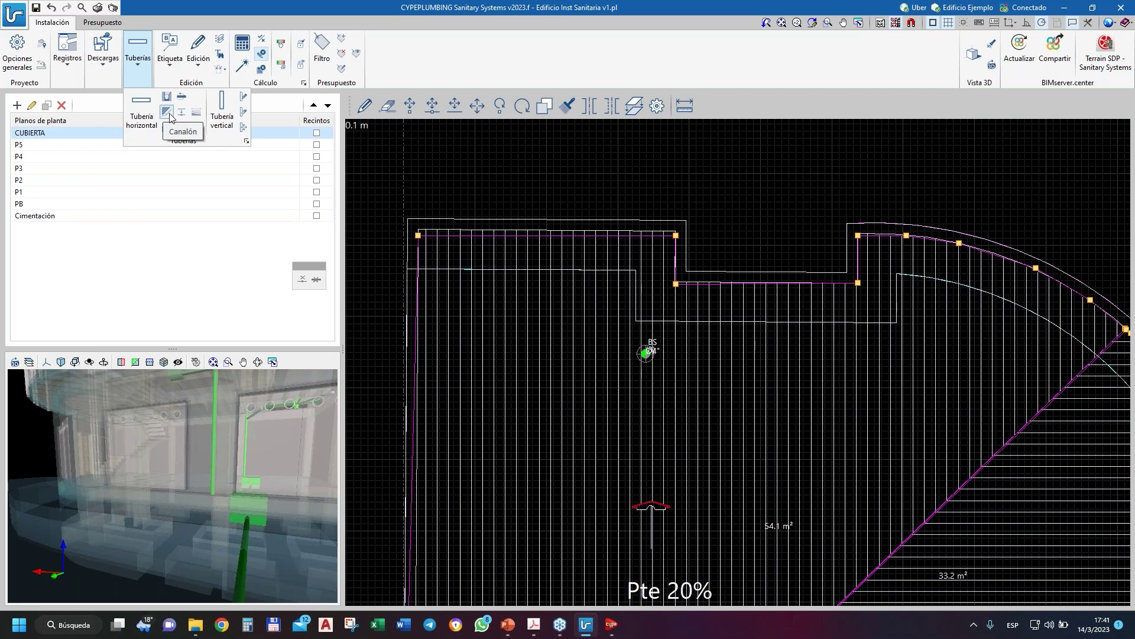
{"action": "left_click", "coordinate": [167, 112]}
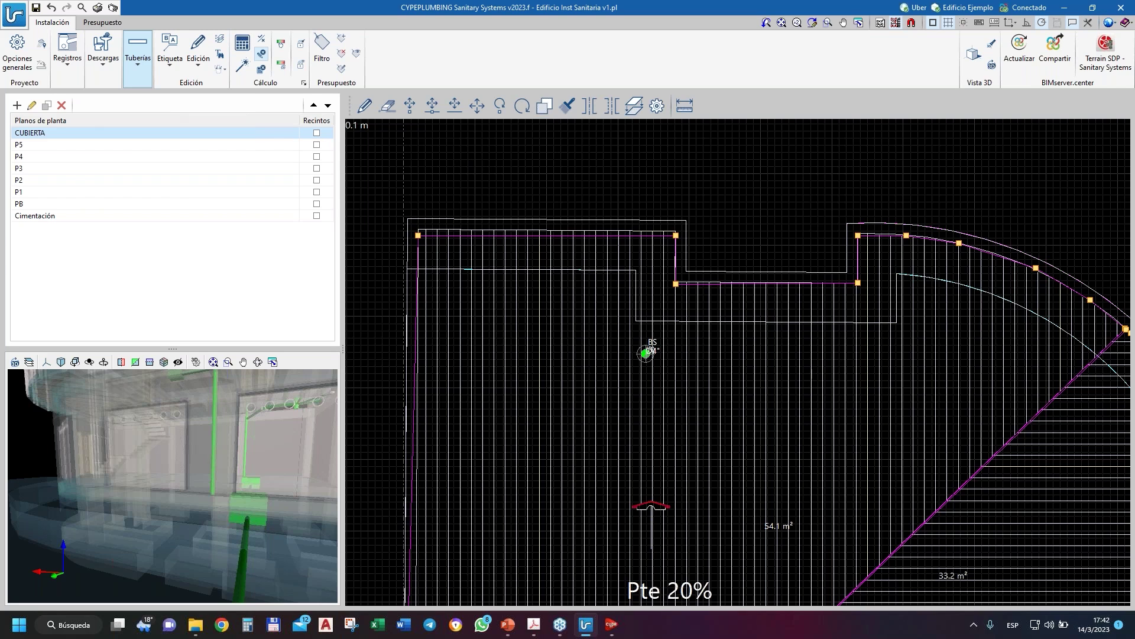
{"action": "left_click", "coordinate": [646, 354]}
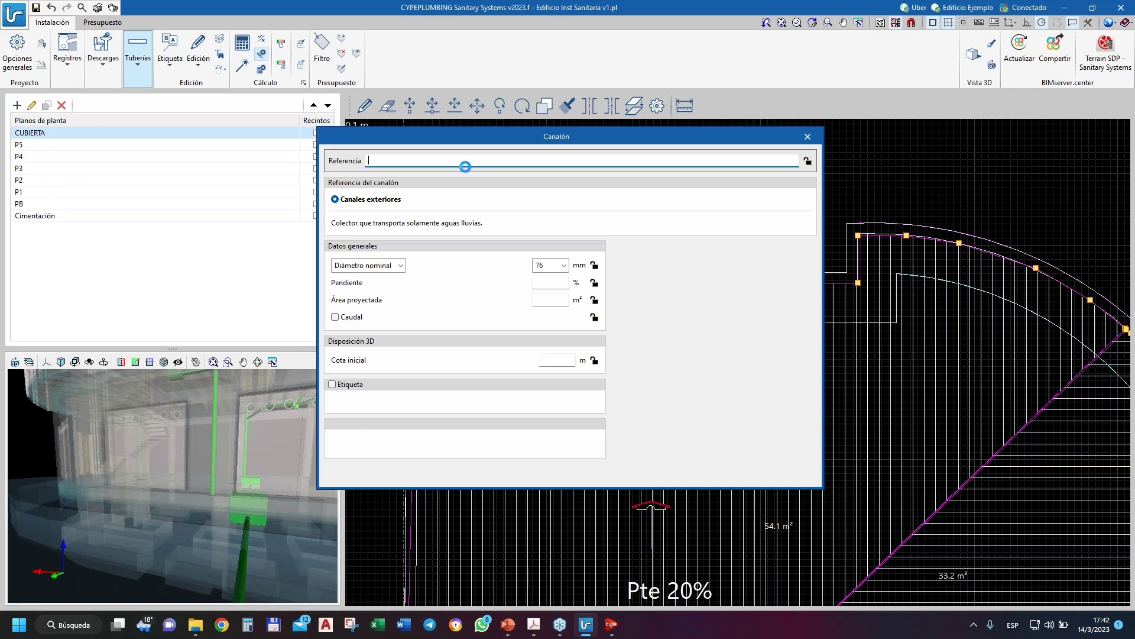
{"action": "type", "text": "CANALETA DE 15X10CM"}
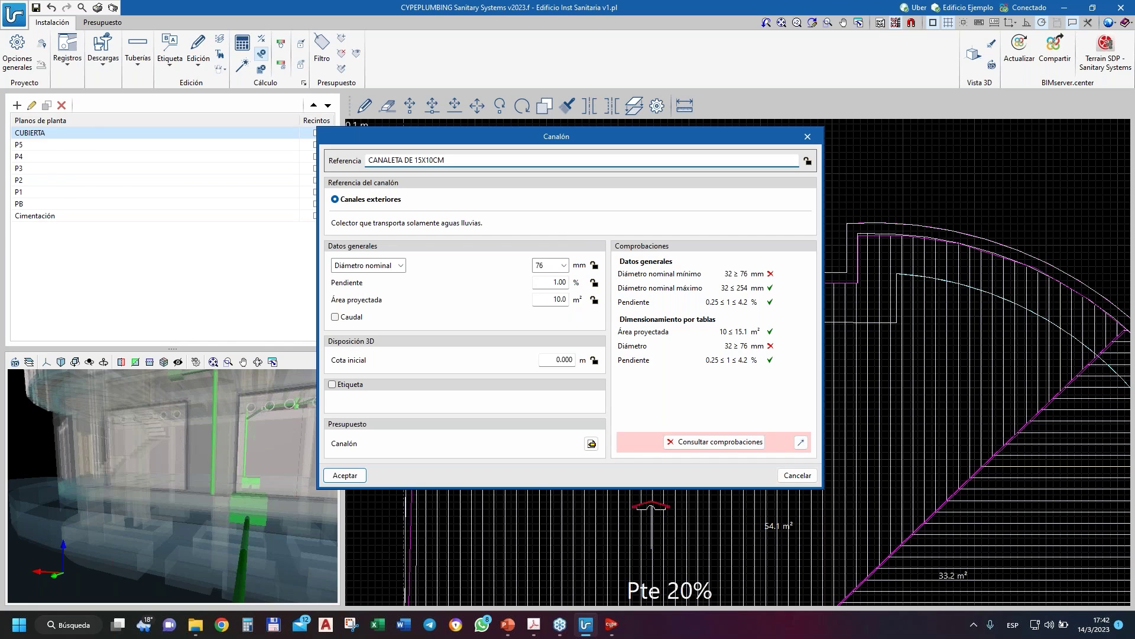
{"action": "type", "text": "E FG"}
{"action": "left_click", "coordinate": [808, 160]}
- Set the gutter's nominal diameter to 102 mm and its slope to 0.25 %
{"action": "left_click", "coordinate": [563, 265]}
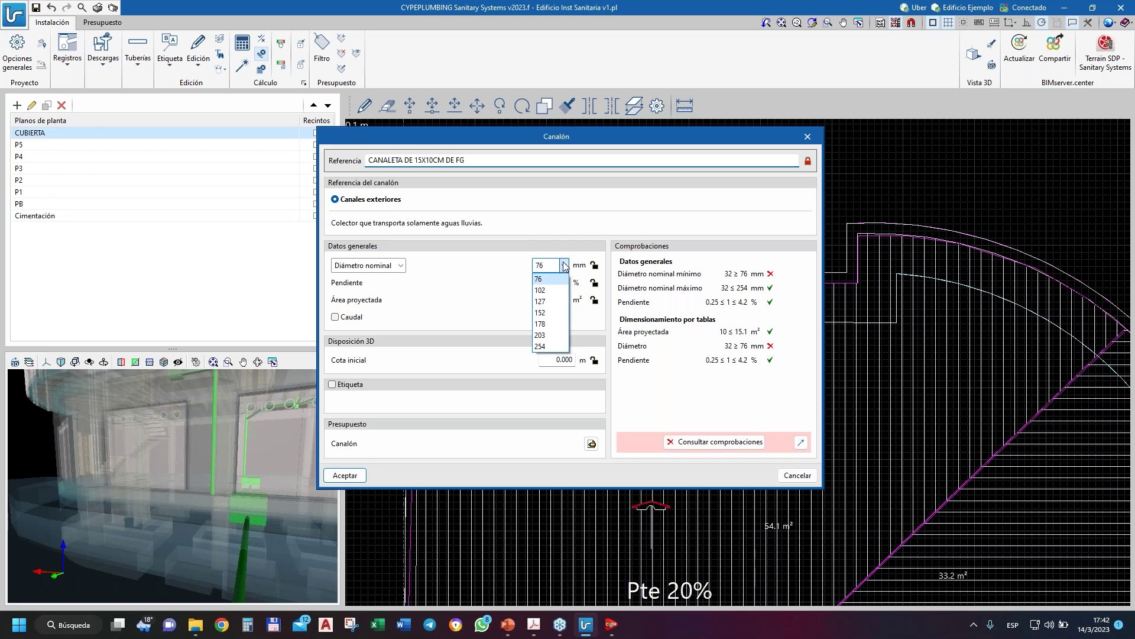
{"action": "left_click", "coordinate": [556, 301]}
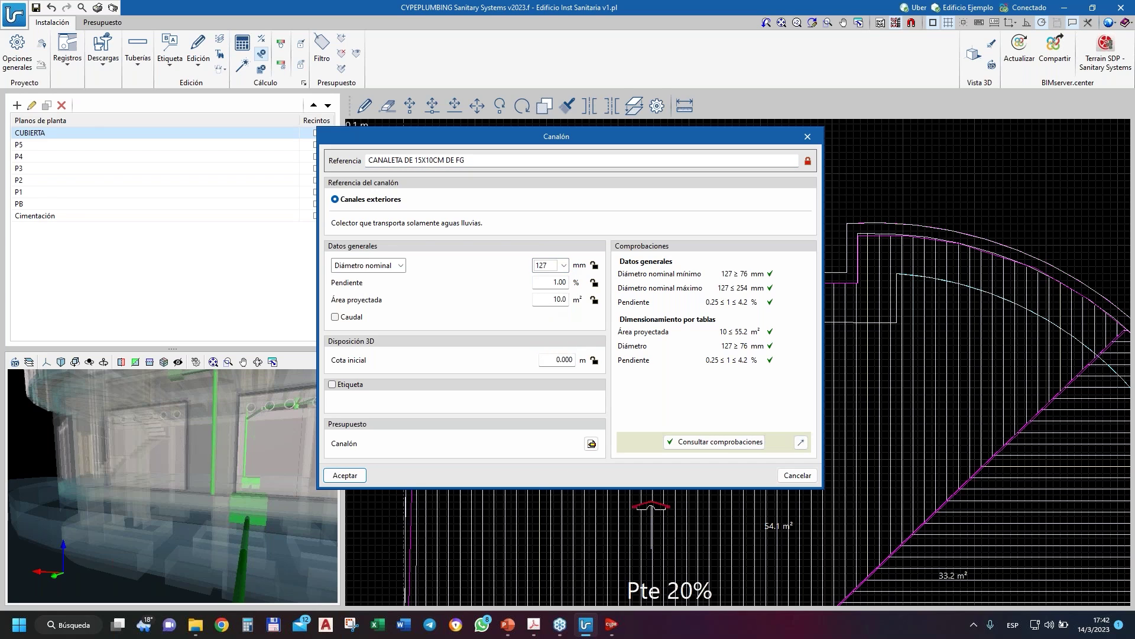
{"action": "left_click", "coordinate": [563, 268]}
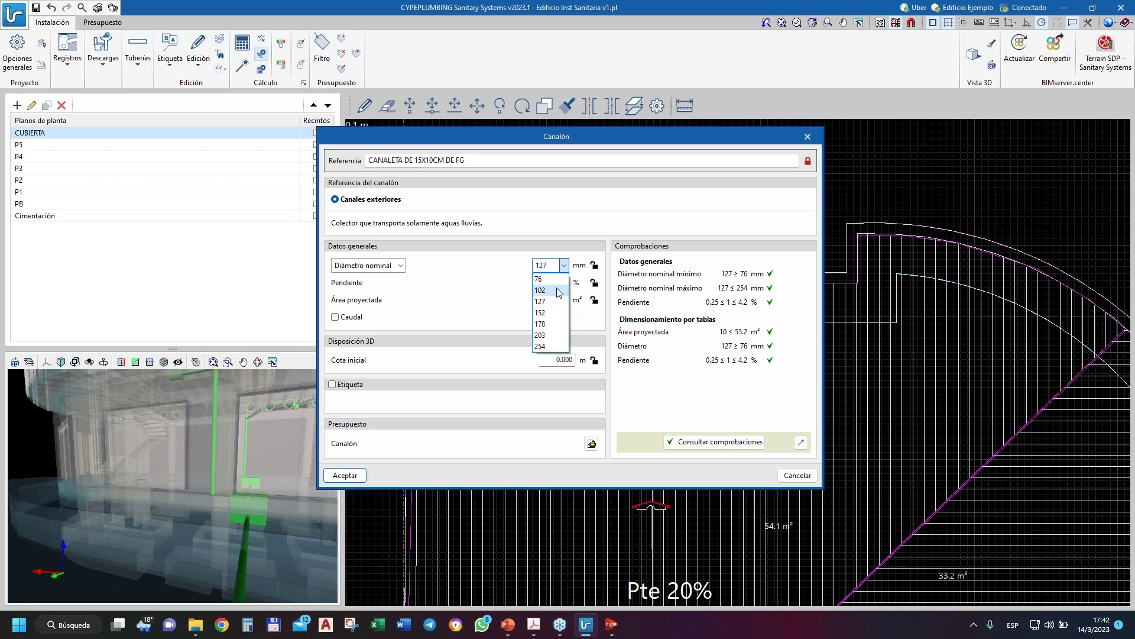
{"action": "left_click", "coordinate": [558, 290]}
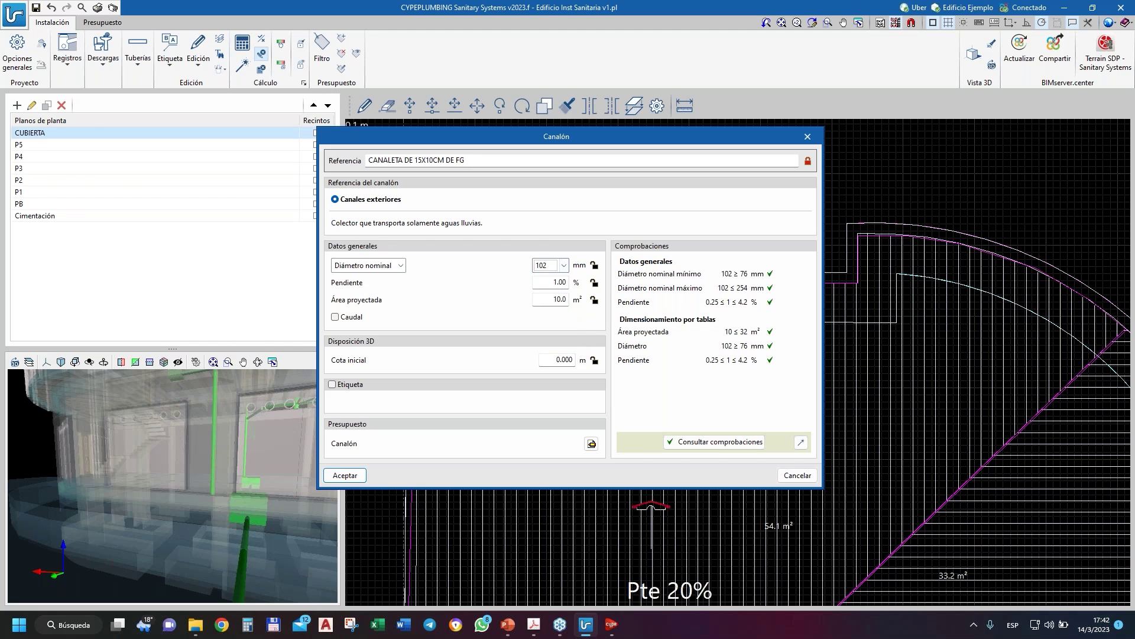
{"action": "double_click", "coordinate": [562, 286]}
{"action": "type", "text": "0.25"}
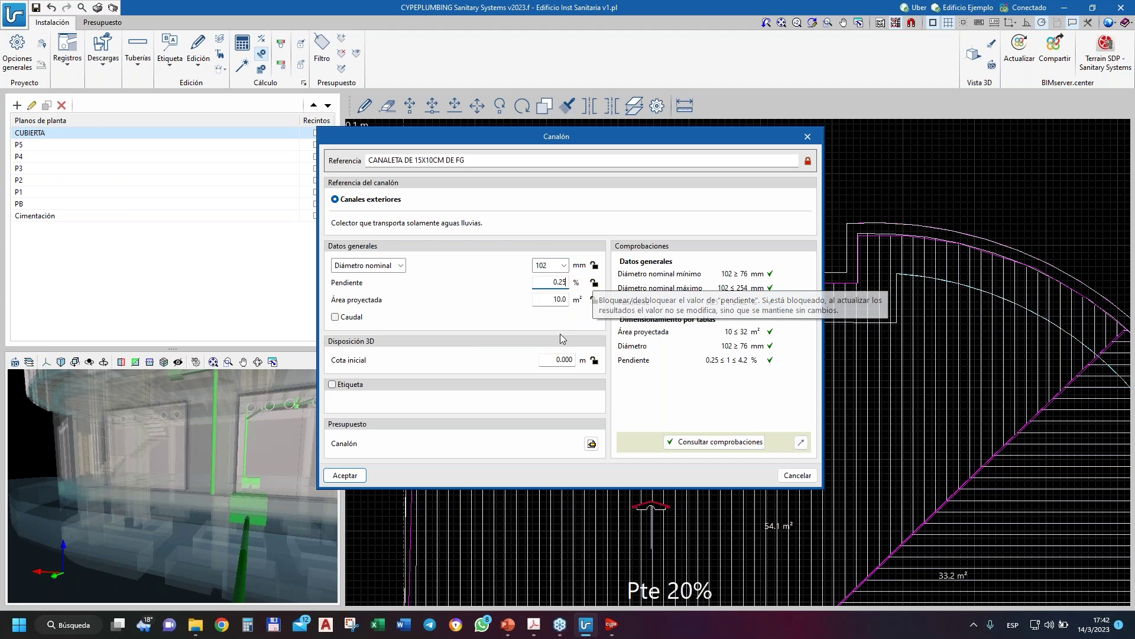
- Enable the gutter's label with reference, length, slope and diameter but no elevation, and accept the gutter data
{"action": "left_click", "coordinate": [331, 384]}
{"action": "left_click", "coordinate": [539, 402]}
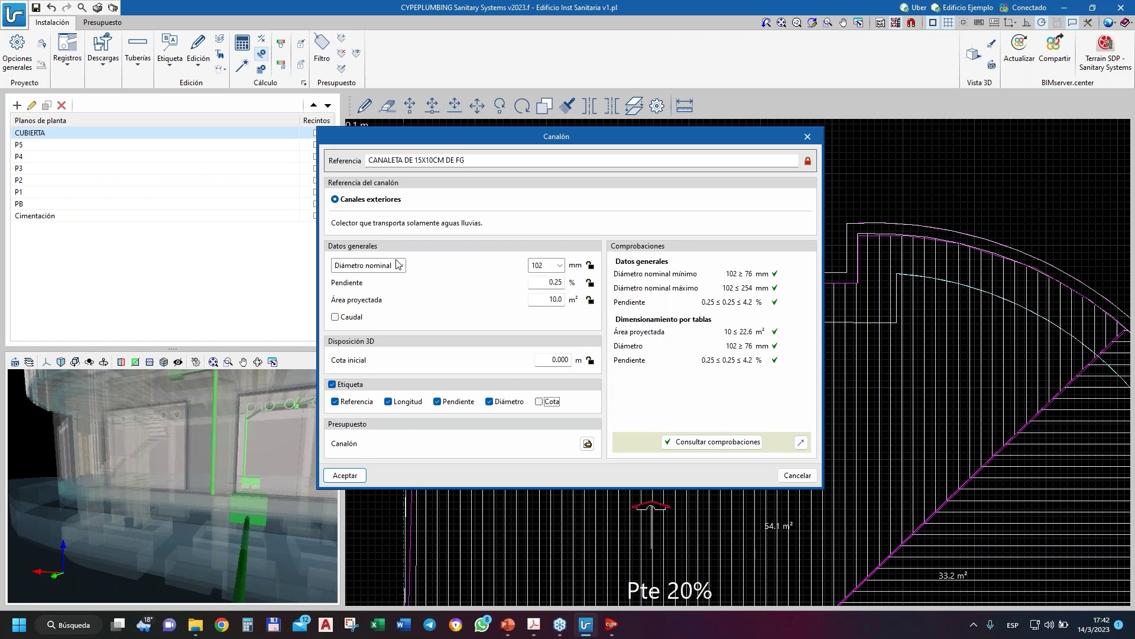
{"action": "left_click", "coordinate": [346, 475]}
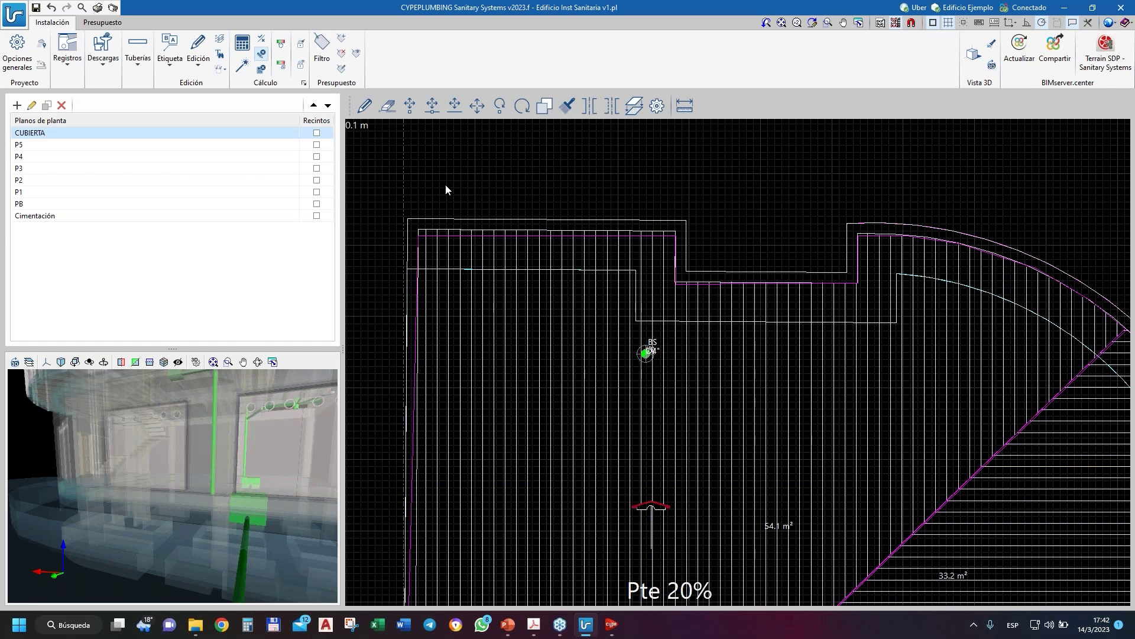
- Draw the first gutter section, about 3.69 m long, along the roof's upper-left eave to the corner of the recess
{"action": "scroll", "coordinate": [418, 221], "scroll_direction": "up", "scroll_amount": 5}
{"action": "scroll", "coordinate": [419, 222], "scroll_direction": "up", "scroll_amount": 1}
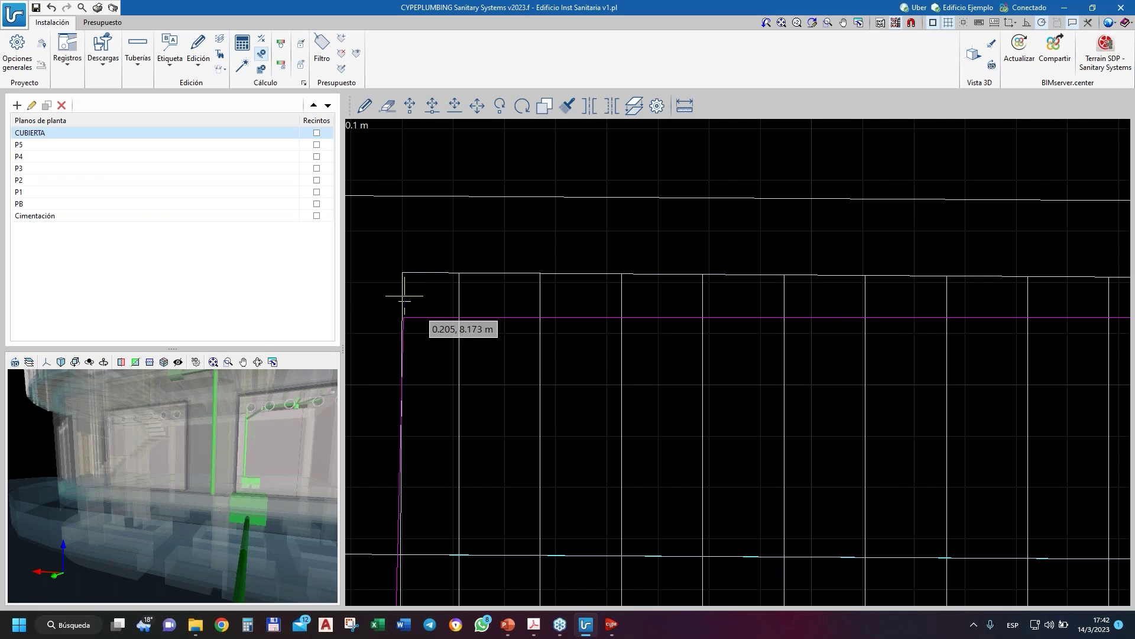
{"action": "left_click", "coordinate": [405, 237]}
{"action": "scroll", "coordinate": [463, 232], "scroll_direction": "down", "scroll_amount": 2}
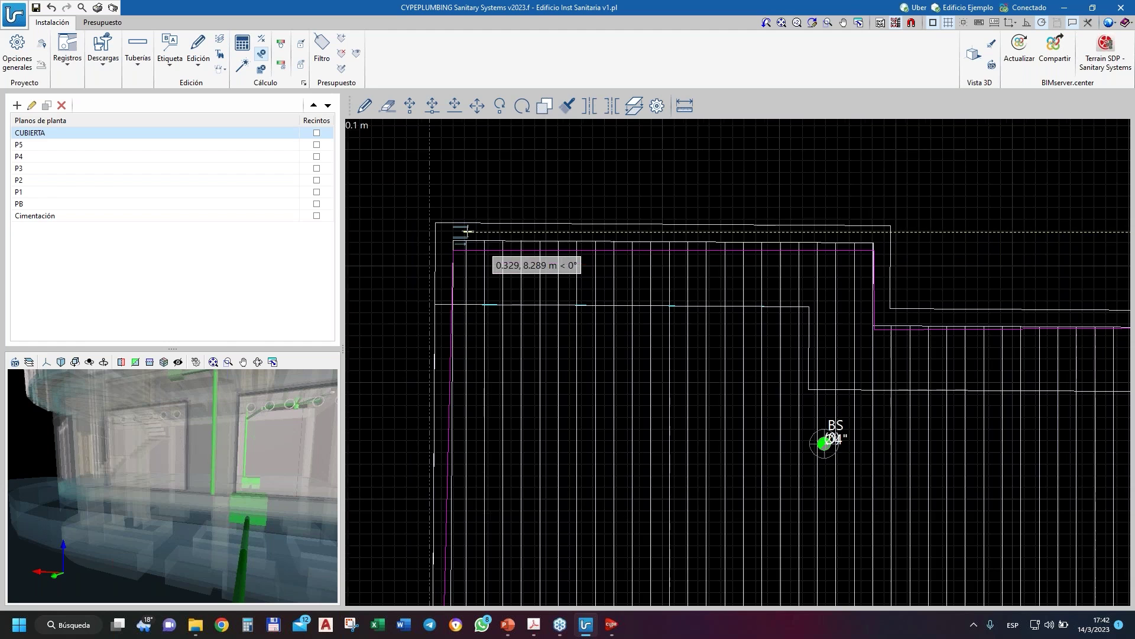
{"action": "scroll", "coordinate": [834, 245], "scroll_direction": "up", "scroll_amount": 3}
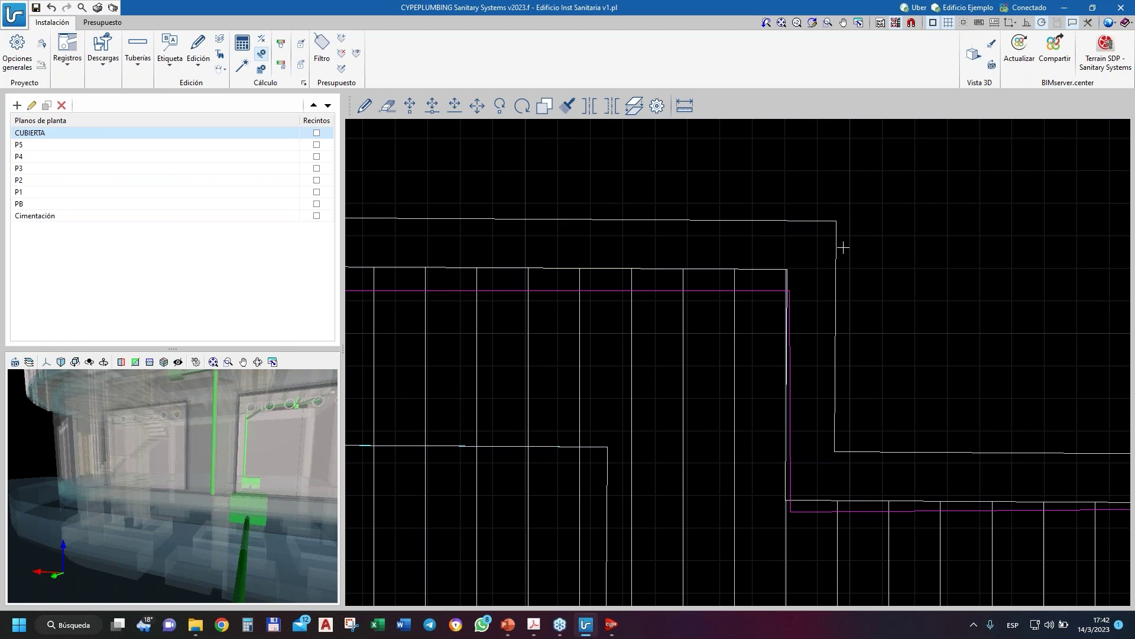
{"action": "scroll", "coordinate": [843, 247], "scroll_direction": "up", "scroll_amount": 1}
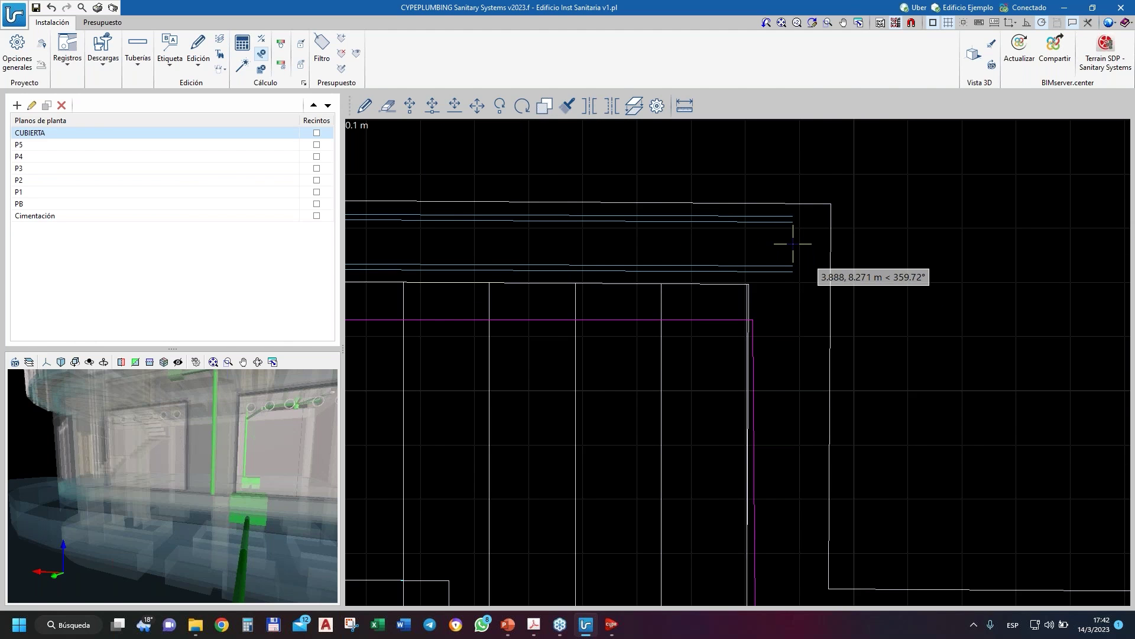
{"action": "left_click", "coordinate": [793, 244]}
- Extend the gutter about 0.74 m down the recess's left side and about 2.39 m across its lower edge
{"action": "scroll", "coordinate": [793, 242], "scroll_direction": "down", "scroll_amount": 1}
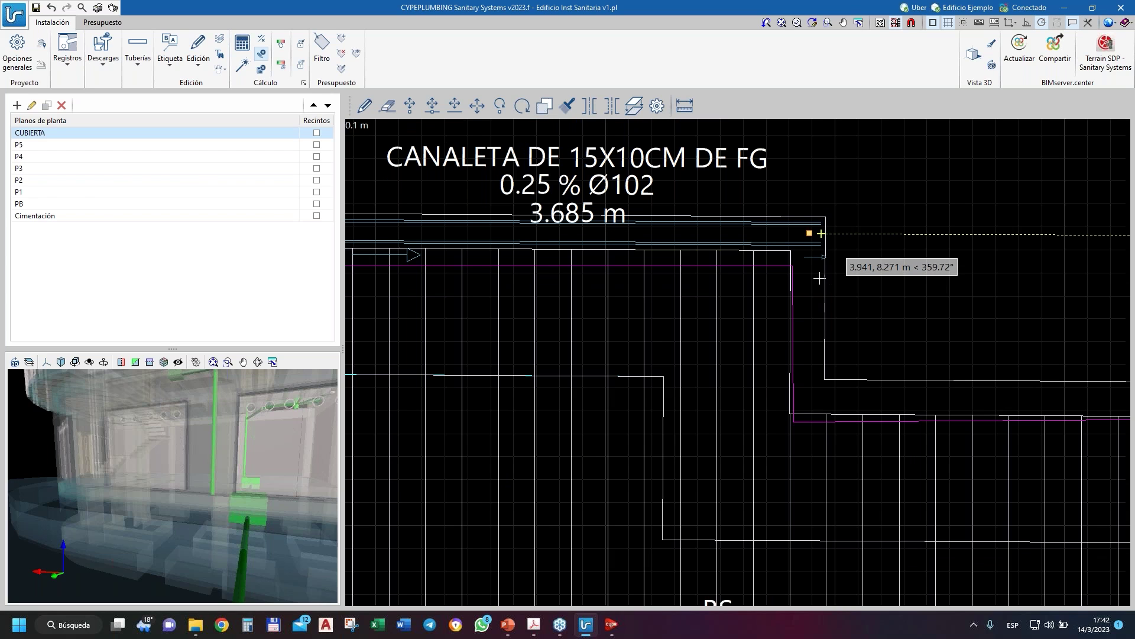
{"action": "scroll", "coordinate": [819, 278], "scroll_direction": "up", "scroll_amount": 1}
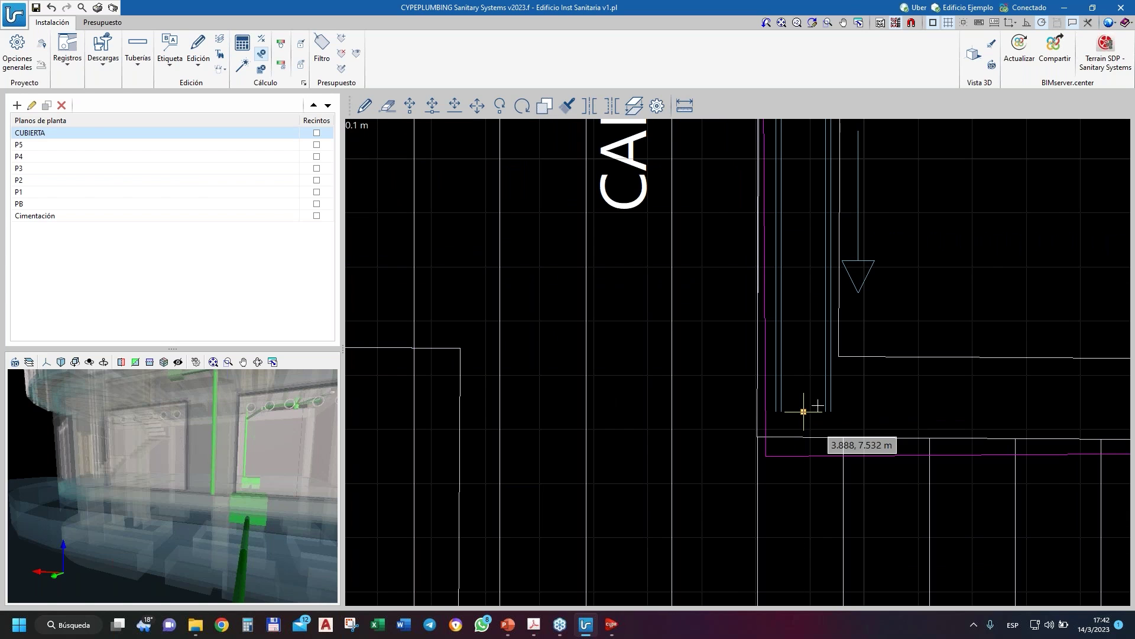
{"action": "scroll", "coordinate": [803, 411], "scroll_direction": "down", "scroll_amount": 1}
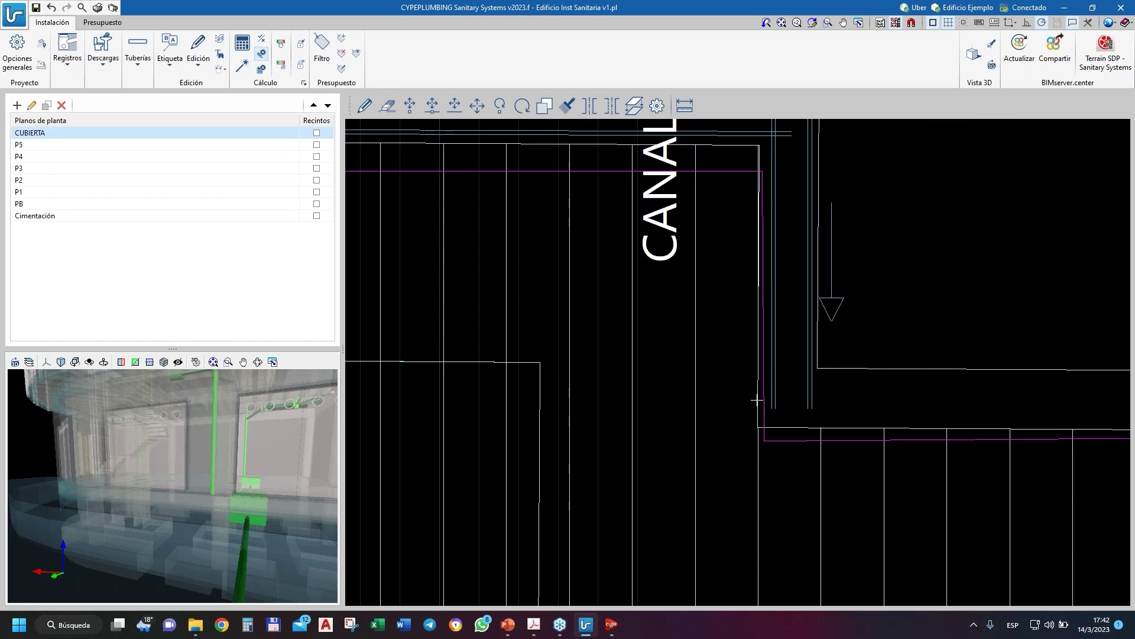
{"action": "scroll", "coordinate": [755, 398], "scroll_direction": "down", "scroll_amount": 2}
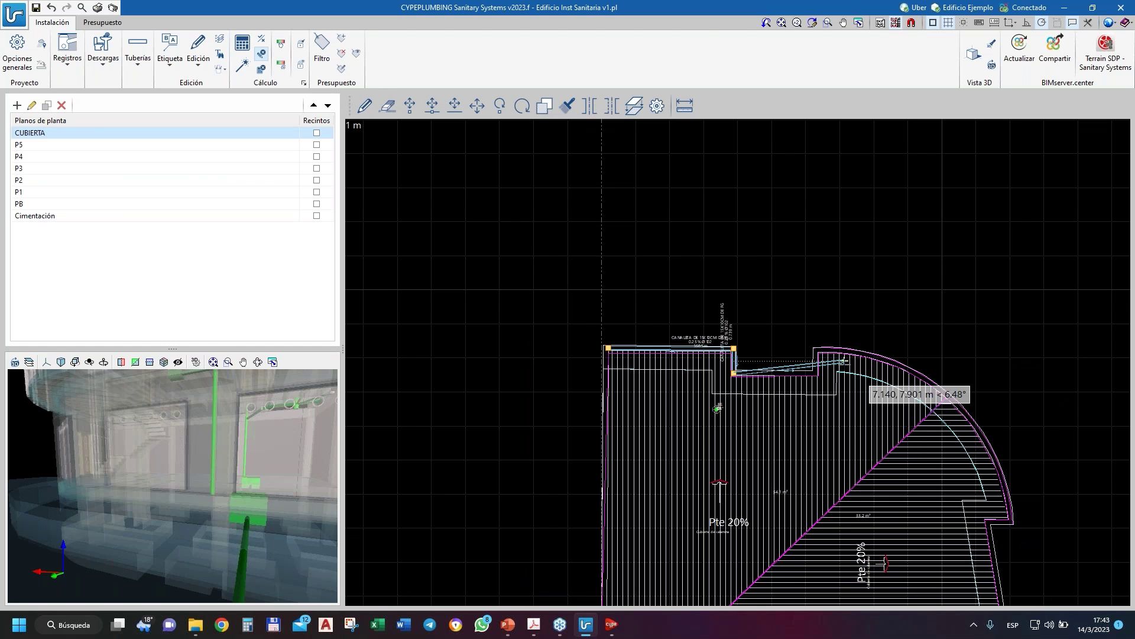
{"action": "scroll", "coordinate": [845, 361], "scroll_direction": "up", "scroll_amount": 3}
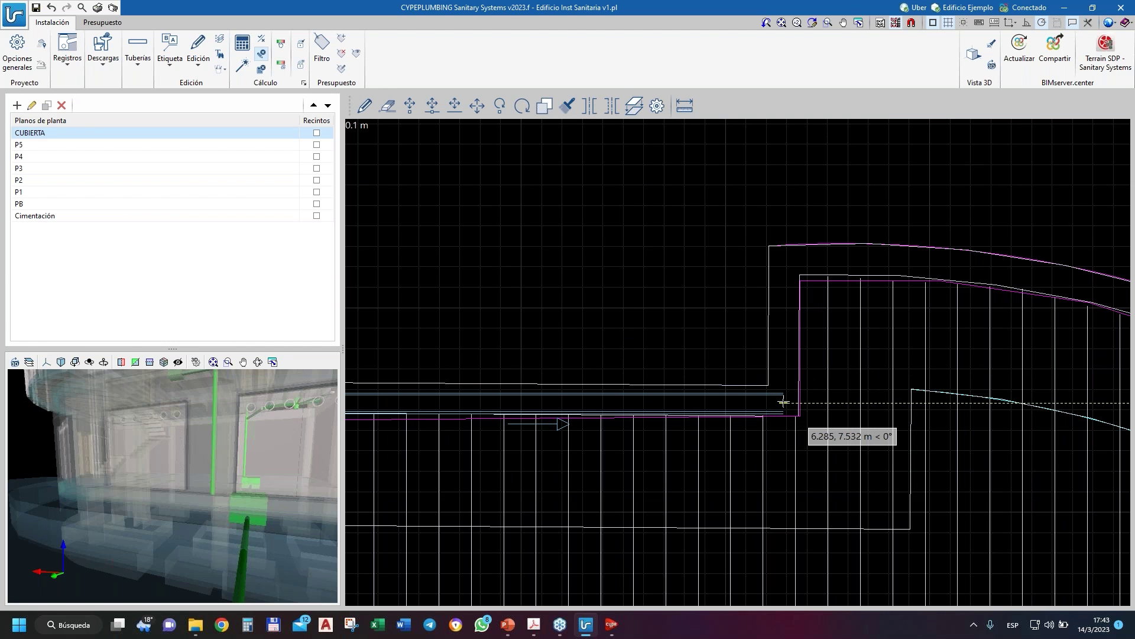
{"action": "scroll", "coordinate": [784, 403], "scroll_direction": "down", "scroll_amount": 3}
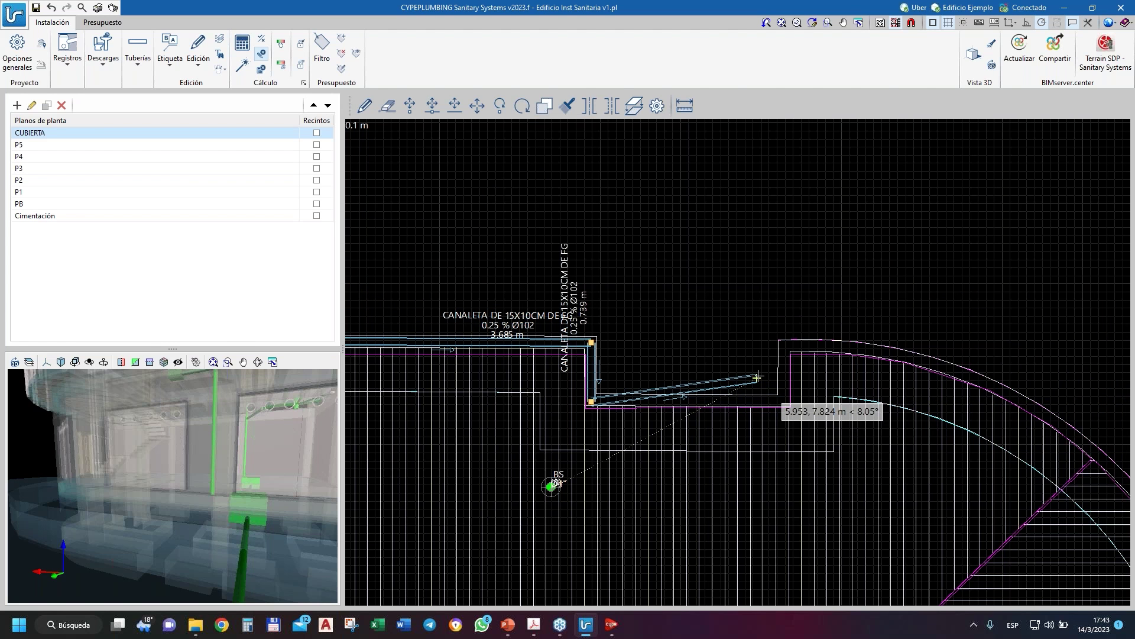
{"action": "scroll", "coordinate": [761, 420], "scroll_direction": "up", "scroll_amount": 2}
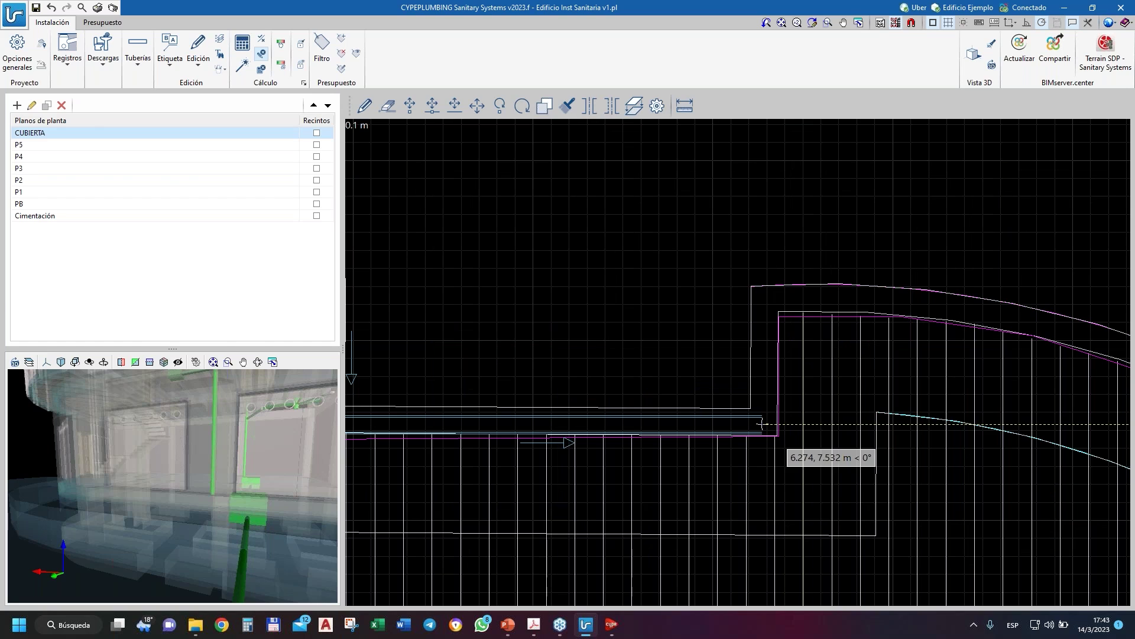
{"action": "left_click", "coordinate": [762, 423]}
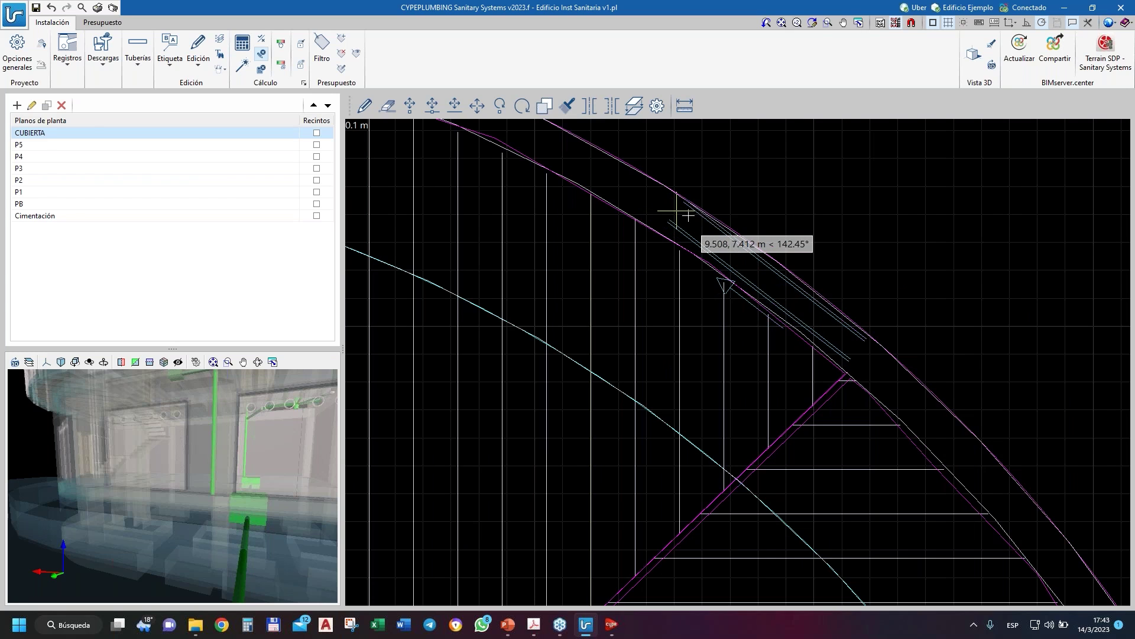
- Draw gutter sections of about 0.77, 0.98 and 0.73 m along the curved eave, from the ridge end toward the recess
{"action": "left_click", "coordinate": [689, 215]}
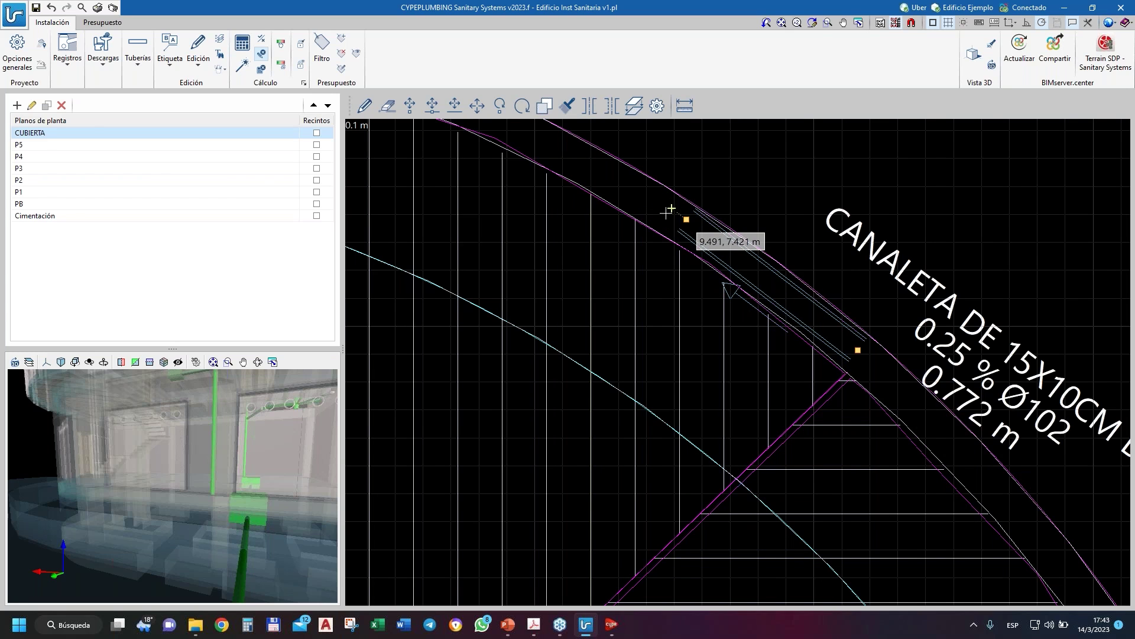
{"action": "scroll", "coordinate": [670, 210], "scroll_direction": "down", "scroll_amount": 1}
{"action": "middle_click_drag", "start_coordinate": [670, 210], "coordinate": [818, 286]}
{"action": "left_click", "coordinate": [664, 212]}
{"action": "left_click", "coordinate": [535, 168]}
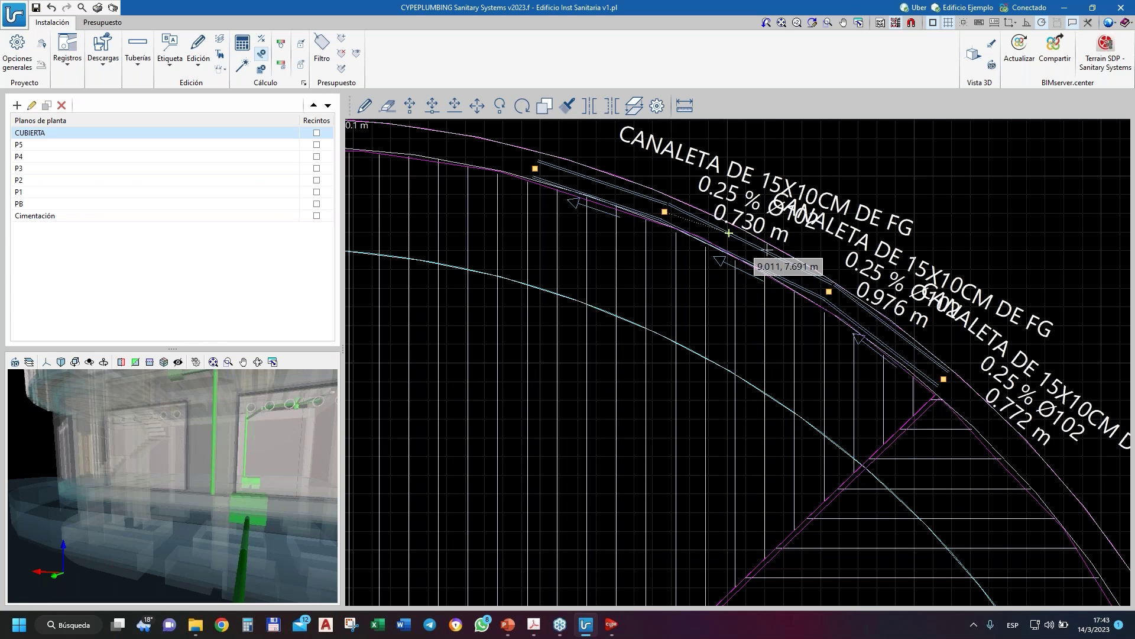
- Continue the curved gutter with sections of about 0.84 and 0.88 m, and join the recess gutter with a section of about 0.67 m
{"action": "scroll", "coordinate": [767, 250], "scroll_direction": "down", "scroll_amount": 1}
{"action": "middle_click_drag", "start_coordinate": [464, 186], "coordinate": [650, 246]}
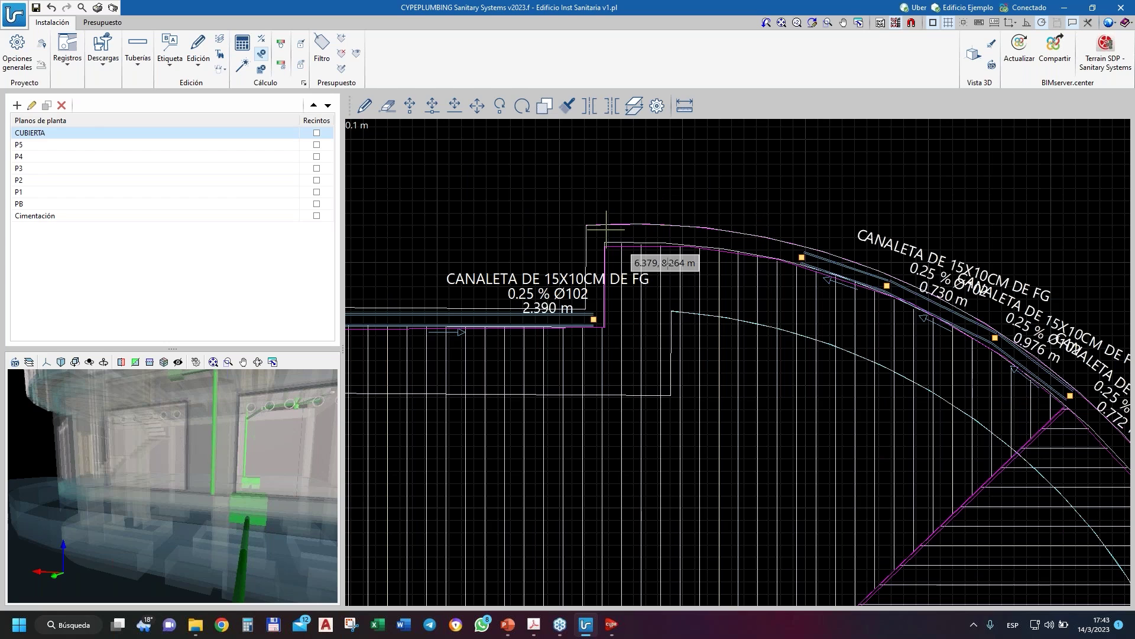
{"action": "left_click", "coordinate": [701, 239]}
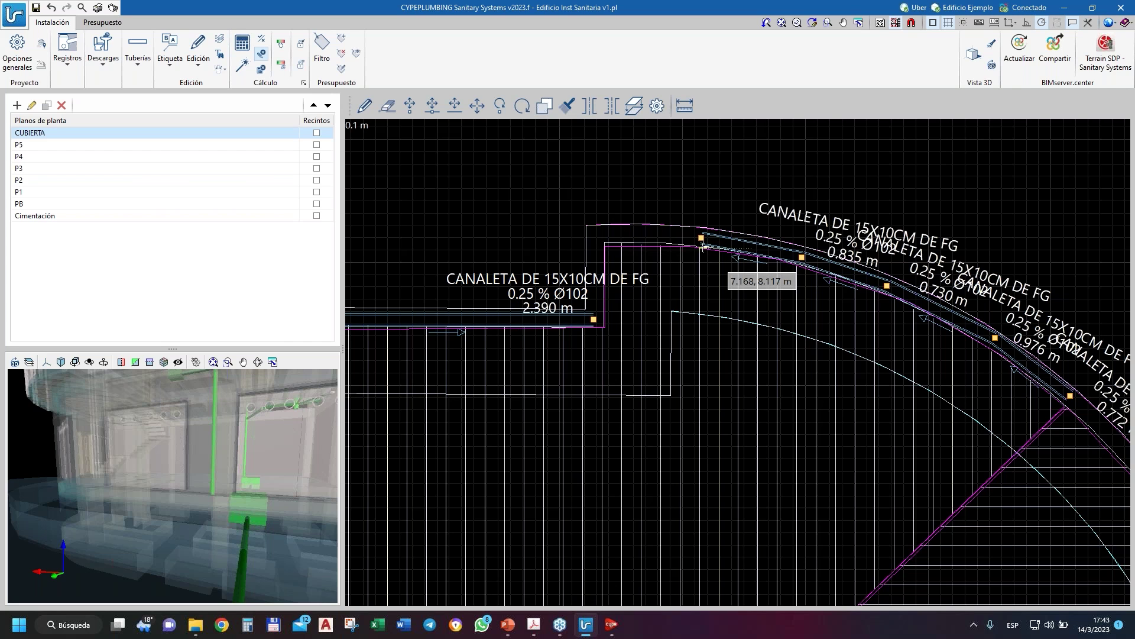
{"action": "middle_click_drag", "start_coordinate": [702, 245], "coordinate": [623, 264]}
{"action": "scroll", "coordinate": [623, 264], "scroll_direction": "down", "scroll_amount": 2}
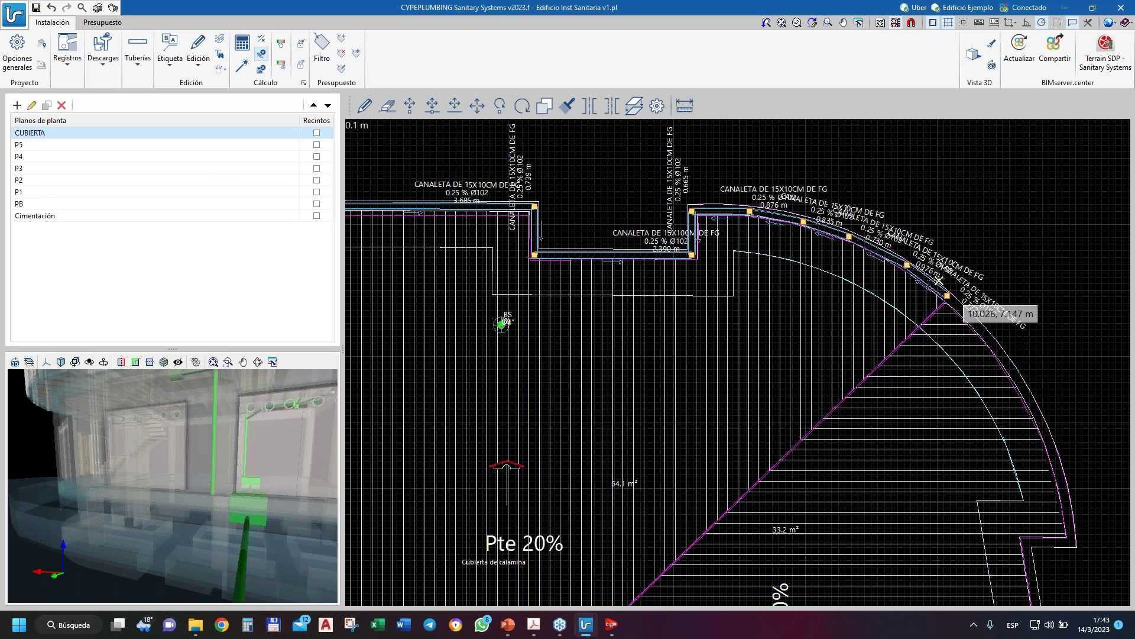
- Define a vertical rainwater pipe (Aguas pluviales) with the reference BP and accept its data
{"action": "scroll", "coordinate": [939, 282], "scroll_direction": "up", "scroll_amount": 2}
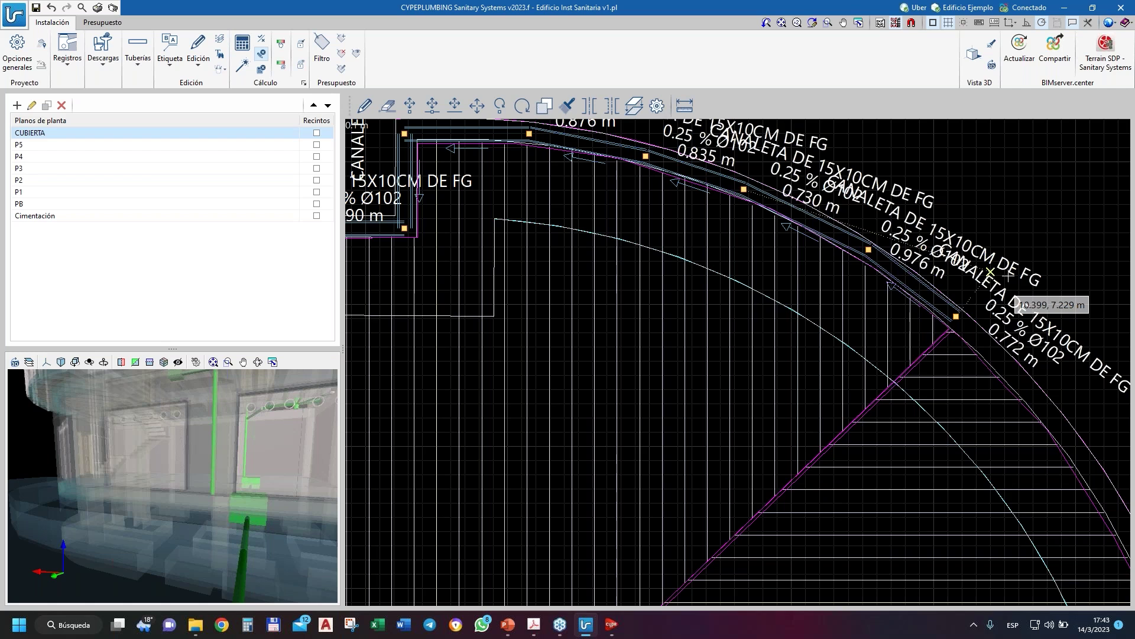
{"action": "left_click", "coordinate": [138, 53]}
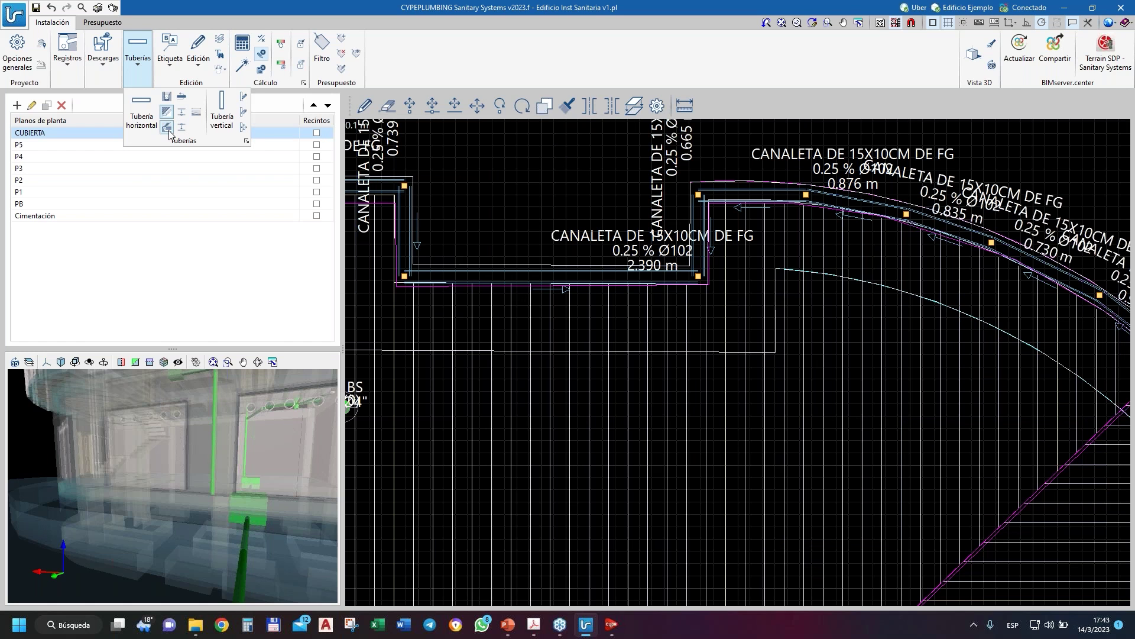
{"action": "left_click", "coordinate": [222, 111]}
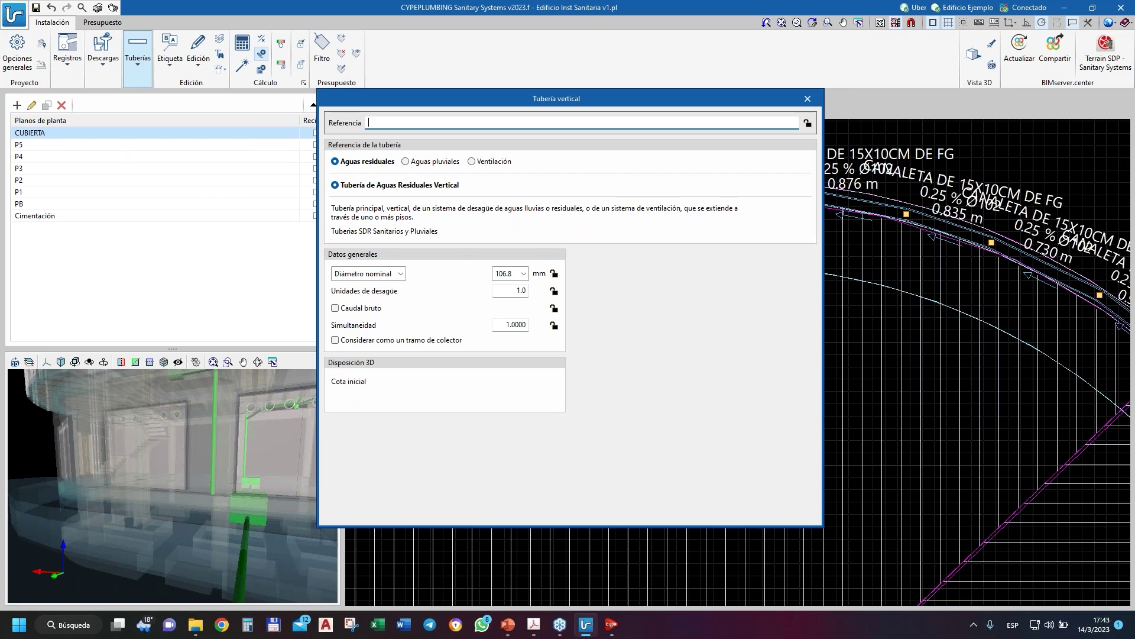
{"action": "left_click", "coordinate": [427, 162]}
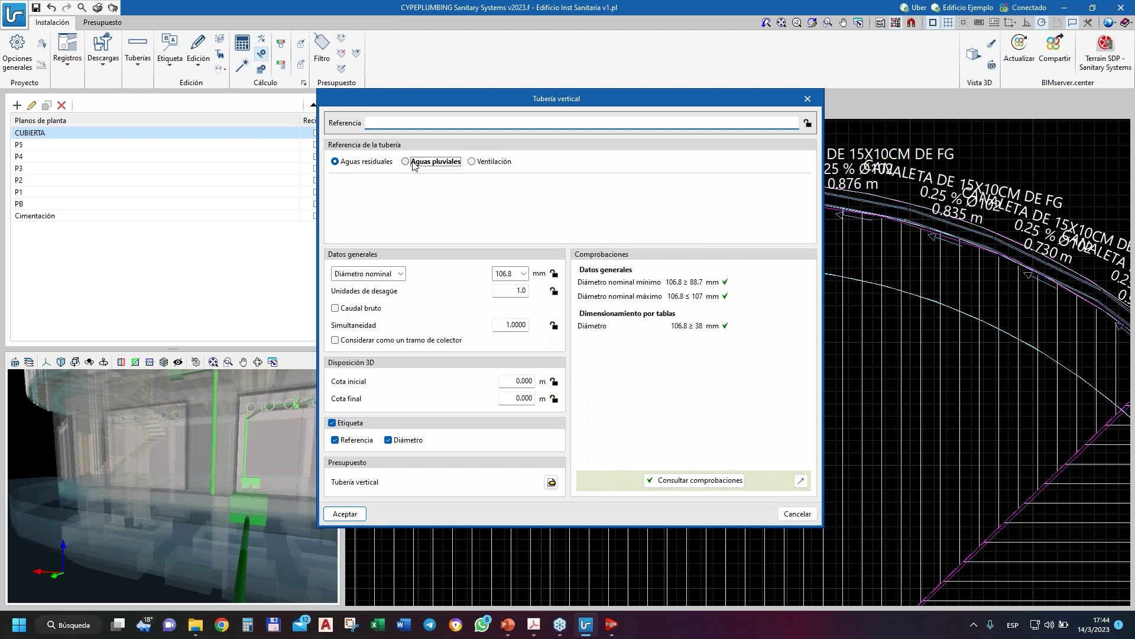
{"action": "left_click", "coordinate": [407, 162]}
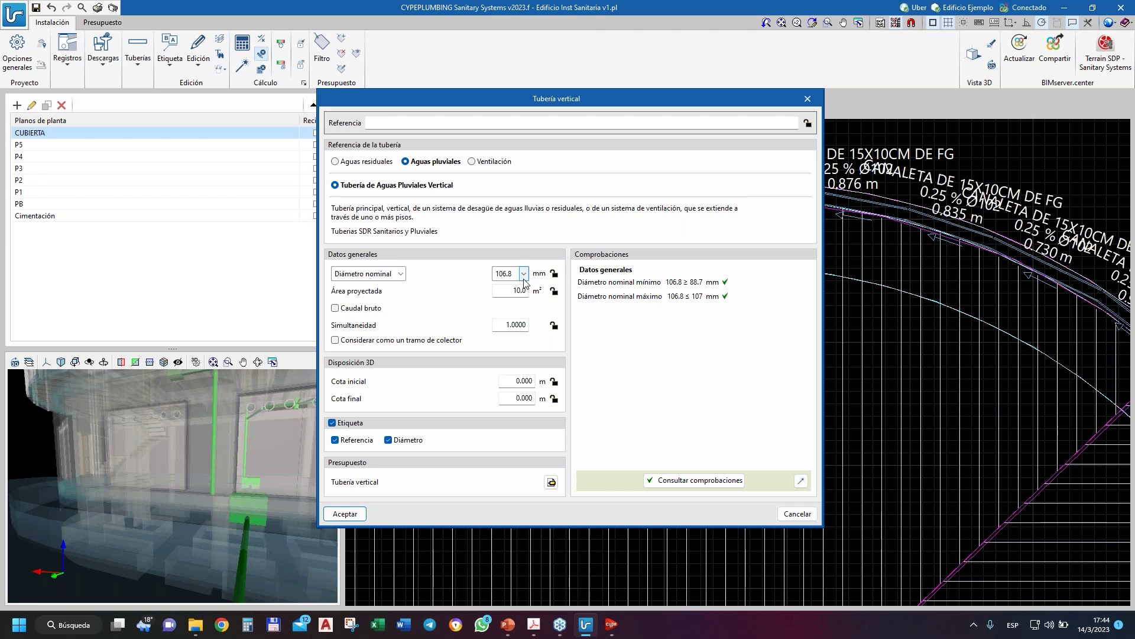
{"action": "left_click", "coordinate": [396, 122]}
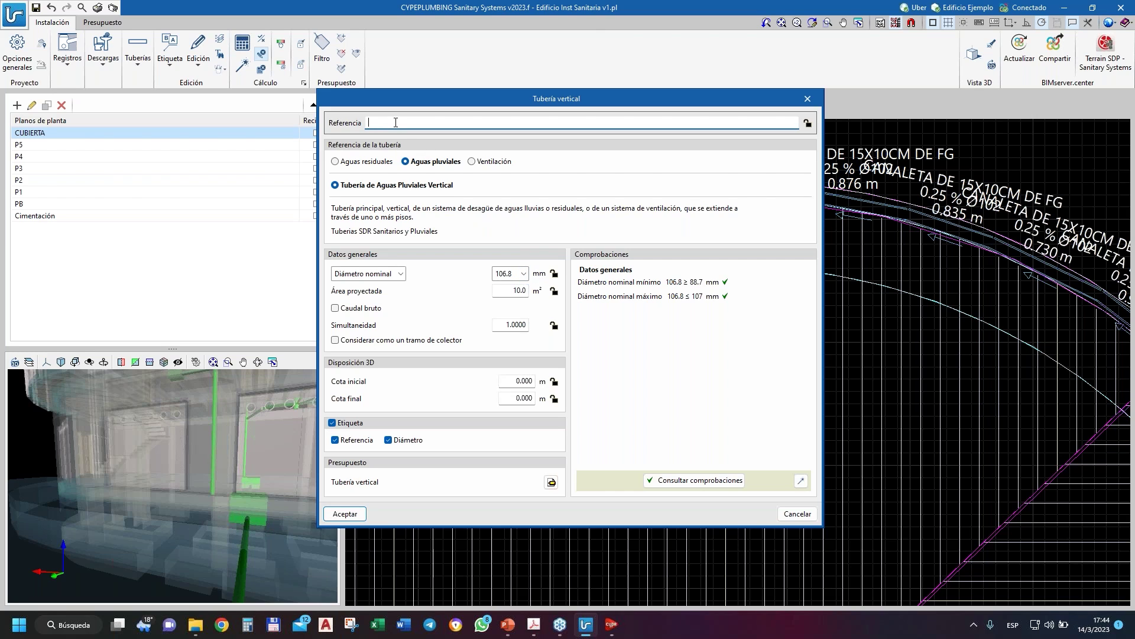
{"action": "type", "text": "BP"}
{"action": "left_click", "coordinate": [348, 513]}
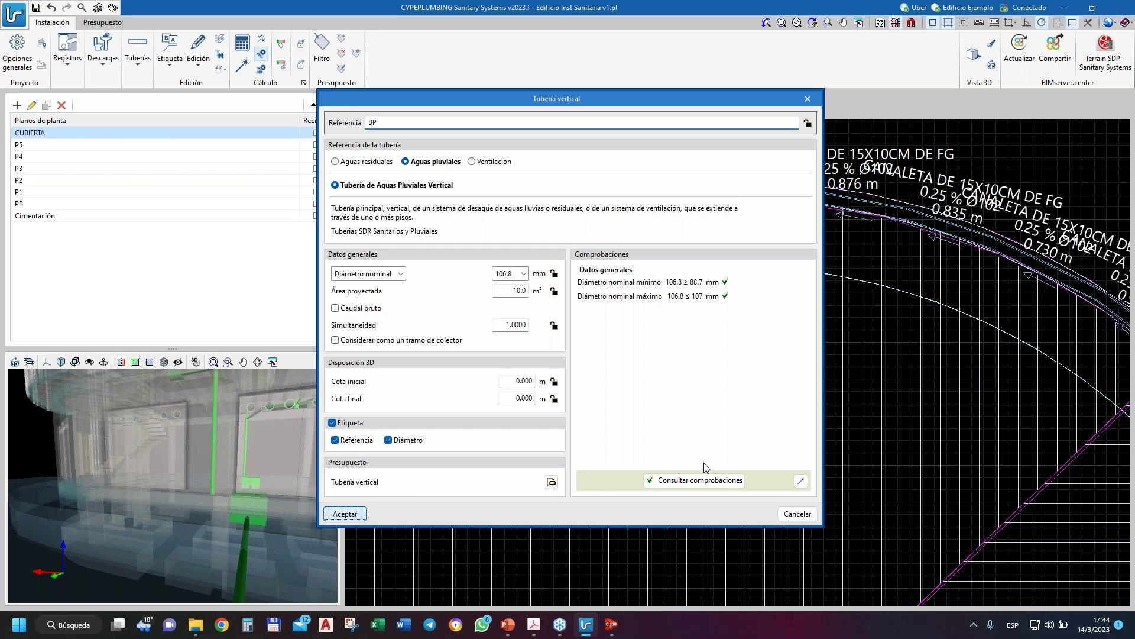
- Place the BP rainwater downpipe in the inner wall corner beside the roof recess, running from CUBIERTA to PB
{"action": "scroll", "coordinate": [781, 327], "scroll_direction": "up", "scroll_amount": 4}
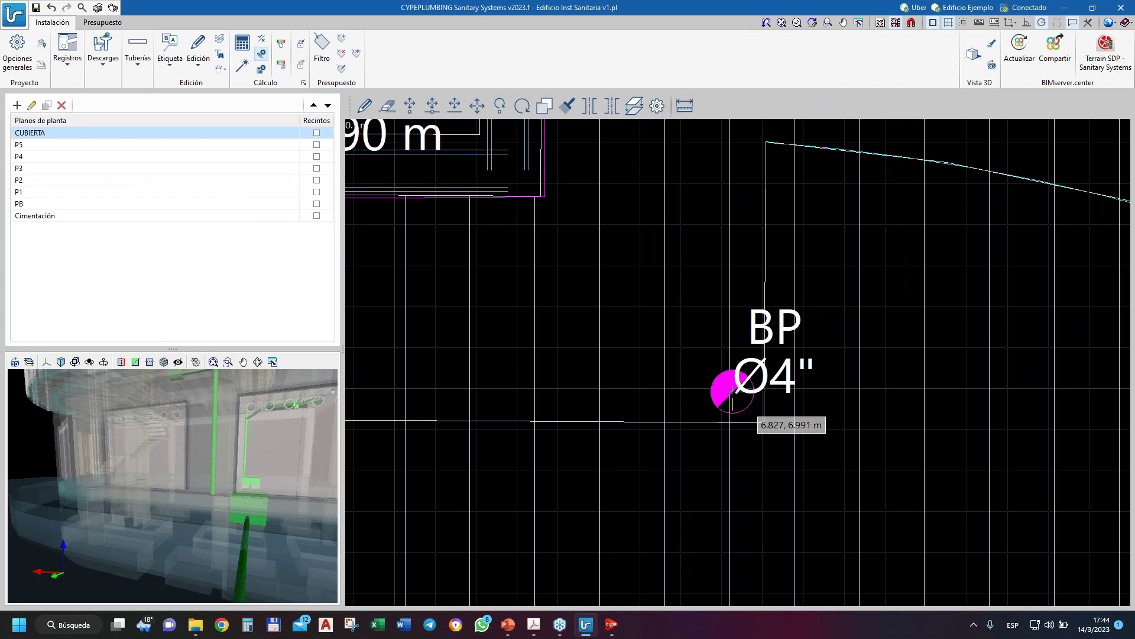
{"action": "scroll", "coordinate": [732, 395], "scroll_direction": "down", "scroll_amount": 2}
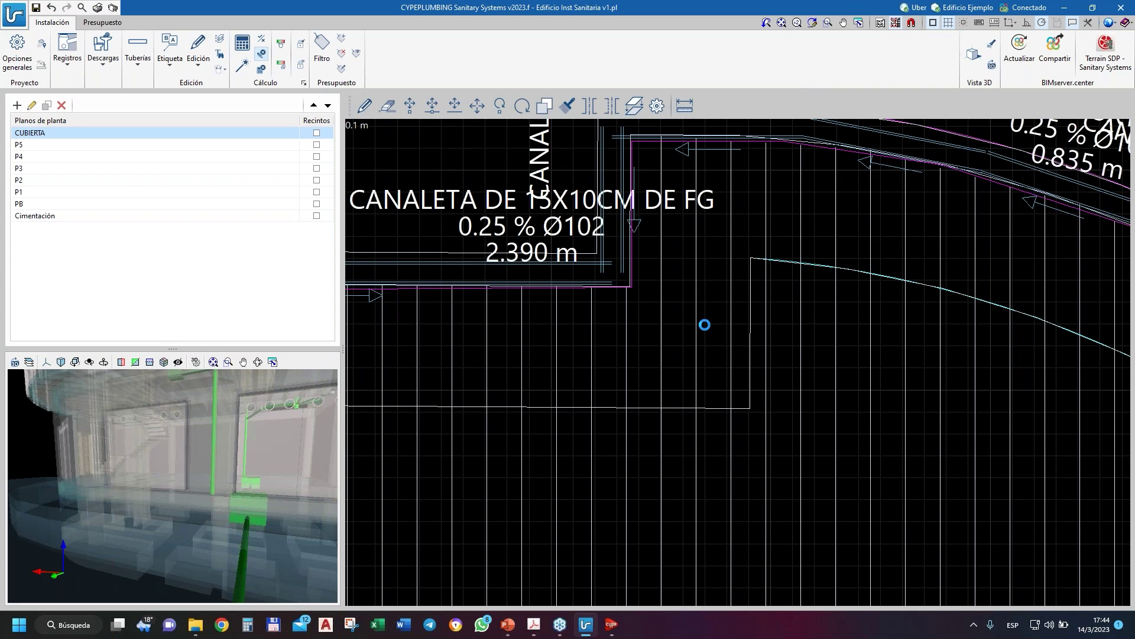
{"action": "left_click", "coordinate": [692, 303]}
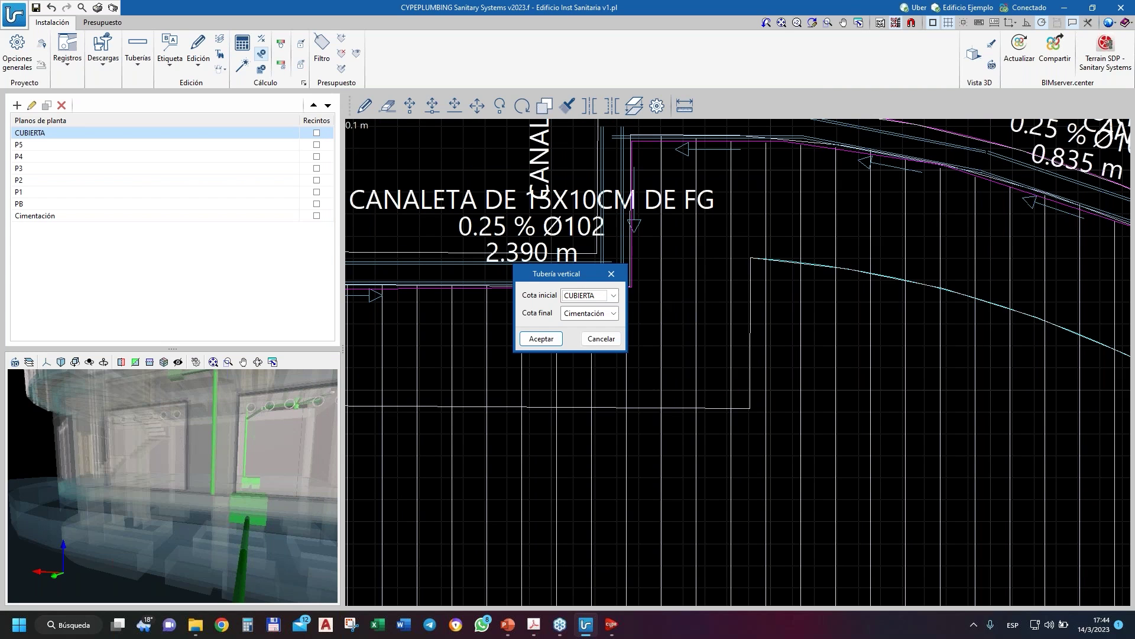
{"action": "left_click", "coordinate": [614, 313]}
{"action": "left_click", "coordinate": [590, 394]}
{"action": "key", "text": "Return"}
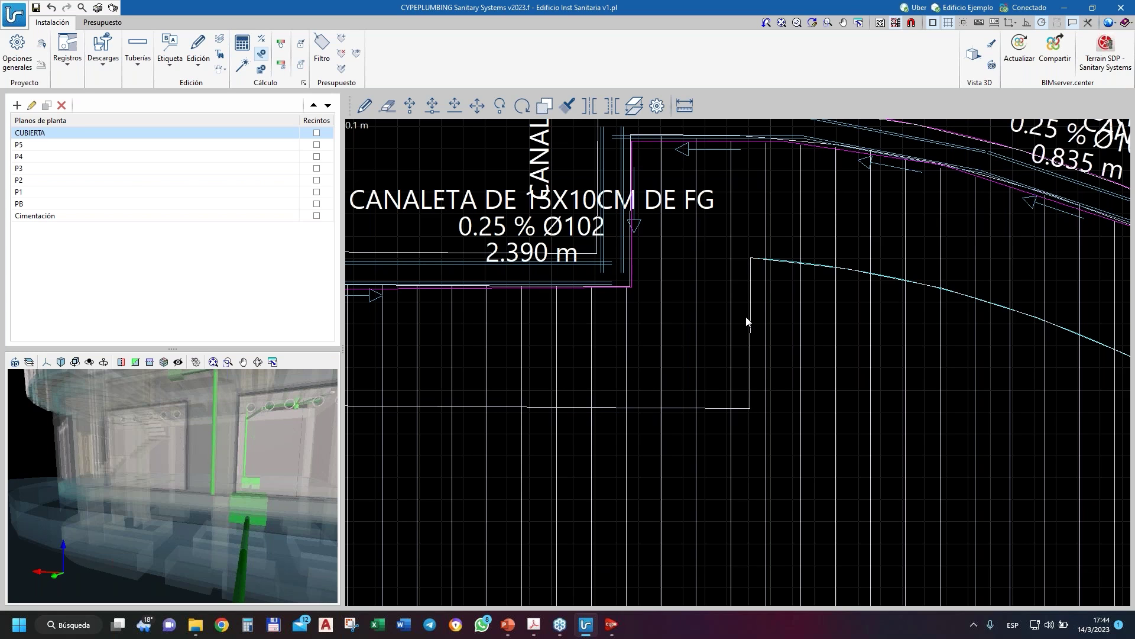
- Place a second BP downpipe at the wall corner near the roof's lower right end, running from CUBIERTA to PB
{"action": "scroll", "coordinate": [698, 269], "scroll_direction": "down", "scroll_amount": 5}
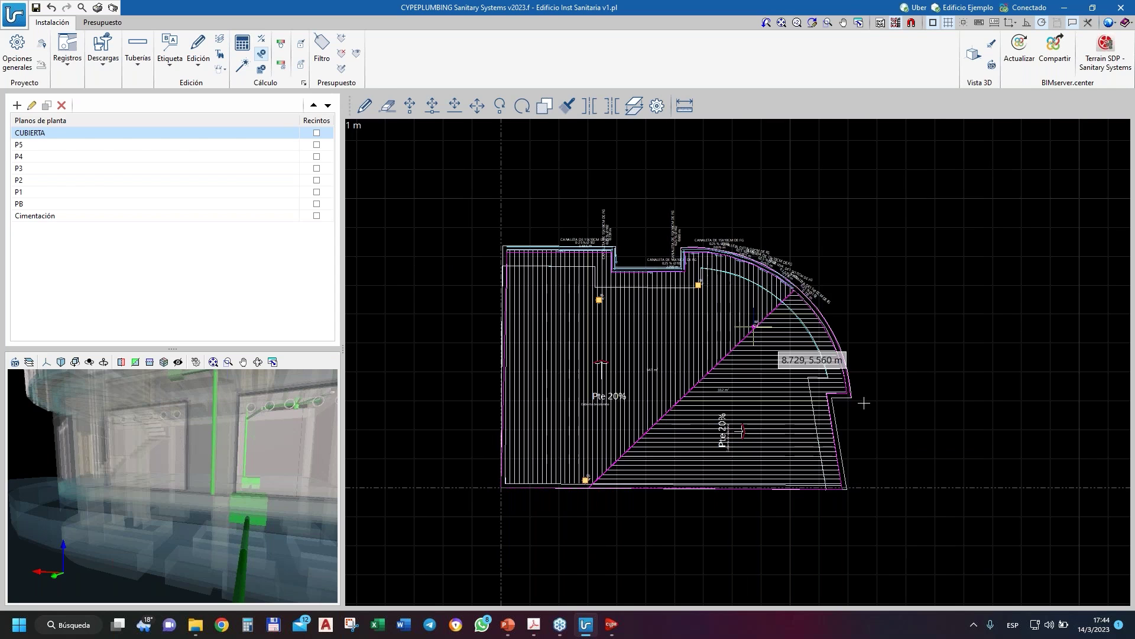
{"action": "scroll", "coordinate": [733, 369], "scroll_direction": "up", "scroll_amount": 6}
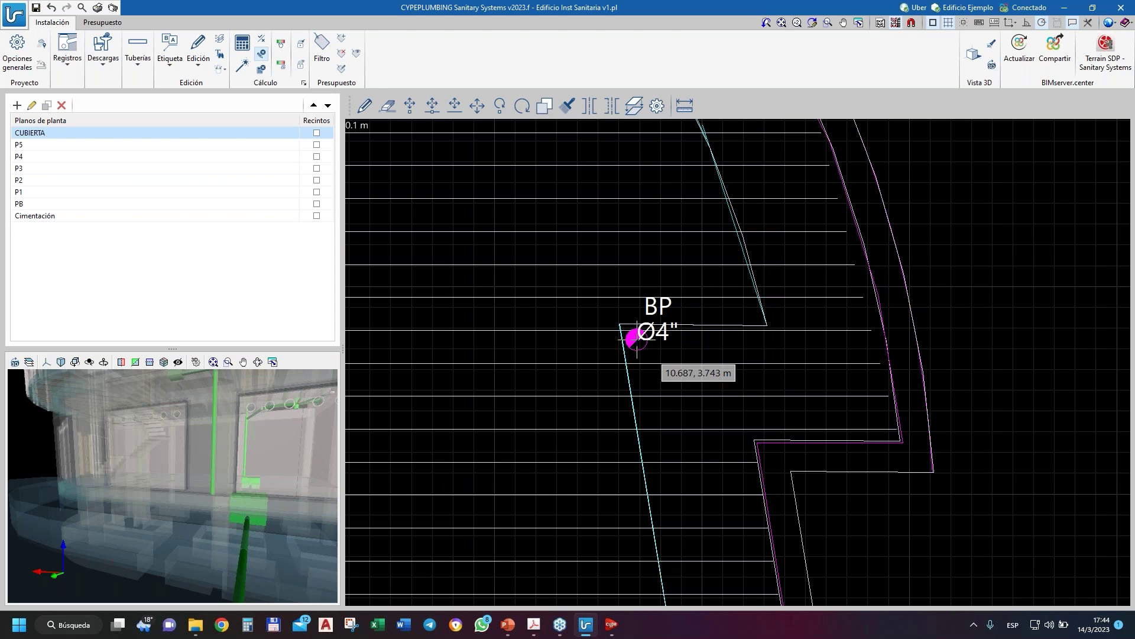
{"action": "scroll", "coordinate": [637, 339], "scroll_direction": "down", "scroll_amount": 2}
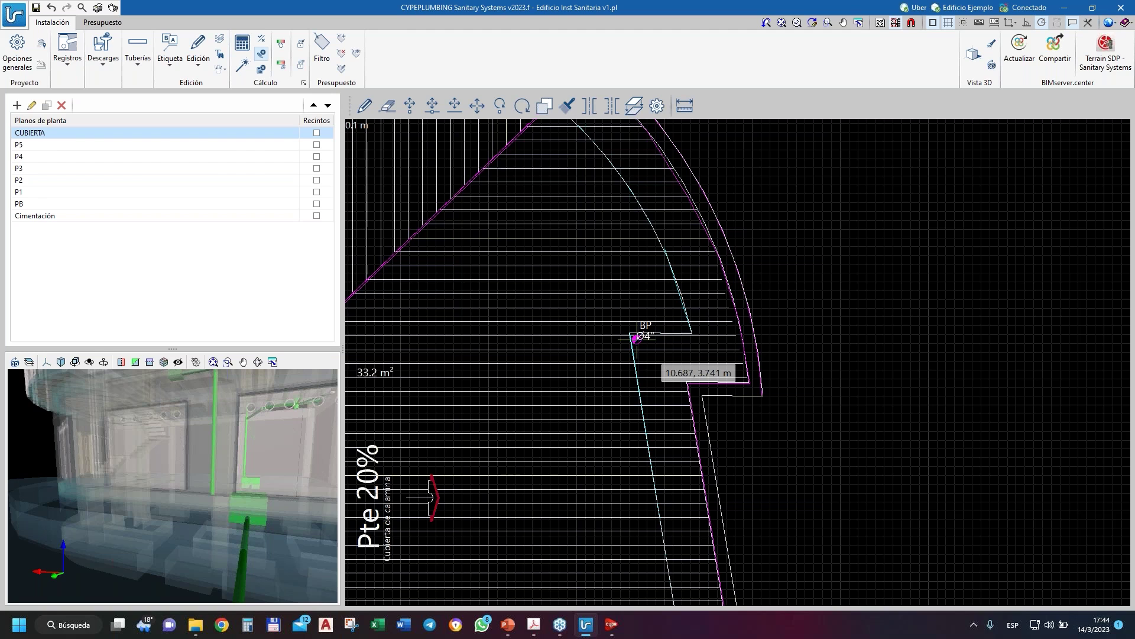
{"action": "left_click", "coordinate": [635, 339]}
{"action": "left_click", "coordinate": [588, 317]}
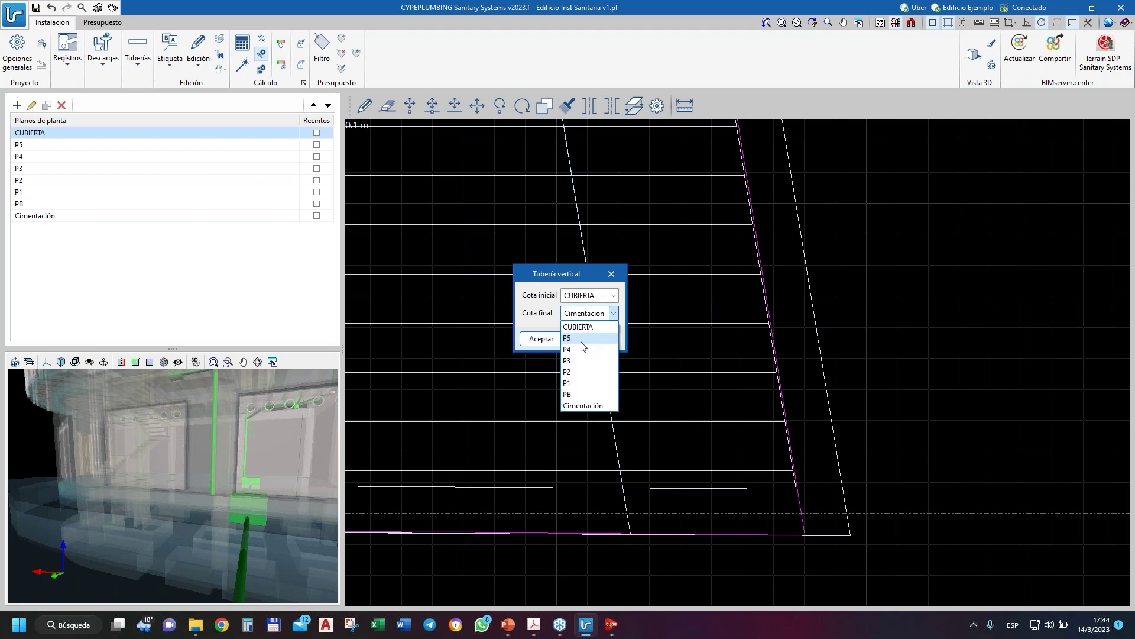
{"action": "left_click", "coordinate": [583, 394]}
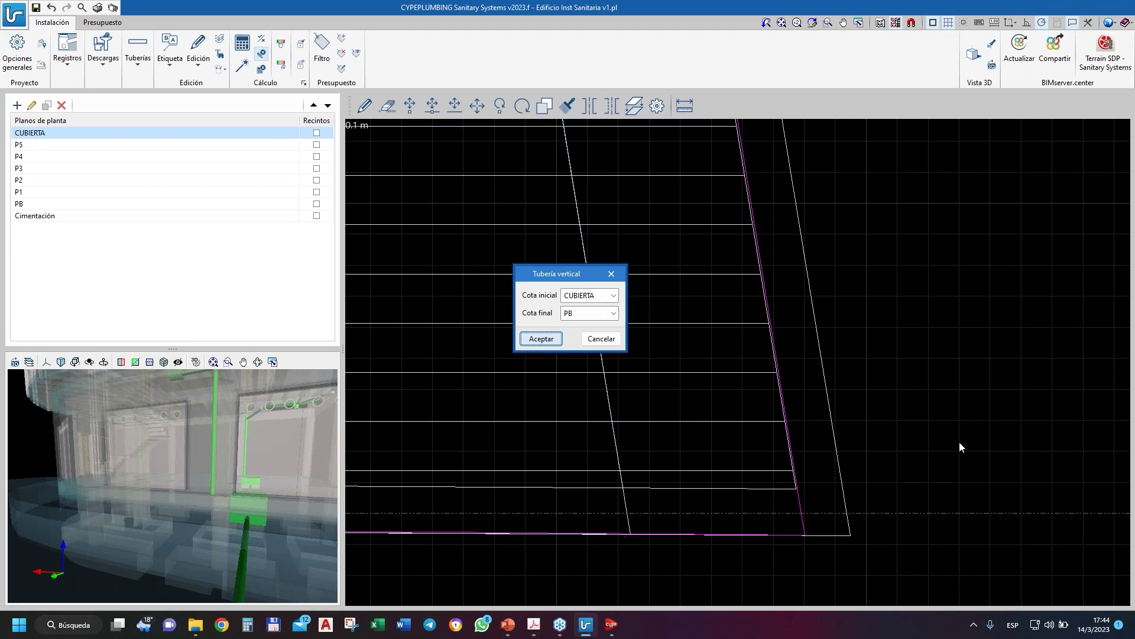
{"action": "key", "text": "Return"}
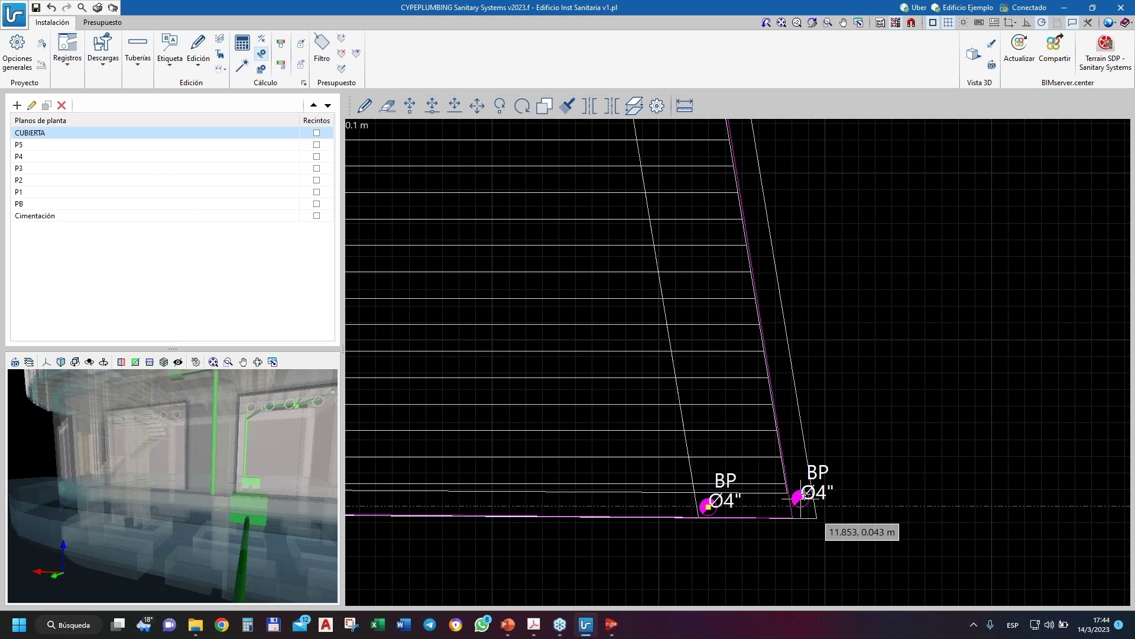
- Define another outer gutter with the reference CANALETA DE 15X10CM DE FG, 102 mm nominal diameter and 0.25 % slope
{"action": "scroll", "coordinate": [802, 498], "scroll_direction": "down", "scroll_amount": 5}
{"action": "scroll", "coordinate": [644, 412], "scroll_direction": "up", "scroll_amount": 5}
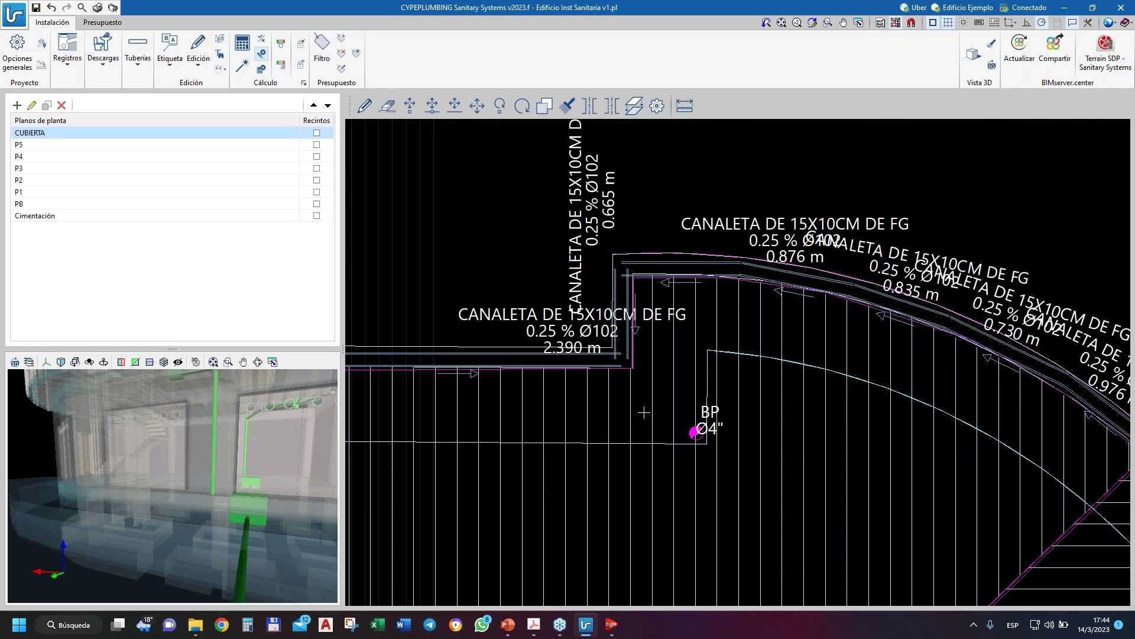
{"action": "scroll", "coordinate": [644, 413], "scroll_direction": "up", "scroll_amount": 1}
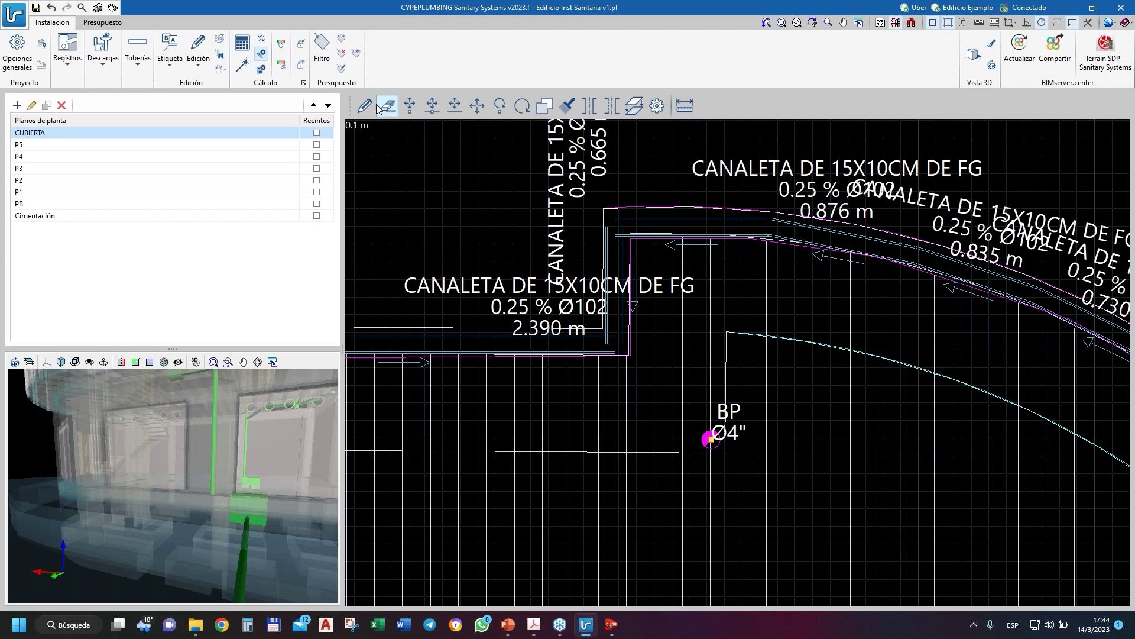
{"action": "left_click", "coordinate": [139, 65]}
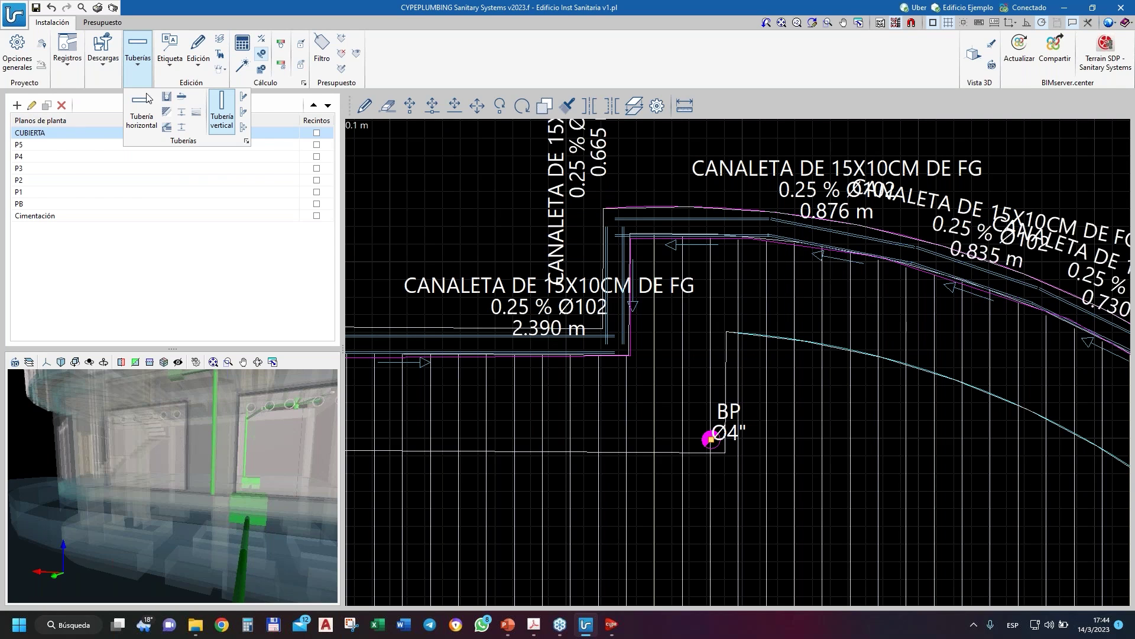
{"action": "left_click", "coordinate": [712, 238]}
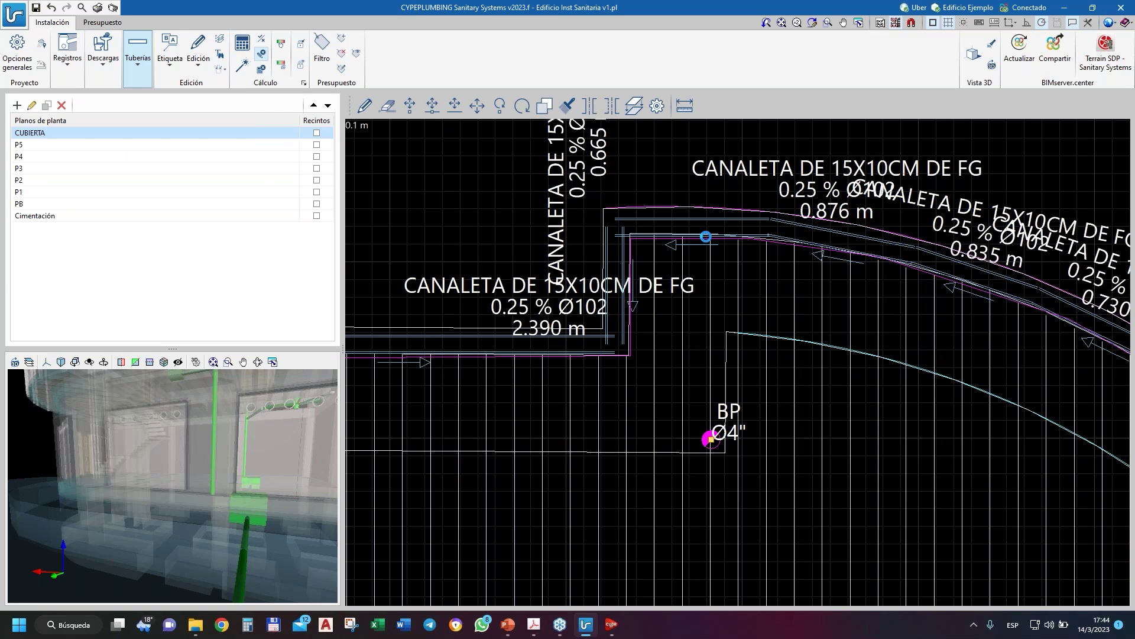
{"action": "left_click", "coordinate": [706, 236]}
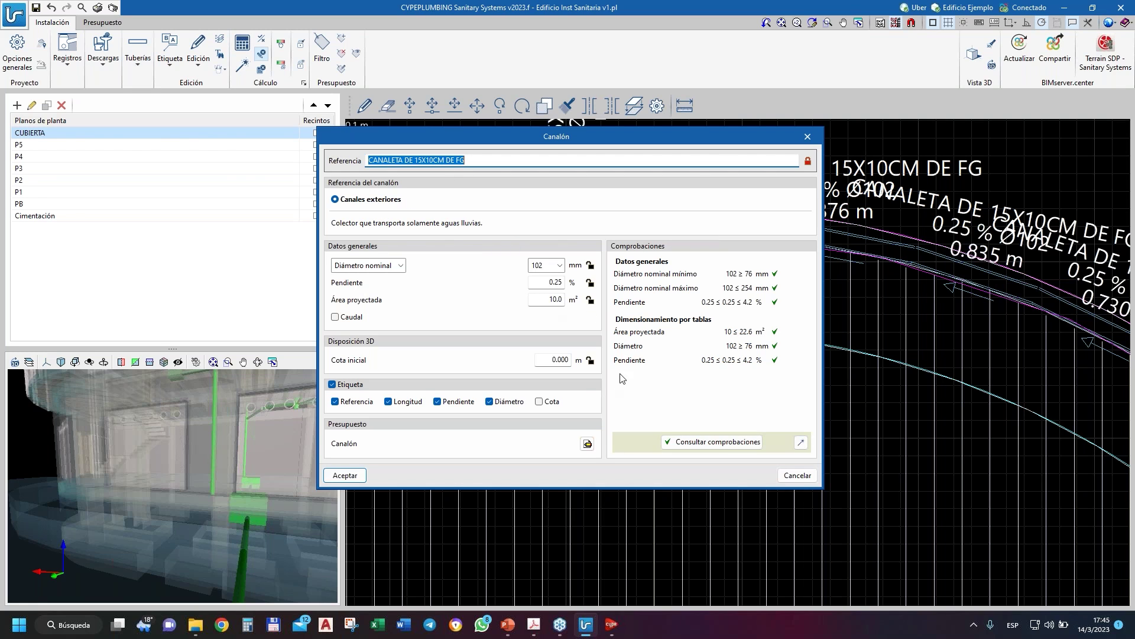
{"action": "left_click", "coordinate": [345, 476]}
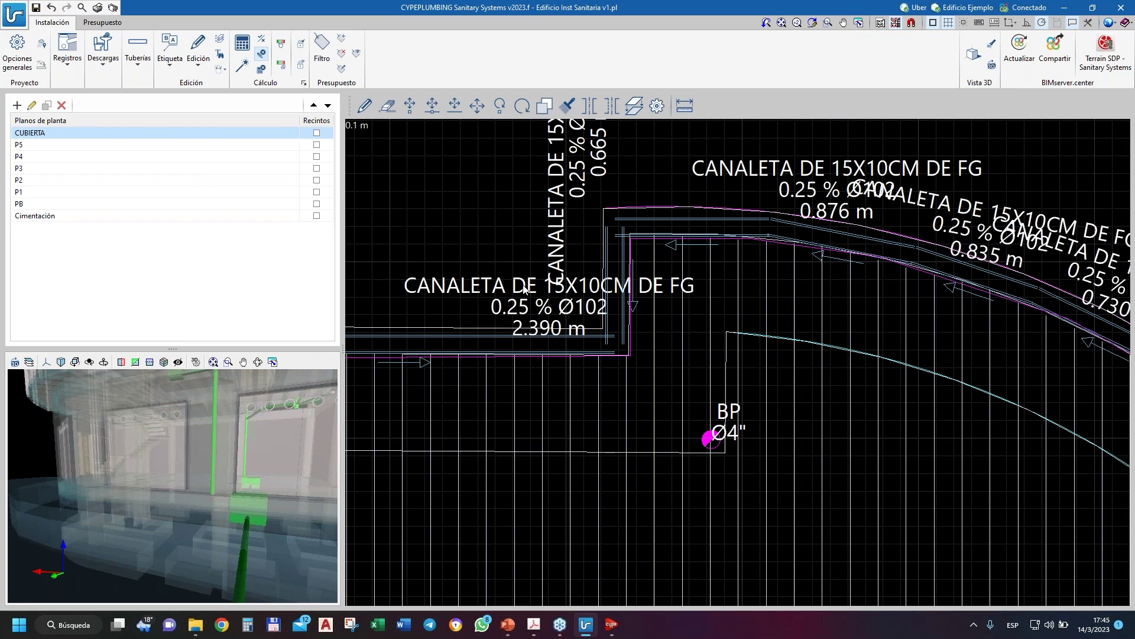
- Draw gutter sections of about 0.64 and 0.98 m along the curved eave, descending from the diagonal ridge's end
{"action": "scroll", "coordinate": [524, 290], "scroll_direction": "down", "scroll_amount": 5}
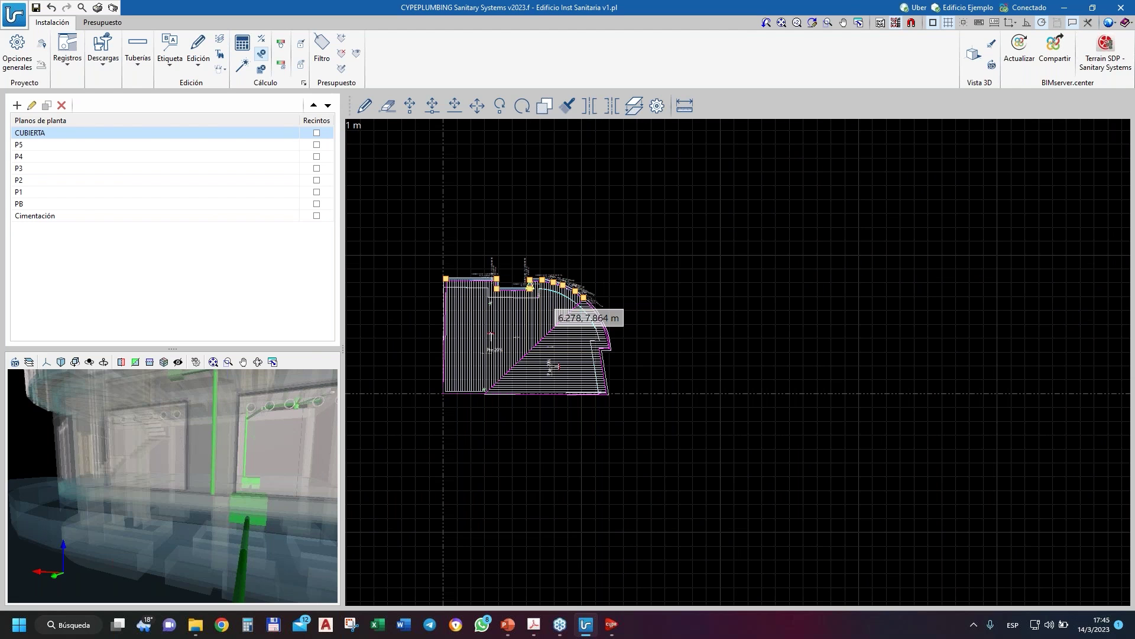
{"action": "scroll", "coordinate": [531, 284], "scroll_direction": "up", "scroll_amount": 8}
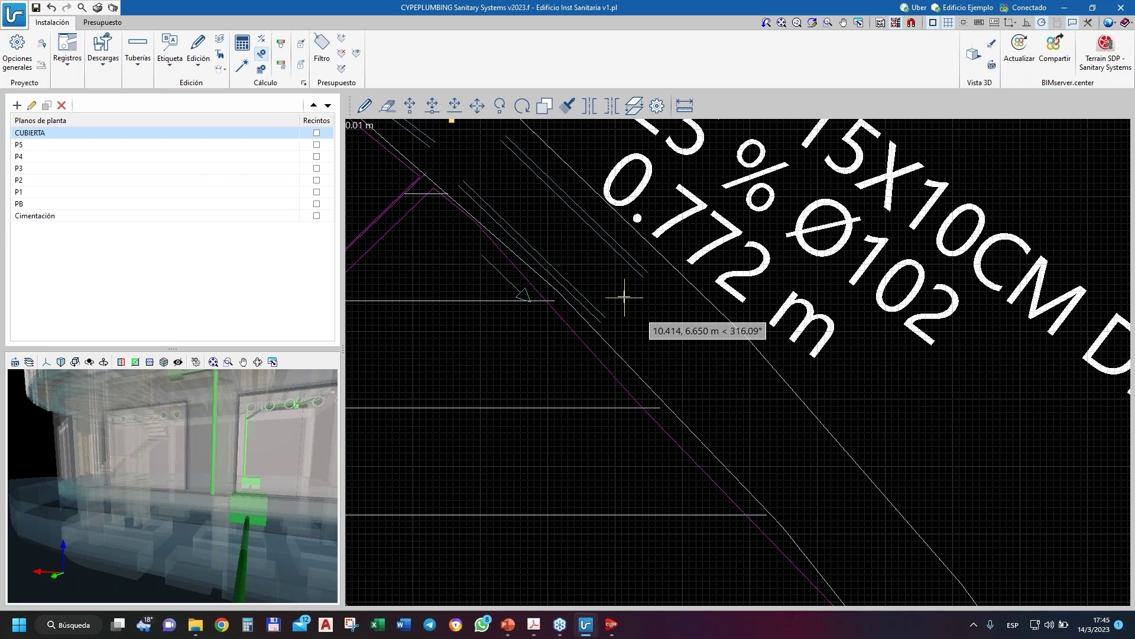
{"action": "scroll", "coordinate": [623, 294], "scroll_direction": "down", "scroll_amount": 3}
{"action": "scroll", "coordinate": [690, 354], "scroll_direction": "down", "scroll_amount": 3}
{"action": "scroll", "coordinate": [689, 320], "scroll_direction": "up", "scroll_amount": 3}
{"action": "scroll", "coordinate": [601, 219], "scroll_direction": "down", "scroll_amount": 2}
{"action": "left_click", "coordinate": [525, 170]}
{"action": "left_click", "coordinate": [634, 325]}
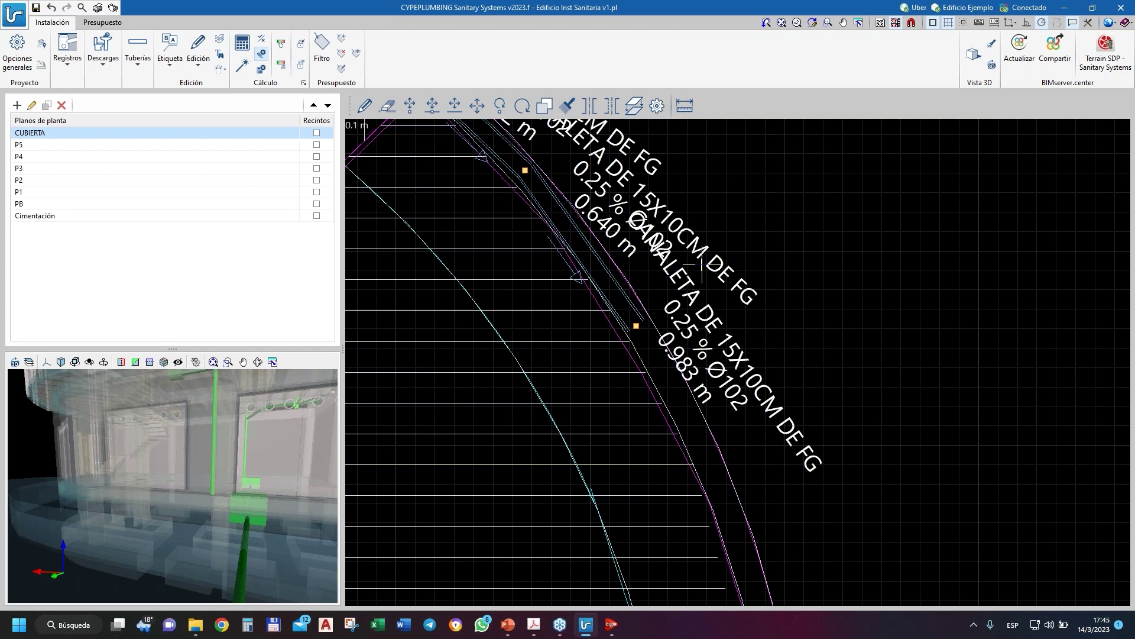
- Continue the gutter down the curved eave with sections of about 1.08 and 1.19 m
{"action": "scroll", "coordinate": [656, 340], "scroll_direction": "down", "scroll_amount": 3}
{"action": "scroll", "coordinate": [733, 378], "scroll_direction": "up", "scroll_amount": 2}
{"action": "scroll", "coordinate": [734, 376], "scroll_direction": "up", "scroll_amount": 1}
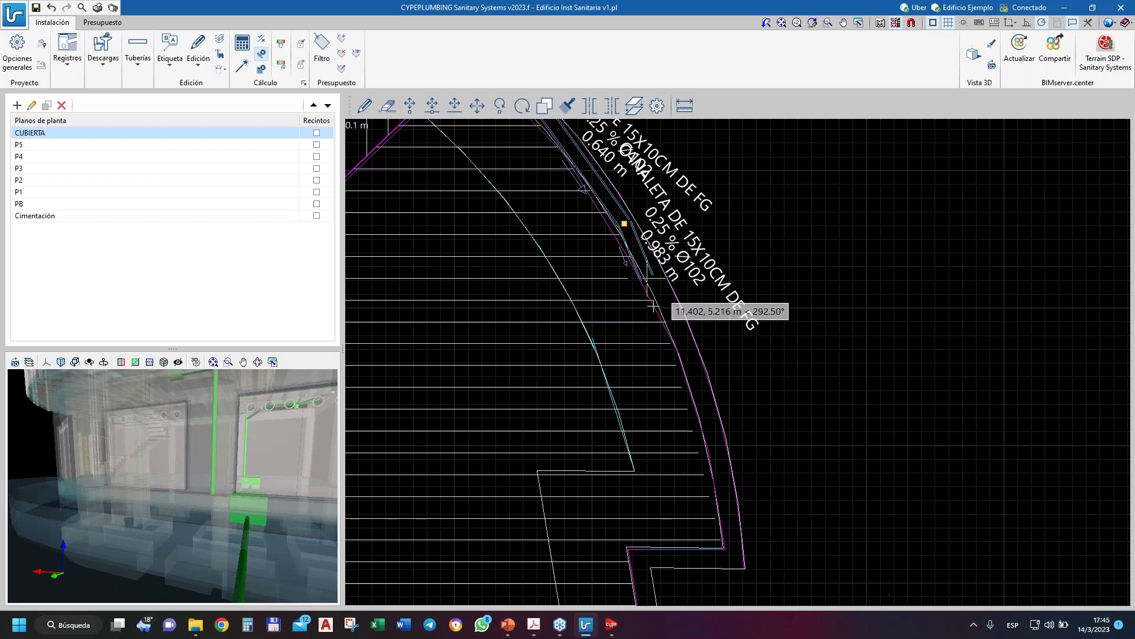
{"action": "left_click", "coordinate": [690, 356]}
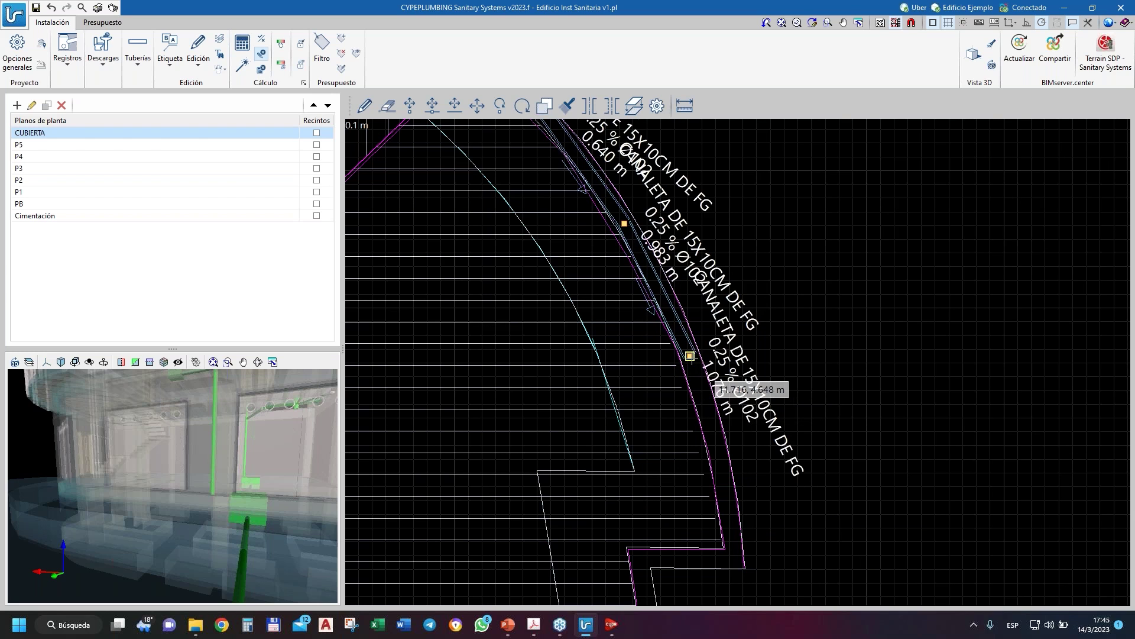
{"action": "left_click", "coordinate": [725, 516]}
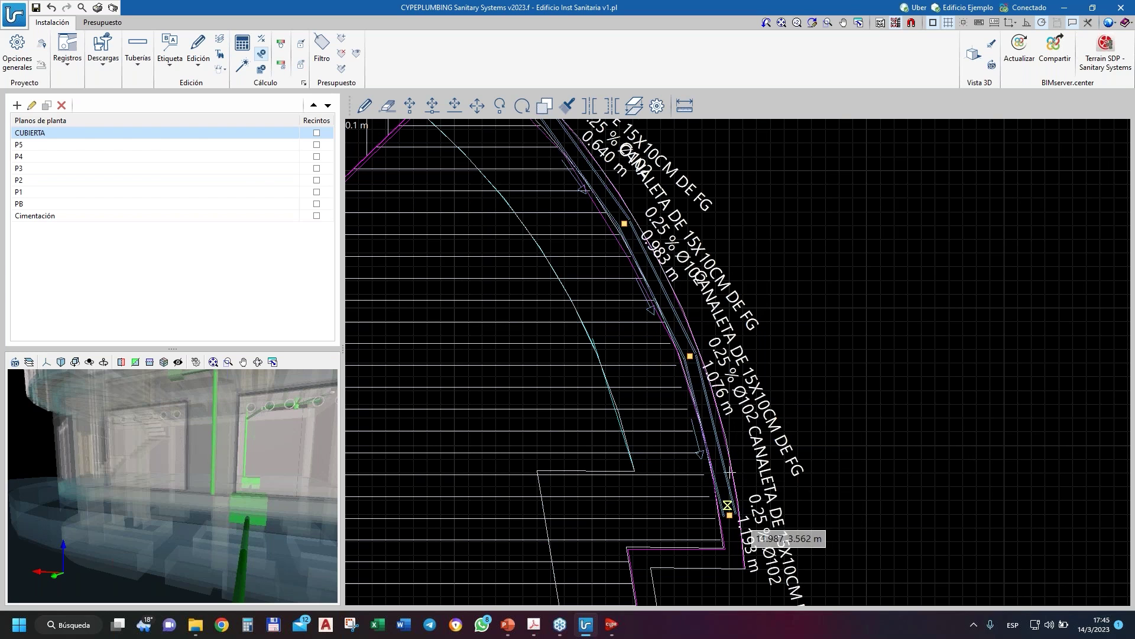
- Extend the gutter about 0.32 m to the eave's notch corner and about 0.70 m inward along the notch
{"action": "scroll", "coordinate": [721, 522], "scroll_direction": "down", "scroll_amount": 2}
{"action": "scroll", "coordinate": [721, 521], "scroll_direction": "up", "scroll_amount": 2}
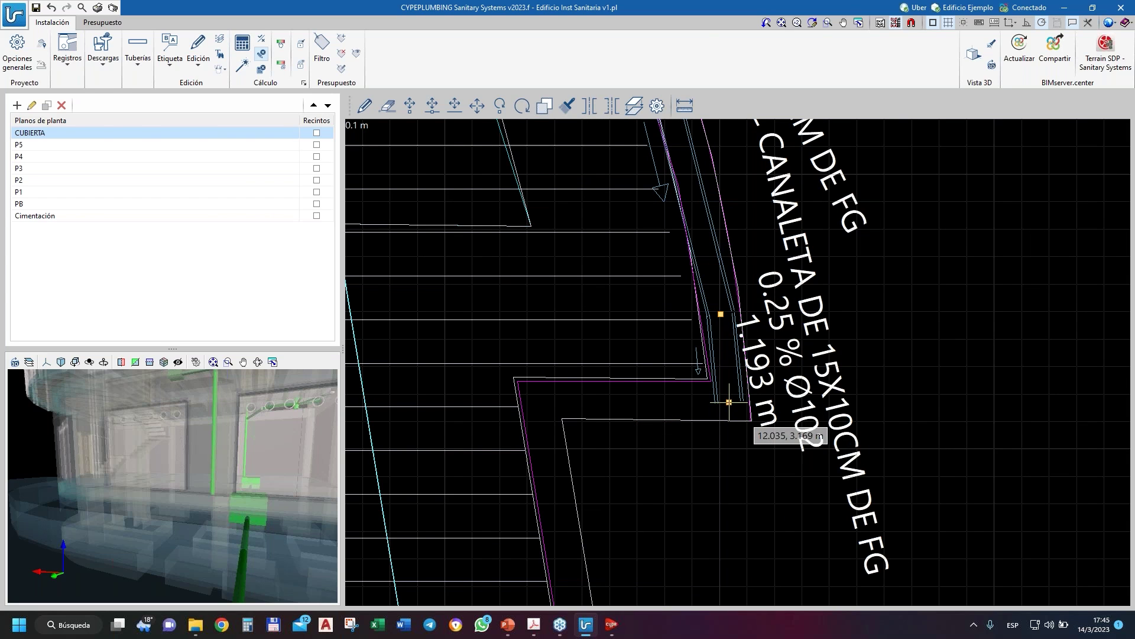
{"action": "left_click", "coordinate": [729, 402]}
{"action": "left_click", "coordinate": [538, 402]}
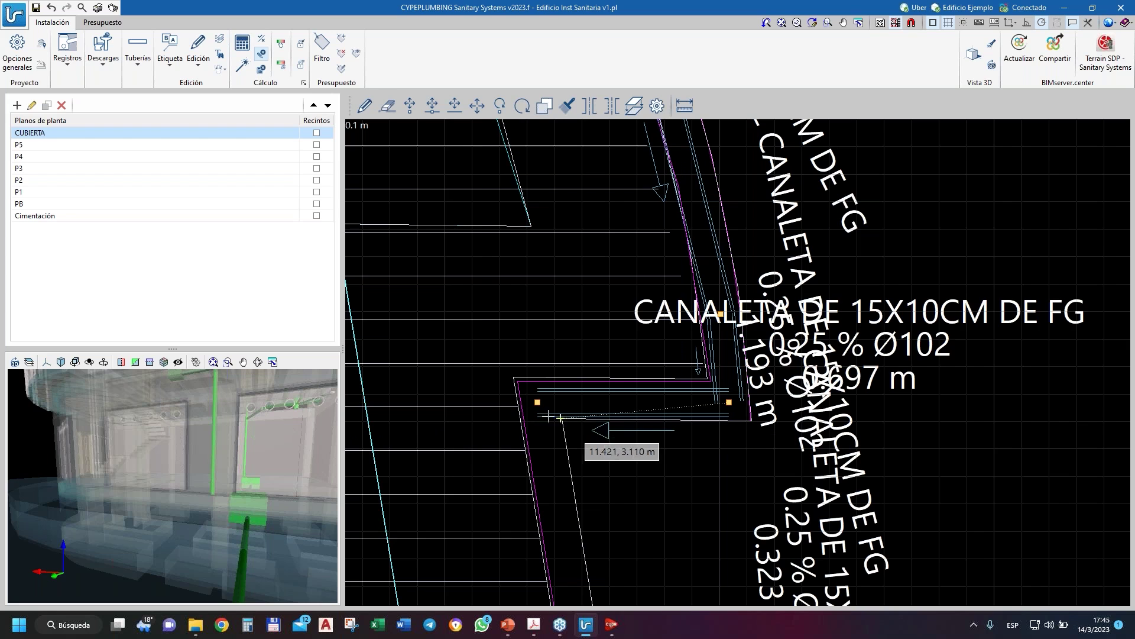
- Run the gutter about 3.24 m along the slanted eave from the notch to the roof's lower corner
{"action": "scroll", "coordinate": [535, 343], "scroll_direction": "down", "scroll_amount": 3}
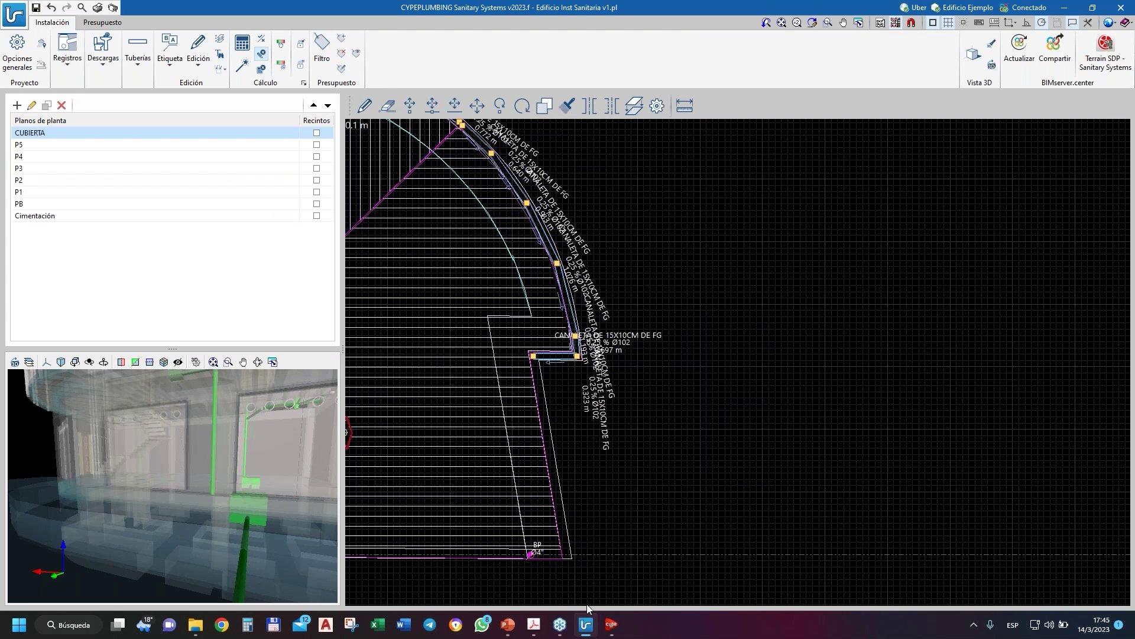
{"action": "scroll", "coordinate": [551, 501], "scroll_direction": "up", "scroll_amount": 3}
{"action": "scroll", "coordinate": [550, 500], "scroll_direction": "up", "scroll_amount": 1}
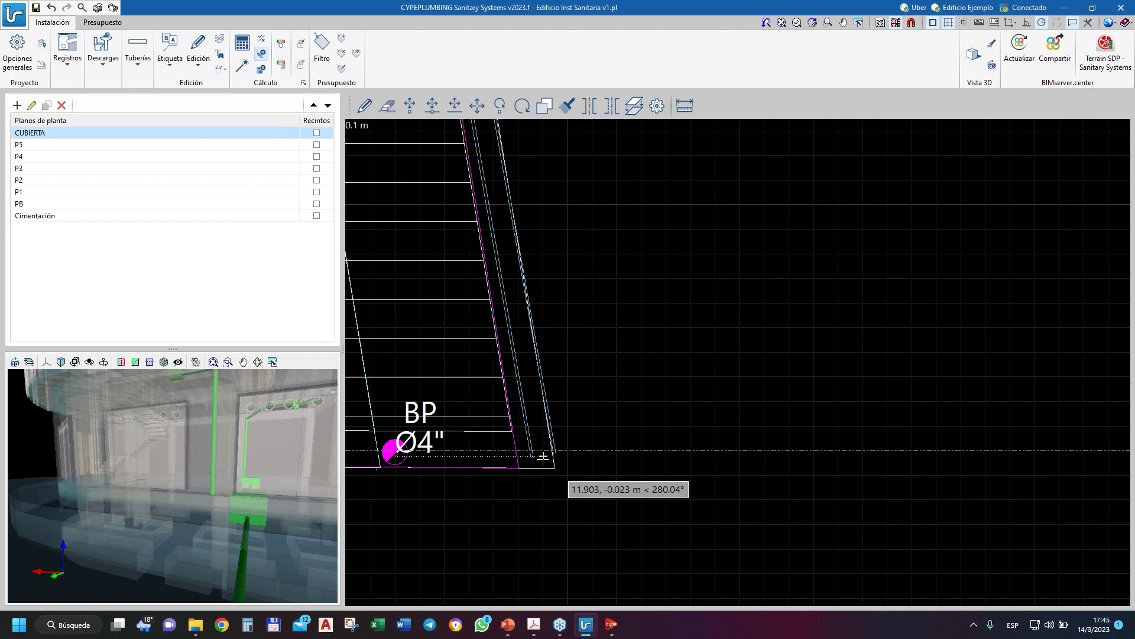
{"action": "left_click", "coordinate": [540, 456]}
{"action": "scroll", "coordinate": [698, 438], "scroll_direction": "down", "scroll_amount": 1}
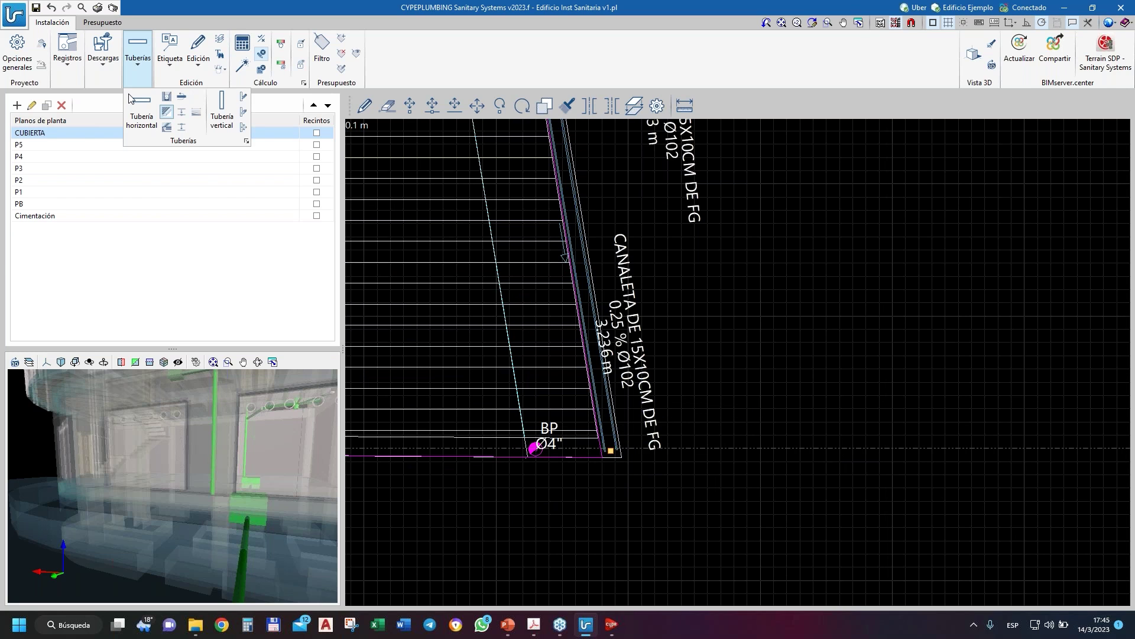
- Define a horizontal rainwater pipe (Aguas pluviales) with the reference TP PVC, change its initial level and accept its data
{"action": "left_click", "coordinate": [140, 101]}
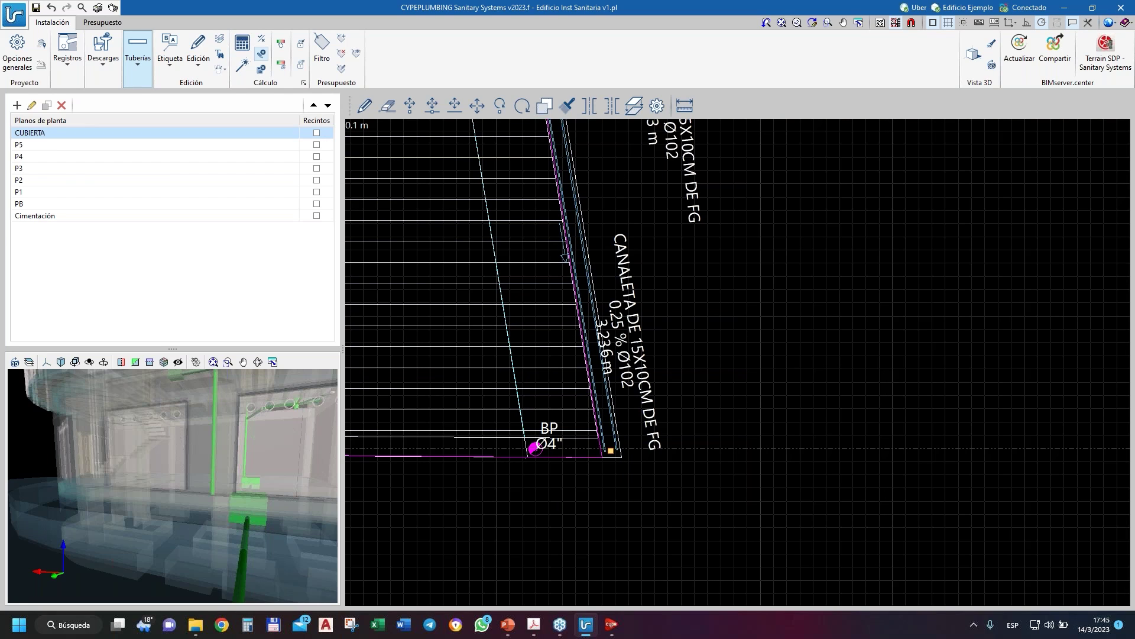
{"action": "left_click", "coordinate": [535, 447]}
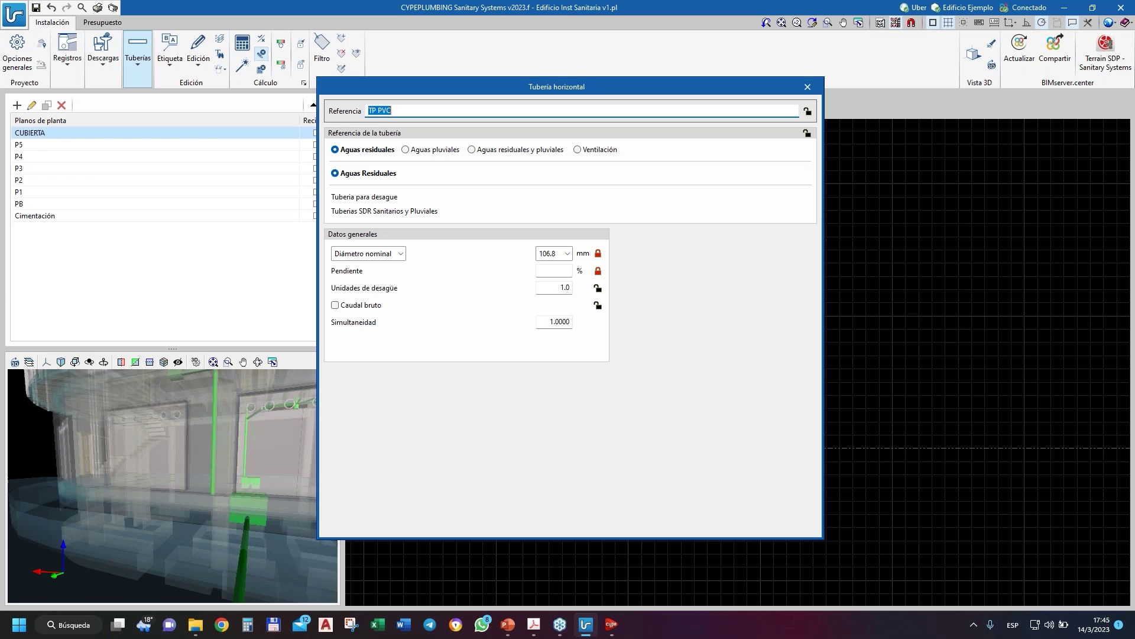
{"action": "left_click", "coordinate": [406, 150]}
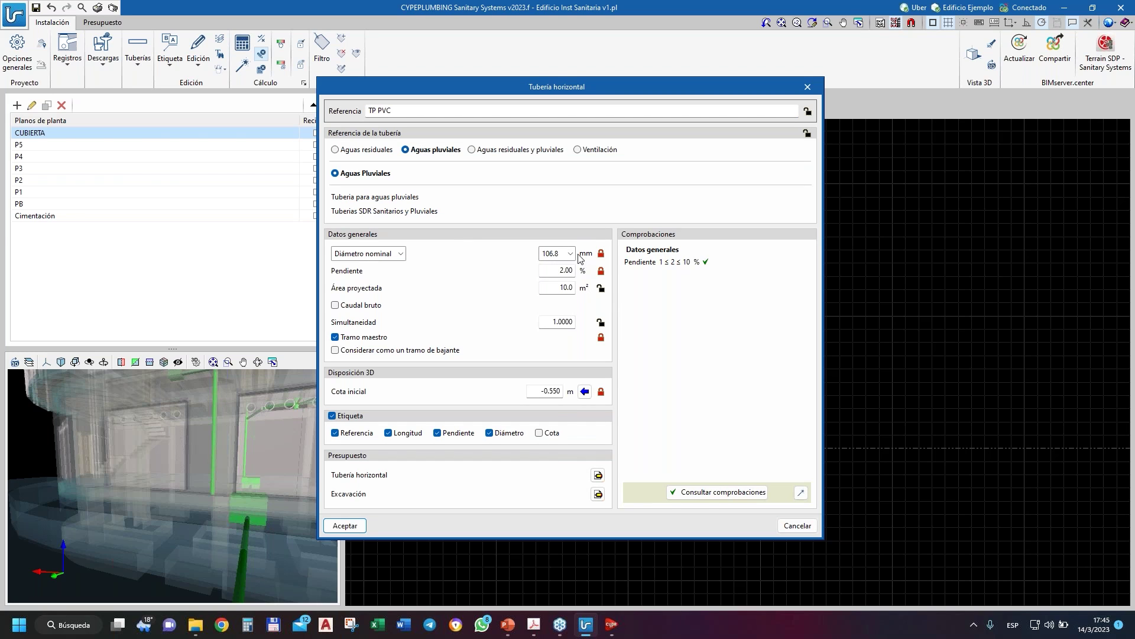
{"action": "left_click", "coordinate": [549, 391]}
{"action": "left_click_drag", "start_coordinate": [549, 392], "coordinate": [561, 394]}
{"action": "type", "text": "20"}
{"action": "key", "text": "BackSpace"}
{"action": "type", "text": "5"}
{"action": "left_click", "coordinate": [344, 525]}
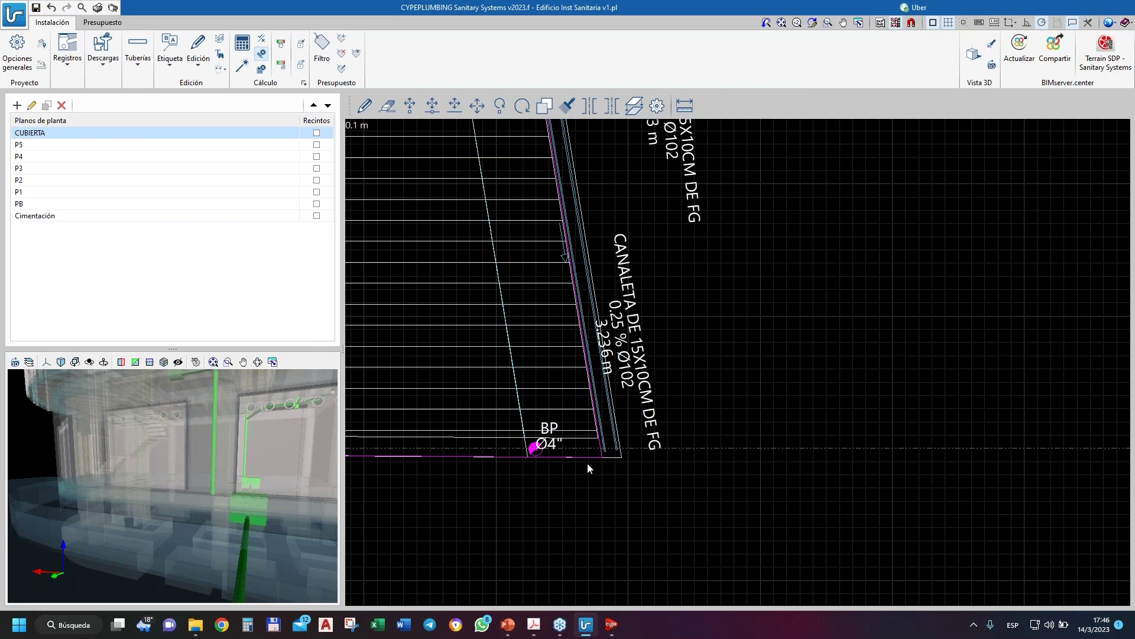
- Draw horizontal rainwater pipes joining the gutter's lower end and the recess gutter's inner corner to their nearest BP downpipes
{"action": "scroll", "coordinate": [587, 463], "scroll_direction": "up", "scroll_amount": 3}
{"action": "left_click", "coordinate": [653, 430]}
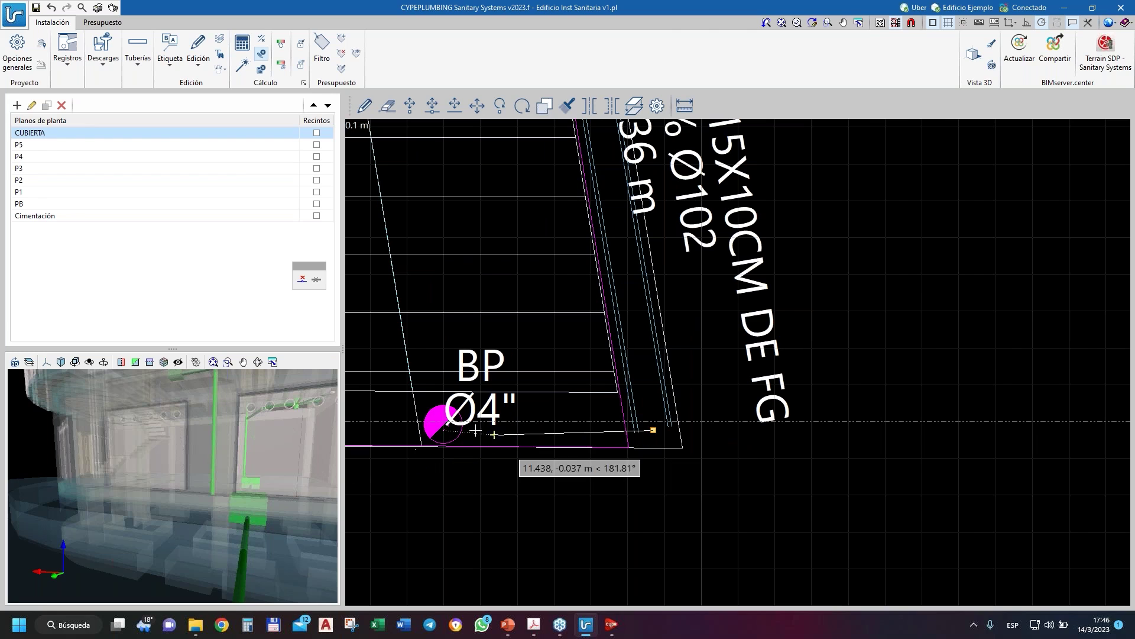
{"action": "left_click", "coordinate": [453, 428]}
{"action": "scroll", "coordinate": [712, 498], "scroll_direction": "down", "scroll_amount": 5}
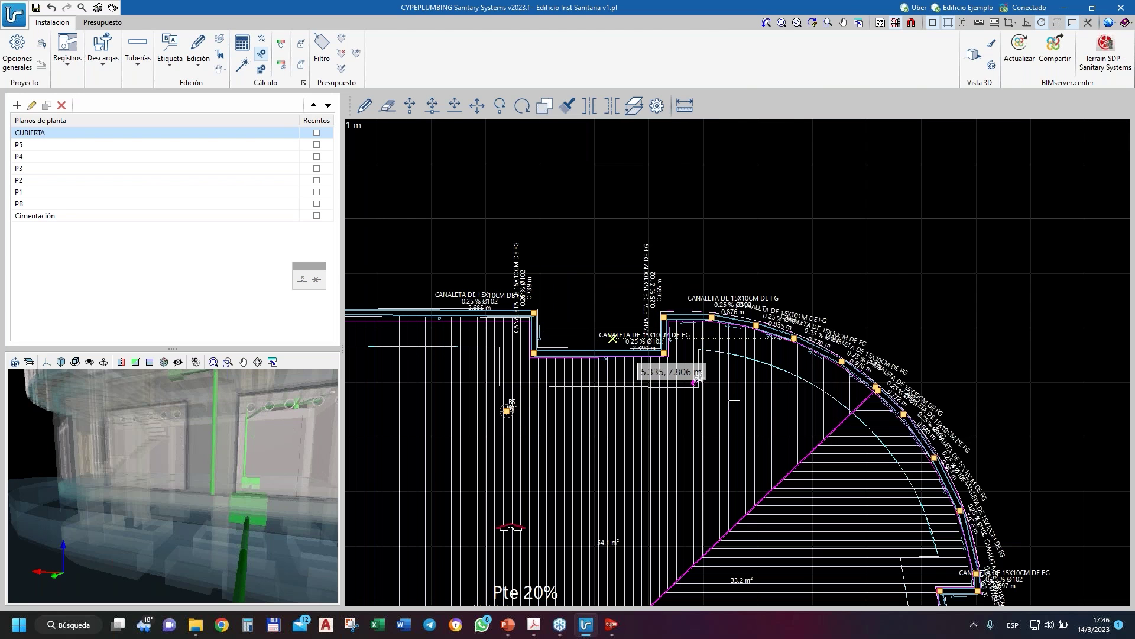
{"action": "scroll", "coordinate": [693, 369], "scroll_direction": "up", "scroll_amount": 5}
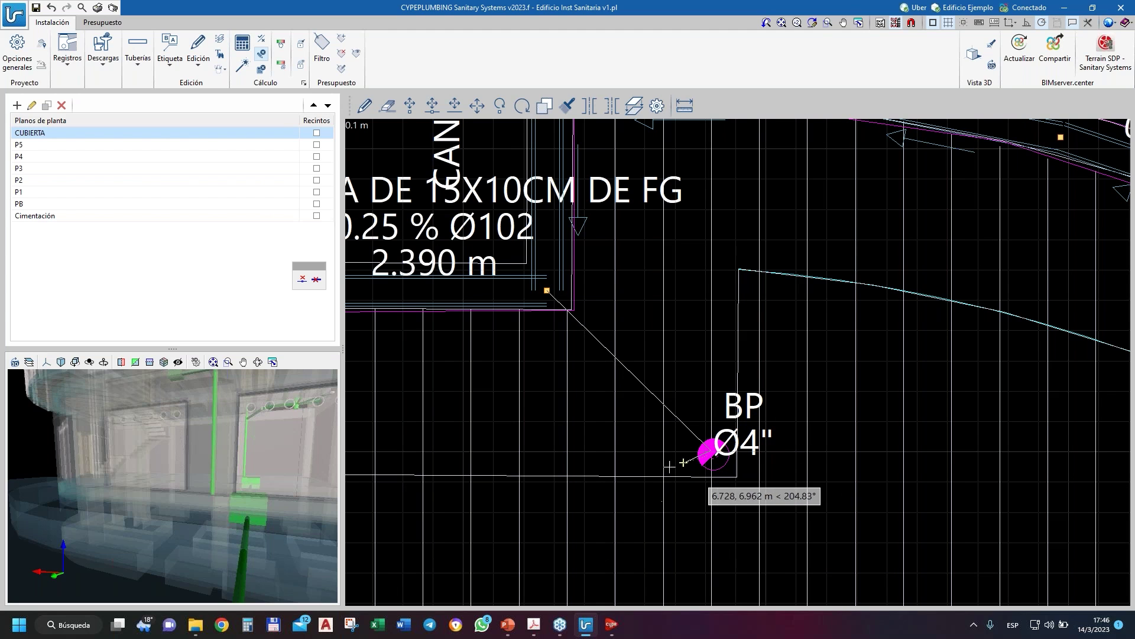
{"action": "left_click", "coordinate": [697, 447]}
{"action": "scroll", "coordinate": [741, 302], "scroll_direction": "down", "scroll_amount": 5}
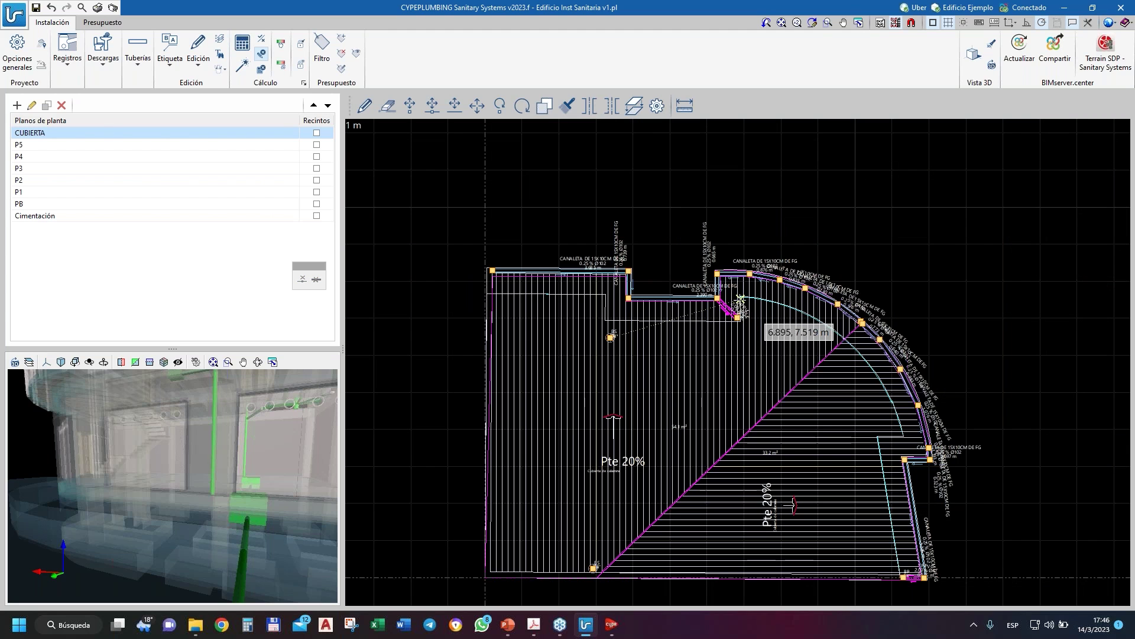
- Move the large drainage area's upper outer corner onto the end node of the gutter along the straight eave
{"action": "scroll", "coordinate": [727, 299], "scroll_direction": "up", "scroll_amount": 2}
{"action": "middle_click_drag", "start_coordinate": [550, 299], "coordinate": [637, 330]}
{"action": "scroll", "coordinate": [637, 330], "scroll_direction": "up", "scroll_amount": 5}
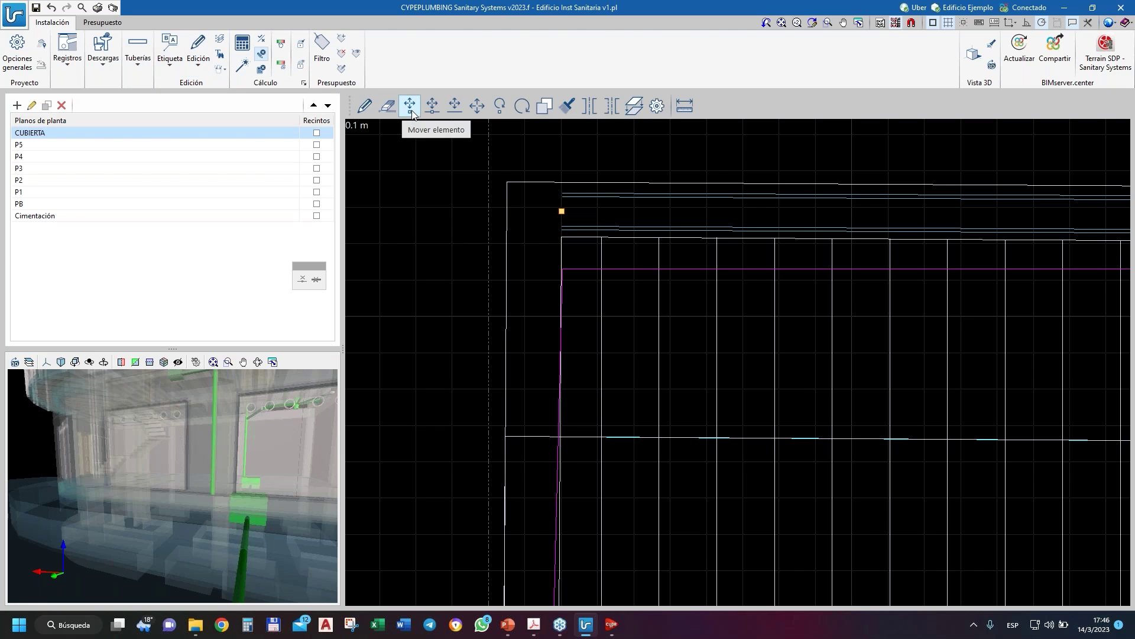
{"action": "left_click", "coordinate": [410, 107]}
{"action": "left_click", "coordinate": [562, 268]}
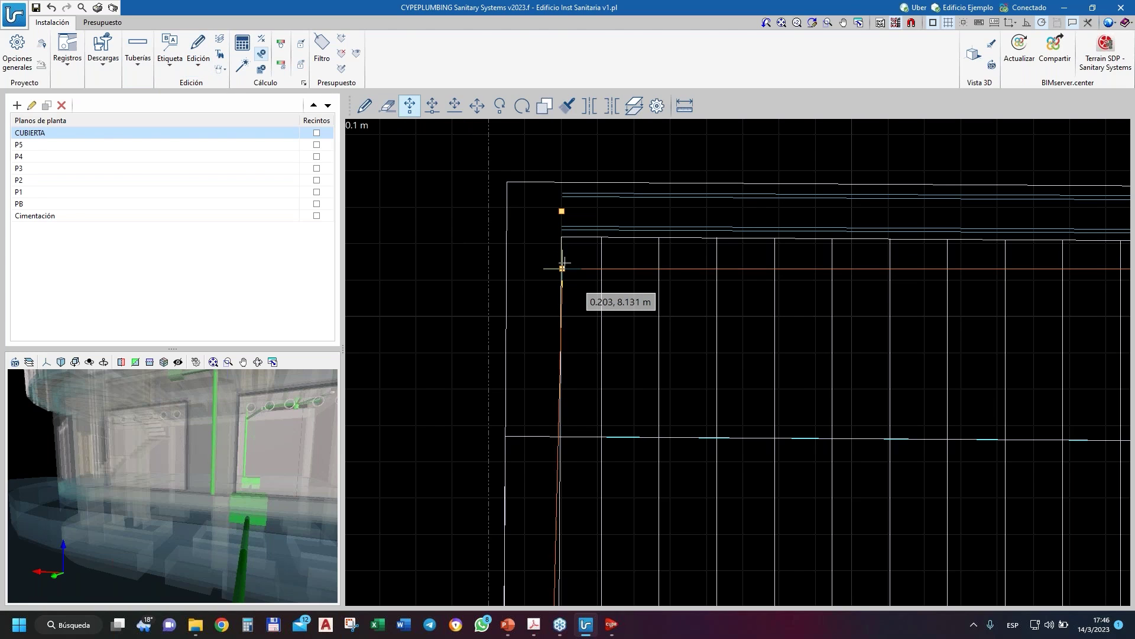
{"action": "left_click", "coordinate": [561, 228]}
{"action": "scroll", "coordinate": [436, 297], "scroll_direction": "down", "scroll_amount": 8}
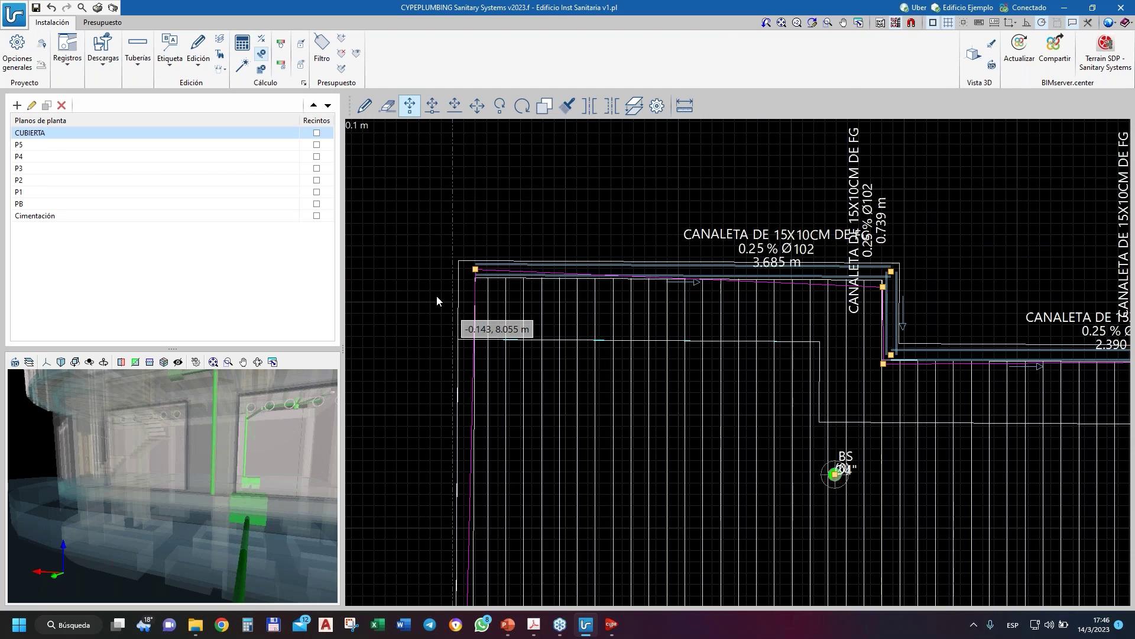
- Move the horizontally hatched drainage area's corner at the ridge's upper end onto the adjacent gutter node on the curved eave
{"action": "scroll", "coordinate": [828, 387], "scroll_direction": "up", "scroll_amount": 6}
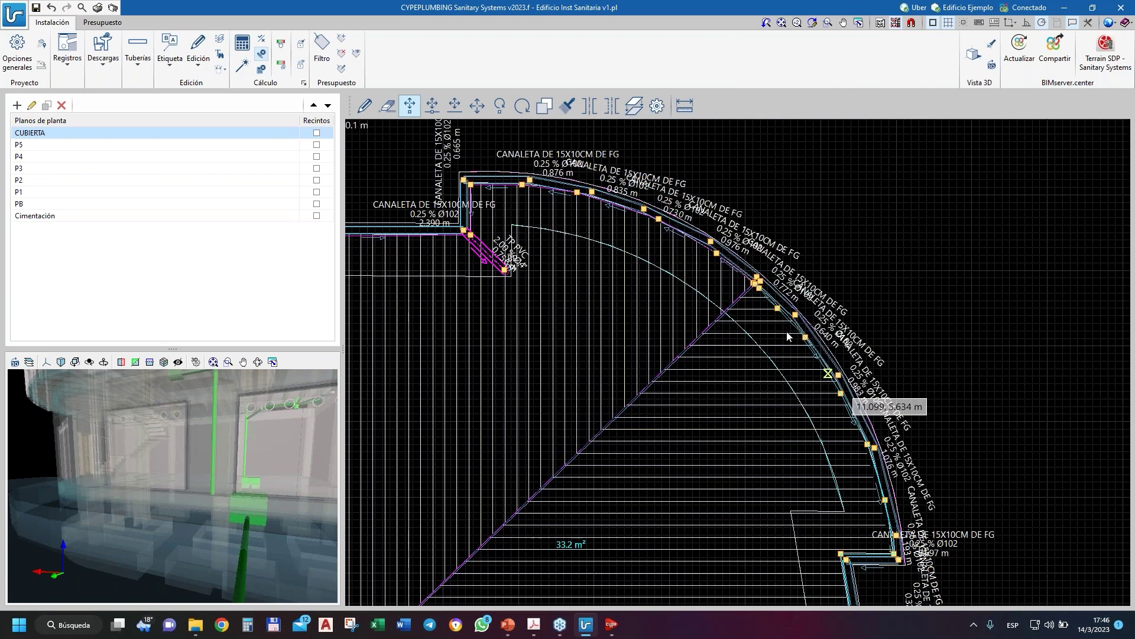
{"action": "scroll", "coordinate": [656, 240], "scroll_direction": "up", "scroll_amount": 5}
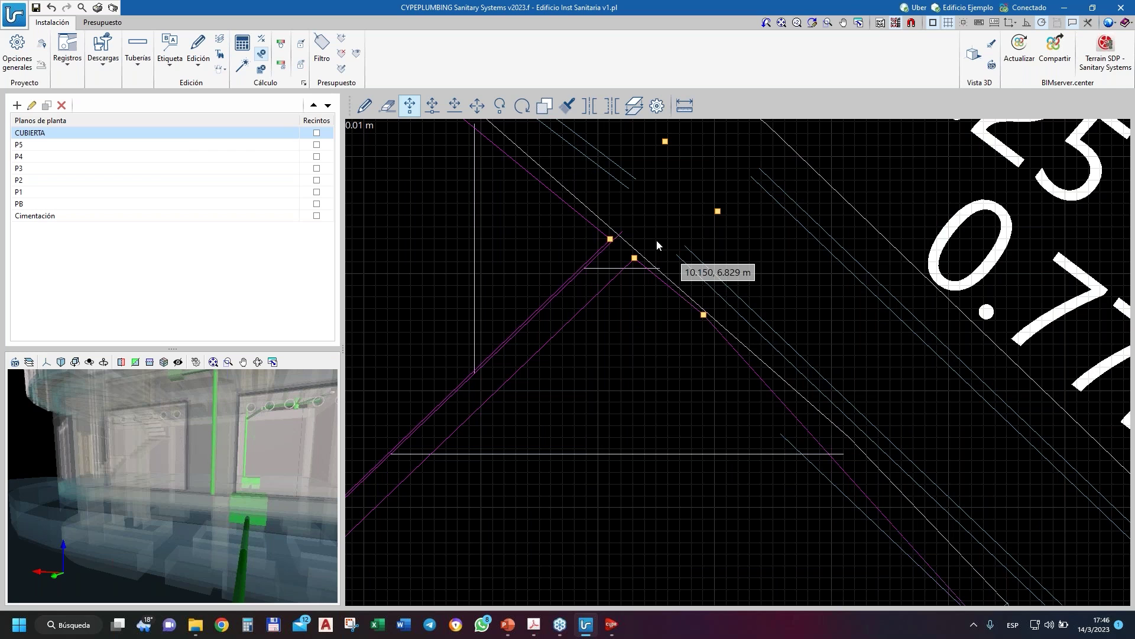
{"action": "left_click", "coordinate": [633, 258]}
{"action": "left_click", "coordinate": [718, 211]}
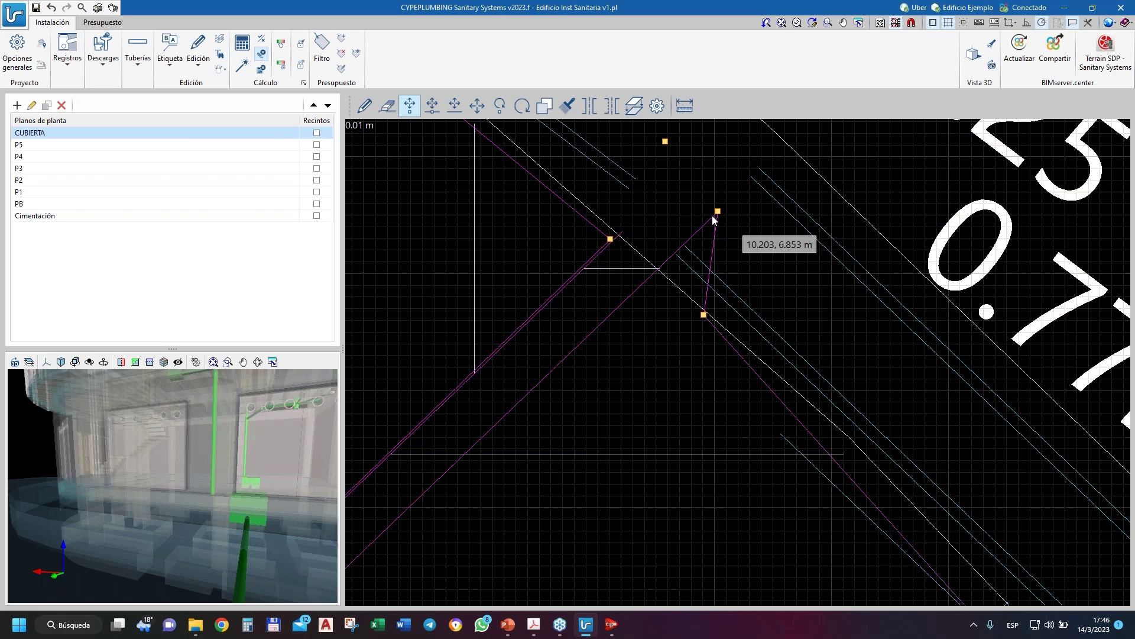
{"action": "left_click", "coordinate": [711, 320]}
{"action": "scroll", "coordinate": [804, 296], "scroll_direction": "down", "scroll_amount": 3}
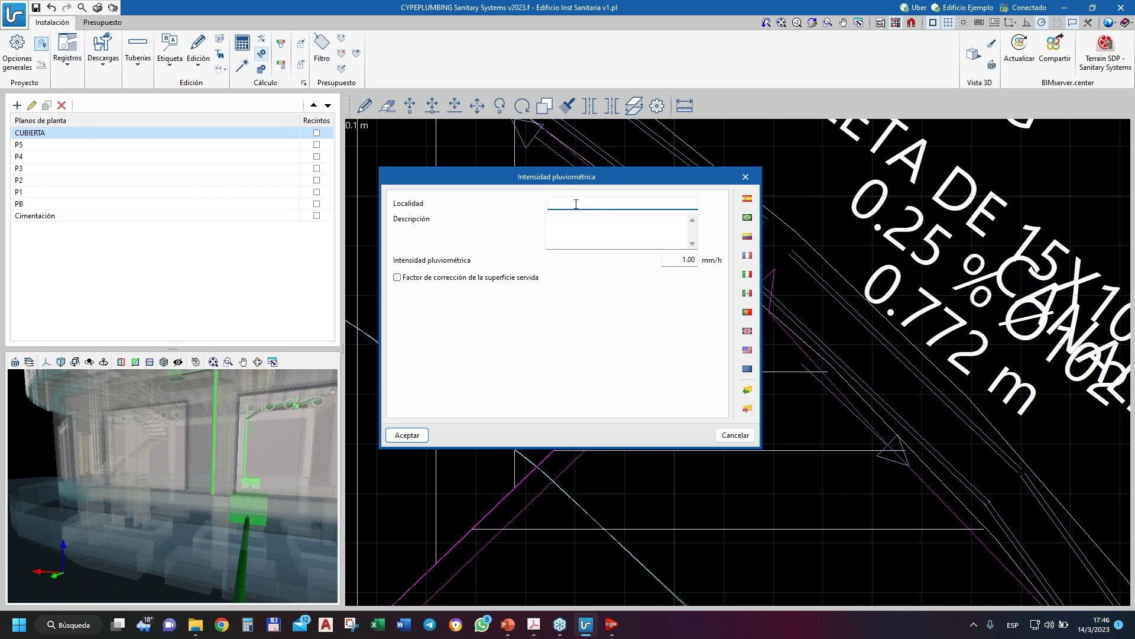
- Set the rainfall data to locality ORURO with a rainfall intensity of 50 mm/h and accept it
{"action": "type", "text": "ORURO"}
{"action": "left_click", "coordinate": [680, 259]}
{"action": "type", "text": "50"}
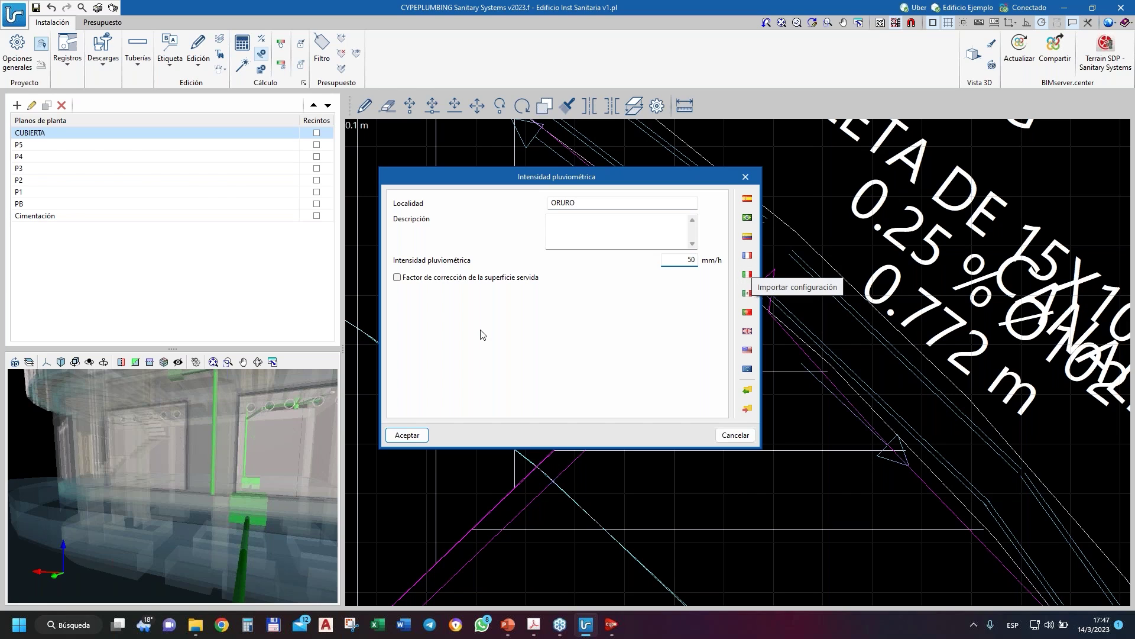
{"action": "left_click", "coordinate": [408, 435]}
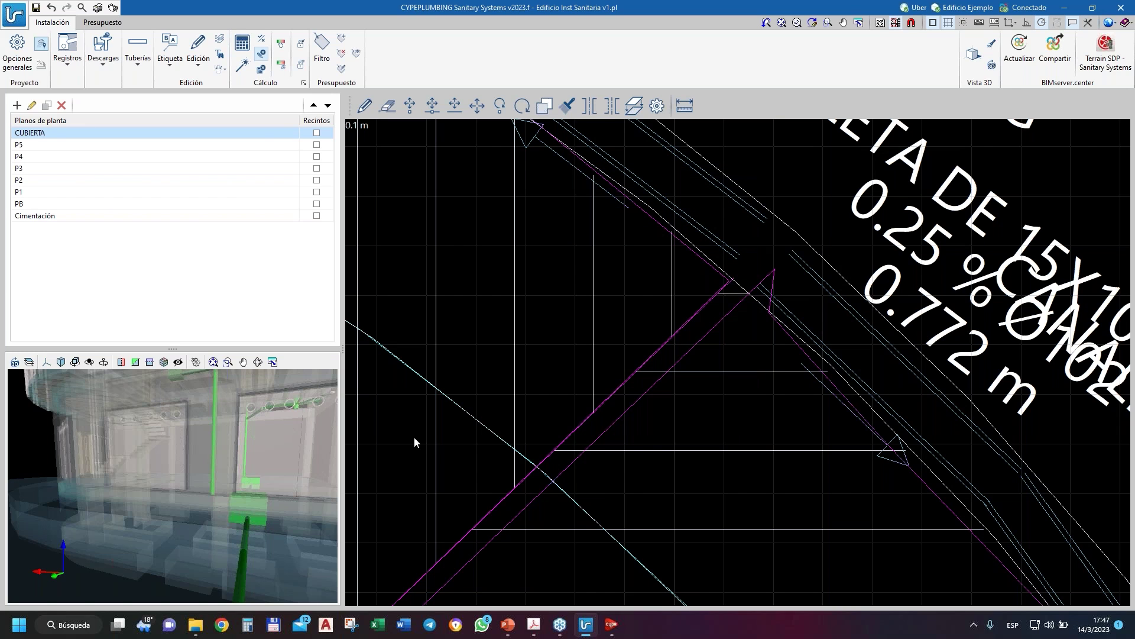
- Examine the roof drainage areas' projected surface and flow, and inspect the rainwater downpipes in the 3D model
{"action": "scroll", "coordinate": [415, 438], "scroll_direction": "down", "scroll_amount": 5}
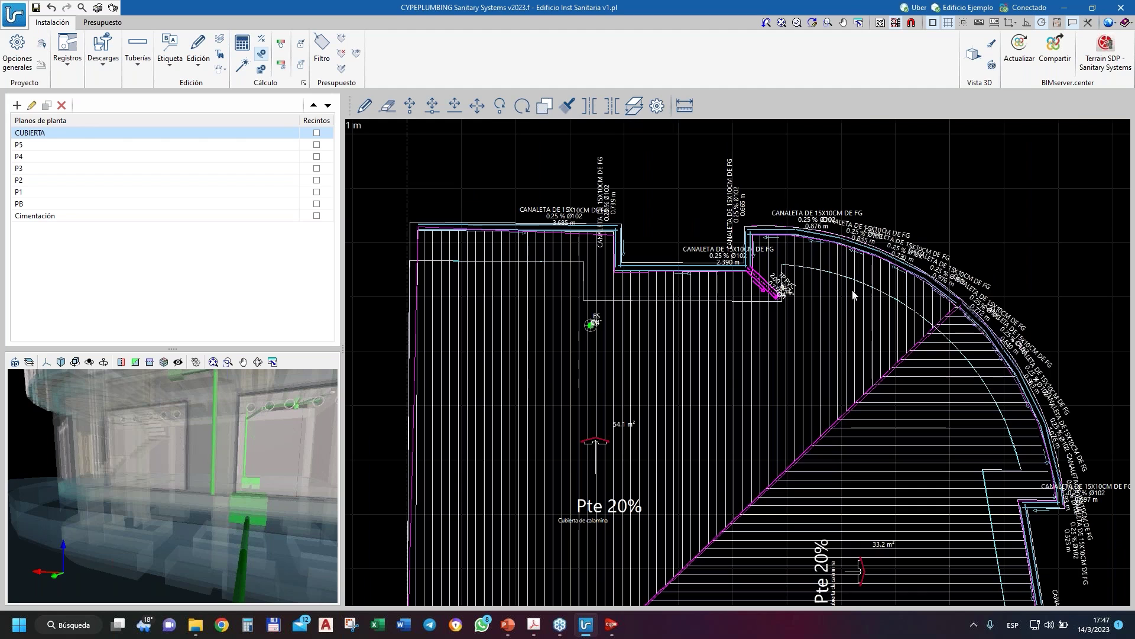
{"action": "mouse_move", "coordinate": [961, 302]}
{"action": "scroll", "coordinate": [961, 302], "scroll_direction": "down", "scroll_amount": 5}
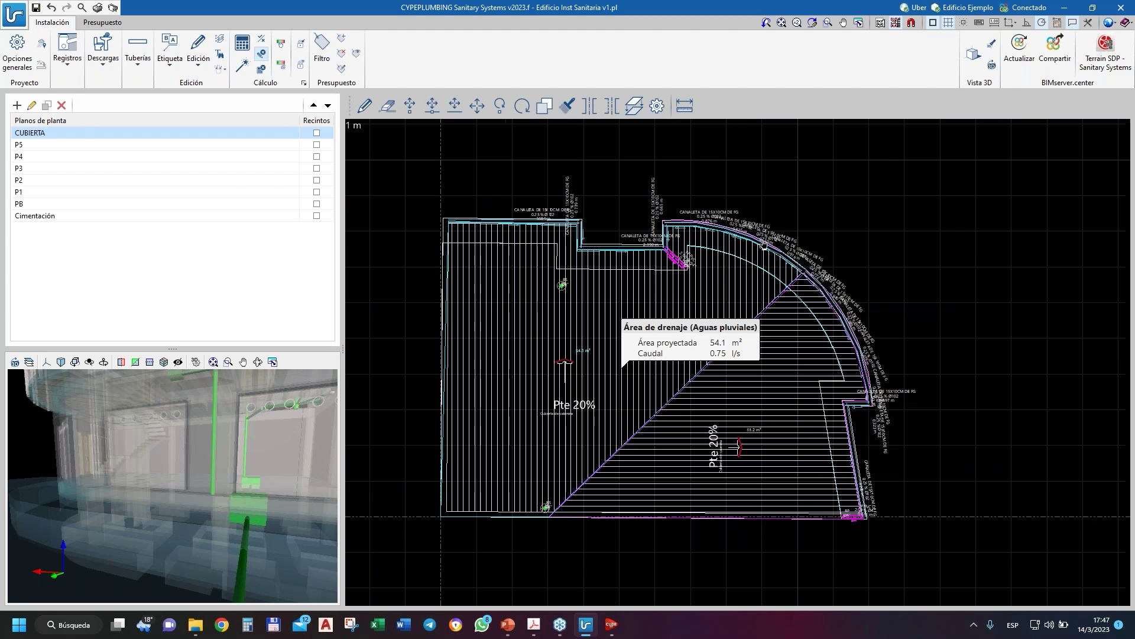
{"action": "scroll", "coordinate": [792, 408], "scroll_direction": "up", "scroll_amount": 3}
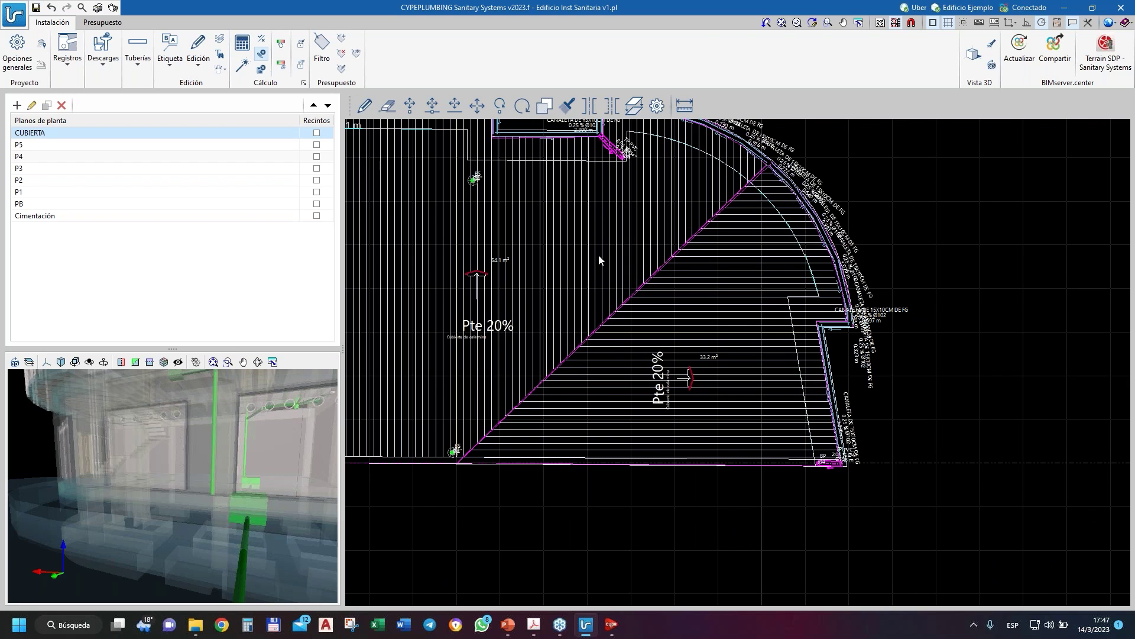
{"action": "scroll", "coordinate": [778, 333], "scroll_direction": "down", "scroll_amount": 1}
{"action": "scroll", "coordinate": [778, 333], "scroll_direction": "up", "scroll_amount": 2}
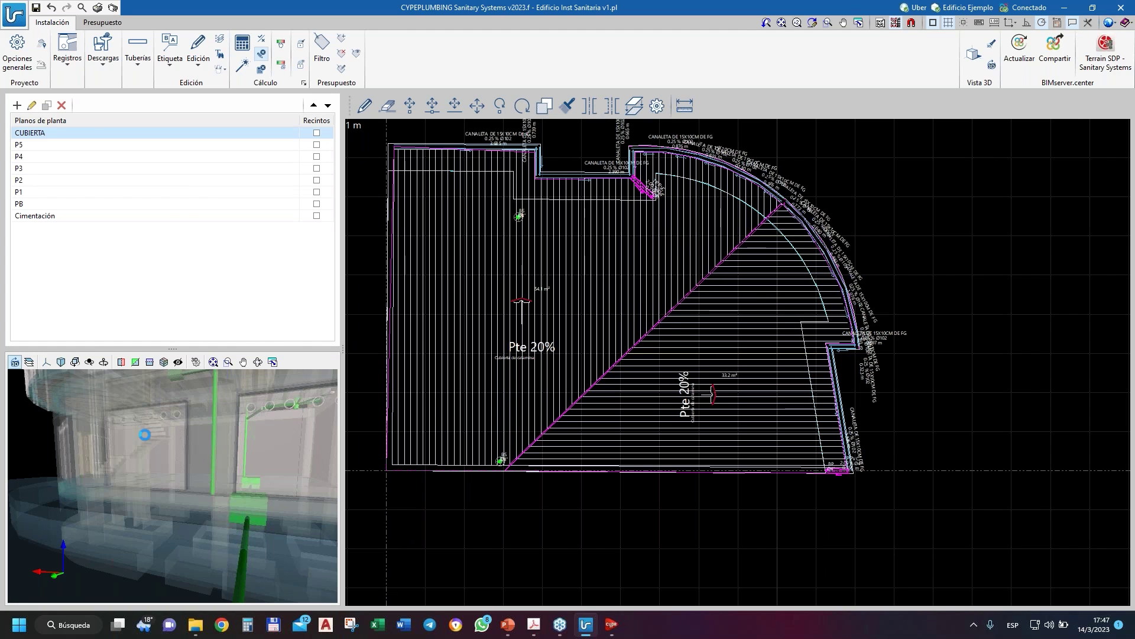
{"action": "scroll", "coordinate": [187, 491], "scroll_direction": "down", "scroll_amount": 5}
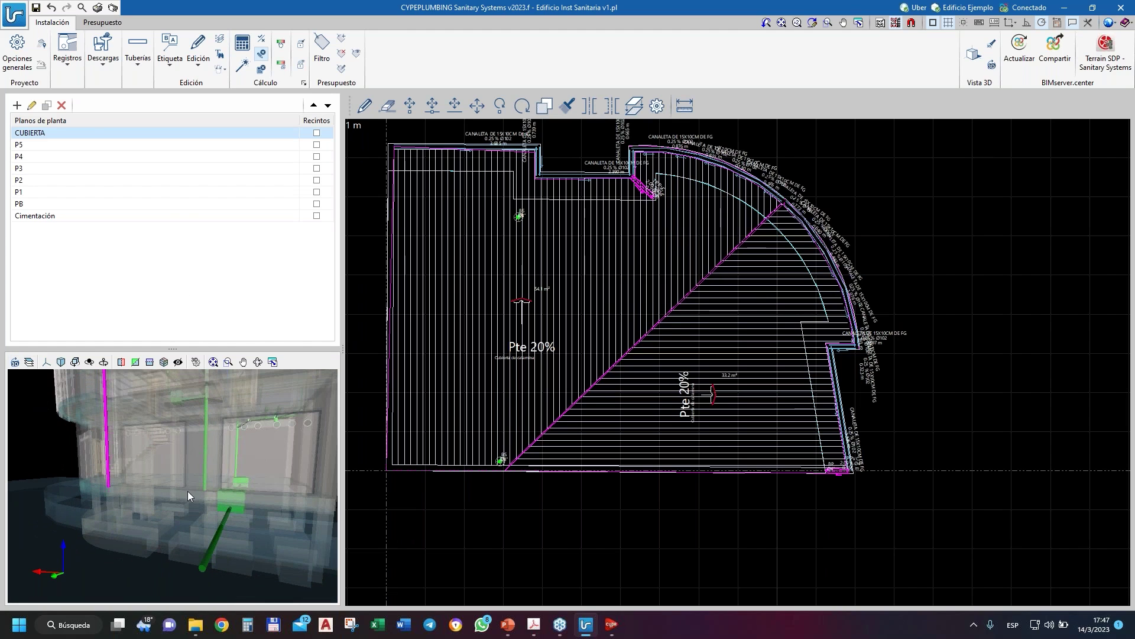
{"action": "middle_click_drag", "start_coordinate": [143, 497], "coordinate": [236, 558]}
{"action": "scroll", "coordinate": [236, 558], "scroll_direction": "up", "scroll_amount": 5}
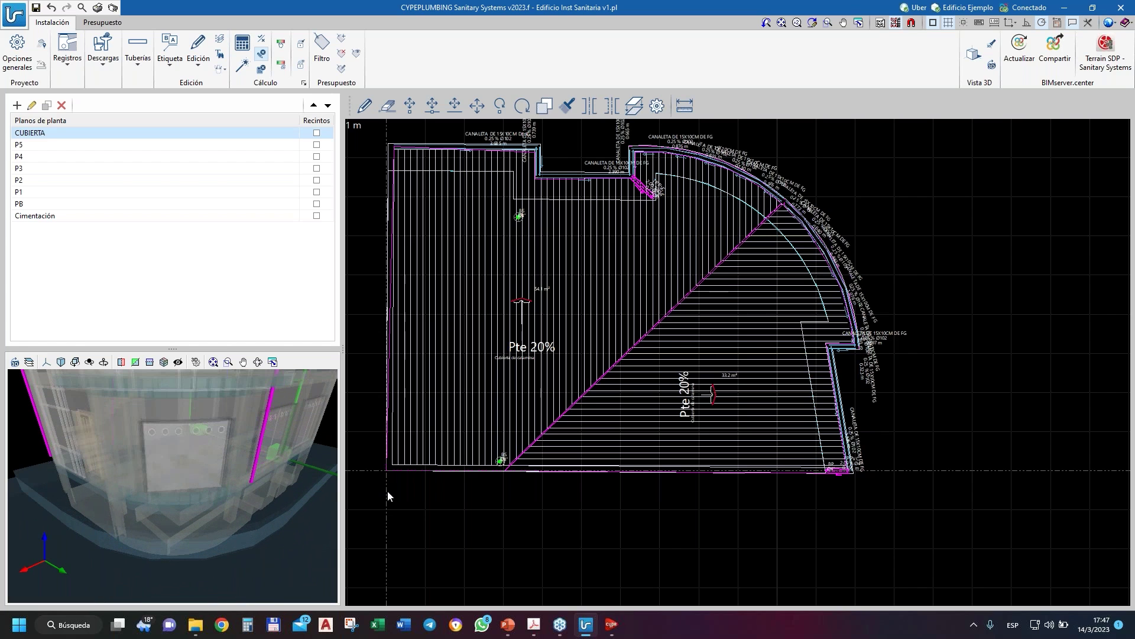
- Open the PB floor plan and locate the BP downpipe beside the column where the curved façade starts
{"action": "left_click", "coordinate": [36, 203]}
{"action": "scroll", "coordinate": [682, 172], "scroll_direction": "up", "scroll_amount": 5}
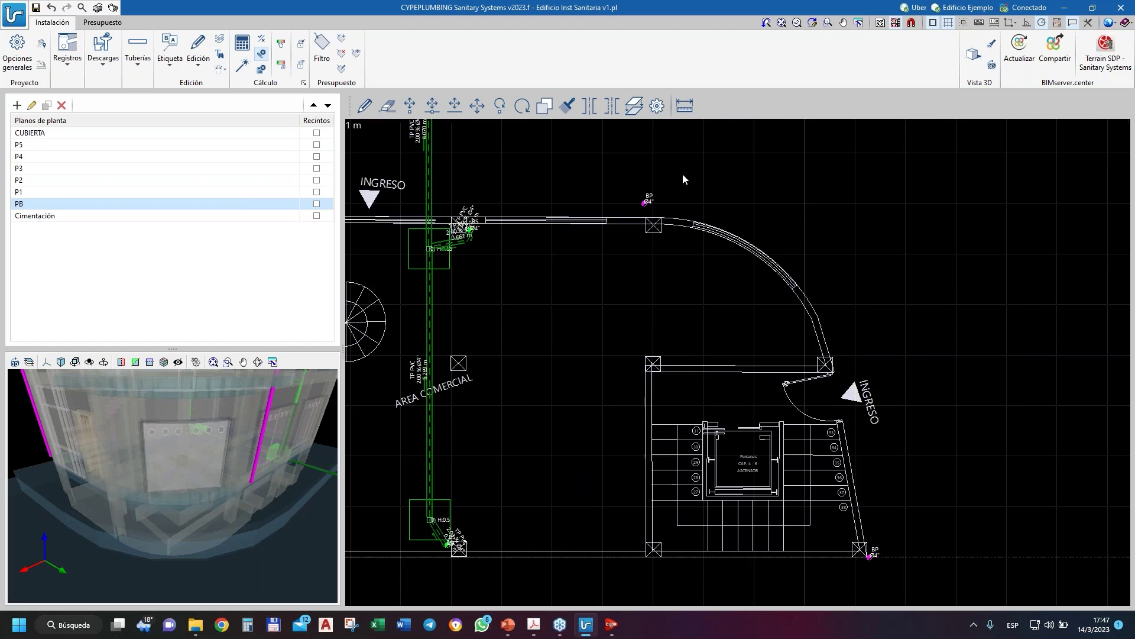
{"action": "scroll", "coordinate": [655, 236], "scroll_direction": "down", "scroll_amount": 4}
{"action": "scroll", "coordinate": [665, 225], "scroll_direction": "up", "scroll_amount": 4}
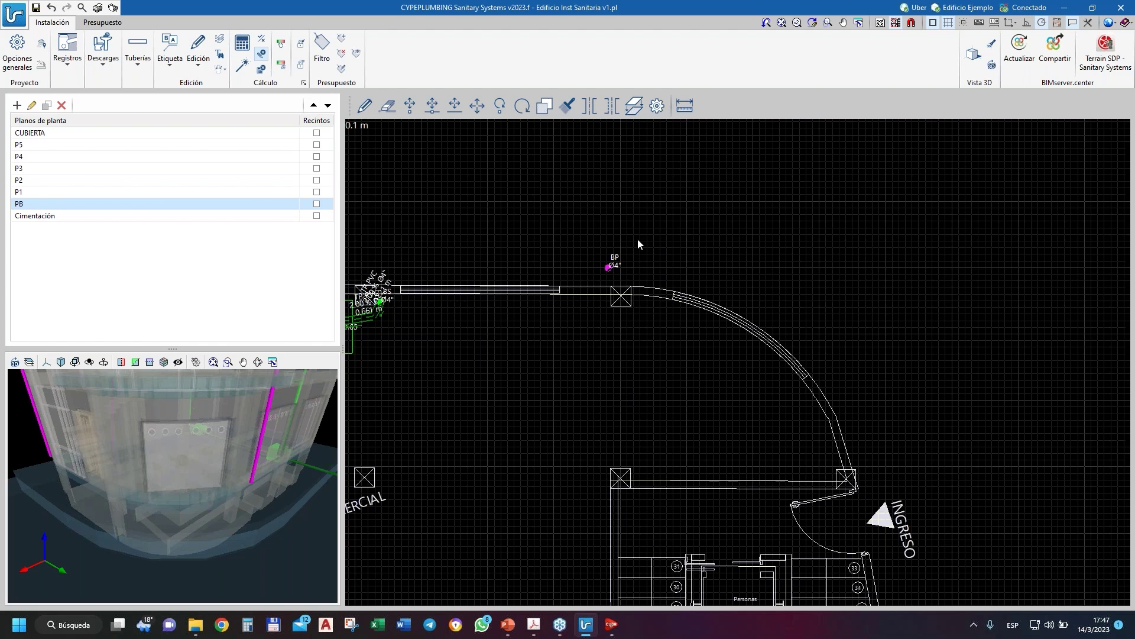
{"action": "scroll", "coordinate": [596, 307], "scroll_direction": "up", "scroll_amount": 2}
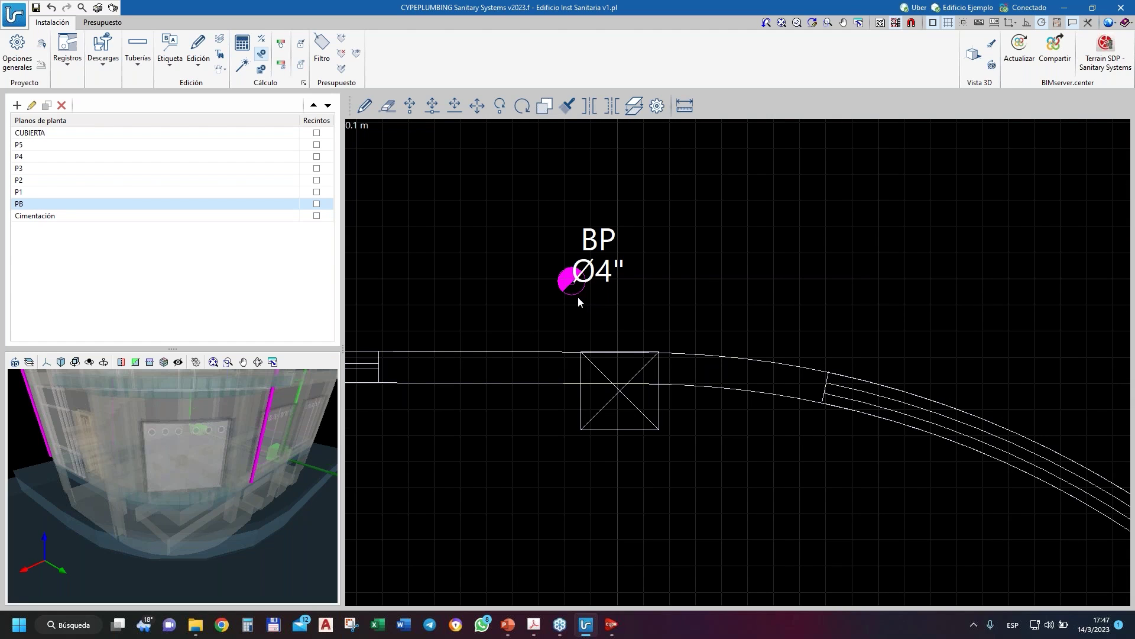
{"action": "left_click", "coordinate": [137, 52]}
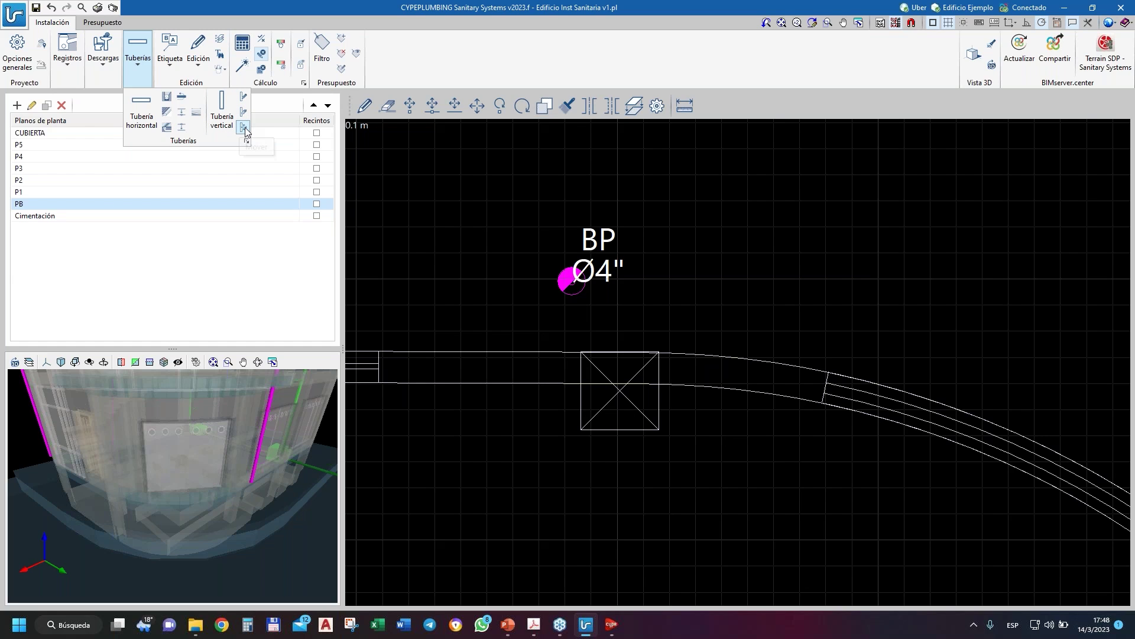
{"action": "left_click", "coordinate": [245, 127]}
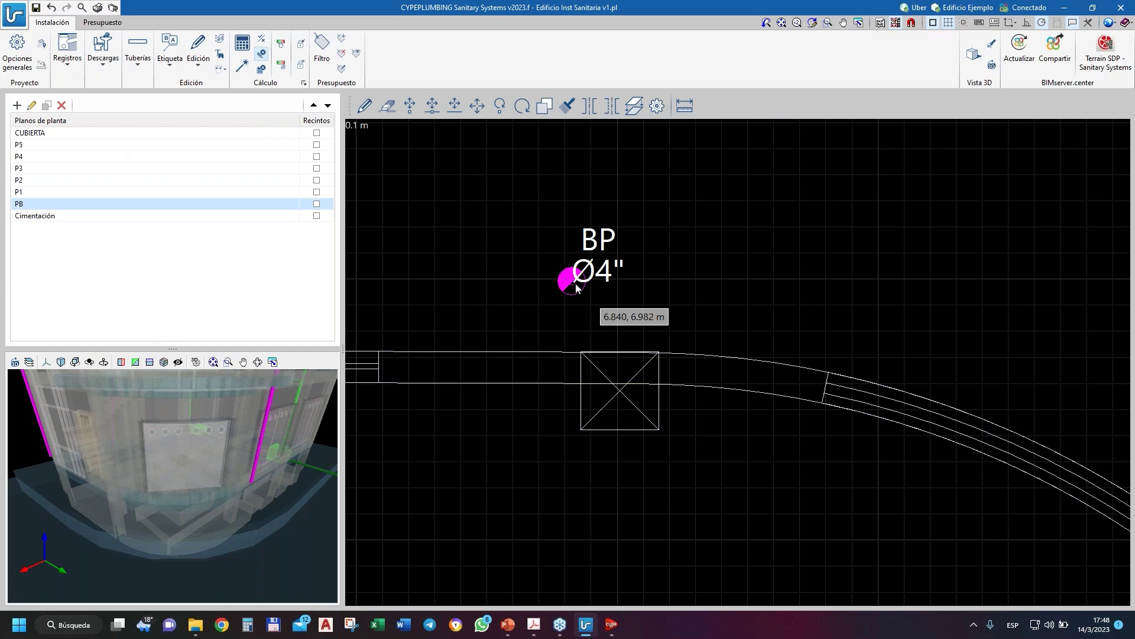
{"action": "scroll", "coordinate": [576, 283], "scroll_direction": "up", "scroll_amount": 2}
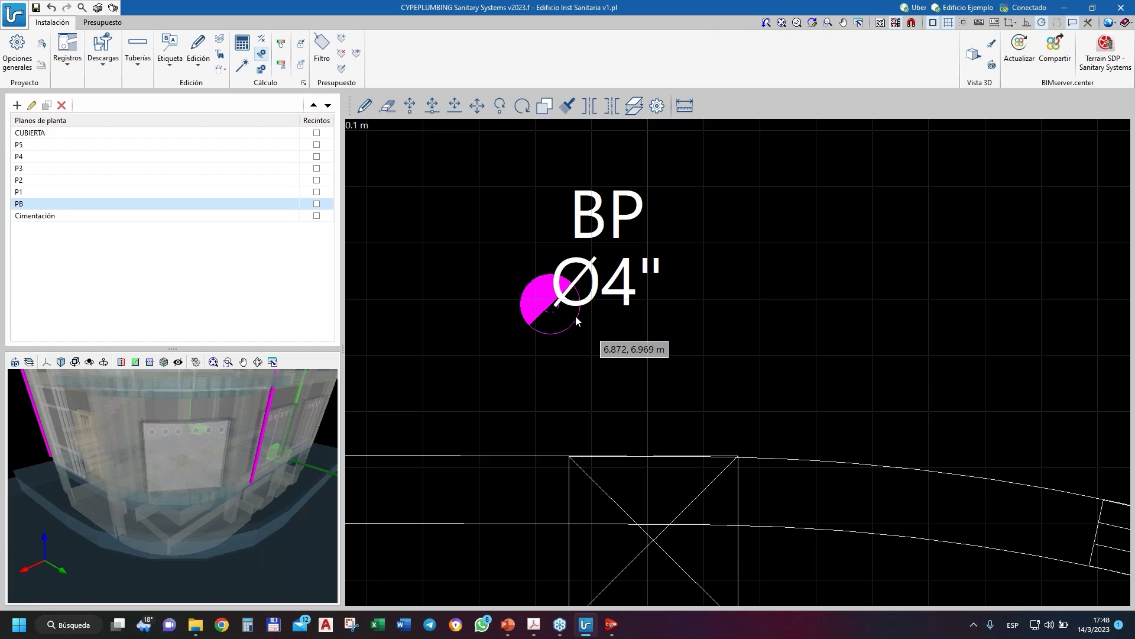
{"action": "scroll", "coordinate": [576, 320], "scroll_direction": "down", "scroll_amount": 1}
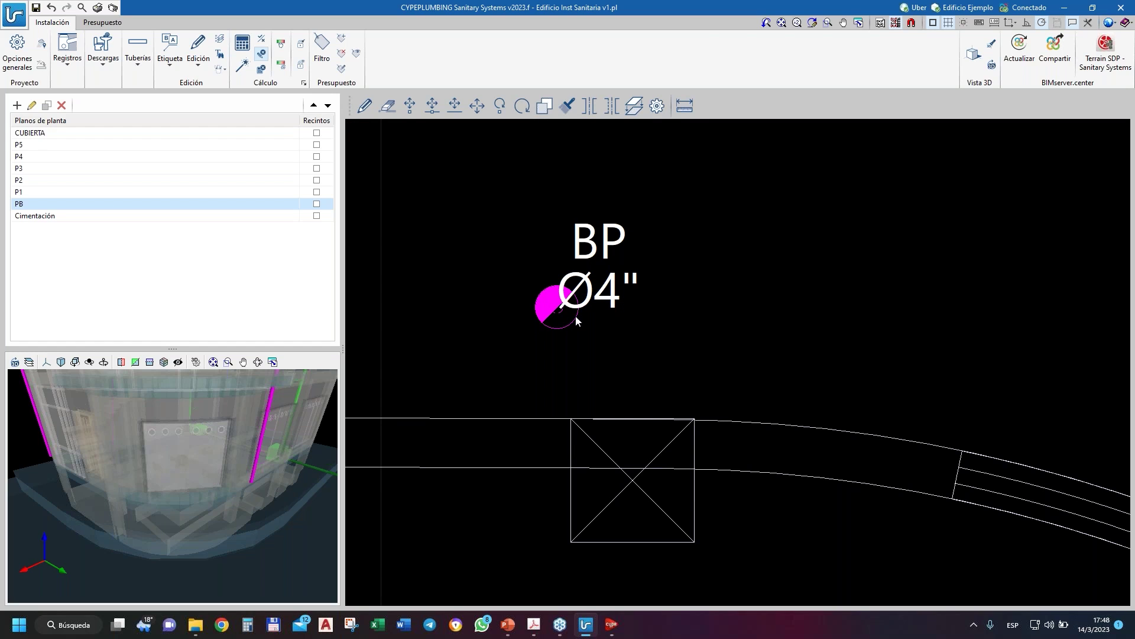
{"action": "scroll", "coordinate": [576, 315], "scroll_direction": "down", "scroll_amount": 1}
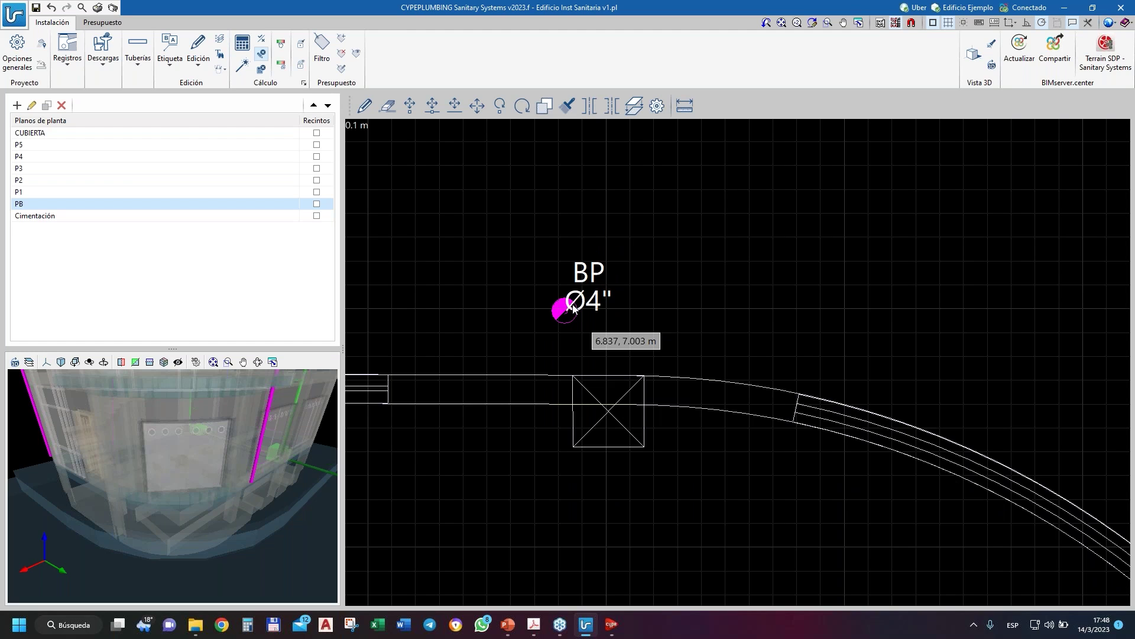
{"action": "scroll", "coordinate": [573, 308], "scroll_direction": "down", "scroll_amount": 3}
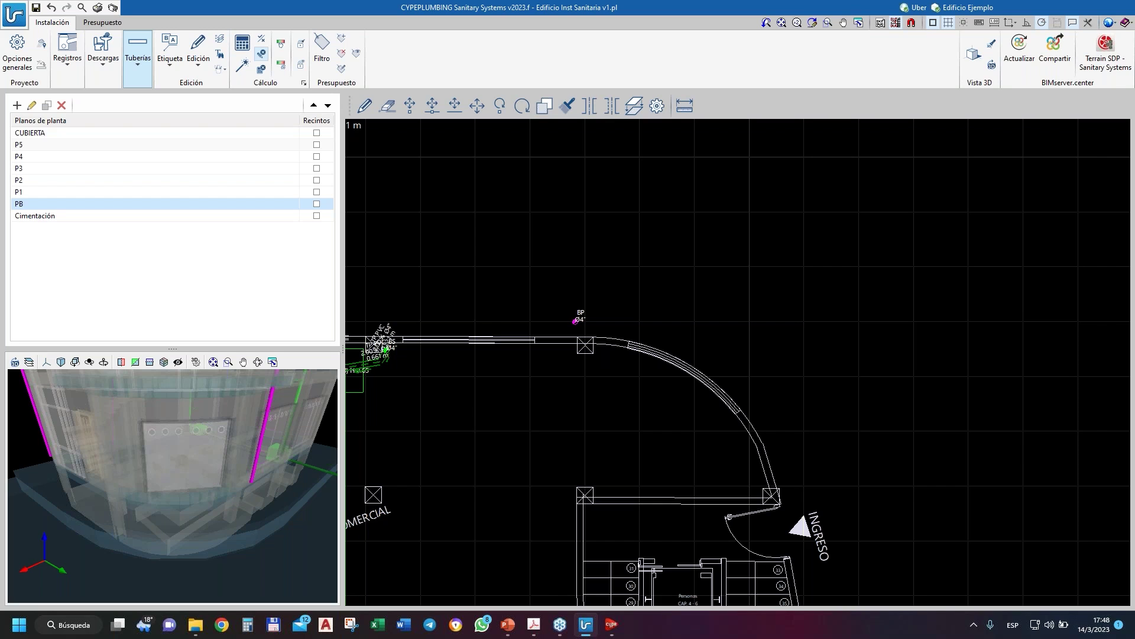
- Draw a horizontal TP PVC rainwater pipe about 0.26 m long outward from the BP downpipe at the stairwell's outer corner
{"action": "scroll", "coordinate": [575, 321], "scroll_direction": "up", "scroll_amount": 10}
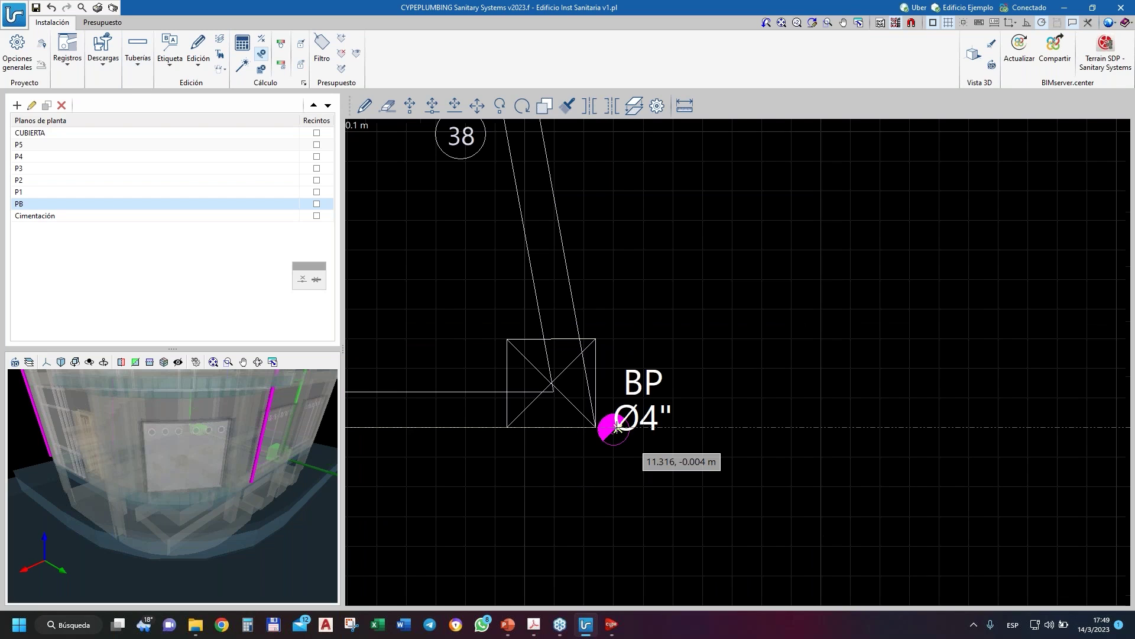
{"action": "left_click", "coordinate": [618, 427]}
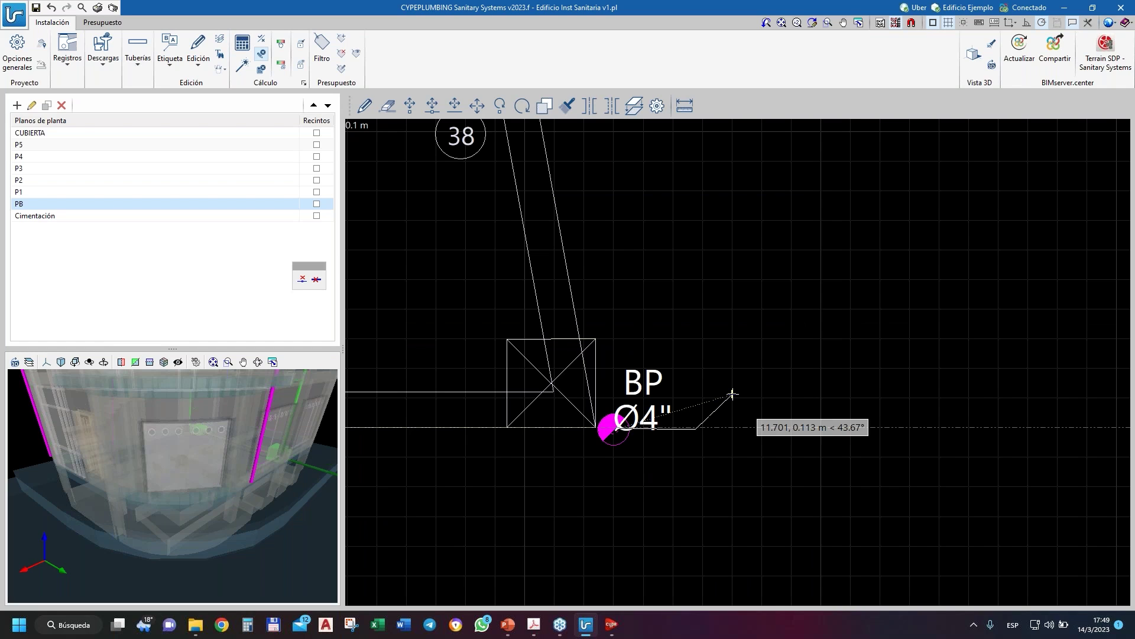
{"action": "left_click", "coordinate": [733, 394]}
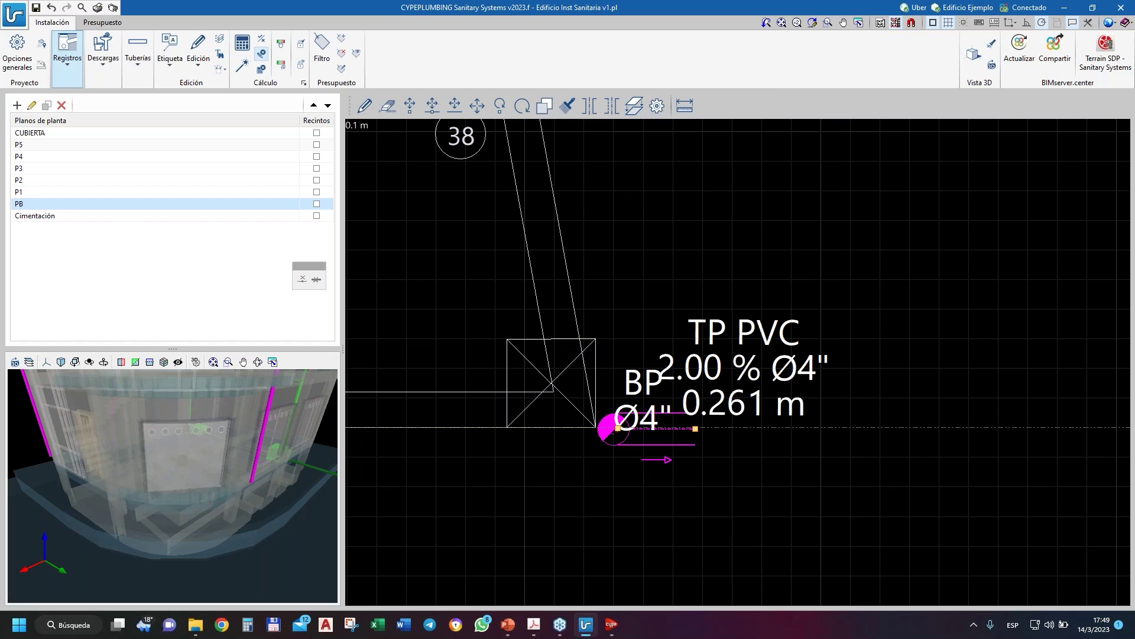
- Define a rainwater connection point (Punto de acometida, Aguas pluviales) with level 0 m and the locked reference HACIA LA CALLE
{"action": "left_click", "coordinate": [67, 57]}
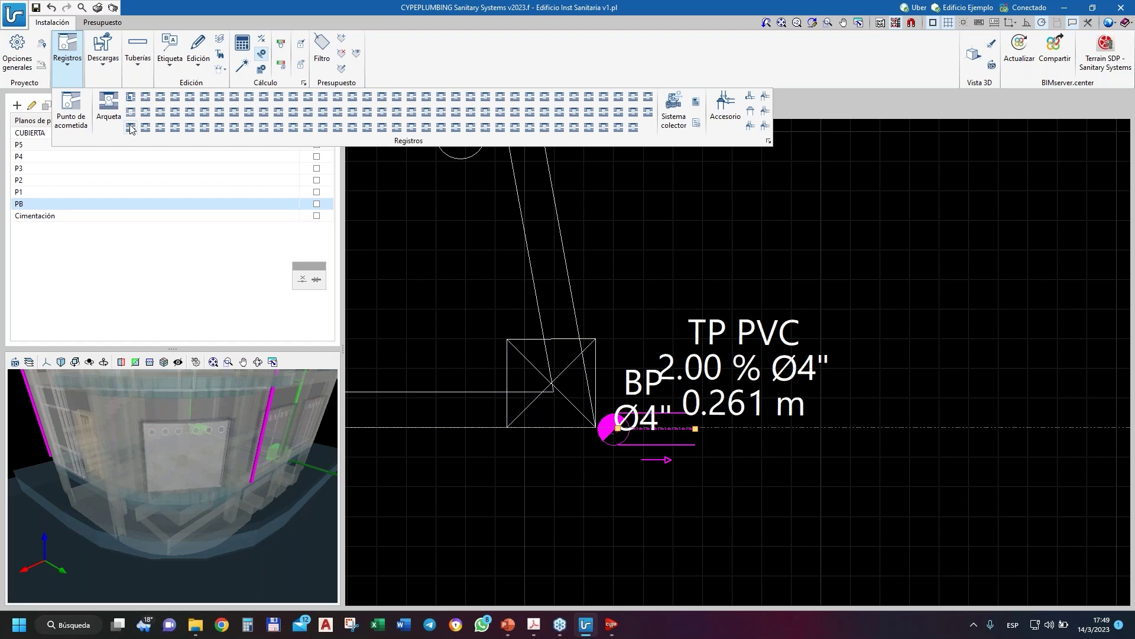
{"action": "left_click", "coordinate": [86, 116]}
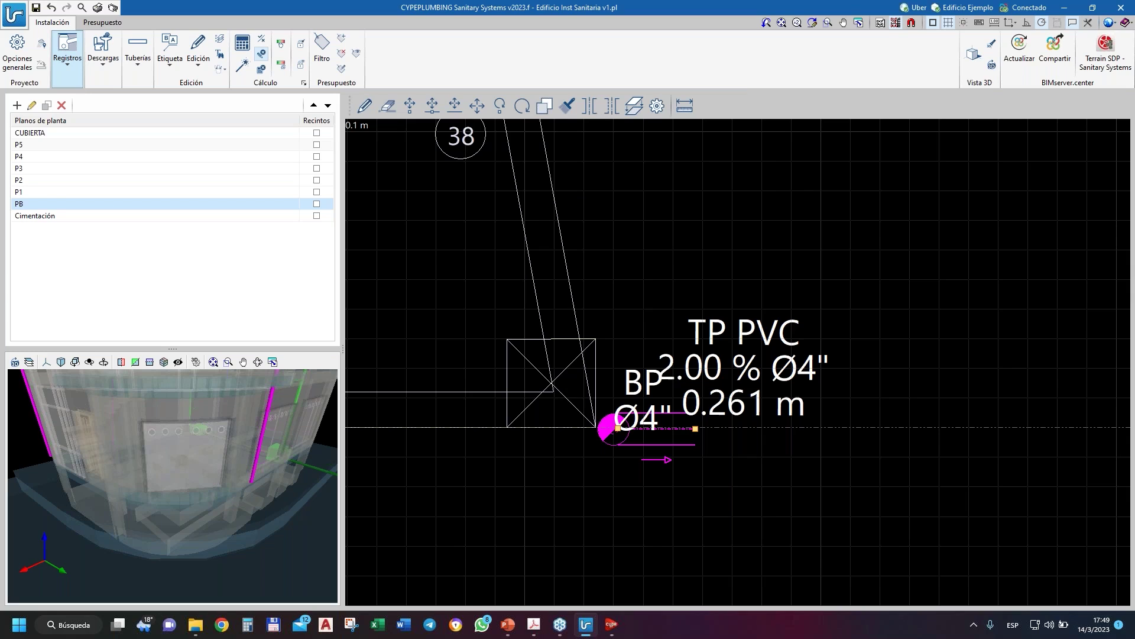
{"action": "left_click", "coordinate": [618, 428]}
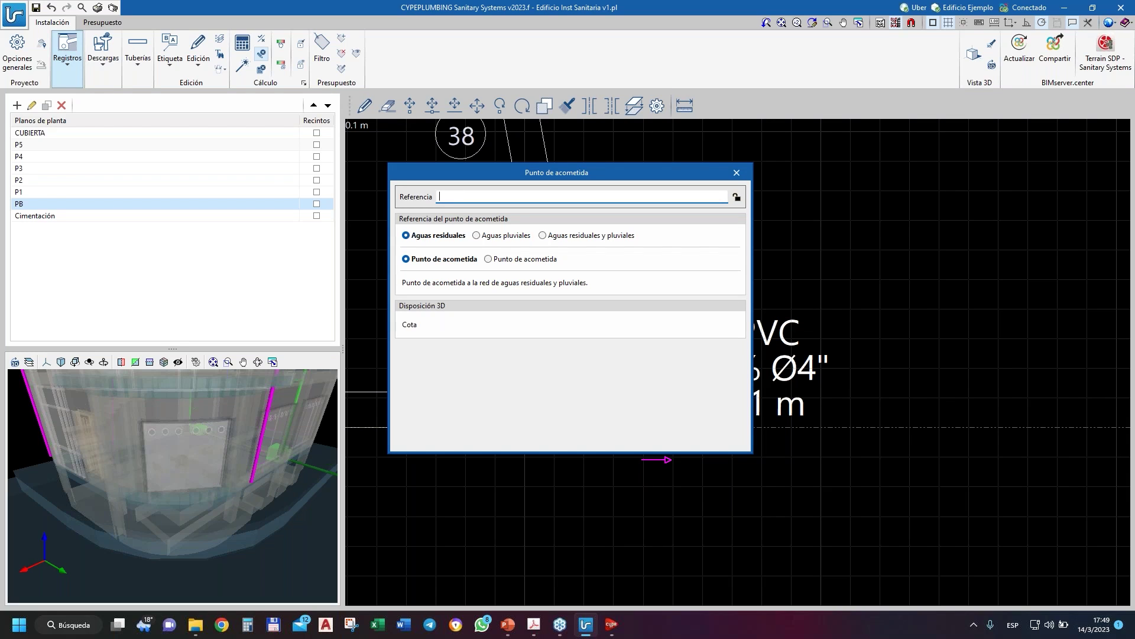
{"action": "type", "text": "0"}
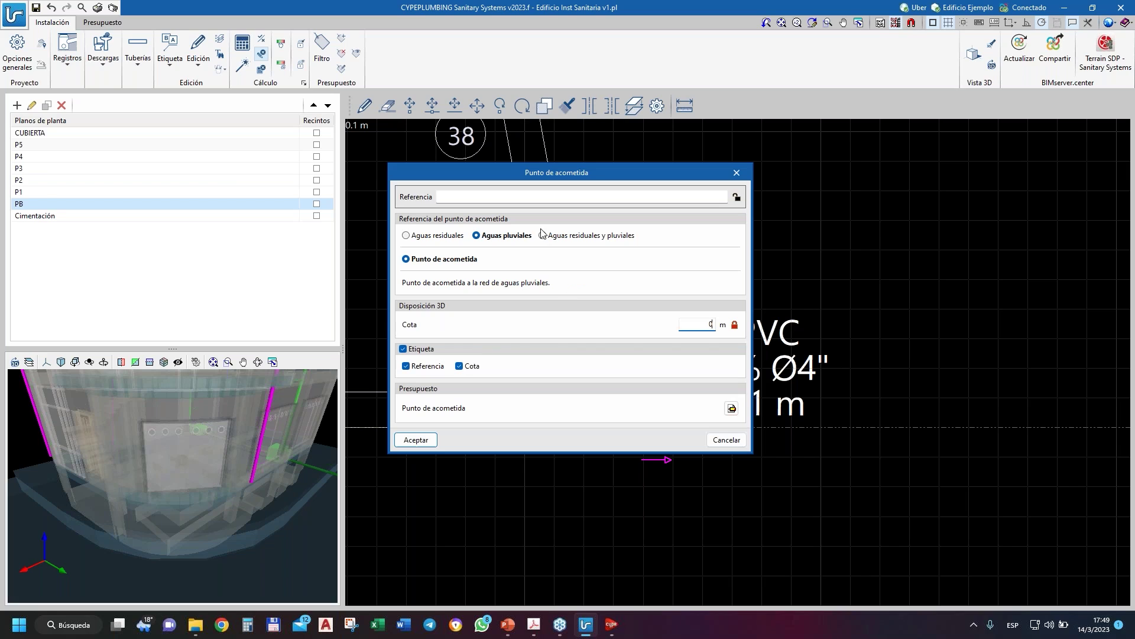
{"action": "left_click", "coordinate": [479, 196]}
{"action": "type", "text": "HACIA "}
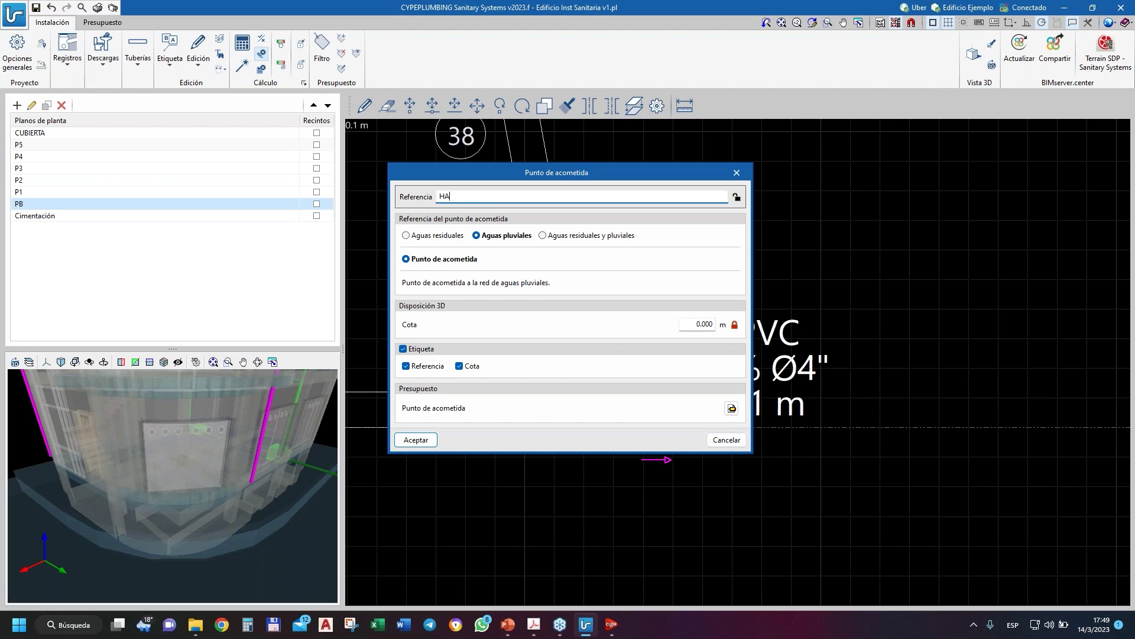
{"action": "type", "text": "LA CALLE"}
{"action": "left_click", "coordinate": [737, 198]}
{"action": "key", "text": "Return"}
- Place the HACIA LA CALLE connection points at the outer ends of the short horizontal pipes leaving both BP downpipes
{"action": "scroll", "coordinate": [697, 404], "scroll_direction": "up", "scroll_amount": 5}
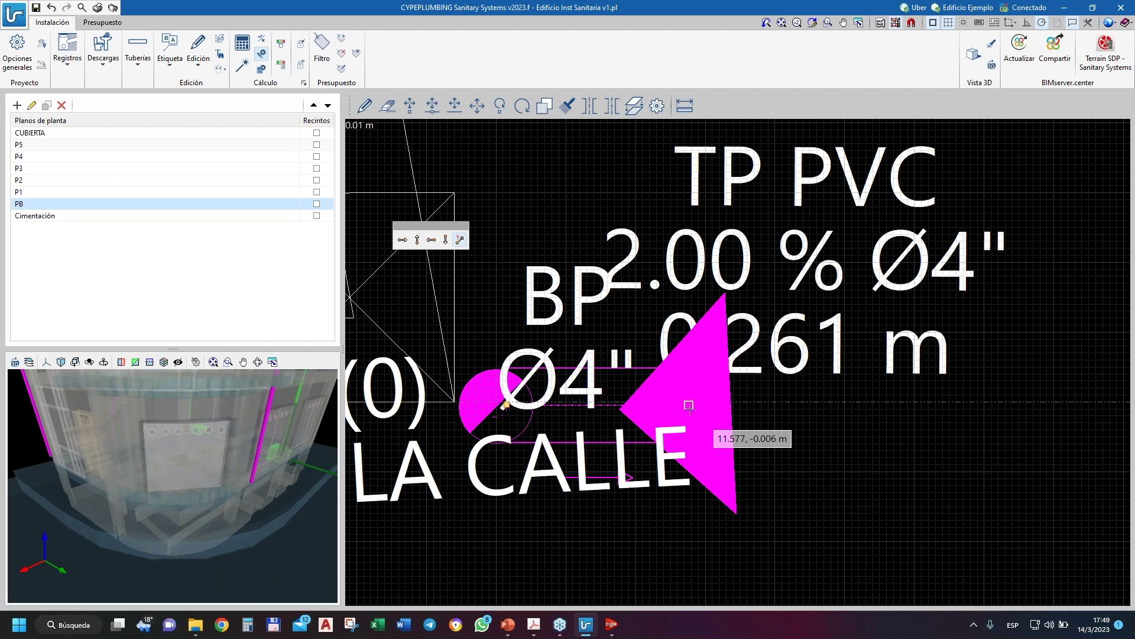
{"action": "left_click", "coordinate": [689, 406]}
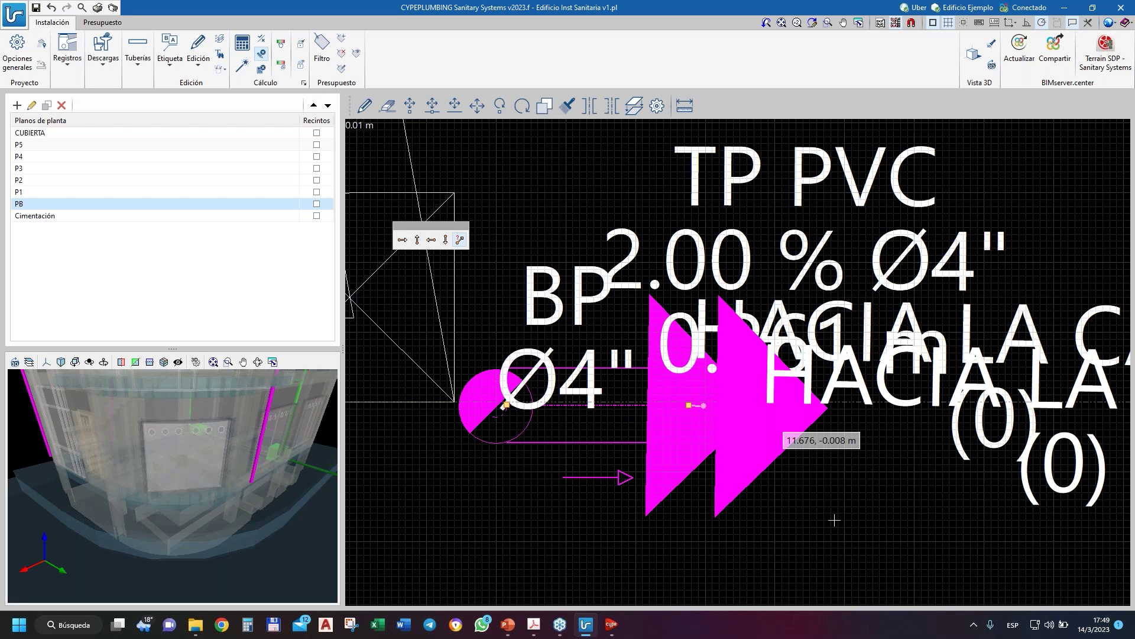
{"action": "scroll", "coordinate": [504, 300], "scroll_direction": "down", "scroll_amount": 5}
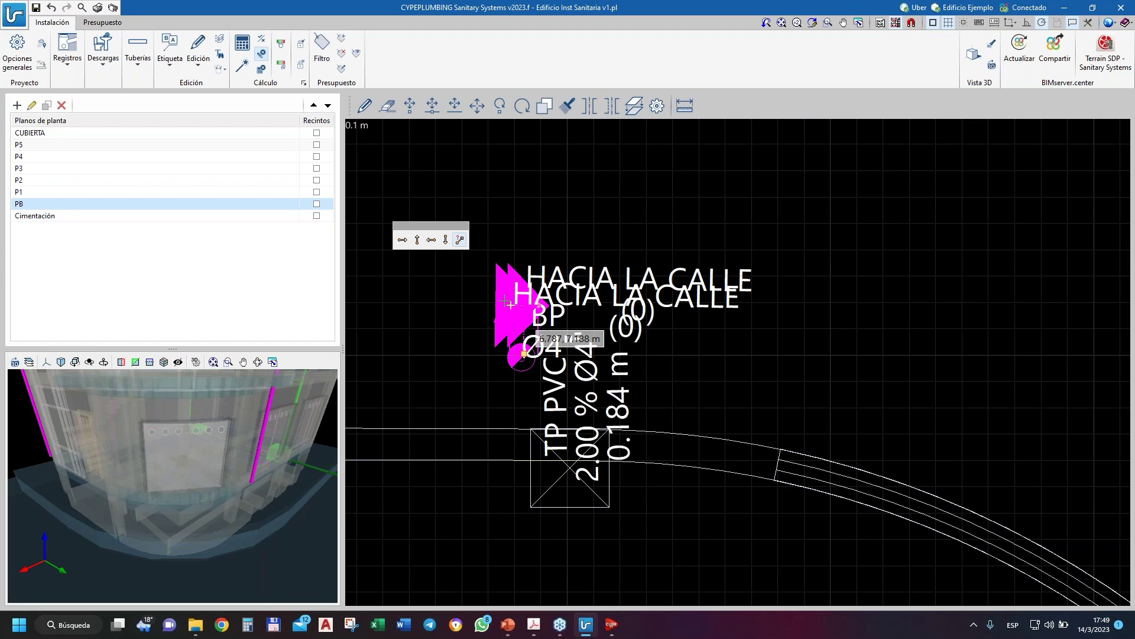
- Orient the HACIA LA CALLE connection point at the curved façade's BP downpipe outward, in line with its short horizontal pipe
{"action": "scroll", "coordinate": [510, 305], "scroll_direction": "up", "scroll_amount": 3}
{"action": "scroll", "coordinate": [616, 311], "scroll_direction": "down", "scroll_amount": 2}
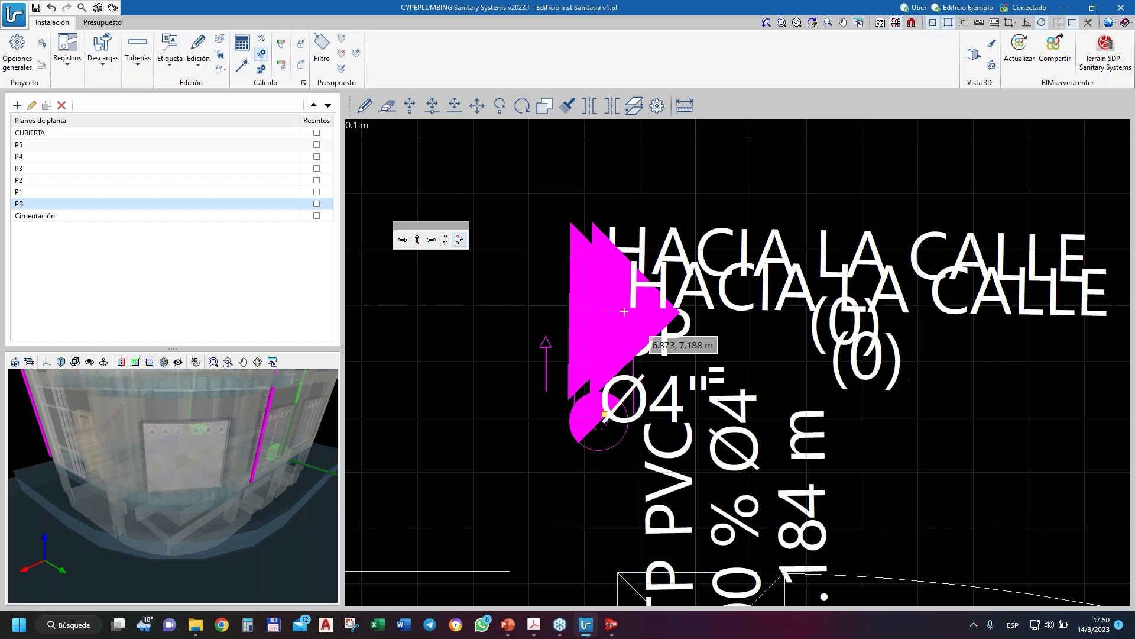
{"action": "left_click", "coordinate": [617, 312]}
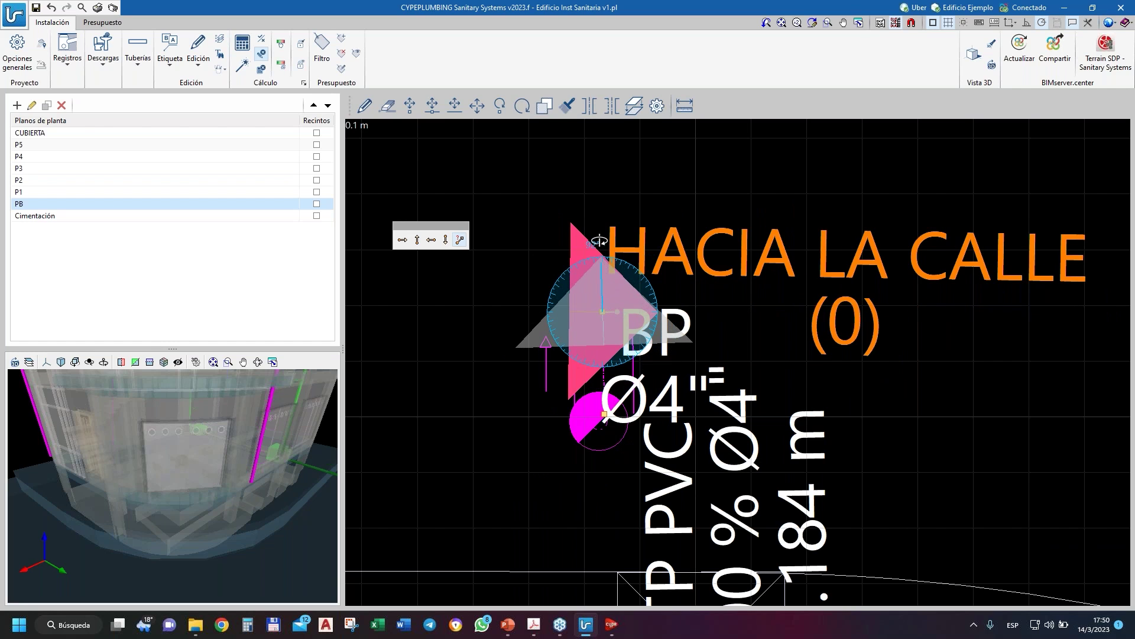
{"action": "scroll", "coordinate": [677, 250], "scroll_direction": "down", "scroll_amount": 3}
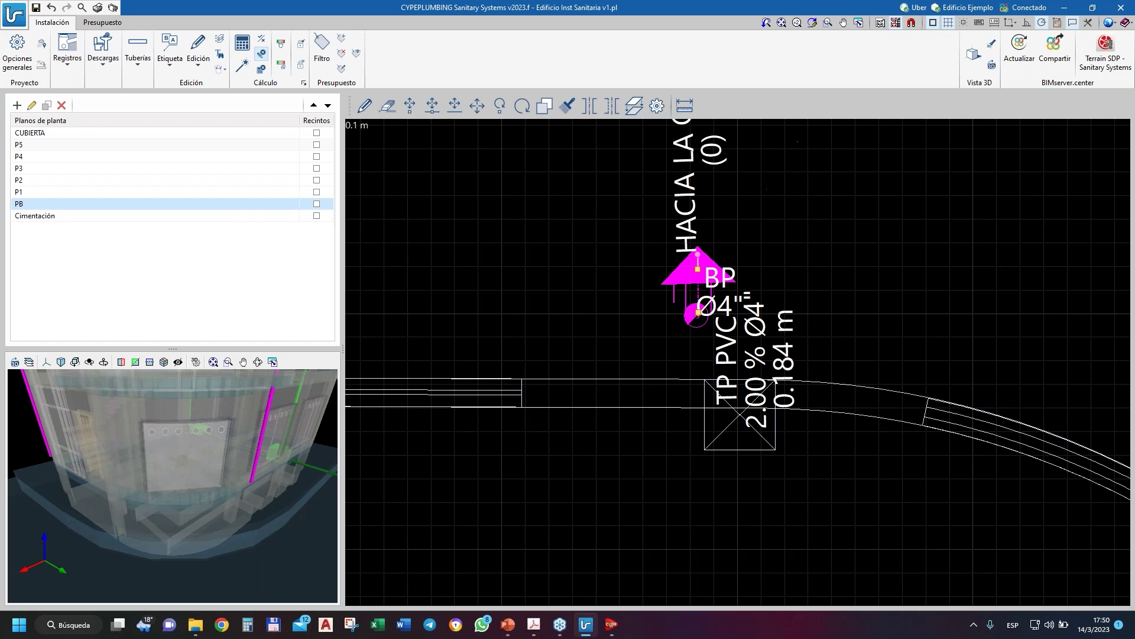
- Inspect the whole building in 3D, following both rainwater downpipes from the roof to their street discharges
{"action": "left_click", "coordinate": [973, 57]}
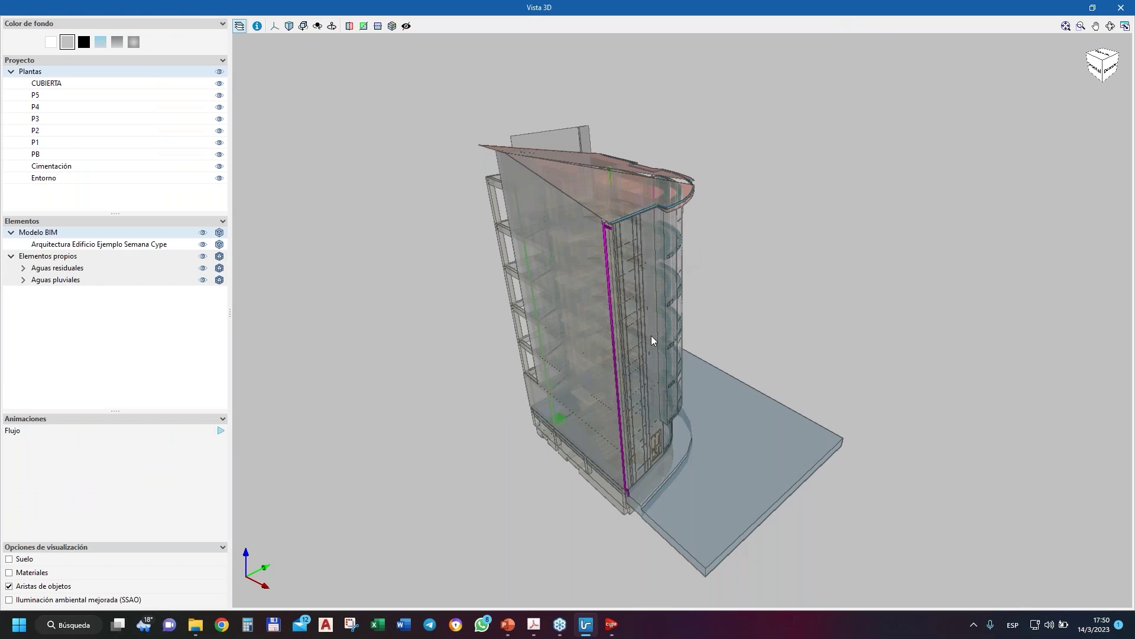
{"action": "middle_click_drag", "start_coordinate": [652, 336], "coordinate": [745, 366]}
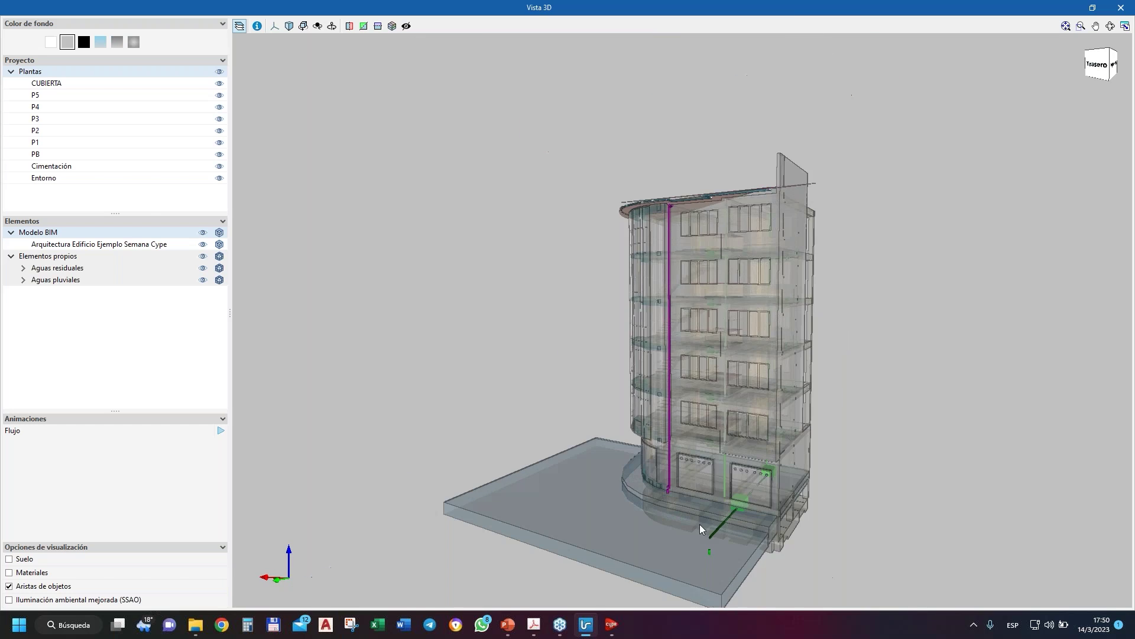
{"action": "scroll", "coordinate": [698, 522], "scroll_direction": "up", "scroll_amount": 4}
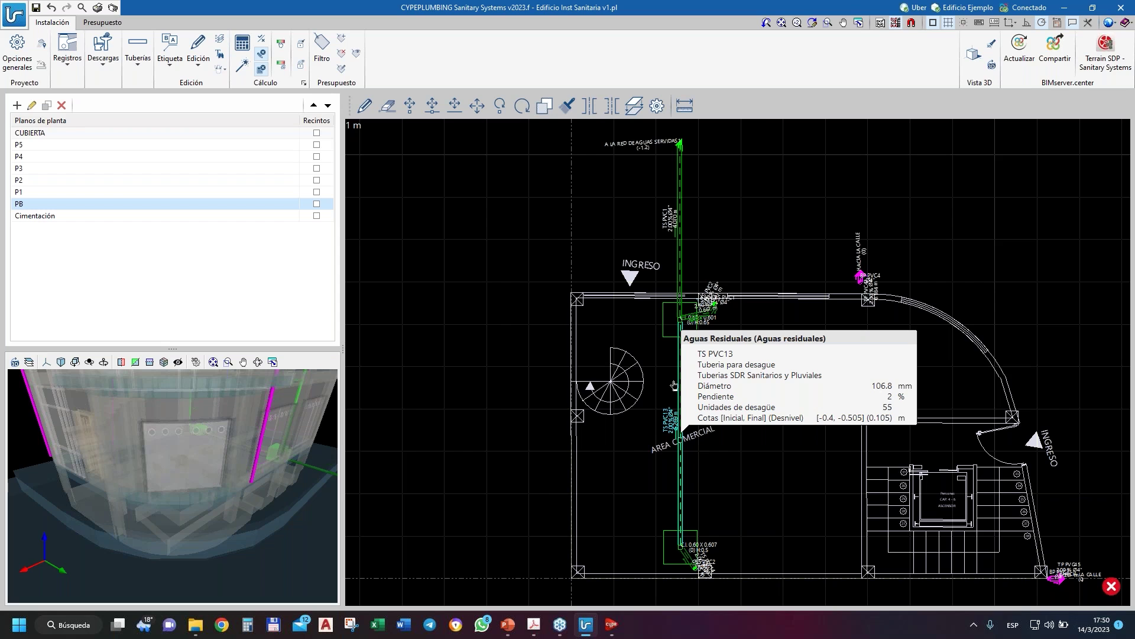
{"action": "scroll", "coordinate": [464, 333], "scroll_direction": "down", "scroll_amount": 2}
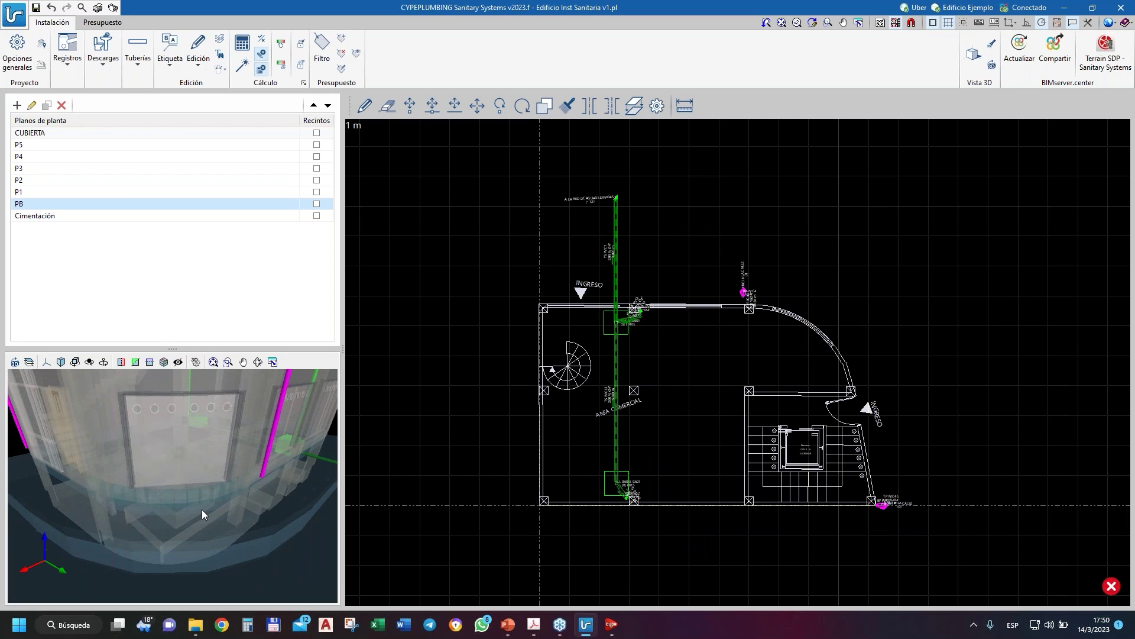
{"action": "scroll", "coordinate": [245, 497], "scroll_direction": "up", "scroll_amount": 2}
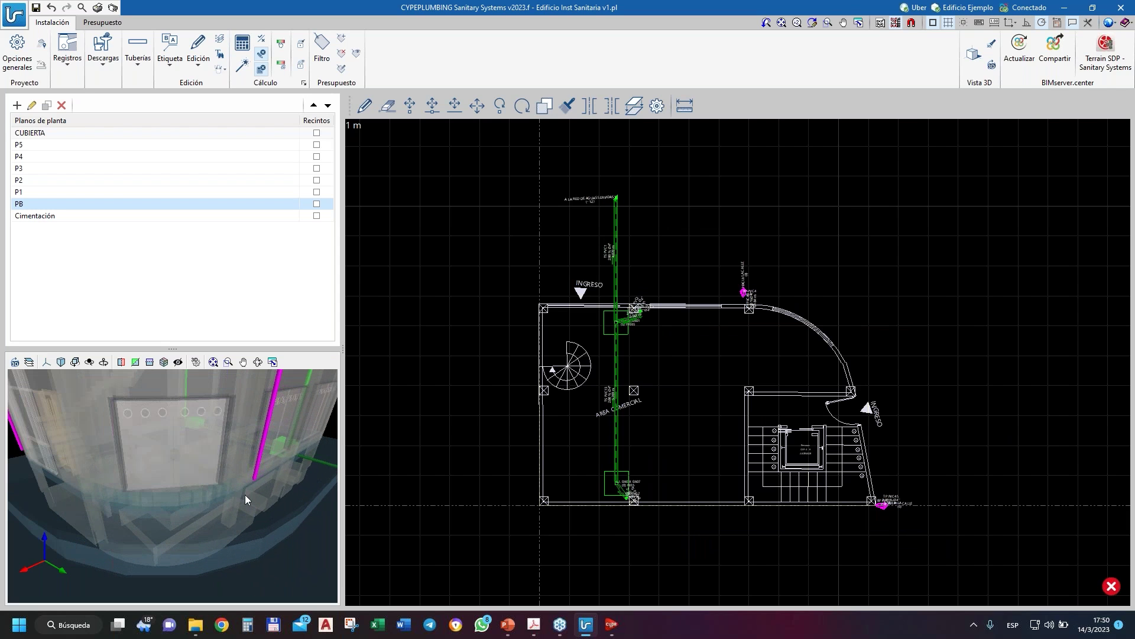
{"action": "scroll", "coordinate": [245, 494], "scroll_direction": "up", "scroll_amount": 1}
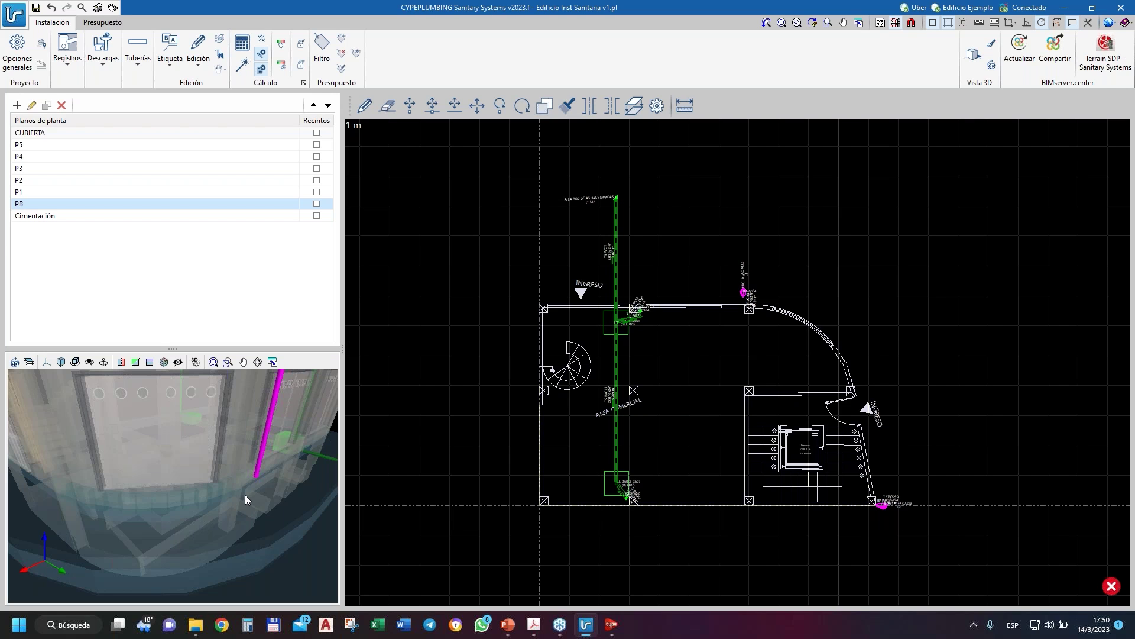
- Examine the base of the façade downpipe and the ground-level wastewater chambers and outlet pipe in the full 3D view
{"action": "left_click", "coordinate": [971, 54]}
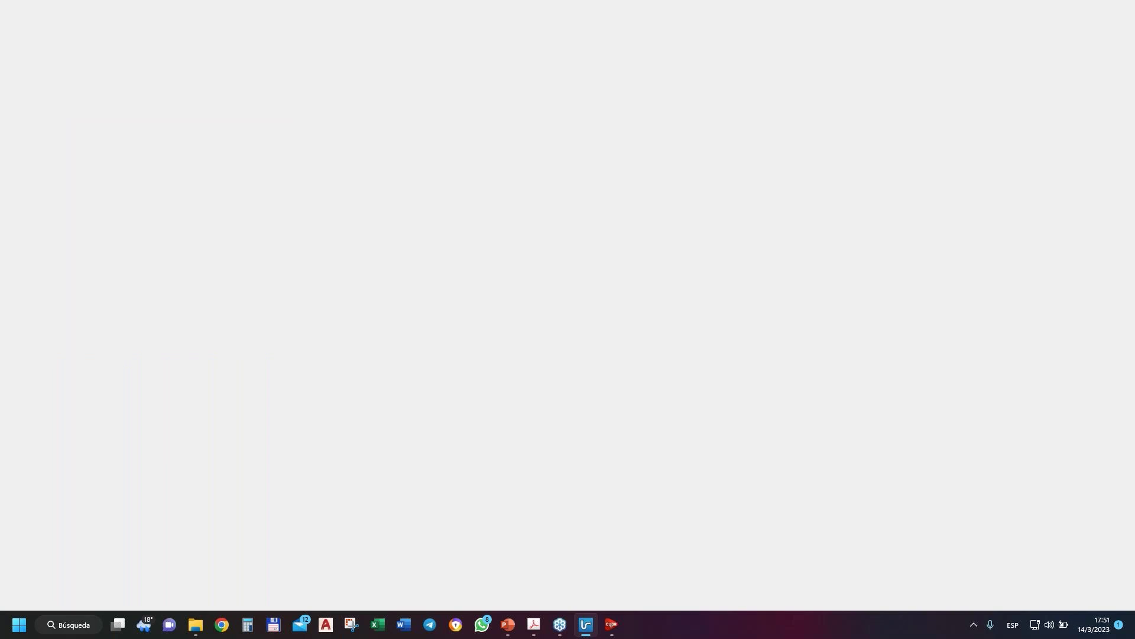
{"action": "scroll", "coordinate": [637, 371], "scroll_direction": "up", "scroll_amount": 5}
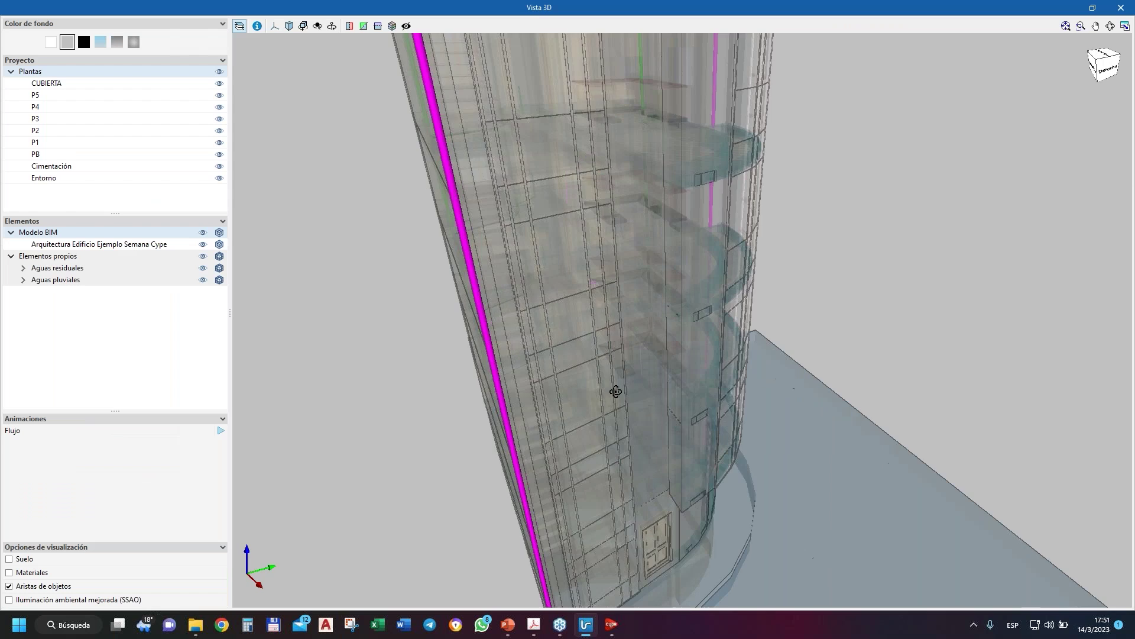
{"action": "middle_click_drag", "start_coordinate": [615, 391], "coordinate": [624, 555]}
{"action": "scroll", "coordinate": [623, 555], "scroll_direction": "up", "scroll_amount": 3}
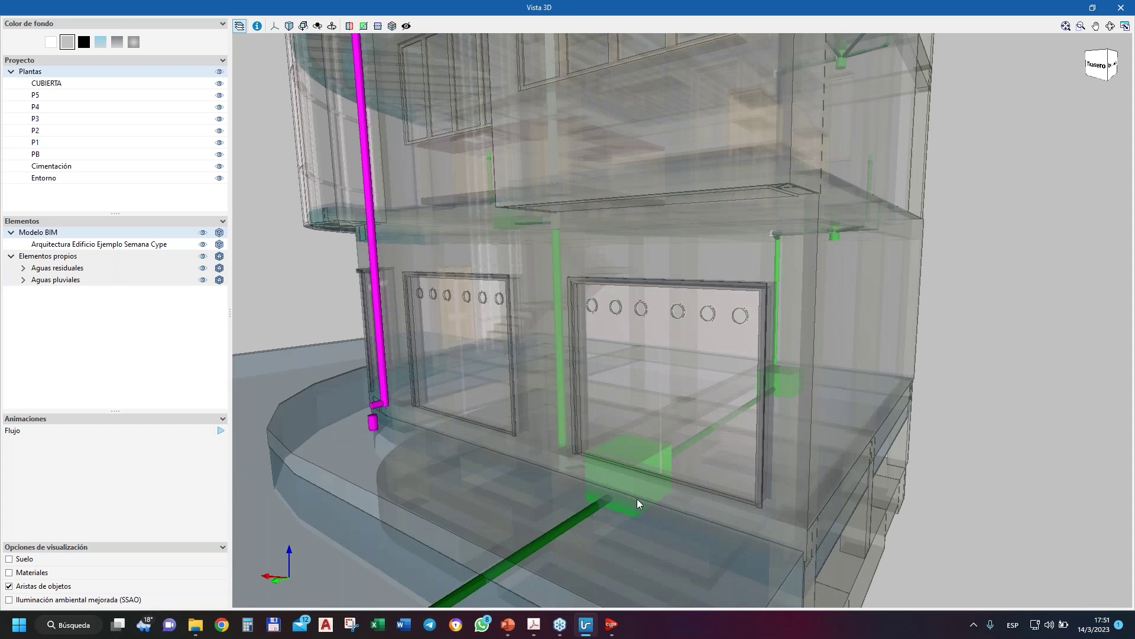
{"action": "scroll", "coordinate": [637, 499], "scroll_direction": "down", "scroll_amount": 3}
{"action": "middle_click_drag", "start_coordinate": [818, 316], "coordinate": [816, 385]}
{"action": "scroll", "coordinate": [517, 359], "scroll_direction": "down", "scroll_amount": 3}
{"action": "scroll", "coordinate": [816, 385], "scroll_direction": "up", "scroll_amount": 3}
{"action": "scroll", "coordinate": [763, 312], "scroll_direction": "up", "scroll_amount": 5}
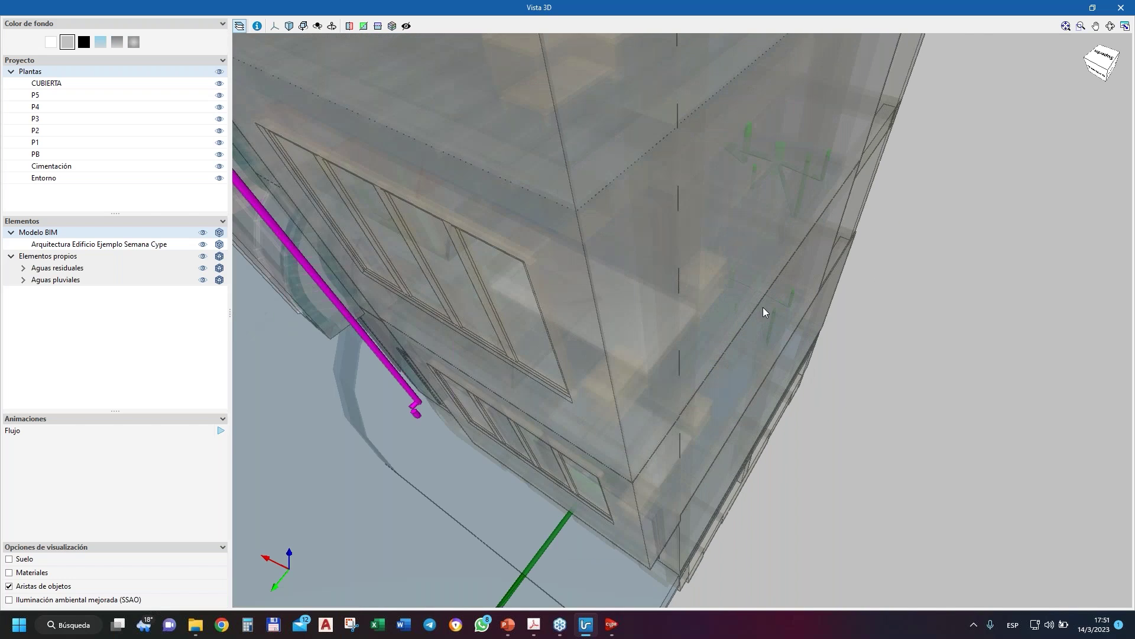
- Examine the bathroom branch pipes, their fixture outlets and the connection to the vertical stack from inside the 3D model
{"action": "scroll", "coordinate": [769, 341], "scroll_direction": "up", "scroll_amount": 5}
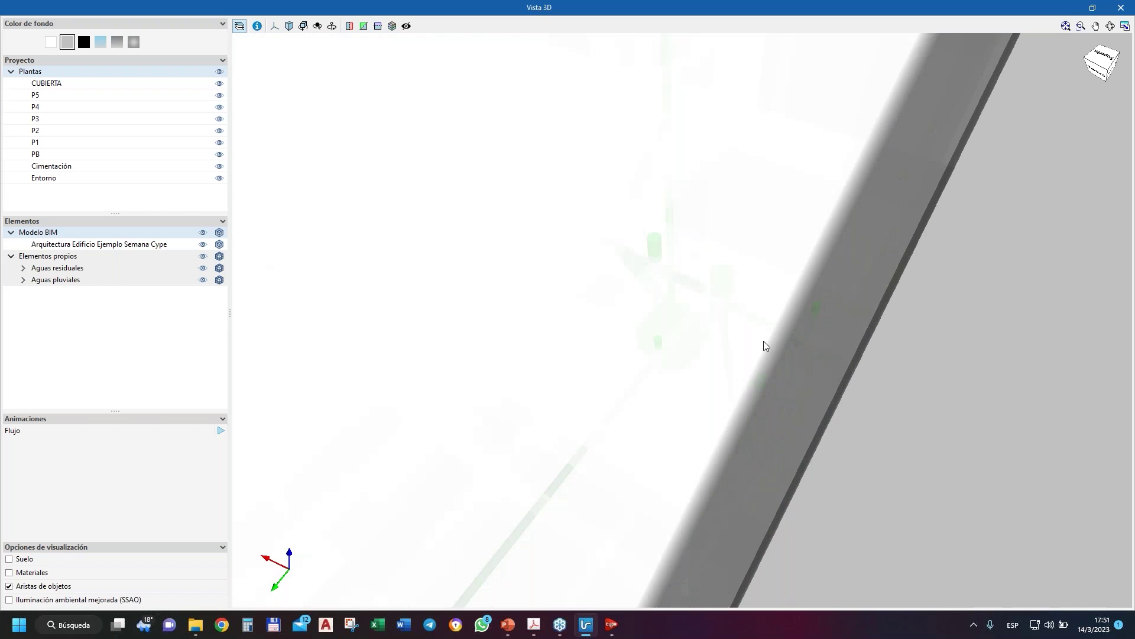
{"action": "scroll", "coordinate": [764, 341], "scroll_direction": "up", "scroll_amount": 5}
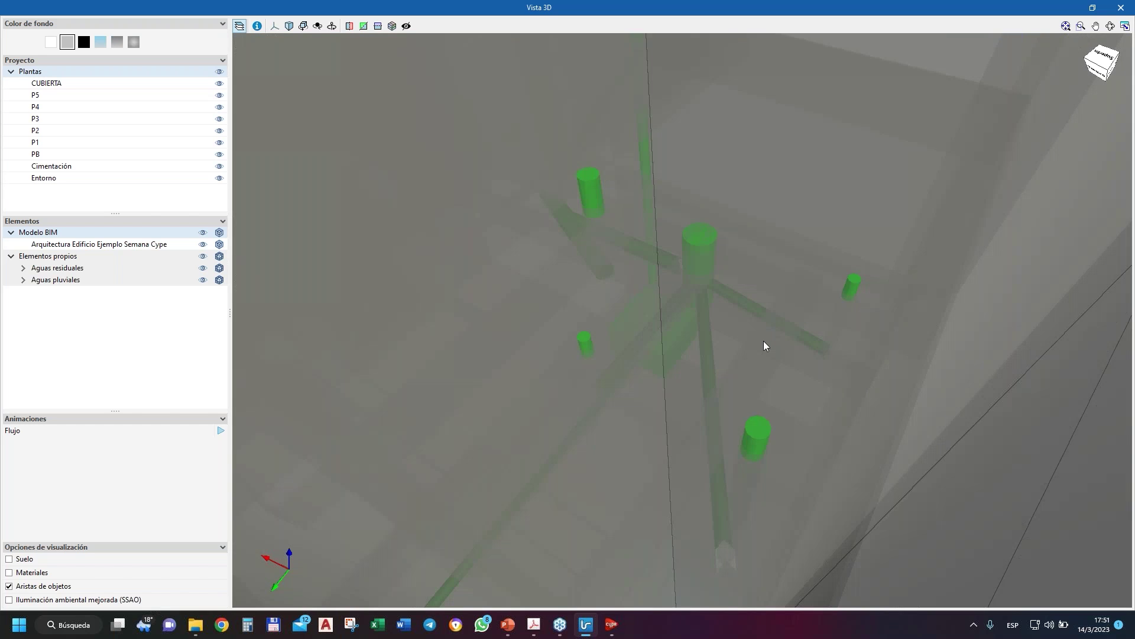
{"action": "scroll", "coordinate": [765, 349], "scroll_direction": "down", "scroll_amount": 1}
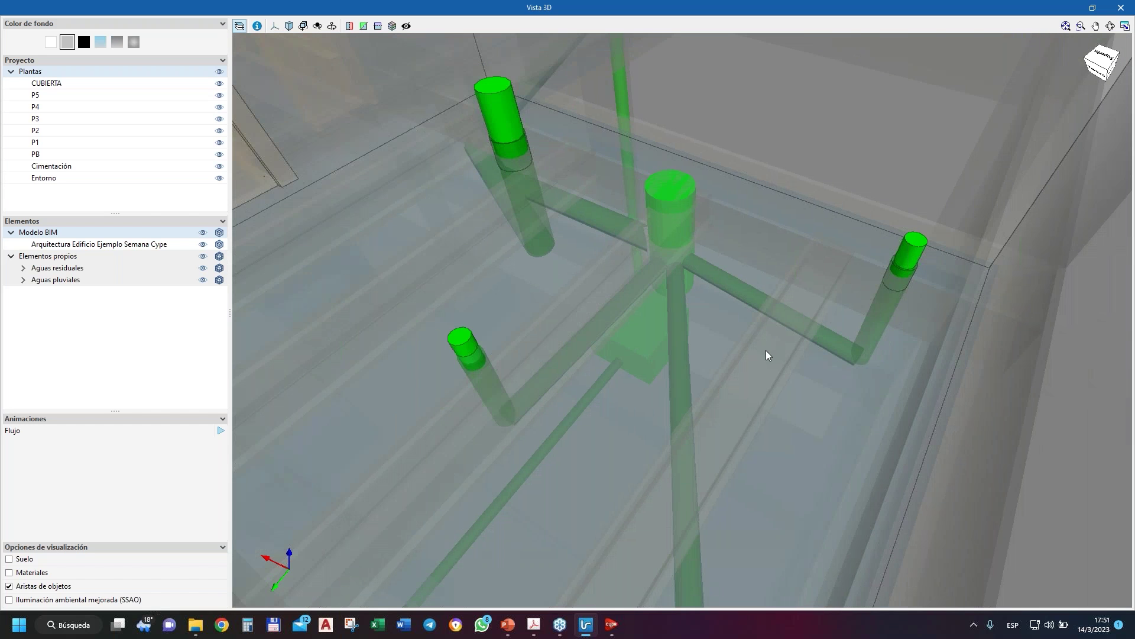
{"action": "mouse_move", "coordinate": [765, 350]}
{"action": "middle_mouse_down"}
{"action": "mouse_move", "coordinate": [679, 294]}
{"action": "mouse_move", "coordinate": [770, 282]}
{"action": "mouse_move", "coordinate": [756, 335]}
{"action": "middle_mouse_up"}
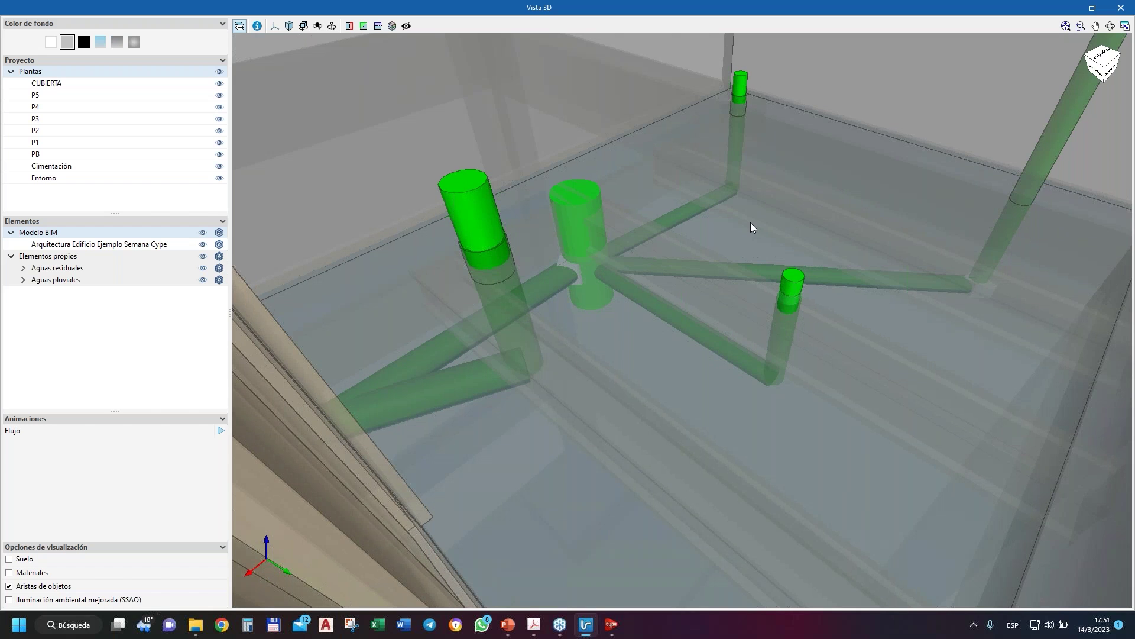
{"action": "scroll", "coordinate": [750, 222], "scroll_direction": "up", "scroll_amount": 3}
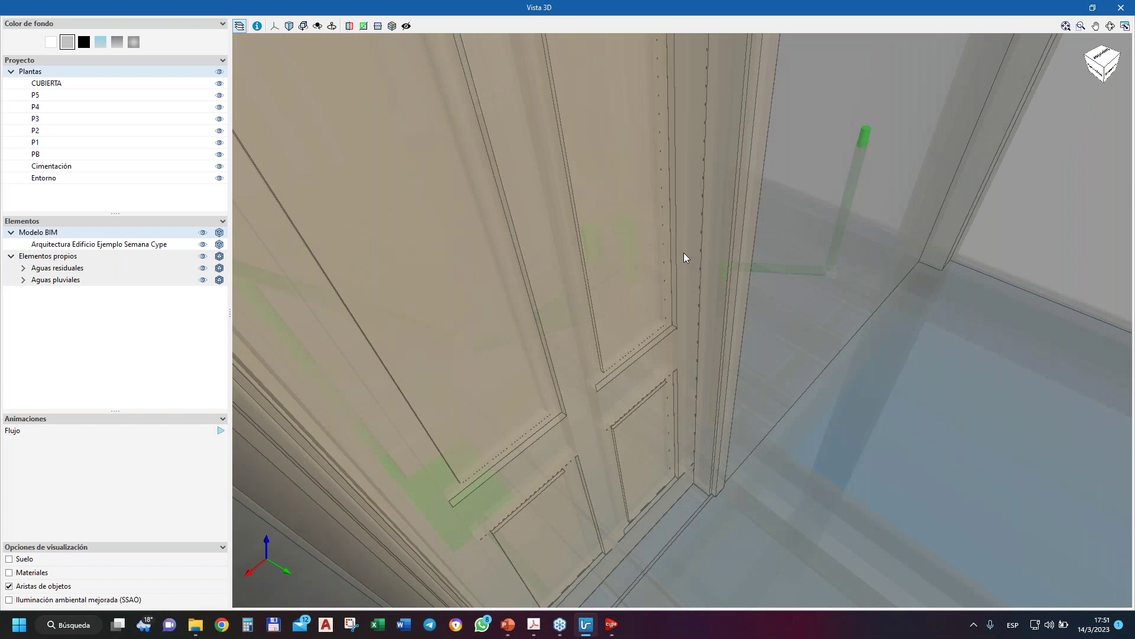
{"action": "scroll", "coordinate": [684, 255], "scroll_direction": "down", "scroll_amount": 5}
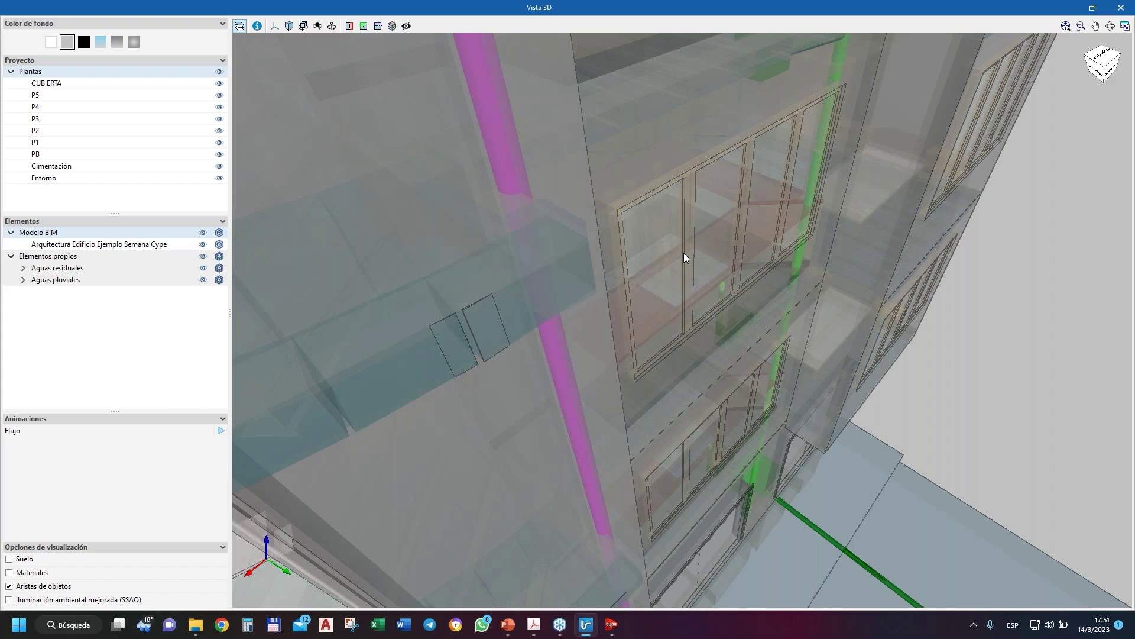
{"action": "scroll", "coordinate": [684, 254], "scroll_direction": "down", "scroll_amount": 5}
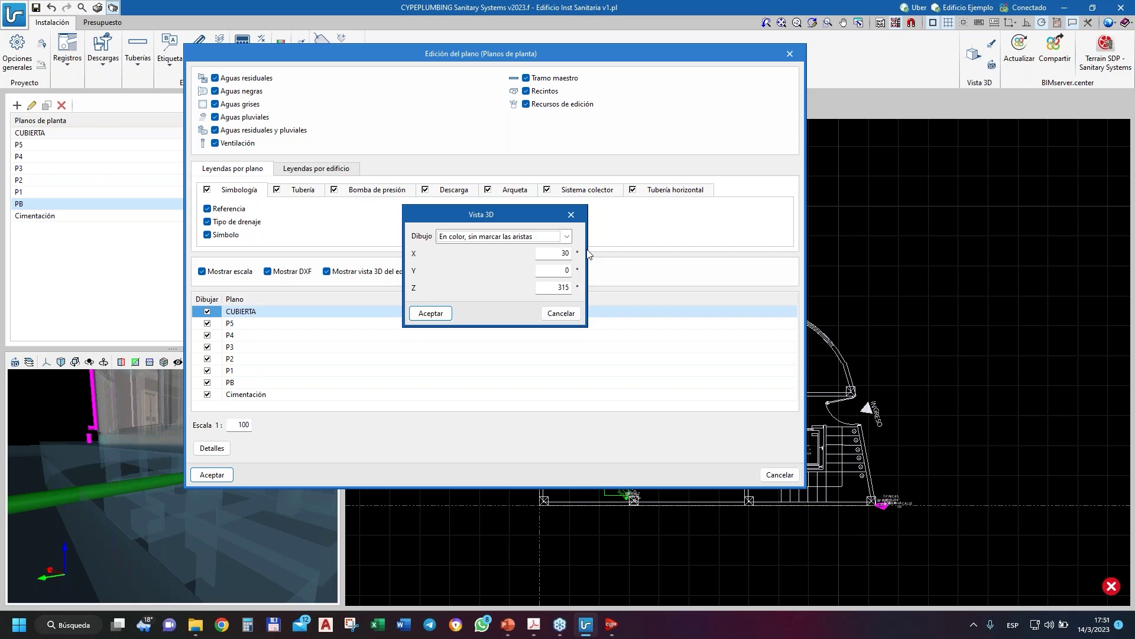
- Generate the sheets for all floor plans at 1:100, with a coloured 3D view without edges at X 30°, Y 0°, Z 315°
{"action": "key", "text": "Return"}
{"action": "key", "text": "Return"}
{"action": "key", "text": "Return"}
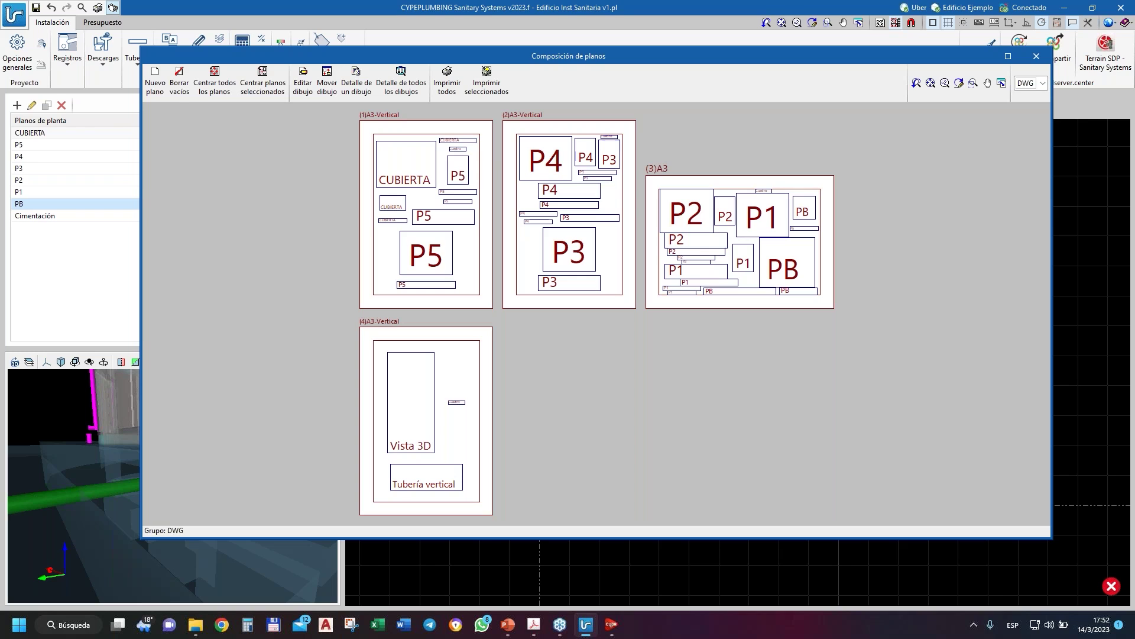
- Set all sheets to export into one single DWG file that opens in its associated program
{"action": "left_click", "coordinate": [446, 83]}
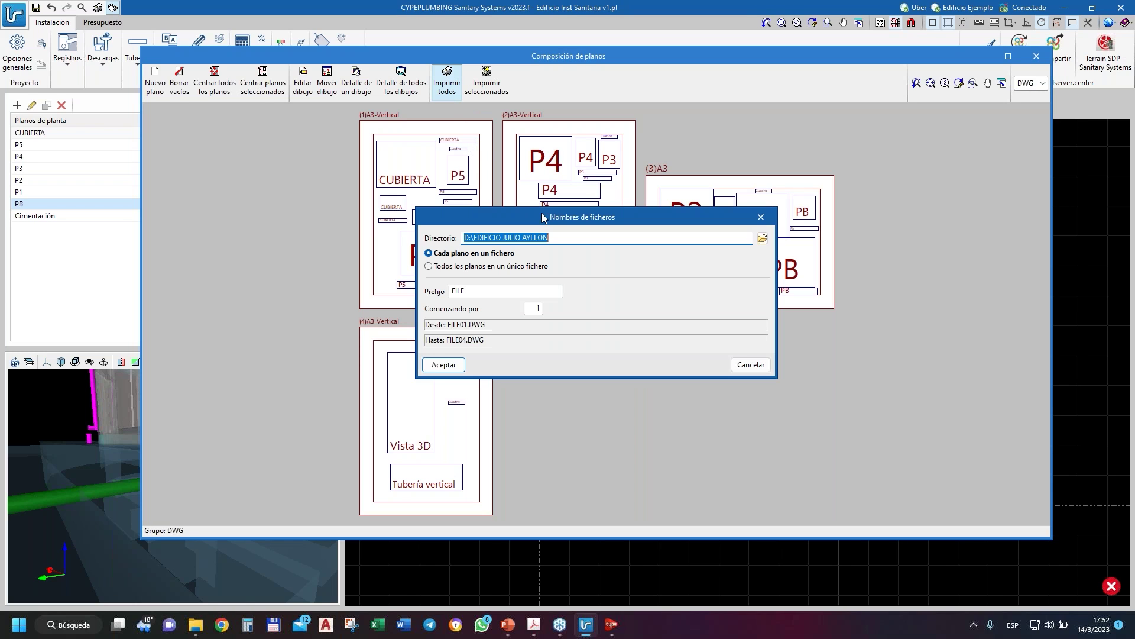
{"action": "left_click", "coordinate": [441, 267]}
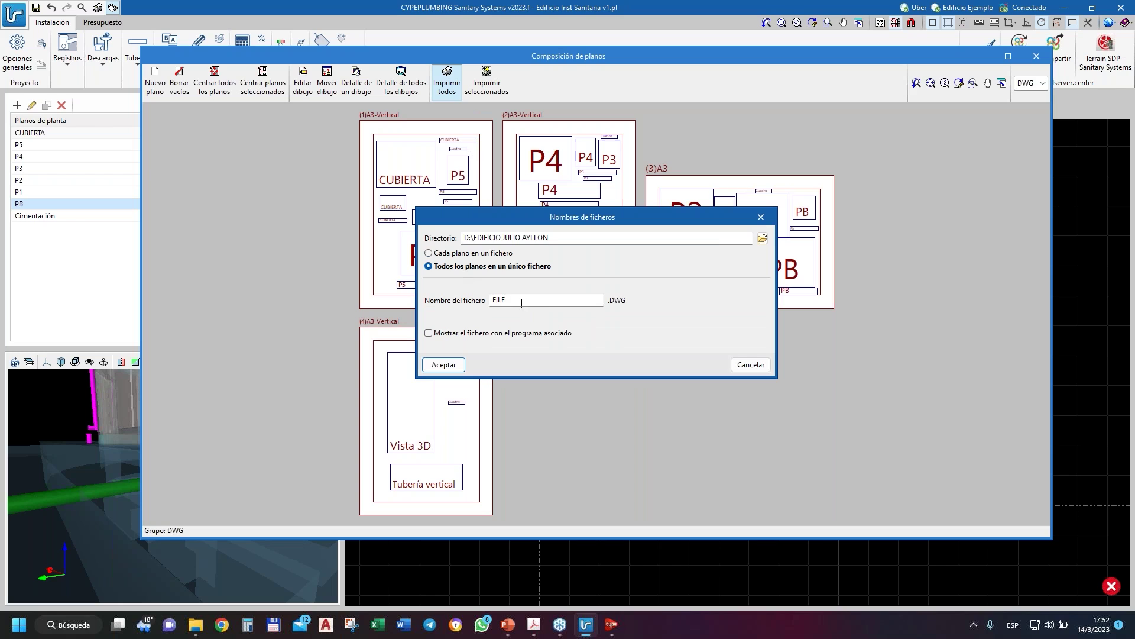
{"action": "left_click", "coordinate": [429, 333]}
{"action": "left_click_drag", "start_coordinate": [548, 299], "coordinate": [486, 300]}
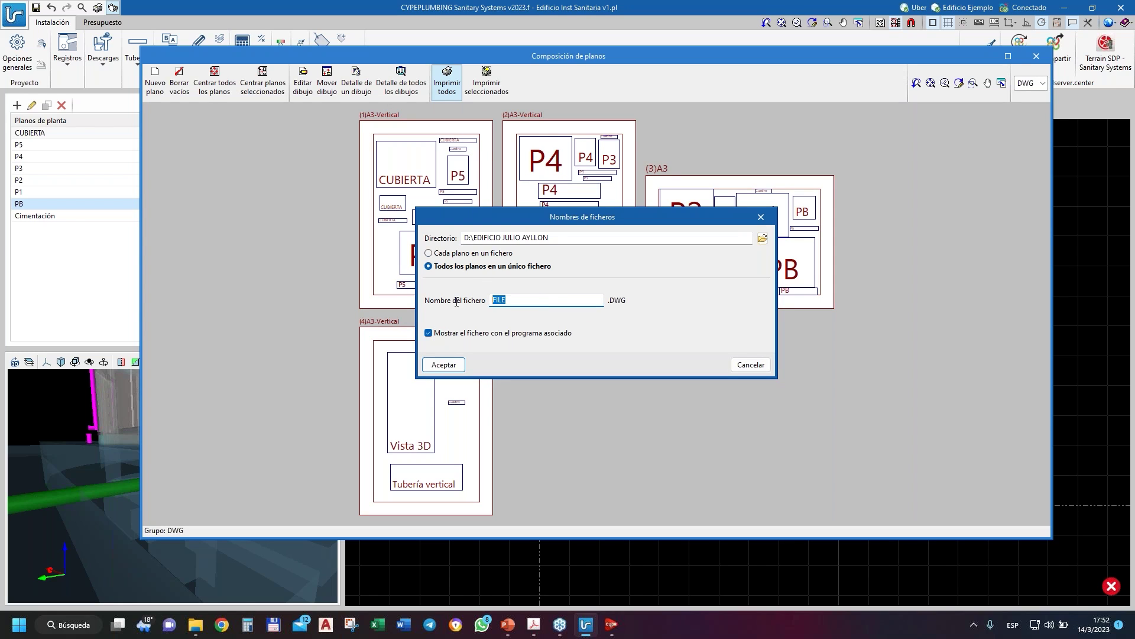
- Choose the desktop folder SEMANA INGENIERO CIVIL CYPE as the export directory
{"action": "left_click", "coordinate": [763, 238]}
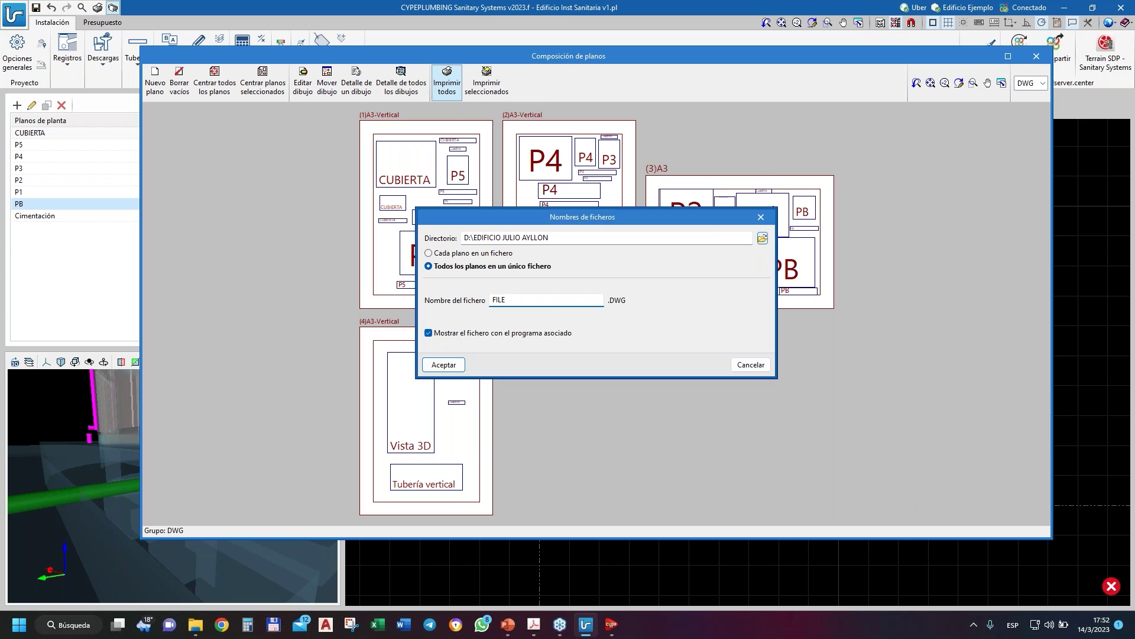
{"action": "scroll", "coordinate": [561, 276], "scroll_direction": "up", "scroll_amount": 3}
{"action": "scroll", "coordinate": [560, 276], "scroll_direction": "up", "scroll_amount": 2}
{"action": "left_click", "coordinate": [483, 211]}
{"action": "left_click", "coordinate": [450, 212]}
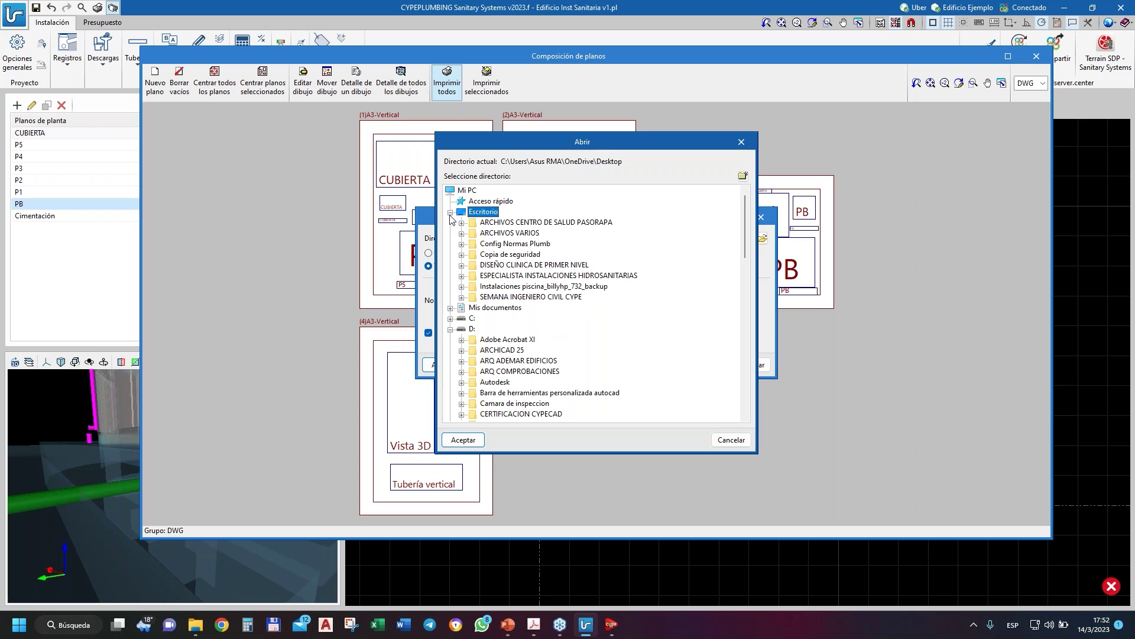
{"action": "left_click", "coordinate": [547, 297]}
{"action": "left_click", "coordinate": [463, 440]}
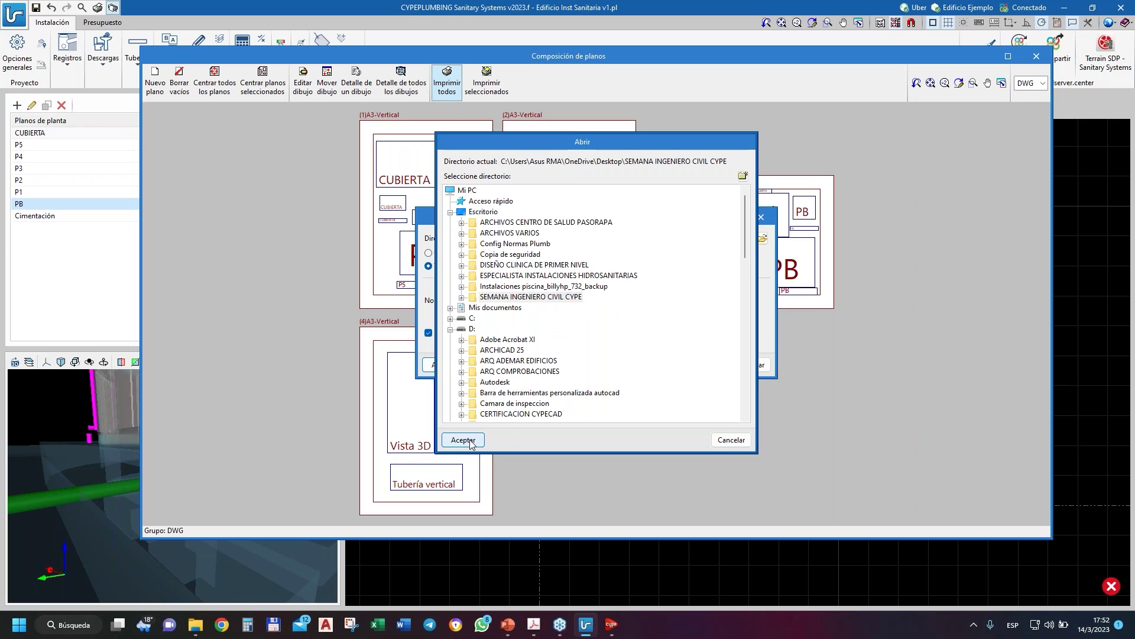
- Name the DWG file SANITARIO Y PLUVIAL and export the sheets
{"action": "left_click", "coordinate": [536, 301]}
{"action": "left_click_drag", "start_coordinate": [536, 301], "coordinate": [463, 301]}
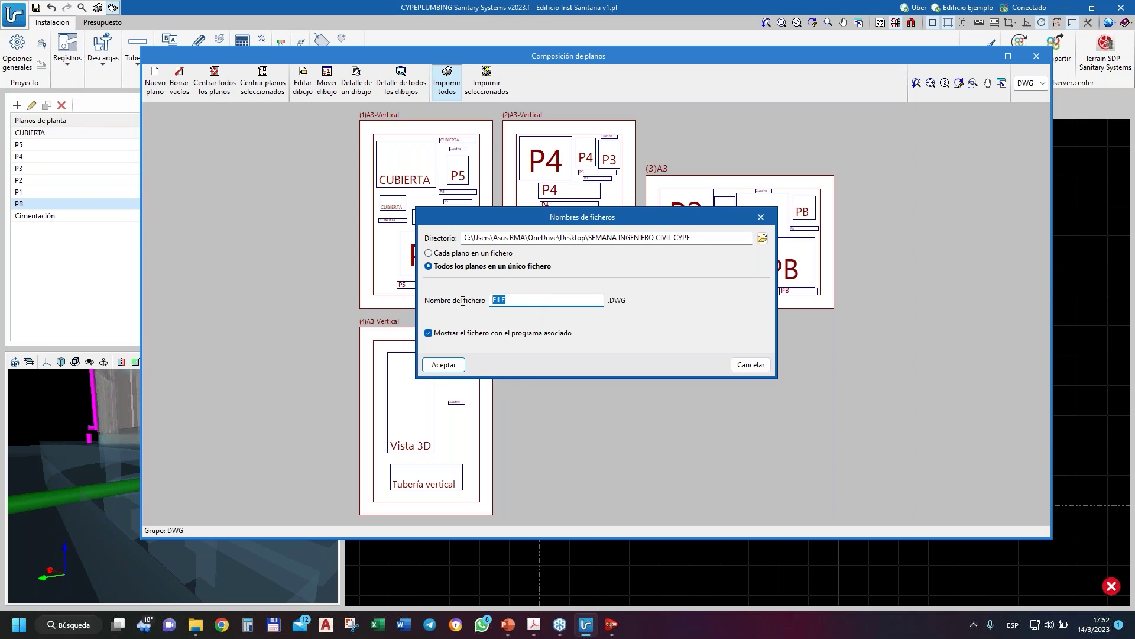
{"action": "type", "text": "SANITARIO Y PLUVIAL"}
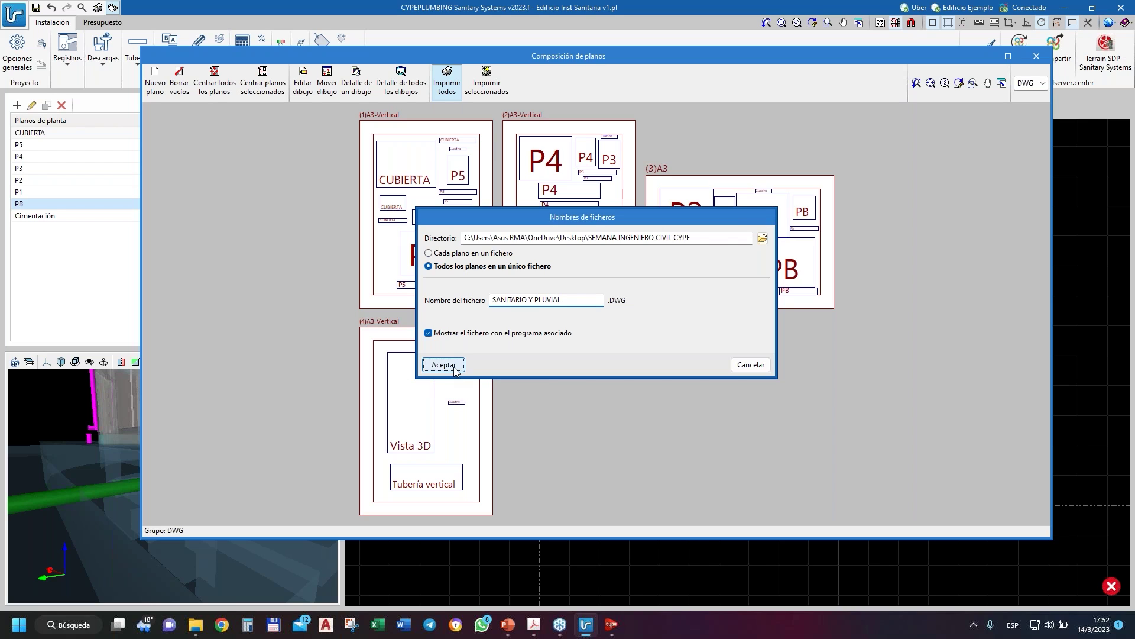
{"action": "left_click", "coordinate": [444, 365]}
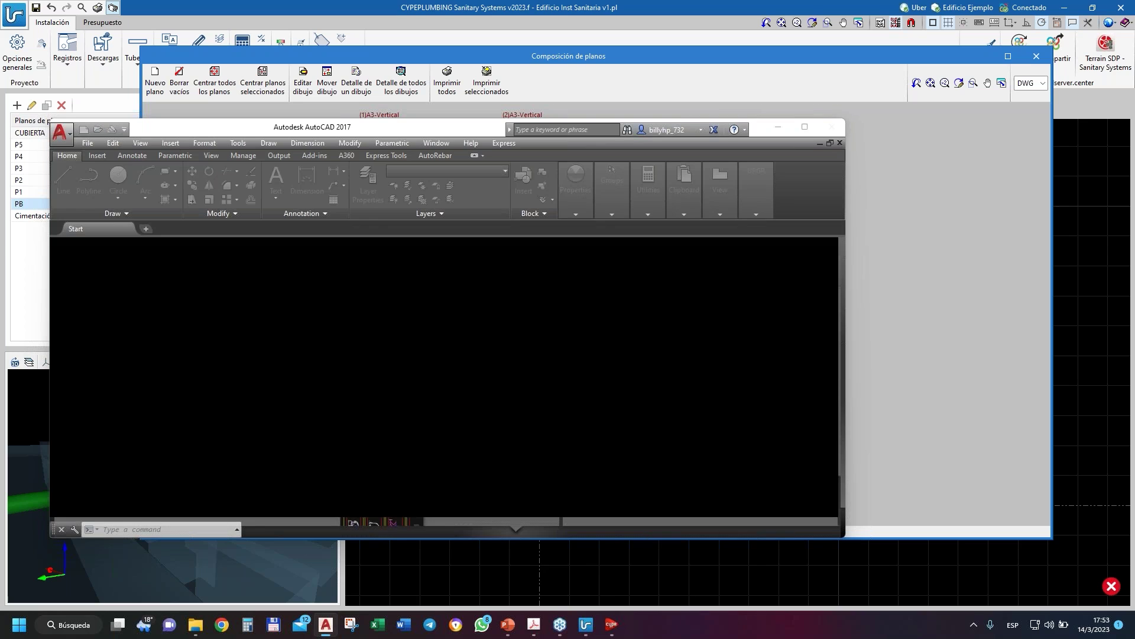
- Switch to AutoCAD, maximize its window and examine the exported SANITARIO Y PLUVIAL sheets, starting with the CUBIERTA plan
{"action": "left_click", "coordinate": [563, 276]}
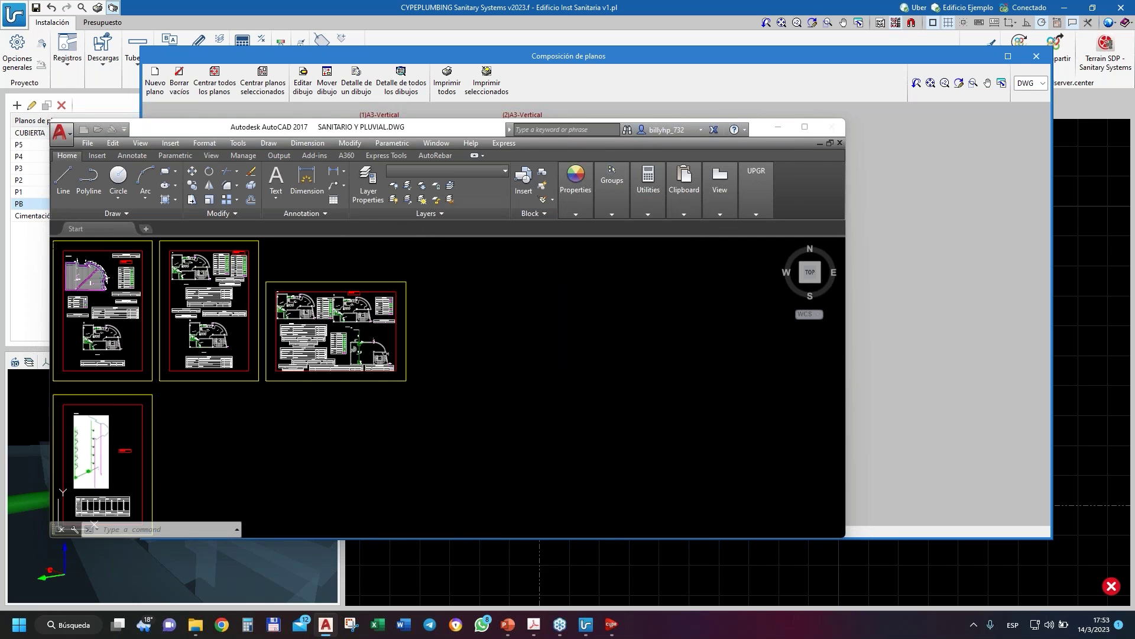
{"action": "left_click", "coordinate": [803, 129]}
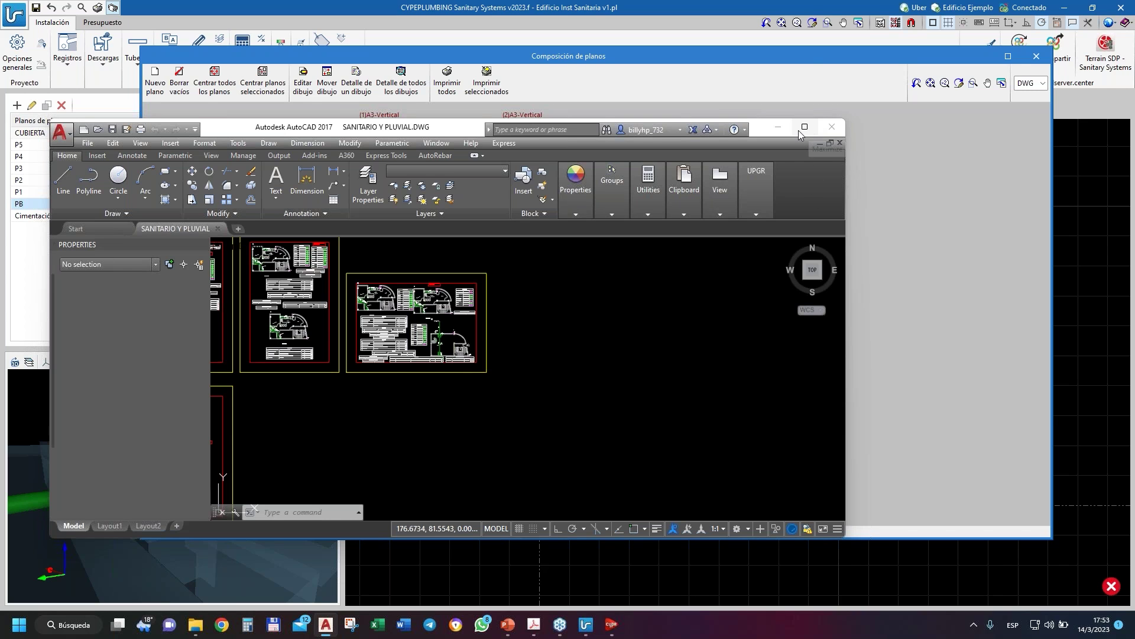
{"action": "left_click", "coordinate": [803, 127]}
{"action": "scroll", "coordinate": [786, 255], "scroll_direction": "down", "scroll_amount": 3}
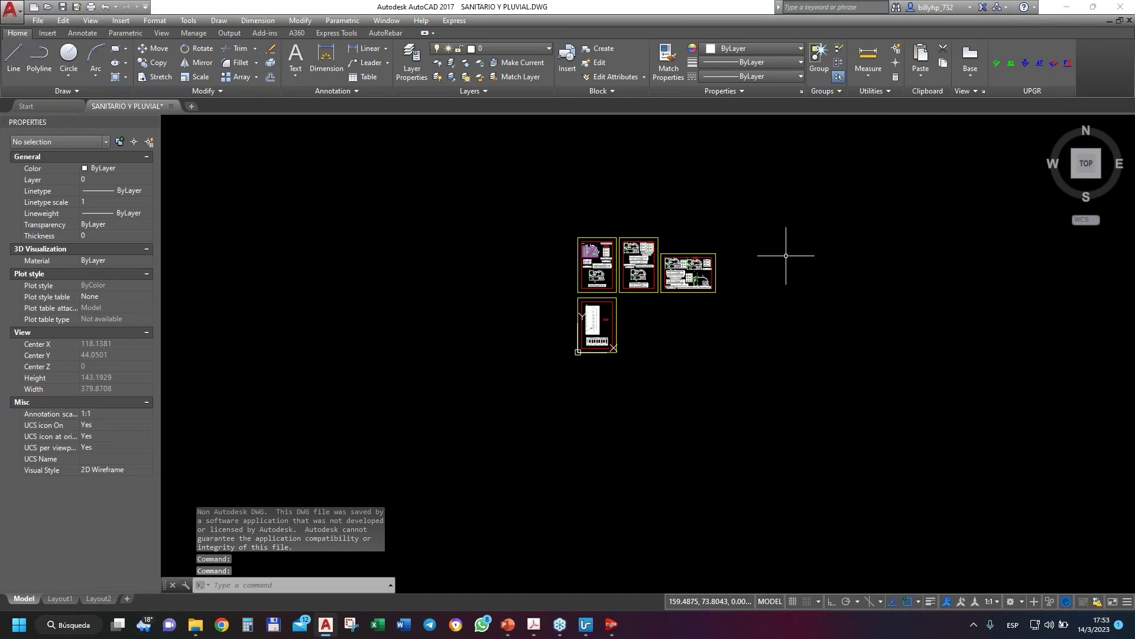
{"action": "scroll", "coordinate": [236, 535], "scroll_direction": "up", "scroll_amount": 2}
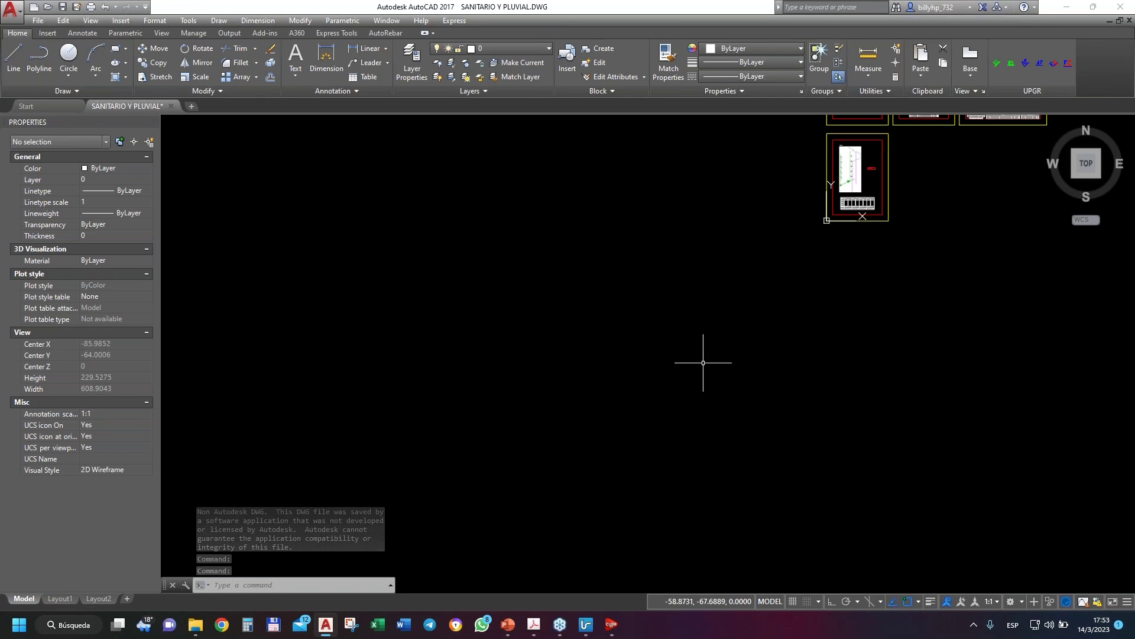
{"action": "scroll", "coordinate": [702, 367], "scroll_direction": "down", "scroll_amount": 5}
{"action": "scroll", "coordinate": [749, 332], "scroll_direction": "up", "scroll_amount": 5}
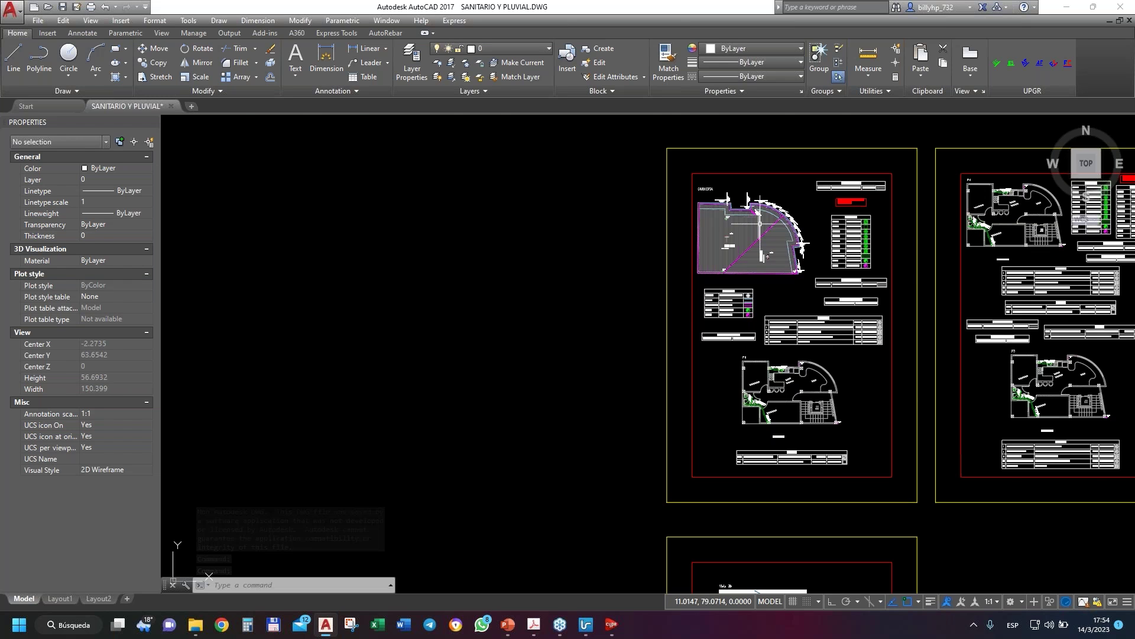
- Examine the exported floor-plan sheets, their symbol, discharge, chamber and pipe catalogue tables, and the sheet with the 3D view and vertical pipes
{"action": "scroll", "coordinate": [828, 429], "scroll_direction": "up", "scroll_amount": 5}
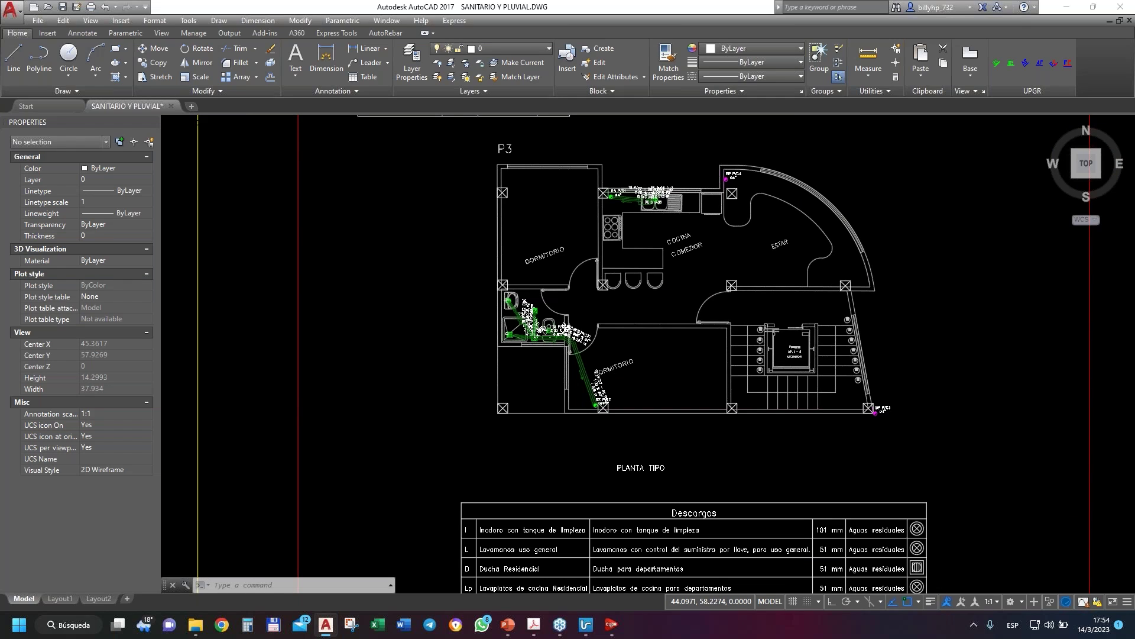
{"action": "scroll", "coordinate": [688, 272], "scroll_direction": "down", "scroll_amount": 5}
{"action": "scroll", "coordinate": [688, 272], "scroll_direction": "up", "scroll_amount": 7}
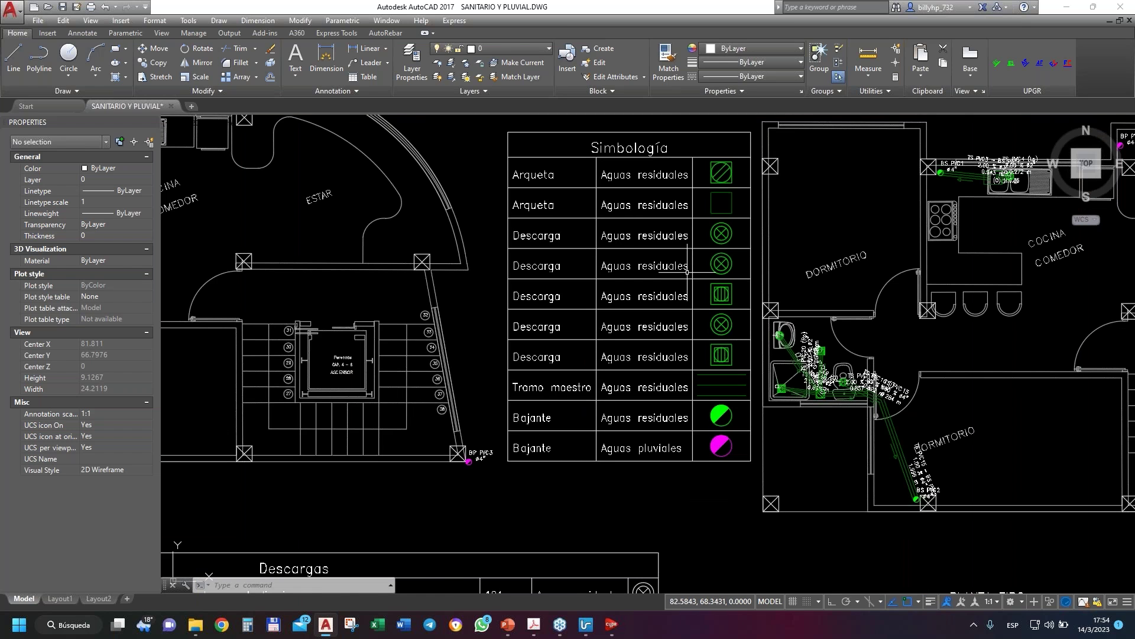
{"action": "scroll", "coordinate": [687, 272], "scroll_direction": "down", "scroll_amount": 3}
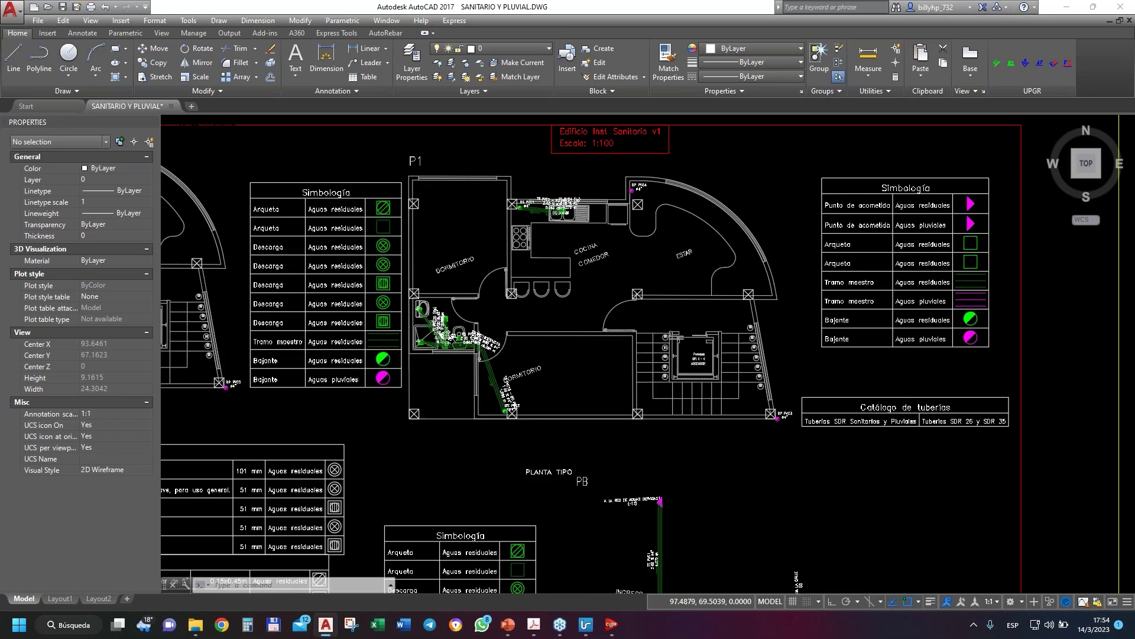
{"action": "scroll", "coordinate": [849, 230], "scroll_direction": "down", "scroll_amount": 5}
{"action": "scroll", "coordinate": [650, 424], "scroll_direction": "up", "scroll_amount": 3}
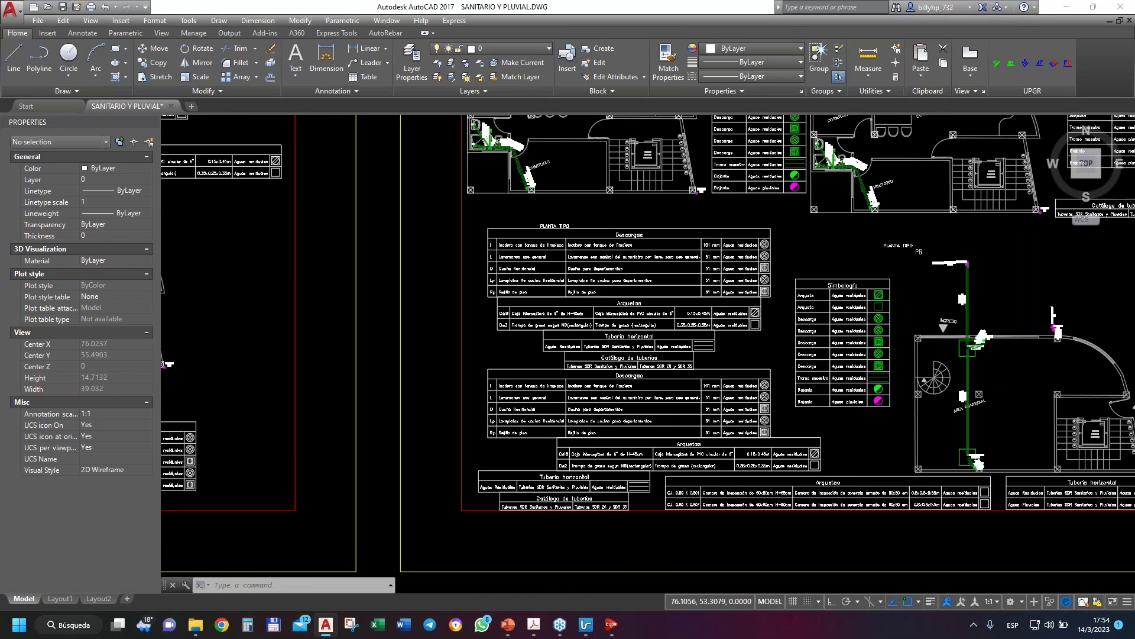
{"action": "scroll", "coordinate": [650, 414], "scroll_direction": "down", "scroll_amount": 4}
{"action": "scroll", "coordinate": [632, 335], "scroll_direction": "up", "scroll_amount": 5}
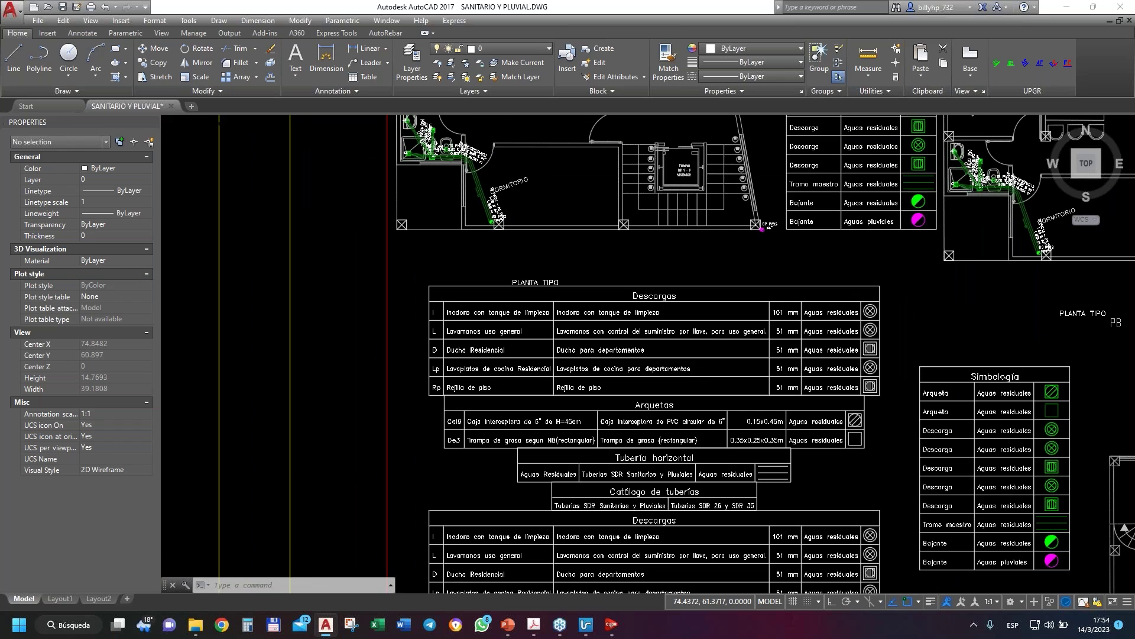
{"action": "scroll", "coordinate": [635, 340], "scroll_direction": "up", "scroll_amount": 2}
{"action": "scroll", "coordinate": [632, 346], "scroll_direction": "down", "scroll_amount": 2}
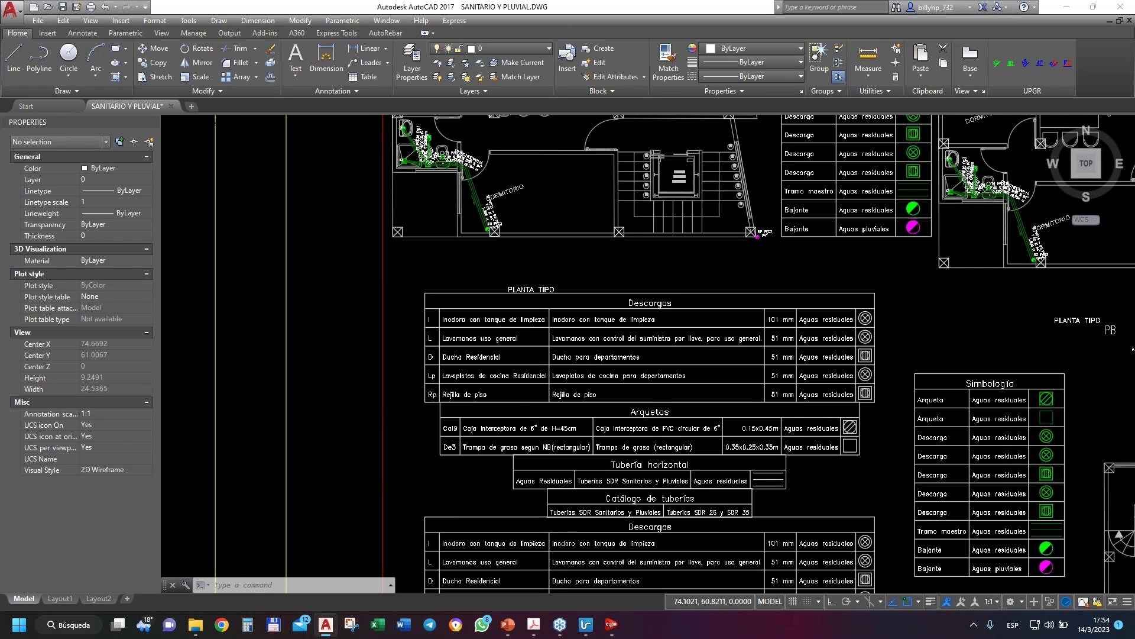
{"action": "scroll", "coordinate": [618, 364], "scroll_direction": "down", "scroll_amount": 8}
{"action": "scroll", "coordinate": [444, 325], "scroll_direction": "up", "scroll_amount": 3}
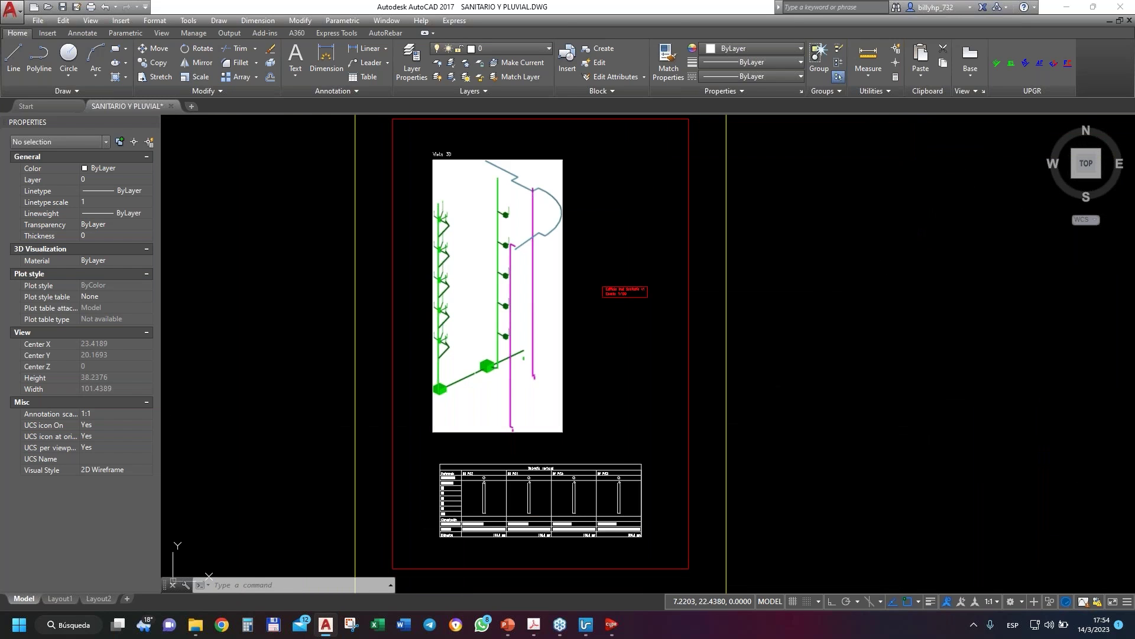
{"action": "scroll", "coordinate": [565, 353], "scroll_direction": "down", "scroll_amount": 4}
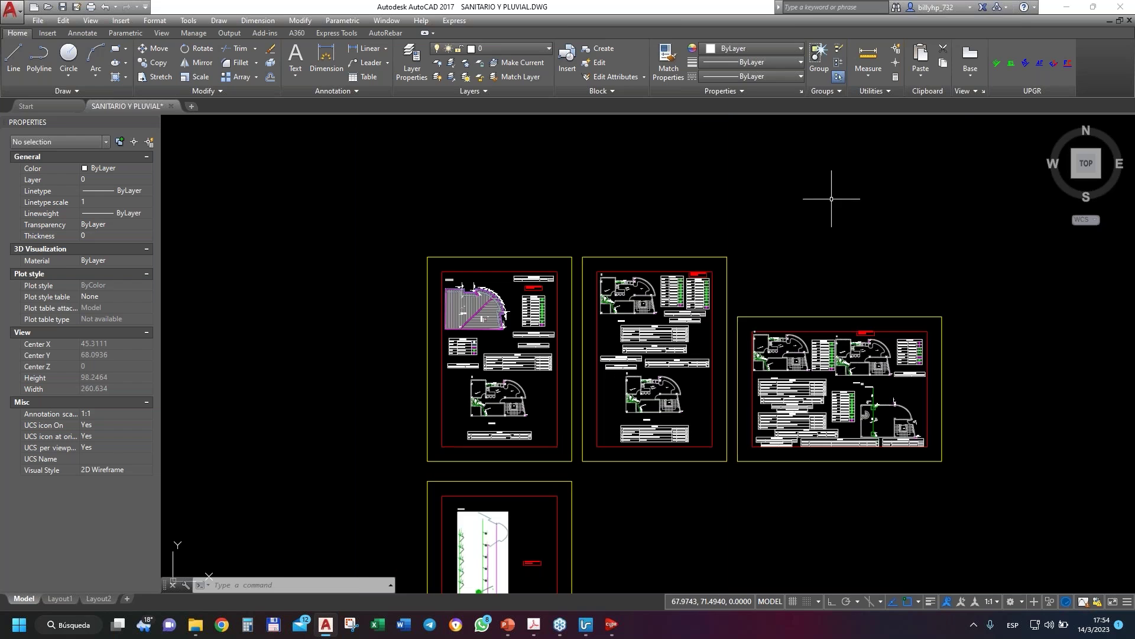
- Switch back to CYPEPLUMBING Sanitary Systems, leave the sheet composition and dismiss the reopened drawing selection
{"action": "left_click", "coordinate": [1071, 7]}
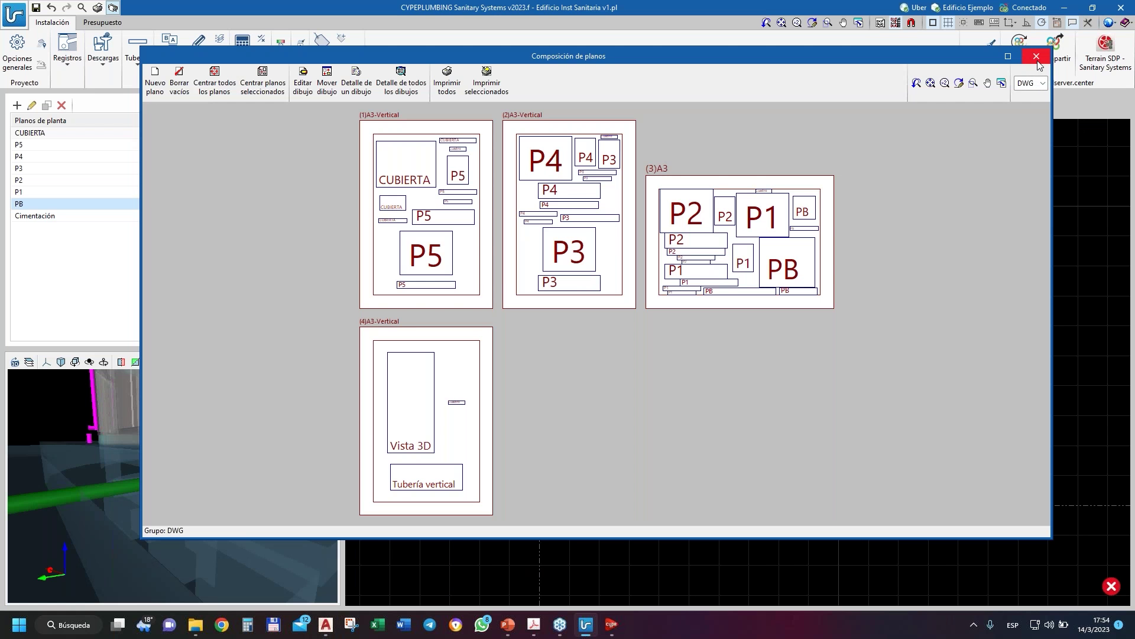
{"action": "left_click", "coordinate": [1037, 58]}
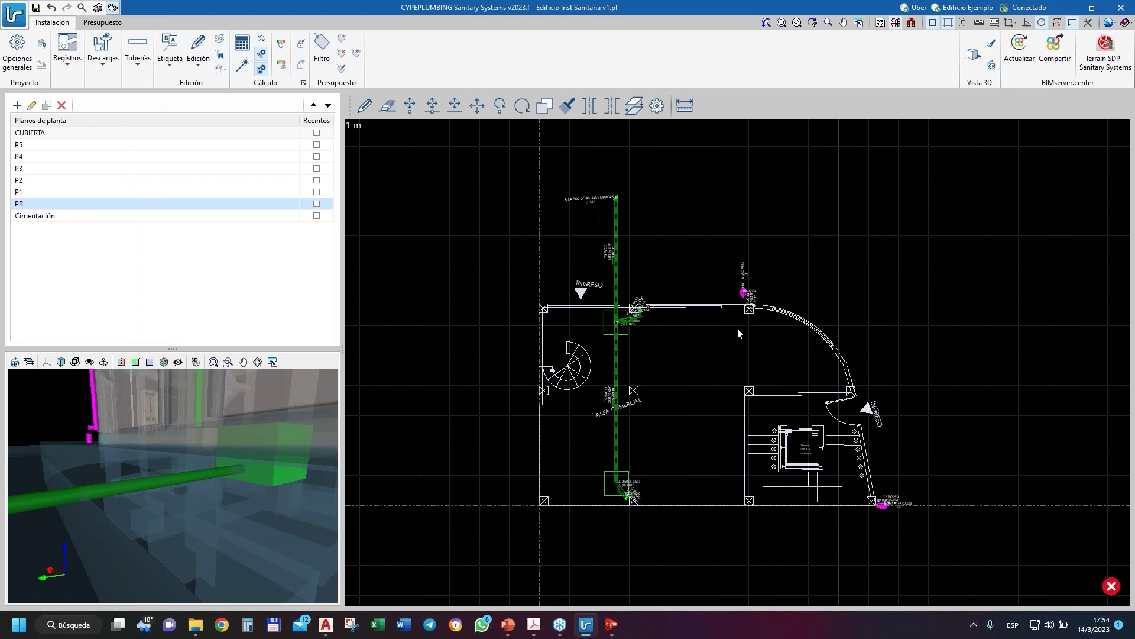
{"action": "key", "text": "ctrl+p"}
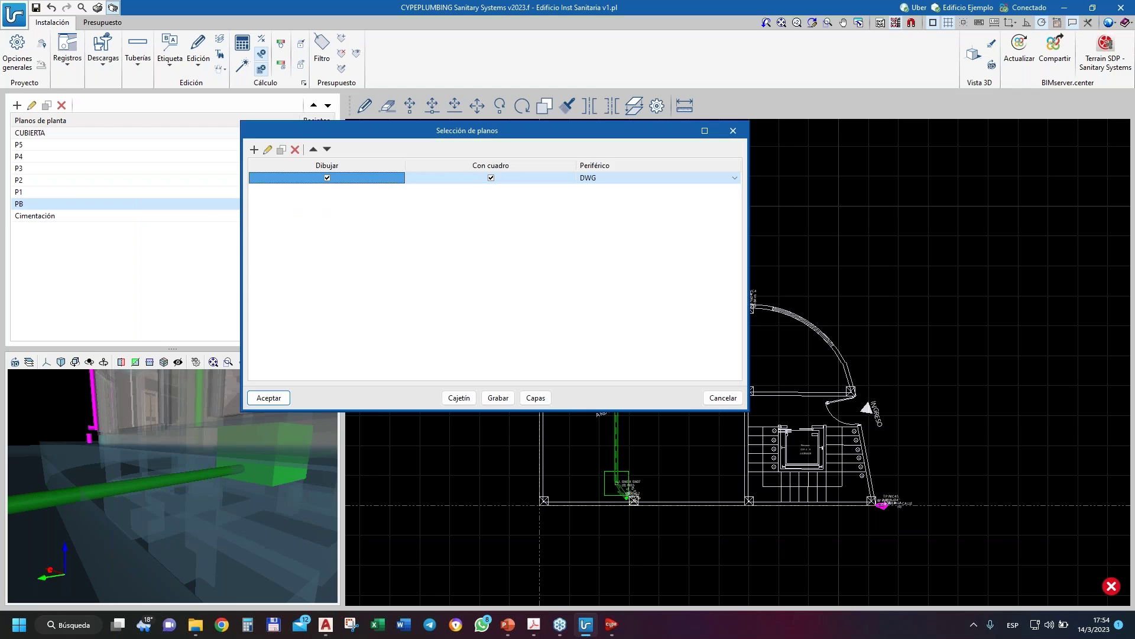
{"action": "left_click", "coordinate": [733, 131]}
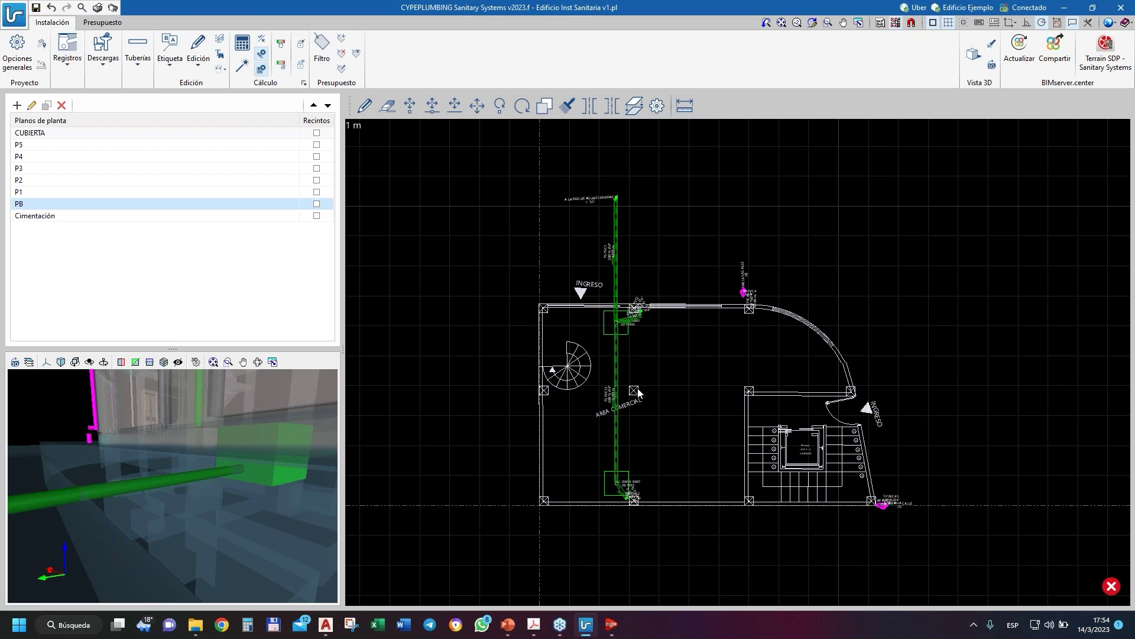
- Examine the PB plan's sewer run with its inspection chambers and the rainwater outlets towards the street
{"action": "scroll", "coordinate": [621, 423], "scroll_direction": "up", "scroll_amount": 1}
{"action": "scroll", "coordinate": [685, 366], "scroll_direction": "up", "scroll_amount": 1}
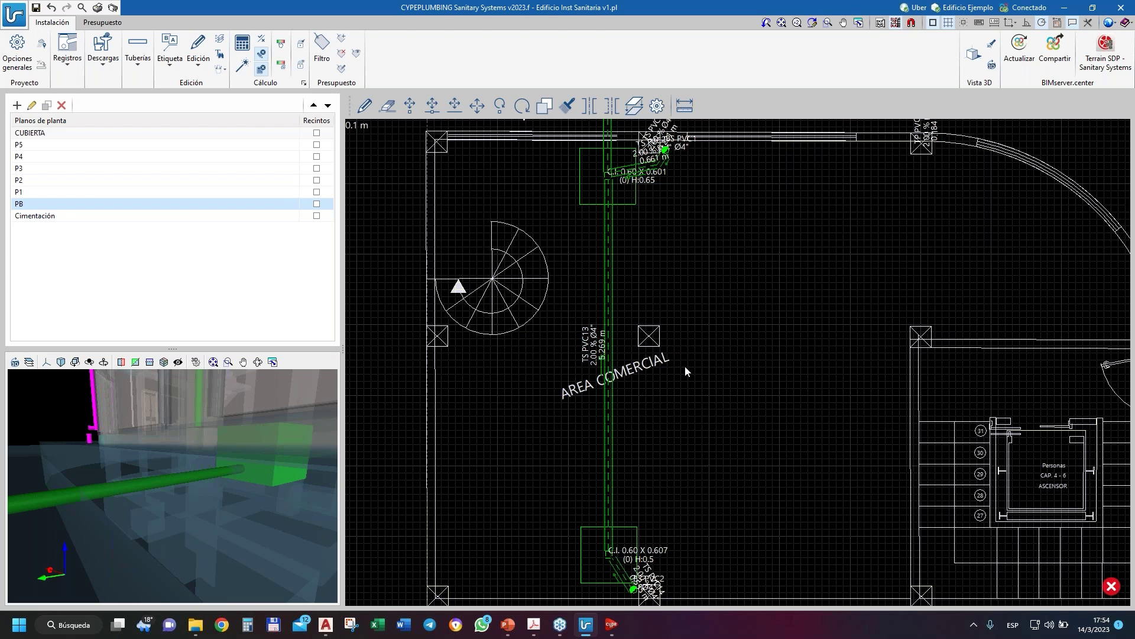
{"action": "scroll", "coordinate": [684, 365], "scroll_direction": "down", "scroll_amount": 2}
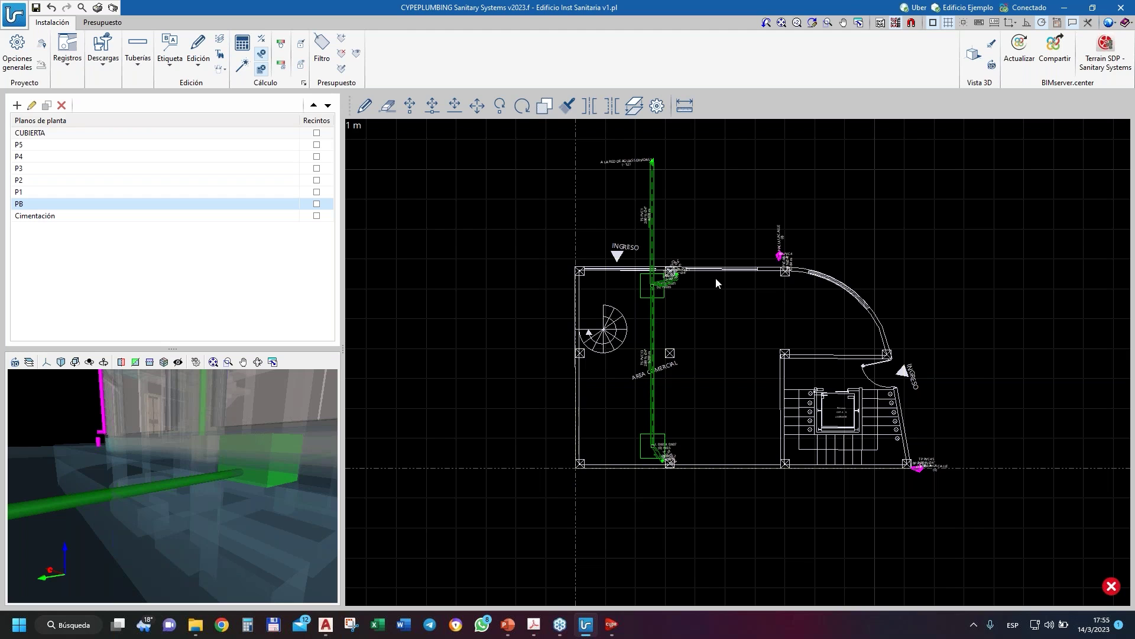
{"action": "scroll", "coordinate": [715, 278], "scroll_direction": "down", "scroll_amount": 2}
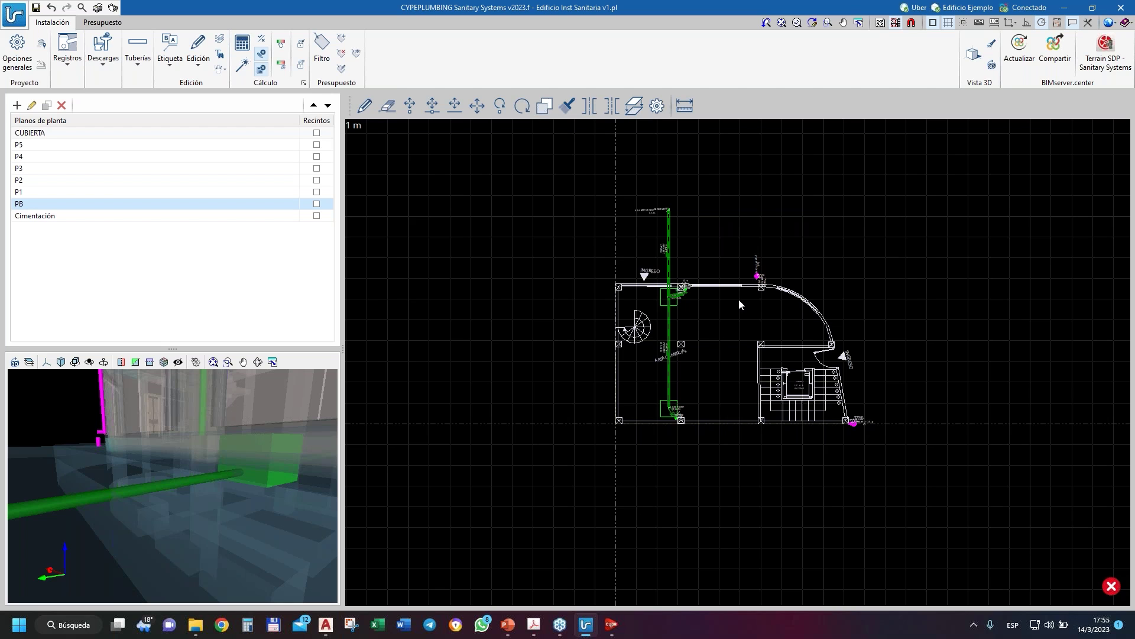
{"action": "scroll", "coordinate": [761, 289], "scroll_direction": "up", "scroll_amount": 3}
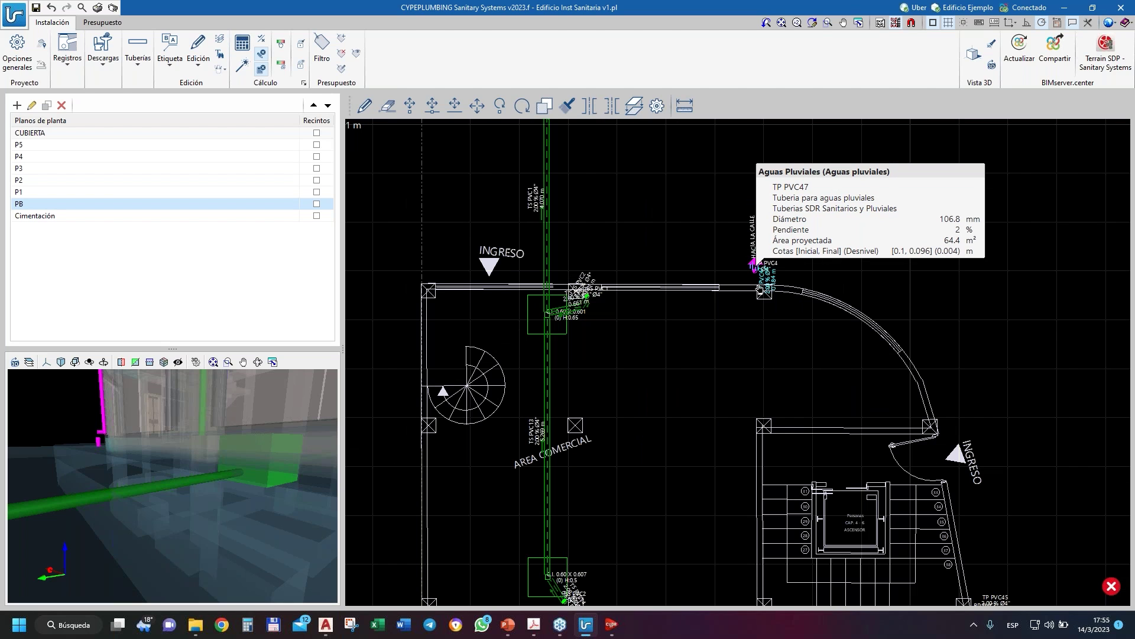
{"action": "scroll", "coordinate": [760, 289], "scroll_direction": "up", "scroll_amount": 1}
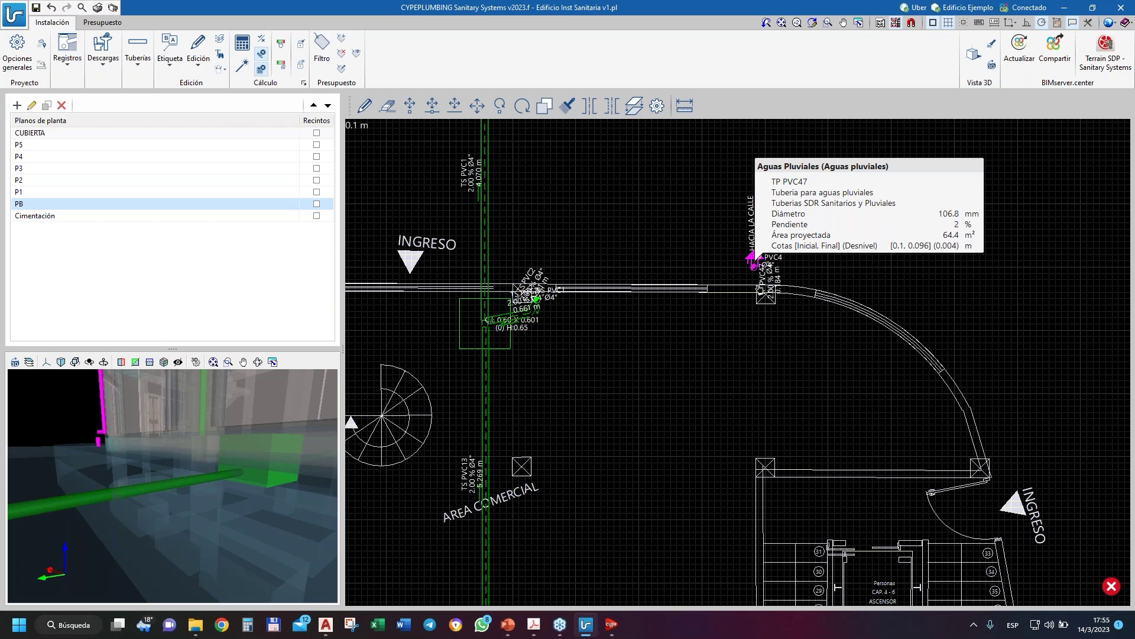
{"action": "scroll", "coordinate": [759, 286], "scroll_direction": "down", "scroll_amount": 3}
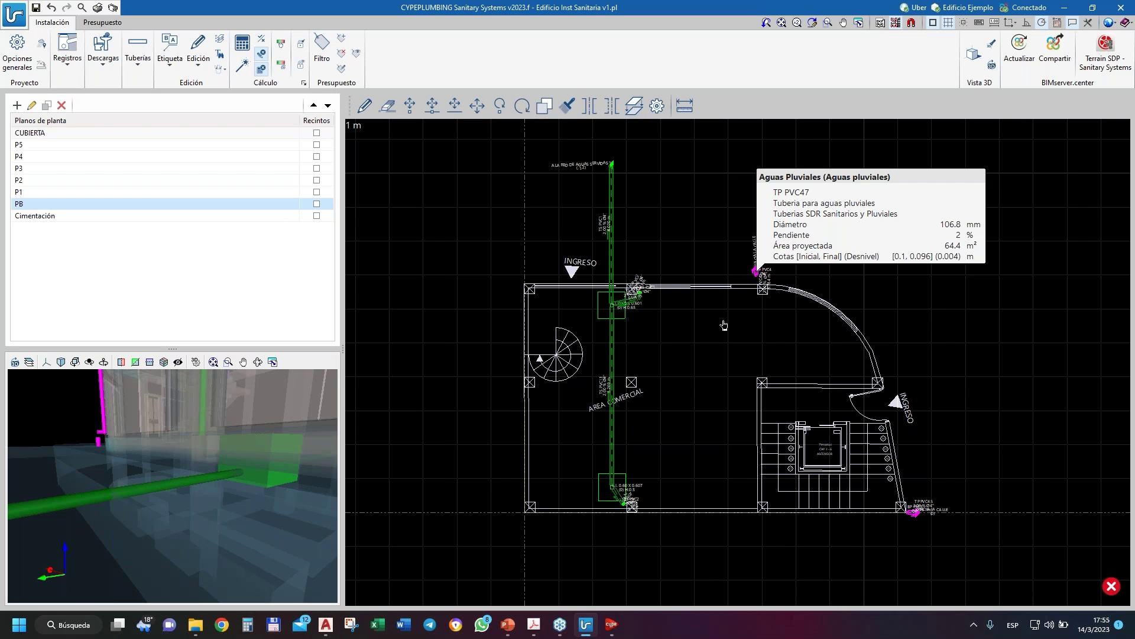
{"action": "scroll", "coordinate": [710, 366], "scroll_direction": "up", "scroll_amount": 2}
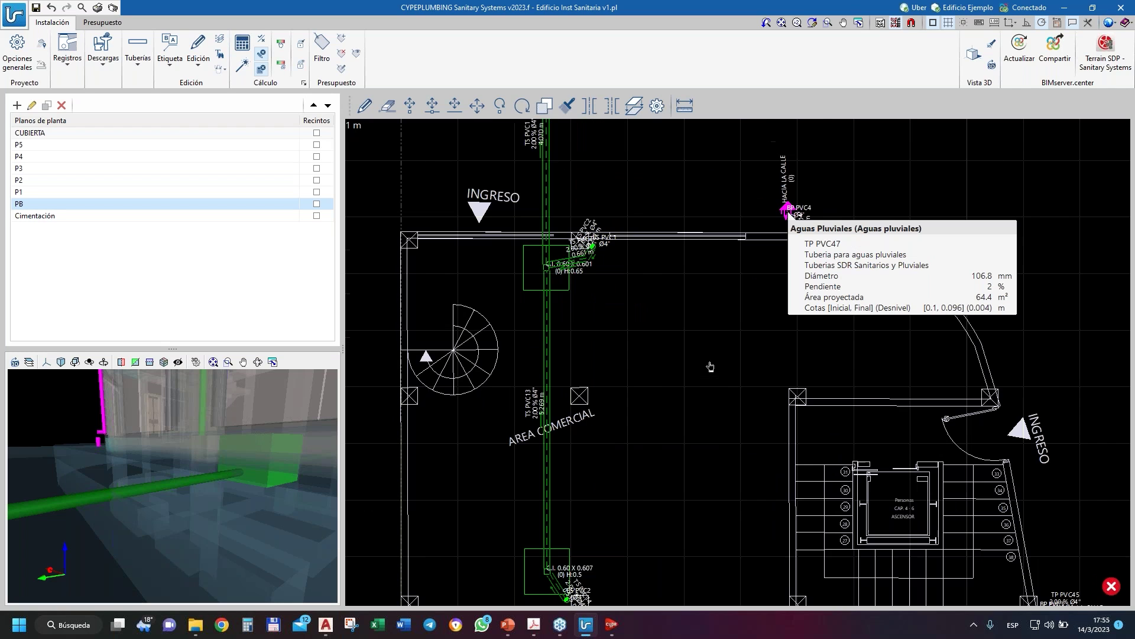
{"action": "scroll", "coordinate": [710, 366], "scroll_direction": "down", "scroll_amount": 2}
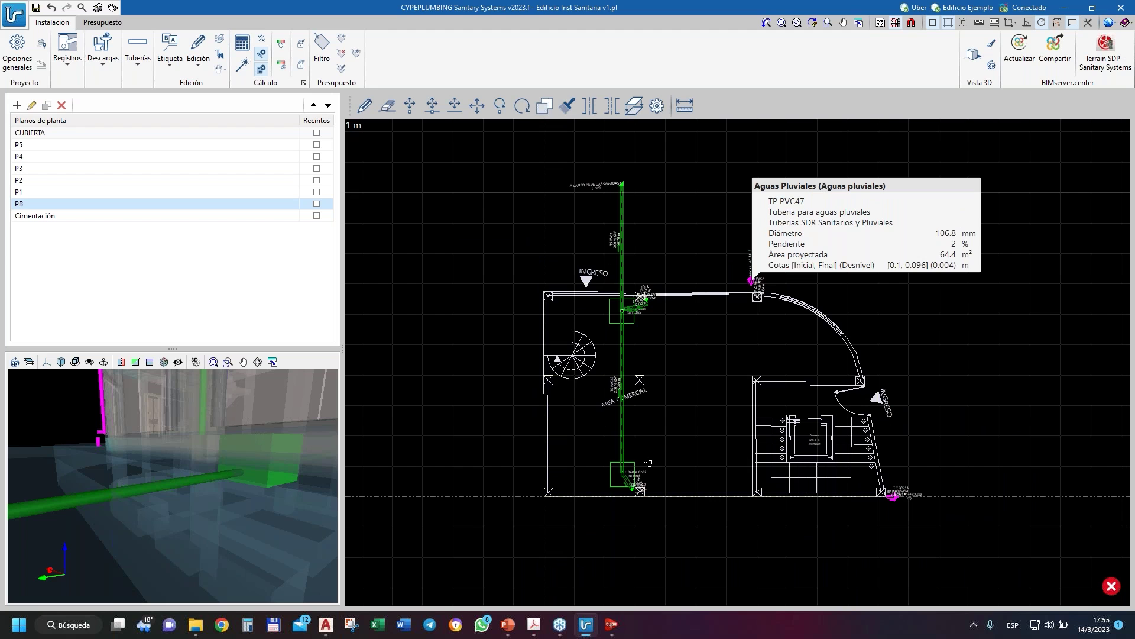
{"action": "scroll", "coordinate": [648, 461], "scroll_direction": "up", "scroll_amount": 2}
{"action": "scroll", "coordinate": [678, 414], "scroll_direction": "down", "scroll_amount": 3}
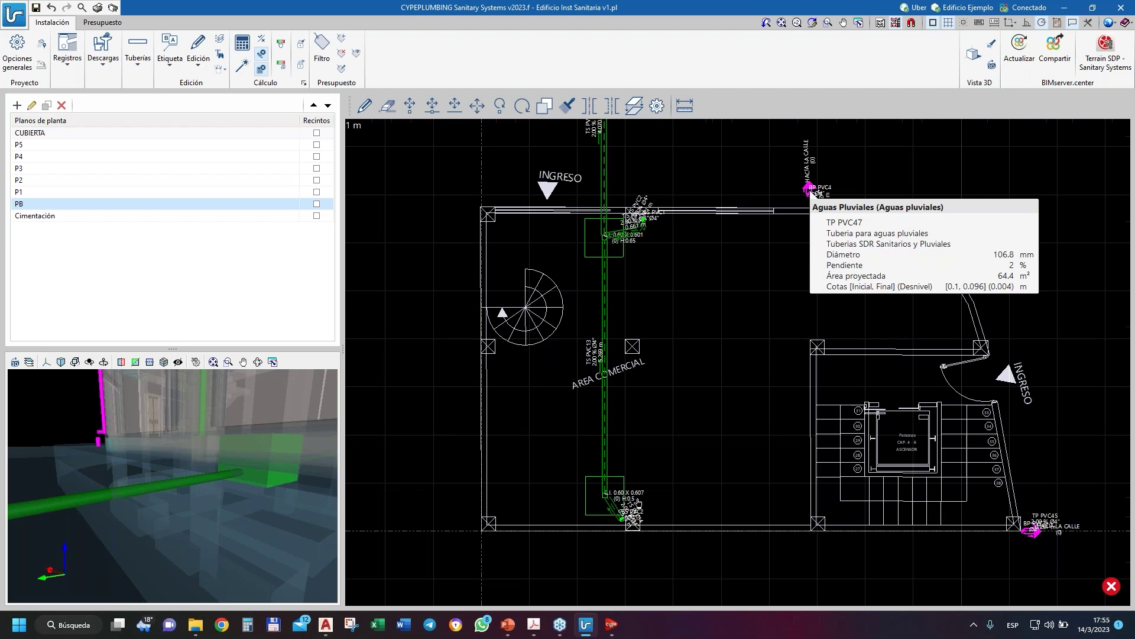
{"action": "scroll", "coordinate": [679, 414], "scroll_direction": "up", "scroll_amount": 1}
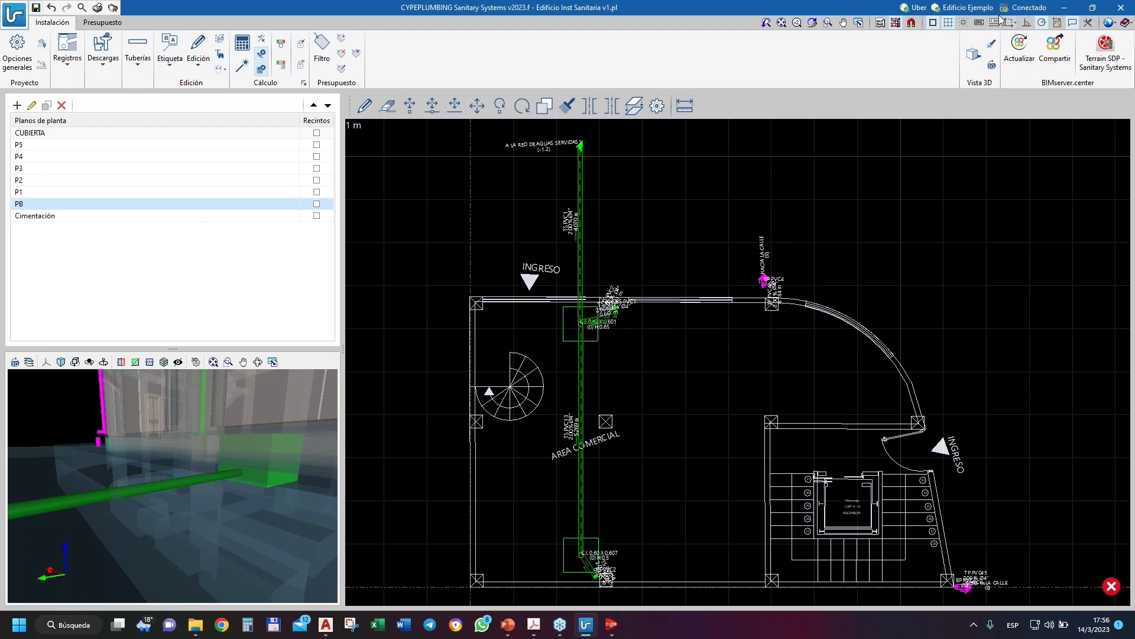
- Switch to the CYPE 2023 launcher and start CYPEPLUMBING Water Systems
{"action": "left_click", "coordinate": [1066, 12]}
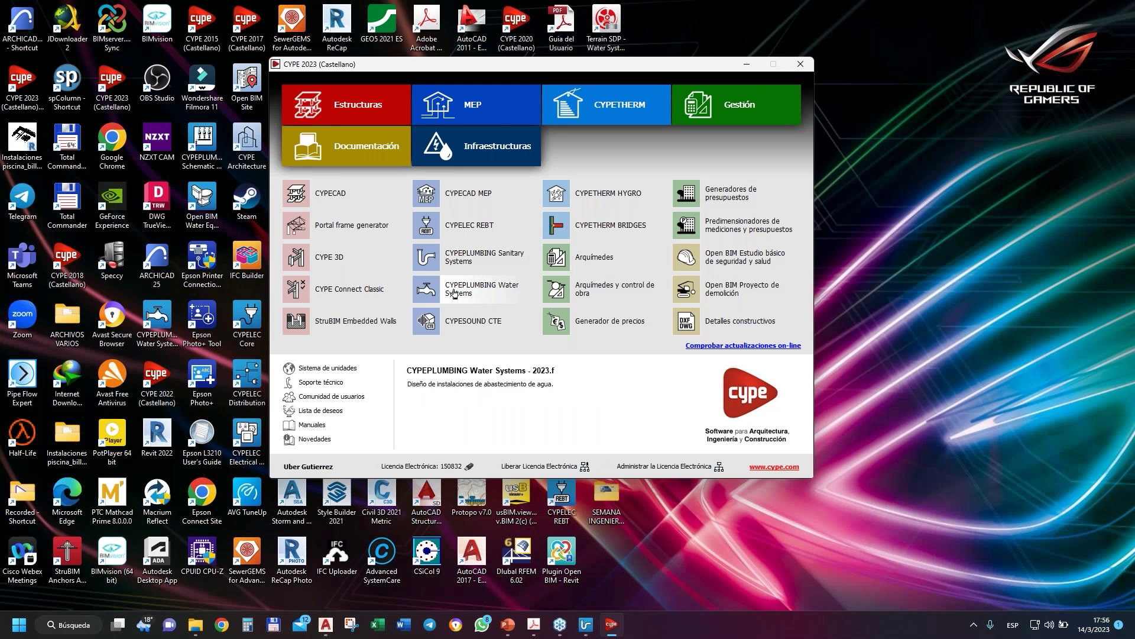
{"action": "left_click", "coordinate": [454, 290]}
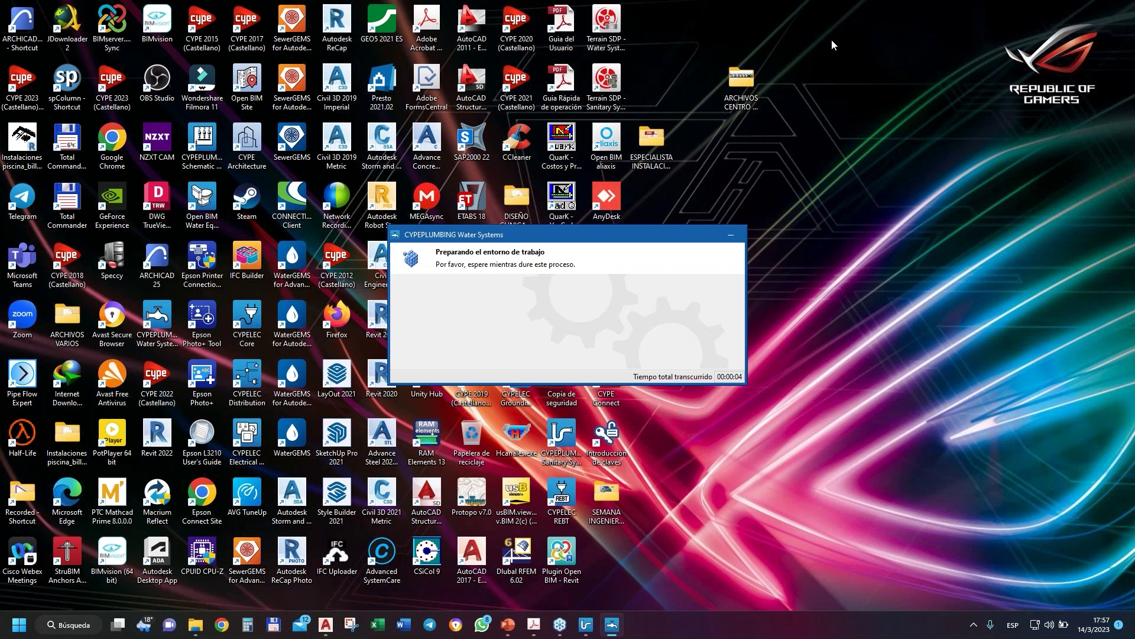
- Switch back to CYPEPLUMBING Sanitary Systems, review the wastewater network results report floor by floor, and close the documentation
{"action": "left_click", "coordinate": [585, 626]}
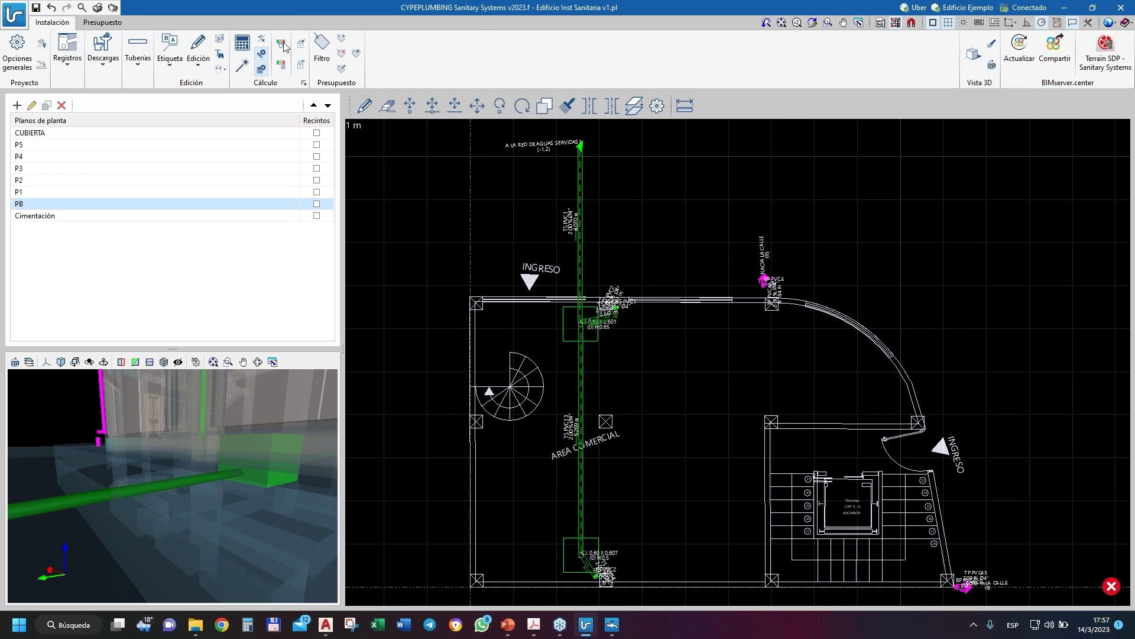
{"action": "left_click", "coordinate": [97, 8]}
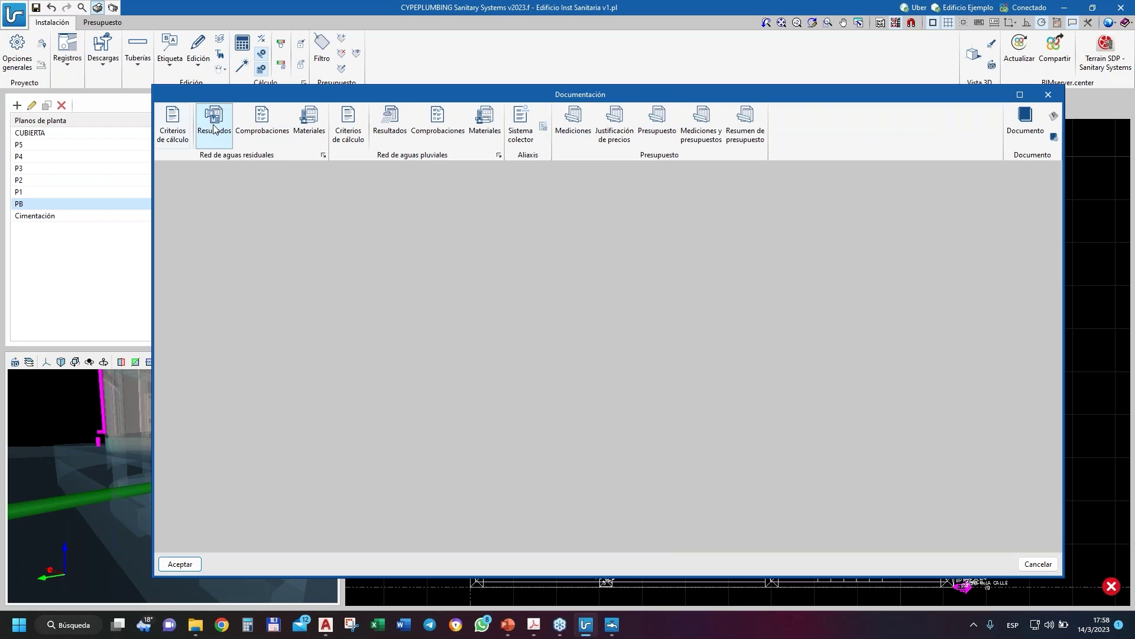
{"action": "left_click", "coordinate": [214, 129]}
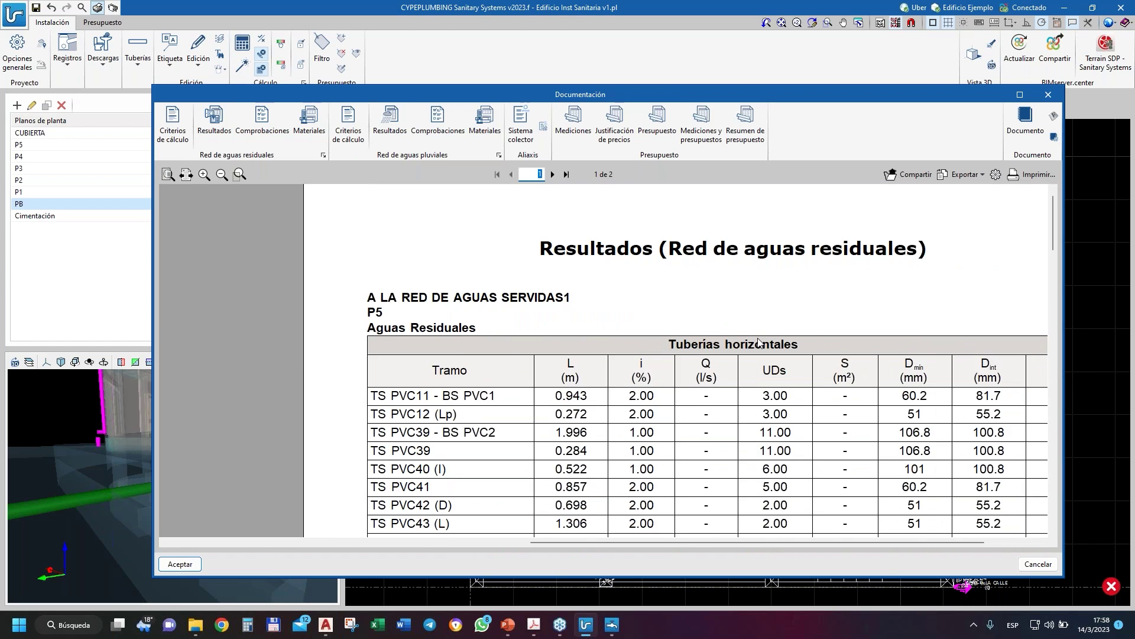
{"action": "scroll", "coordinate": [759, 342], "scroll_direction": "down", "scroll_amount": 5}
{"action": "scroll", "coordinate": [717, 393], "scroll_direction": "down", "scroll_amount": 1}
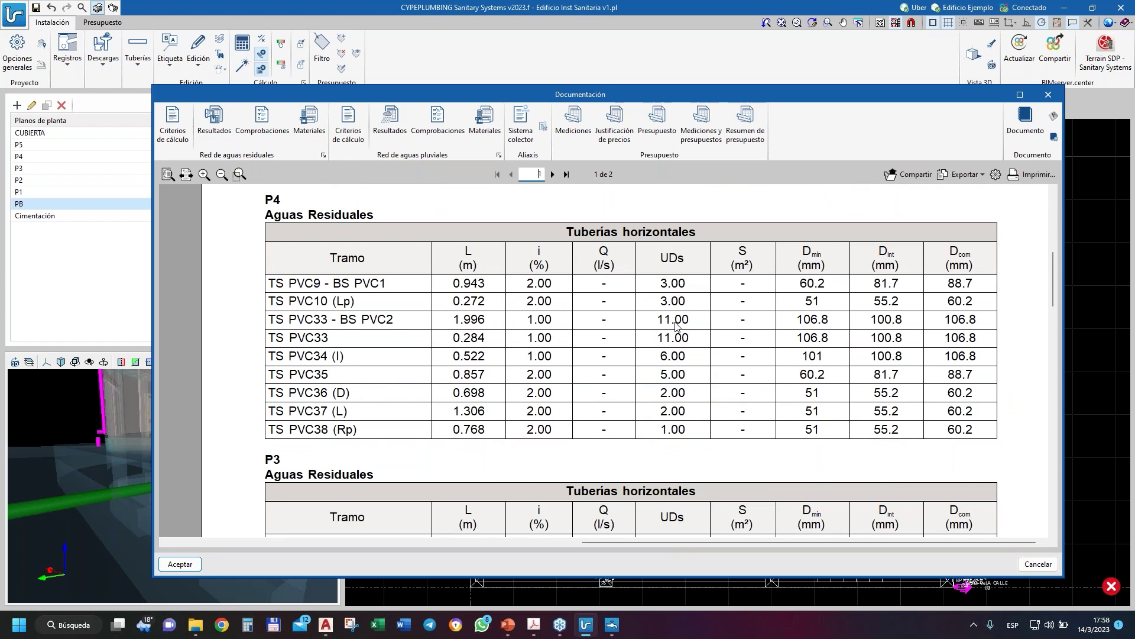
{"action": "scroll", "coordinate": [676, 324], "scroll_direction": "down", "scroll_amount": 10}
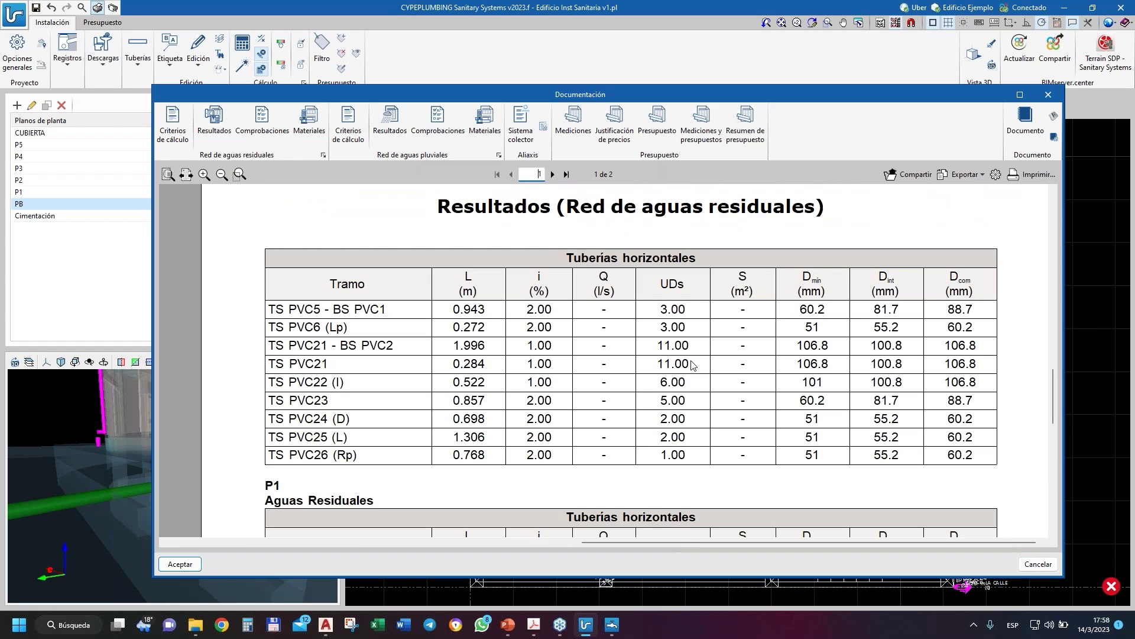
{"action": "scroll", "coordinate": [693, 365], "scroll_direction": "down", "scroll_amount": 3}
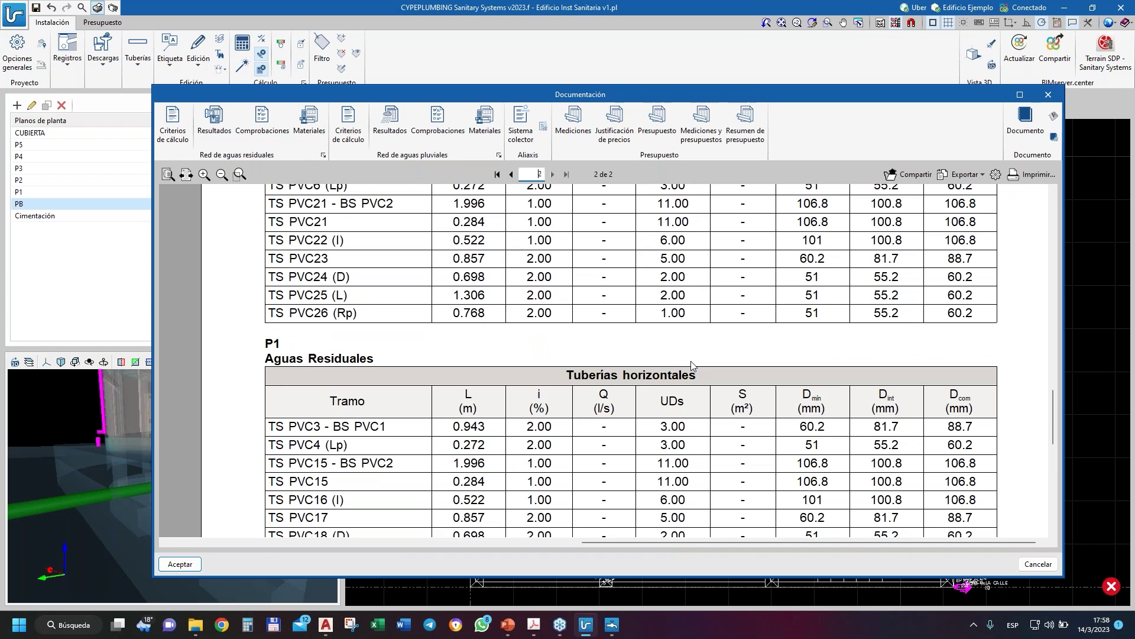
{"action": "scroll", "coordinate": [693, 365], "scroll_direction": "down", "scroll_amount": 8}
{"action": "scroll", "coordinate": [693, 367], "scroll_direction": "up", "scroll_amount": 3}
{"action": "scroll", "coordinate": [693, 365], "scroll_direction": "up", "scroll_amount": 10}
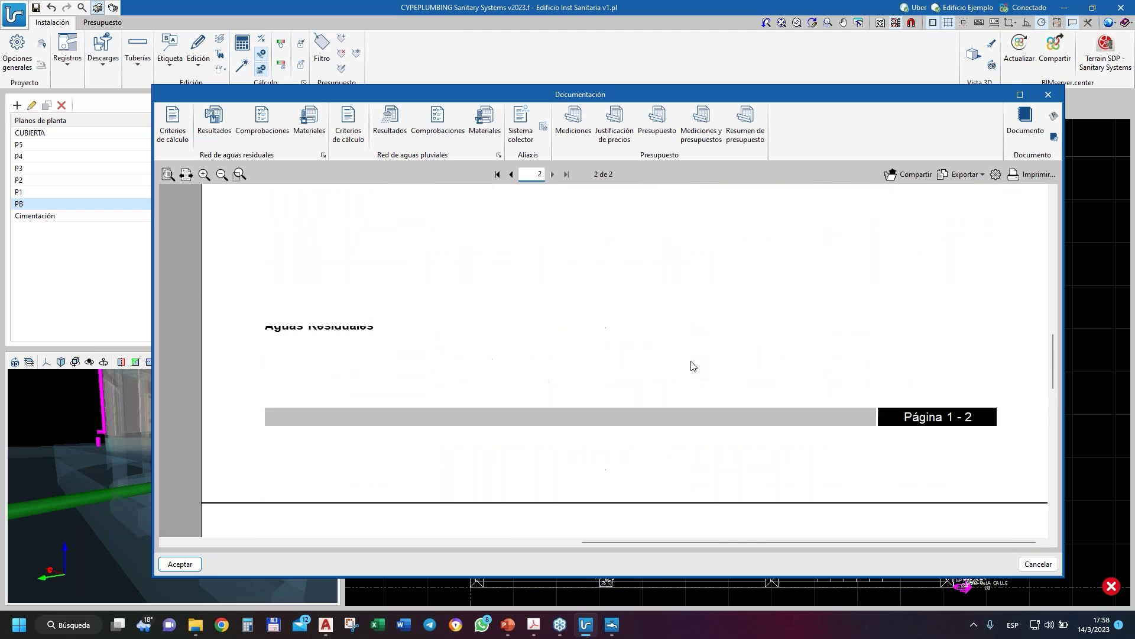
{"action": "scroll", "coordinate": [693, 365], "scroll_direction": "up", "scroll_amount": 1}
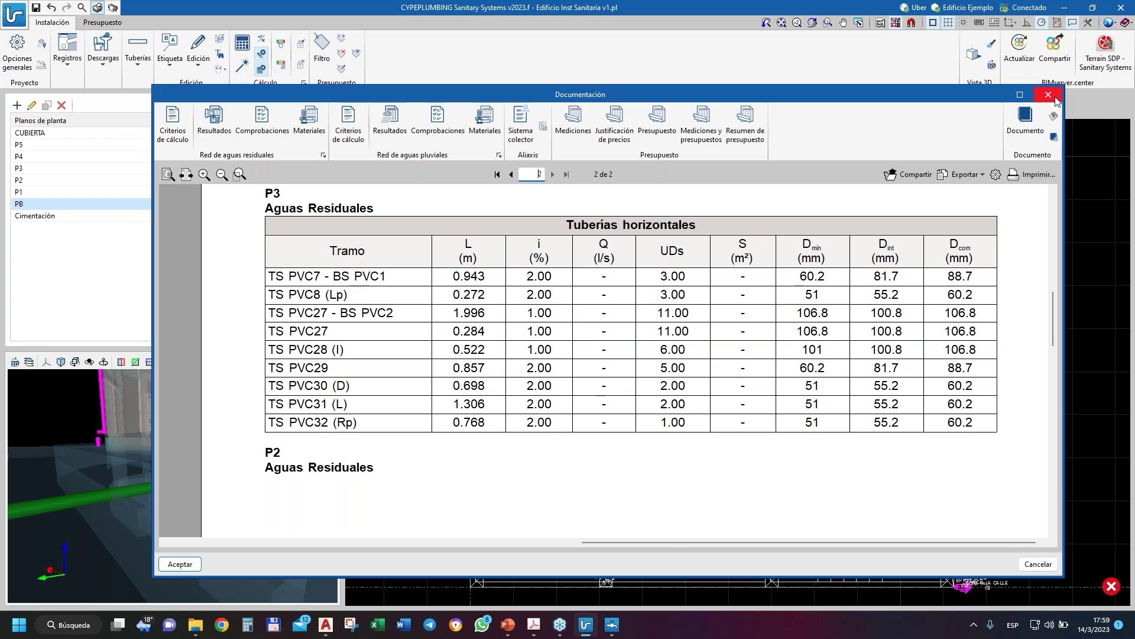
{"action": "key", "text": "XF86AudioRaiseVolume"}
{"action": "left_click", "coordinate": [1048, 95]}
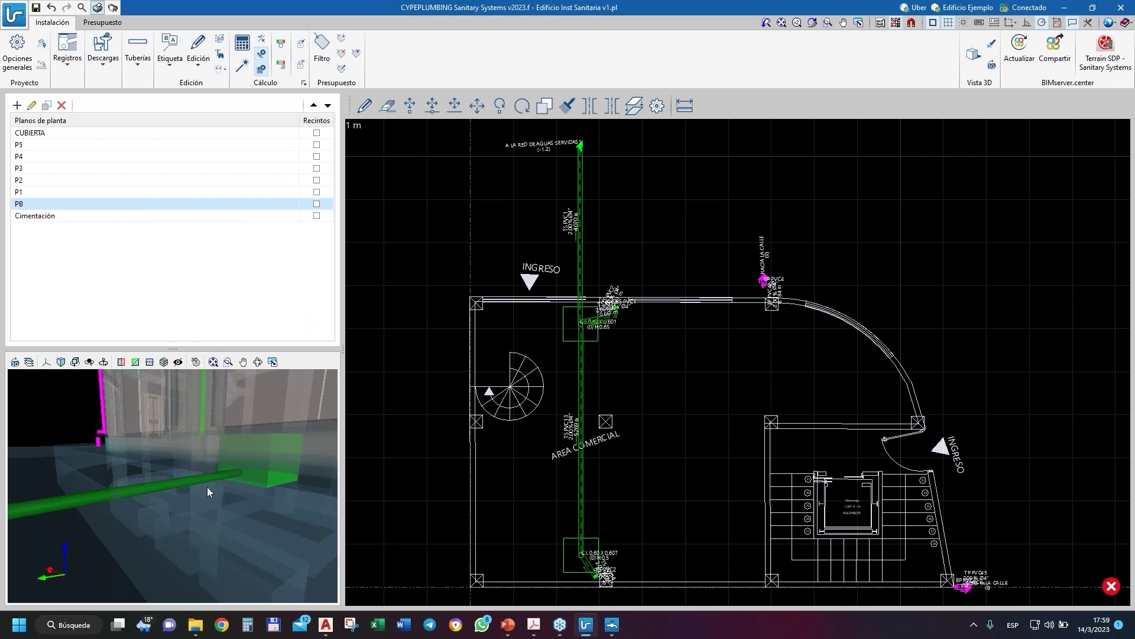
- Examine the buried sewer pipe, inspection chambers and downpipes in the 3D model from ground level and from above
{"action": "scroll", "coordinate": [208, 485], "scroll_direction": "down", "scroll_amount": 3}
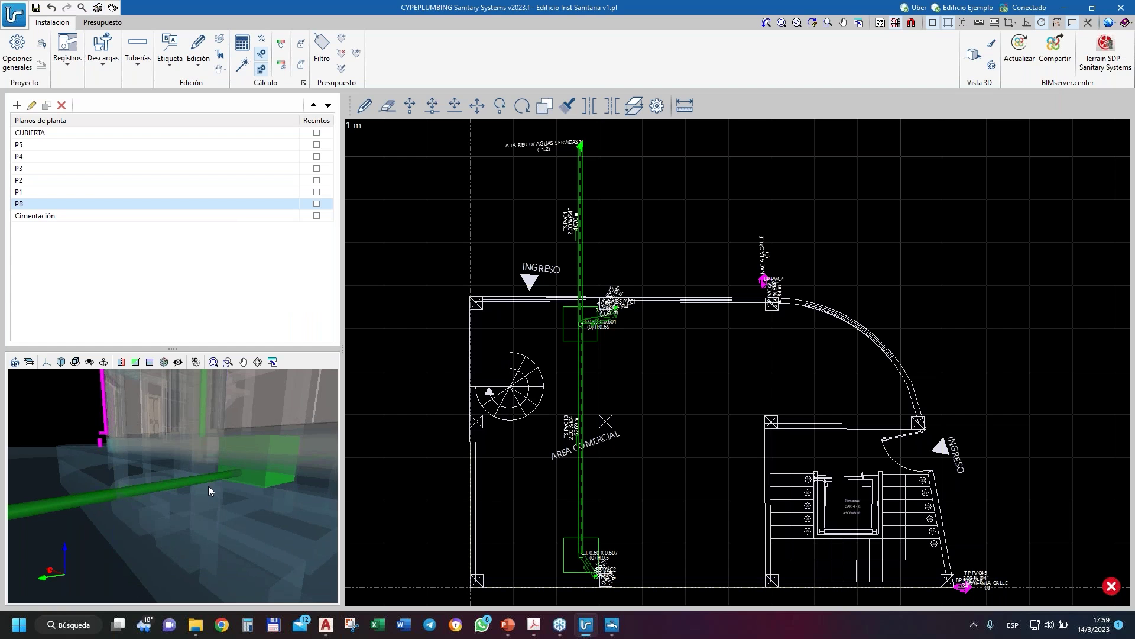
{"action": "scroll", "coordinate": [208, 485], "scroll_direction": "down", "scroll_amount": 3}
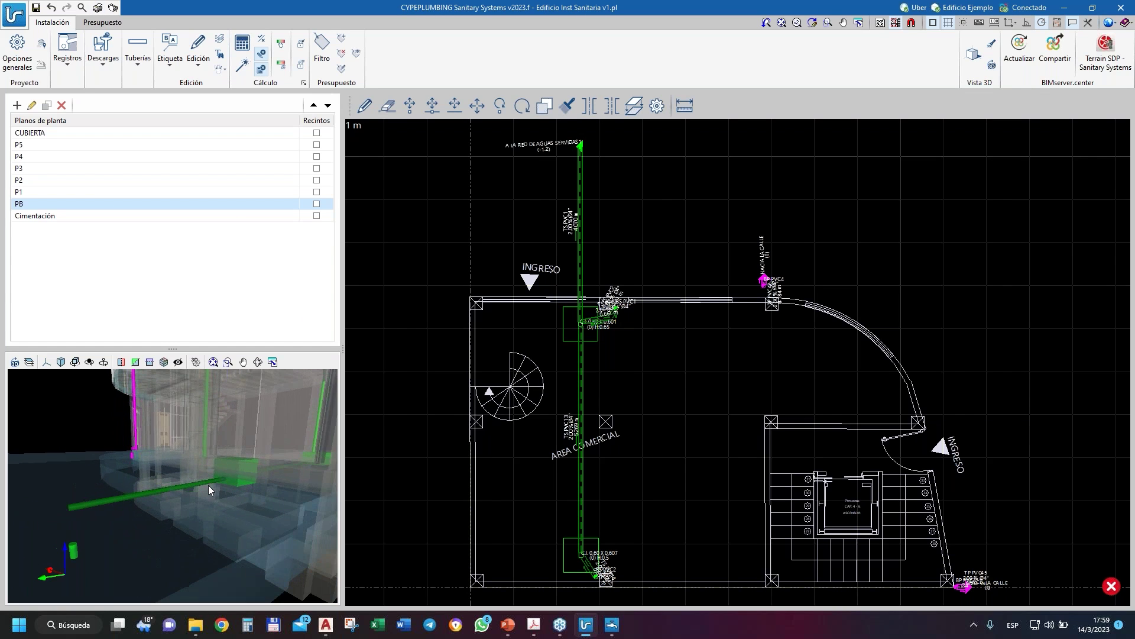
{"action": "mouse_move", "coordinate": [208, 485]}
{"action": "middle_mouse_down", "text": "shift"}
{"action": "mouse_move", "coordinate": [231, 470]}
{"action": "mouse_move", "coordinate": [265, 482]}
{"action": "mouse_move", "coordinate": [214, 470]}
{"action": "middle_mouse_up", "text": "shift"}
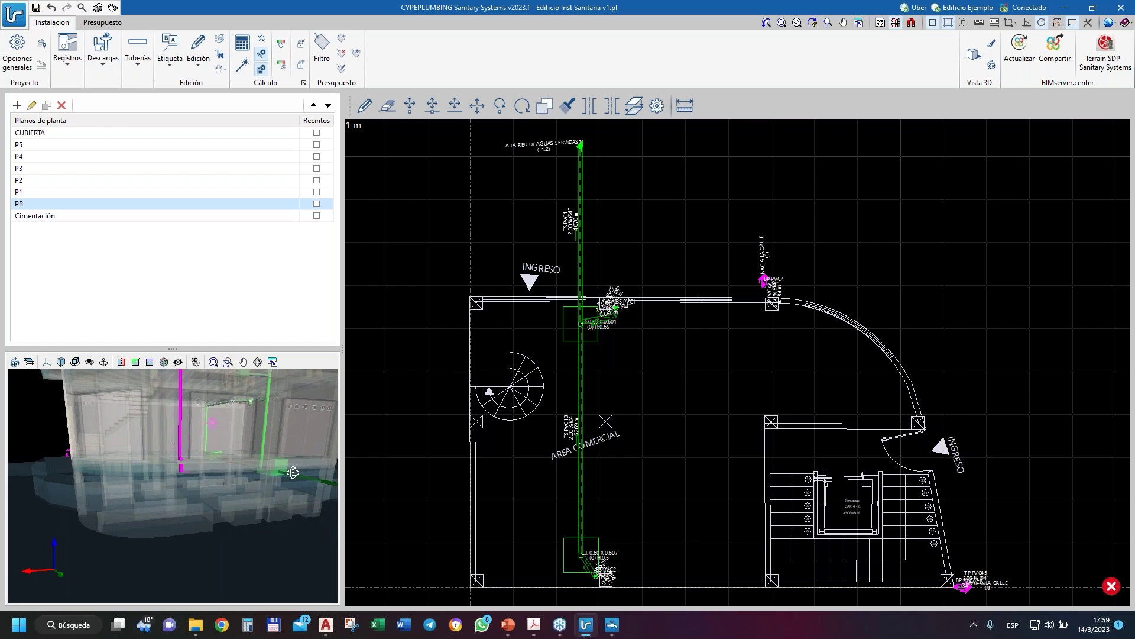
{"action": "scroll", "coordinate": [215, 470], "scroll_direction": "up", "scroll_amount": 2}
{"action": "scroll", "coordinate": [197, 432], "scroll_direction": "up", "scroll_amount": 2}
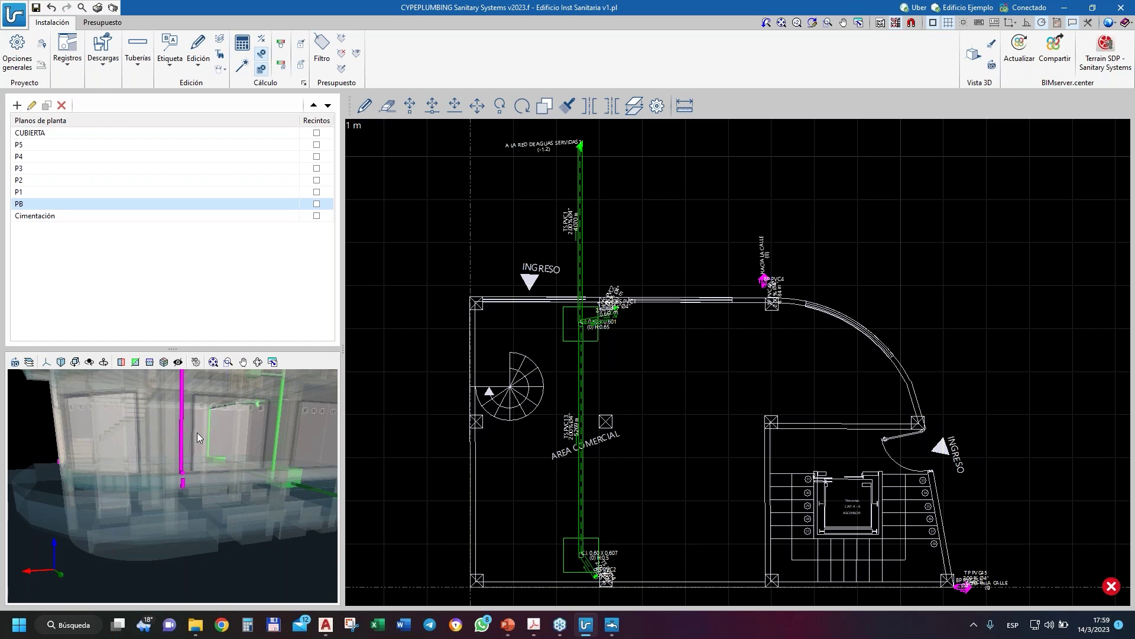
{"action": "scroll", "coordinate": [208, 467], "scroll_direction": "up", "scroll_amount": 2}
{"action": "scroll", "coordinate": [209, 467], "scroll_direction": "down", "scroll_amount": 2}
{"action": "middle_click_drag", "start_coordinate": [208, 467], "coordinate": [204, 433], "text": "shift"}
{"action": "scroll", "coordinate": [197, 459], "scroll_direction": "down", "scroll_amount": 2}
{"action": "scroll", "coordinate": [197, 459], "scroll_direction": "down", "scroll_amount": 3}
{"action": "middle_click_drag", "start_coordinate": [196, 459], "coordinate": [220, 463], "text": "shift"}
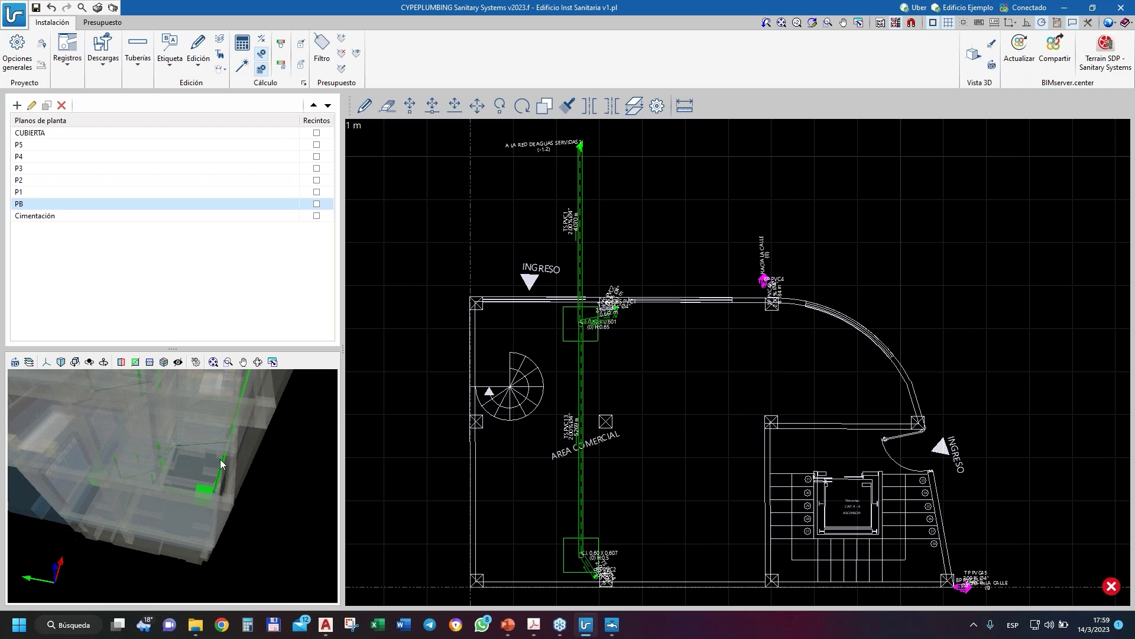
{"action": "scroll", "coordinate": [220, 463], "scroll_direction": "down", "scroll_amount": 3}
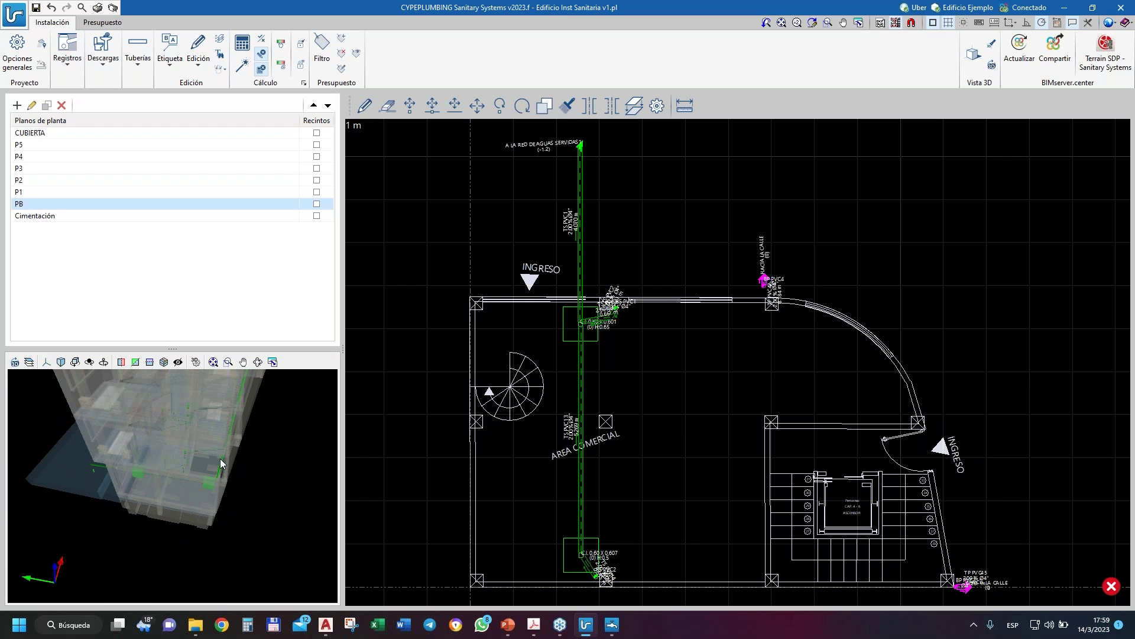
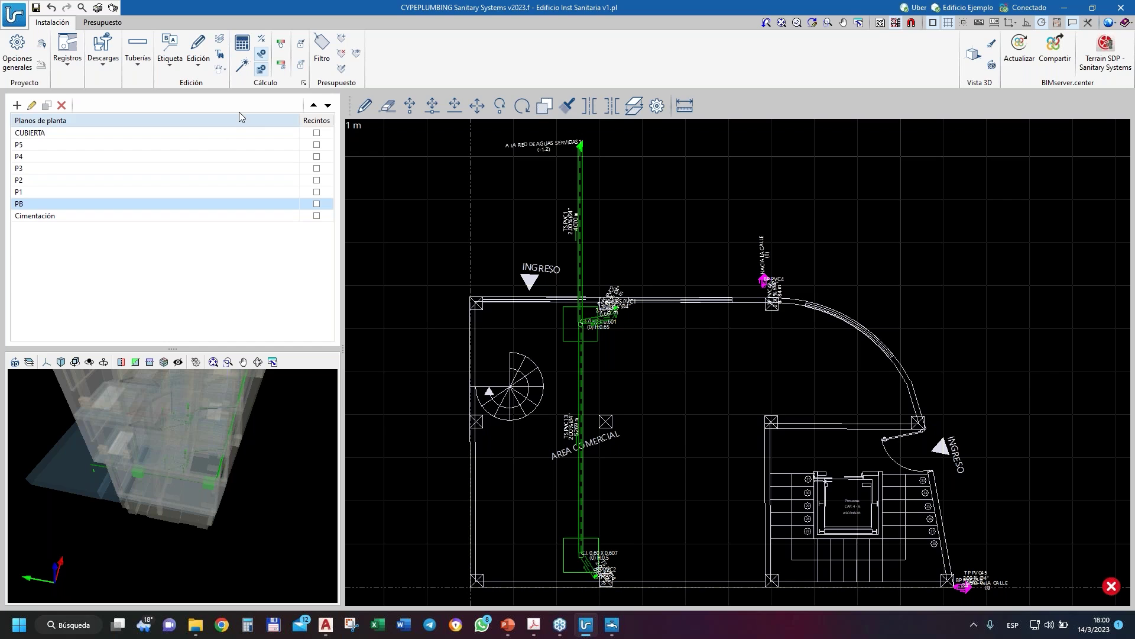
- Update the budget measurement, deleting the current budget data and using the Evacuación de aguas mapping, and agree to save the current job
{"action": "left_click", "coordinate": [101, 24]}
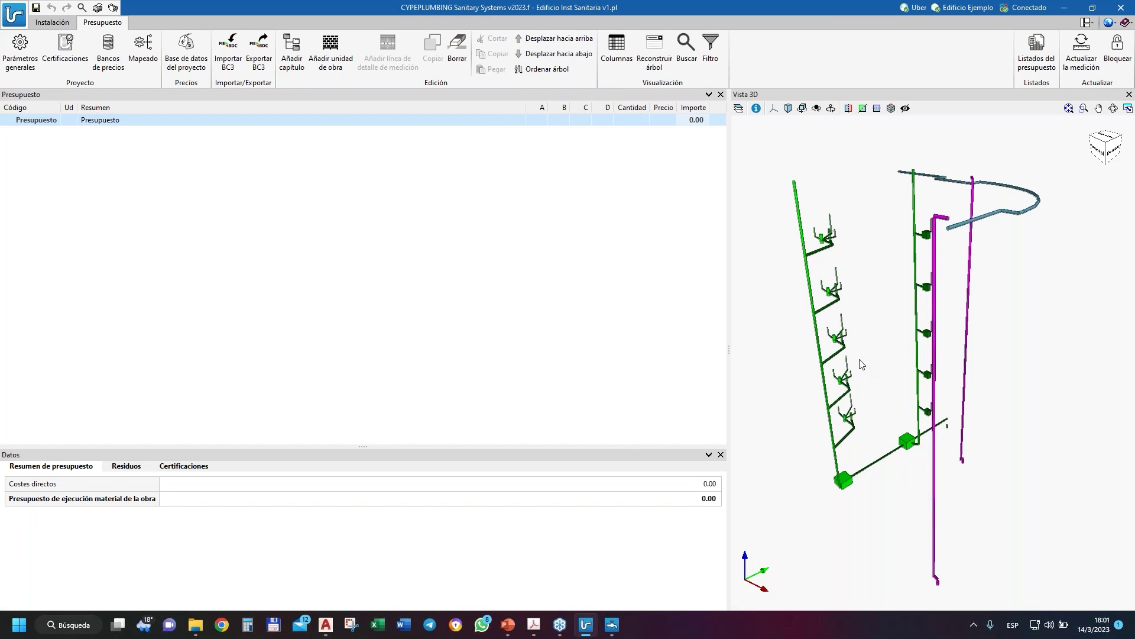
{"action": "scroll", "coordinate": [899, 423], "scroll_direction": "down", "scroll_amount": 3}
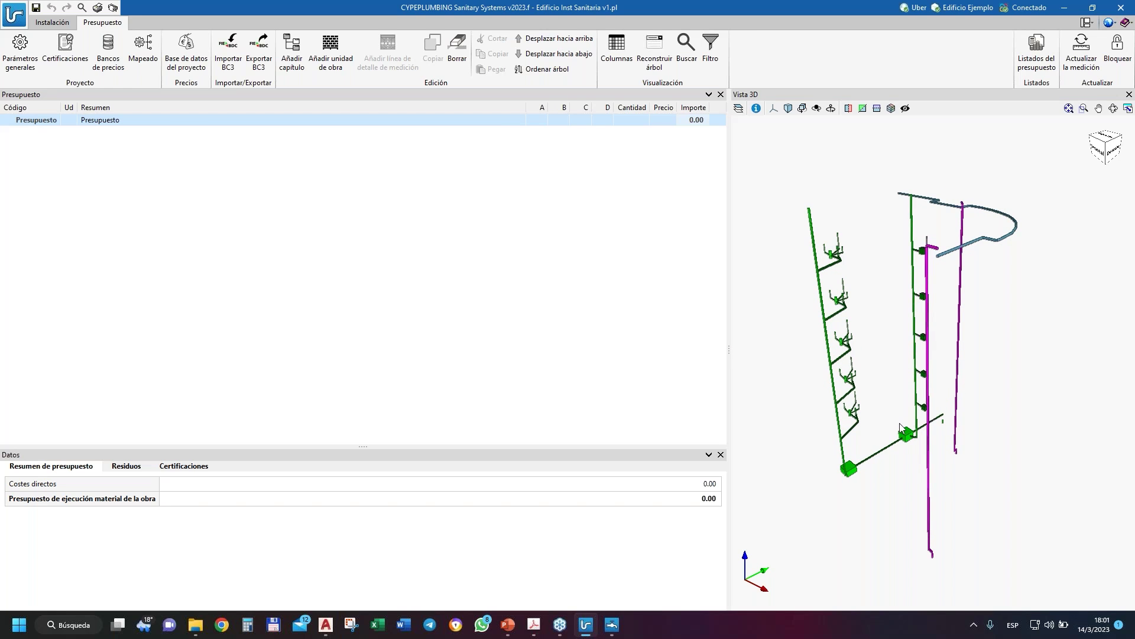
{"action": "middle_click_drag", "start_coordinate": [899, 423], "coordinate": [929, 363]}
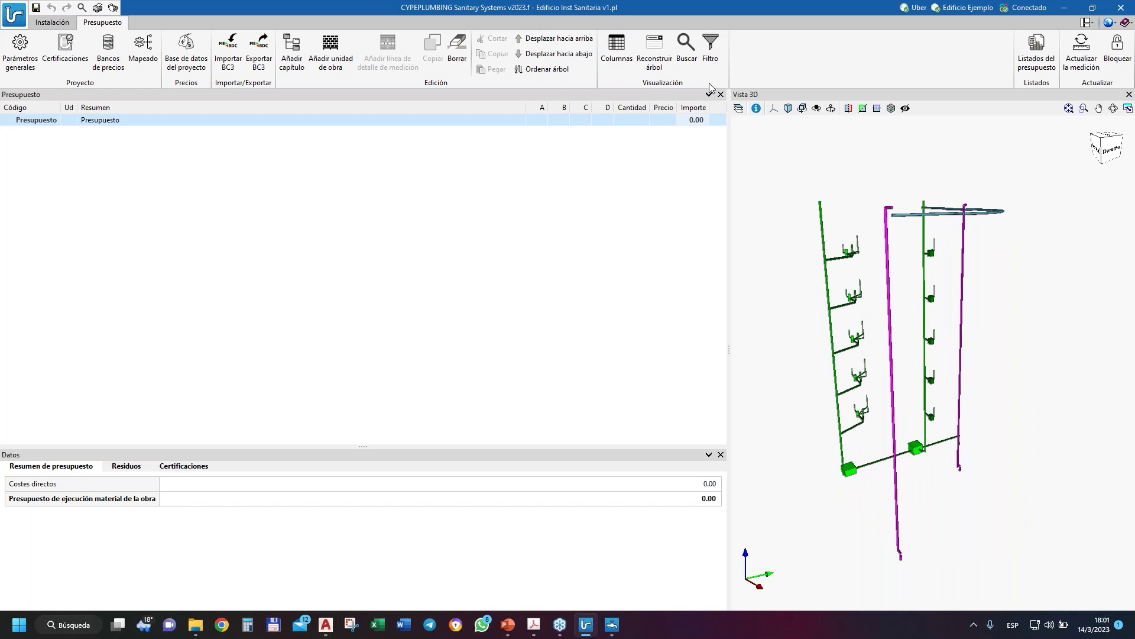
{"action": "left_click", "coordinate": [1082, 53]}
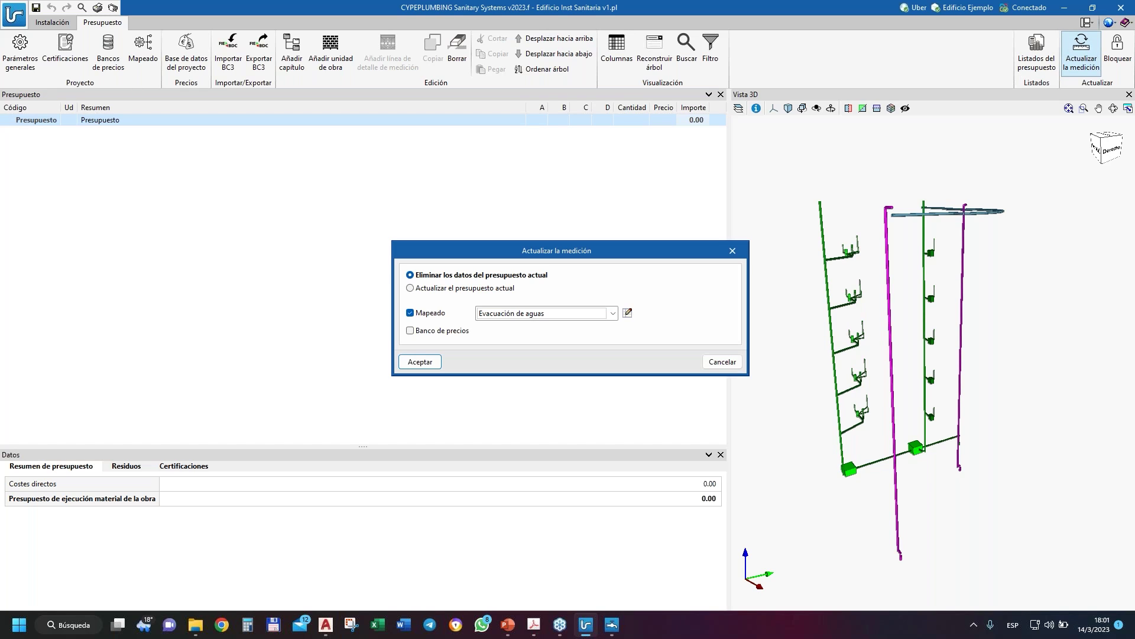
{"action": "left_click", "coordinate": [435, 363]}
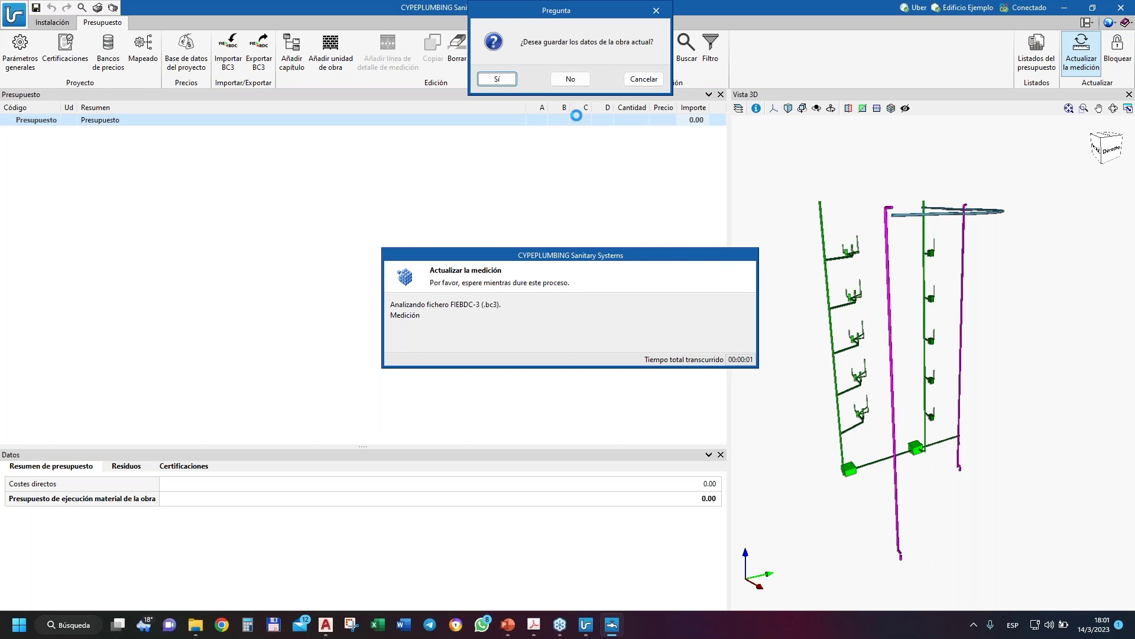
{"action": "left_click", "coordinate": [502, 80]}
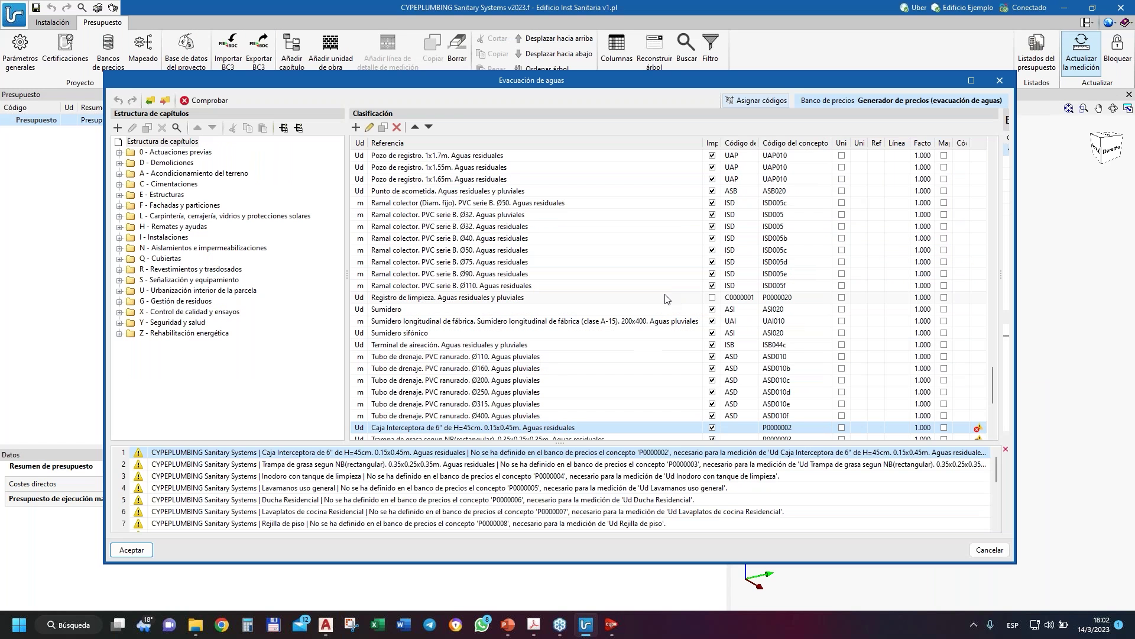
- Examine the classification list of the Evacuación de aguas mapping for its items and their chapter and concept codes
{"action": "scroll", "coordinate": [686, 299], "scroll_direction": "down", "scroll_amount": 6}
{"action": "scroll", "coordinate": [686, 299], "scroll_direction": "up", "scroll_amount": 10}
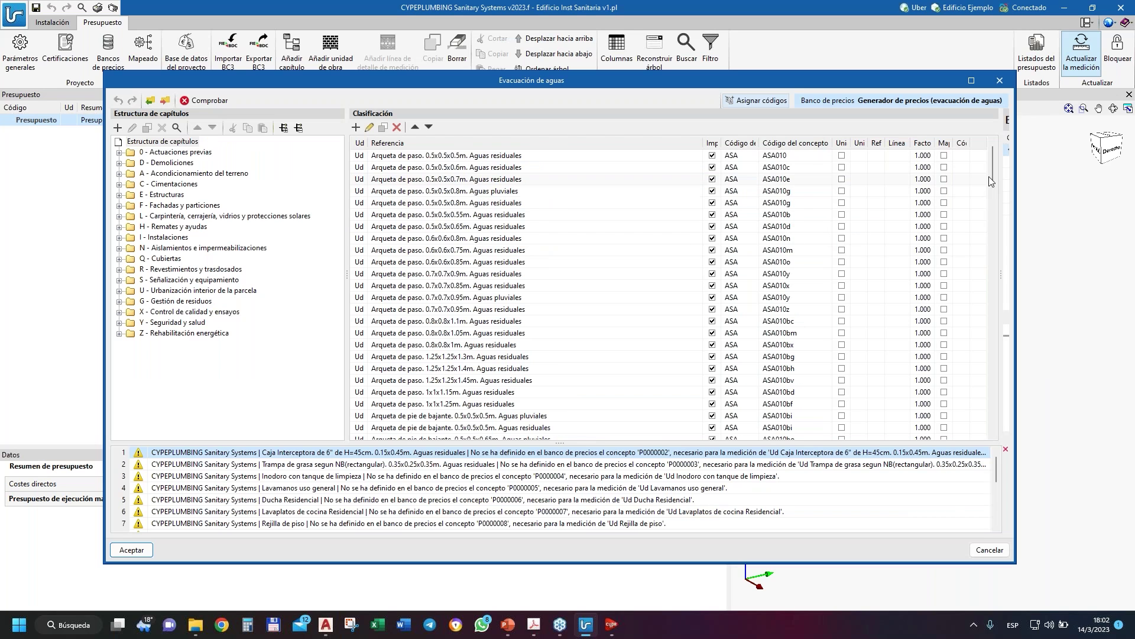
{"action": "scroll", "coordinate": [993, 189], "scroll_direction": "down", "scroll_amount": 2}
{"action": "scroll", "coordinate": [993, 214], "scroll_direction": "down", "scroll_amount": 3}
{"action": "scroll", "coordinate": [999, 165], "scroll_direction": "up", "scroll_amount": 5}
{"action": "scroll", "coordinate": [833, 207], "scroll_direction": "down", "scroll_amount": 8}
{"action": "scroll", "coordinate": [847, 227], "scroll_direction": "down", "scroll_amount": 5}
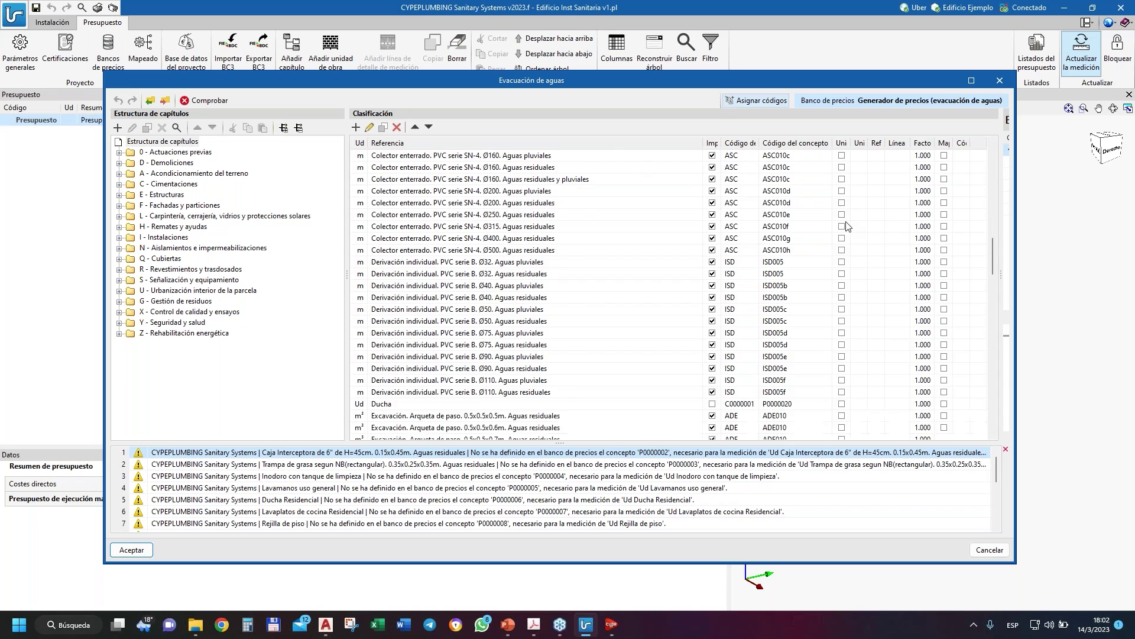
{"action": "scroll", "coordinate": [846, 226], "scroll_direction": "up", "scroll_amount": 6}
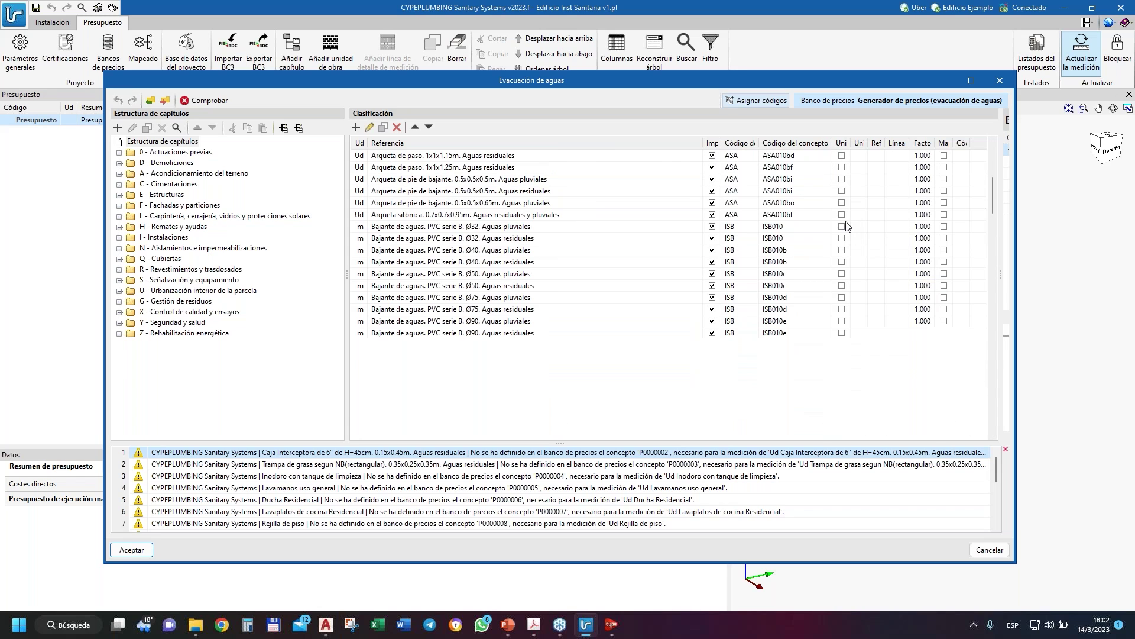
{"action": "scroll", "coordinate": [845, 226], "scroll_direction": "up", "scroll_amount": 7}
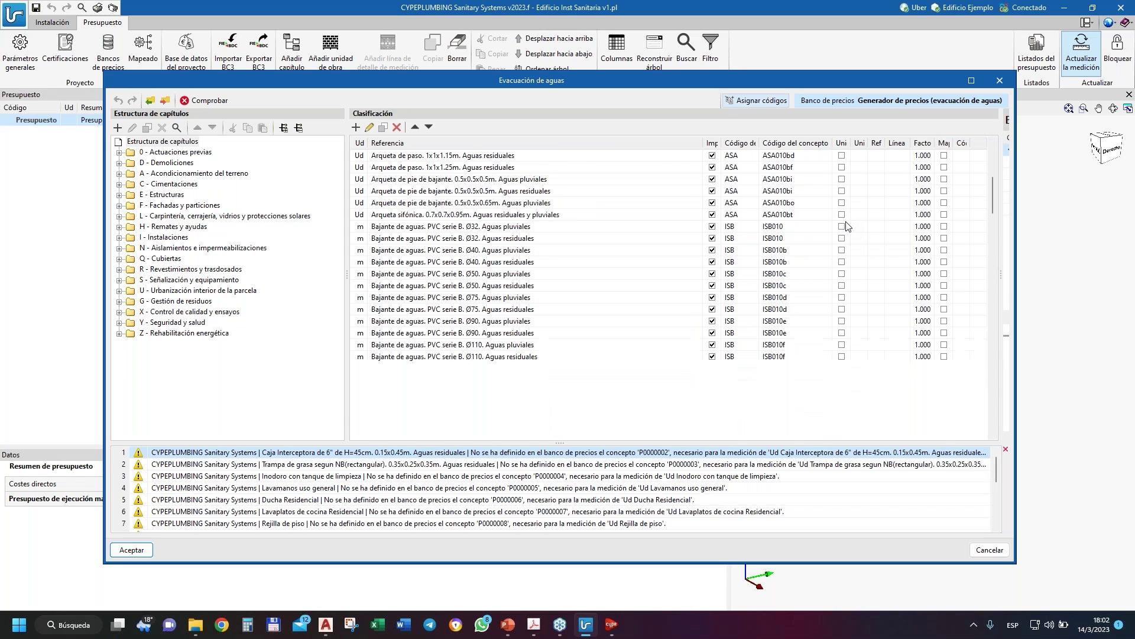
- Sort the classification by chapter code and assign chapter ASC to the seven uncoded sanitary and rainwater pipe and channel items
{"action": "left_click", "coordinate": [741, 145]}
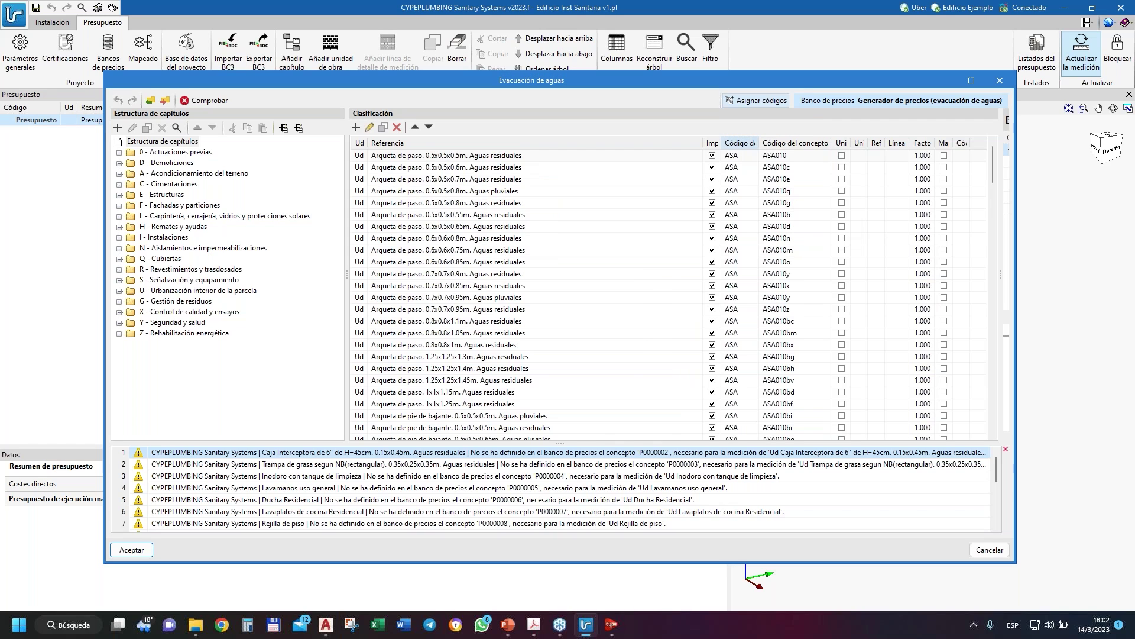
{"action": "left_click", "coordinate": [487, 348]}
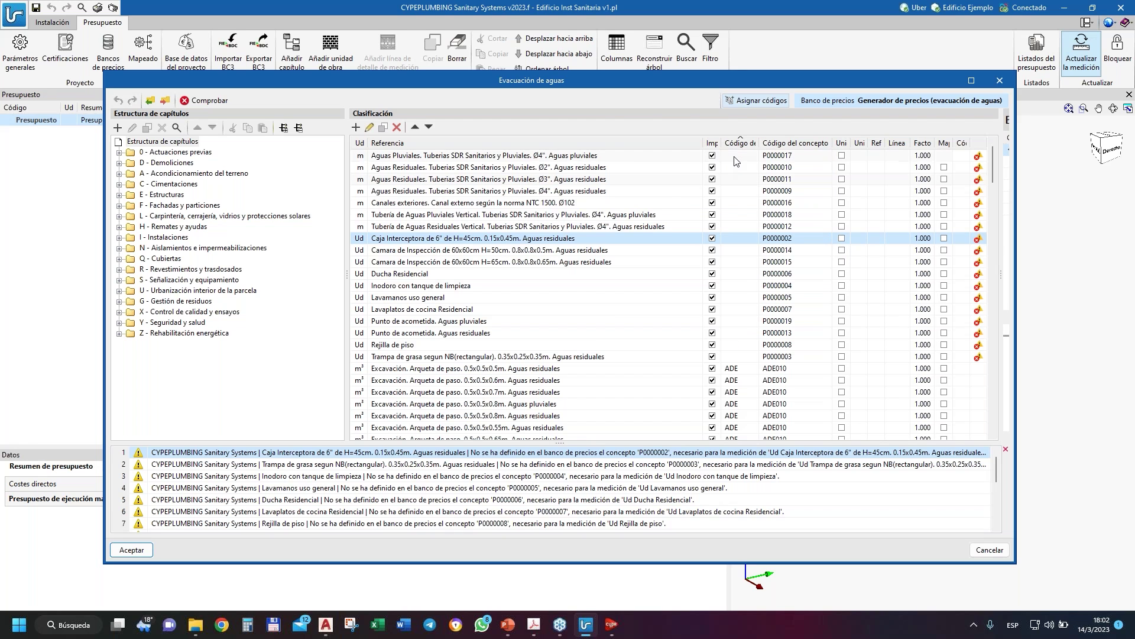
{"action": "left_click", "coordinate": [735, 157]}
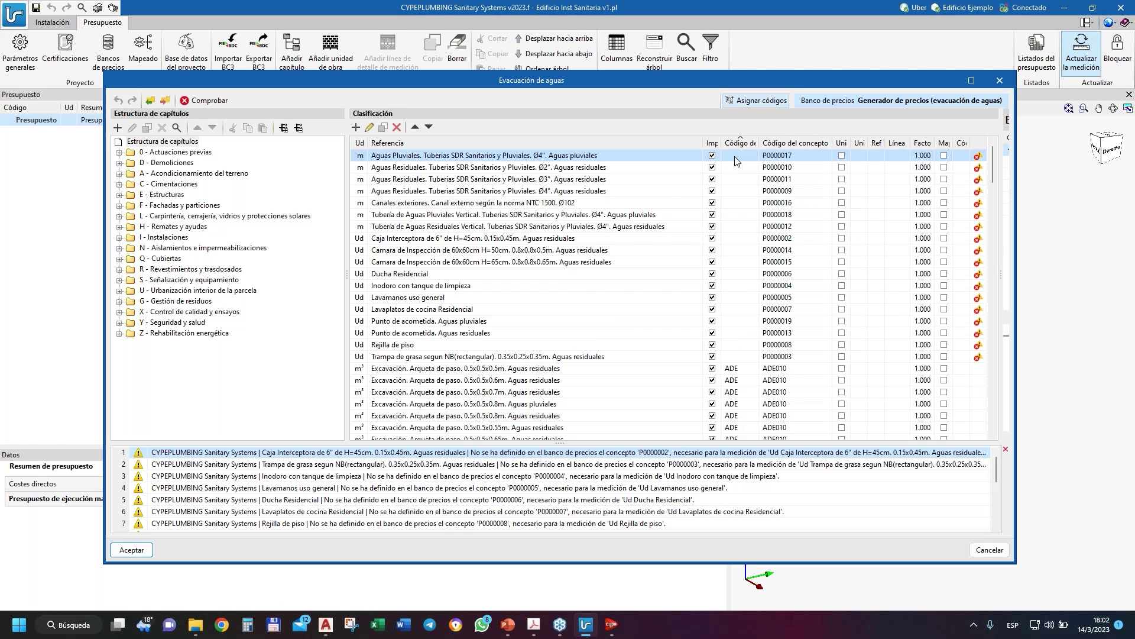
{"action": "left_click", "coordinate": [744, 228], "text": "shift"}
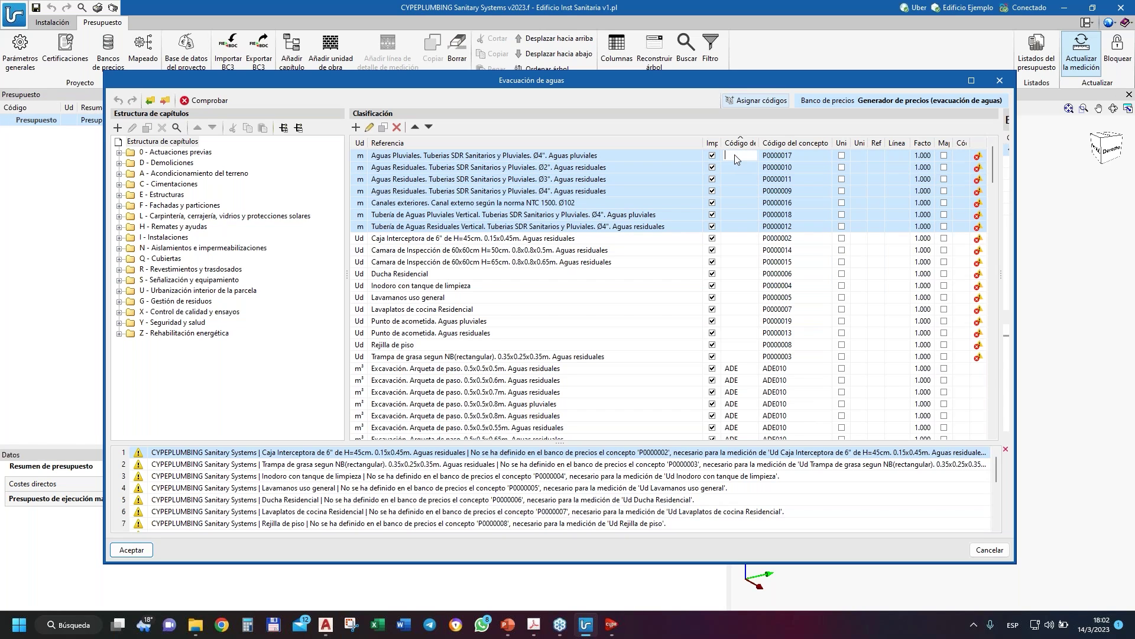
{"action": "type", "text": "ASC"}
{"action": "key", "text": "Return"}
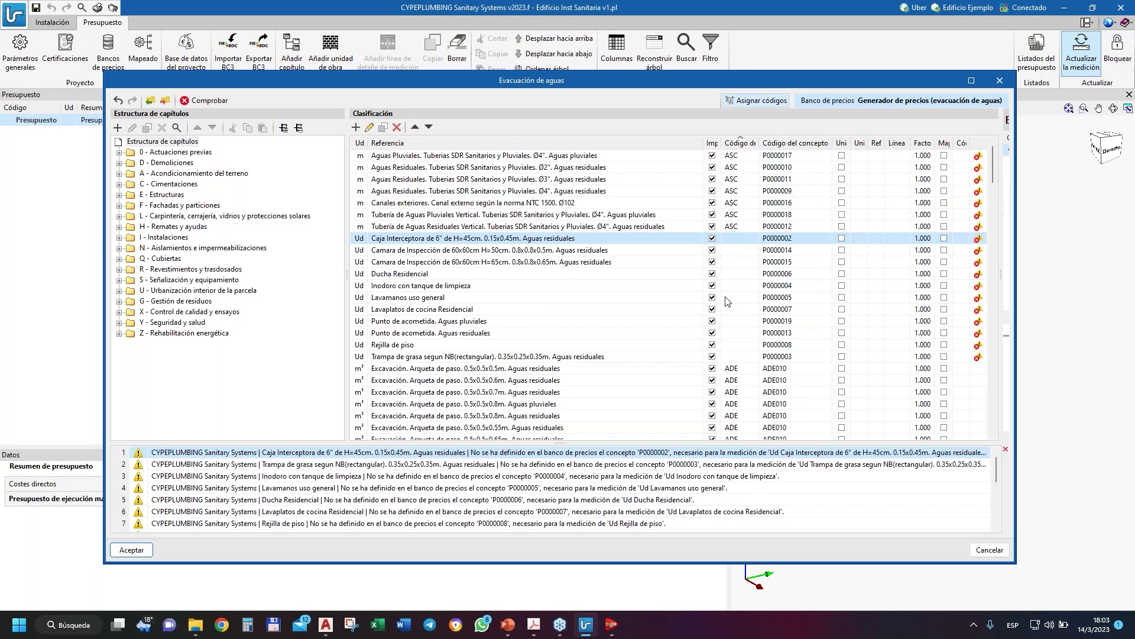
- Look through the coded classification items for chapter codes suited to the uncoded chambers, fixtures and connection points
{"action": "scroll", "coordinate": [993, 267], "scroll_direction": "down", "scroll_amount": 3}
{"action": "scroll", "coordinate": [992, 290], "scroll_direction": "down", "scroll_amount": 10}
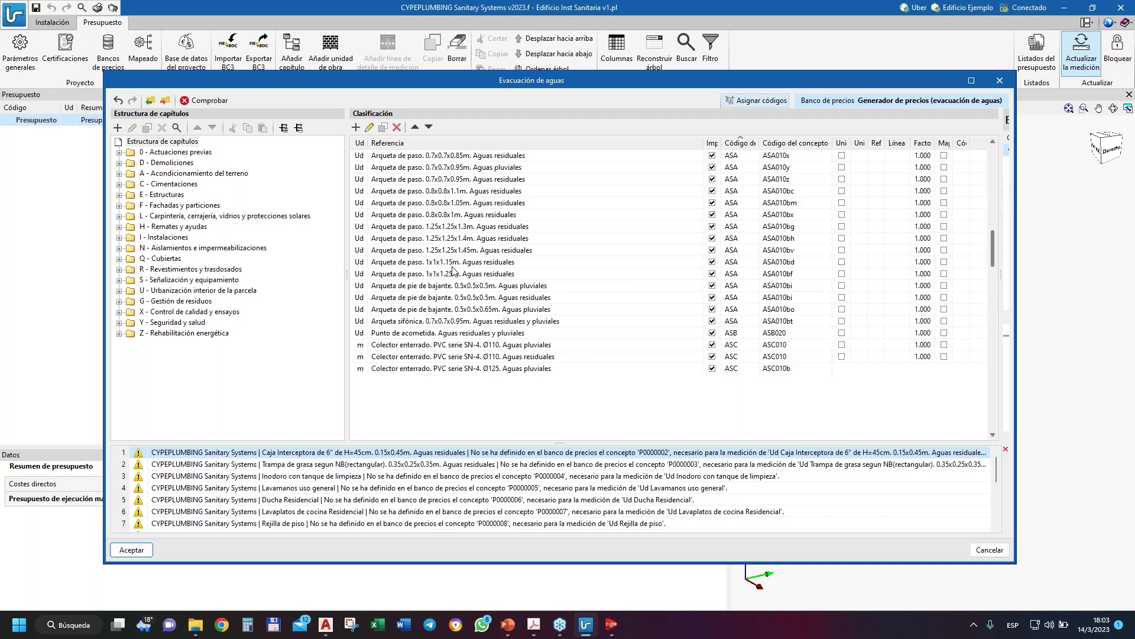
{"action": "scroll", "coordinate": [452, 269], "scroll_direction": "down", "scroll_amount": 2}
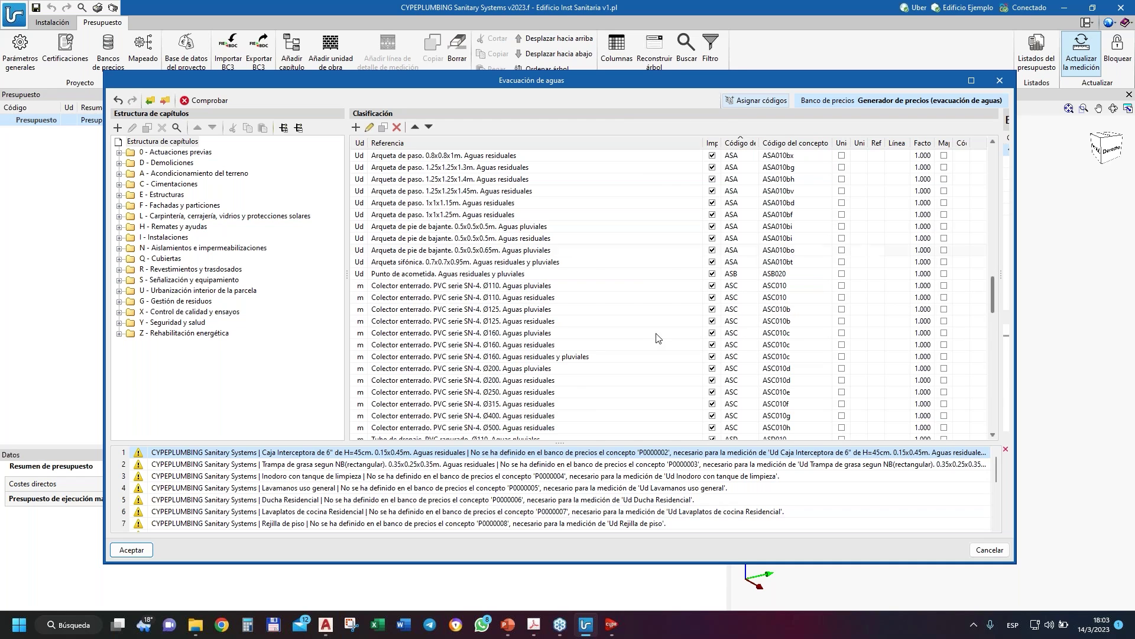
{"action": "scroll", "coordinate": [840, 353], "scroll_direction": "down", "scroll_amount": 15}
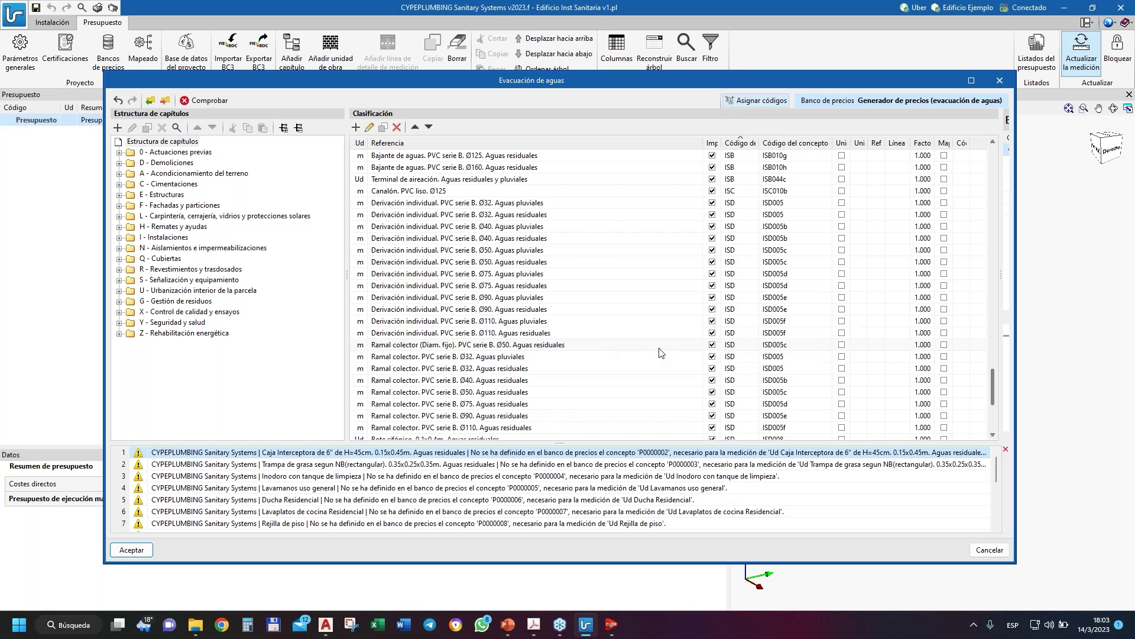
{"action": "scroll", "coordinate": [661, 353], "scroll_direction": "down", "scroll_amount": 5}
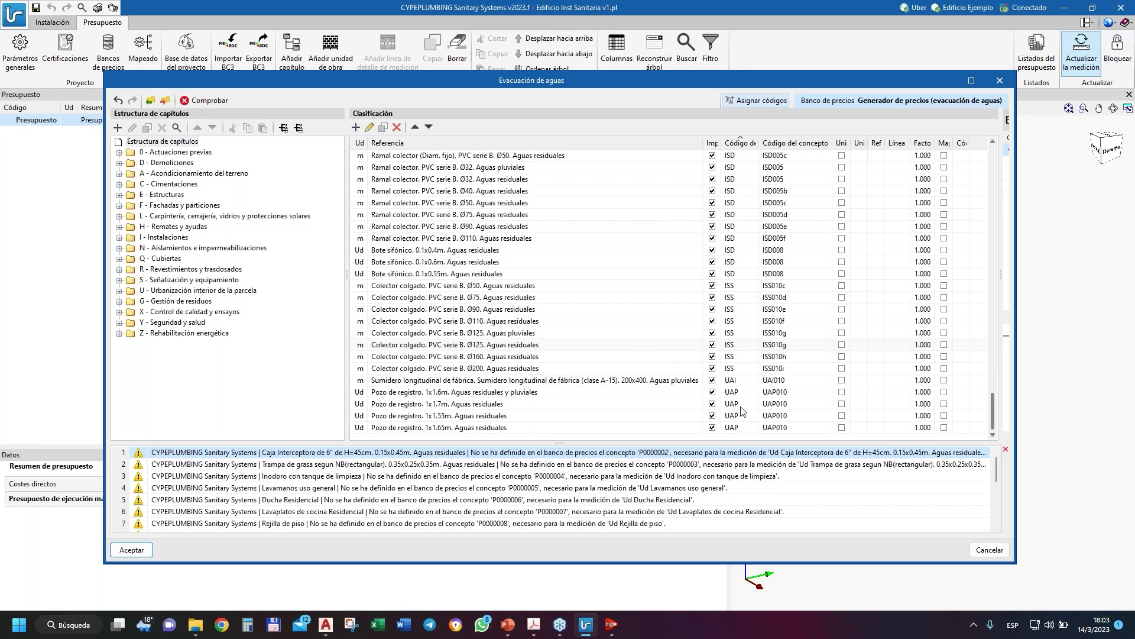